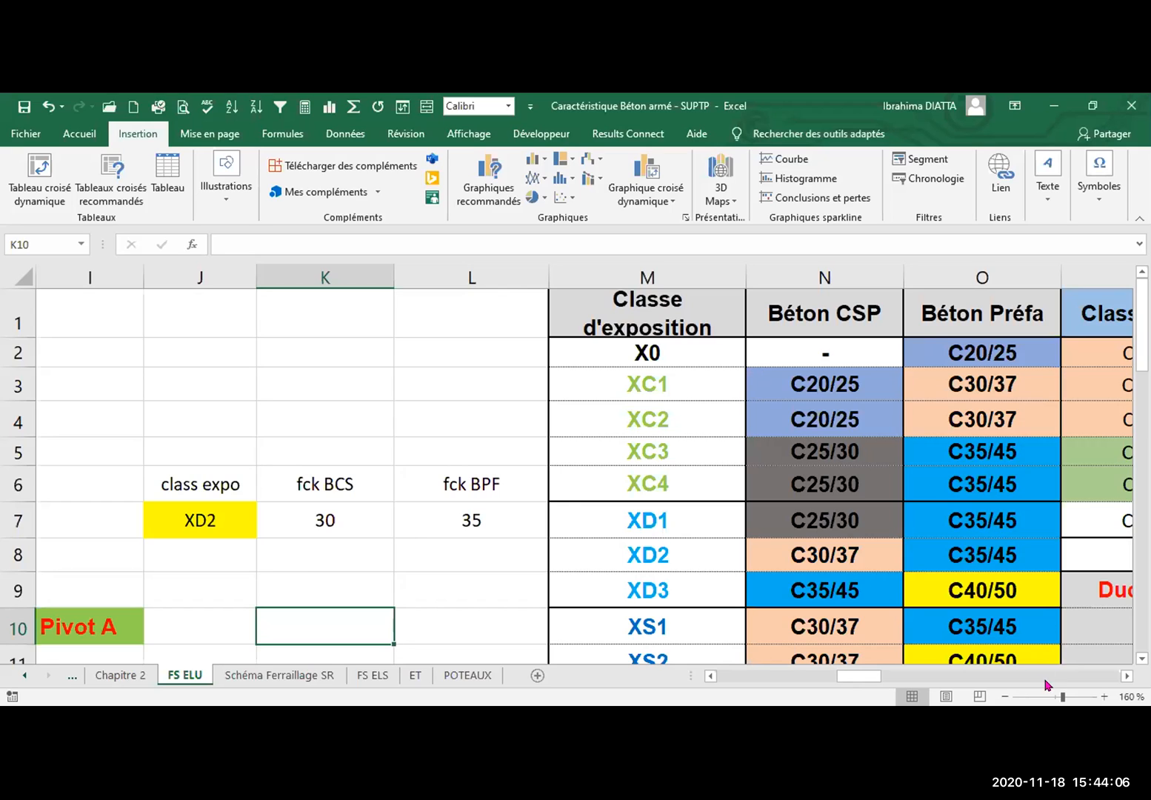
Examine the reference tables for exposure classes, cement classes, steel ductility and ELU partial coefficients on the FS ELU sheet
left_click(1125, 676)
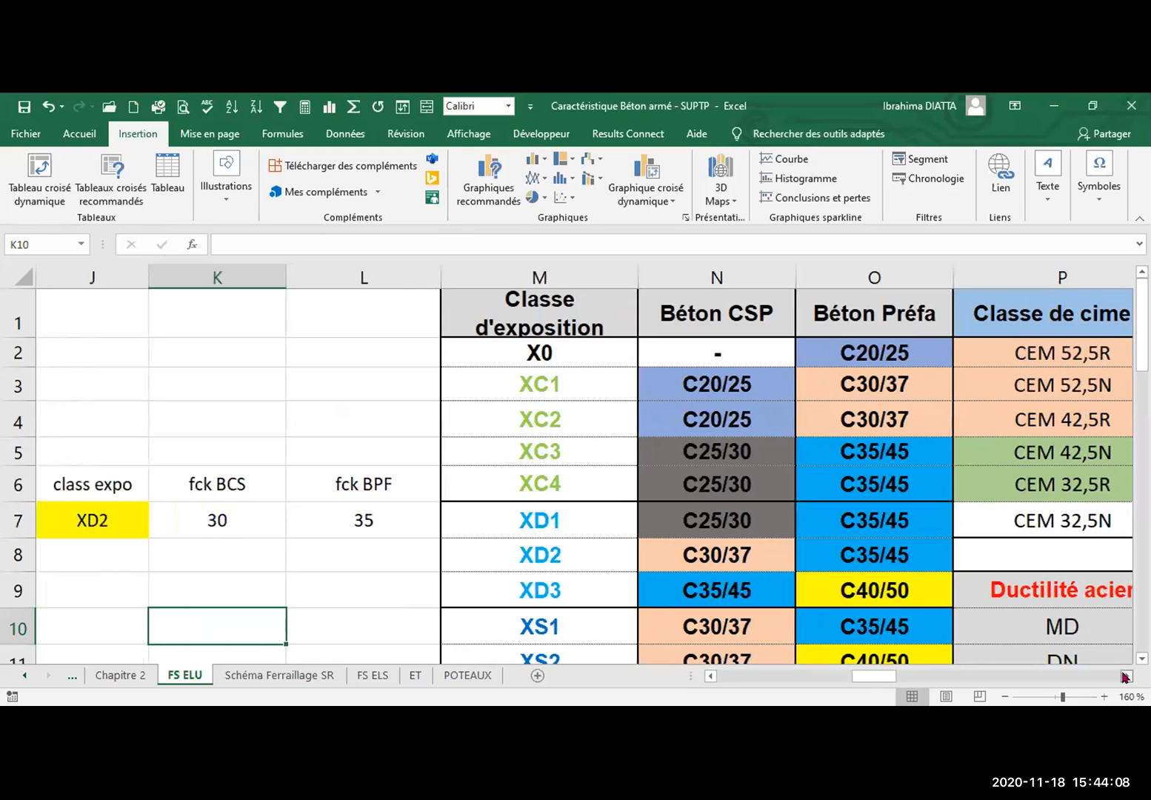
left_click(1125, 677)
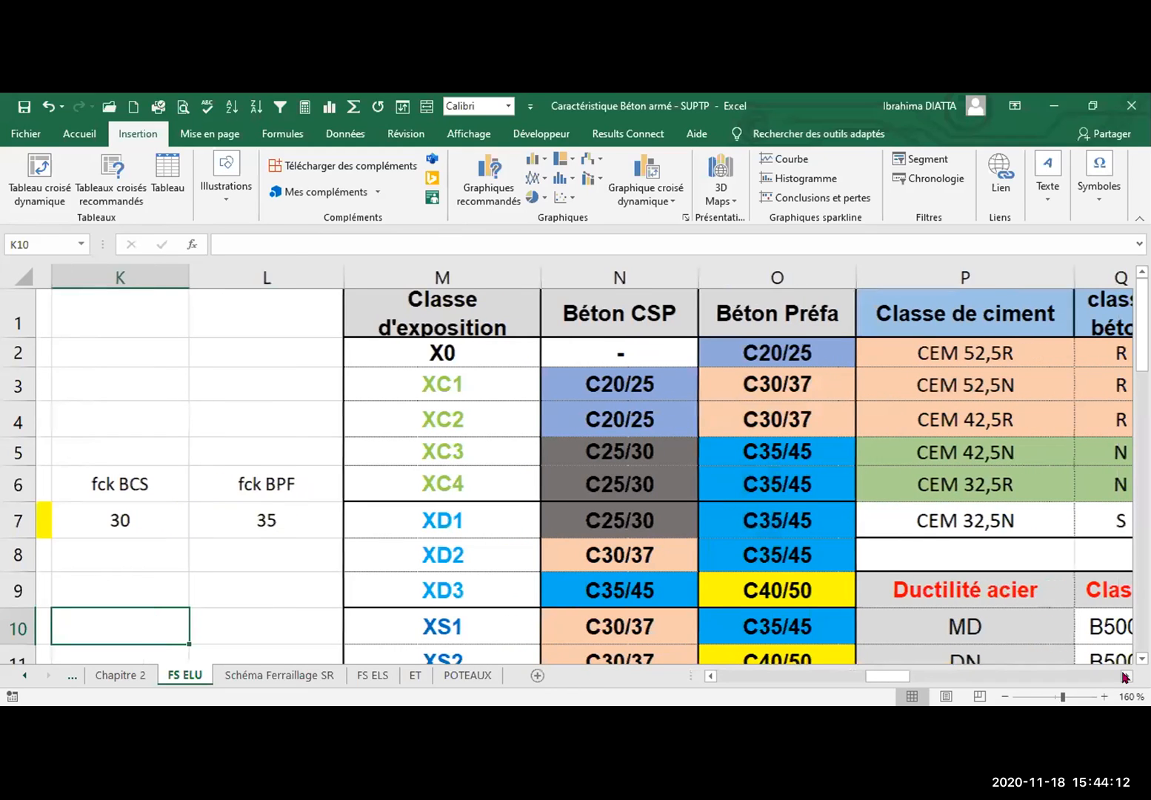
left_click(1125, 677)
left_click(1125, 676)
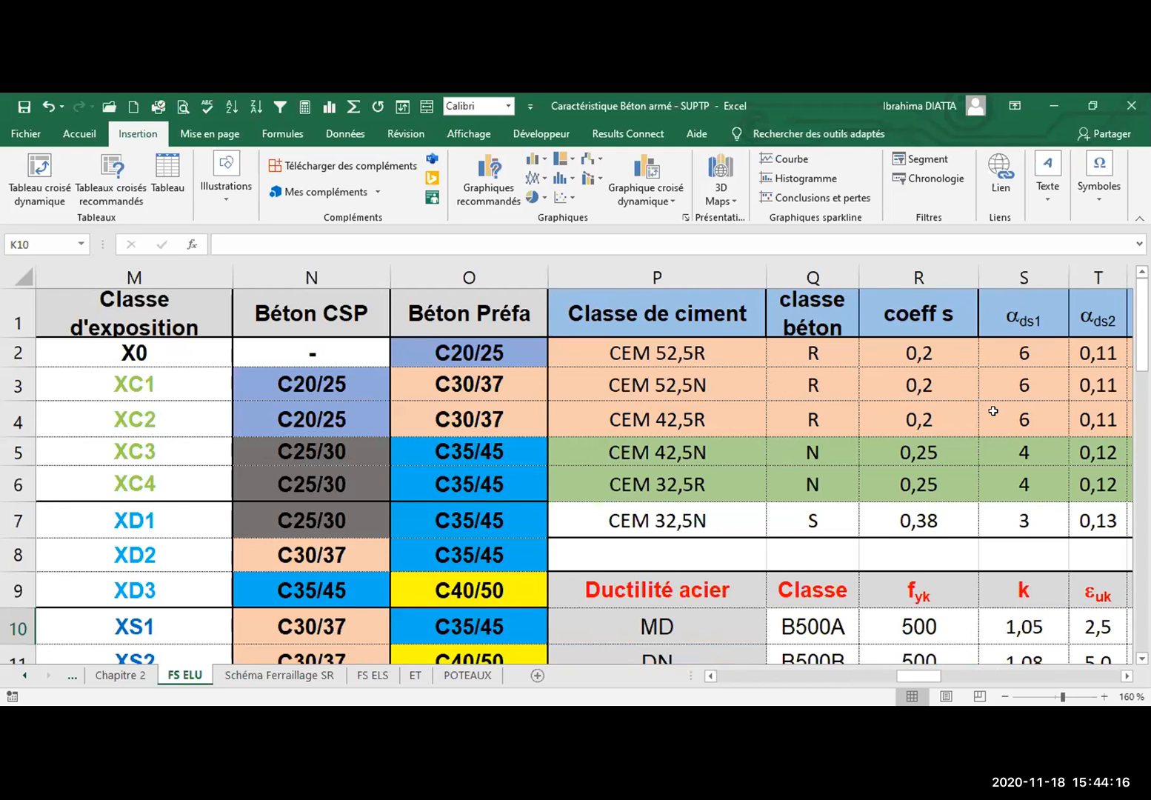
left_click(657, 353)
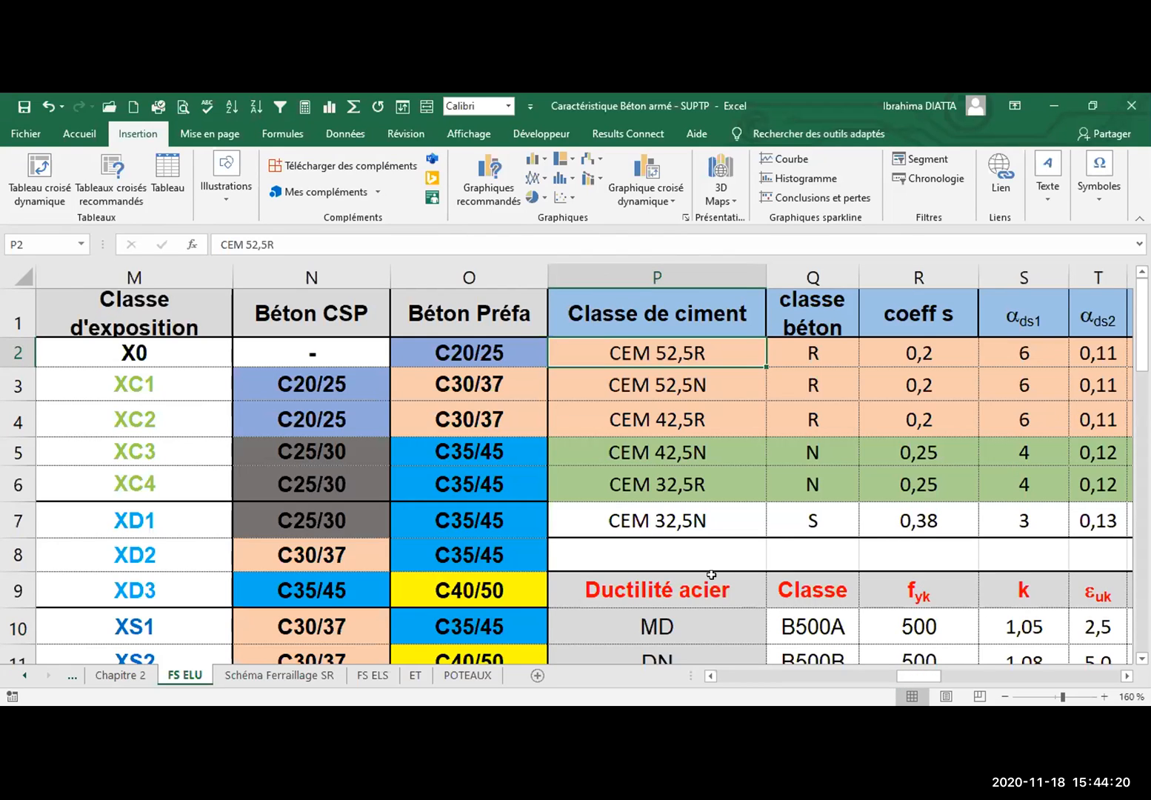
scroll(711, 574, "down", 2)
scroll(741, 519, "down", 1)
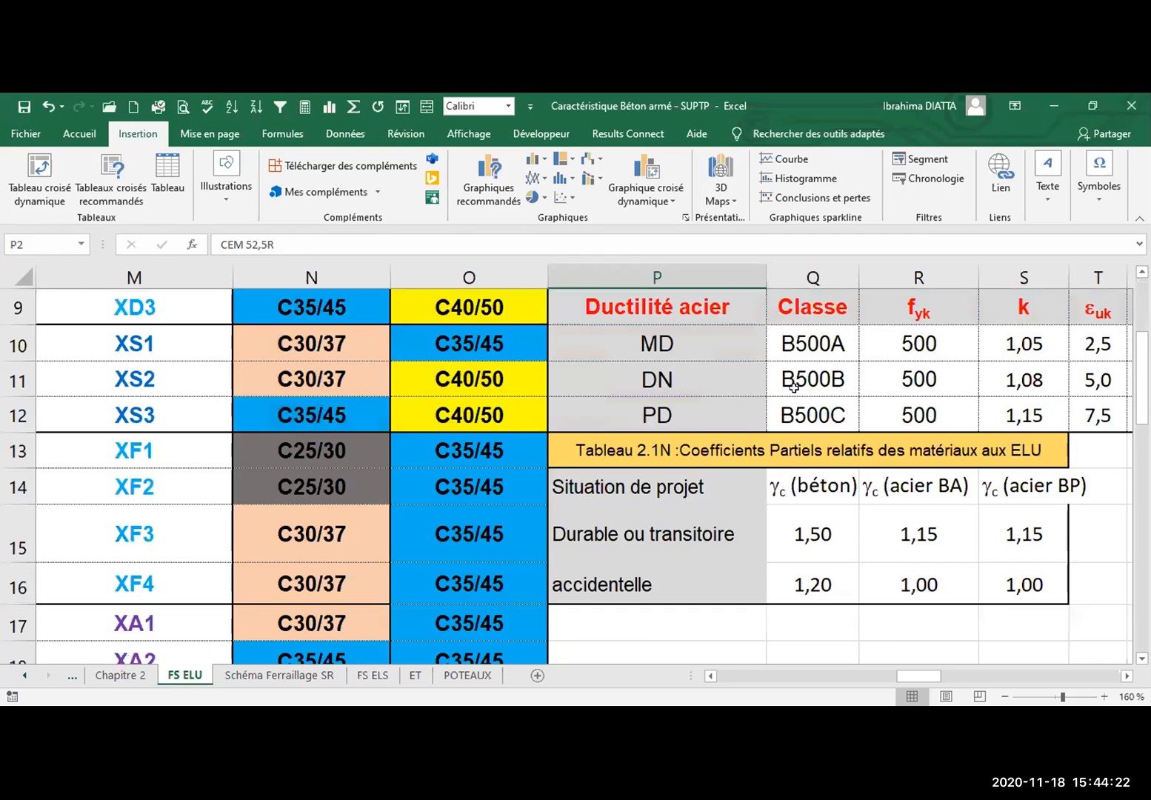
scroll(770, 391, "up", 3)
scroll(815, 385, "down", 2)
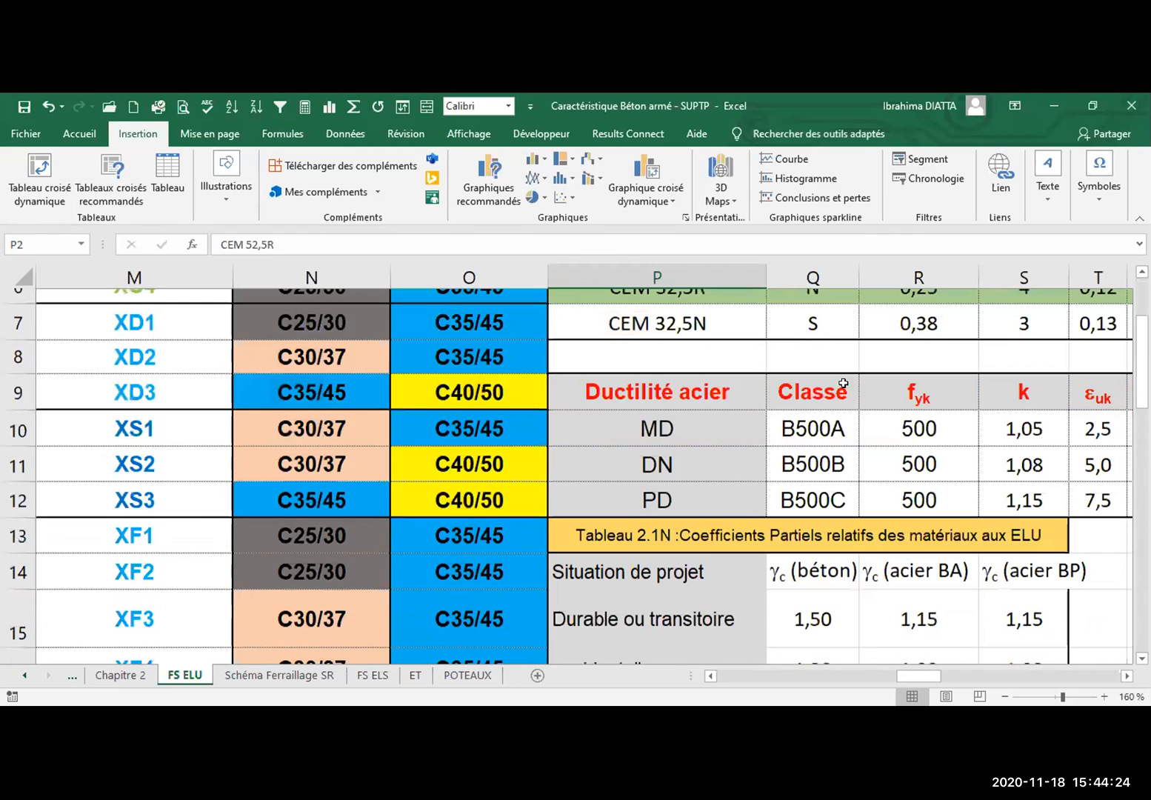
scroll(828, 555, "down", 2)
left_click(745, 619)
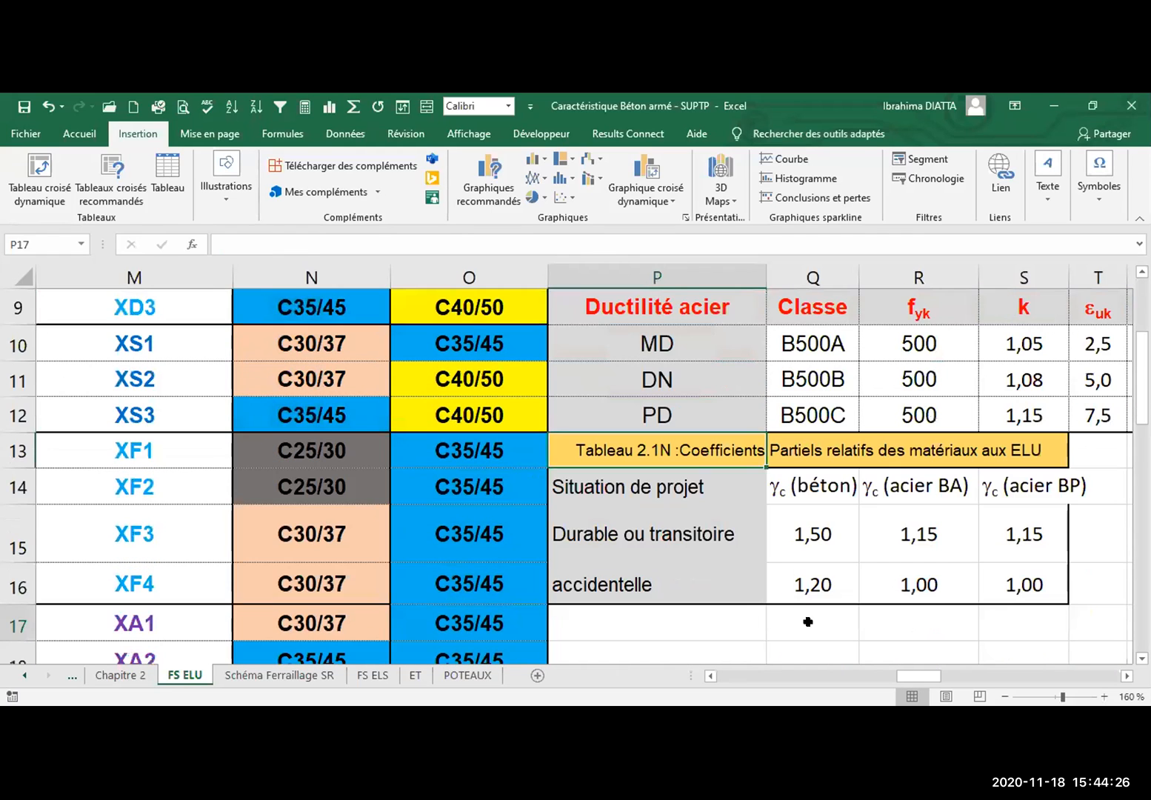
Return to the class expo cell J7 and look through its list of exposure classes without changing the selection
left_click(711, 675)
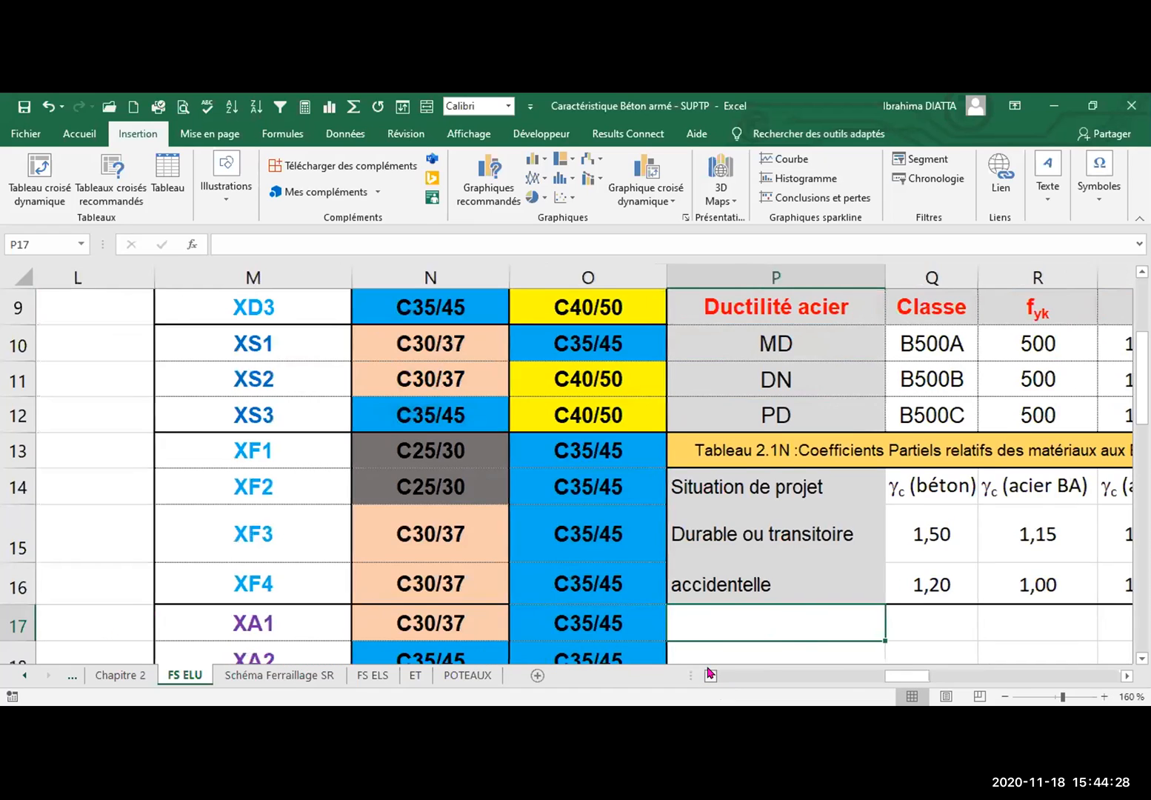
left_click(711, 674)
left_click(710, 675)
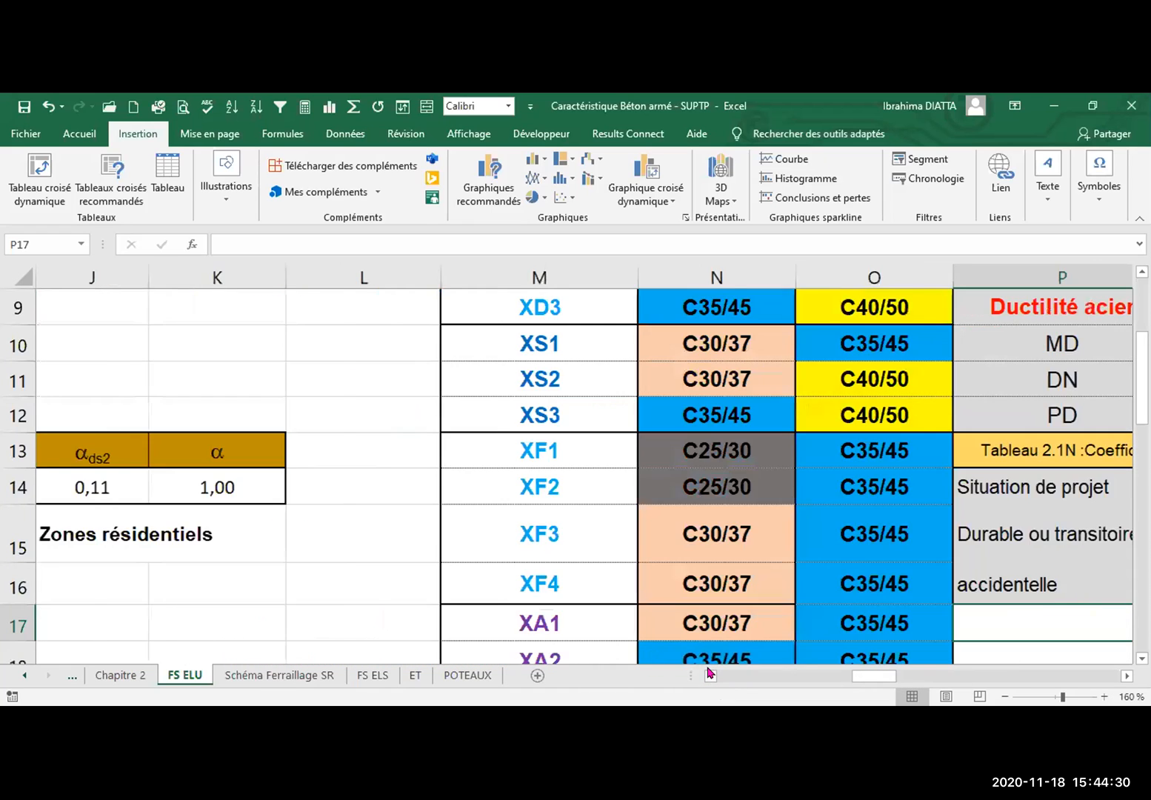
left_click(710, 674)
left_click(710, 675)
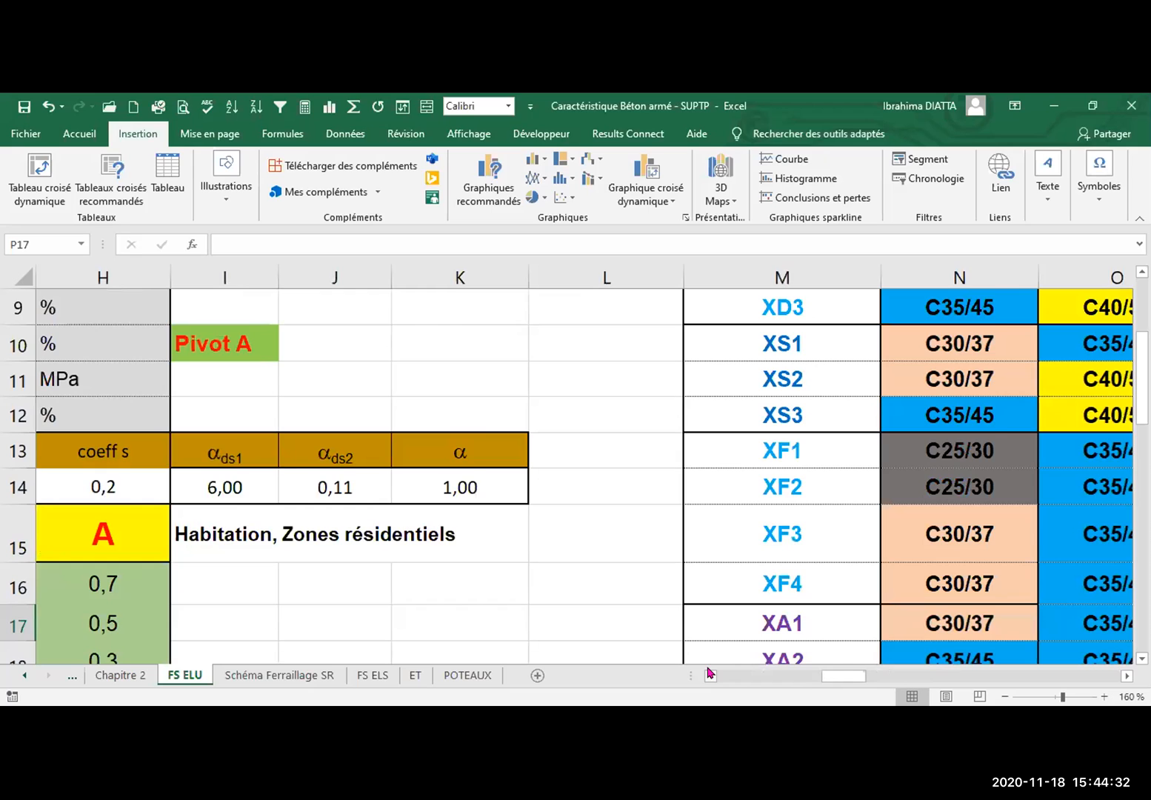
left_click(710, 674)
left_click(710, 675)
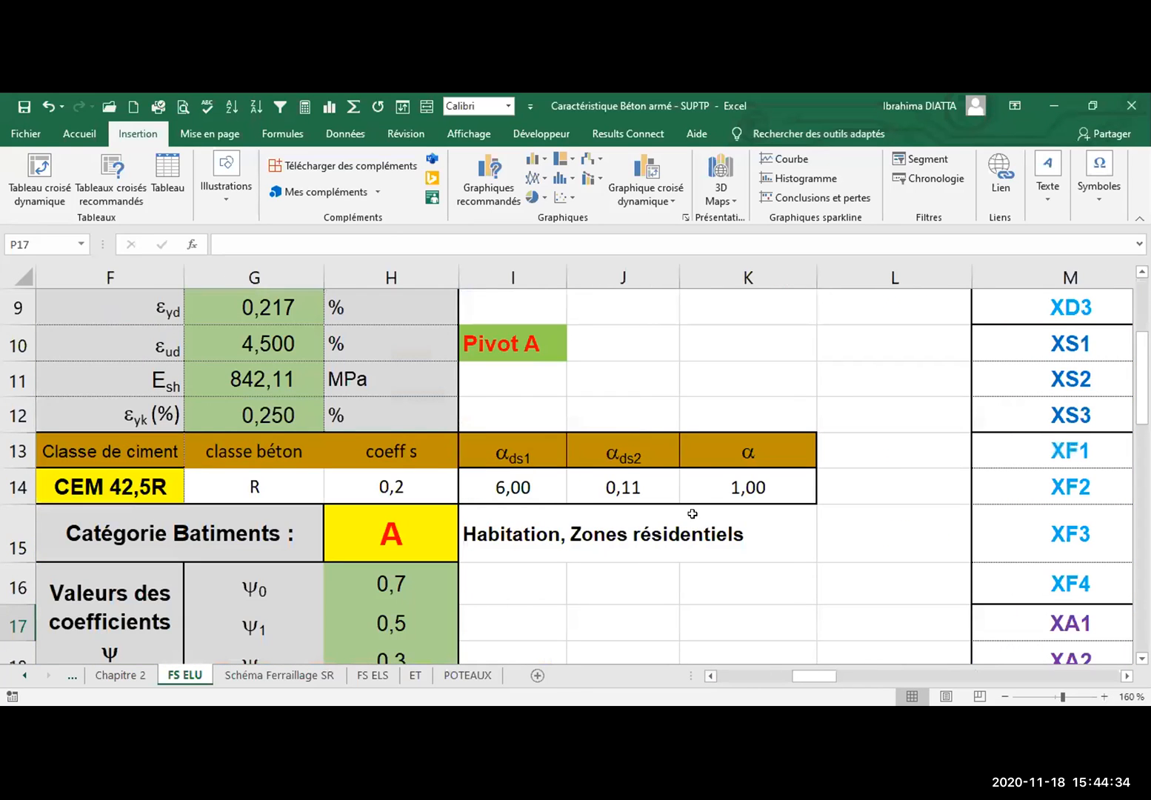
scroll(692, 505, "up", 3)
left_click(647, 496)
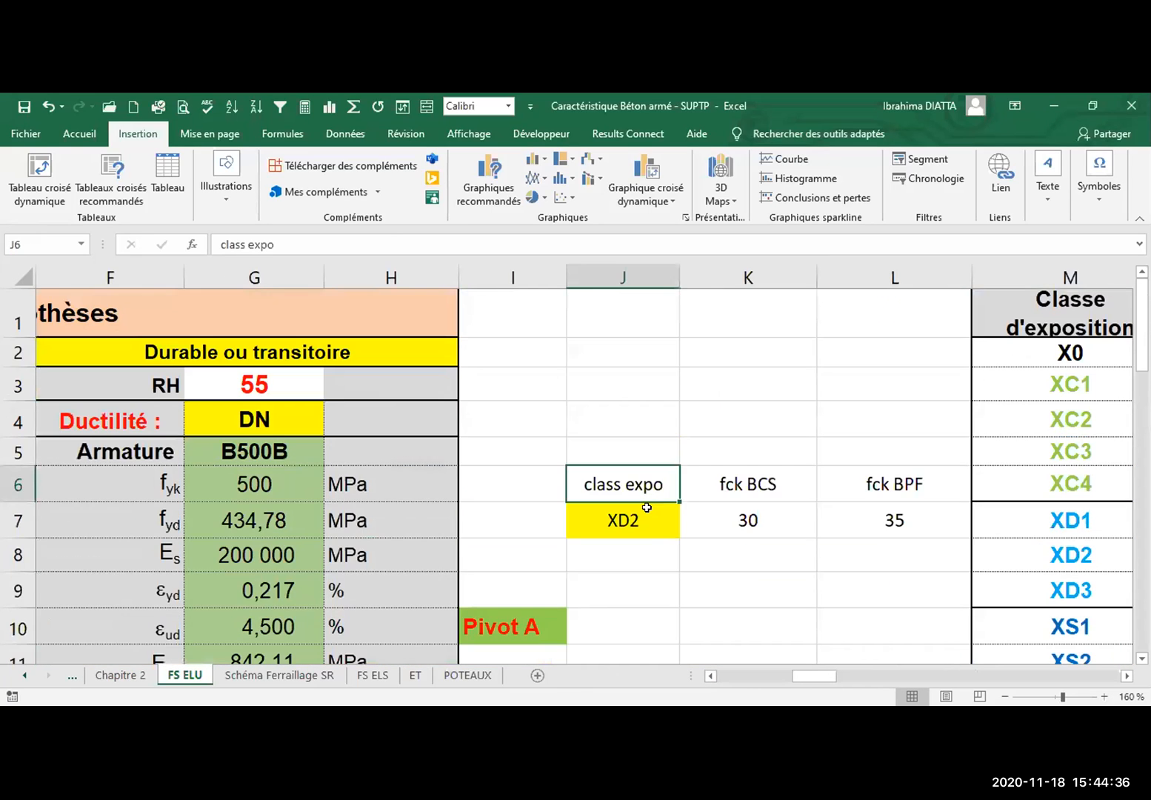
left_click(646, 509)
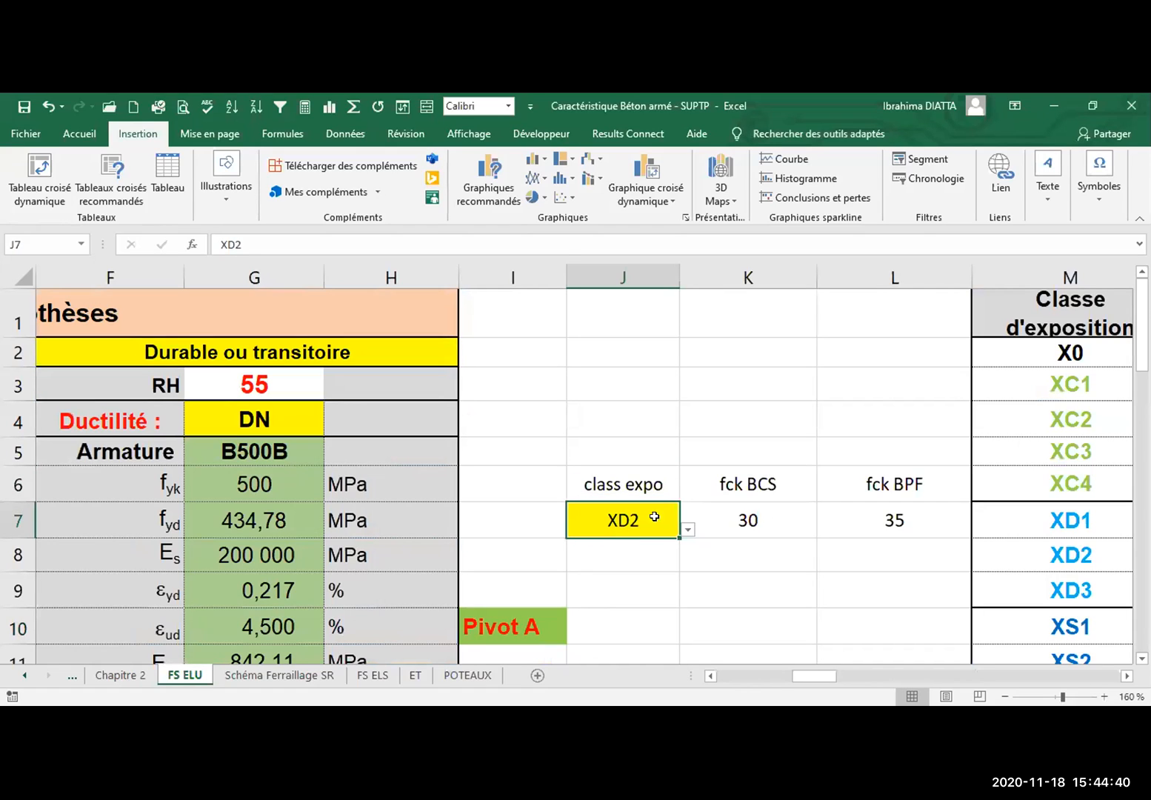
left_click(687, 529)
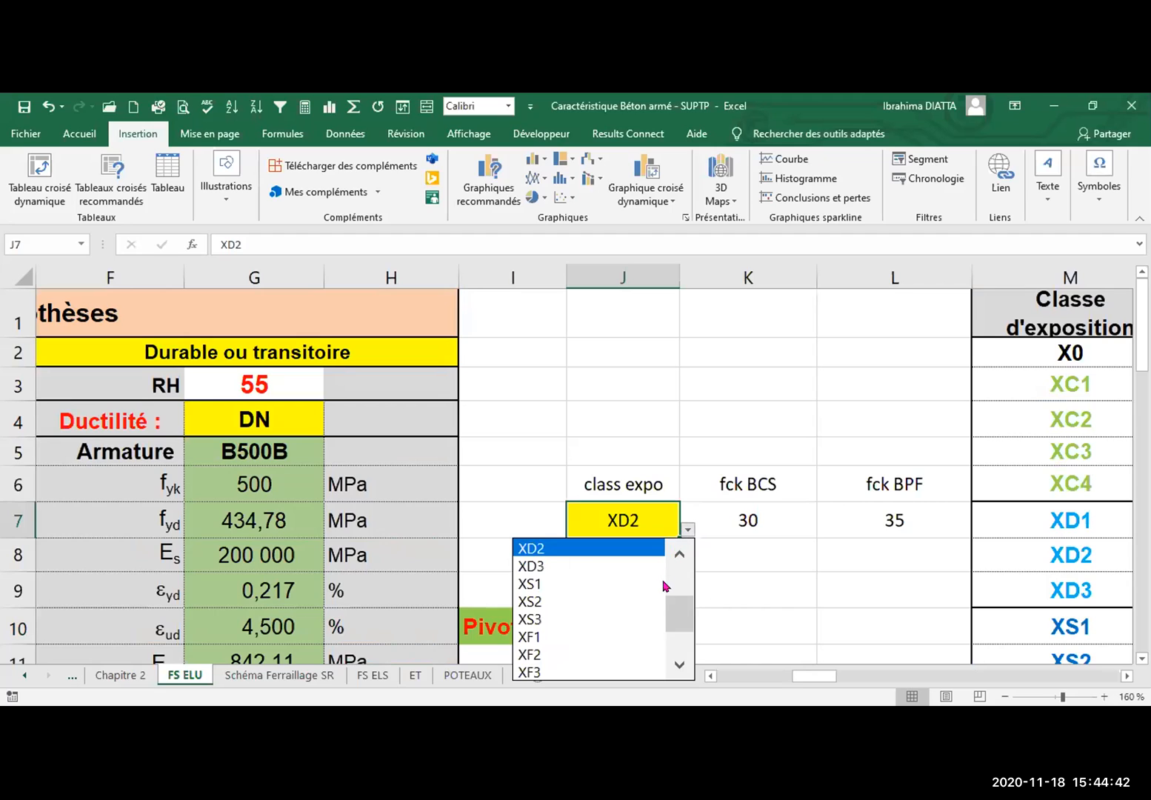
left_click_drag(676, 612, 677, 659)
left_click(789, 539)
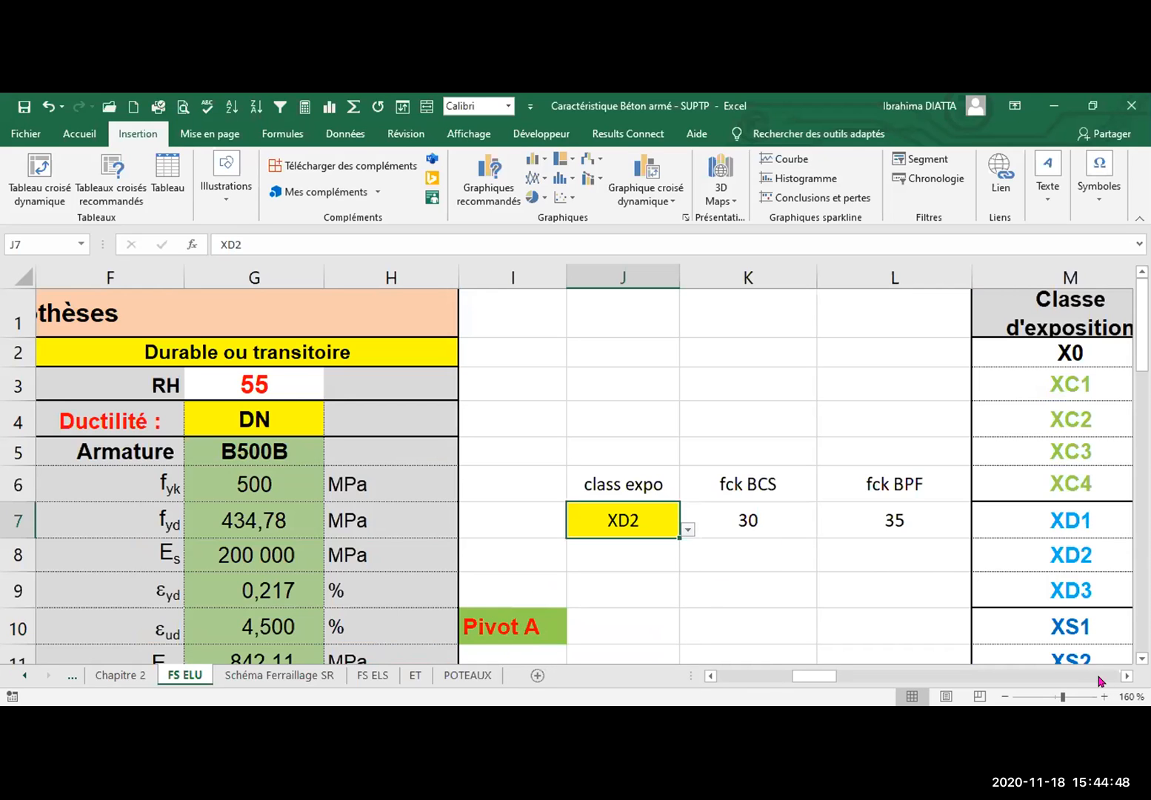
Open the data validation settings for the empty cell J8 below the class expo cell
left_click(1126, 676)
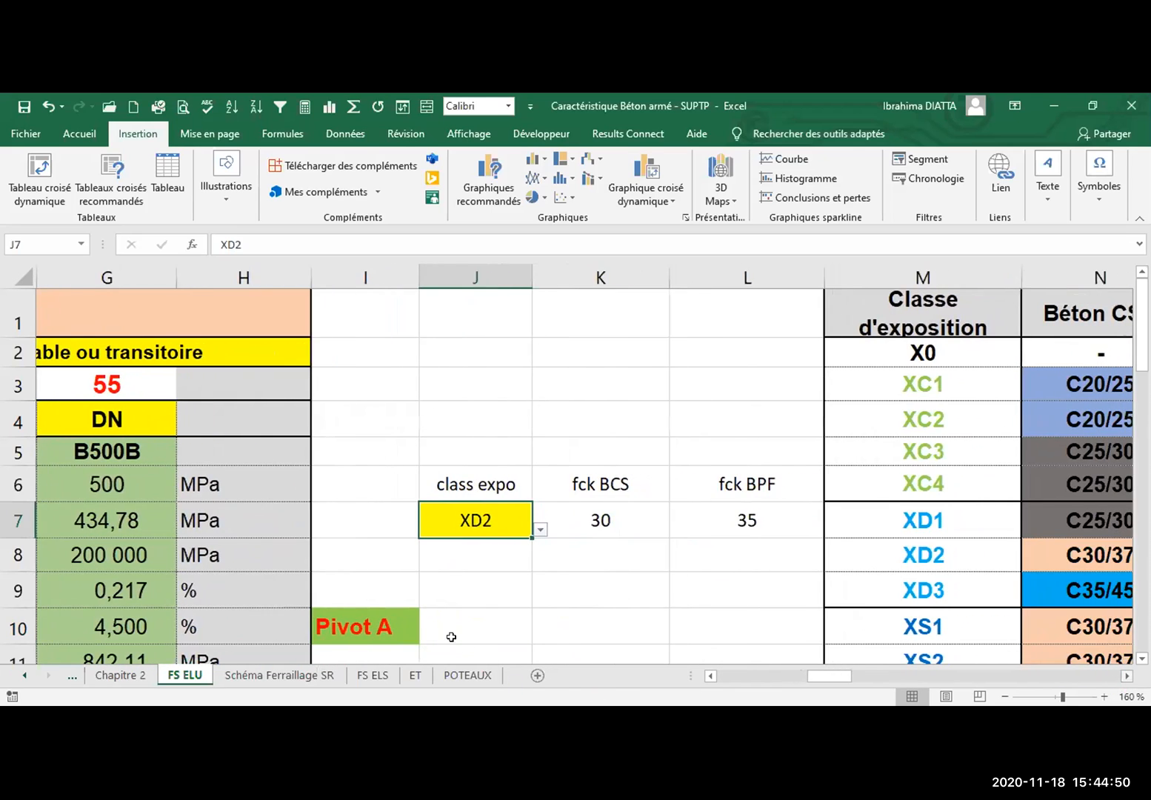
scroll(373, 550, "right", 1)
left_click(373, 552)
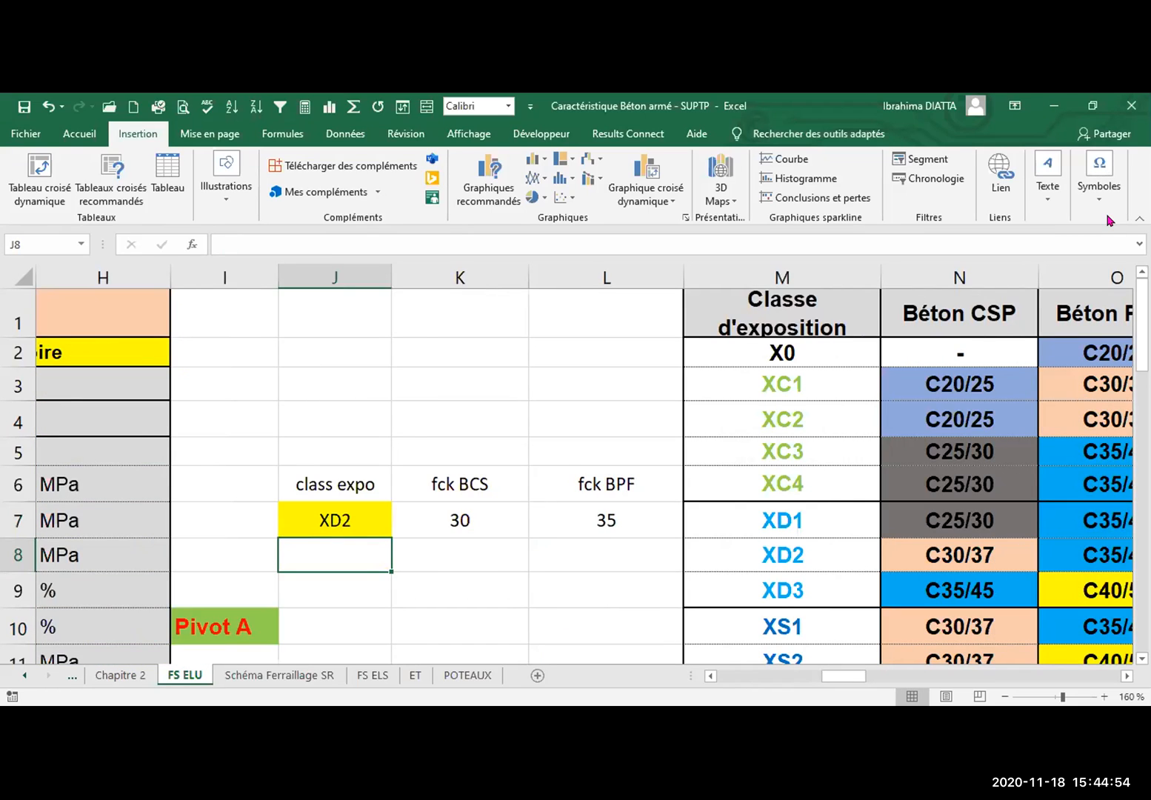
left_click(528, 138)
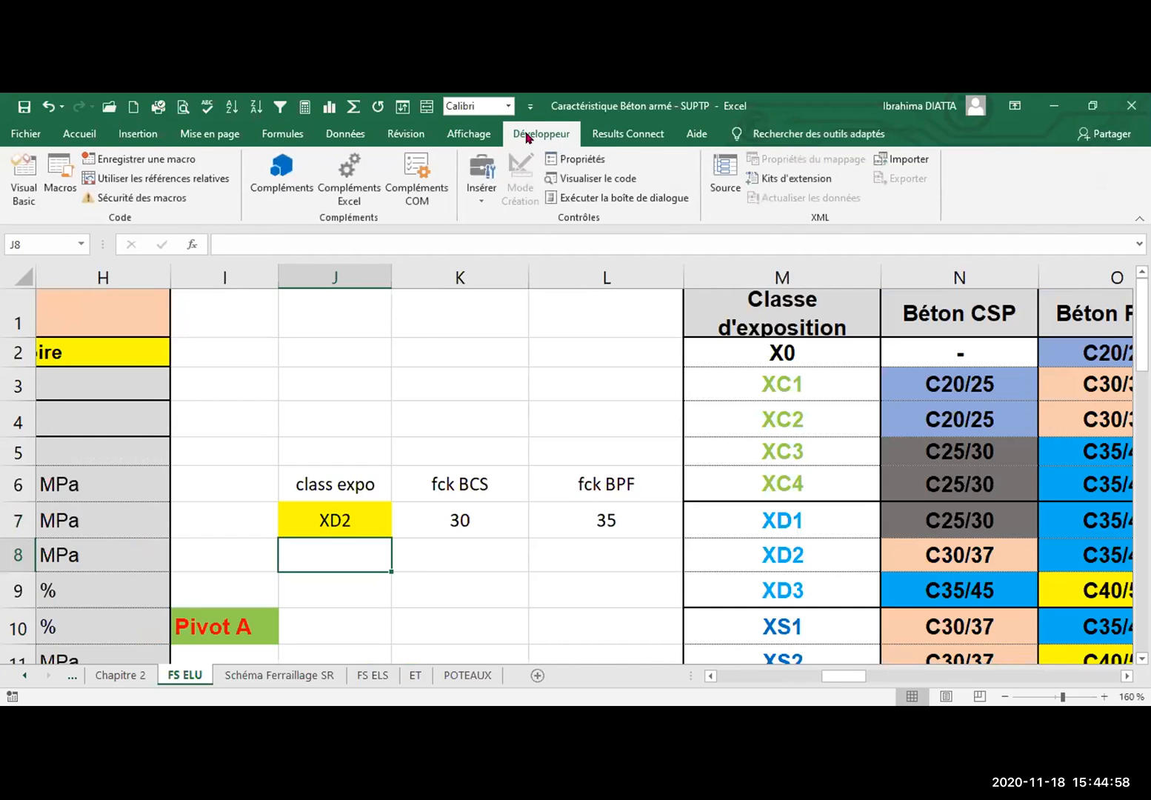
left_click(356, 139)
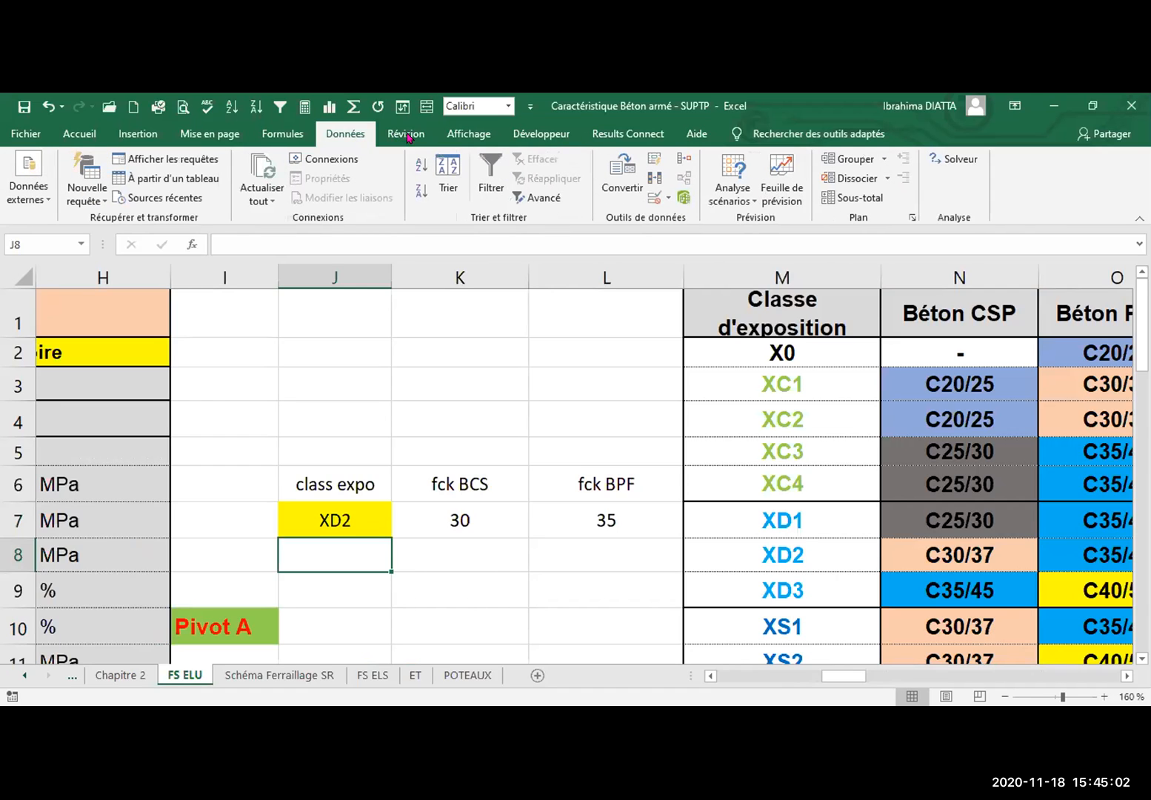
left_click(666, 198)
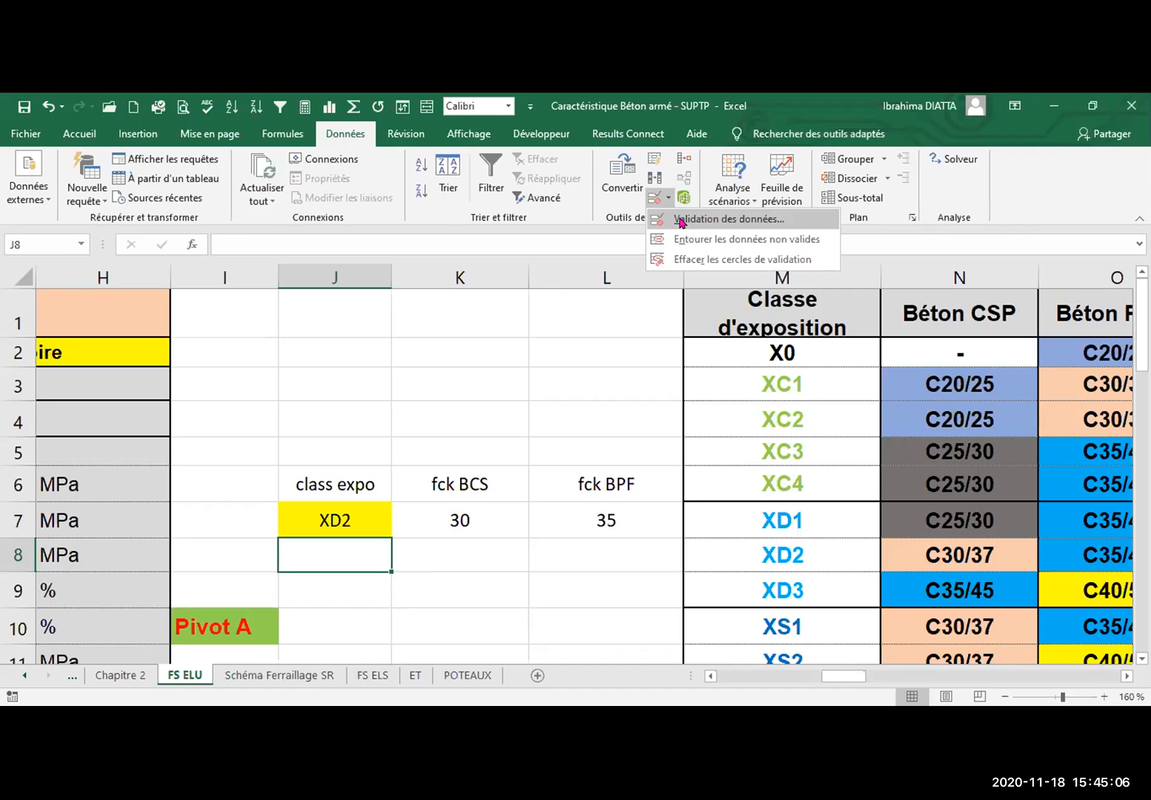
left_click(321, 559)
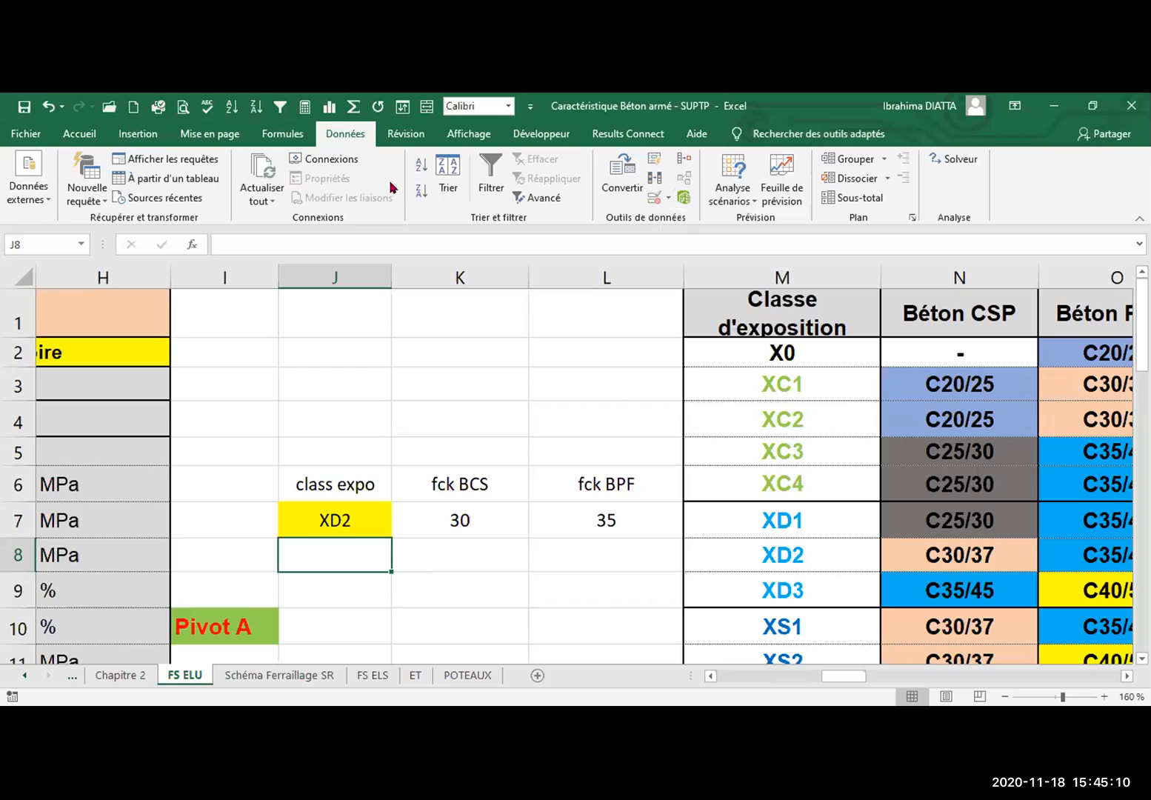
left_click(666, 199)
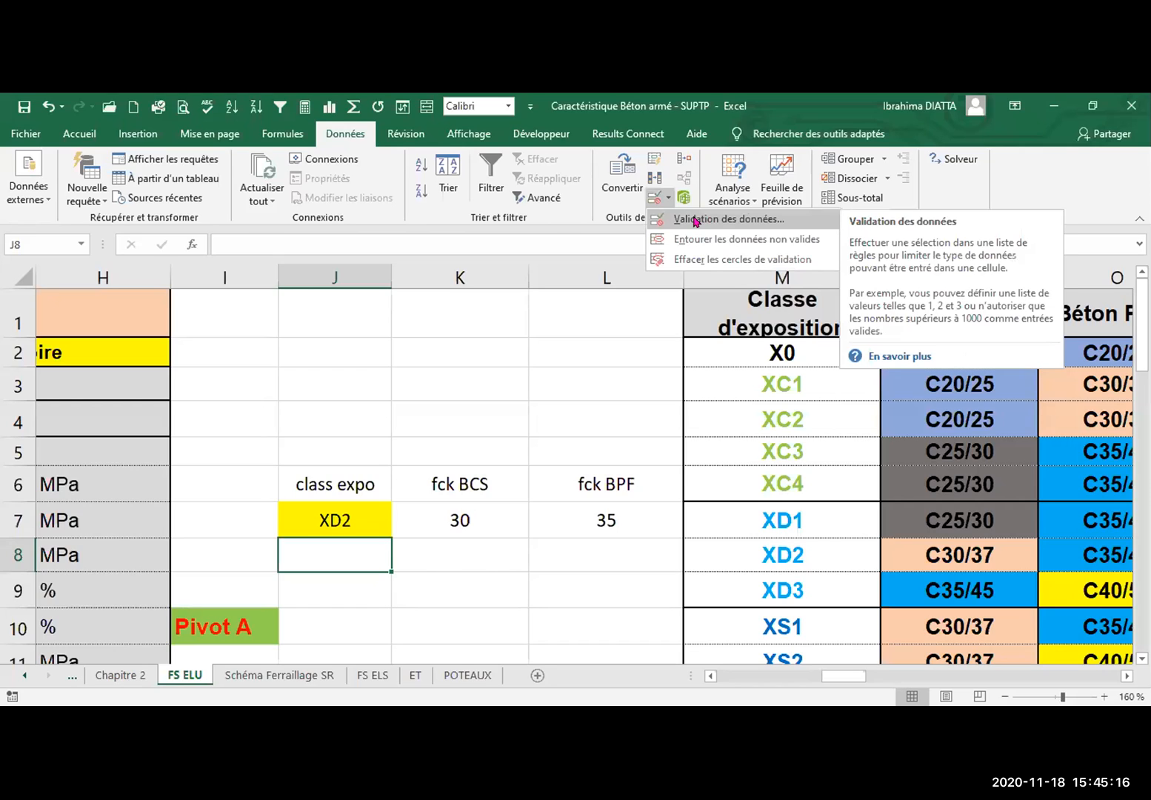
left_click(678, 219)
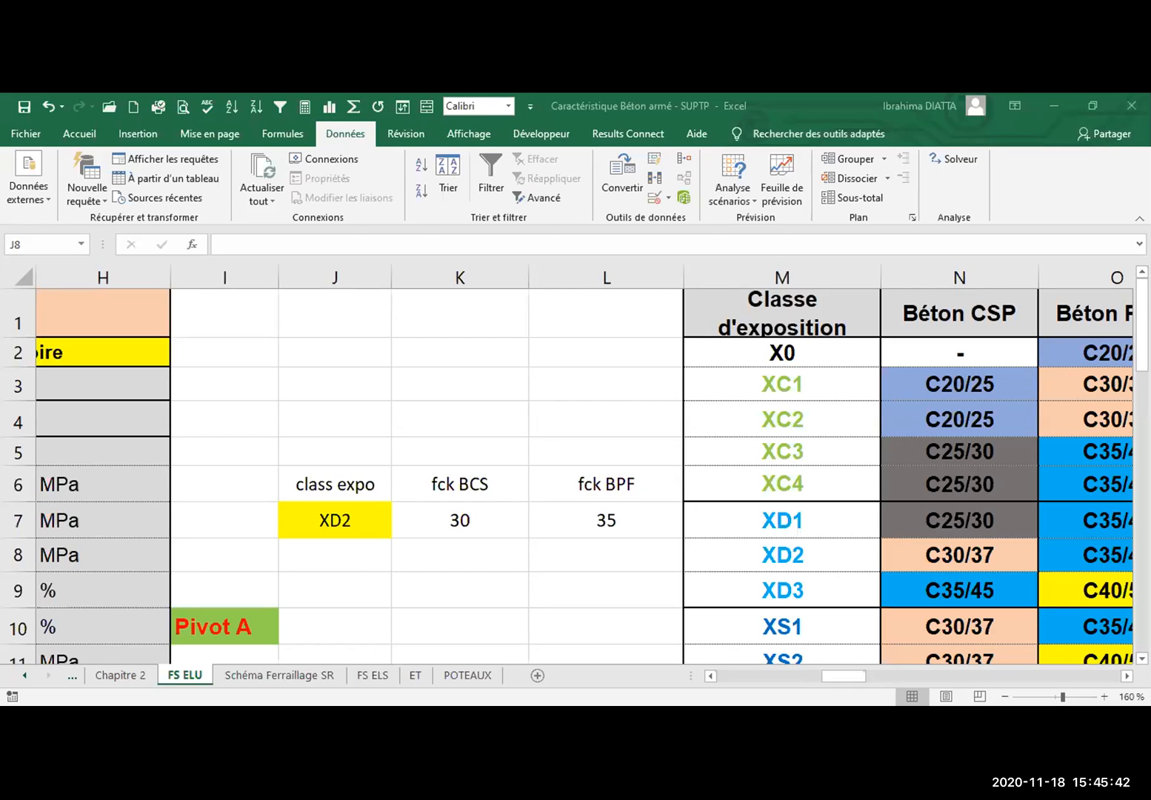
left_click(659, 361)
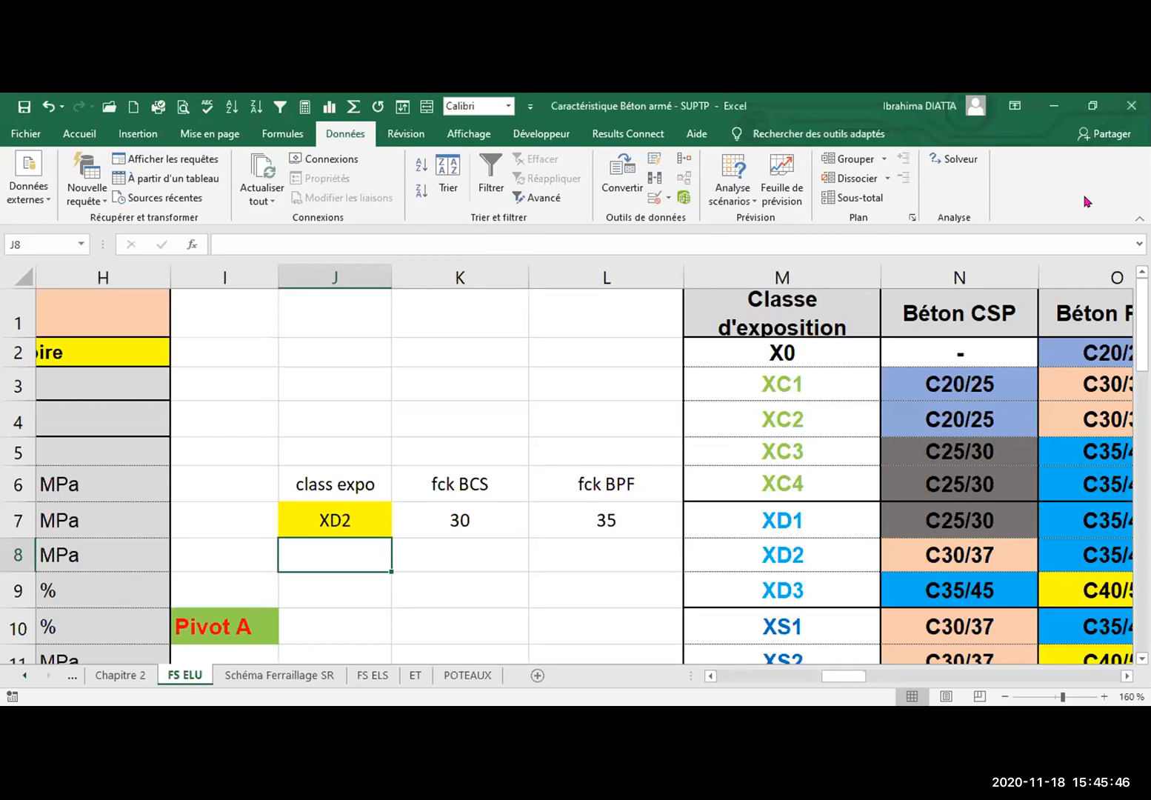
left_click(667, 197)
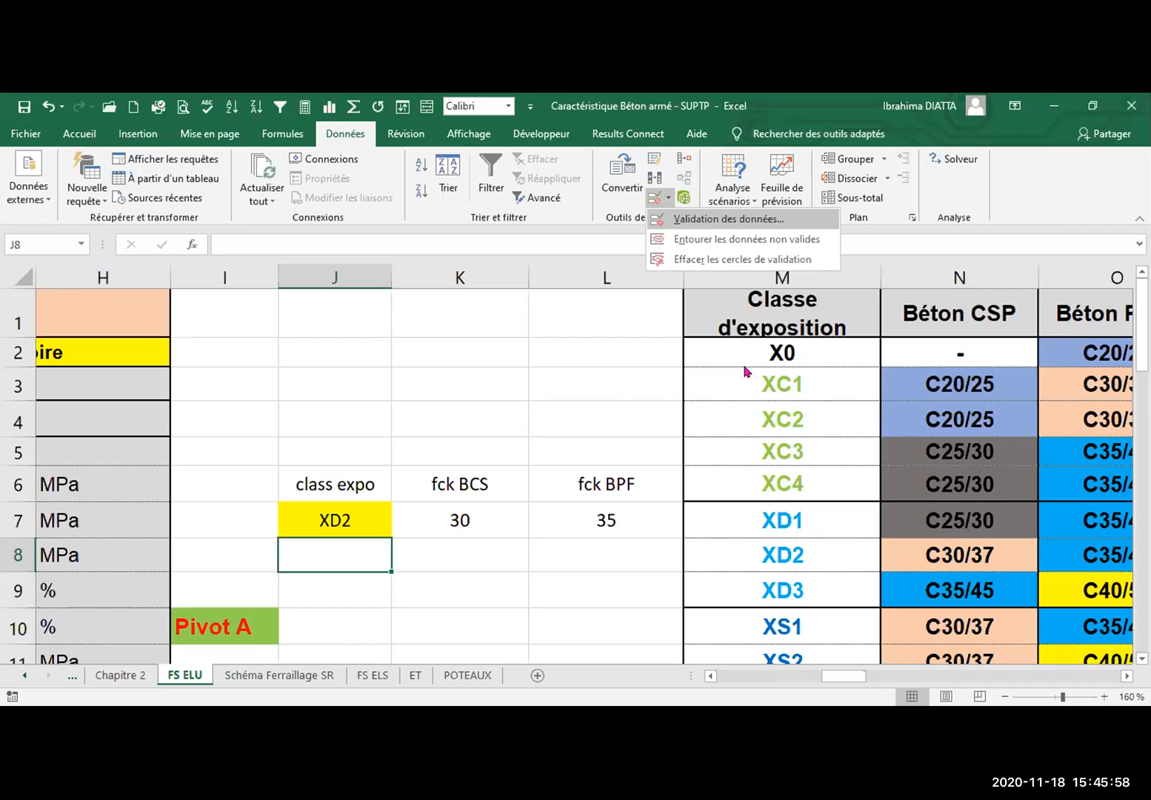
left_click(708, 221)
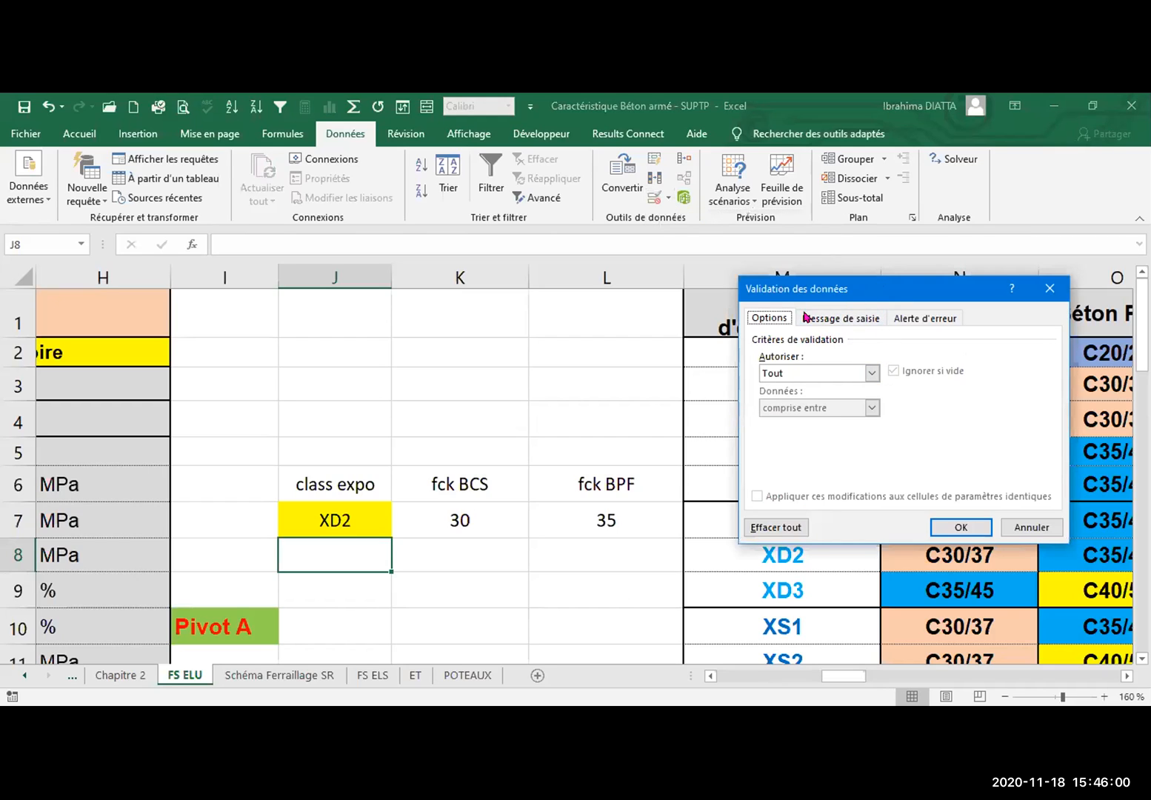
Give the input message for cell J8 the title "Classe d'expo"
left_click(840, 320)
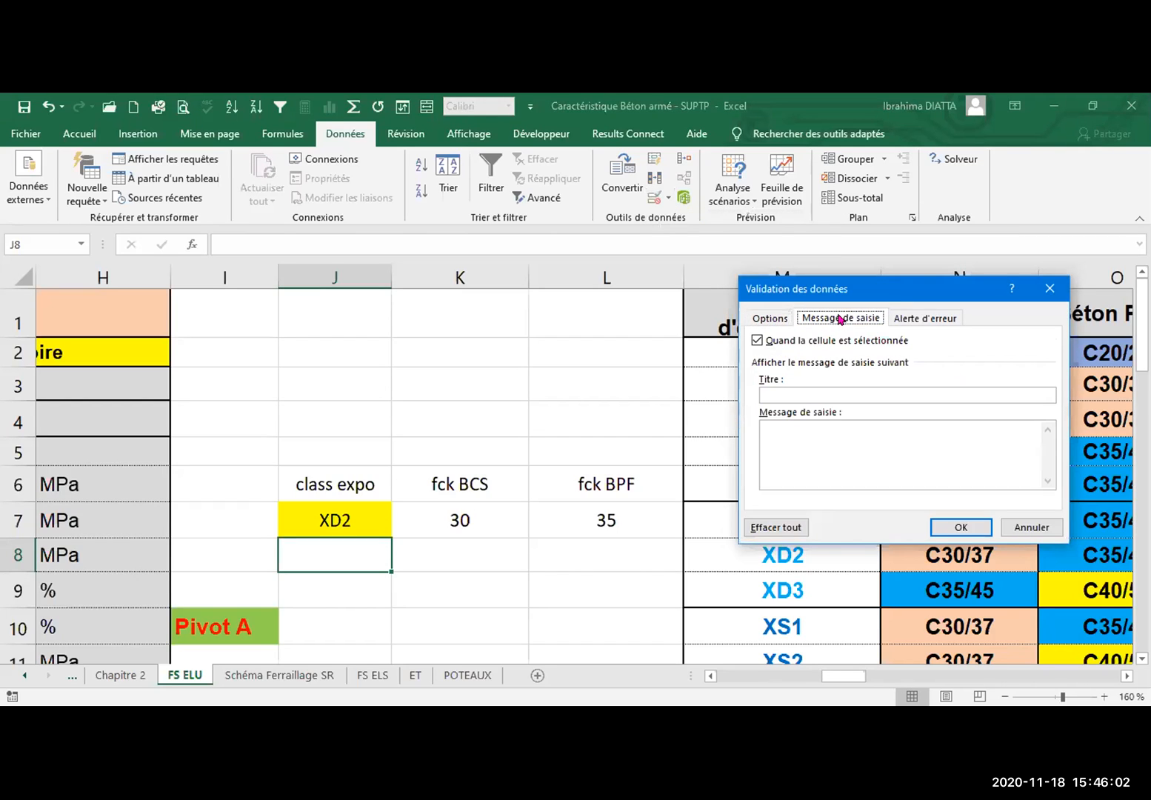
left_click(919, 319)
left_click(843, 317)
left_click(821, 393)
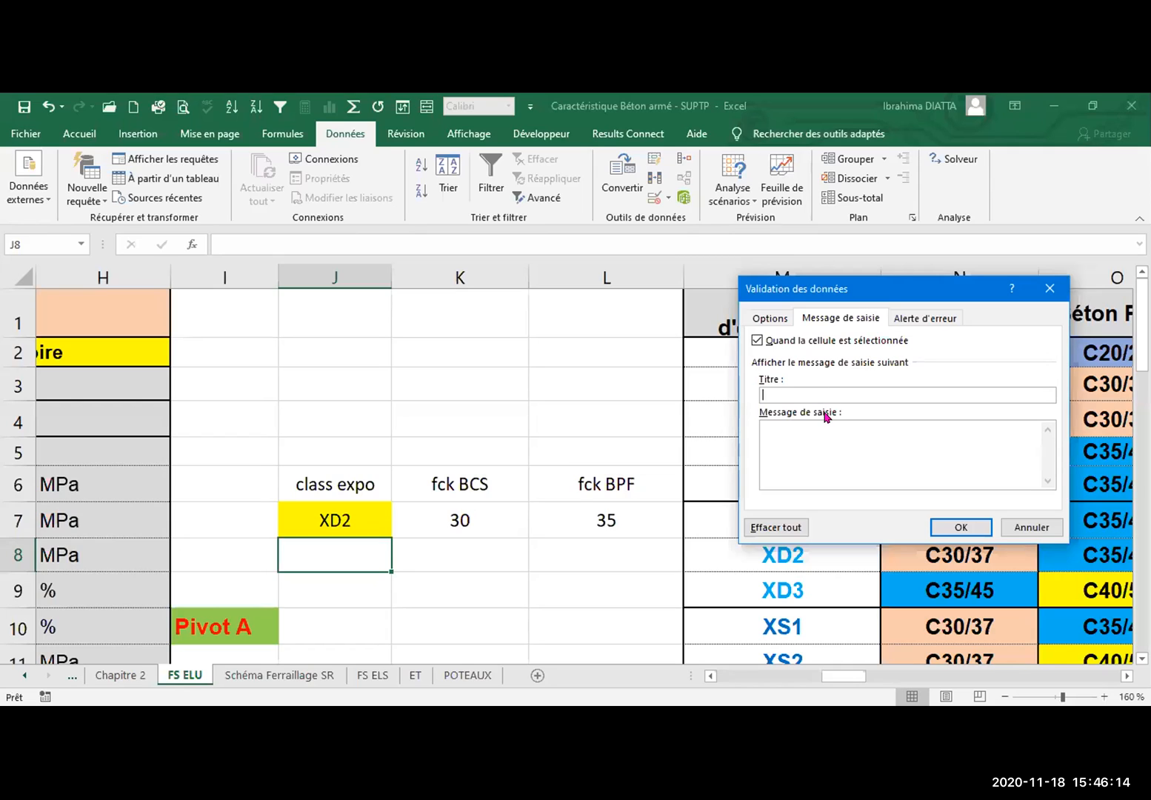
left_click(652, 223)
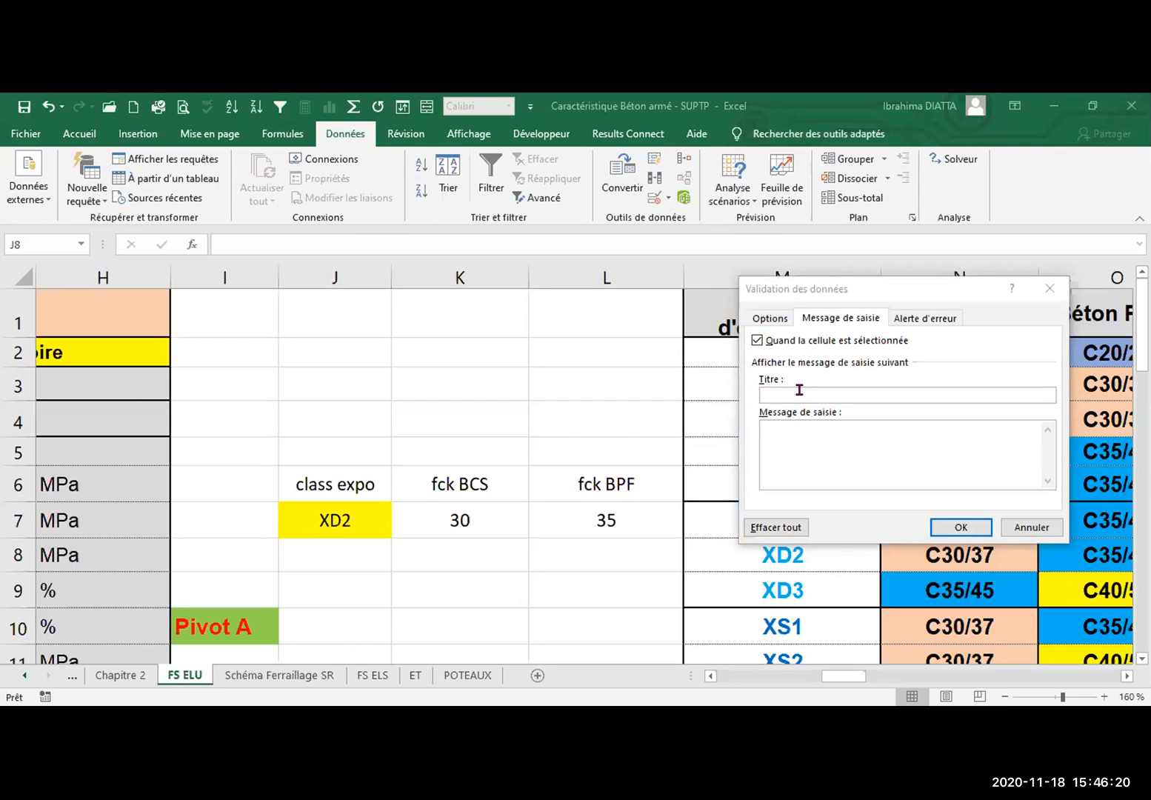
left_click(799, 389)
type("CL")
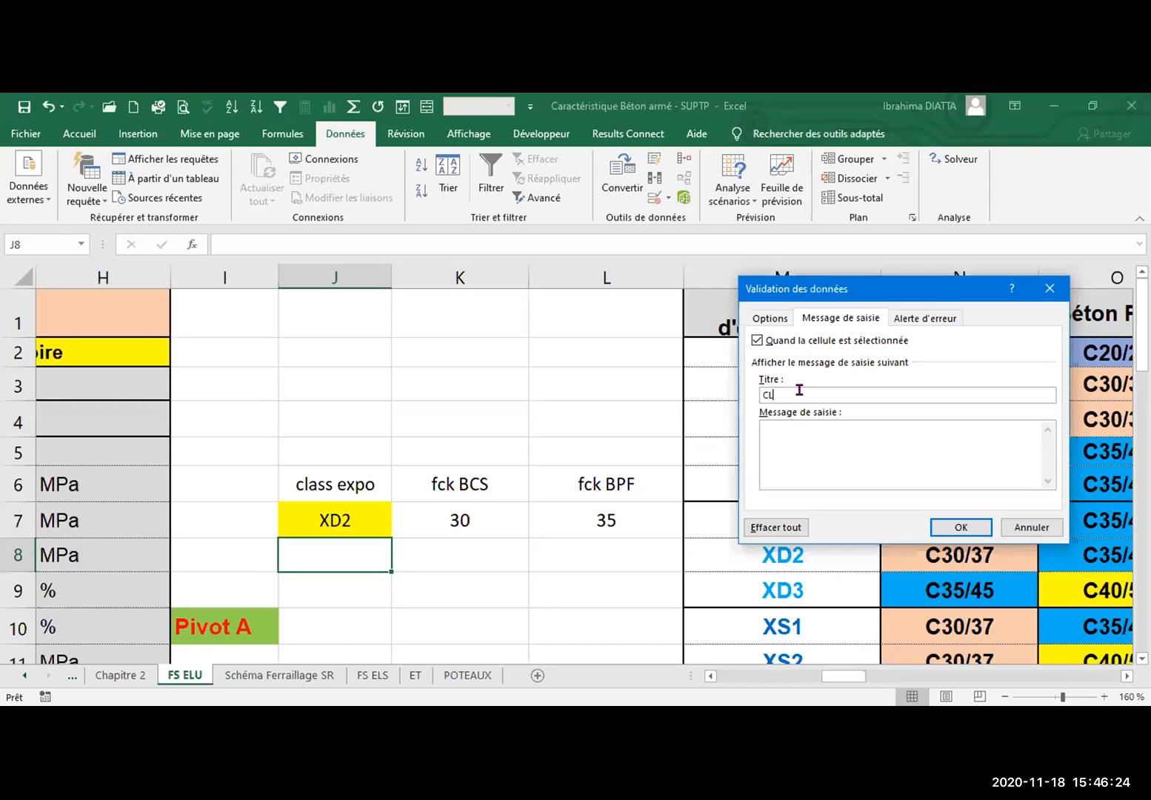
type("ass")
left_click(764, 392)
type("las")
left_click(781, 394)
type("e d'expo")
Enter "veuillez sélectionner" as the input message text for cell J8
left_click(794, 443)
left_click(639, 218)
left_click(836, 431)
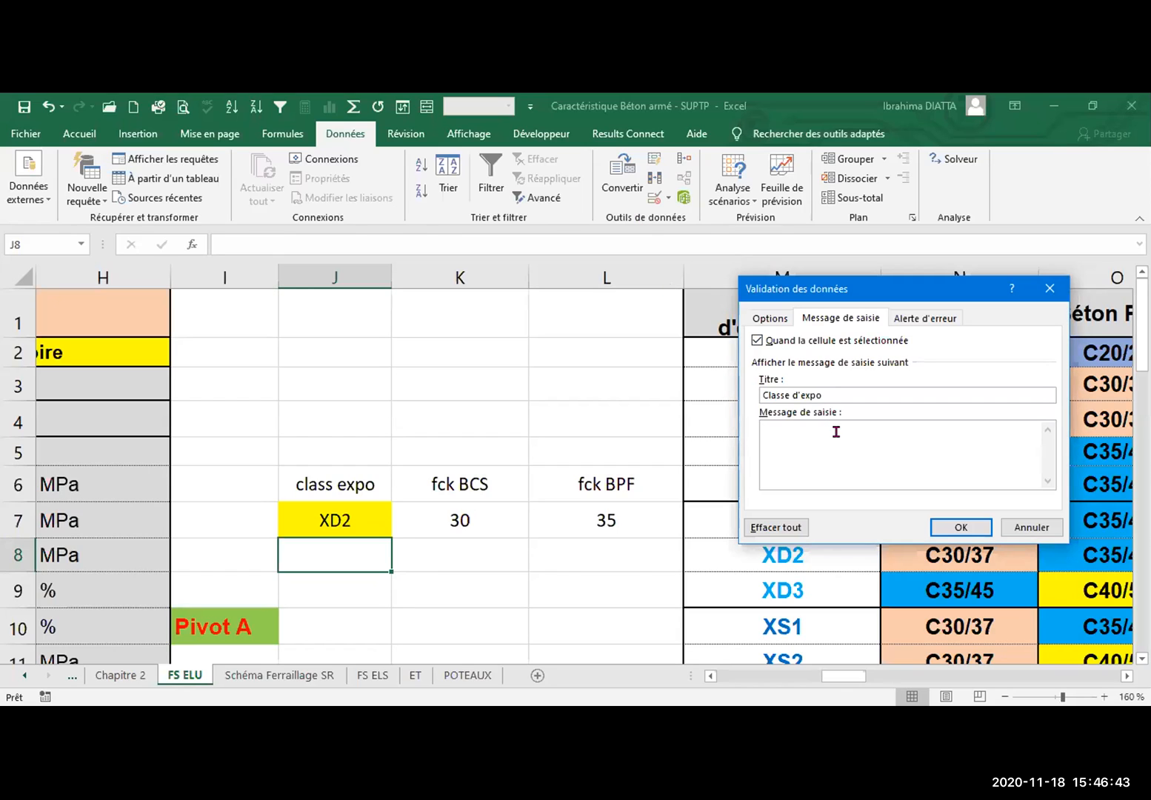
left_click(708, 197)
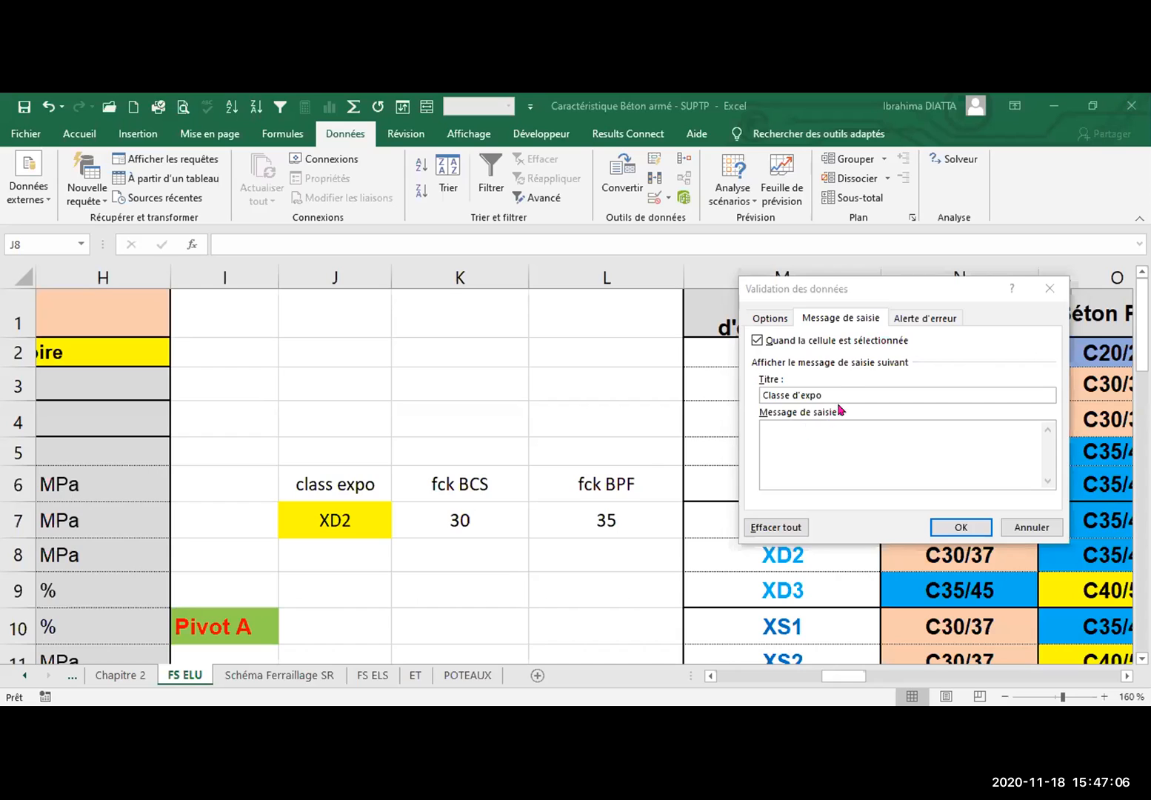
left_click(773, 424)
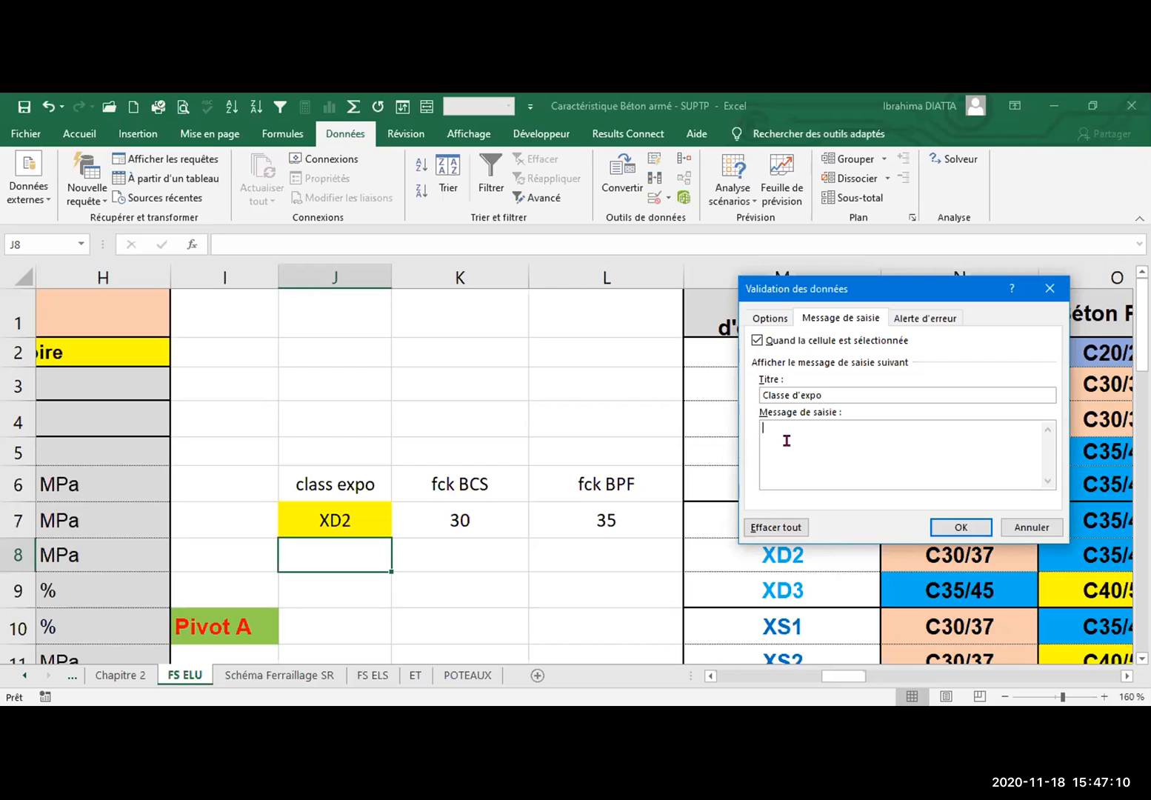
type("veuillez")
type("sélectionner")
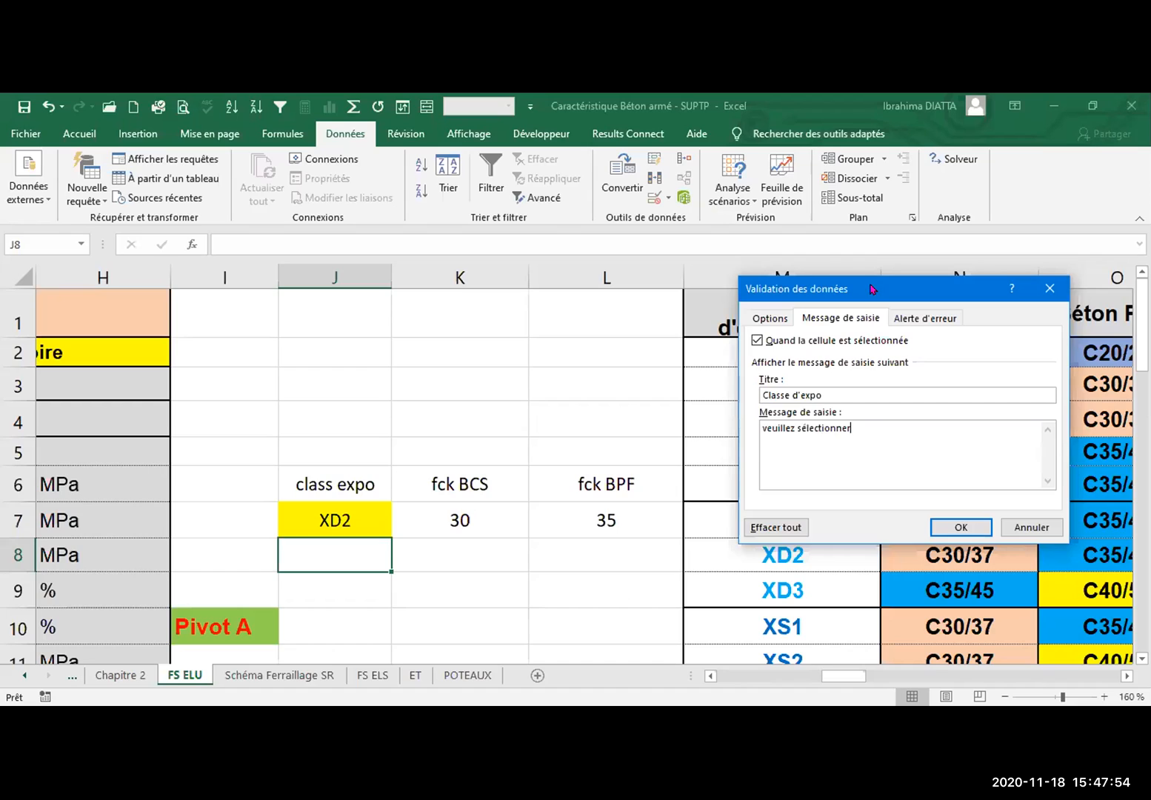
left_click_drag(870, 280, 839, 259)
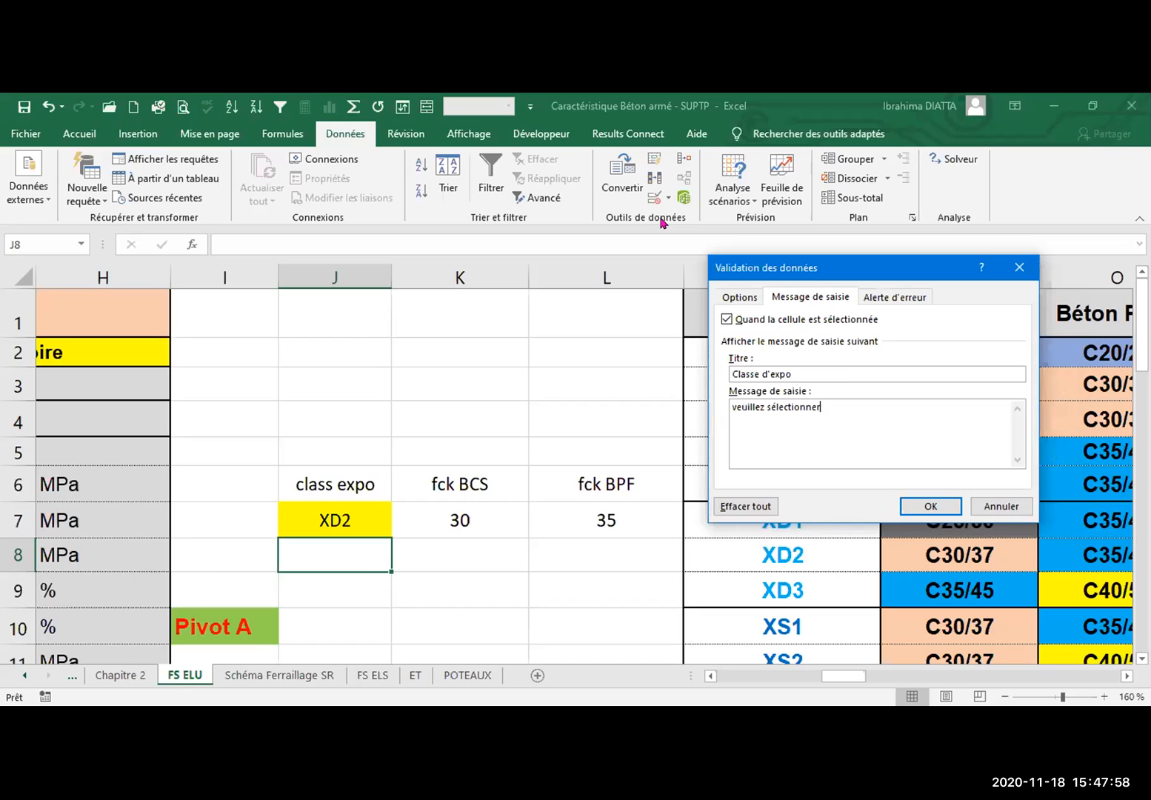
Set the validation criteria for cell J8 to allow a list (Liste)
left_click(739, 297)
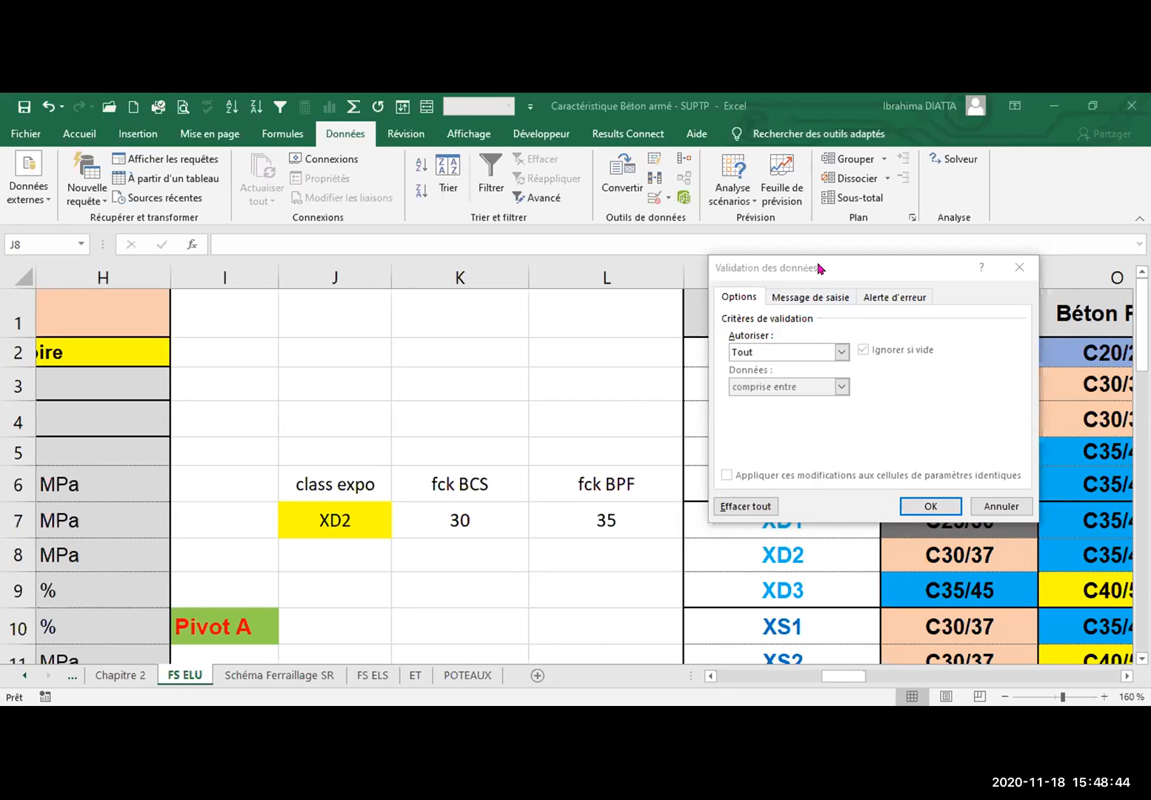
left_click(801, 337)
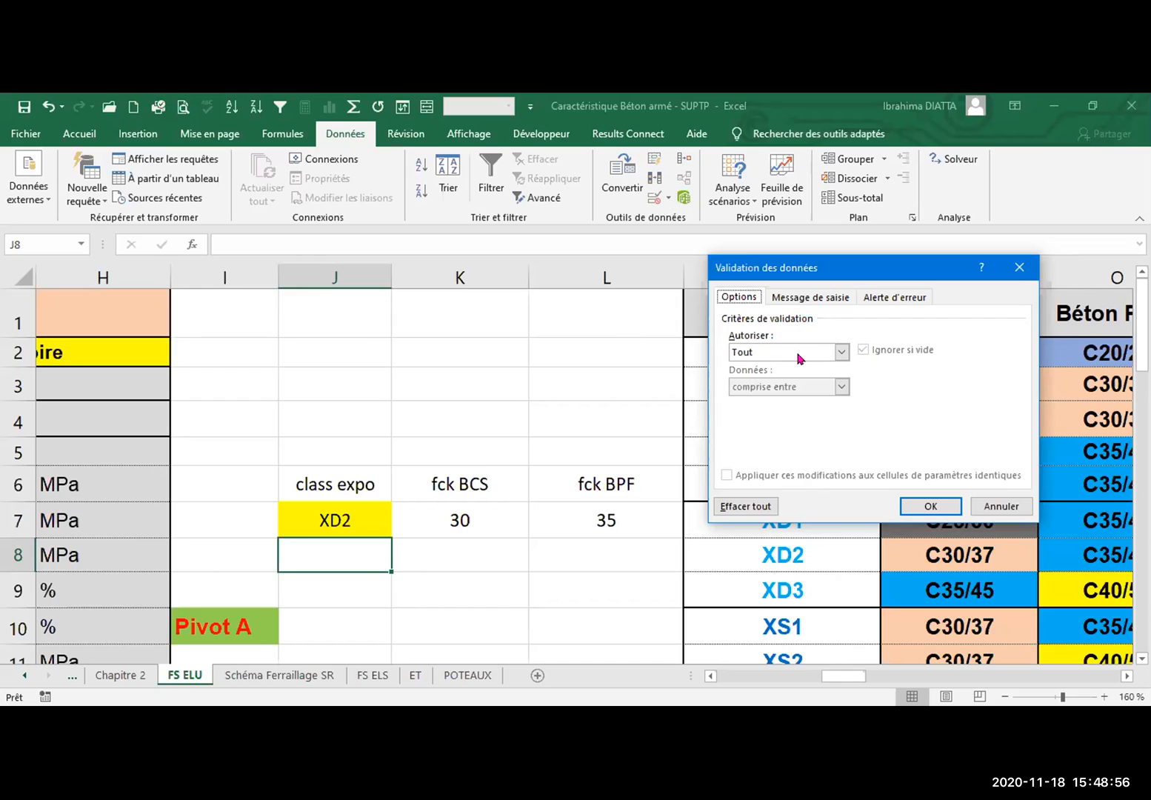
left_click(840, 353)
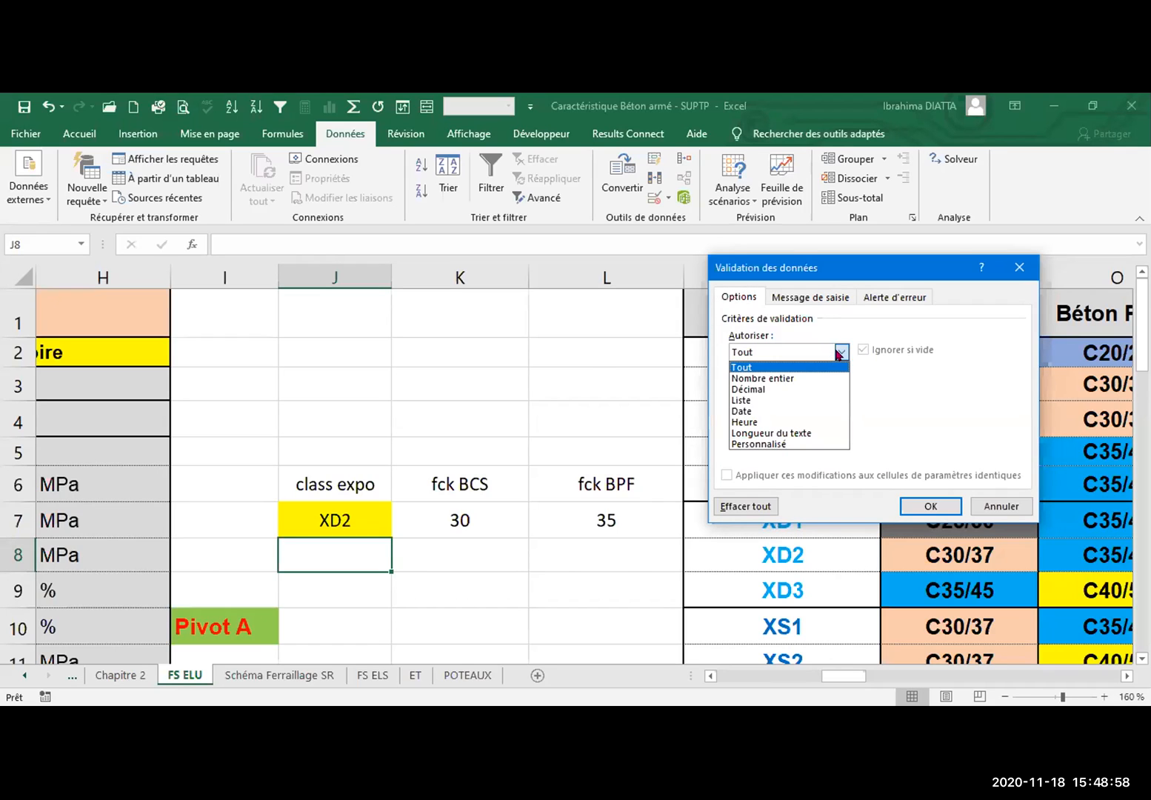
left_click(805, 400)
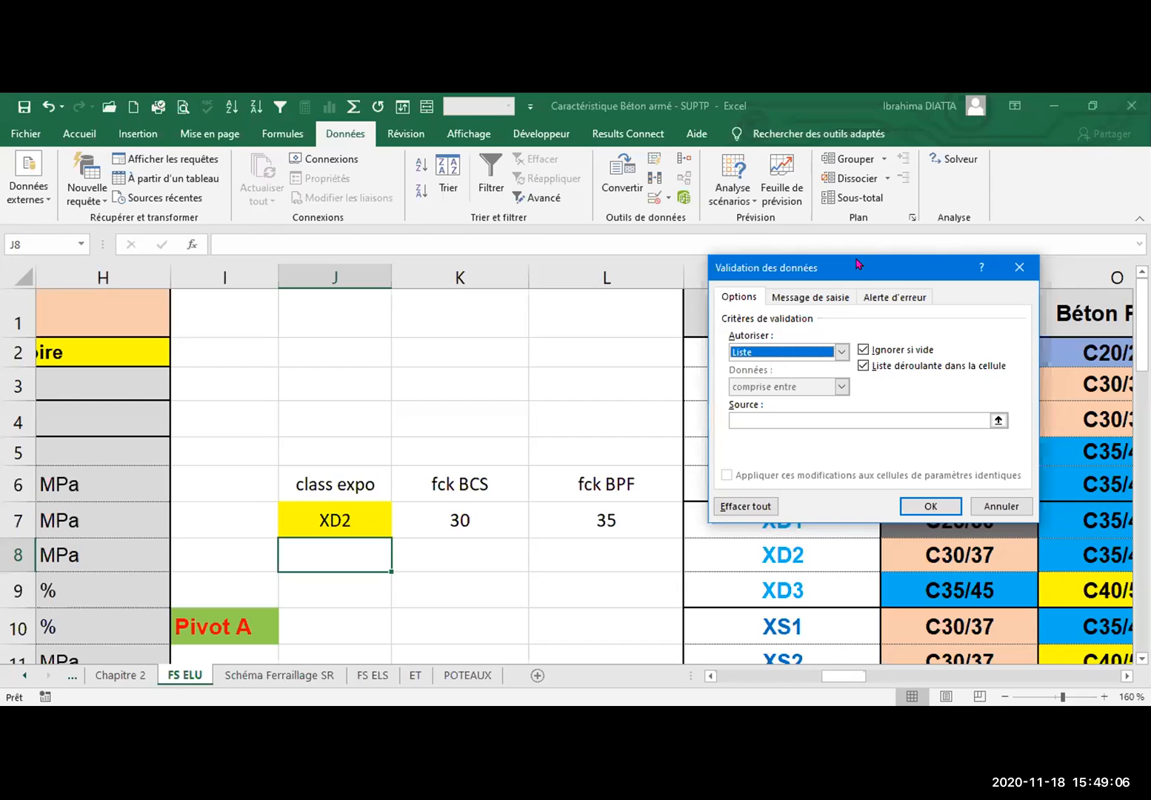
Set the list source for cell J8 to the exposure classes in M2:M19 (=$M$2:$M$19)
left_click_drag(874, 267, 351, 166)
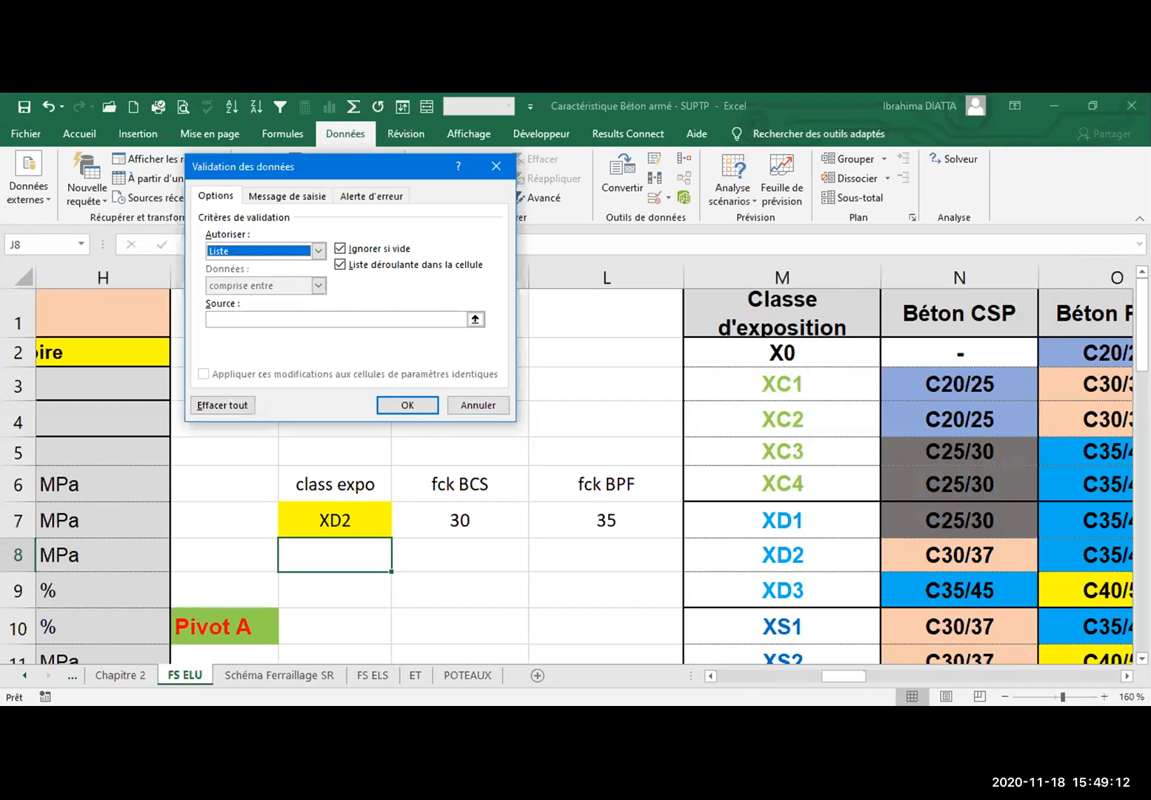
left_click(475, 320)
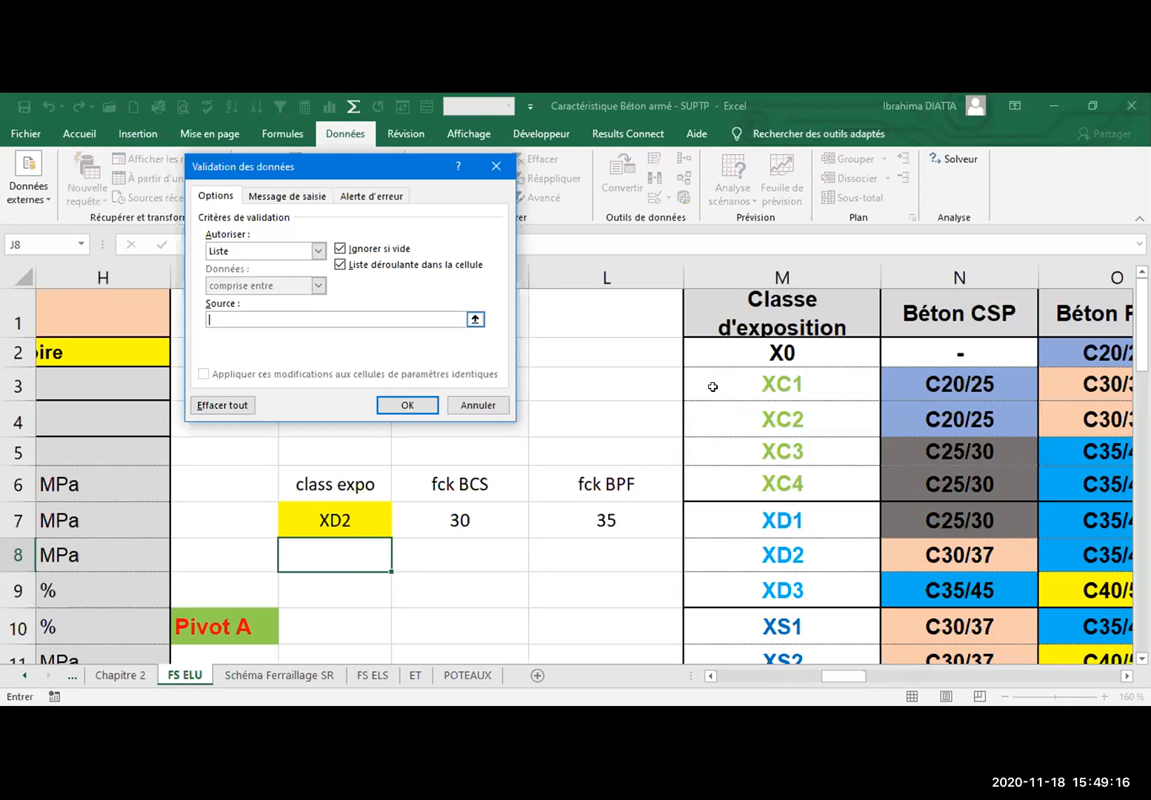
left_click(747, 353)
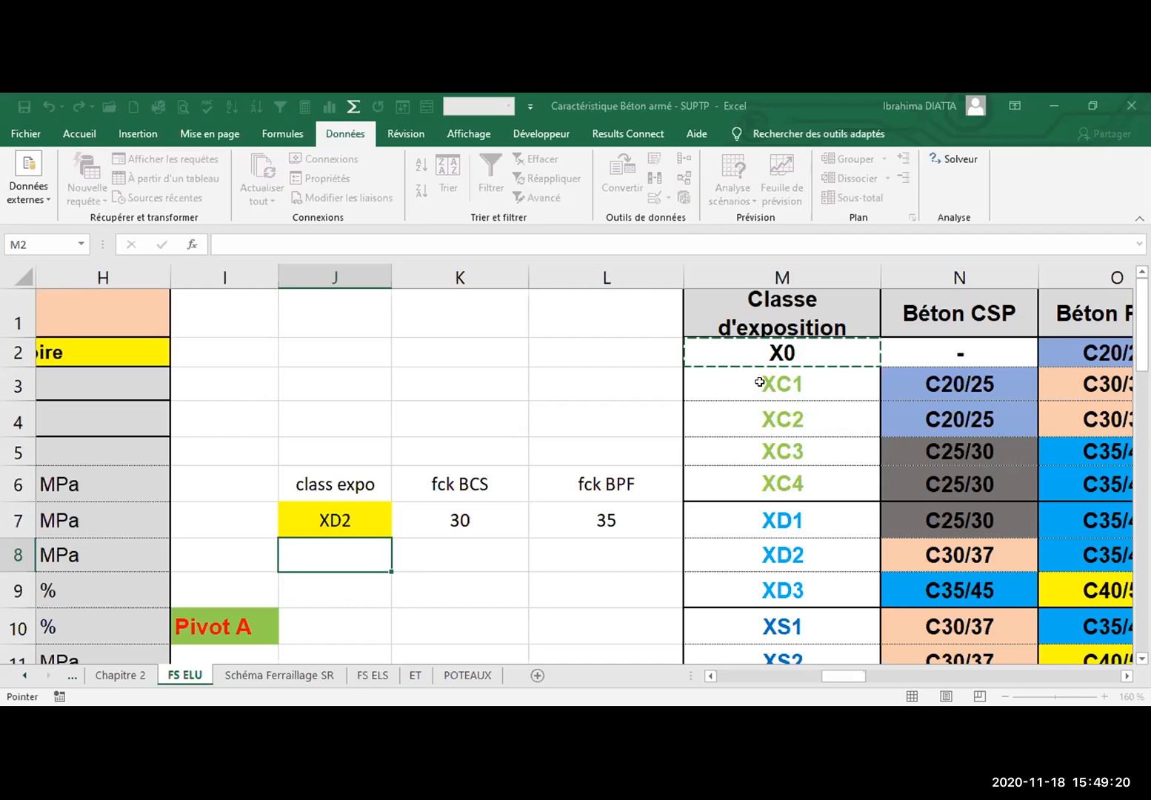
key("ctrl+shift+Down")
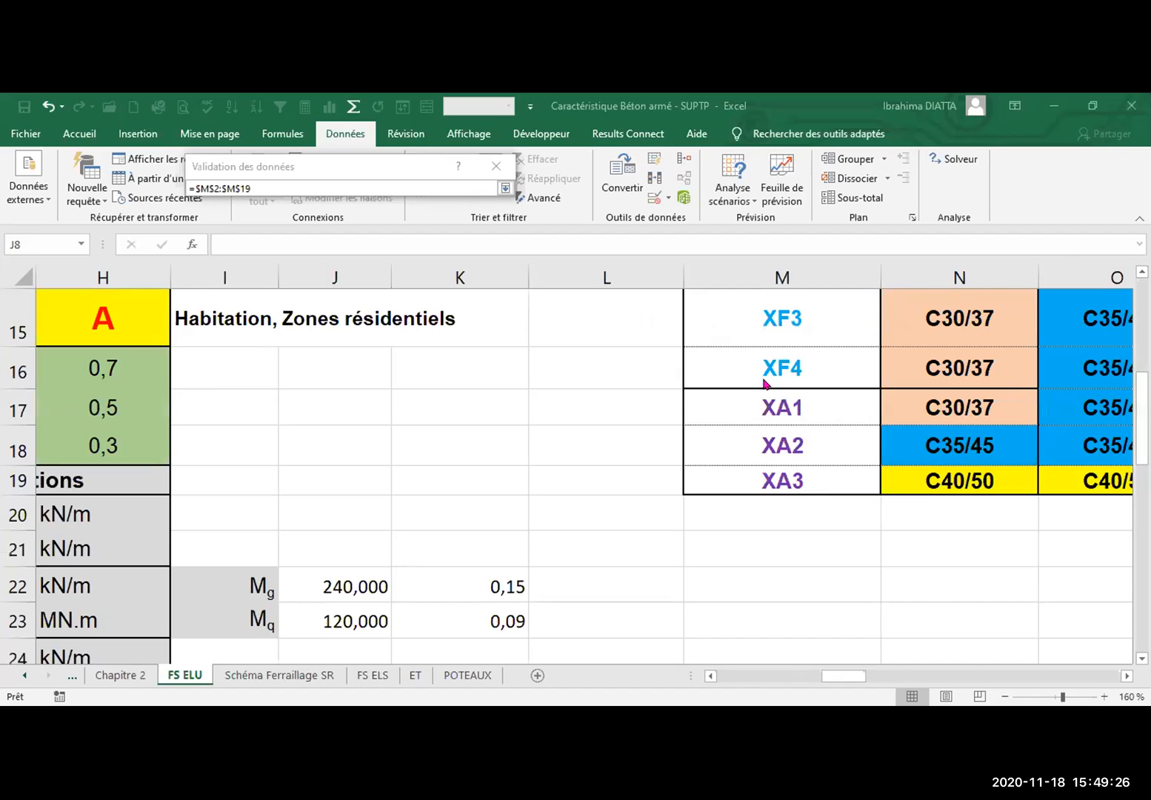
left_click(656, 221)
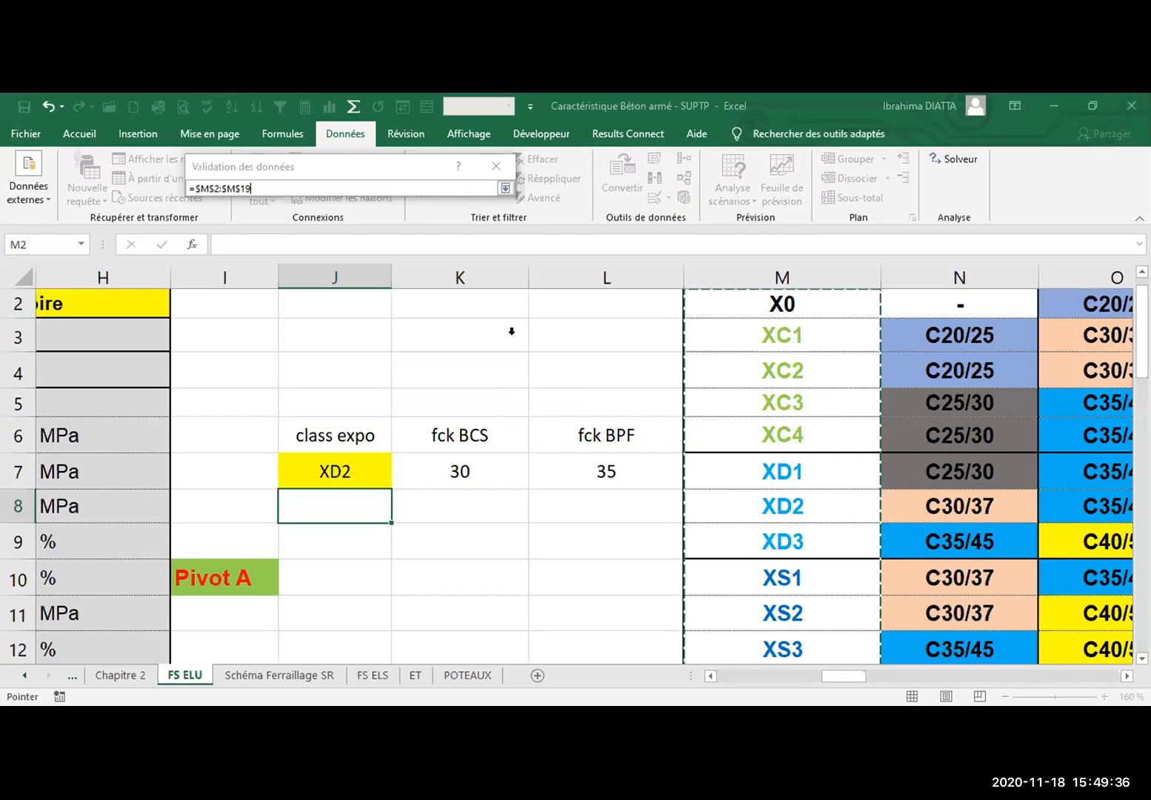
left_click(289, 167)
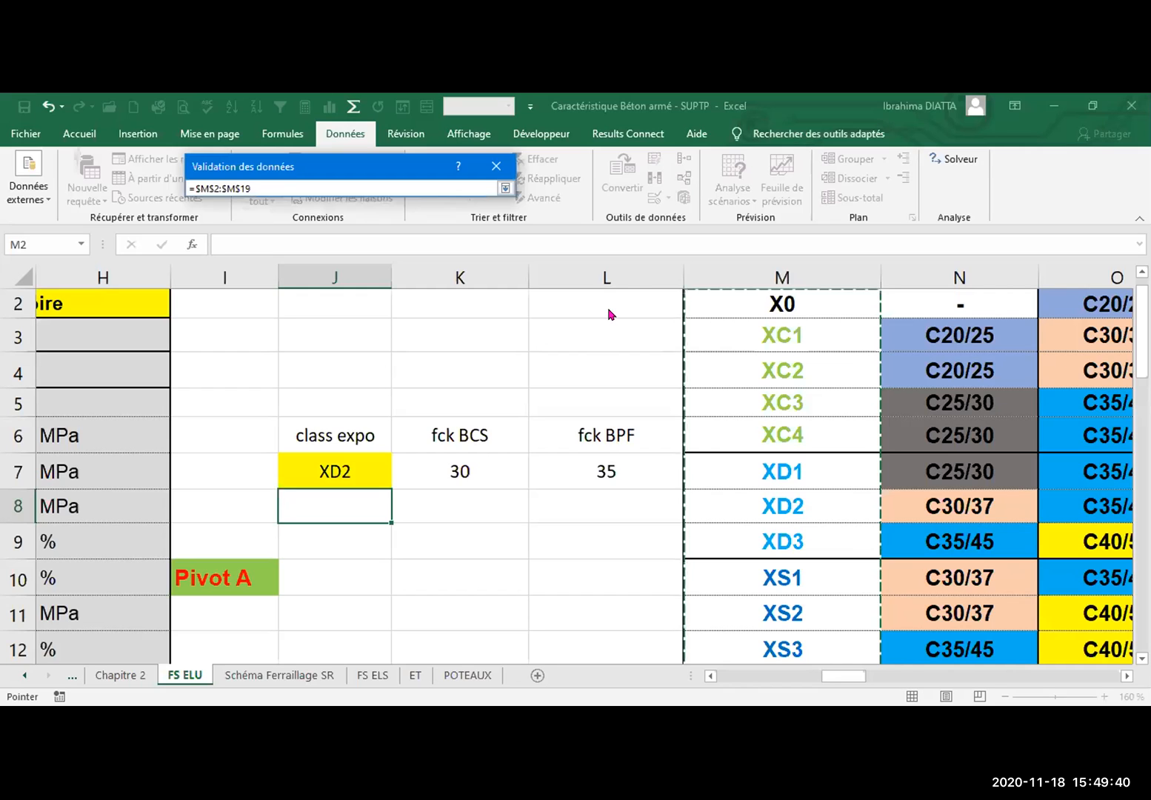
key("Return")
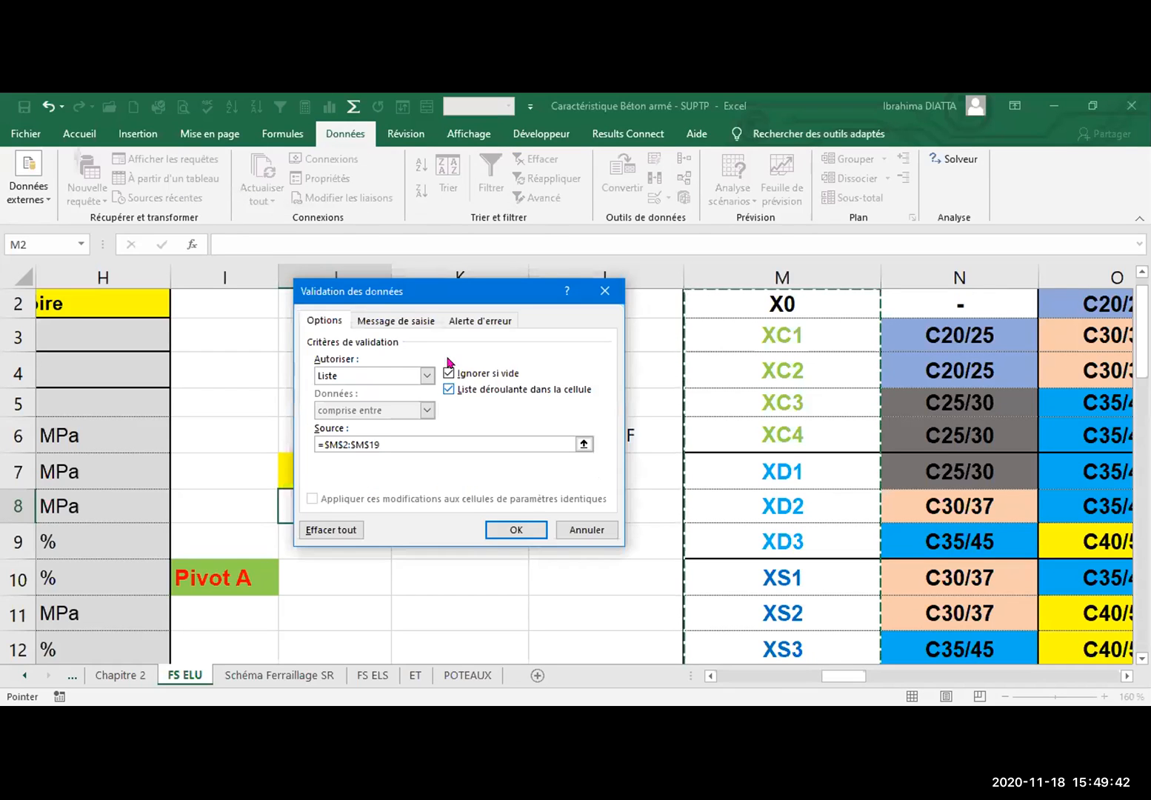
Review the input message for cell J8 and apply the data validation
left_click(397, 320)
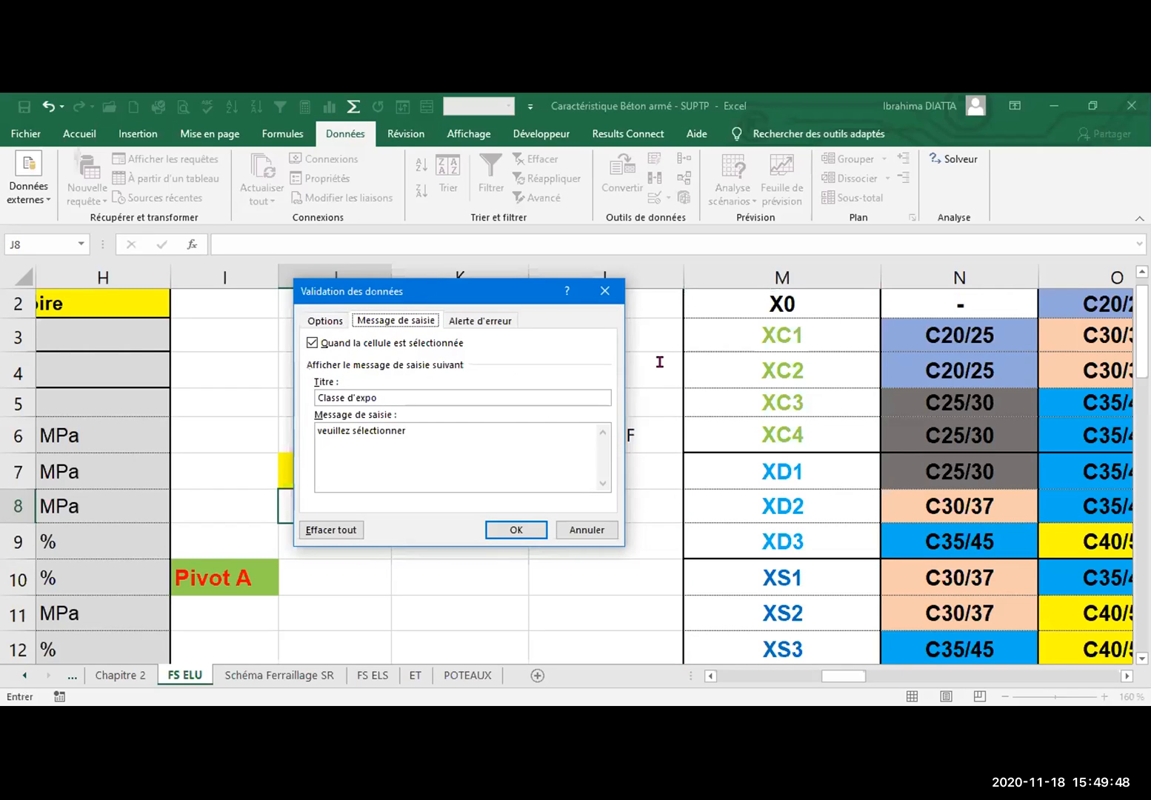
left_click_drag(430, 291, 759, 260)
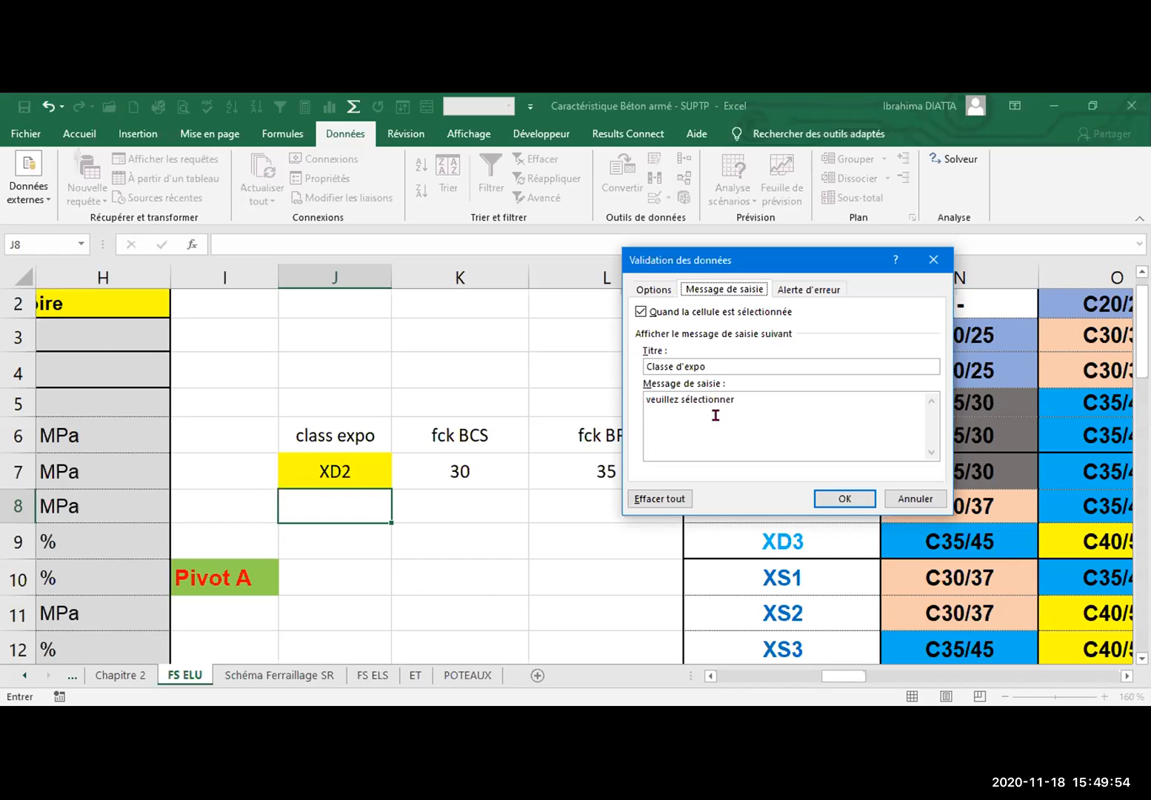
left_click(846, 501)
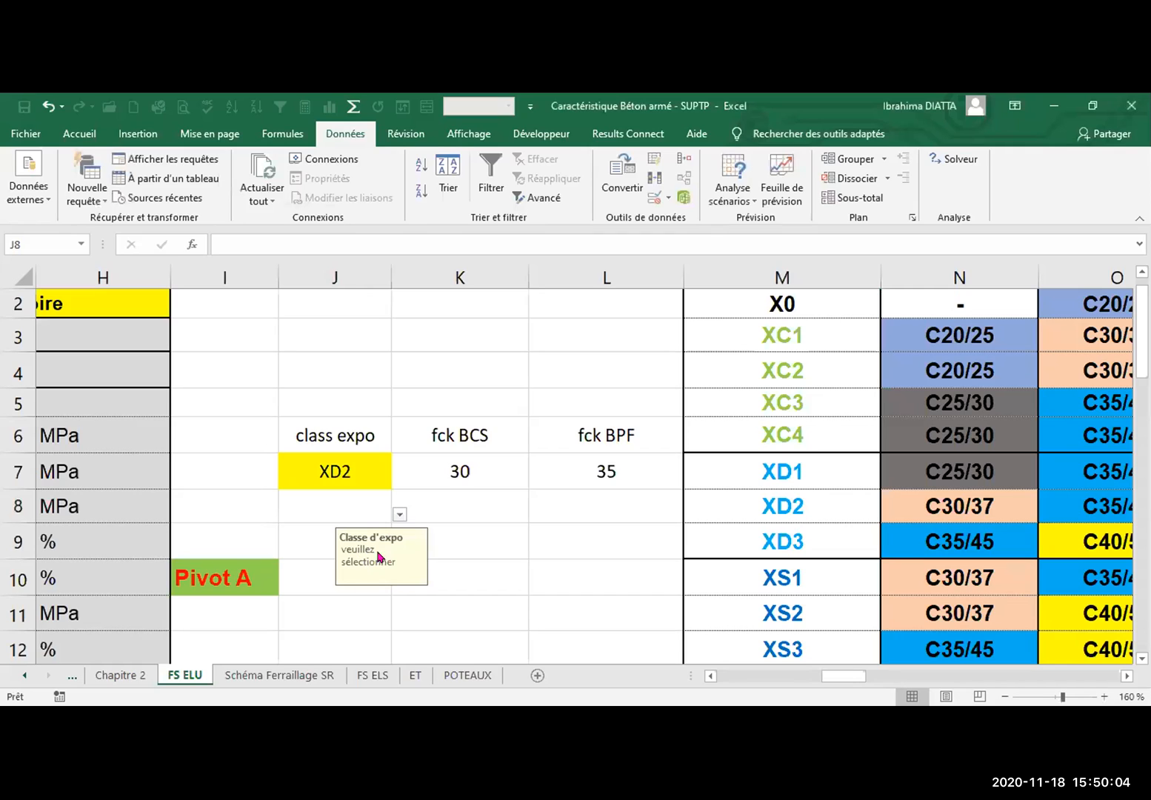
Choose the exposure class XC2 from the new list in cell J8
left_click(399, 516)
left_click(399, 517)
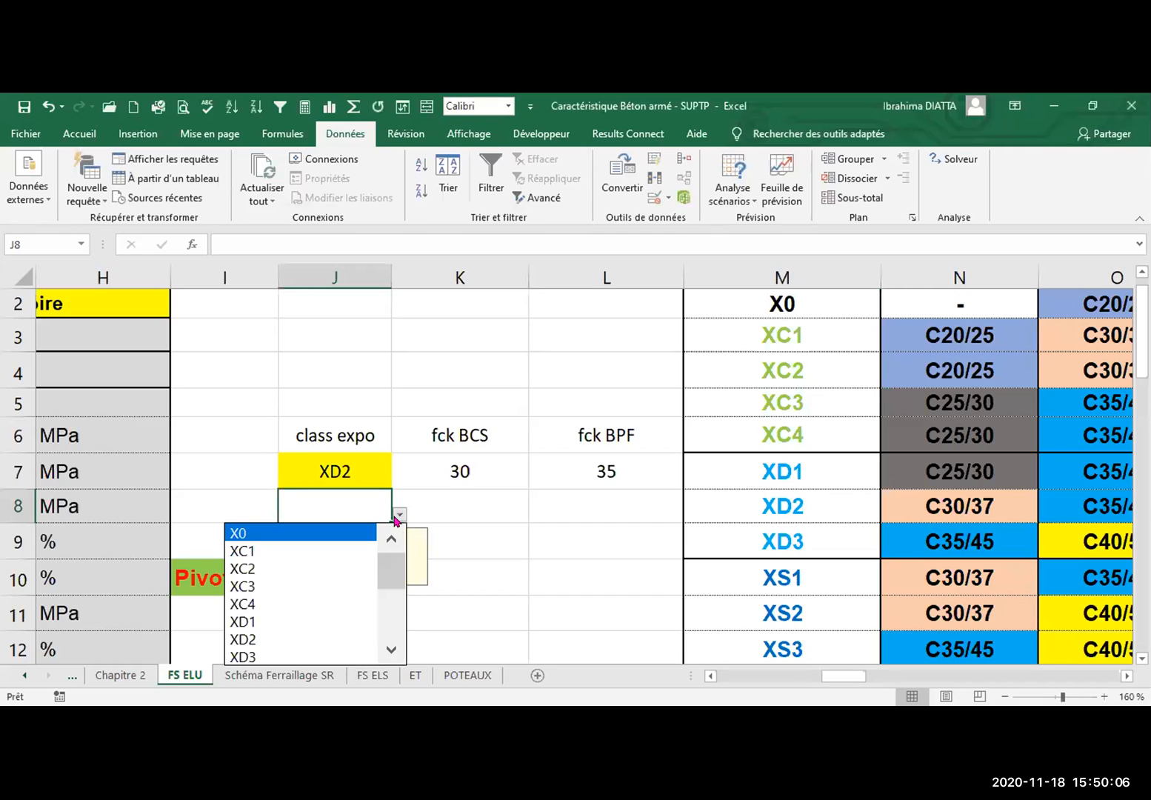
left_click(343, 564)
left_click(494, 538)
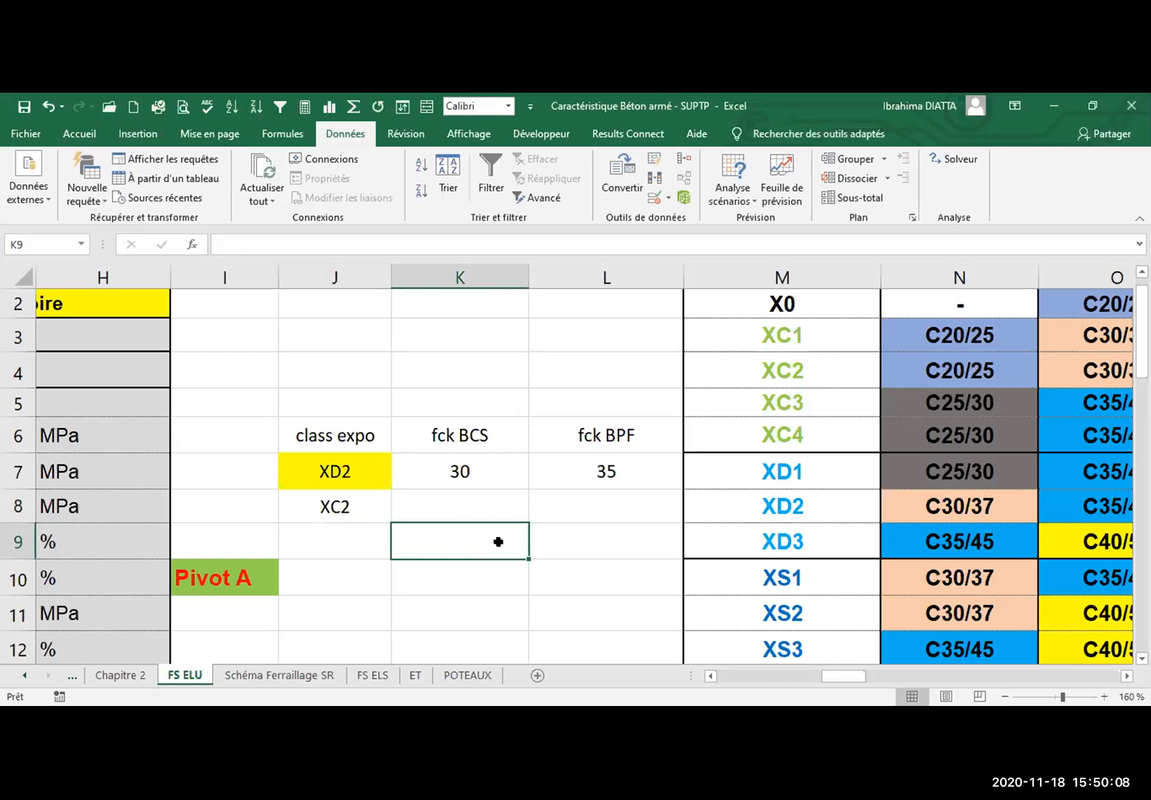
left_click(363, 507)
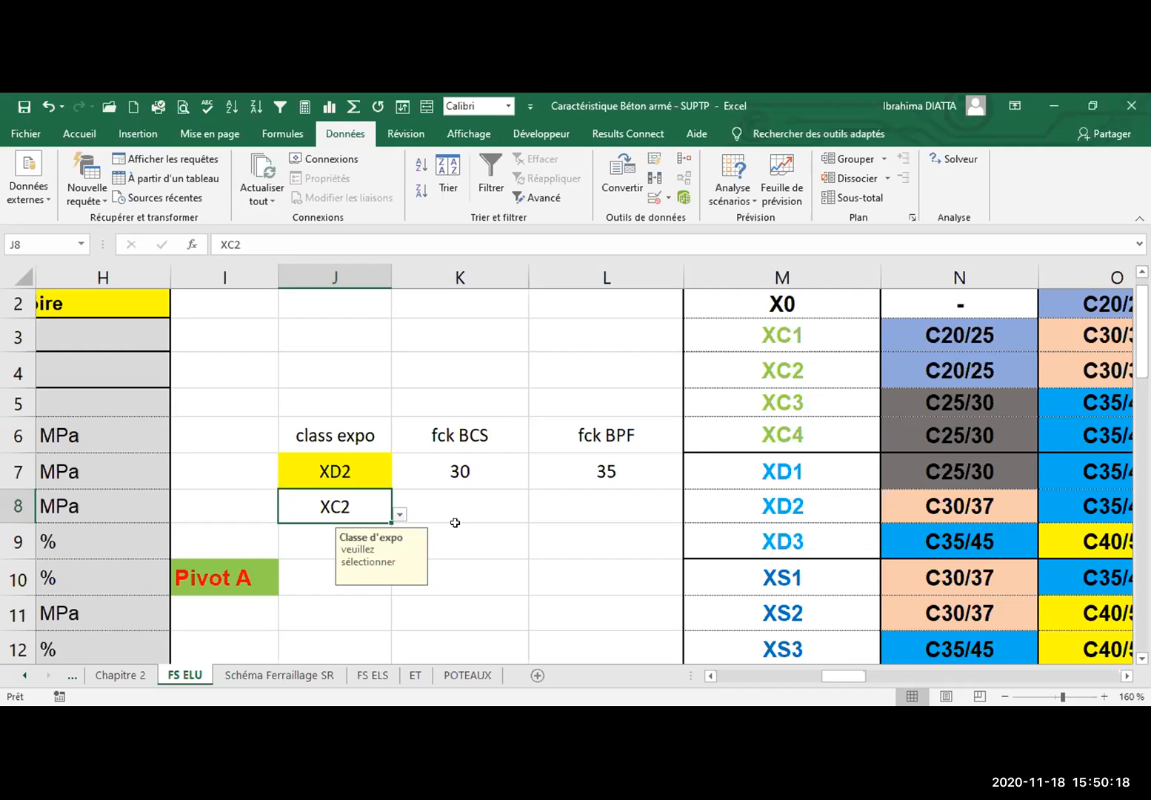
left_click(476, 508)
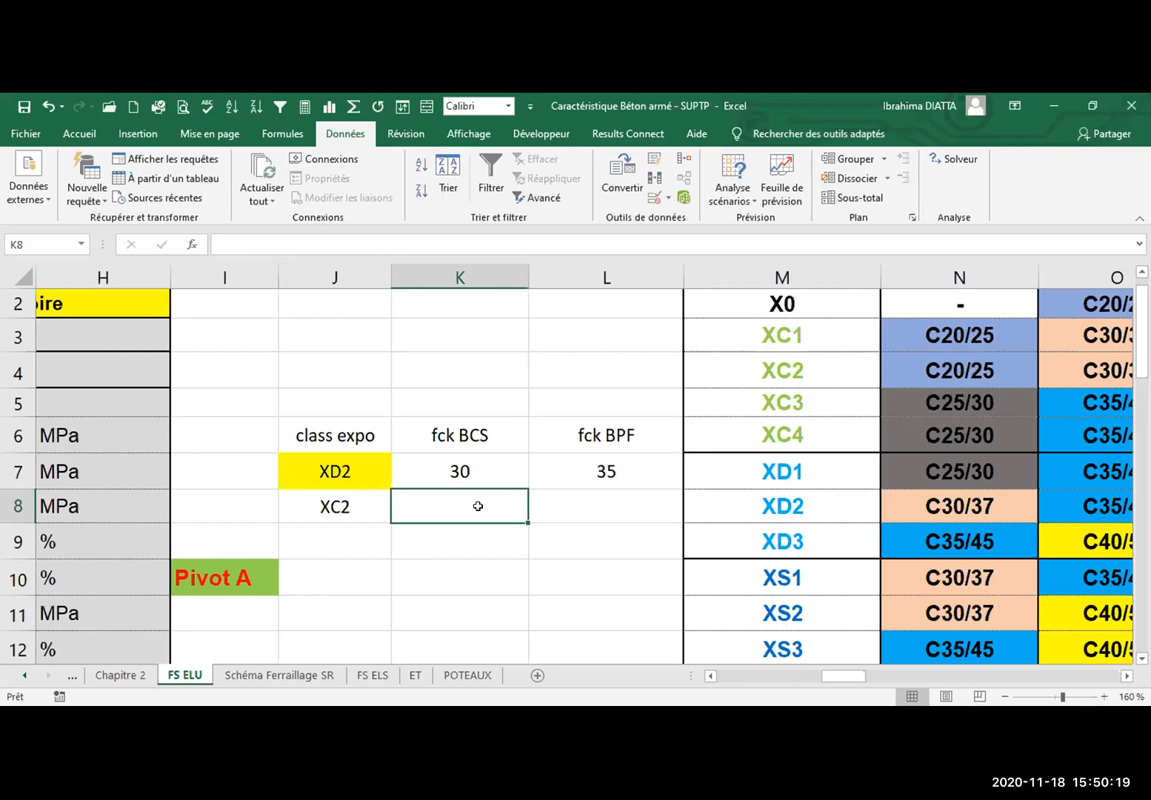
left_click(369, 513)
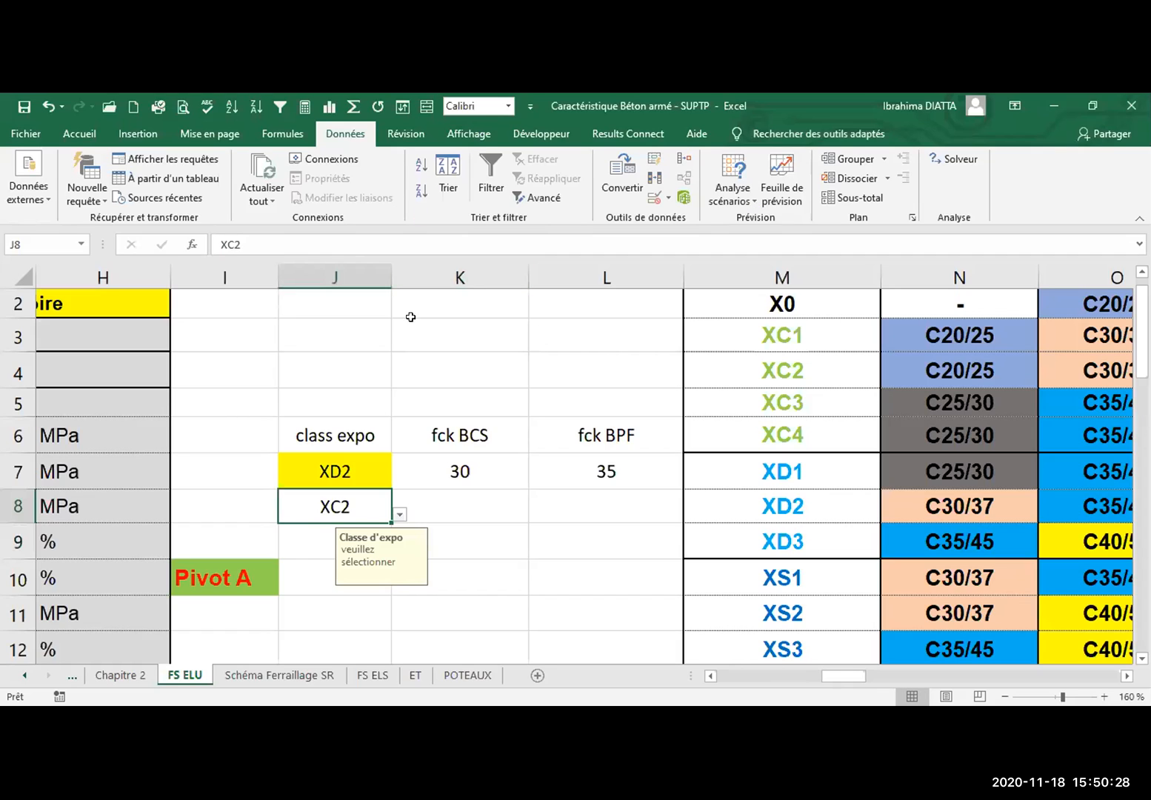
Review the criteria types offered in the data validation settings for the empty cell J5, then cancel
left_click(304, 398)
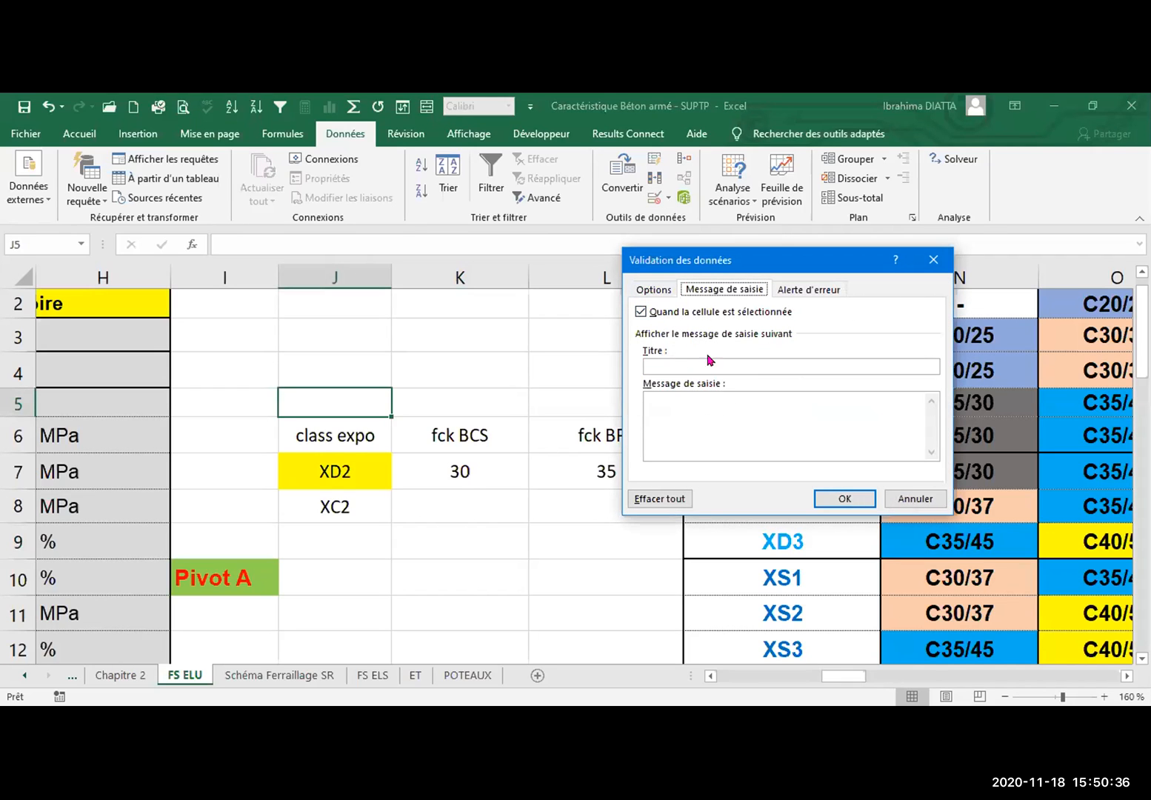
left_click(646, 291)
left_click(696, 344)
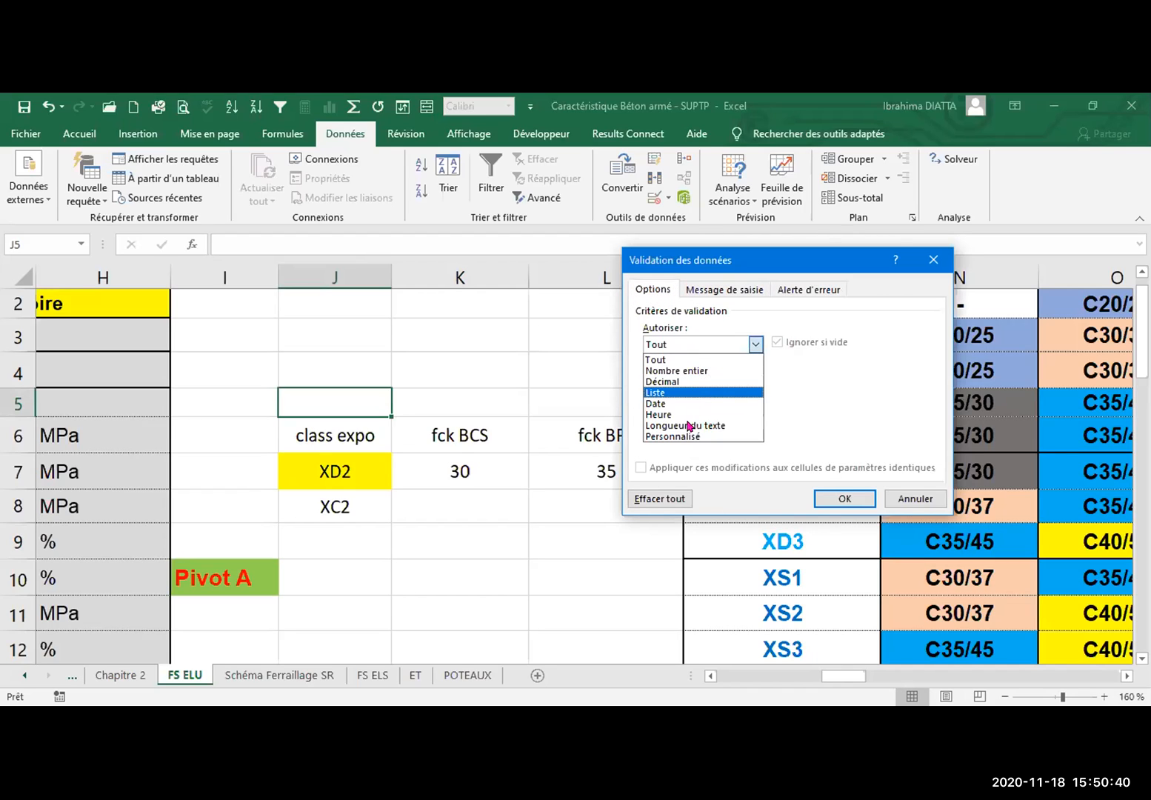
left_click(914, 503)
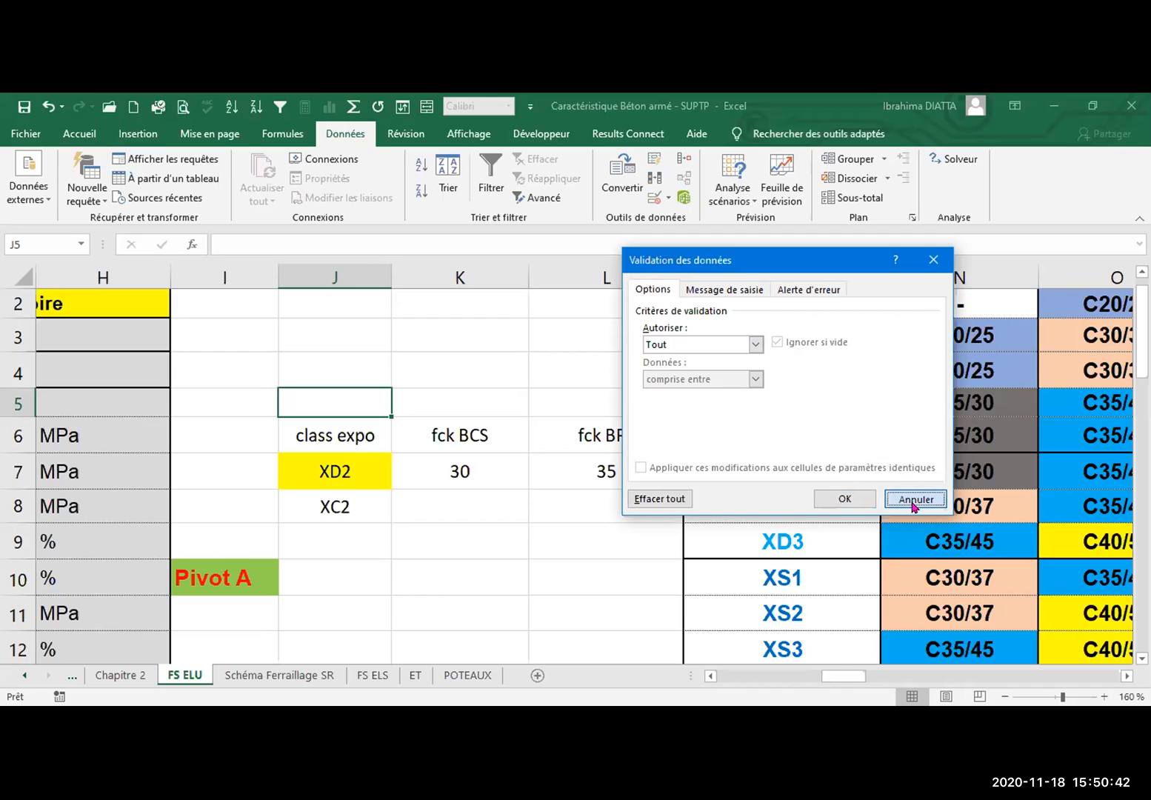
left_click(913, 500)
Examine the exposure class table's Béton CSP and Béton Préfa columns and compare them with the cells beside J8
scroll(822, 511, "down", 2)
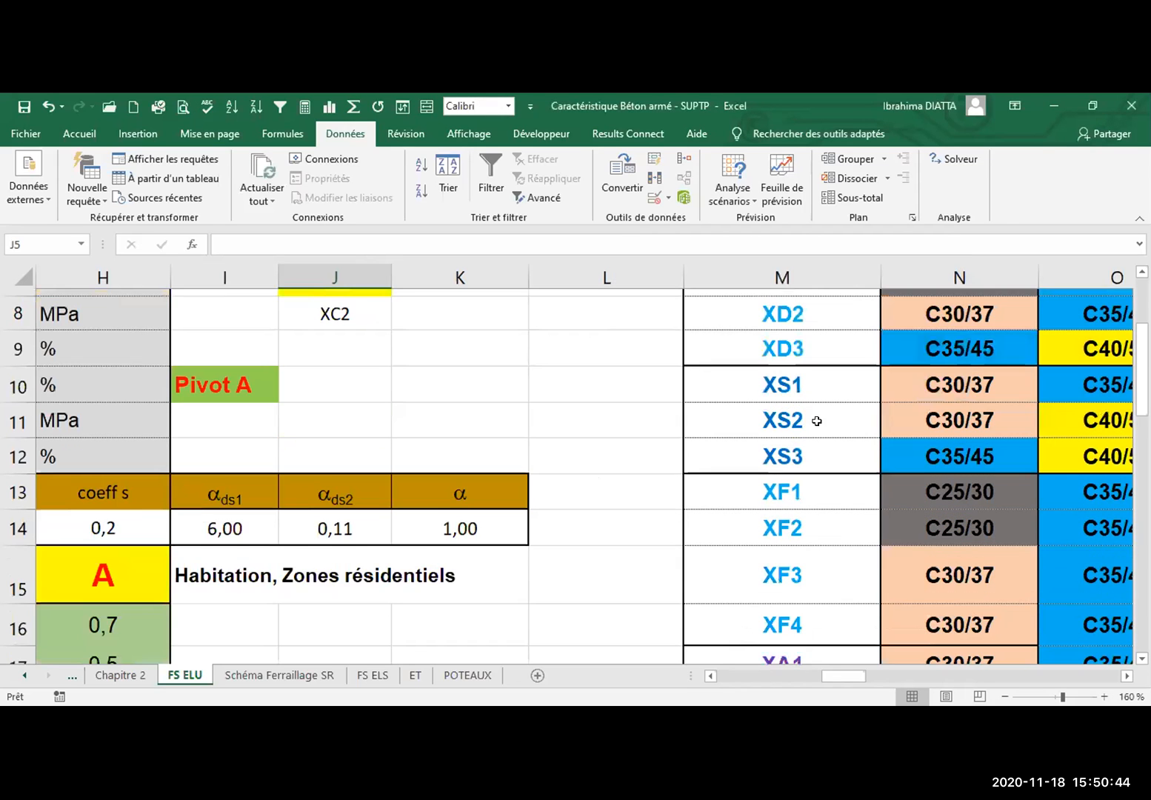
scroll(786, 374, "up", 2)
scroll(785, 407, "down", 3)
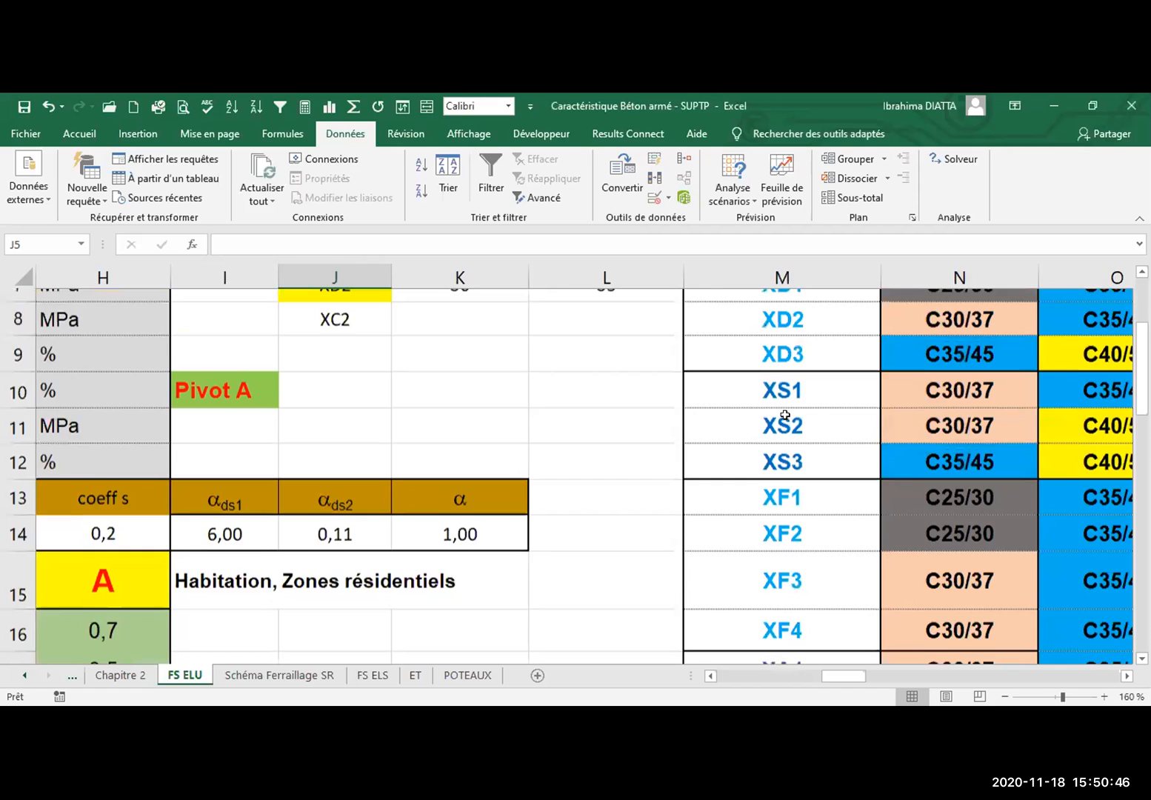
scroll(785, 415, "down", 3)
scroll(786, 412, "up", 5)
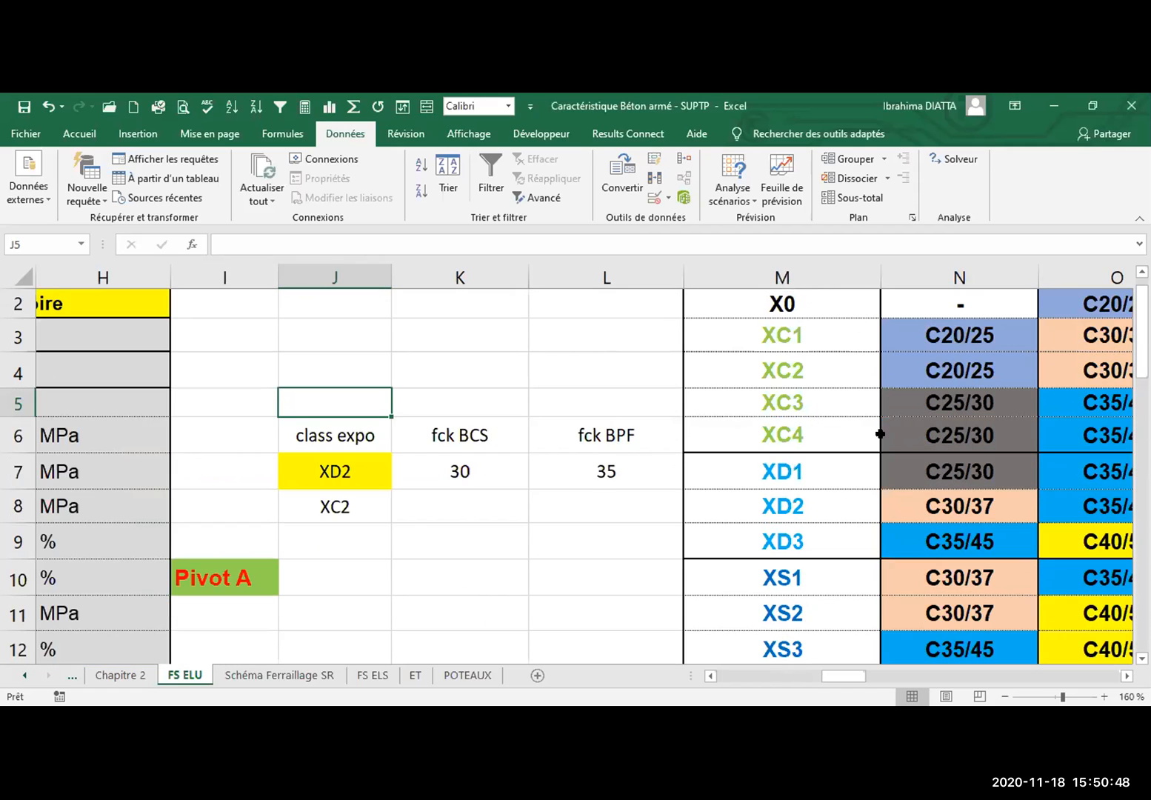
scroll(907, 437, "up", 1)
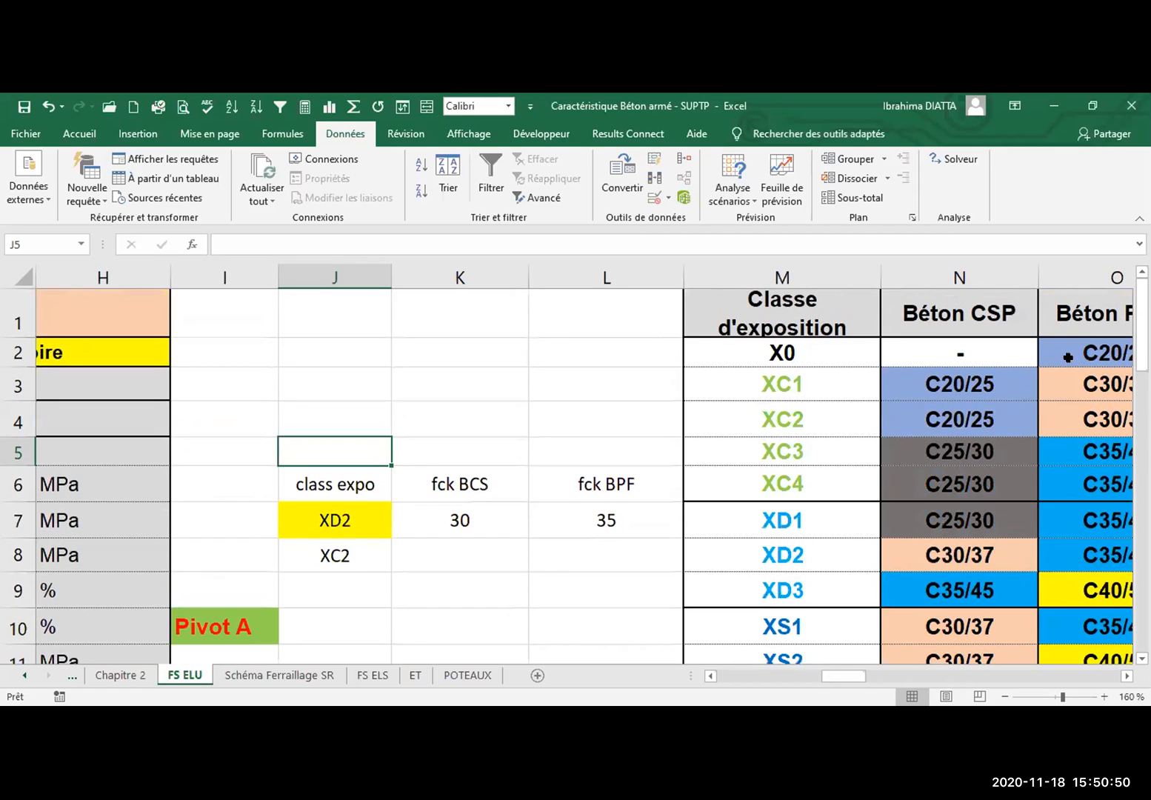
left_click(1126, 676)
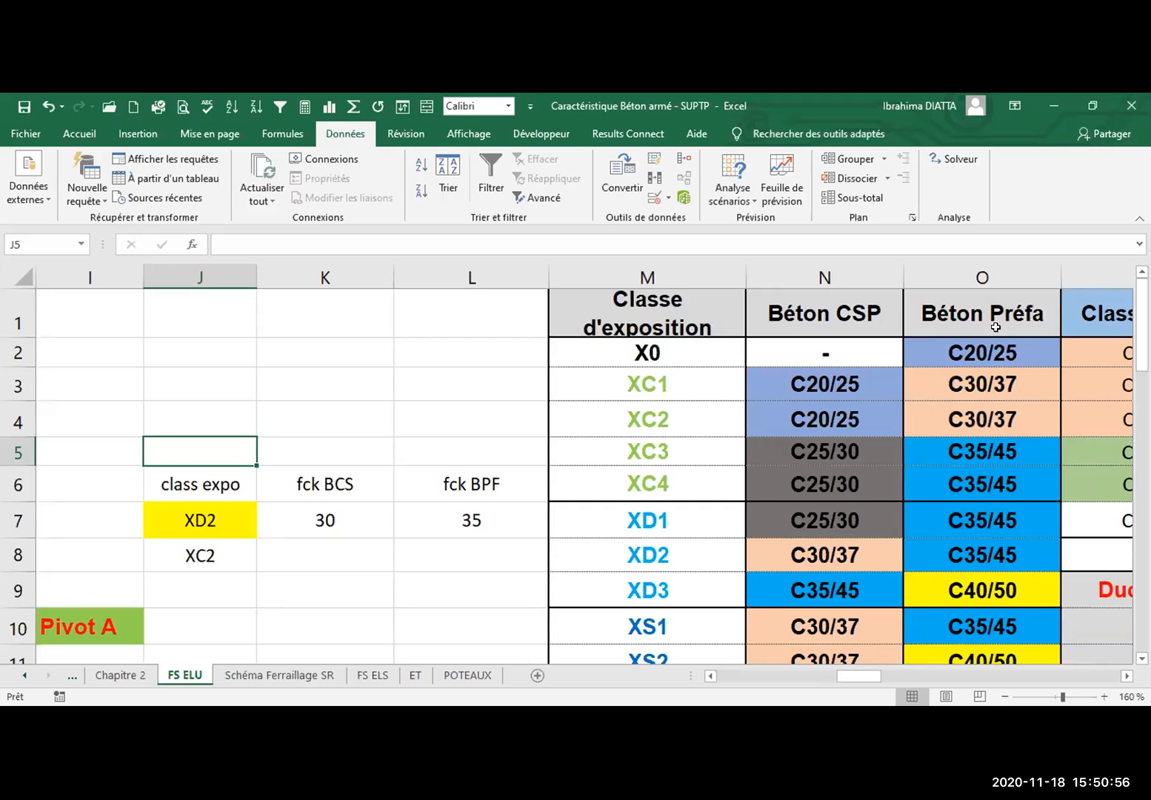
left_click(323, 546)
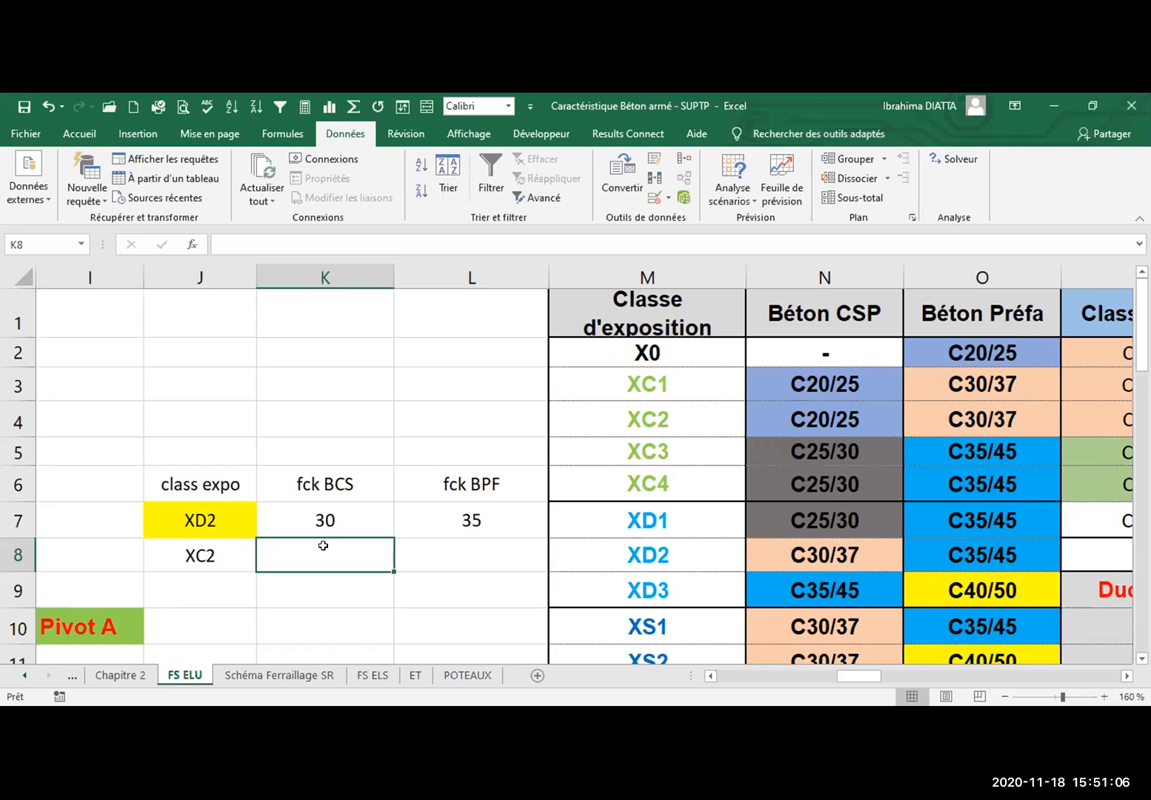
left_click(639, 219)
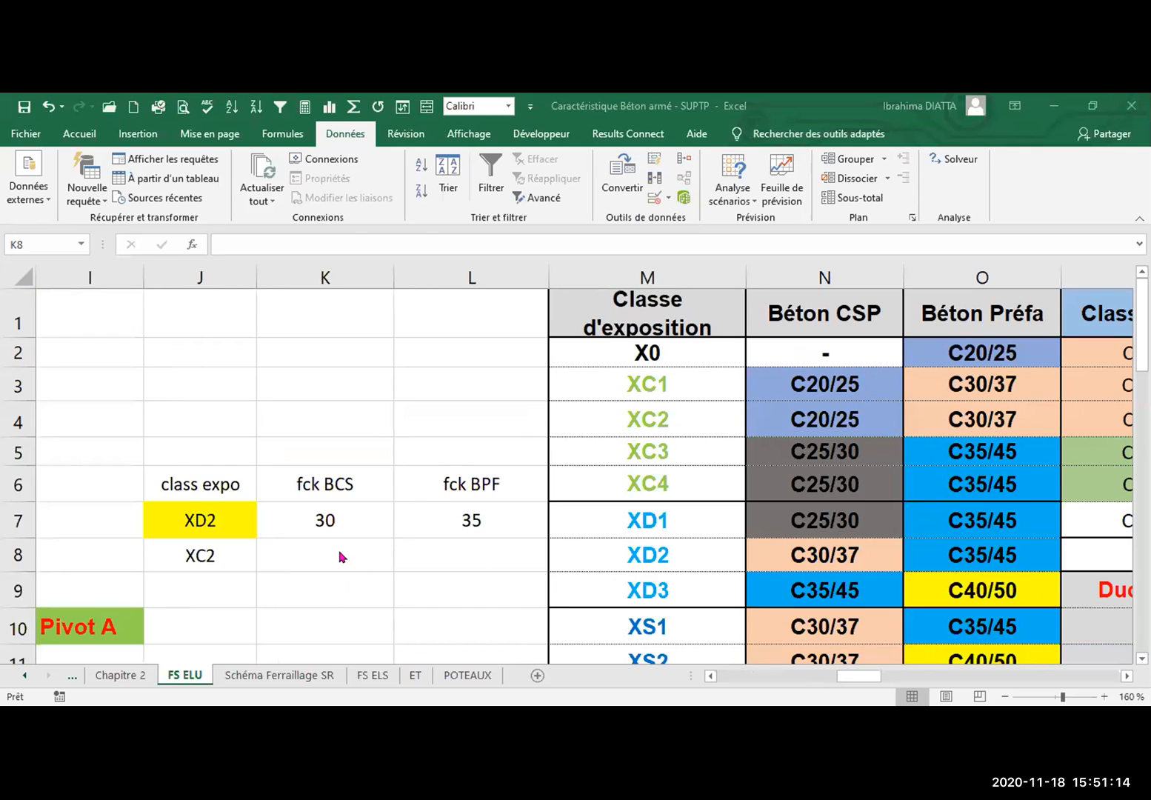
left_click(224, 557)
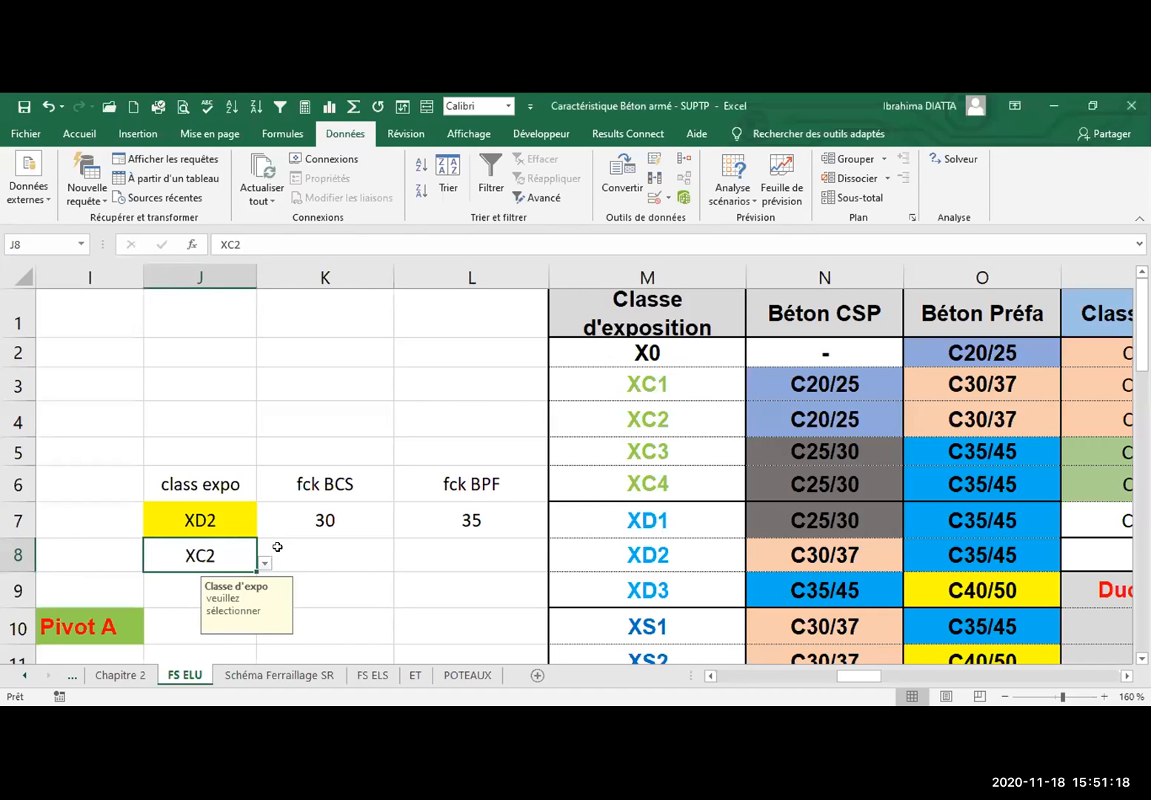
left_click(319, 547)
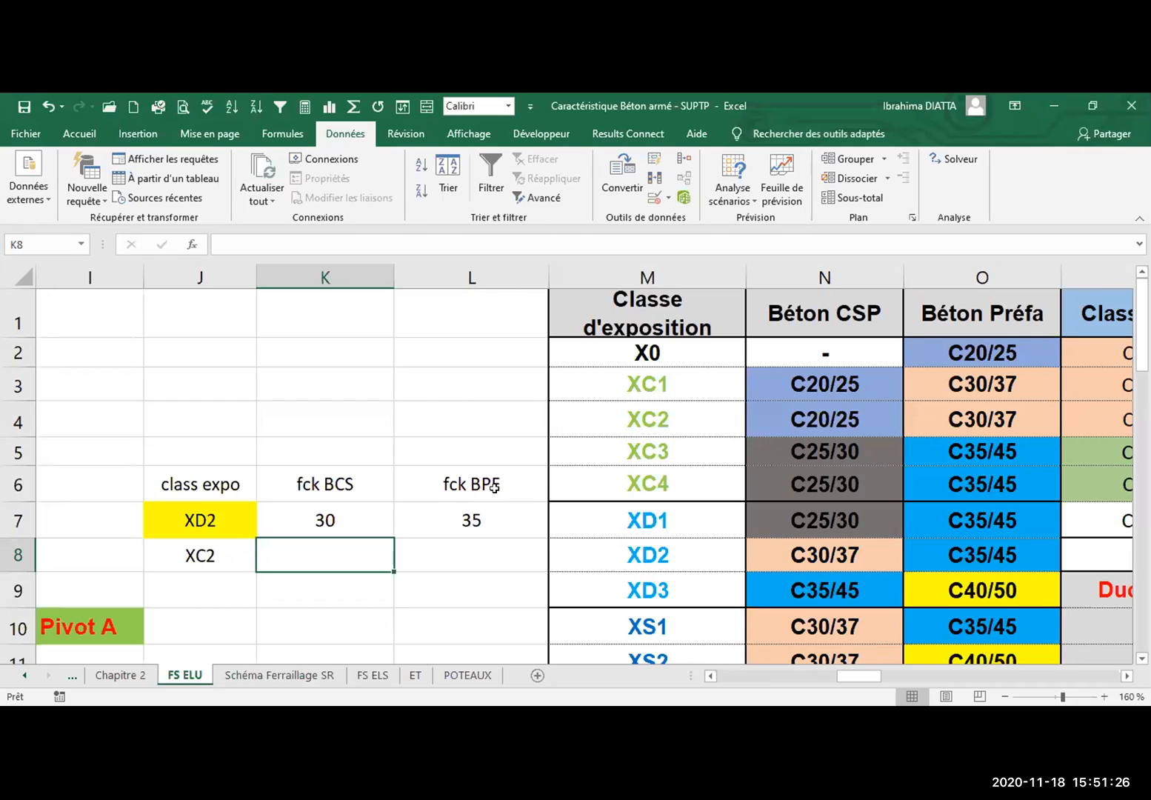
Replace the fck BCS header in K6 with a reference to the Béton CSP heading in N1
left_click(348, 485)
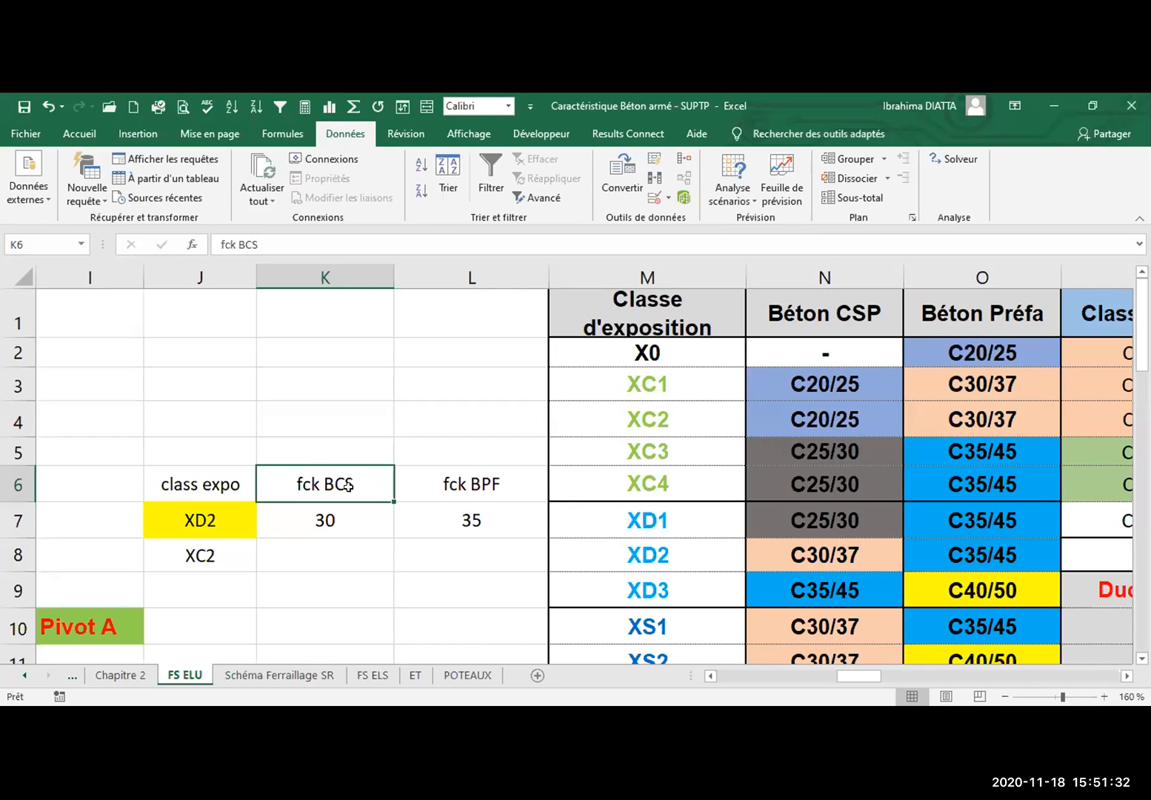
type("+")
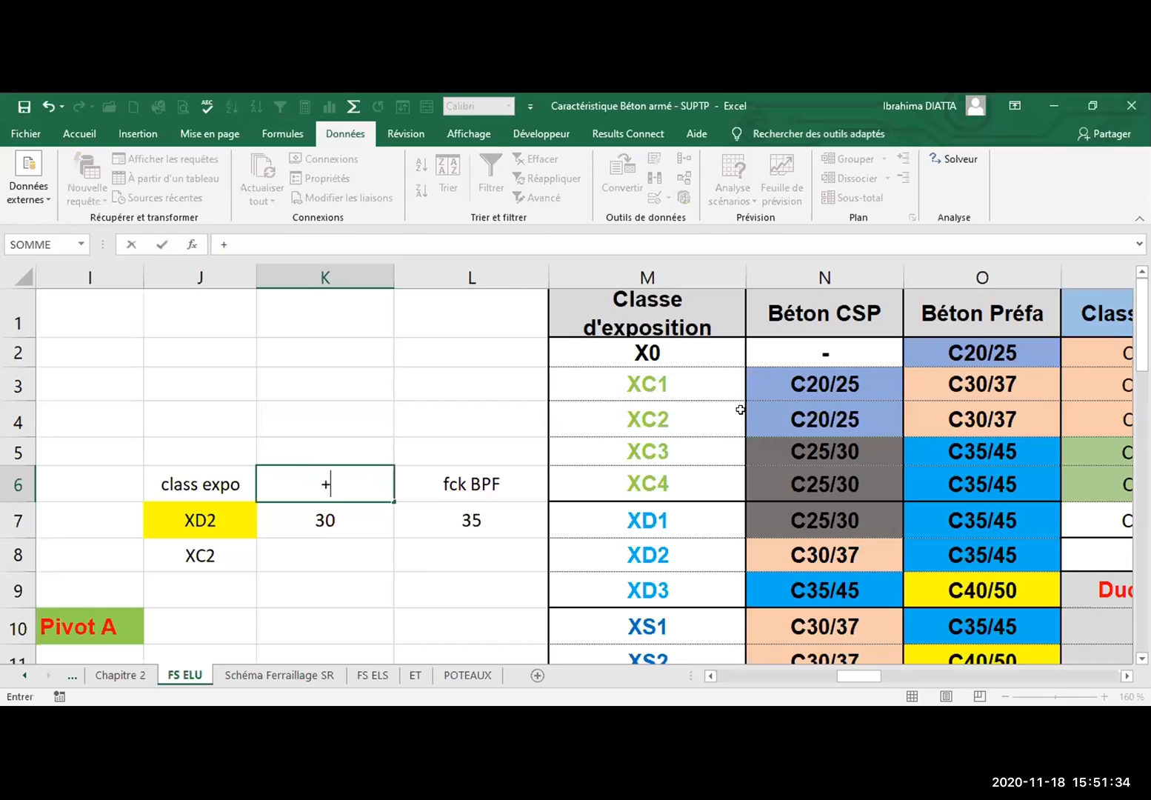
left_click(785, 315)
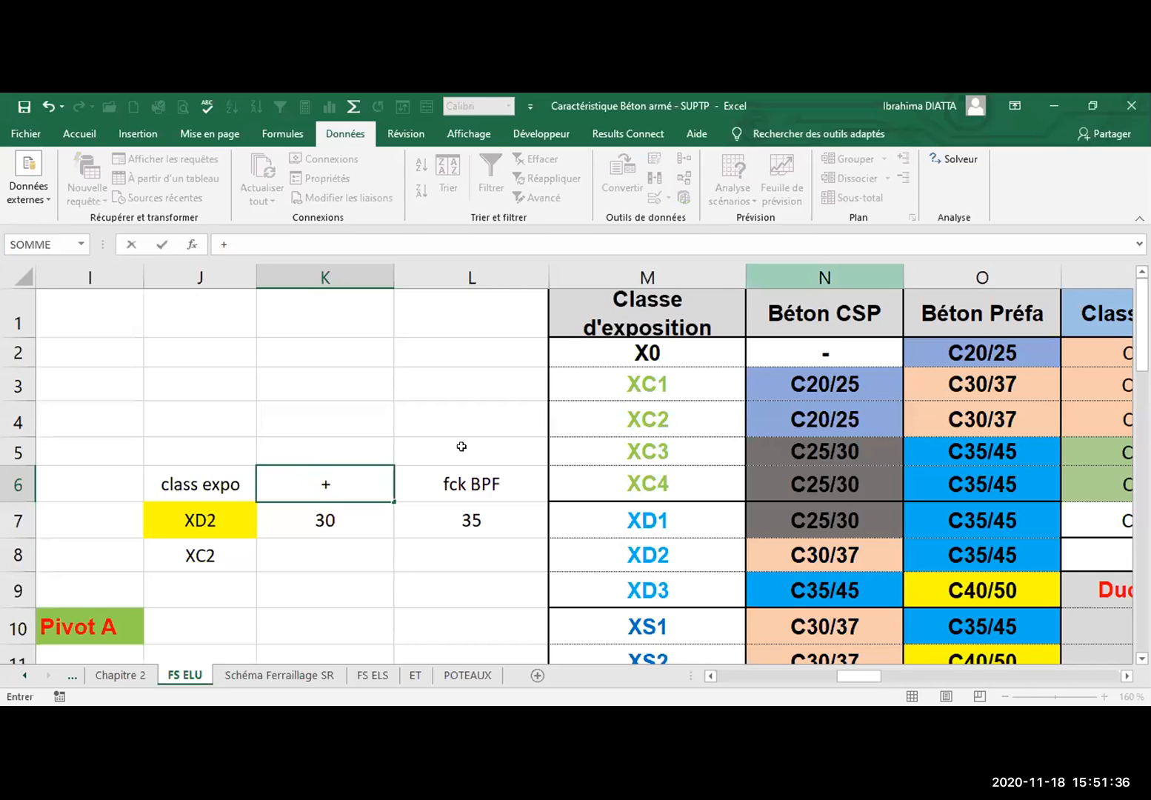
key("Return")
Replace the header in L6 with a reference to the Béton Préfa heading in O1
left_click(447, 481)
type("+")
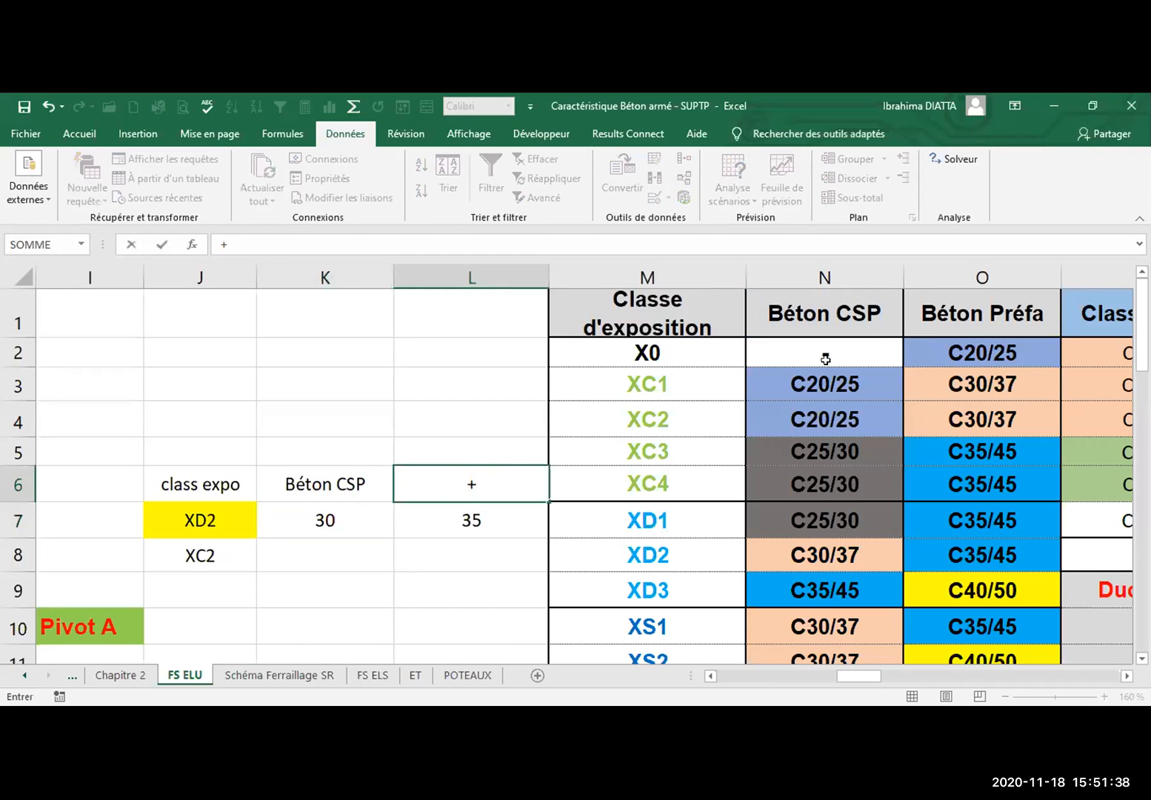
left_click(925, 306)
key("Return")
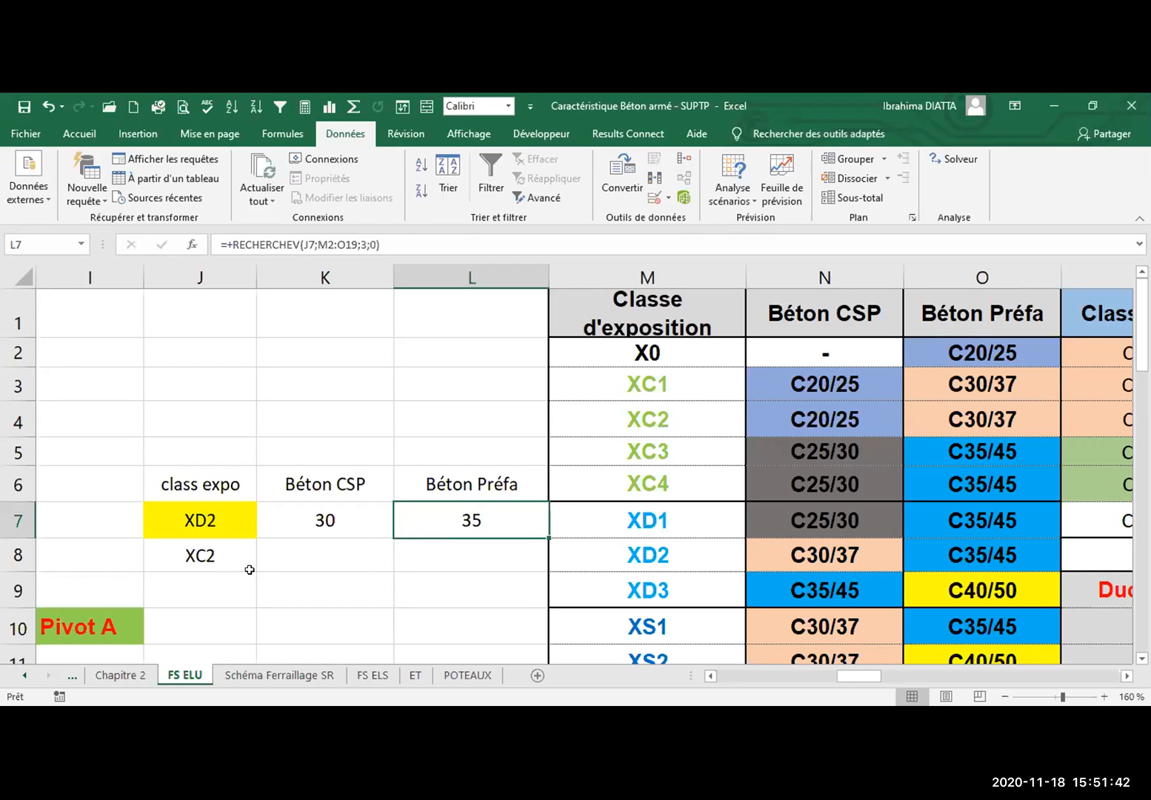
Compare the exposure class in J8 with the table's XC2 row and inspect the existing lookup formula in K7
left_click(225, 557)
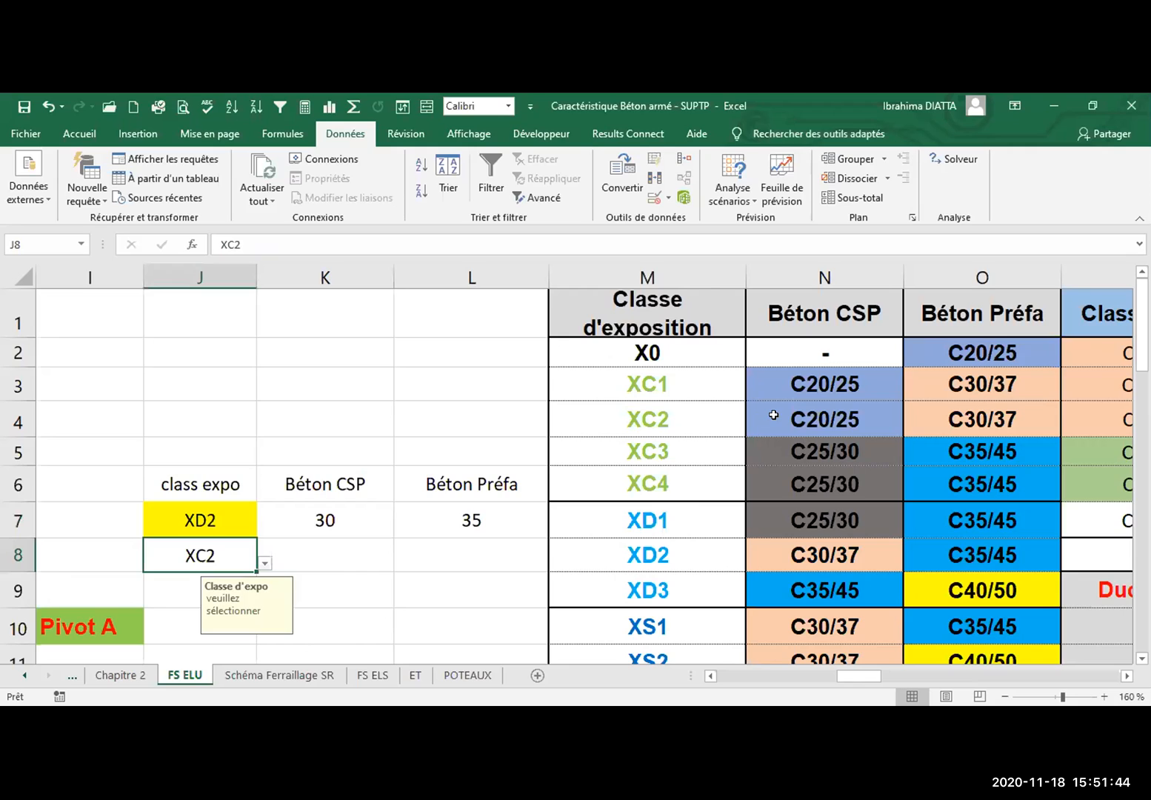
left_click(812, 422)
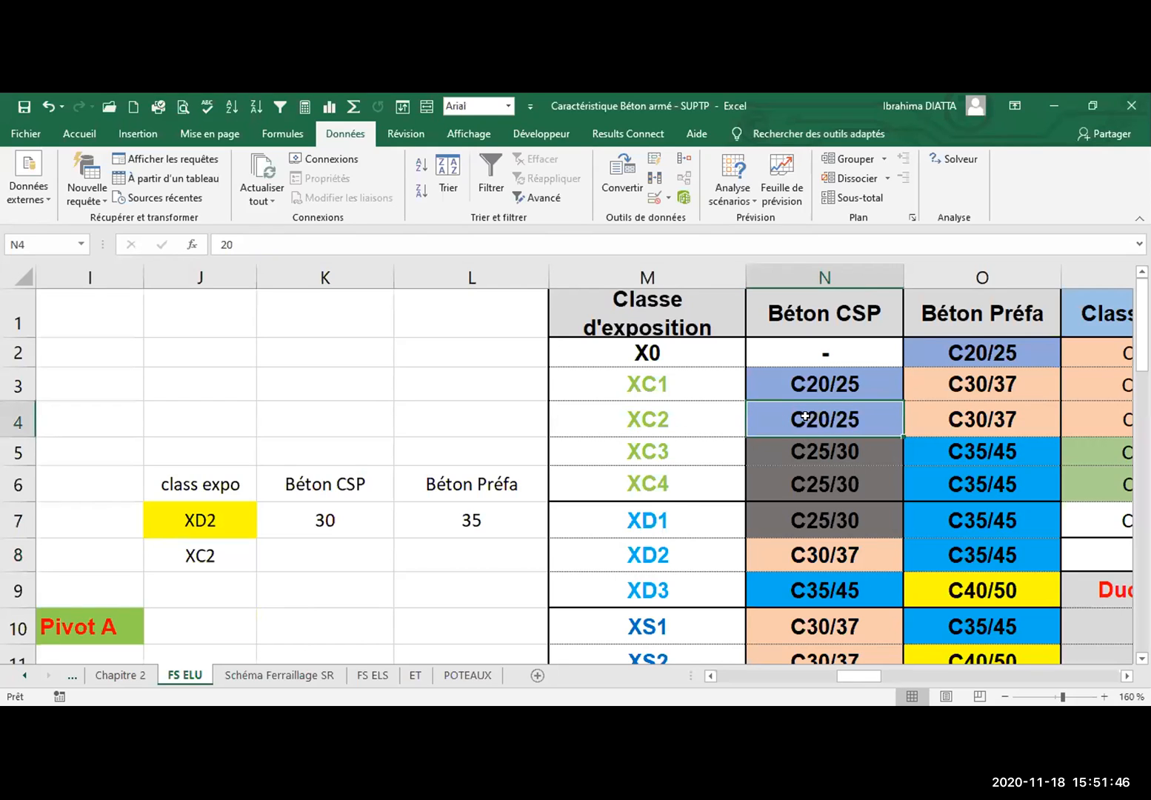
left_click(975, 416)
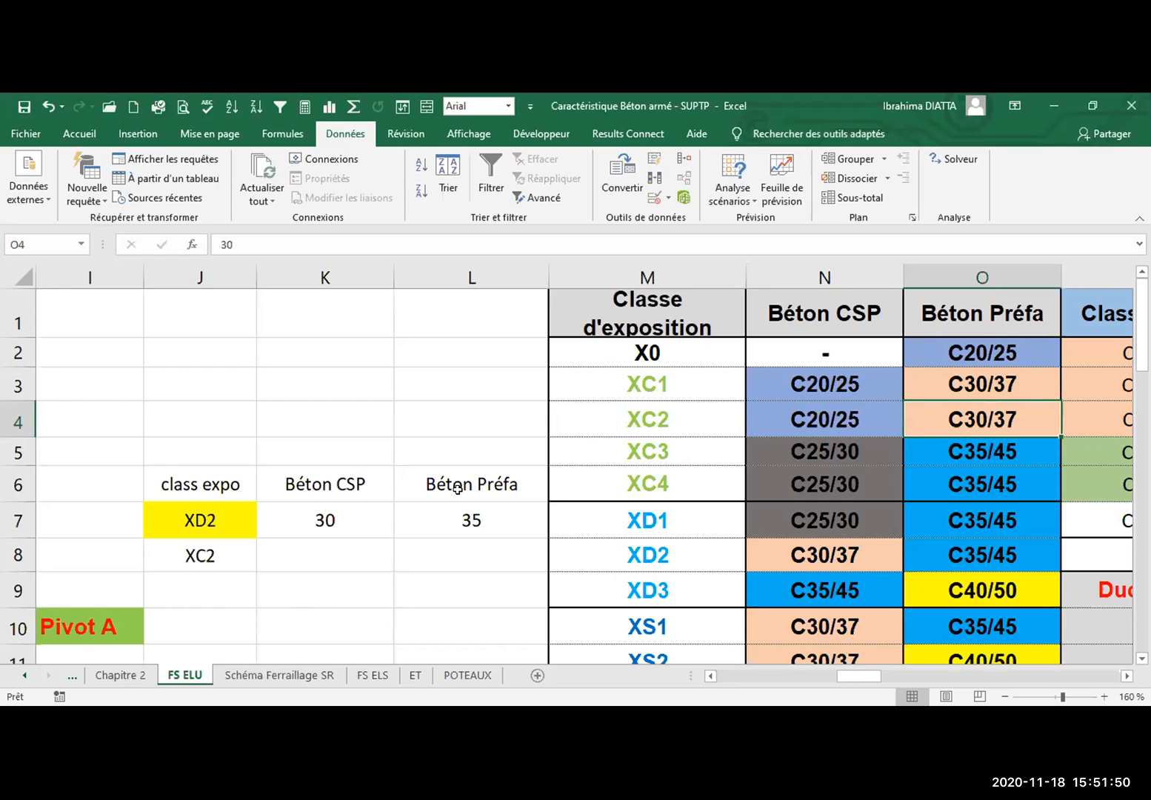
left_click(323, 547)
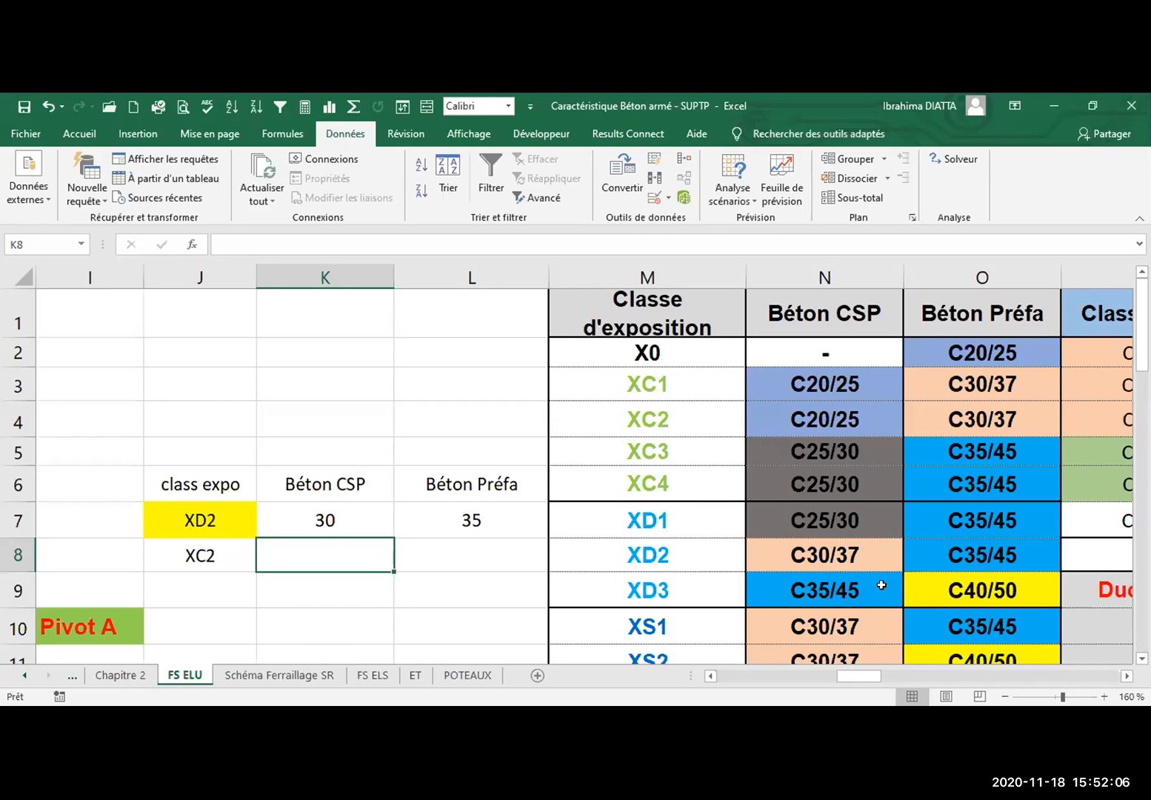
left_click(334, 528)
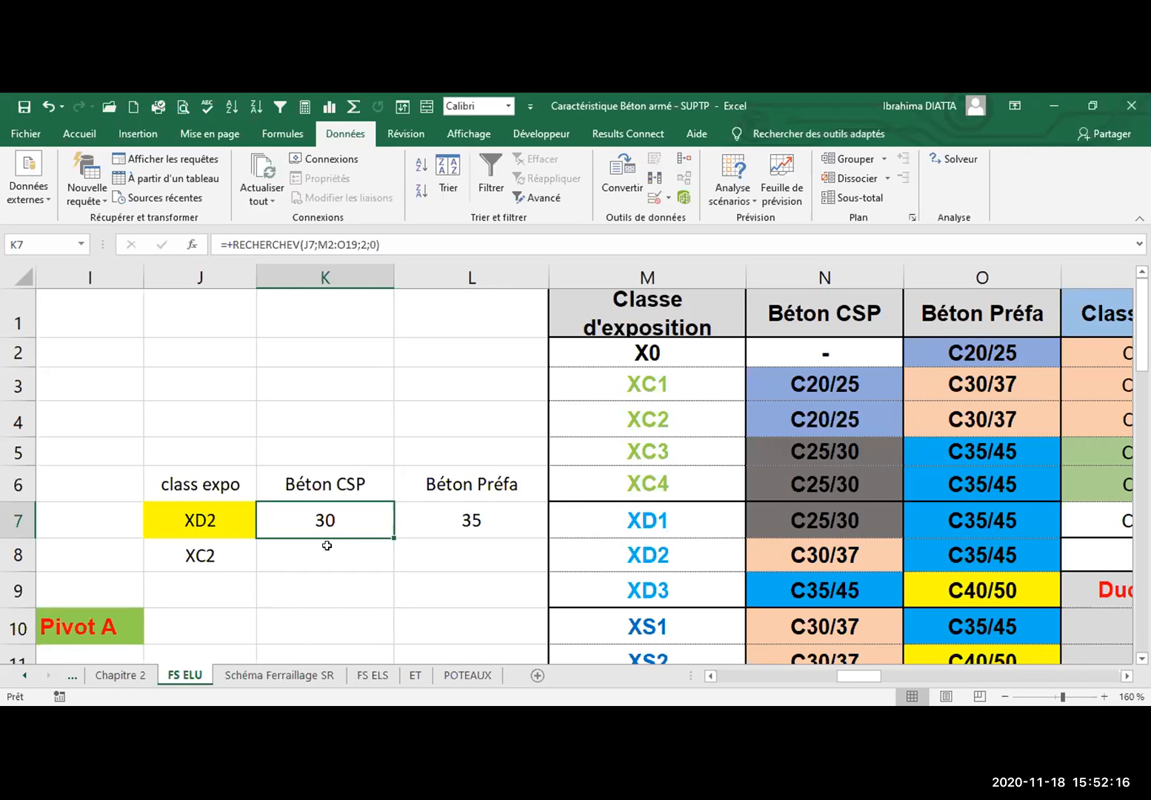
Begin a RECHERCHEV formula in K8 with the exposure class in J8 as the lookup value
left_click(327, 545)
type("+r")
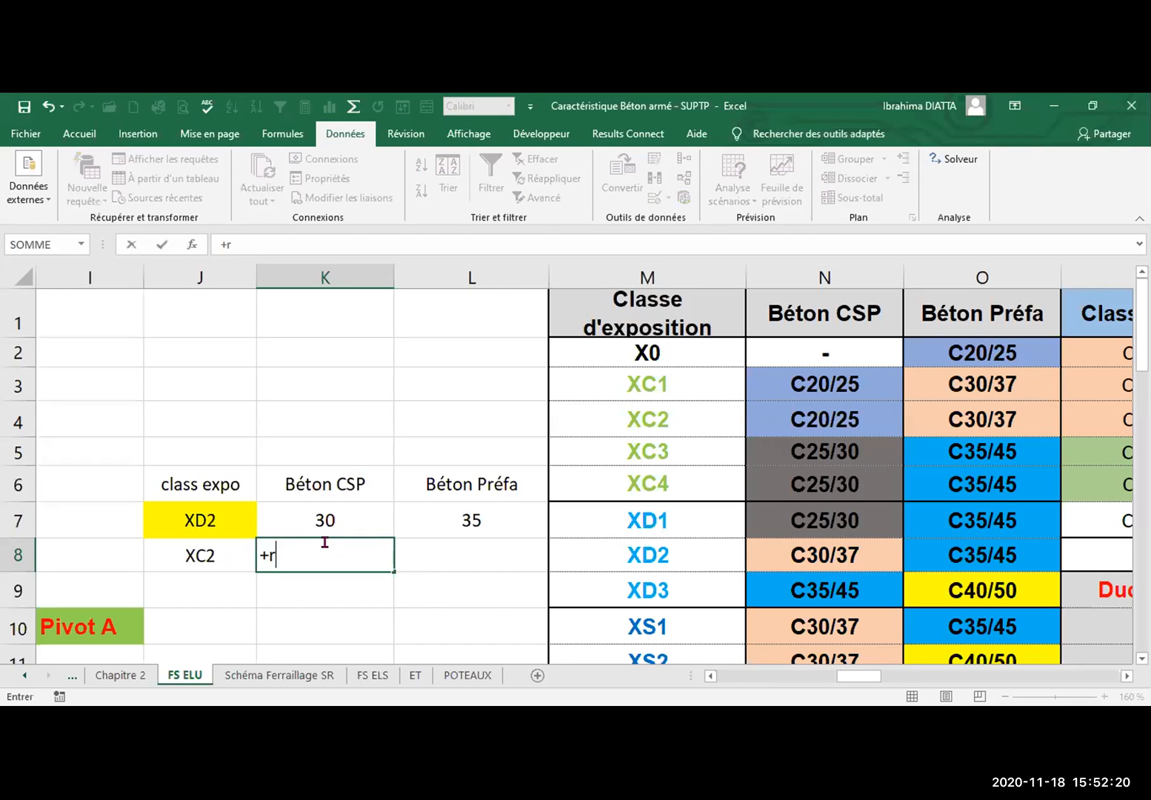
type("ech")
left_click(318, 611)
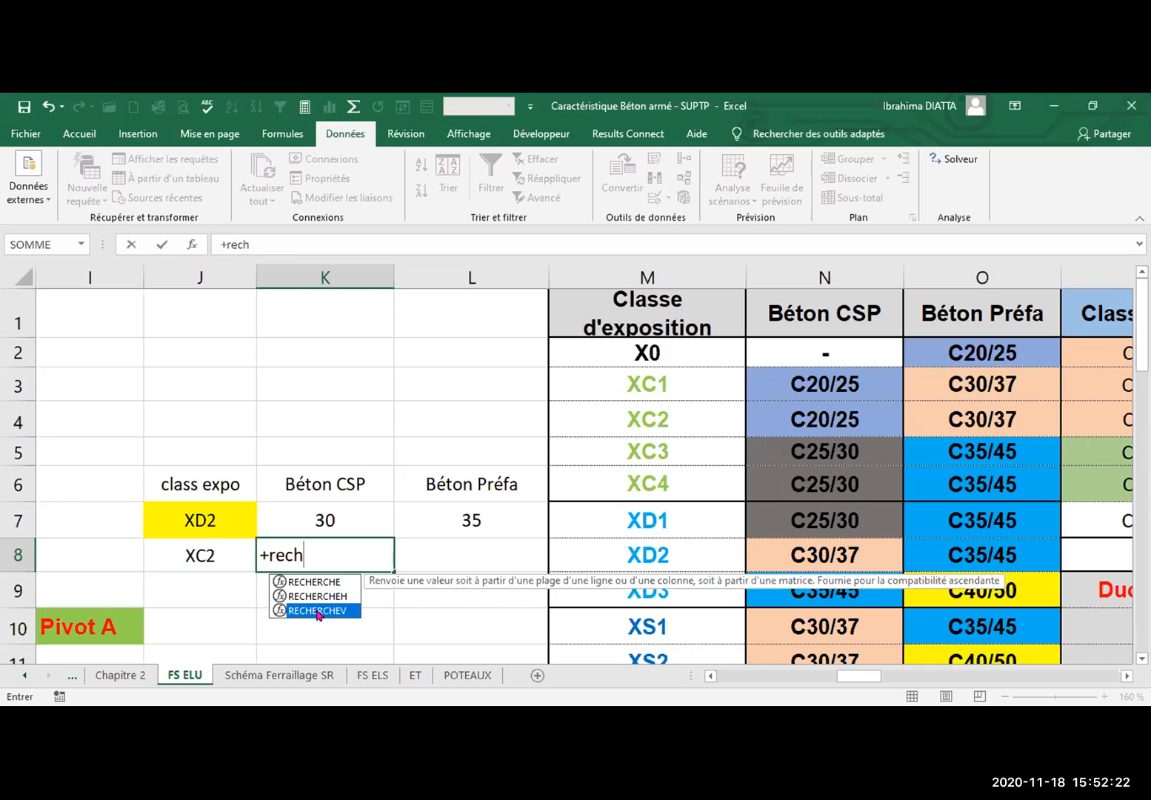
key("Tab")
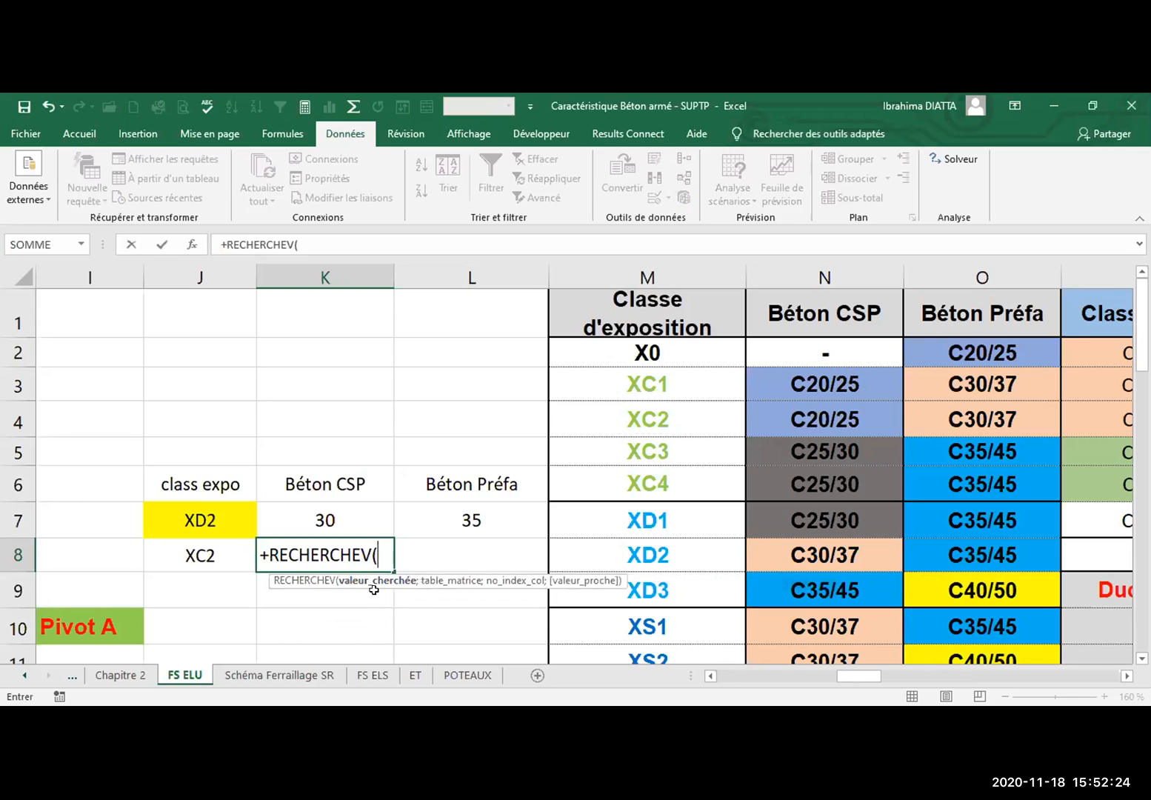
left_click(220, 546)
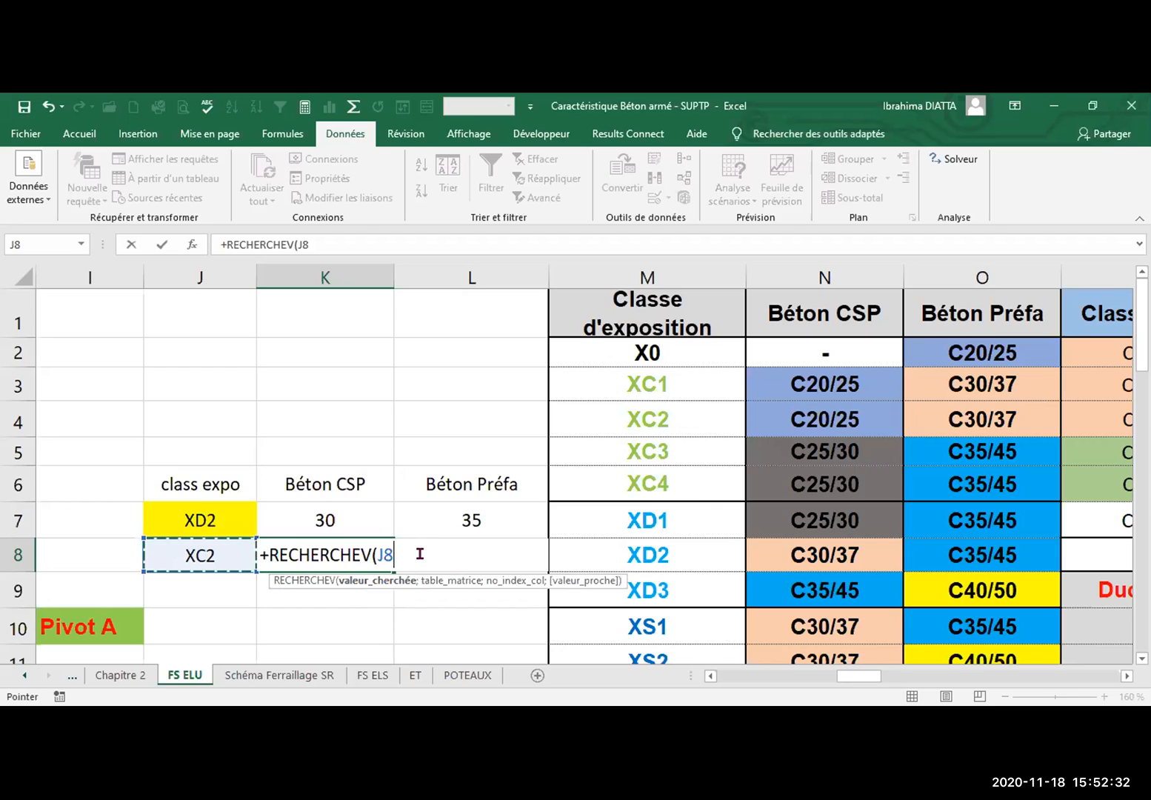
type(";")
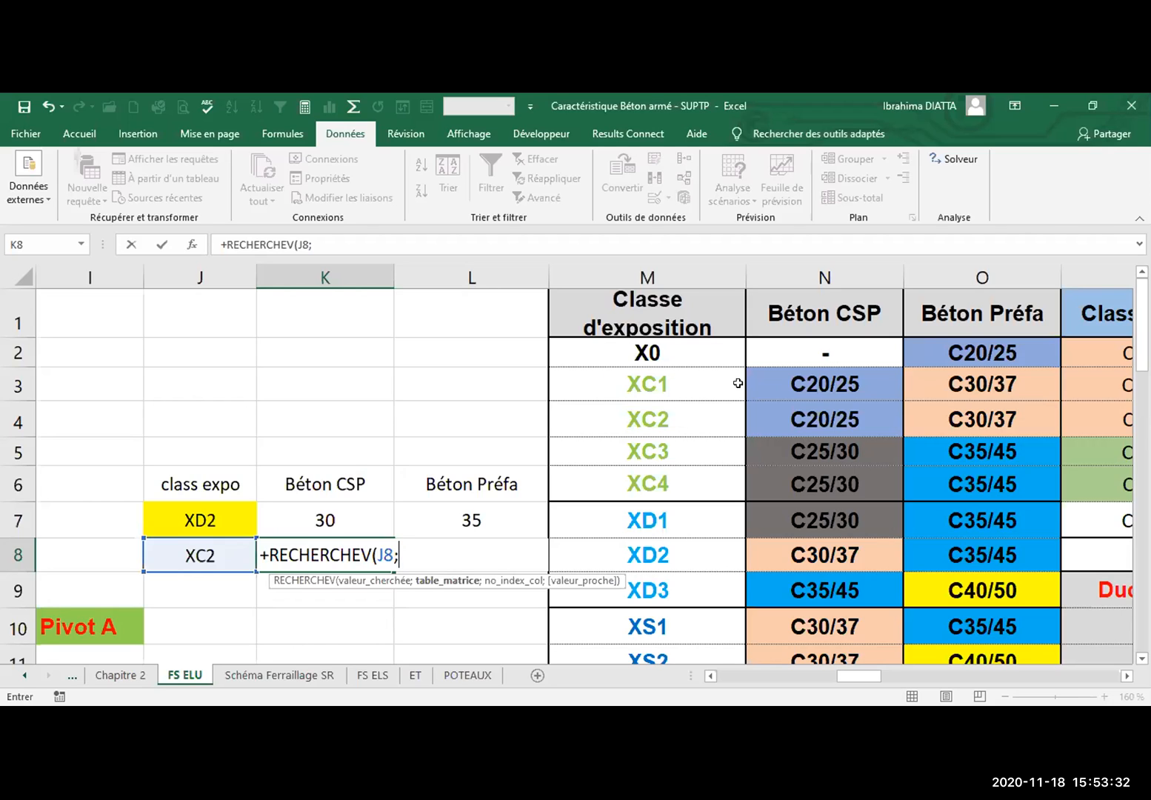
Complete the K8 lookup with table range M1:O19, column index 2 and exact match 0
left_click(600, 303)
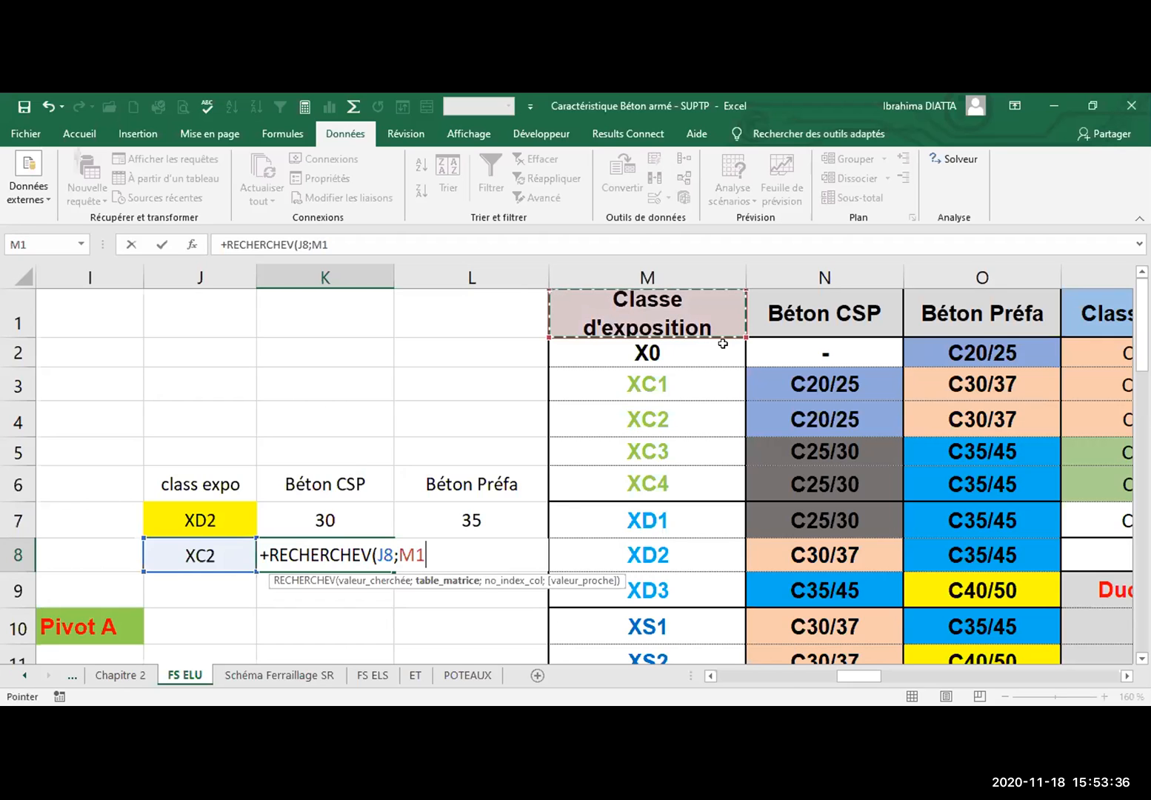
left_click_drag(722, 344, 962, 619)
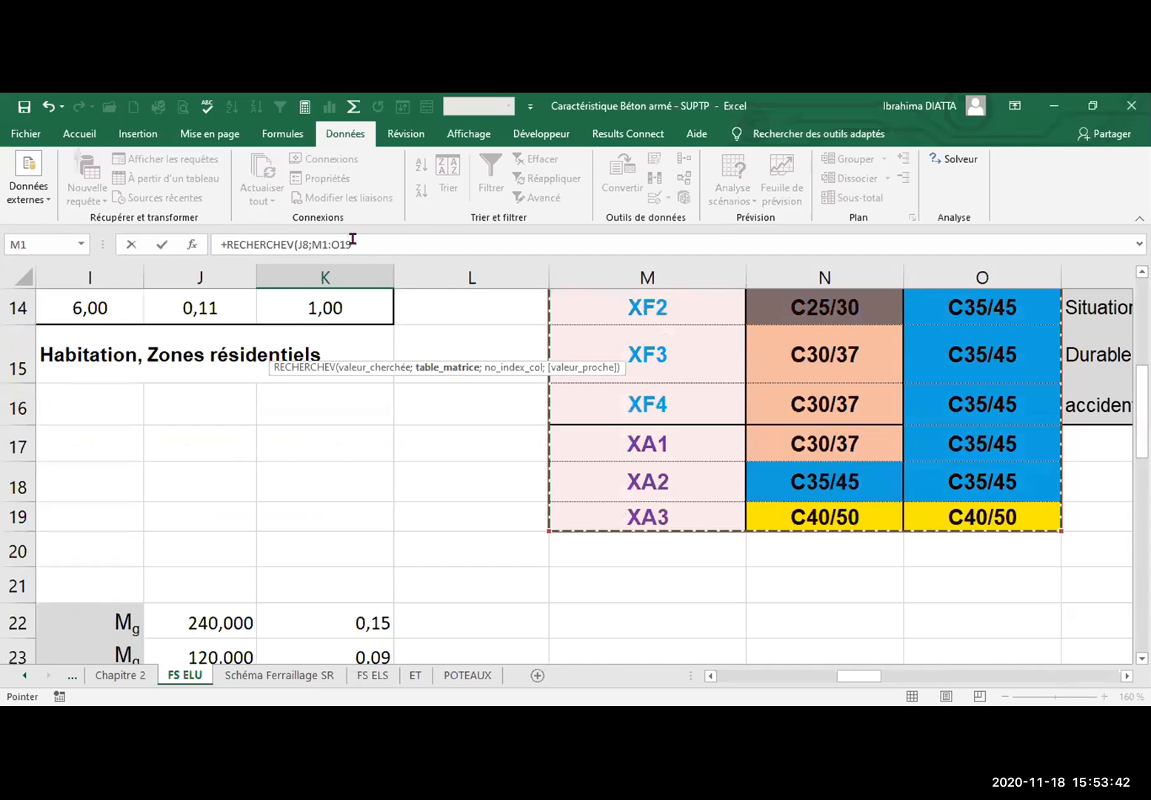
left_click(353, 239)
type(";")
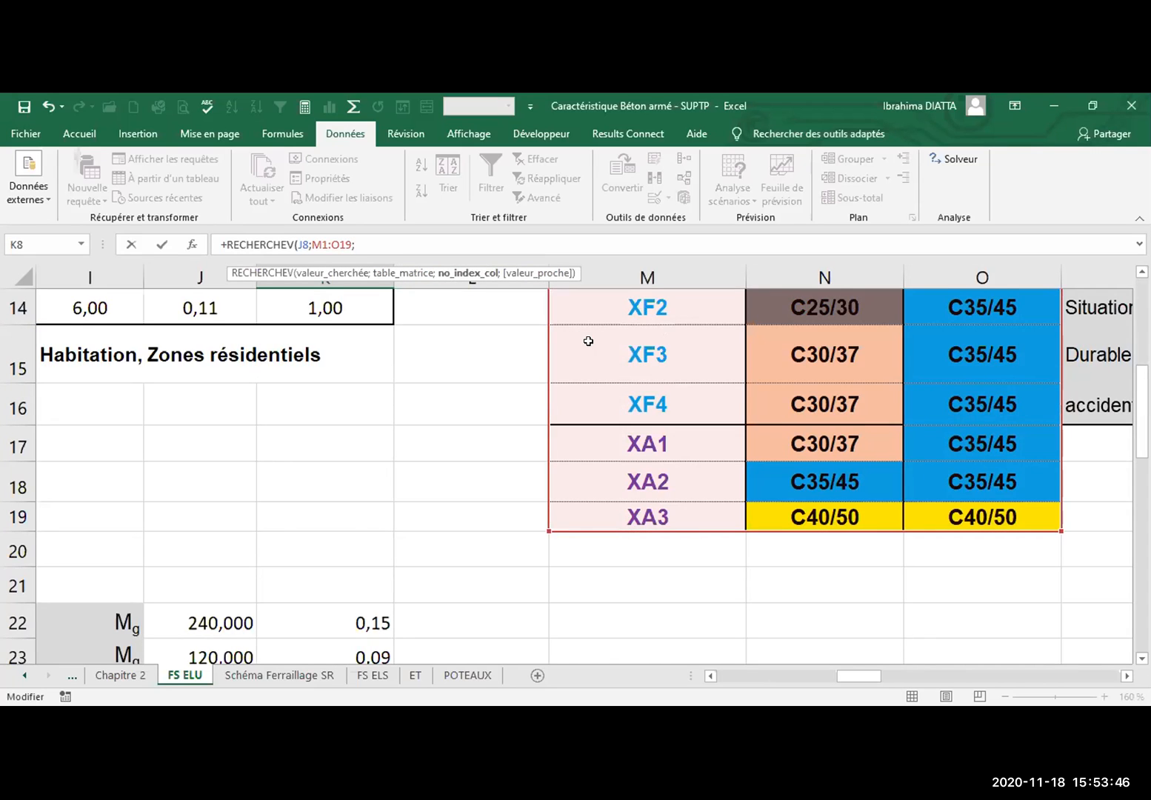
scroll(587, 338, "up", 5)
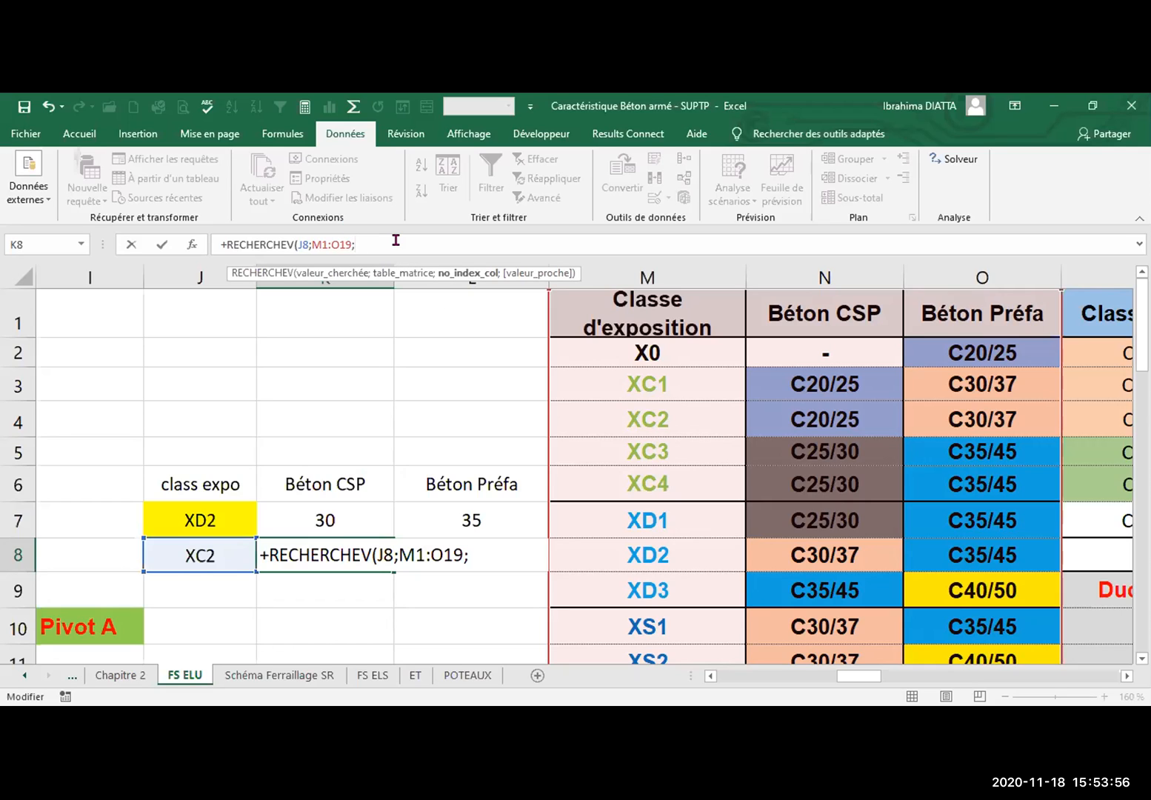
type("2;0")
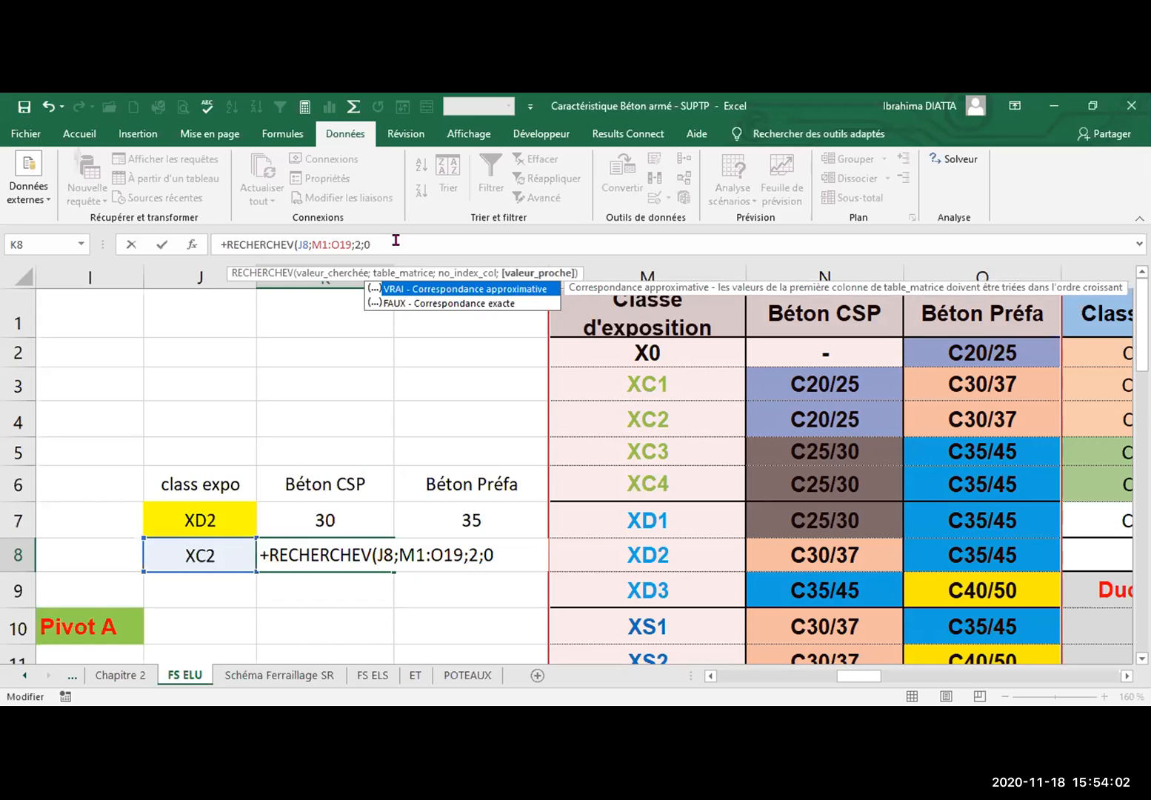
type(")")
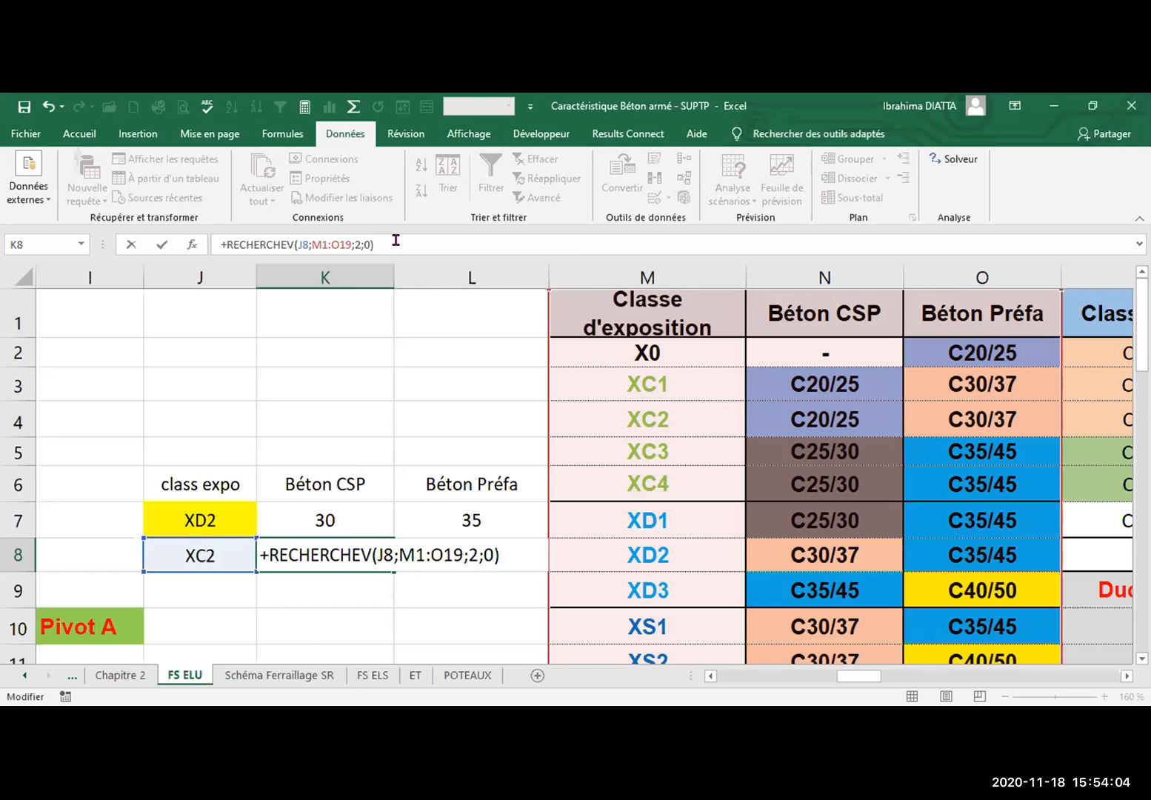
key("Return")
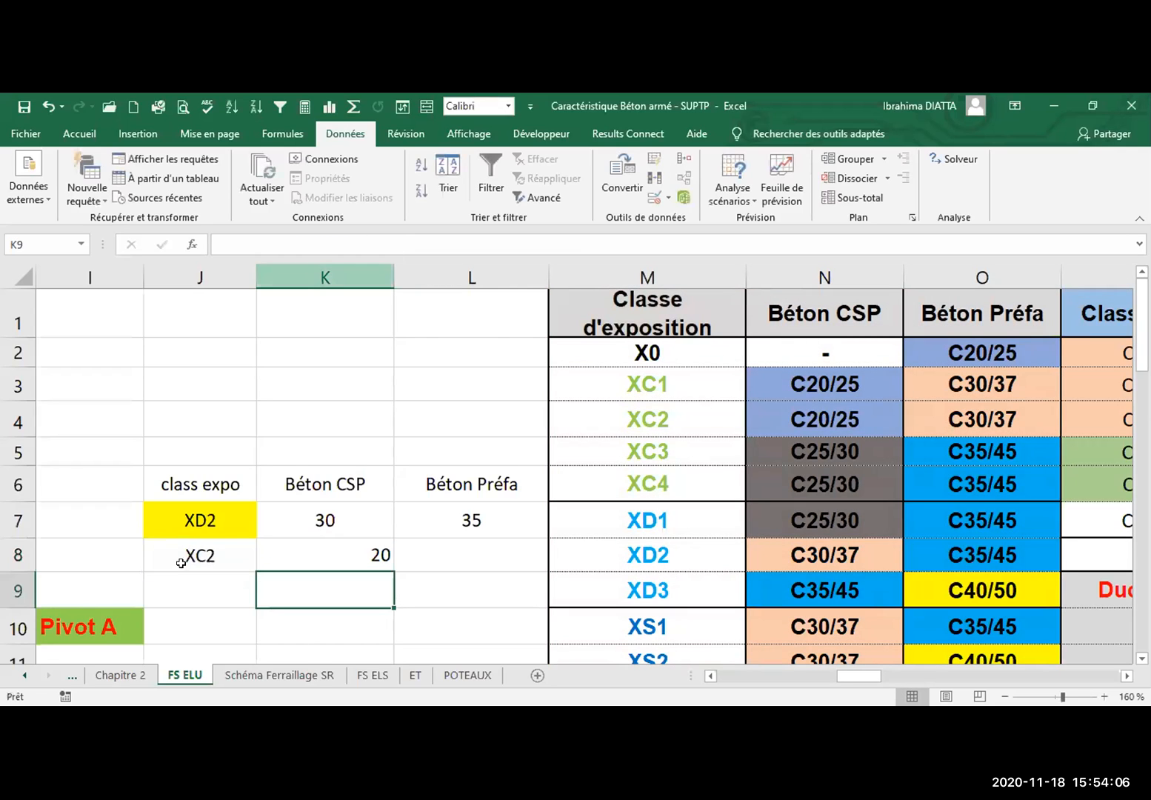
Check the K8 result against the Béton CSP value in the table's XC2 row
left_click(669, 424)
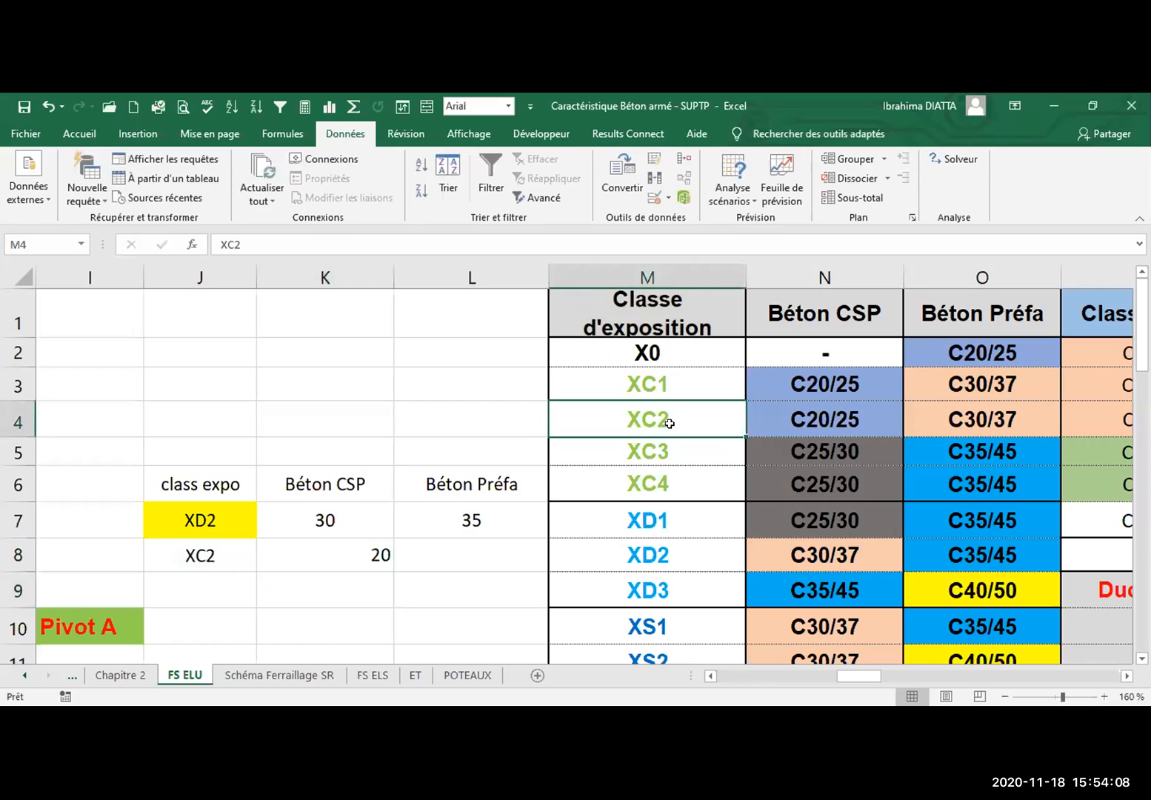
left_click(802, 414)
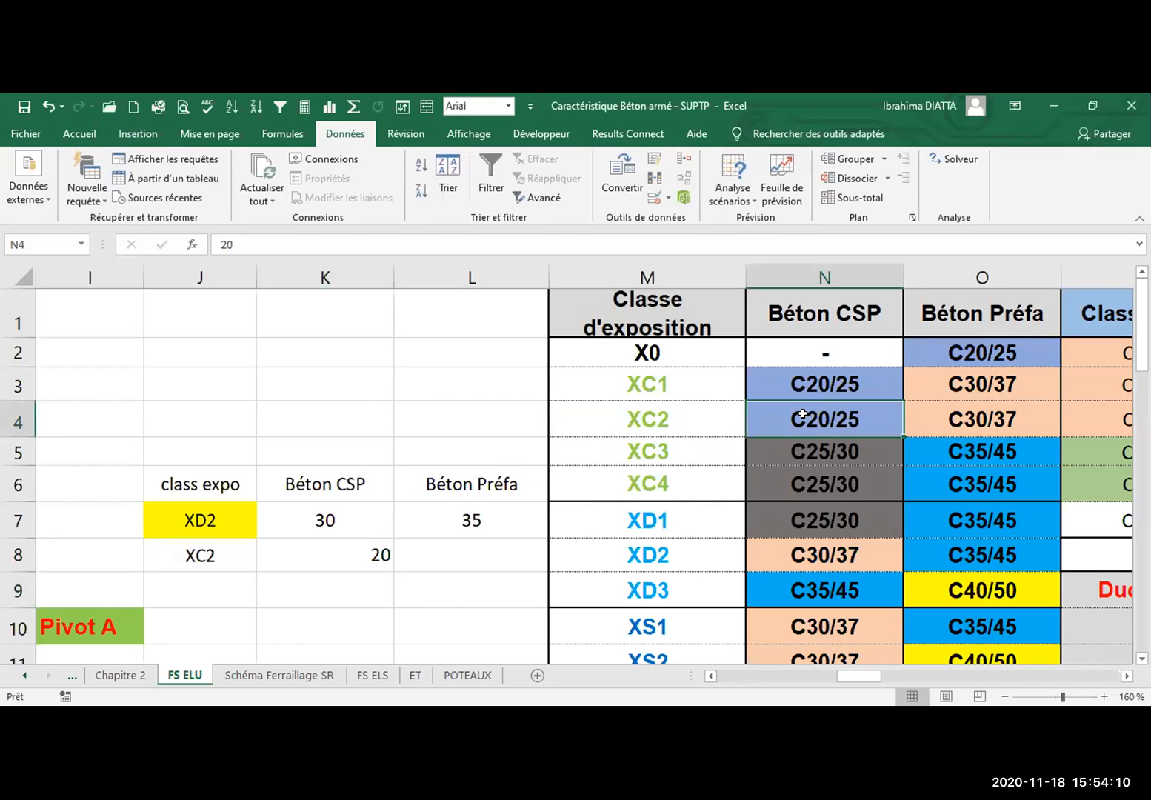
left_click(496, 550)
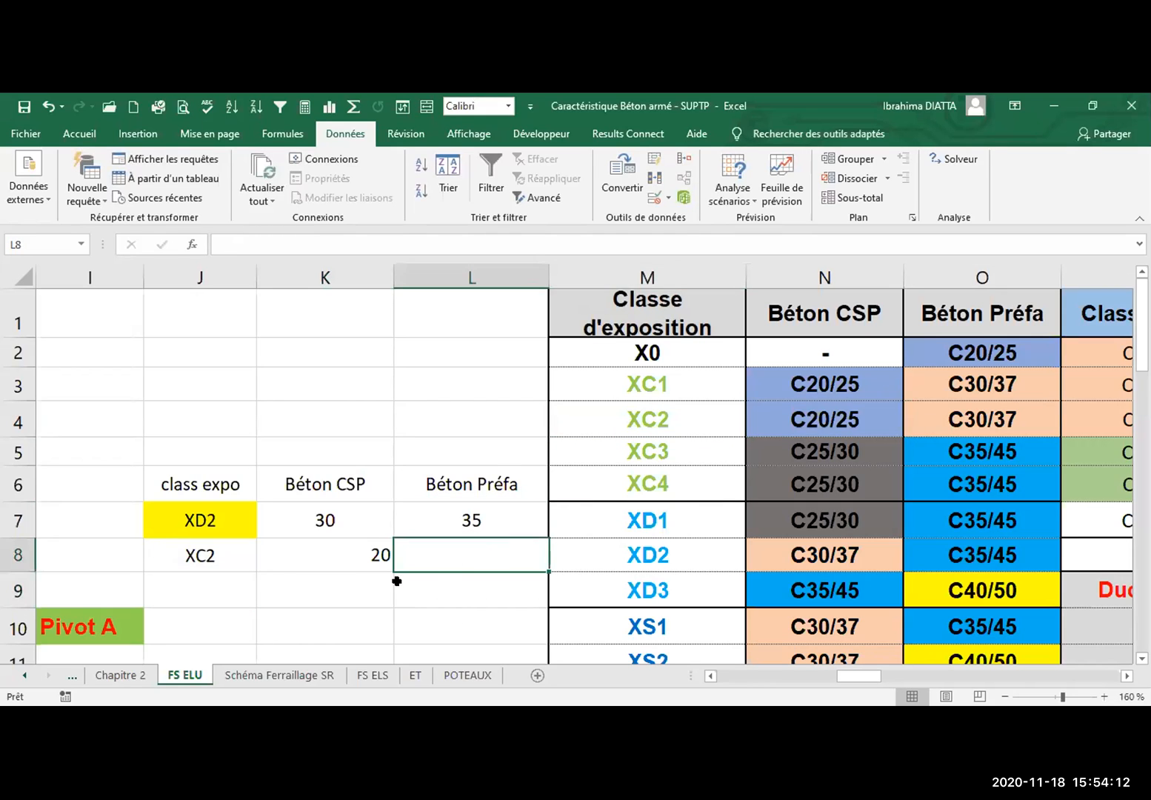
Copy the K8 lookup formula unchanged into L8 and set its column index to 3
left_click(362, 548)
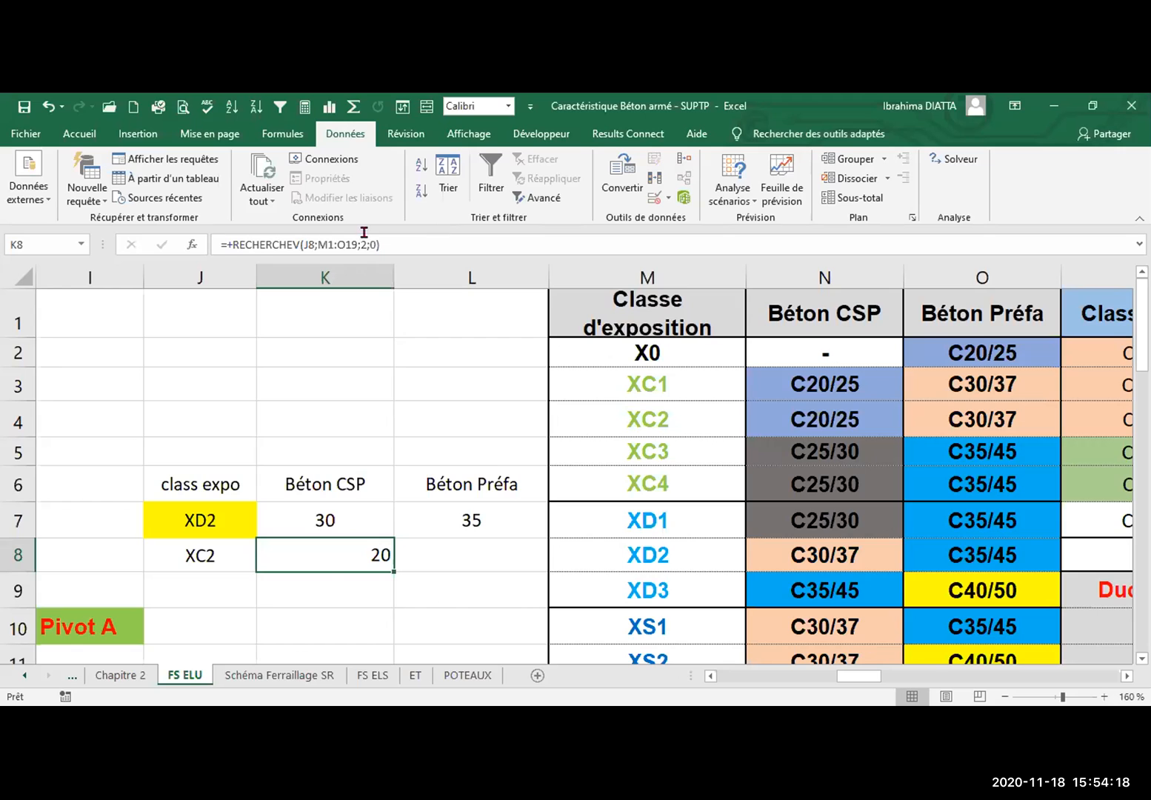
left_click_drag(379, 245, 214, 243)
key("ctrl+c")
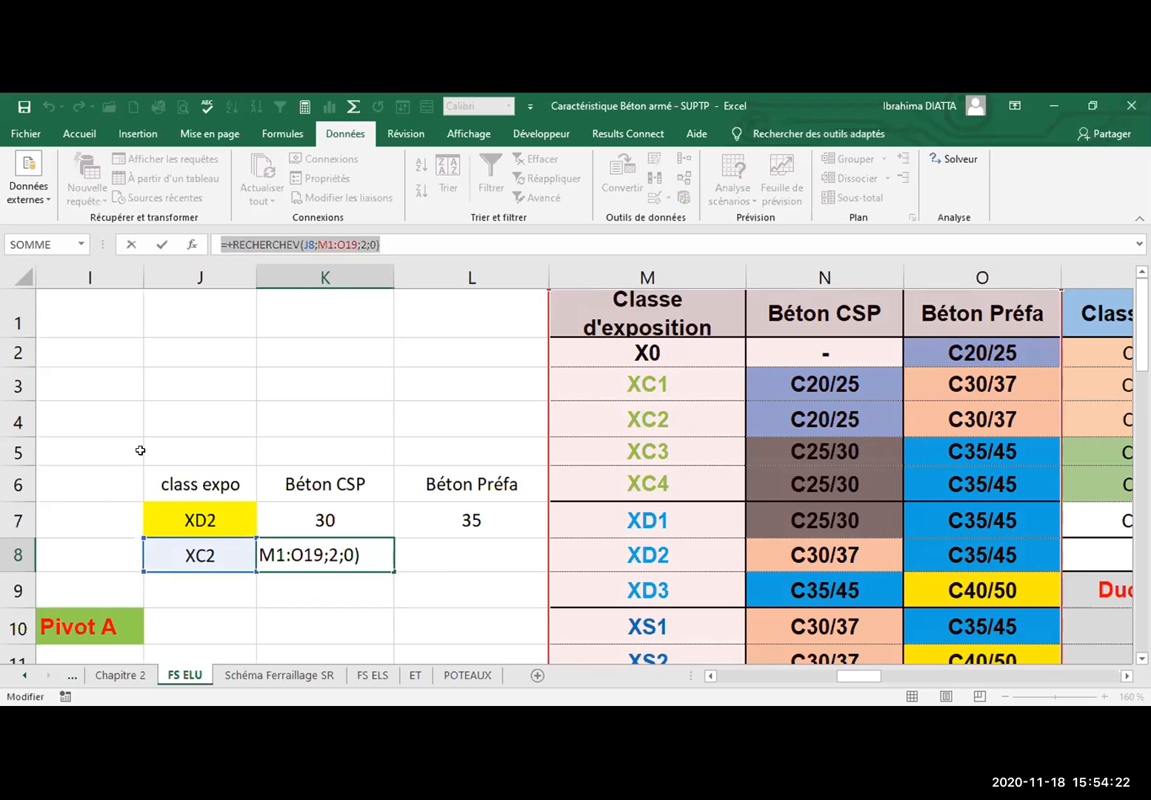
key("Return")
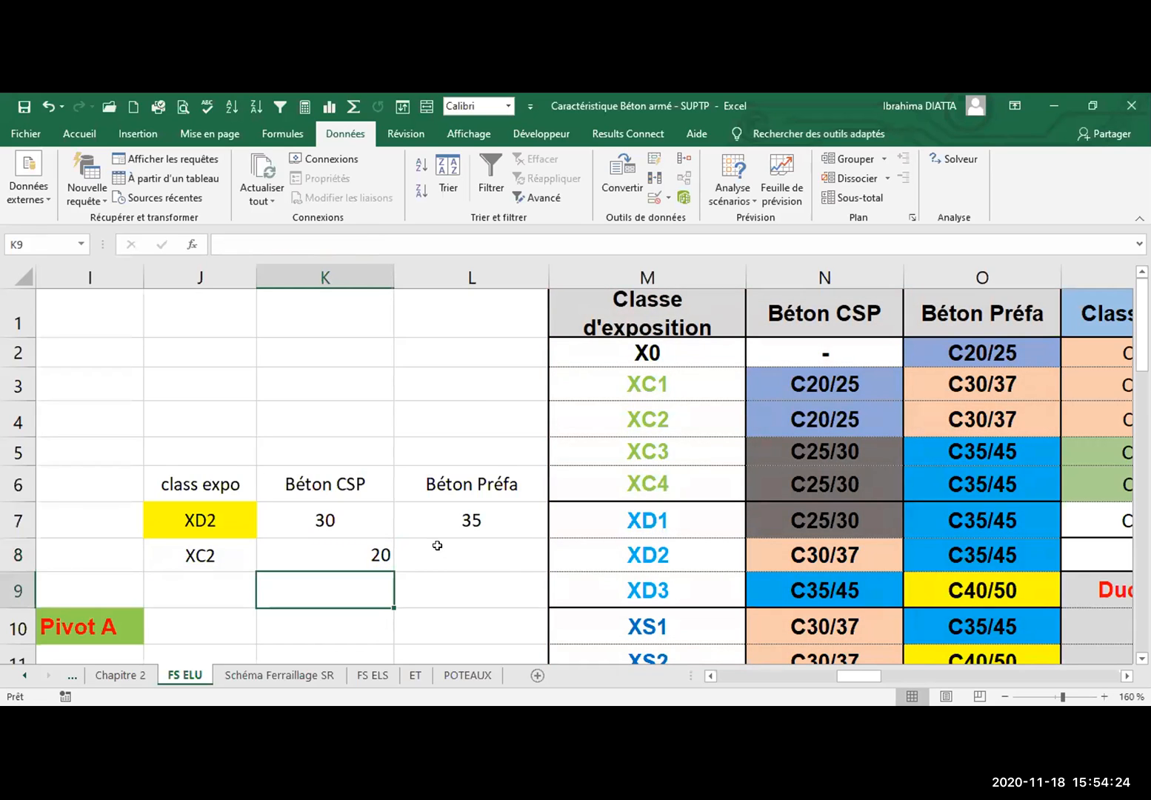
double_click(435, 542)
key("ctrl+v")
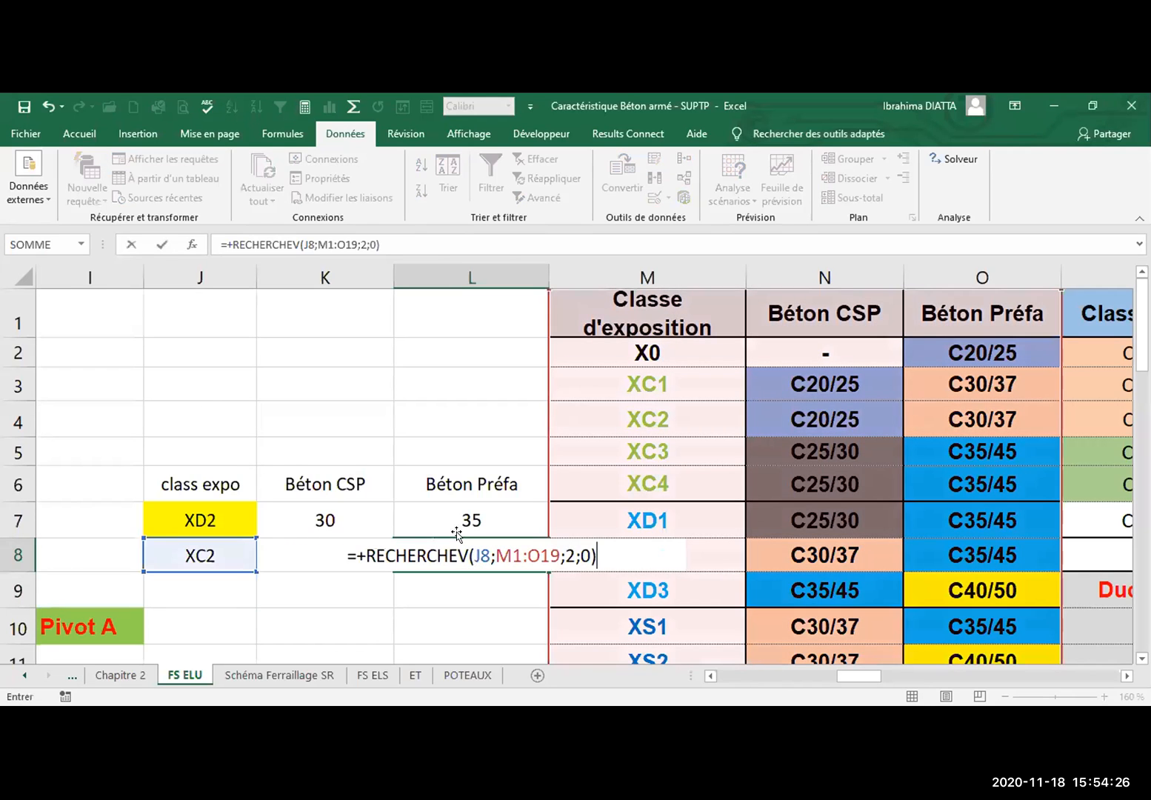
double_click(569, 554)
type("3")
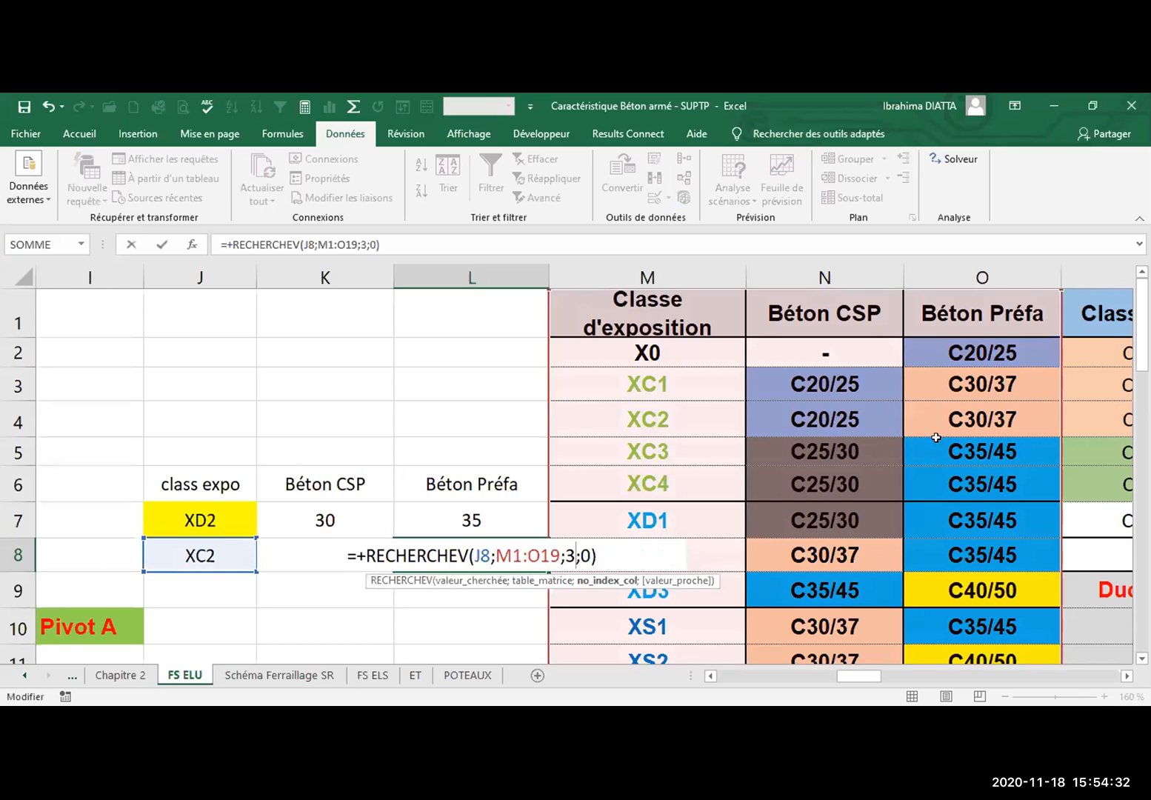
key("Return")
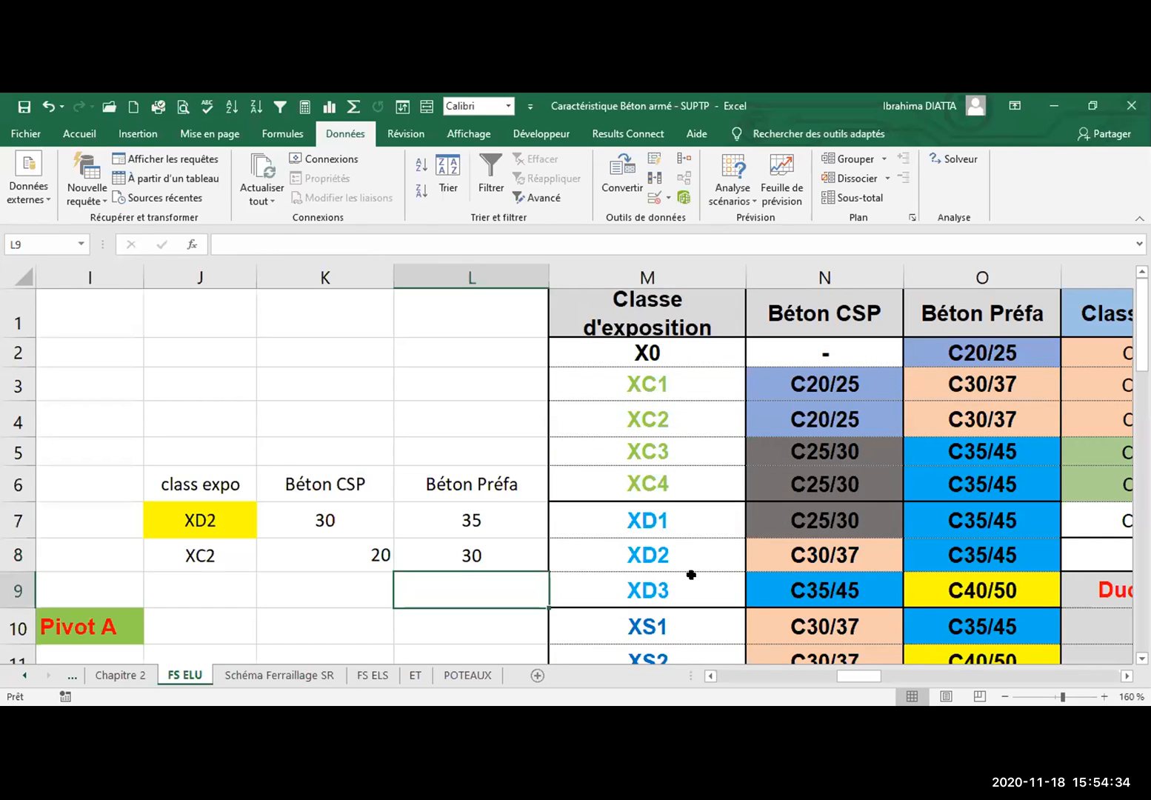
Compare the row 8 lookup results with the Béton CSP and Béton Préfa values for XC2 in the table
left_click(211, 558)
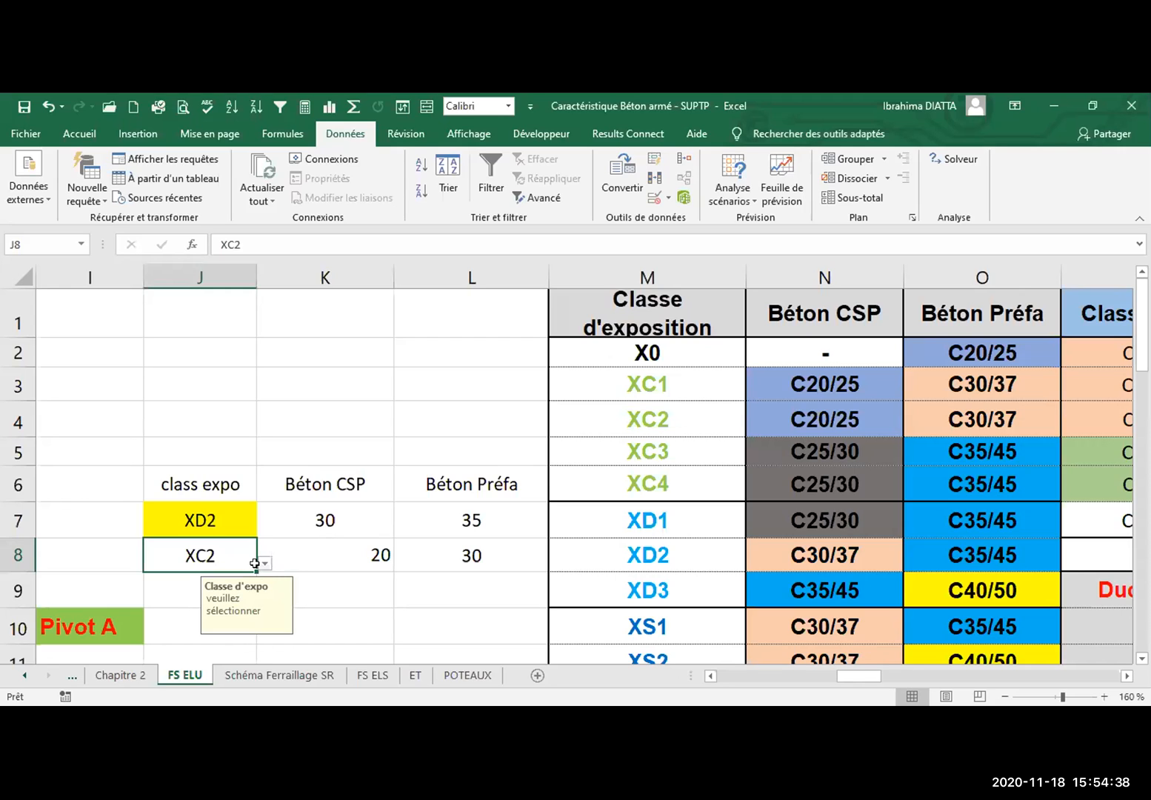
left_click(347, 547)
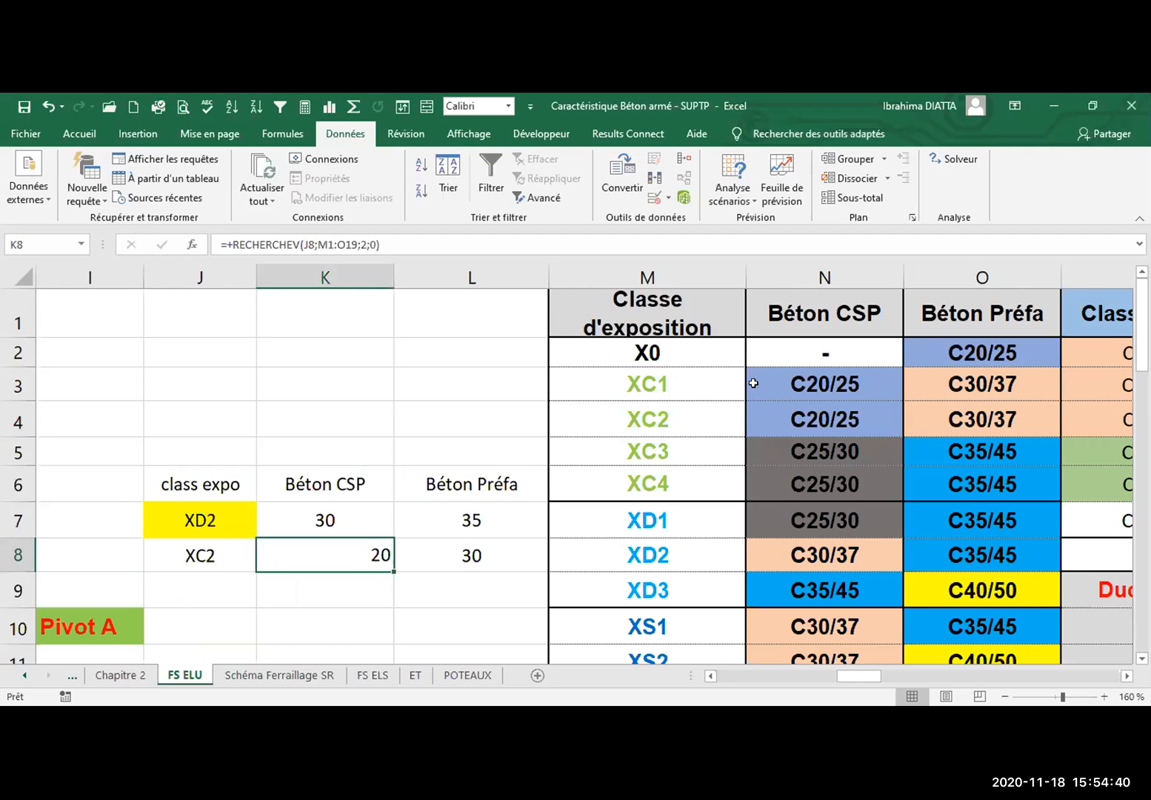
left_click(802, 409)
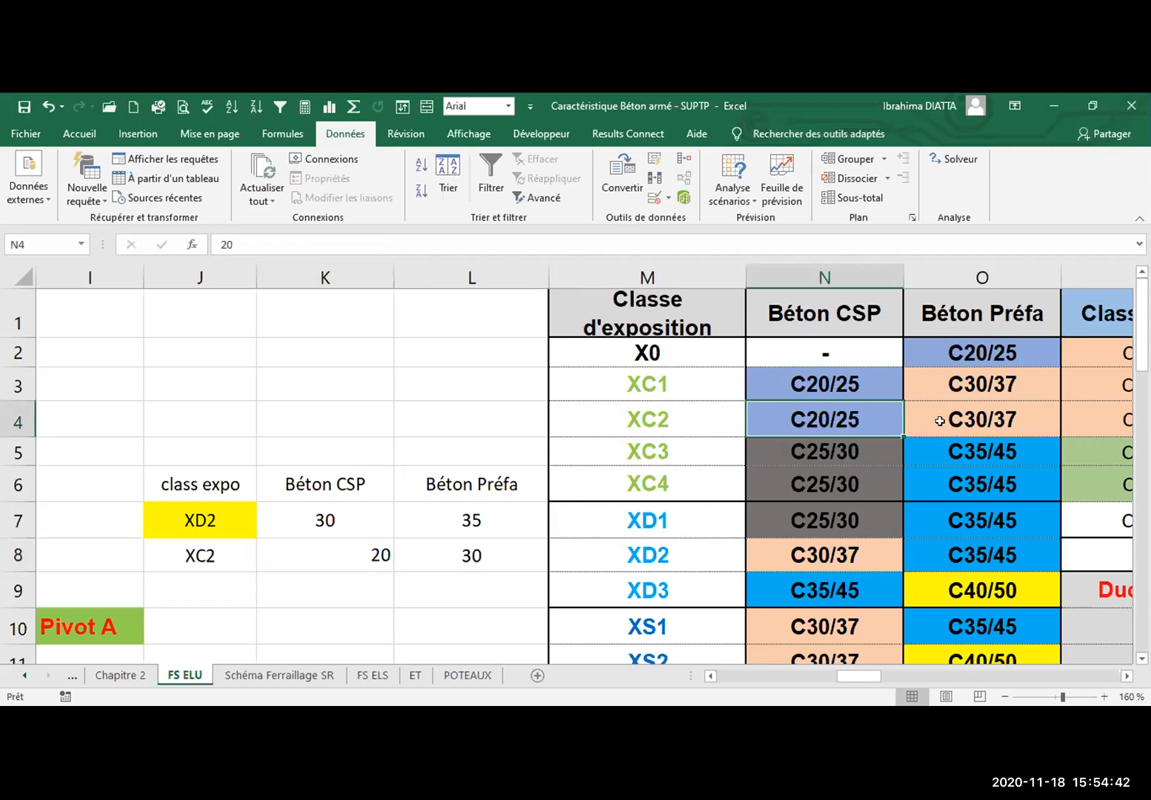
left_click(967, 419)
Choose the exposure class XS1 from the list in J8 to test both lookups
left_click(236, 555)
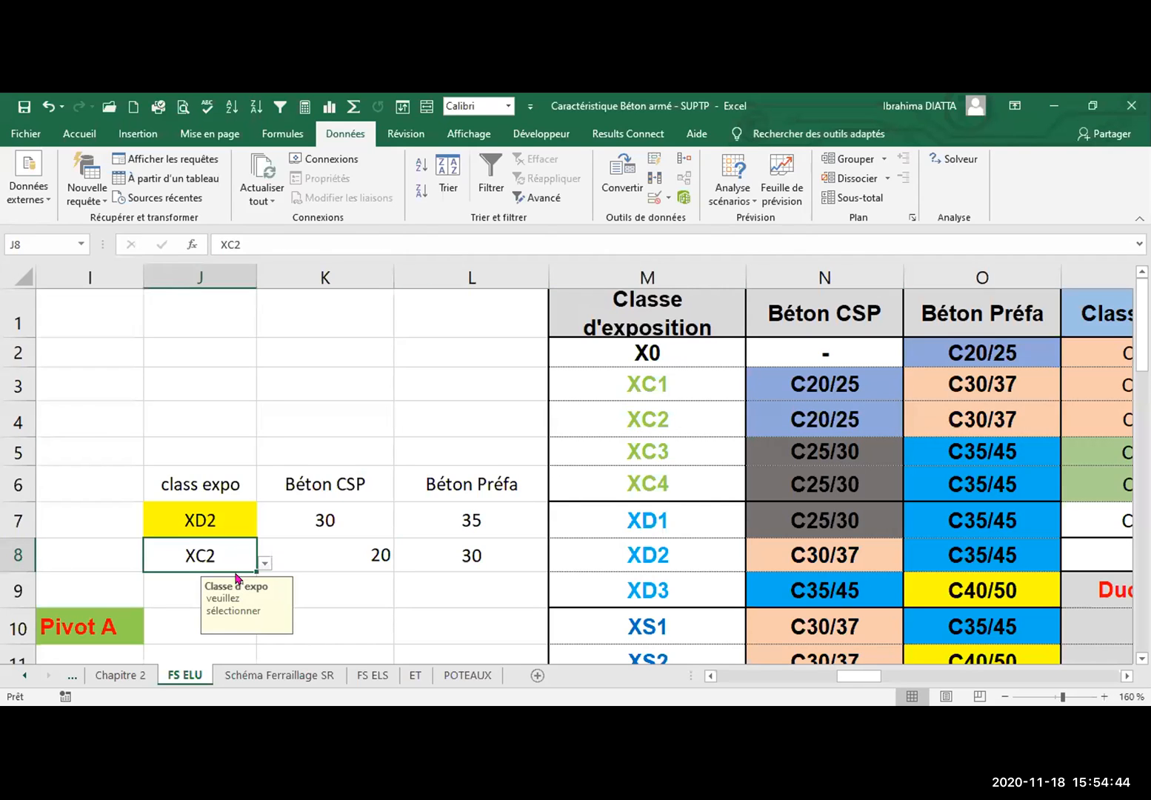
key("alt+Down")
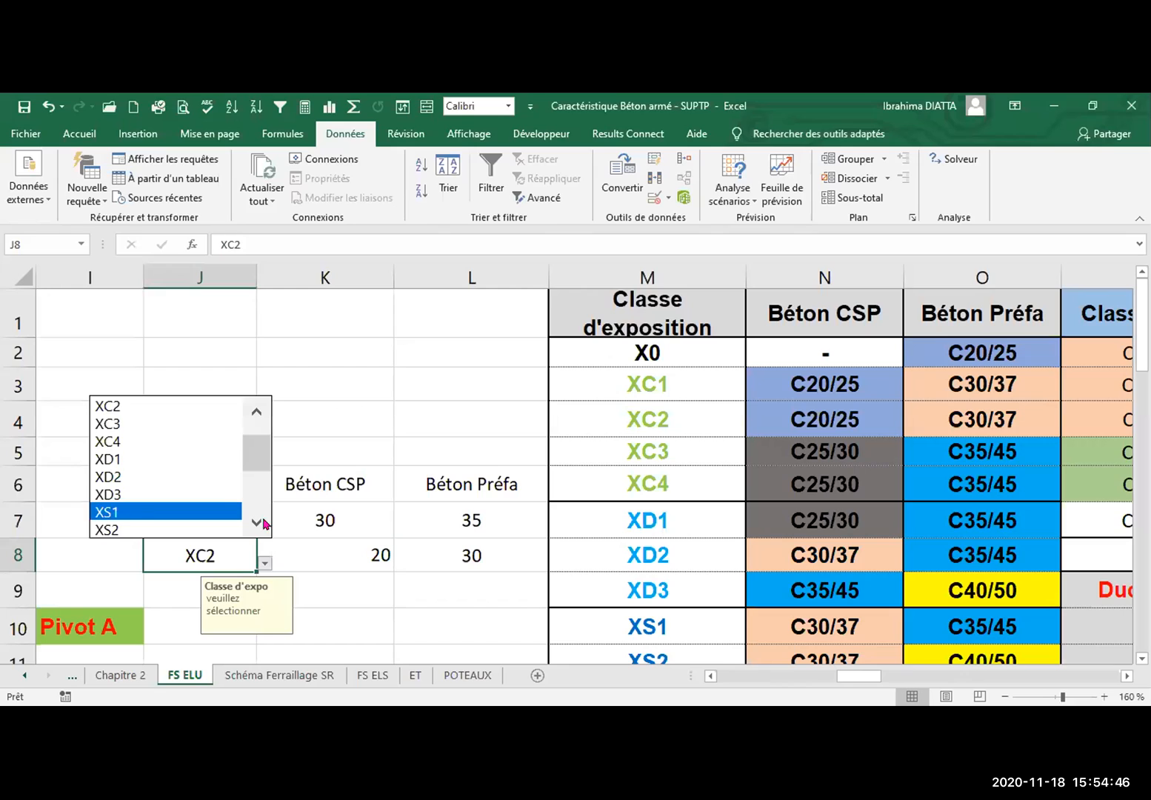
left_click(169, 510)
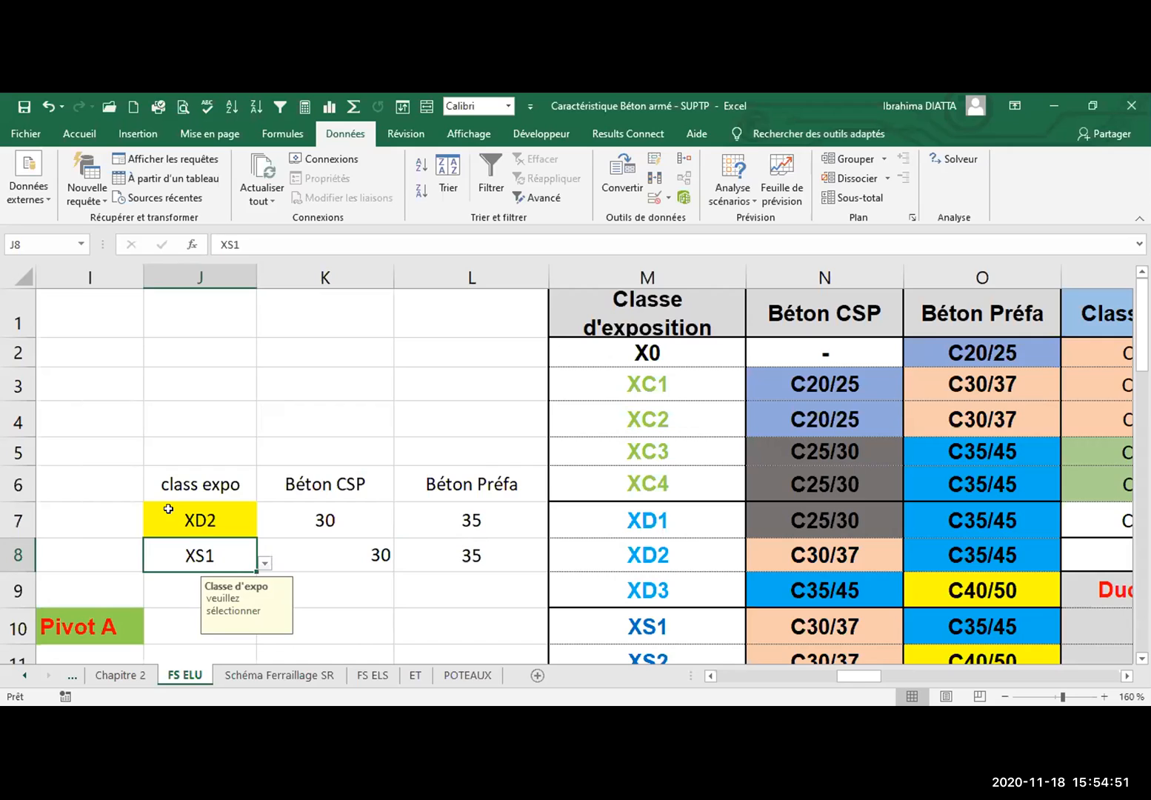
left_click(448, 615)
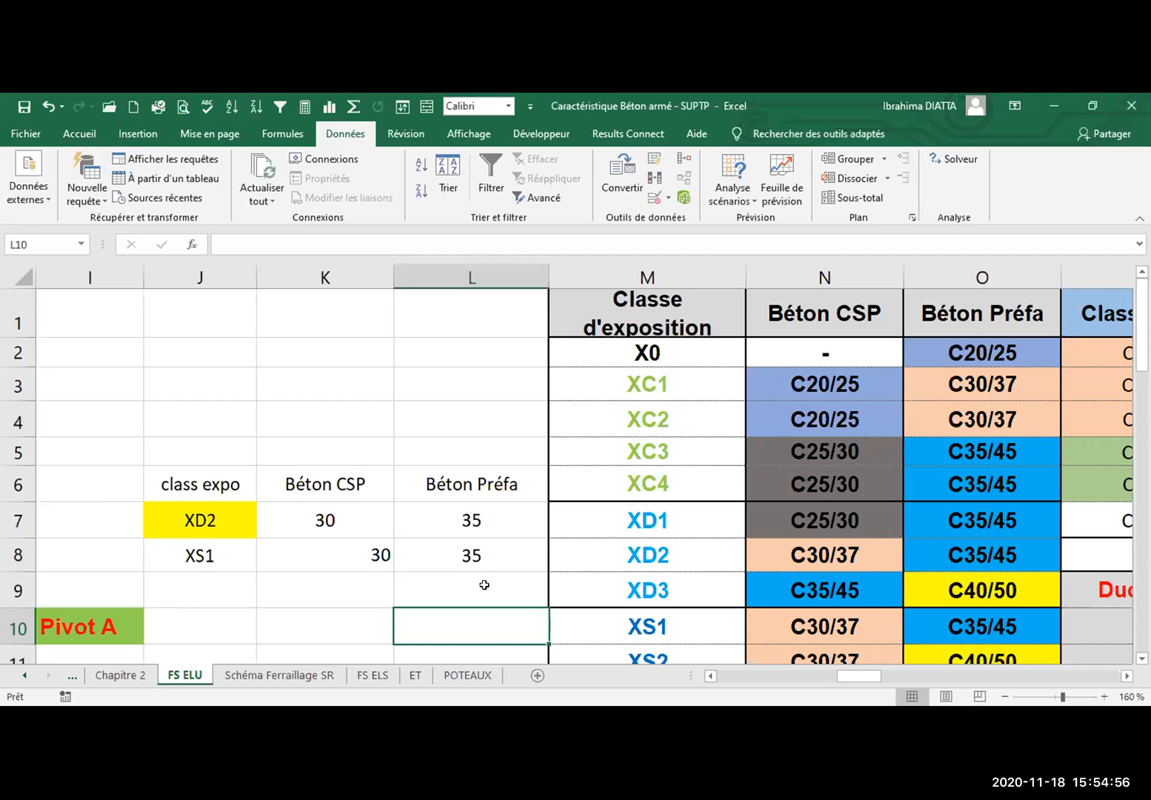
Compare the row 8 lookup results with the XS1 row of the exposure class table
scroll(482, 571, "down", 3)
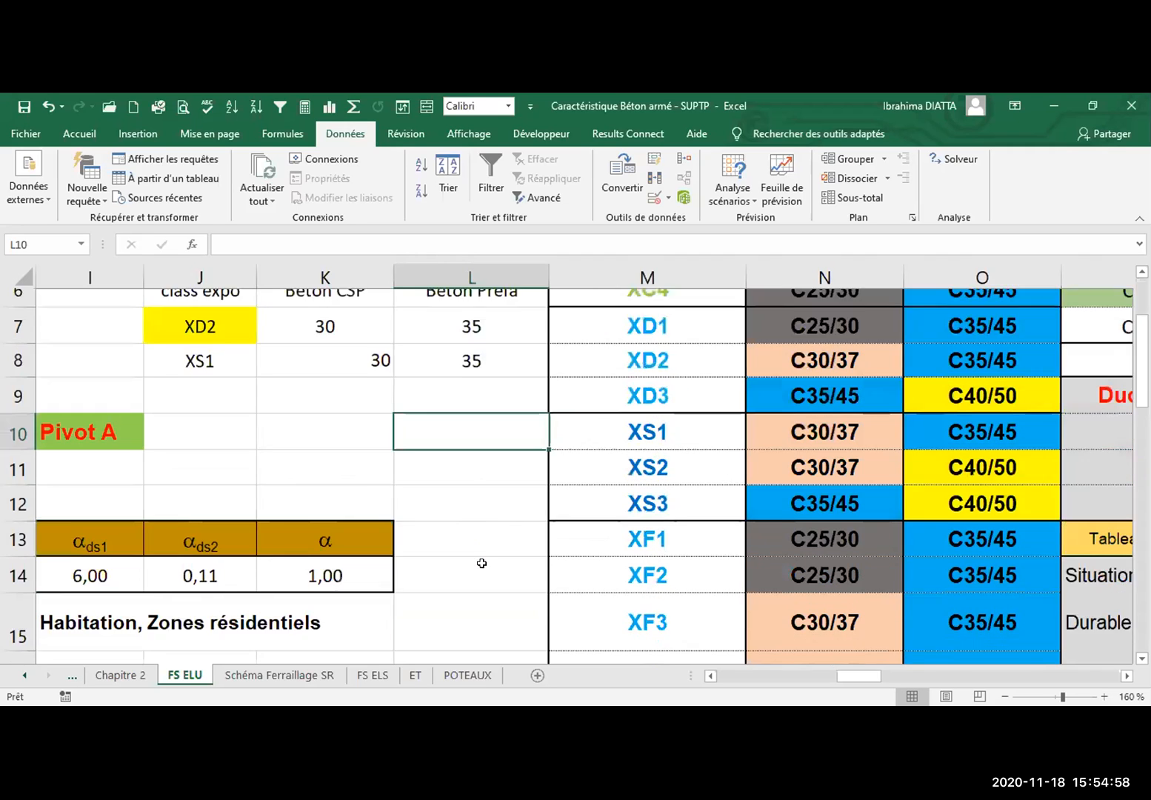
scroll(305, 549, "up", 3)
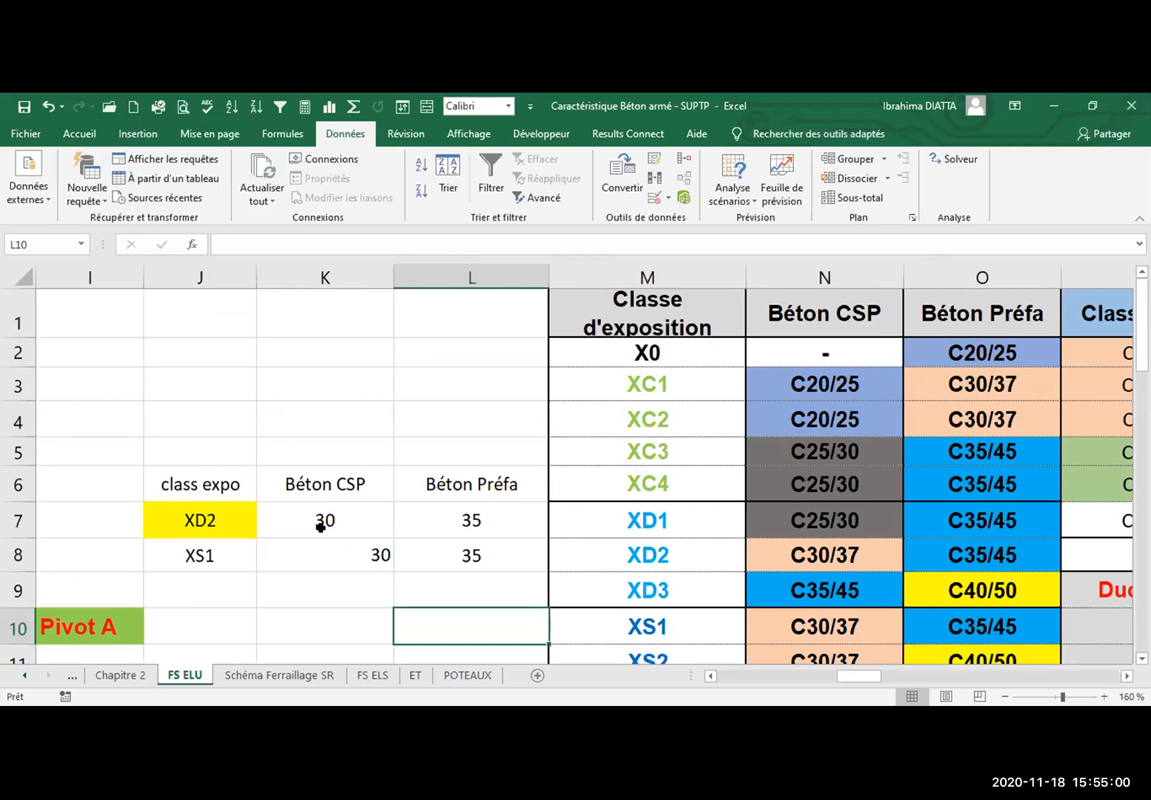
Replace "Béton" with "fck" in the N1 header so it reads fck CSP, and format the "ck" as subscript
left_click(349, 485)
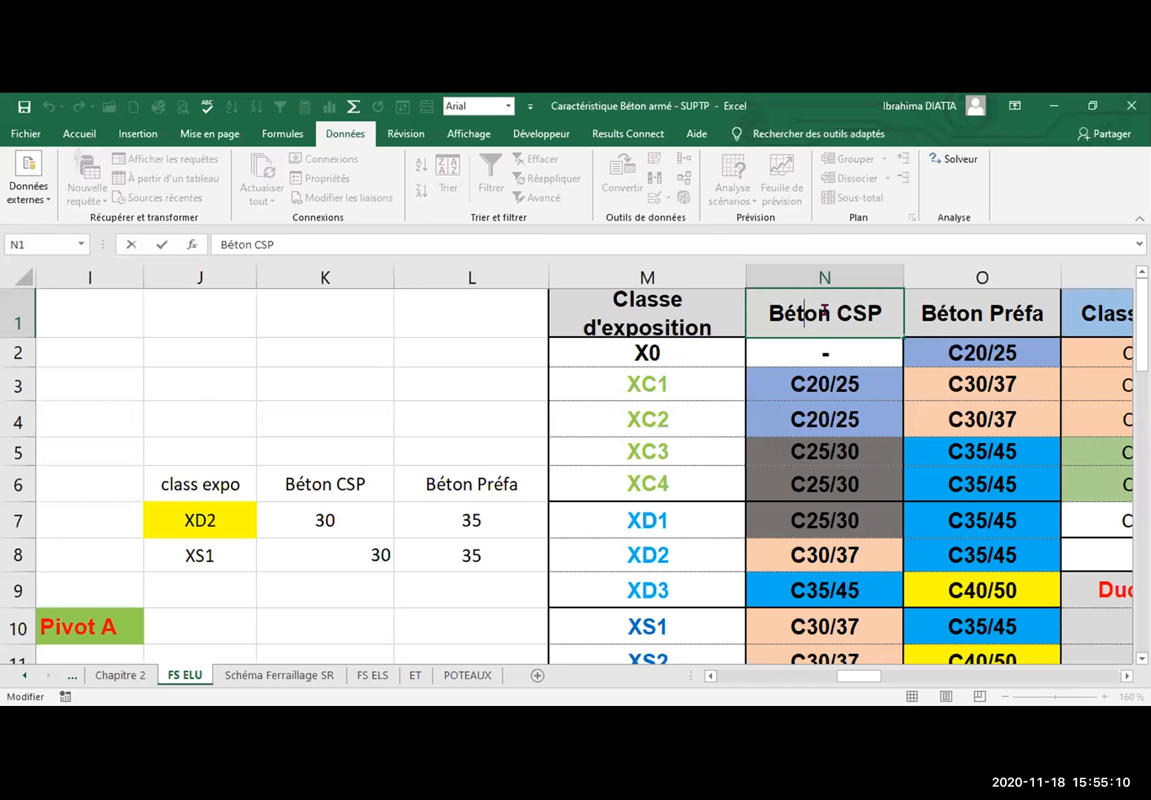
left_click_drag(825, 311, 791, 312)
type("fck")
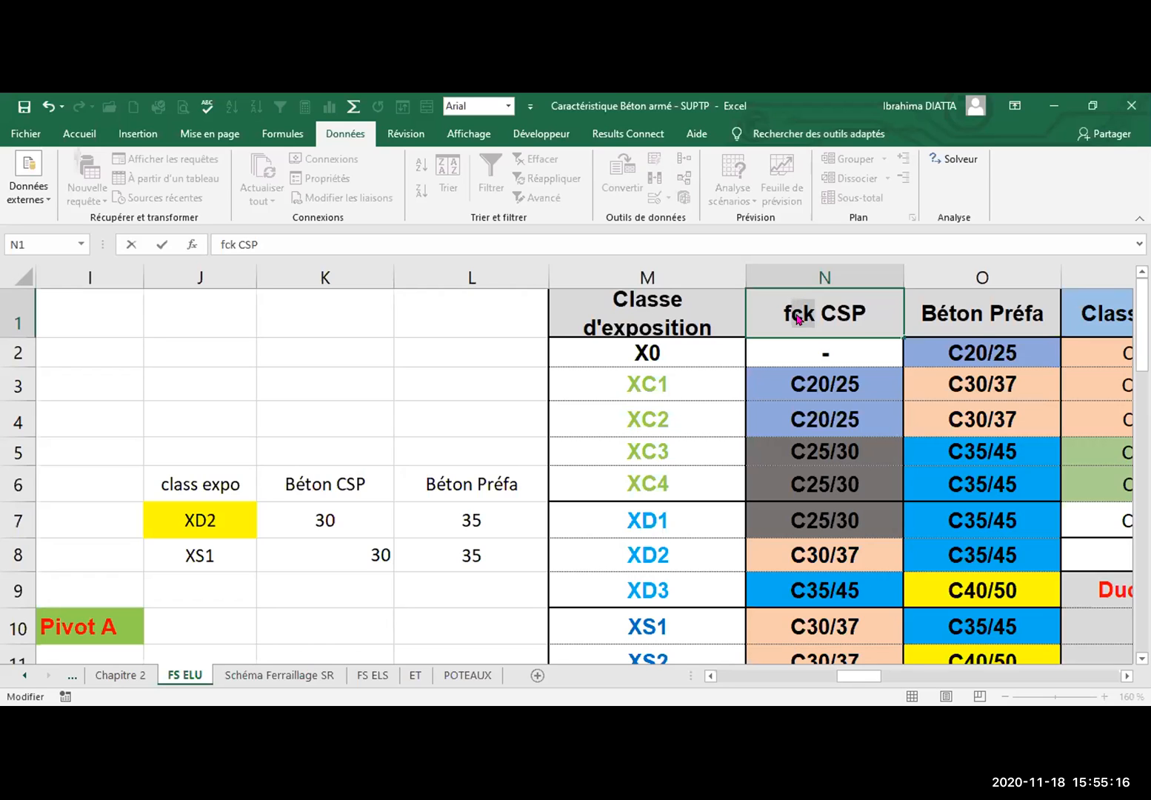
left_click(82, 137)
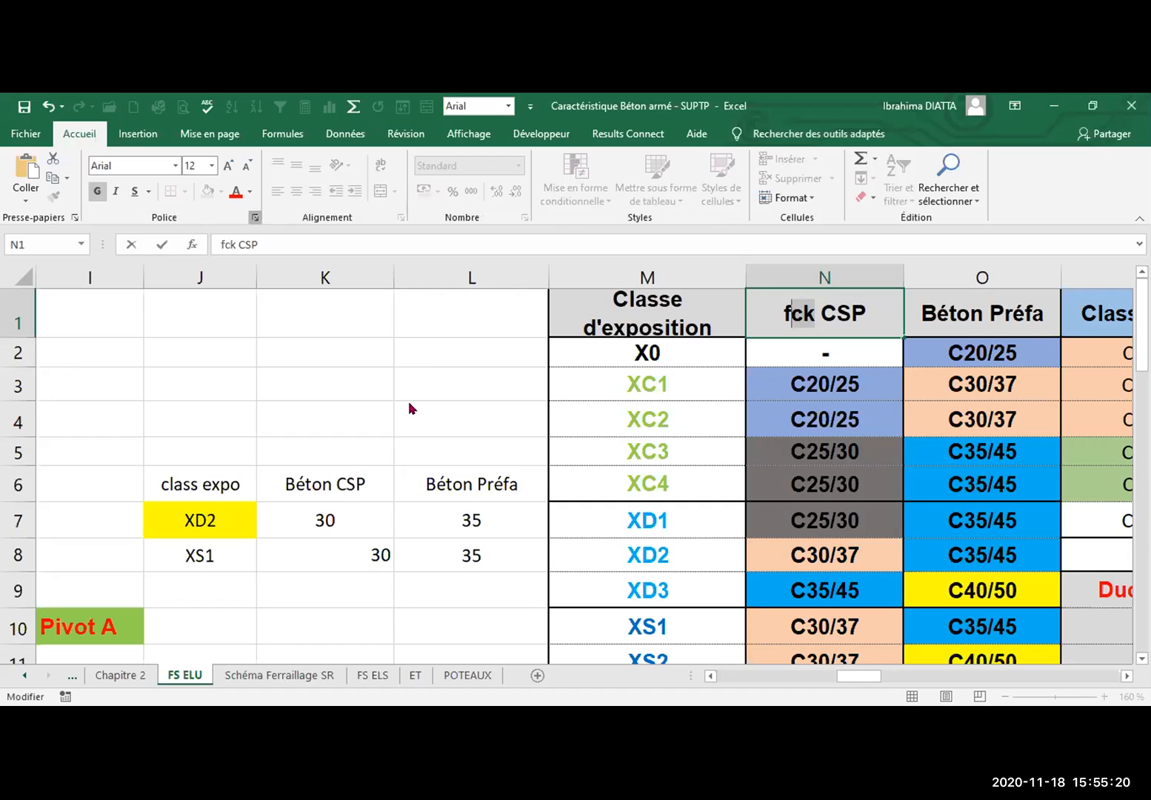
key("ctrl+1")
left_click(578, 427)
left_click(918, 568)
left_click(368, 355)
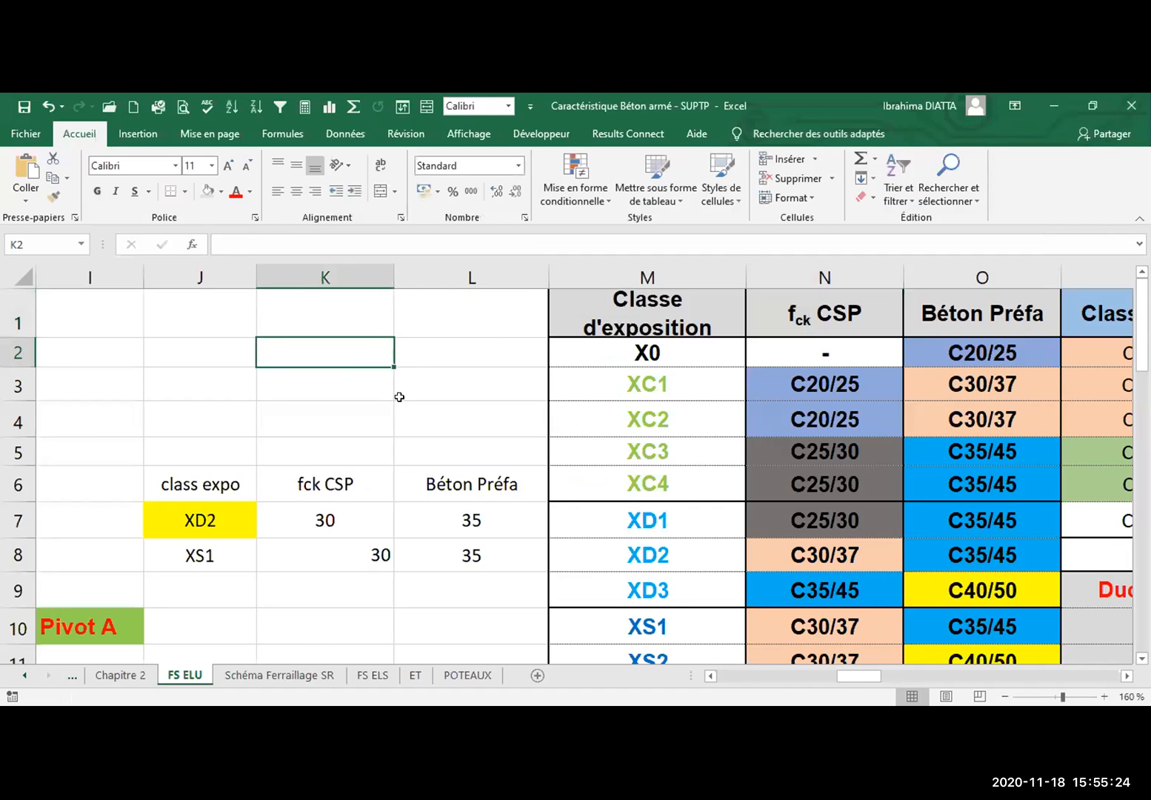
Try the K8 RECHERCHEV formula with its last argument, valeur_proche, set to 1 for approximate matching
left_click(336, 556)
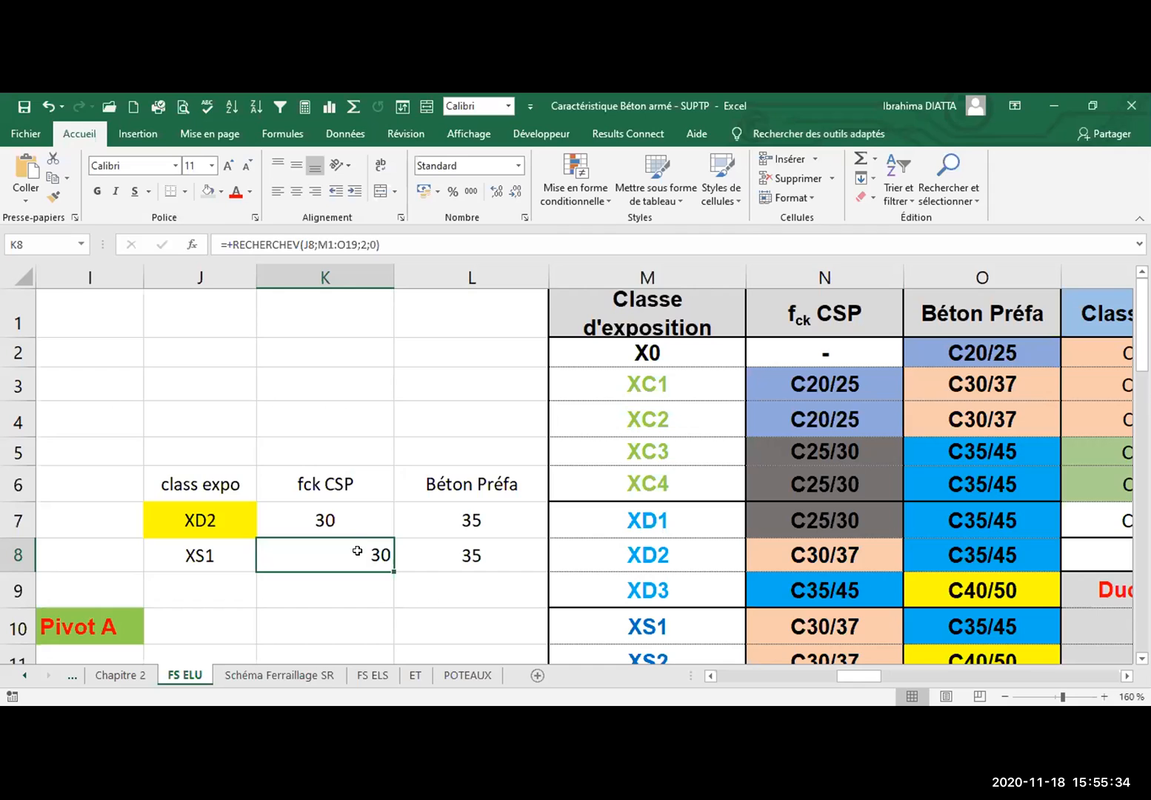
double_click(354, 551)
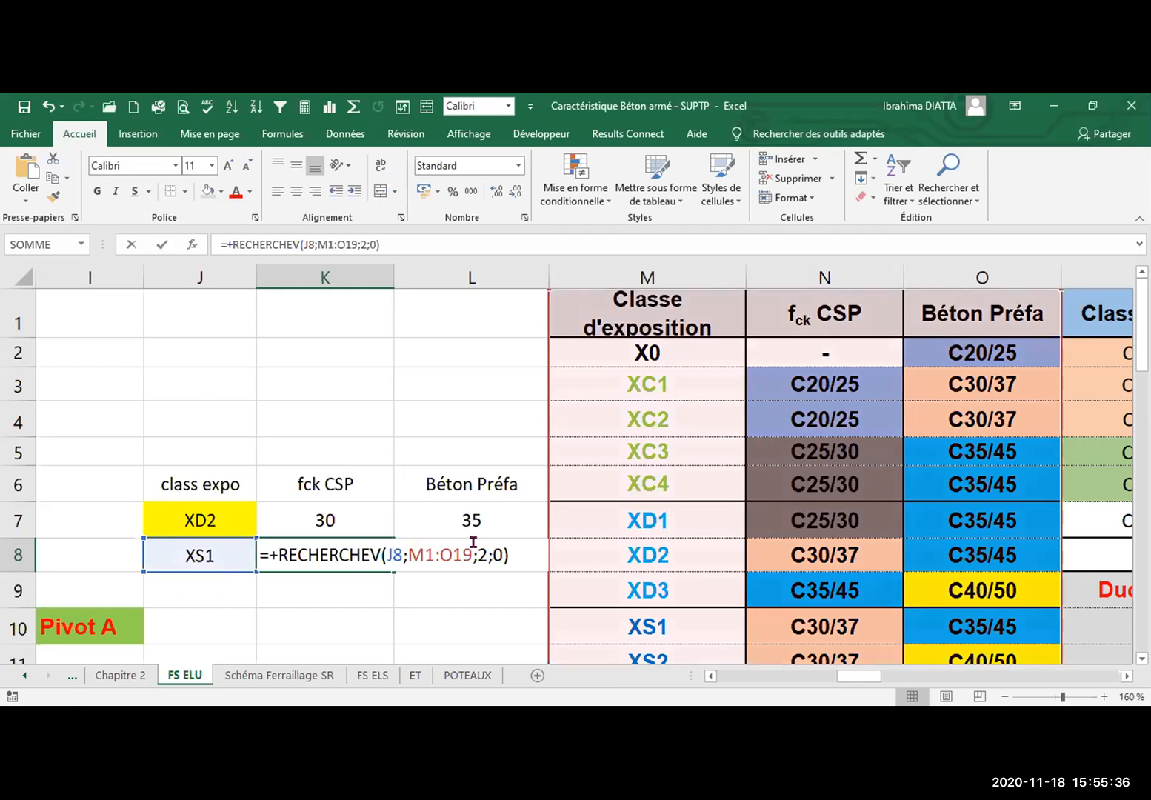
double_click(483, 557)
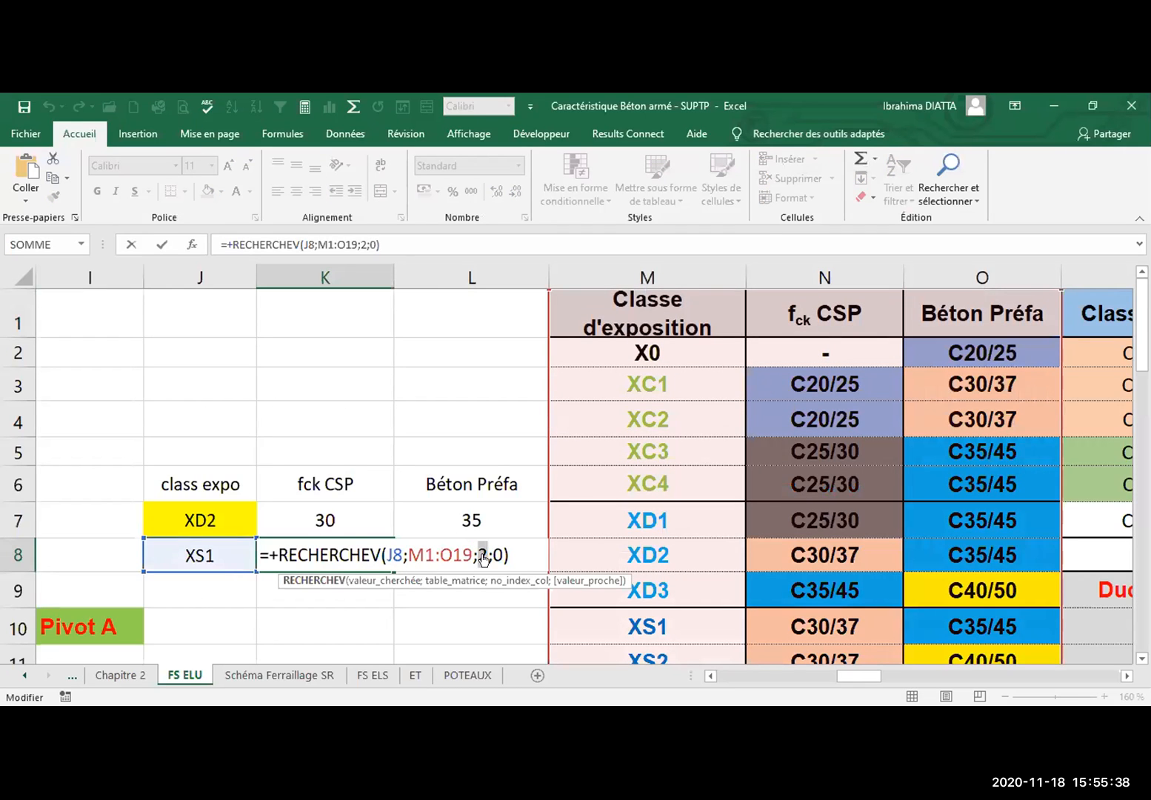
left_click(491, 554)
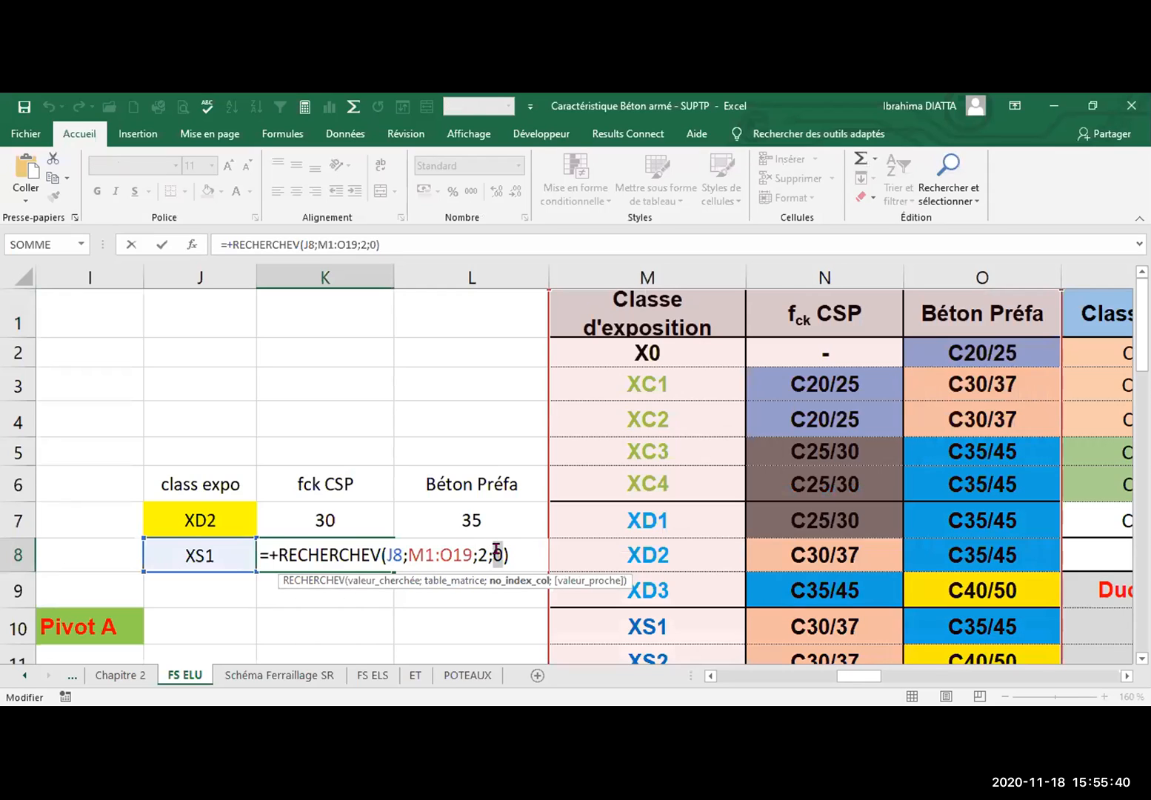
left_click(496, 554)
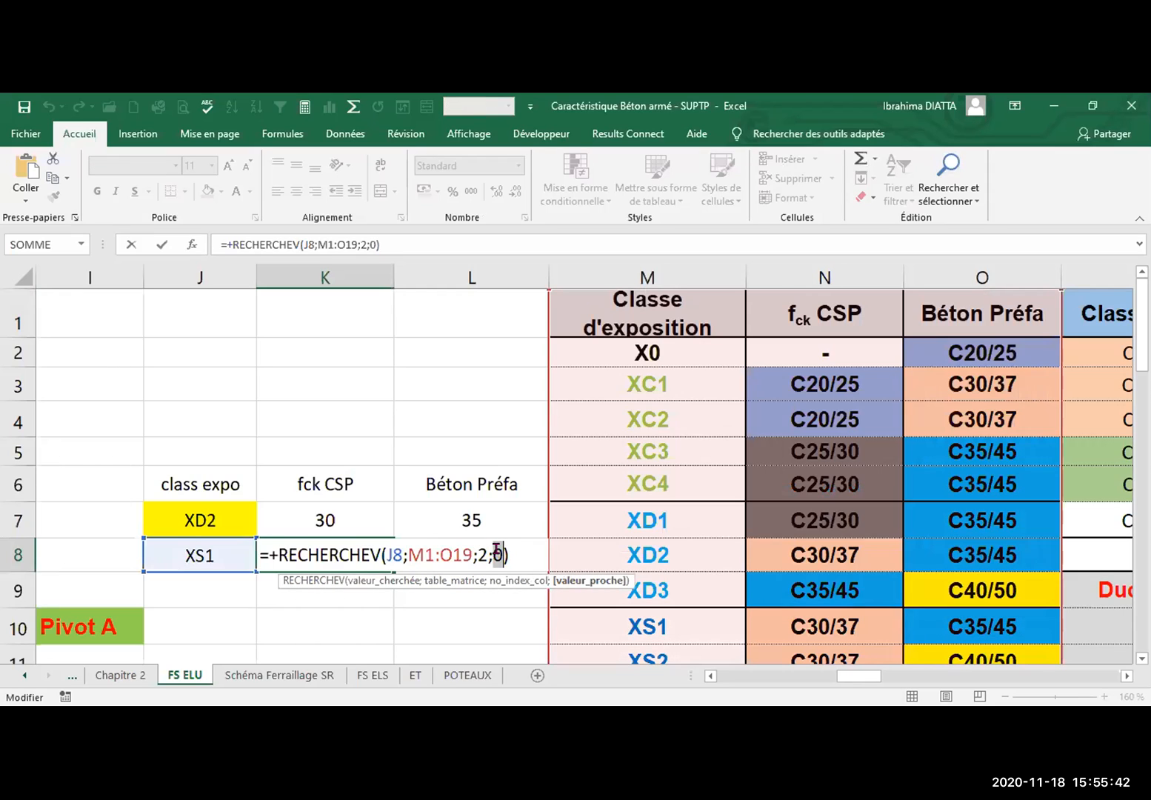
type("1")
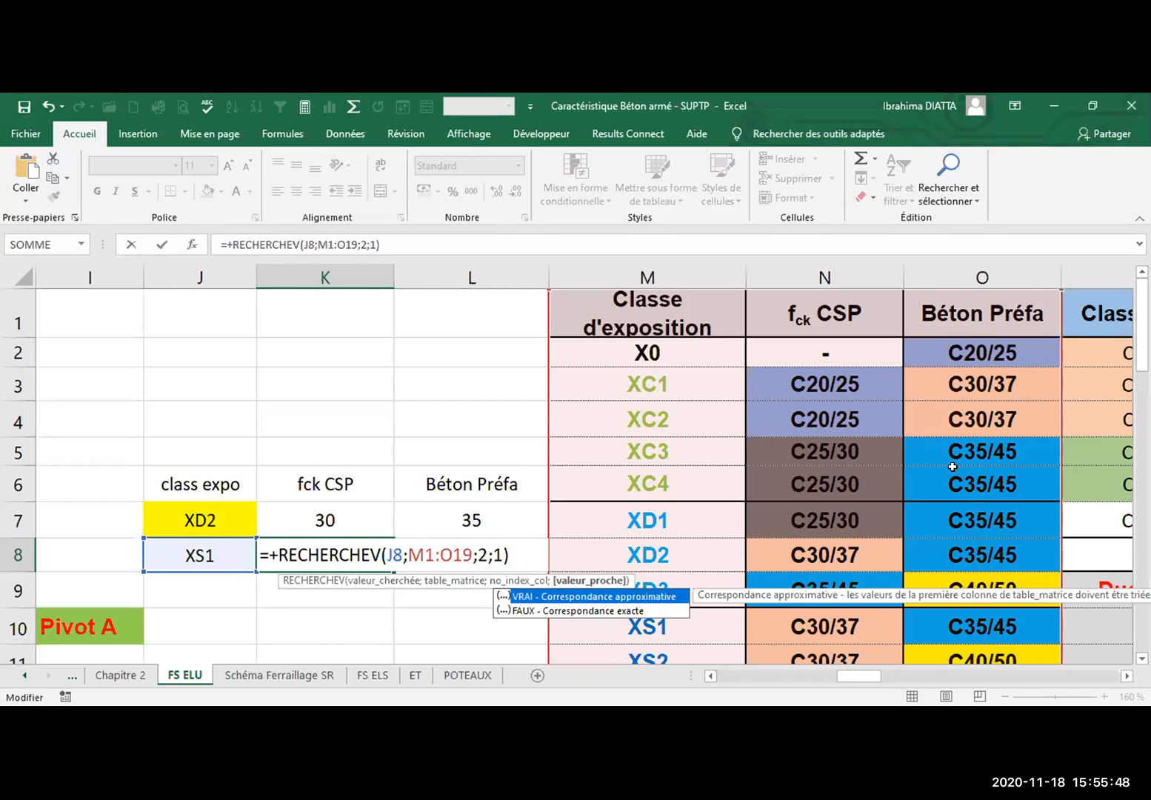
key("Return")
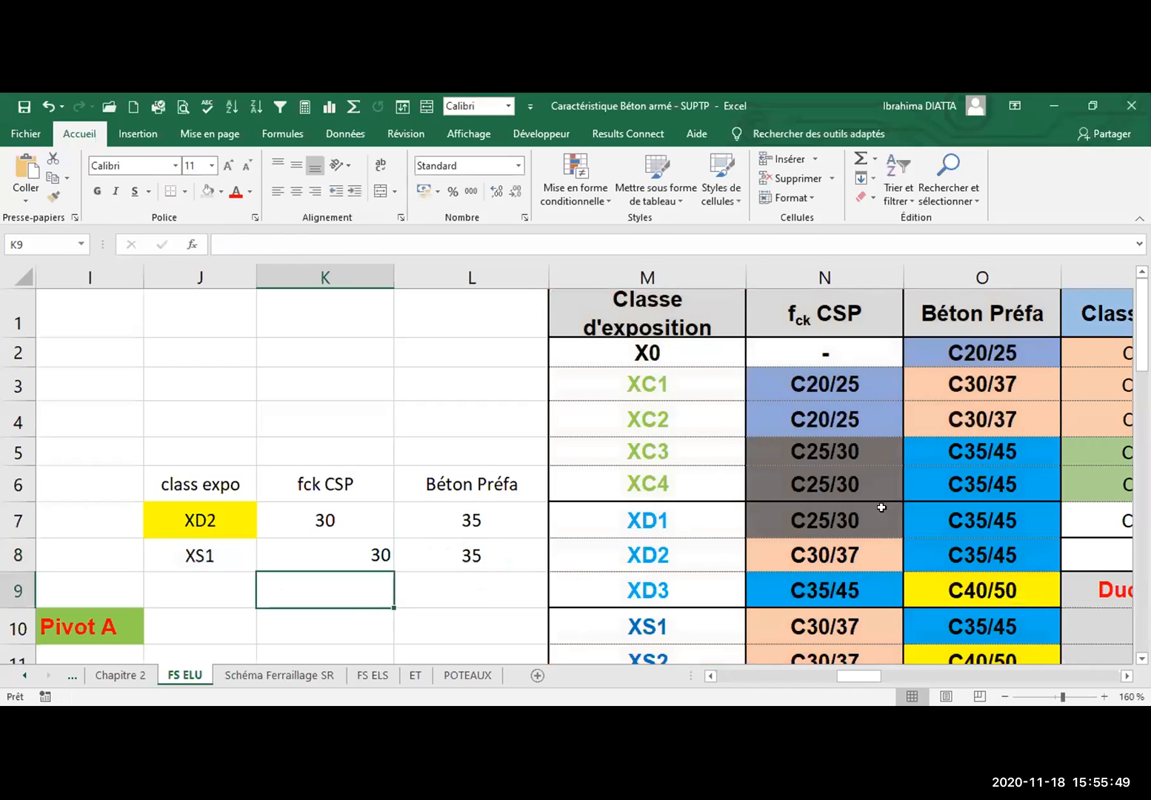
Try 2 as the valeur_proche argument of the RECHERCHEV formula in K8
left_click(340, 550)
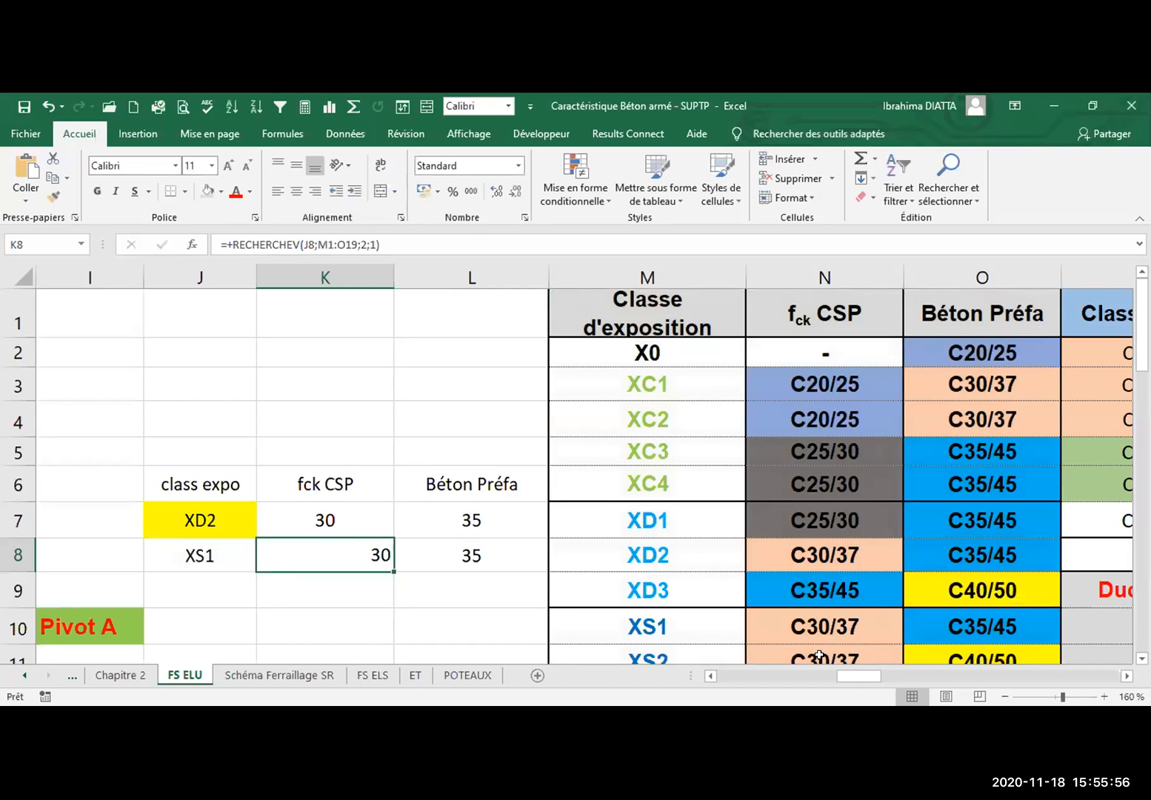
double_click(368, 548)
double_click(498, 554)
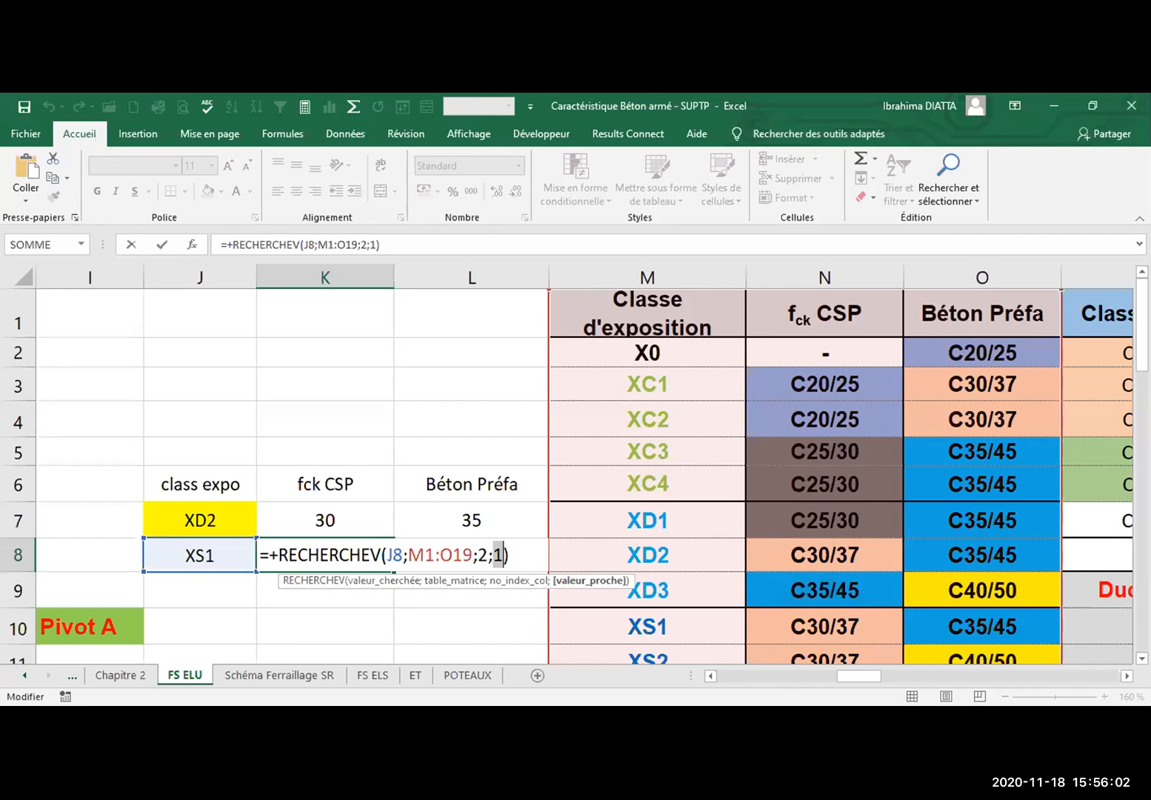
scroll(600, 550, "down", 2)
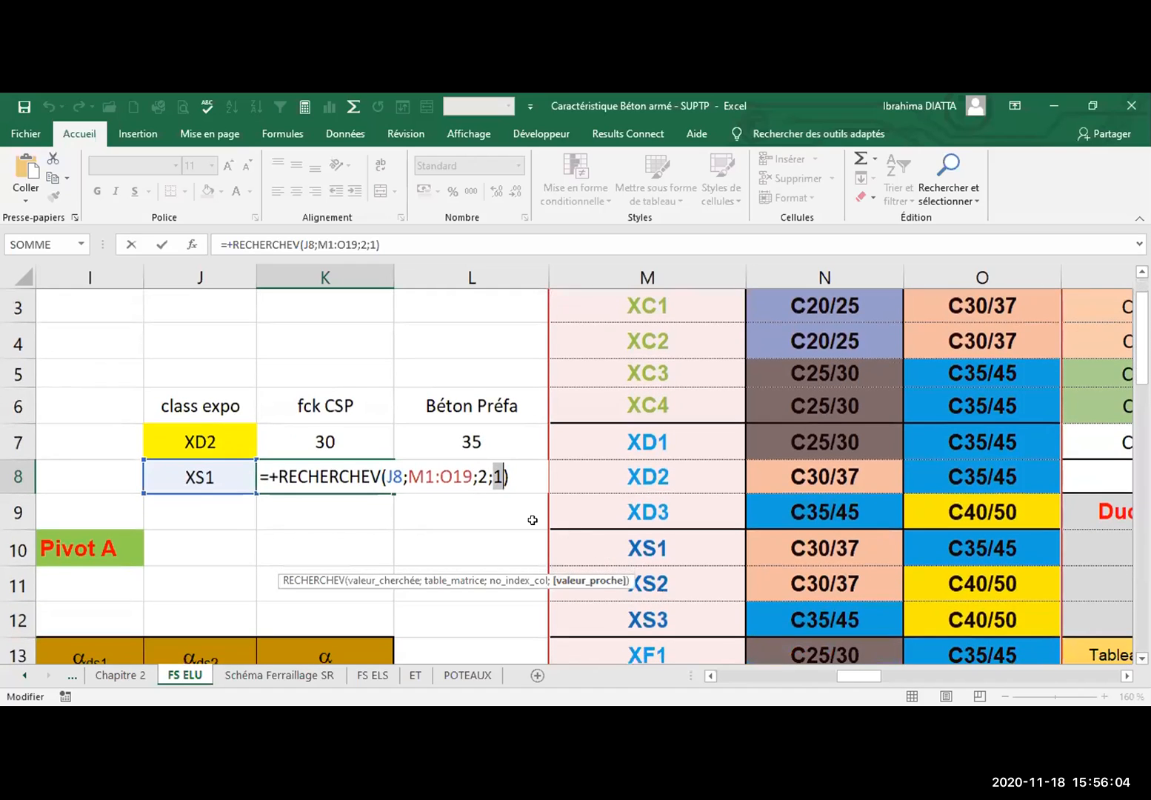
type("2")
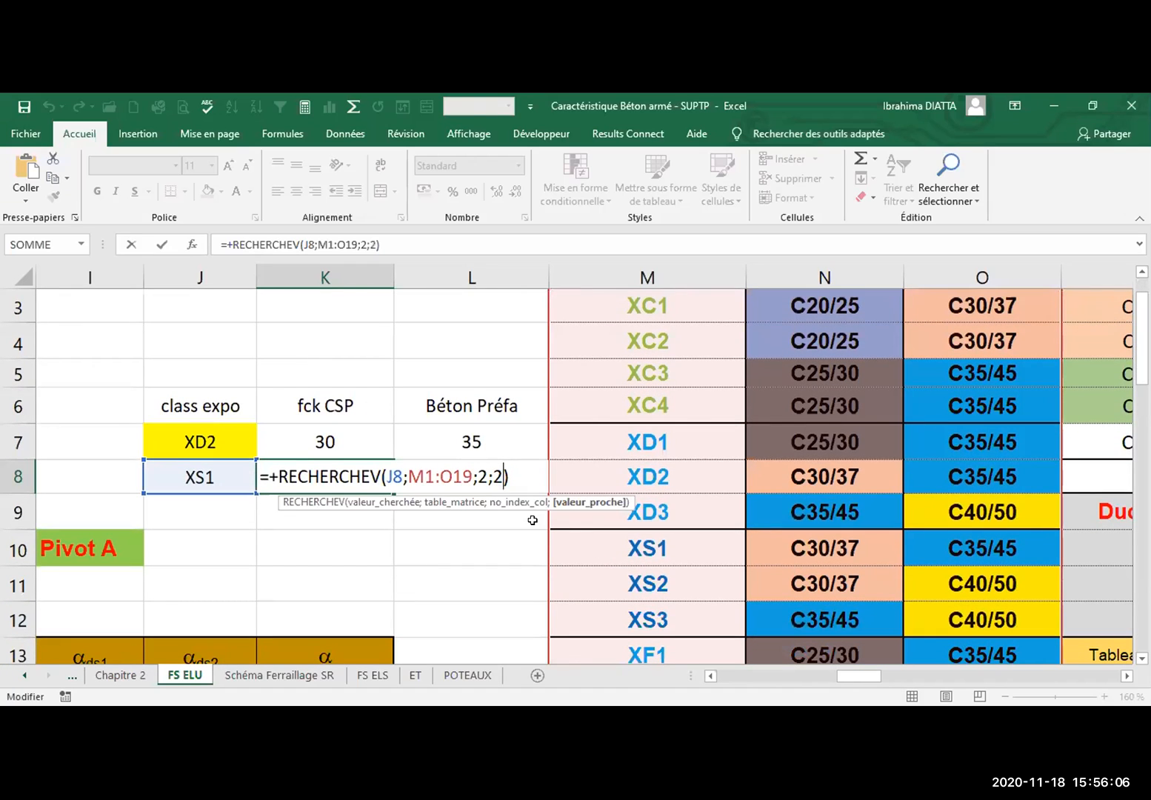
key("Return")
Set the valeur_proche argument in K8 back to 0
double_click(374, 472)
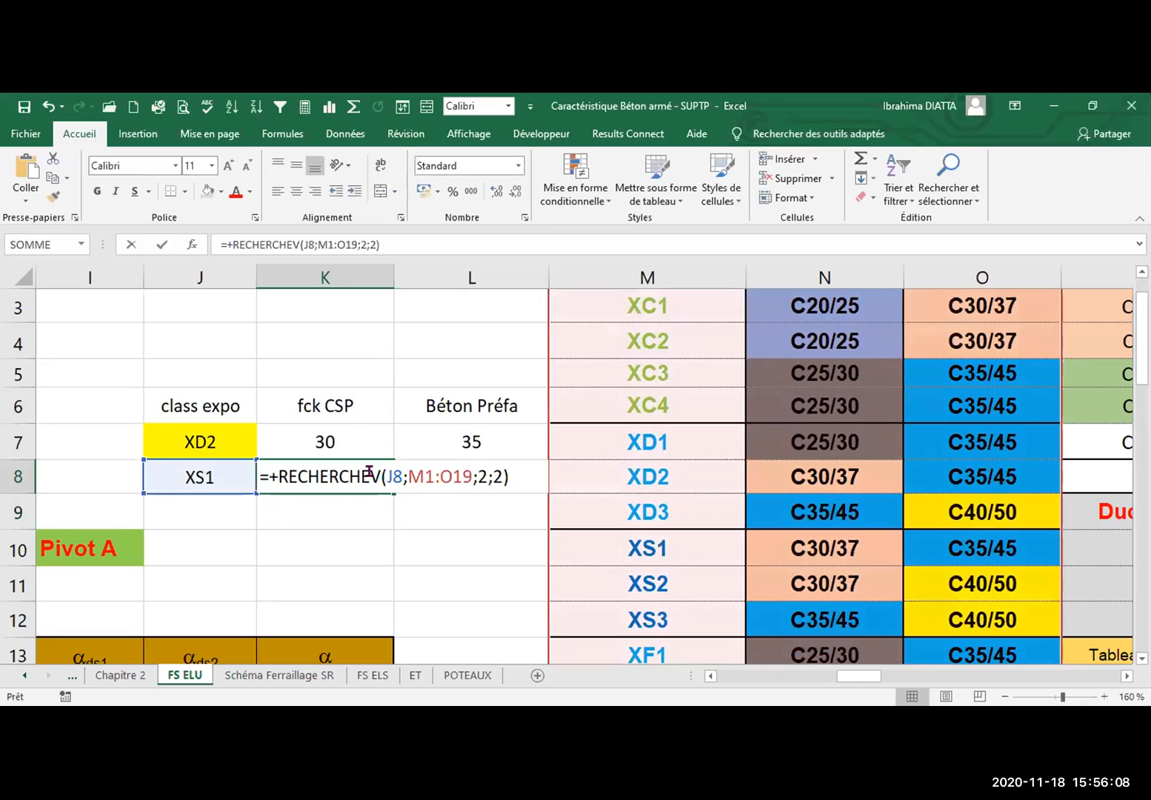
double_click(496, 476)
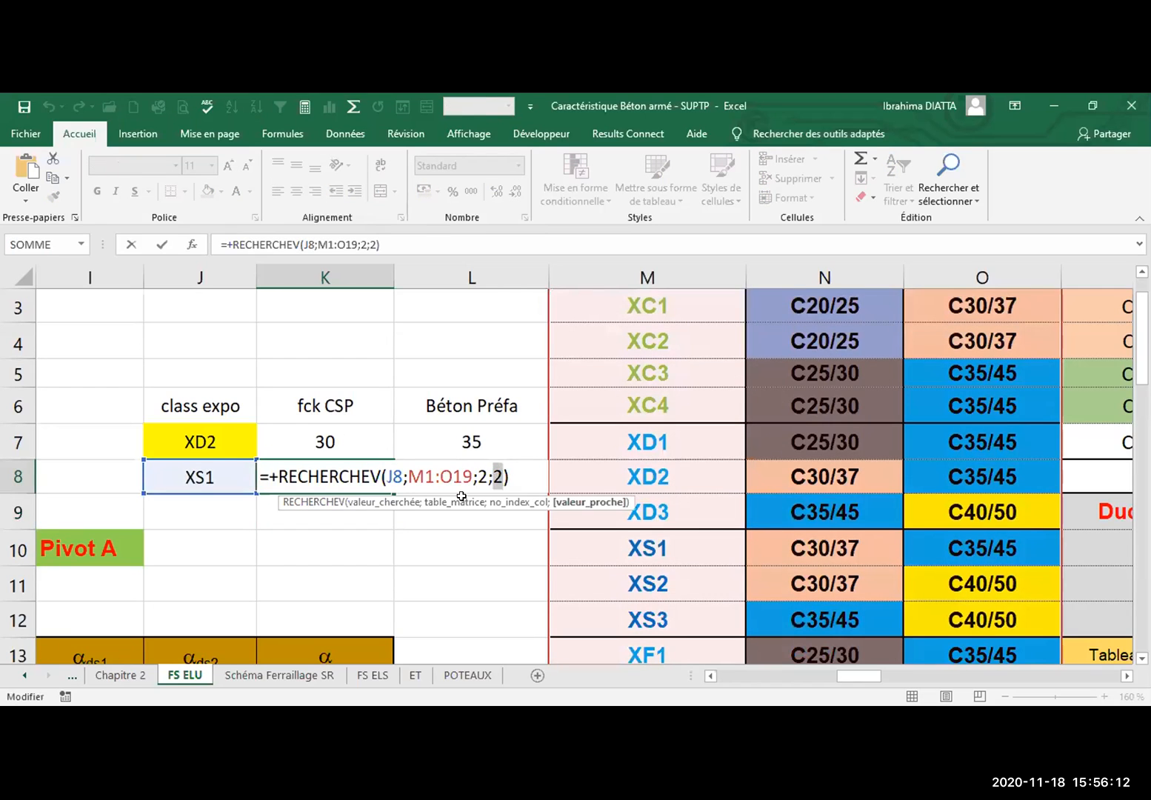
key("Return")
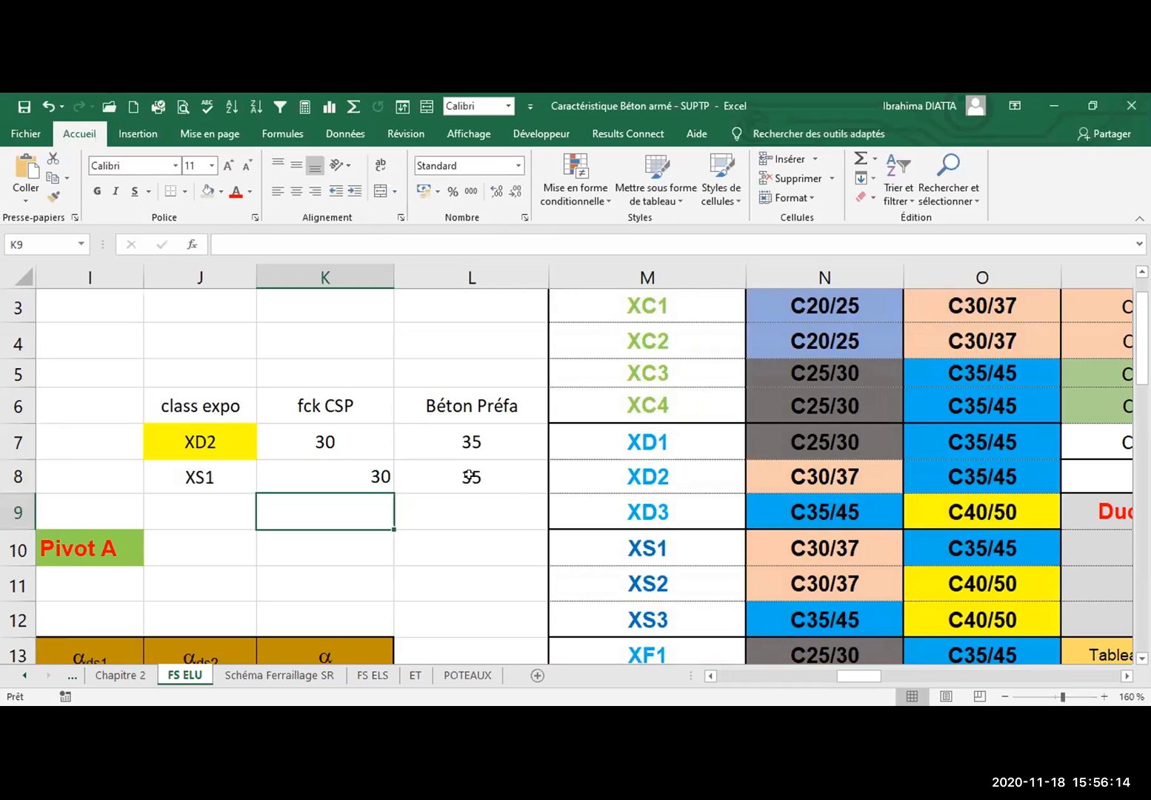
Test the K8 lookup formula with -1 as its valeur_proche argument
left_click(372, 476)
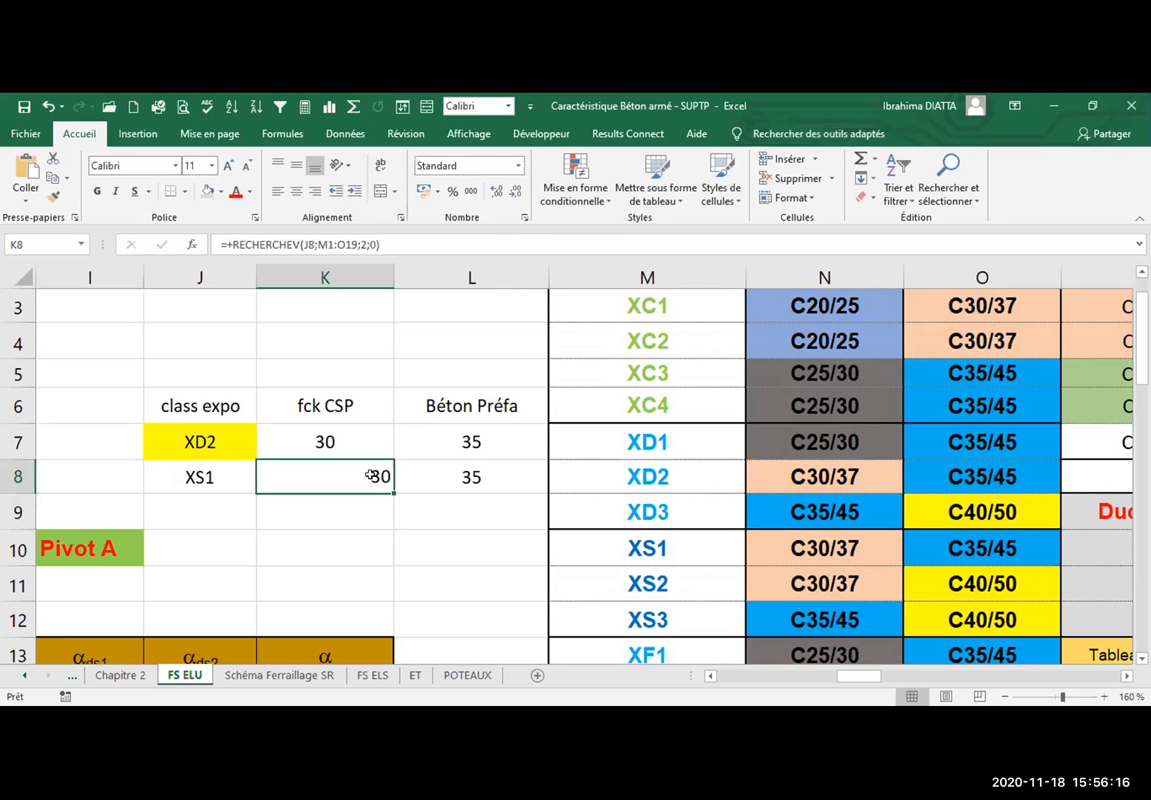
left_click(371, 244)
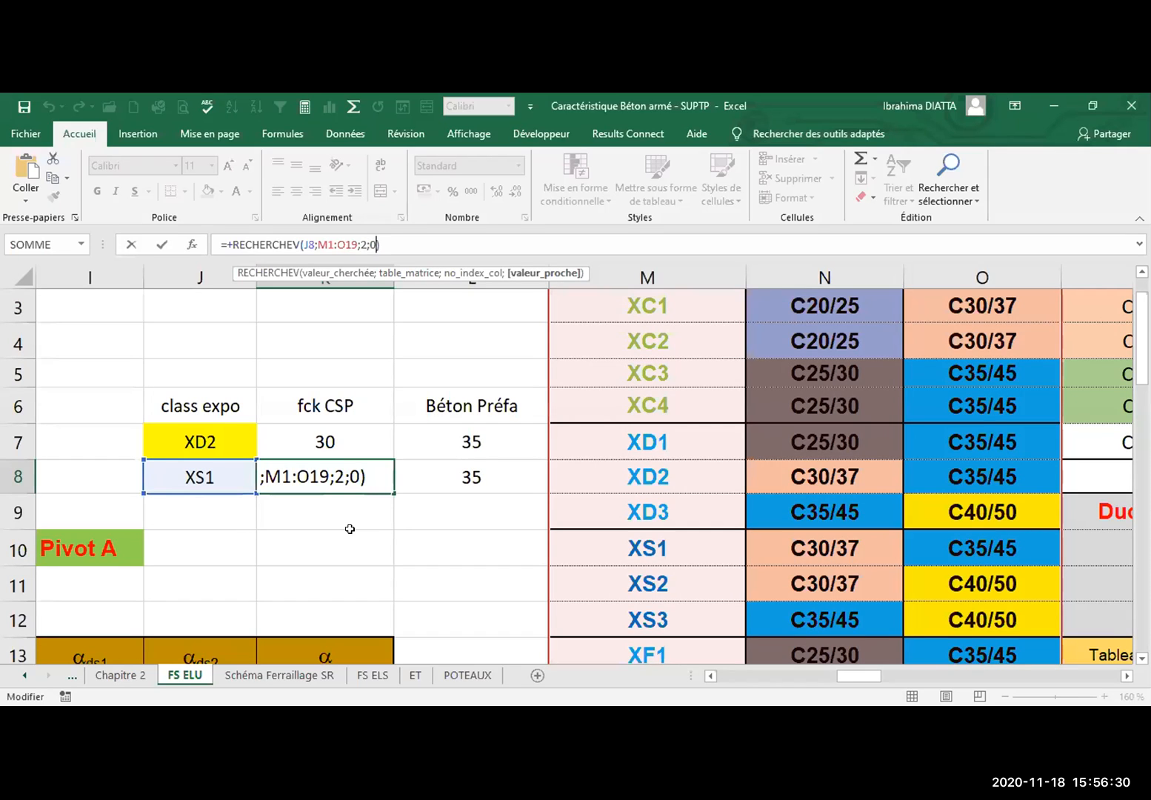
left_click(351, 477)
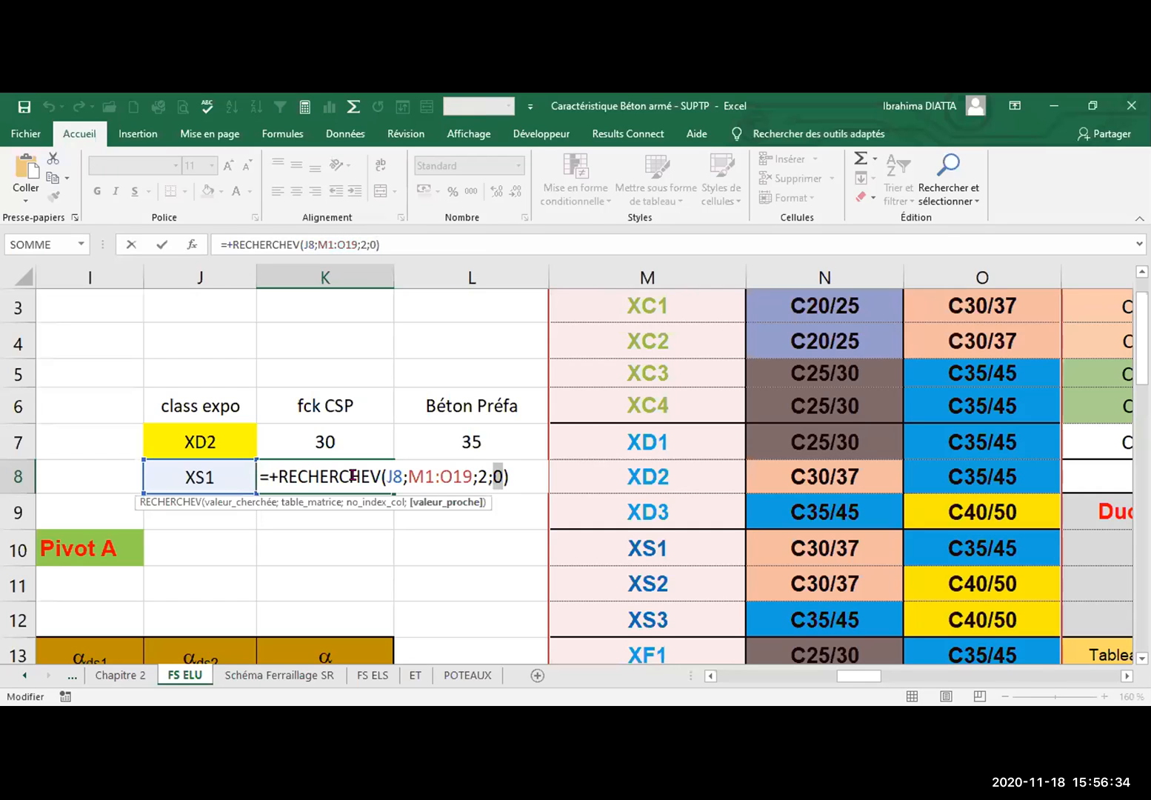
type("-1")
key("Return")
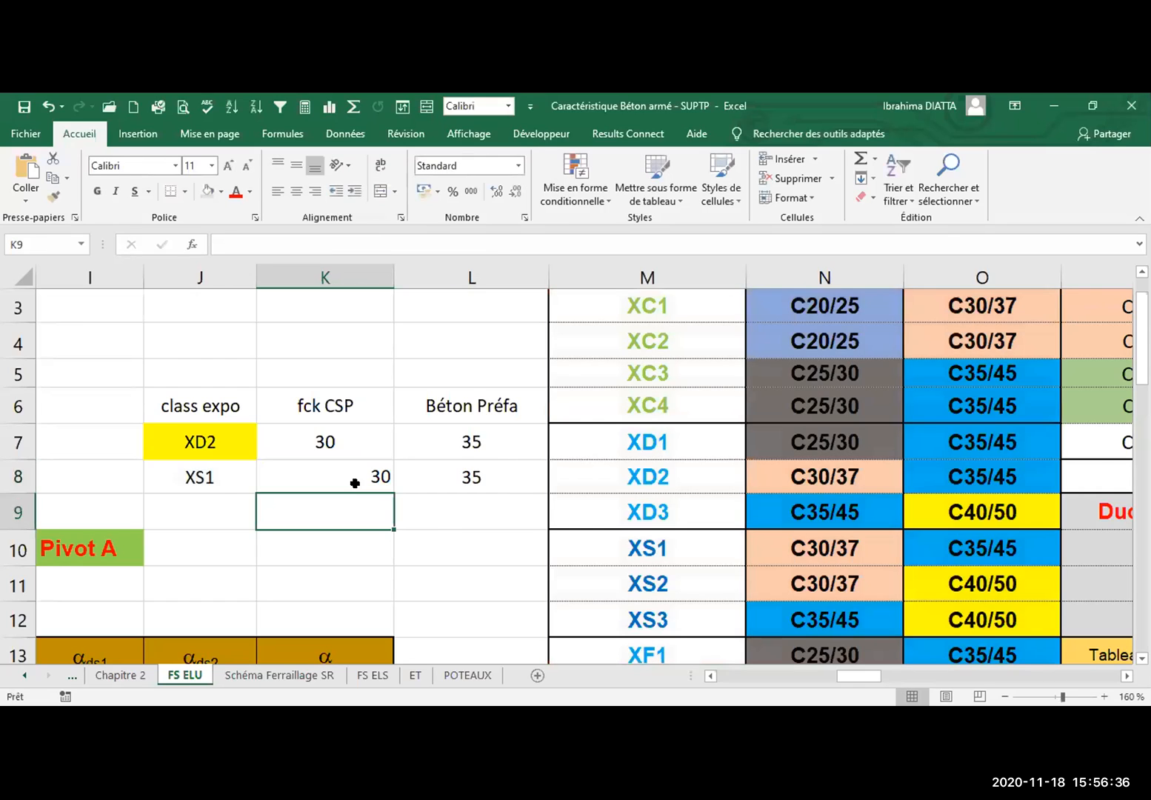
Replace the -1 at the end of the K8 lookup formula with 2
double_click(352, 478)
left_click_drag(490, 474, 501, 473)
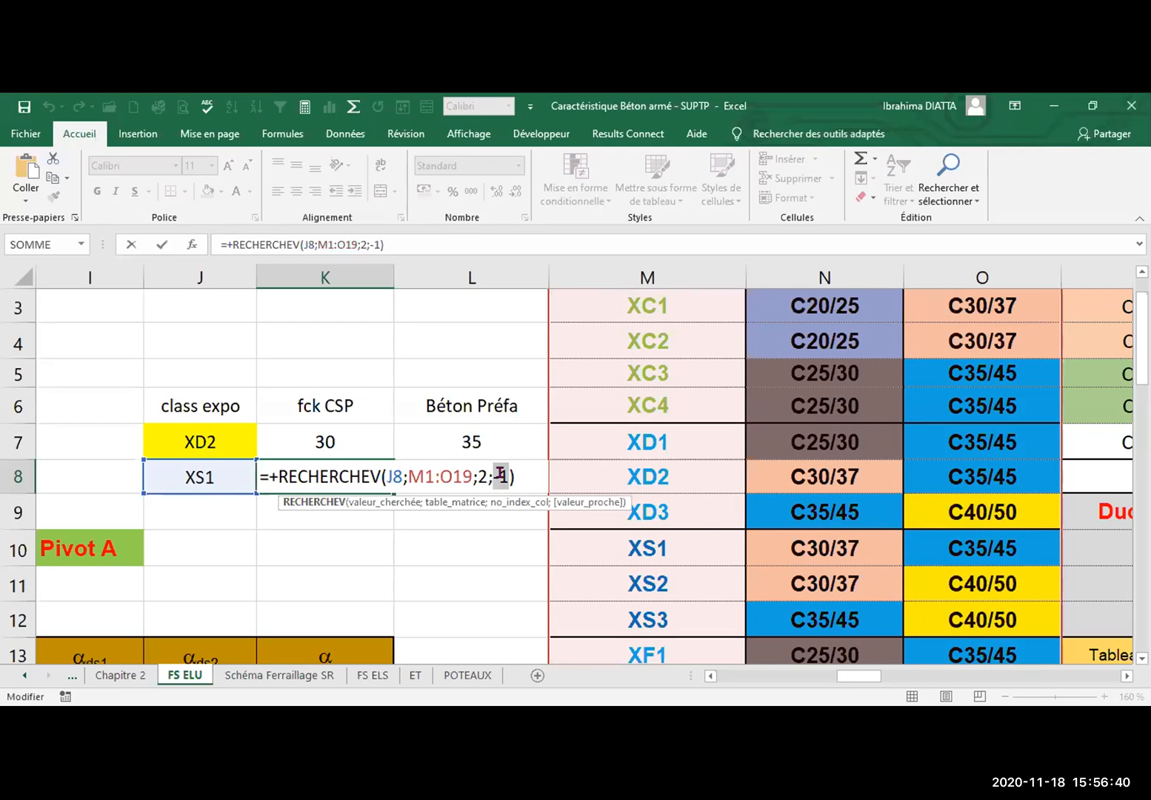
key("Delete")
key("Return")
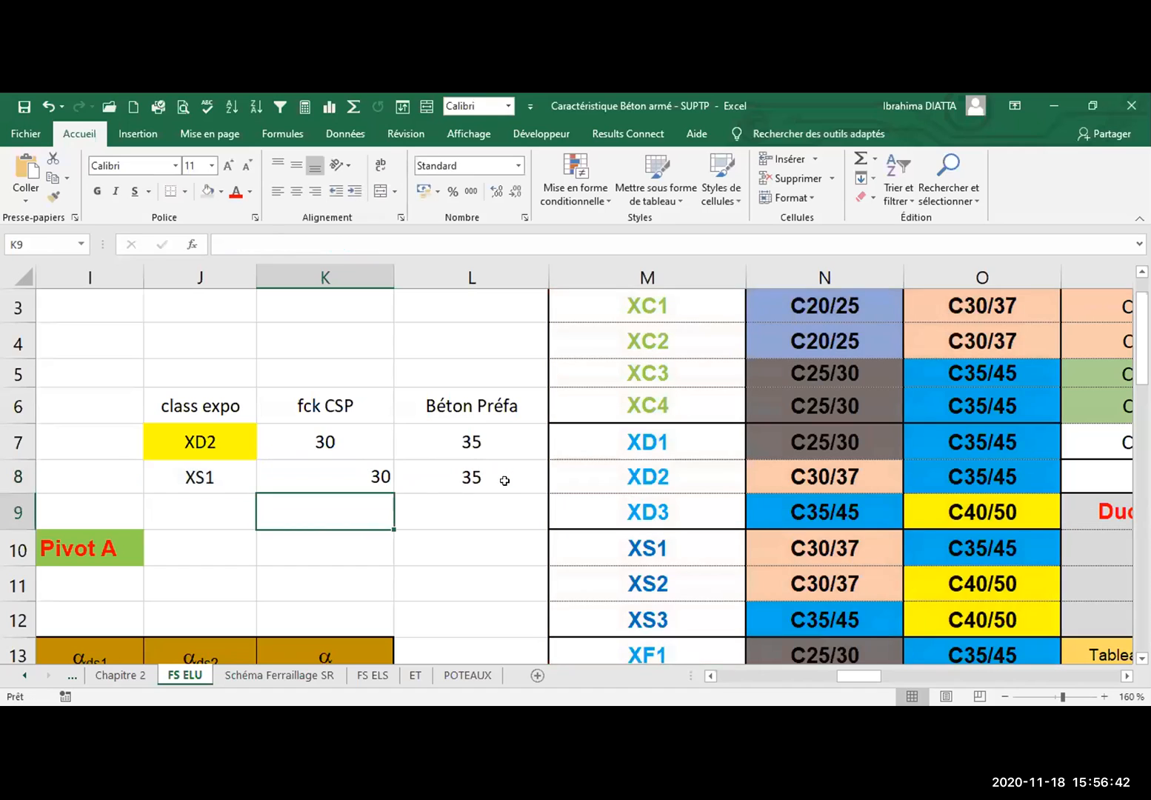
Test the K8 lookup formula with 3 as its valeur_proche argument
double_click(366, 472)
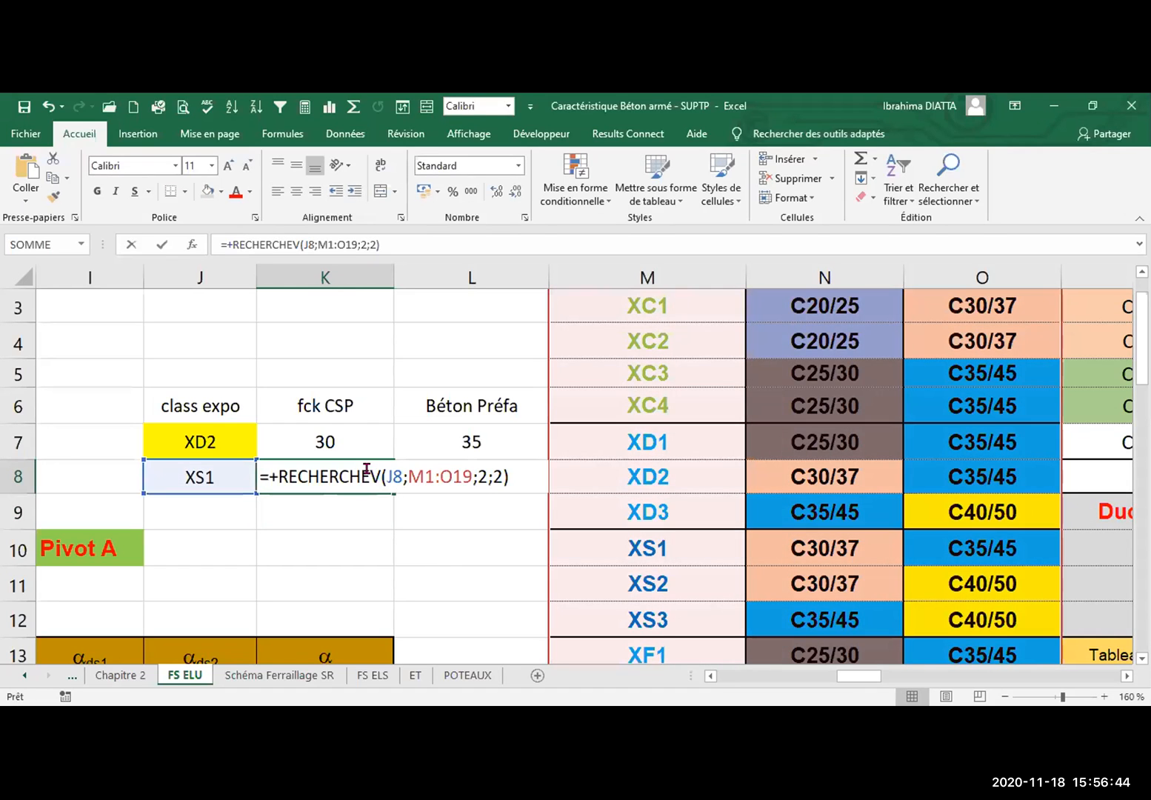
left_click_drag(491, 475, 498, 476)
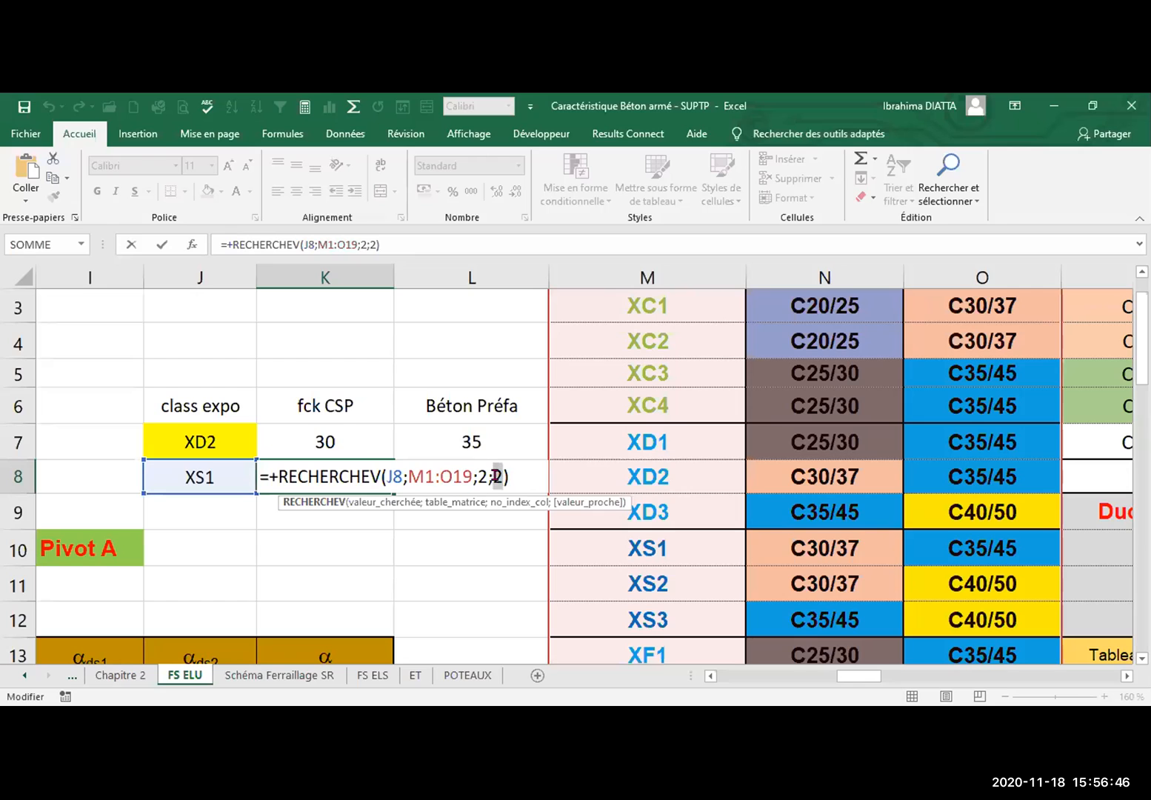
key("Return")
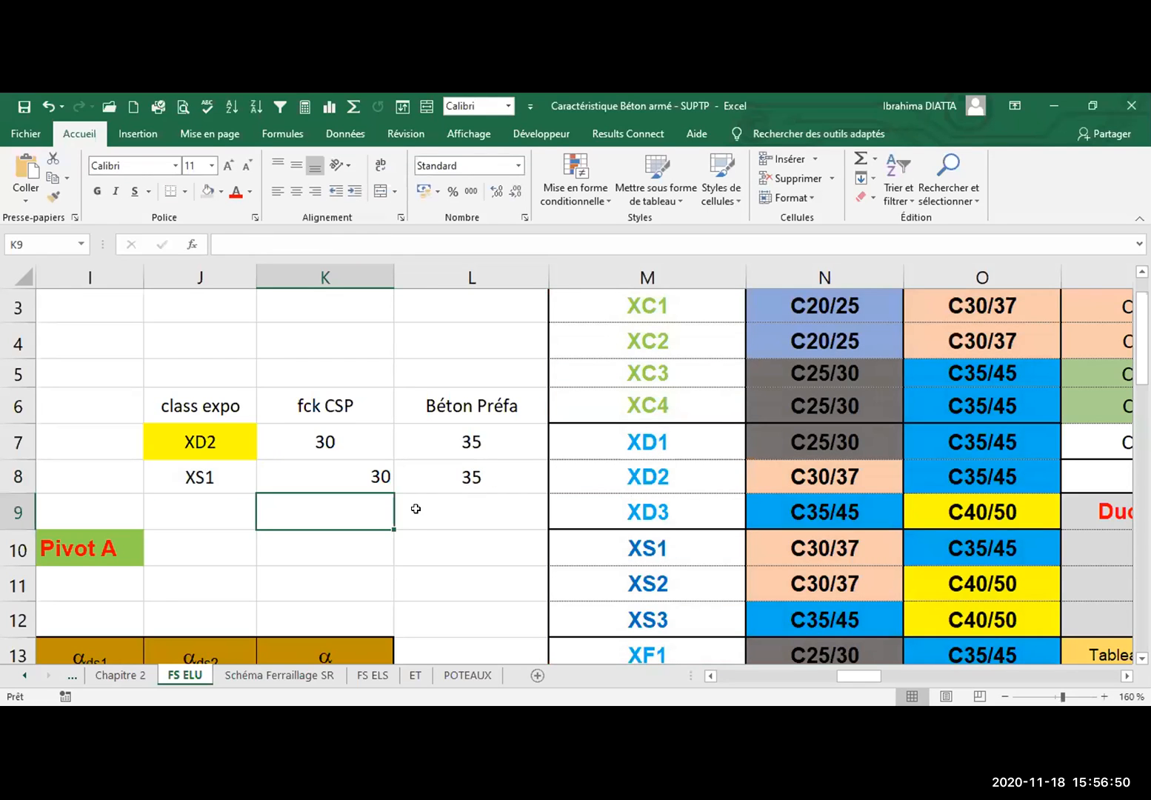
Restore exact matching in the K8 RECHERCHEV formula by setting its valeur_proche argument to 0
double_click(376, 475)
double_click(492, 476)
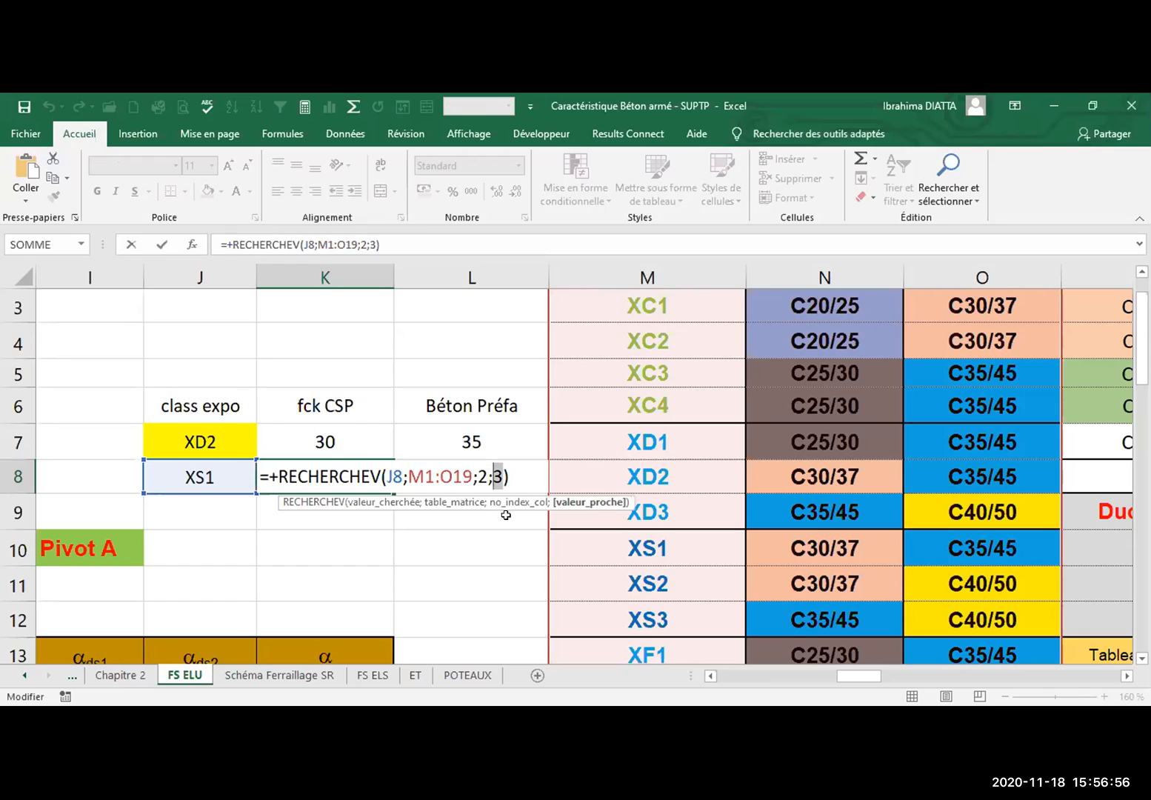
key("Return")
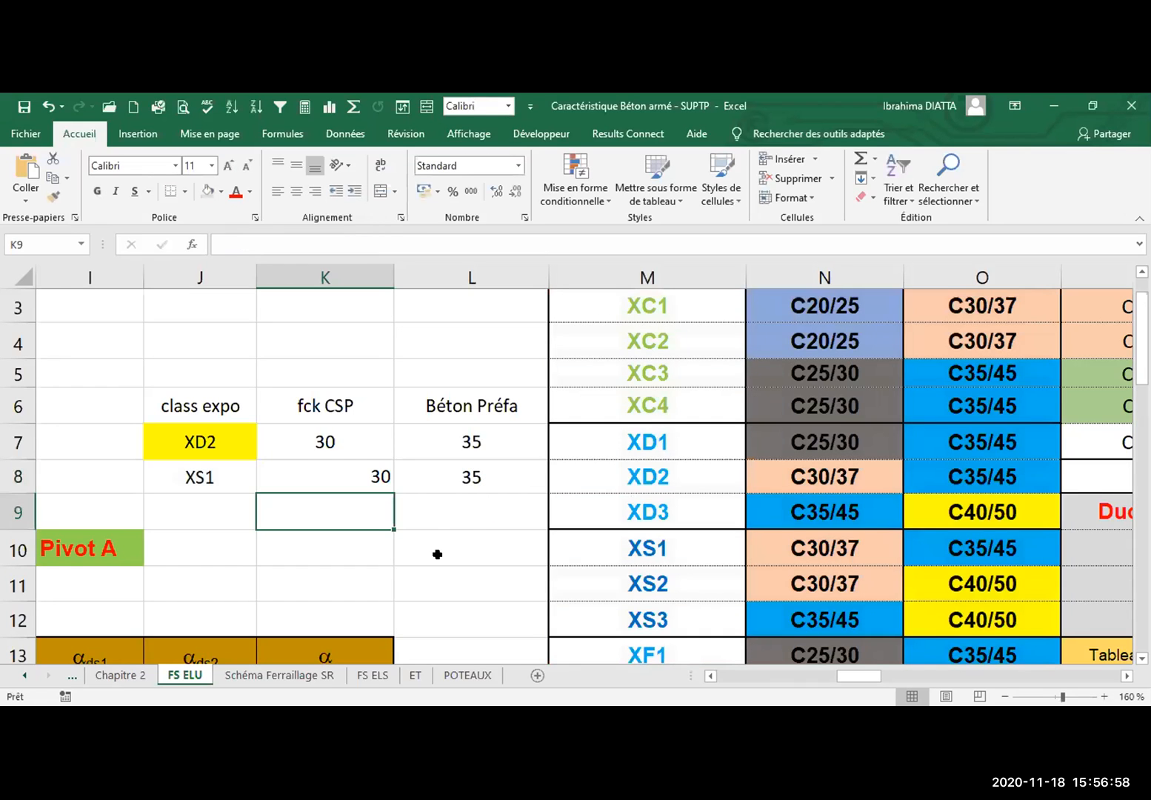
Copy the formatting of K7:L7 onto the row 8 results in K8:L8
left_click(437, 552)
left_click(358, 454)
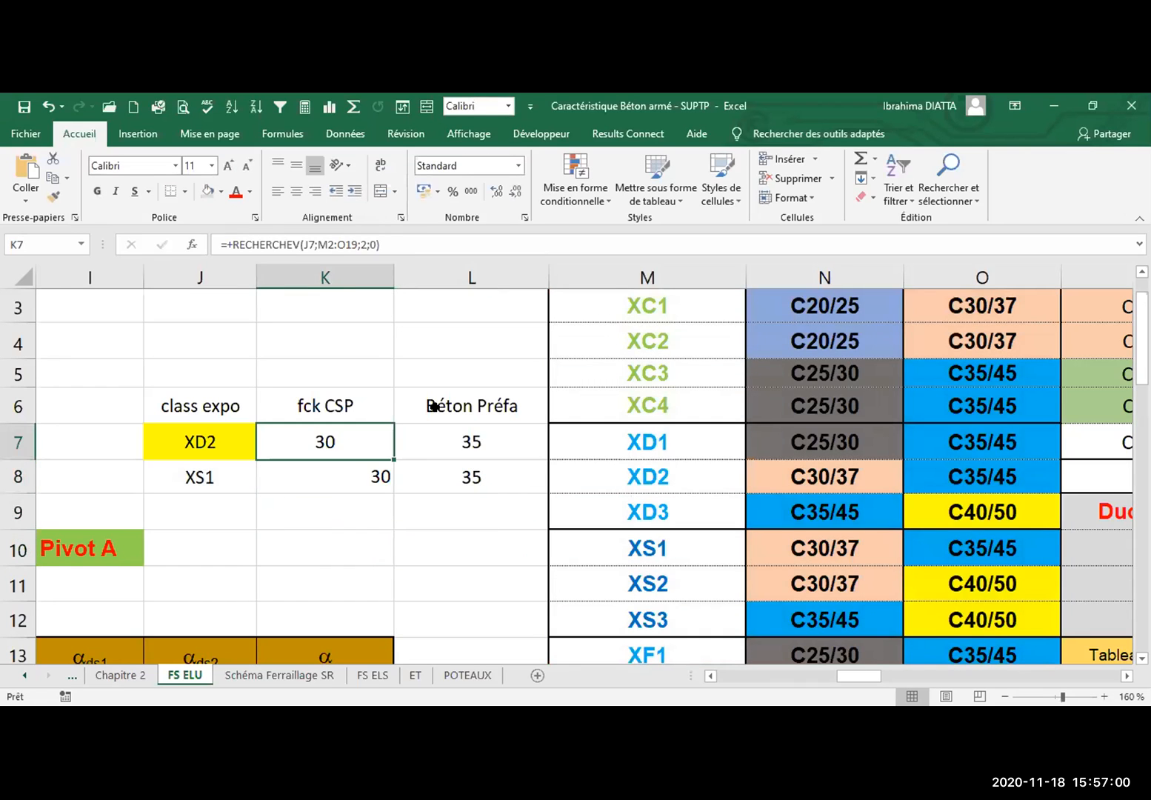
left_click(465, 437, "shift")
left_click(54, 197)
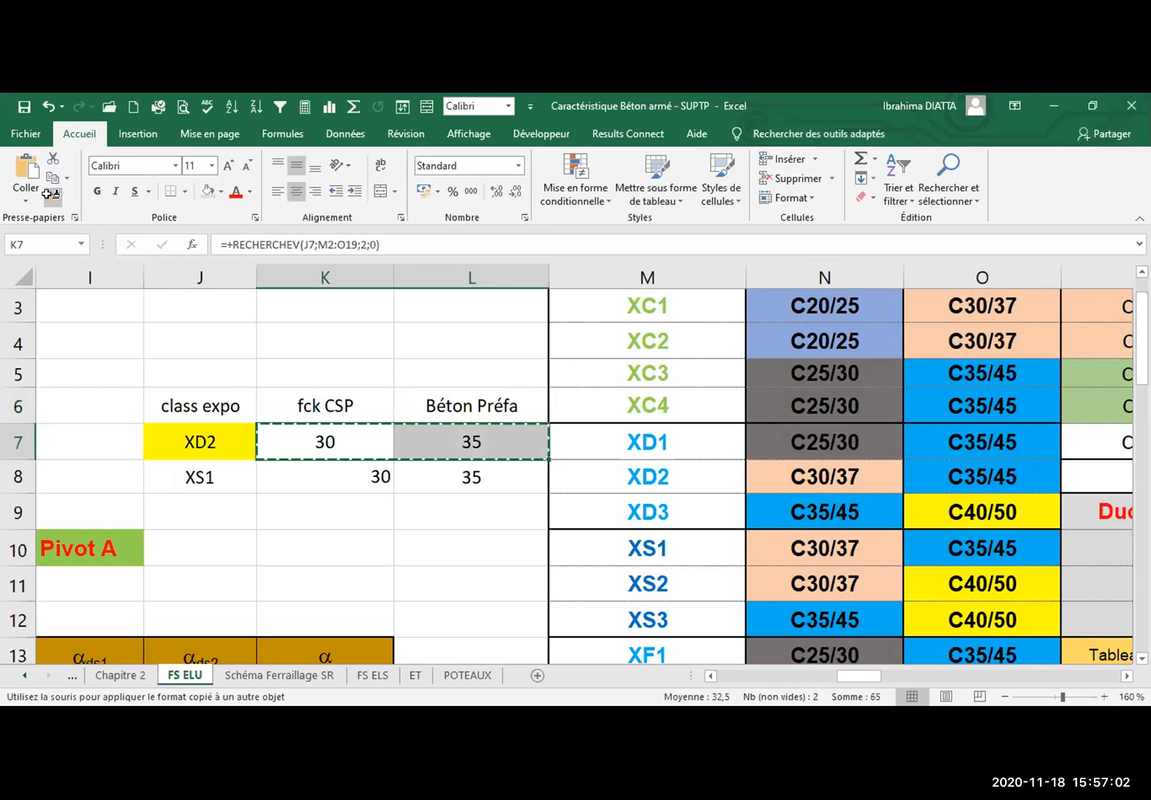
left_click(341, 464)
left_click(398, 514)
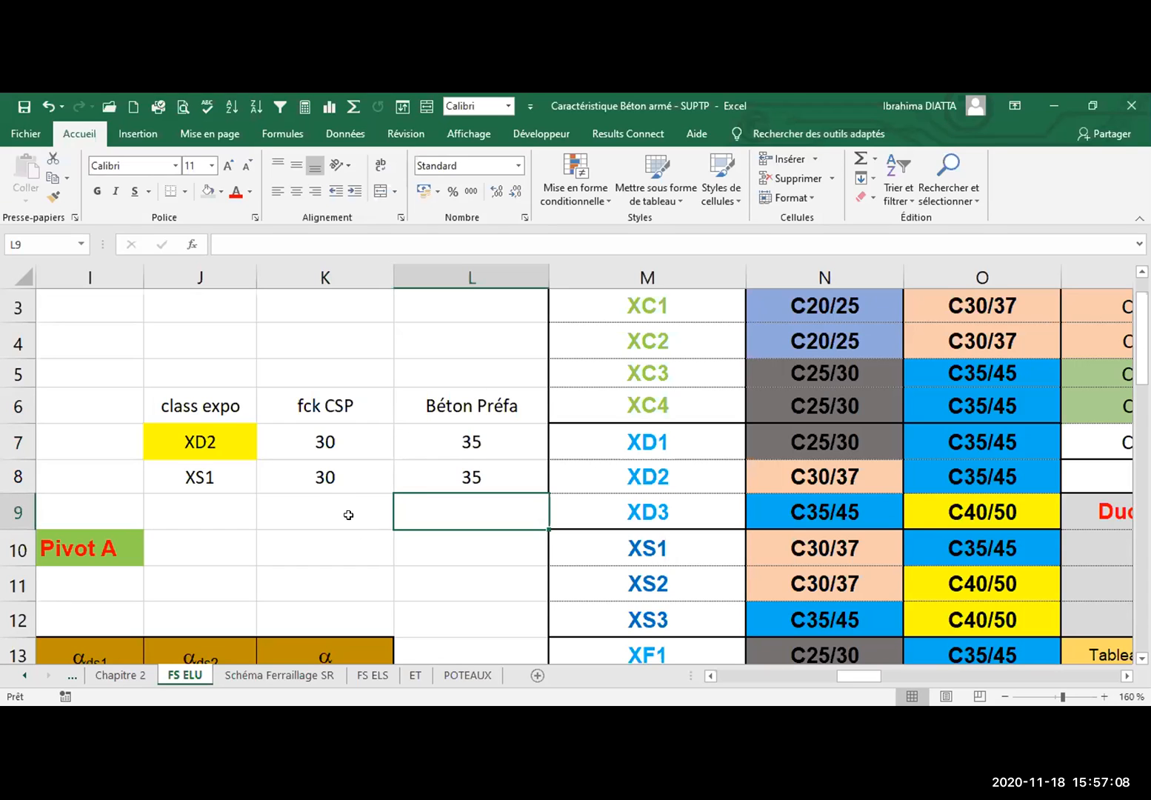
left_click(346, 477)
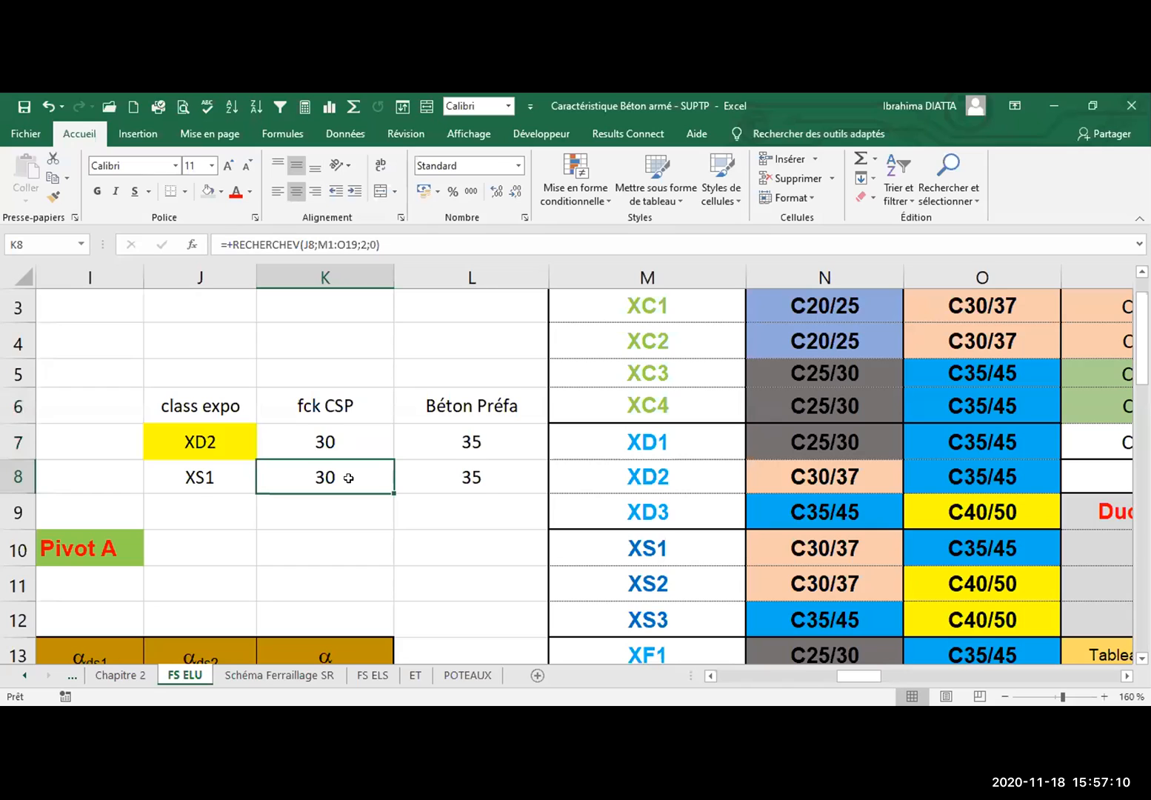
left_click(330, 529)
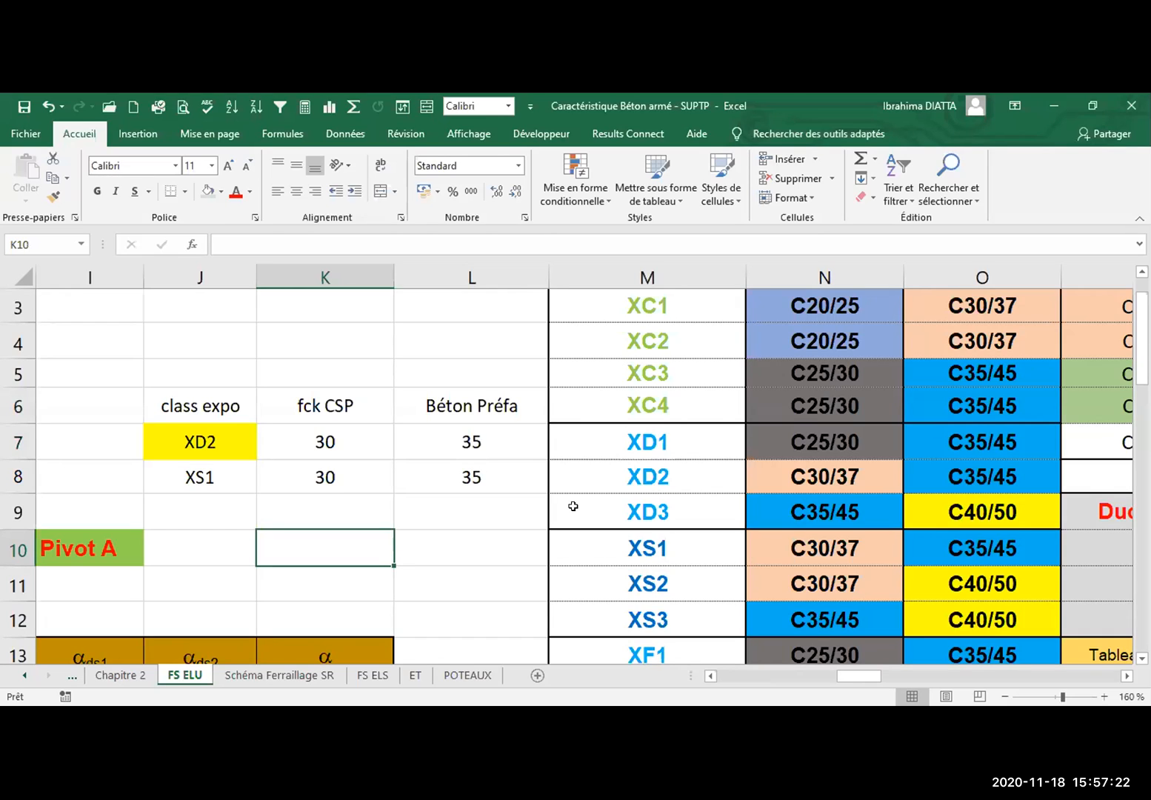
left_click(311, 479)
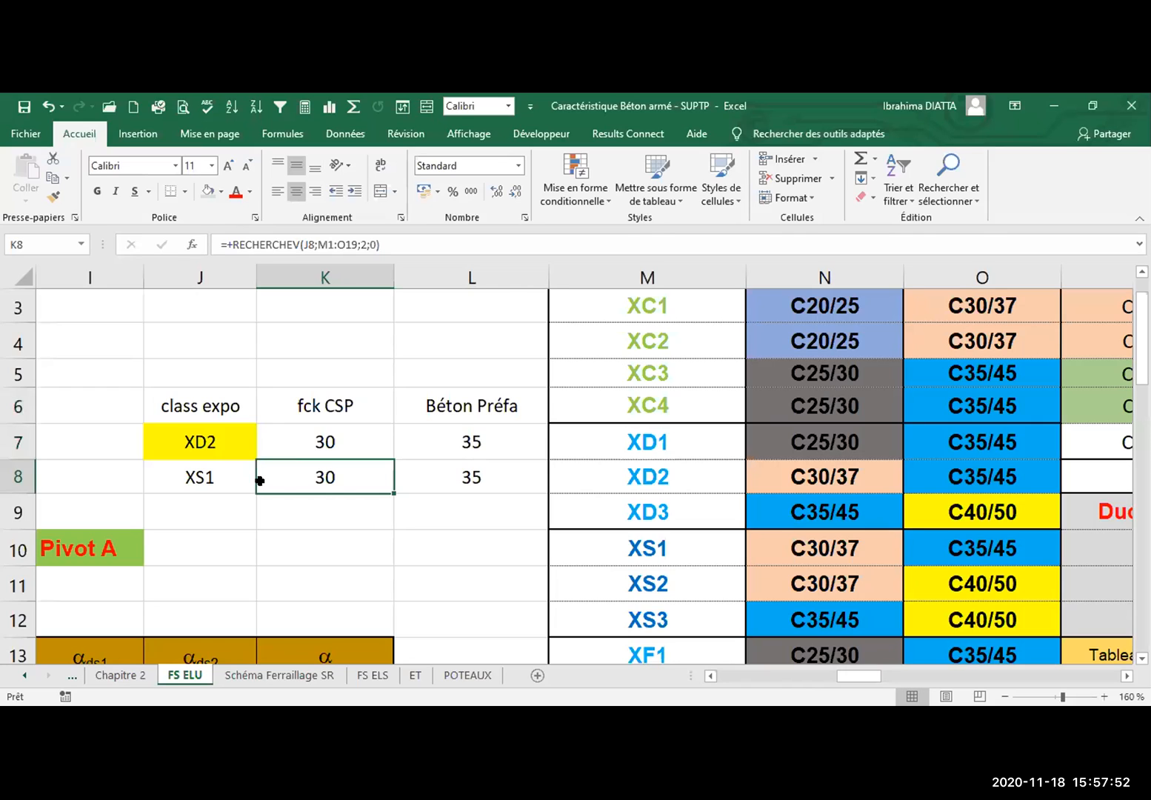
left_click(647, 549)
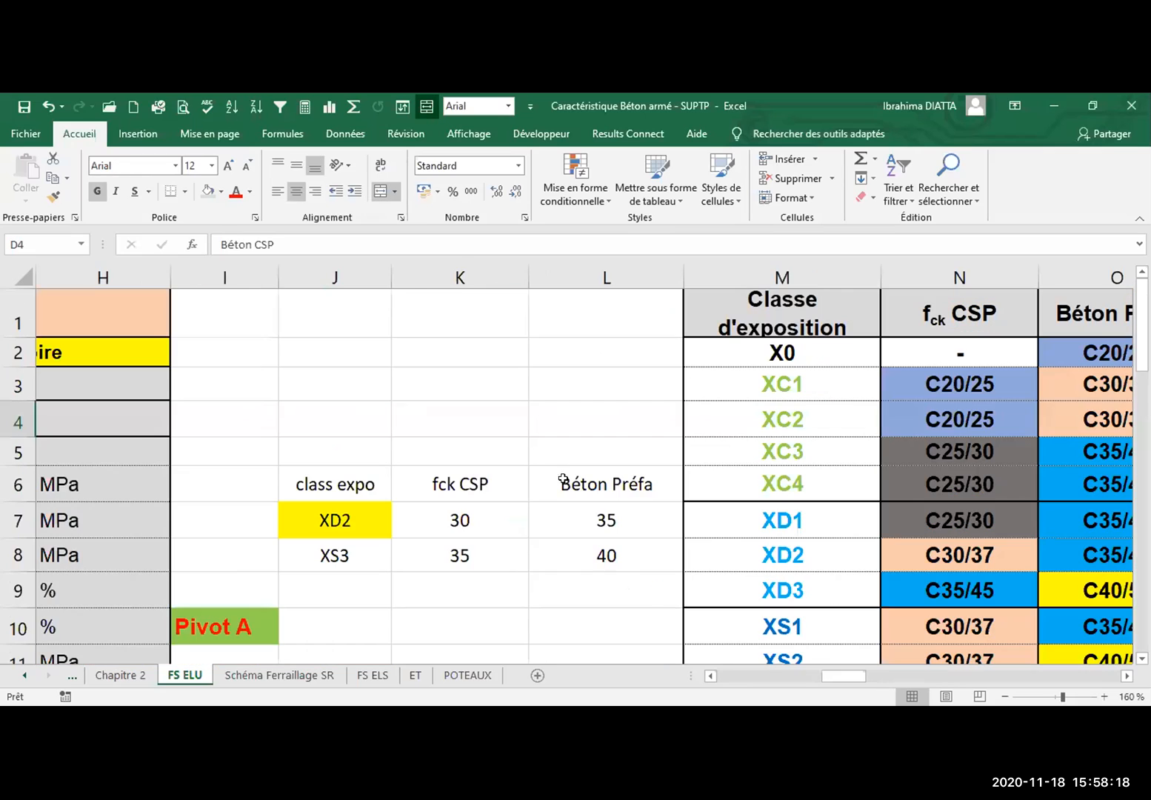
Change the header in N1 to fck,CSP, keeping everything after the f as a subscript
double_click(305, 330)
type(",CSP")
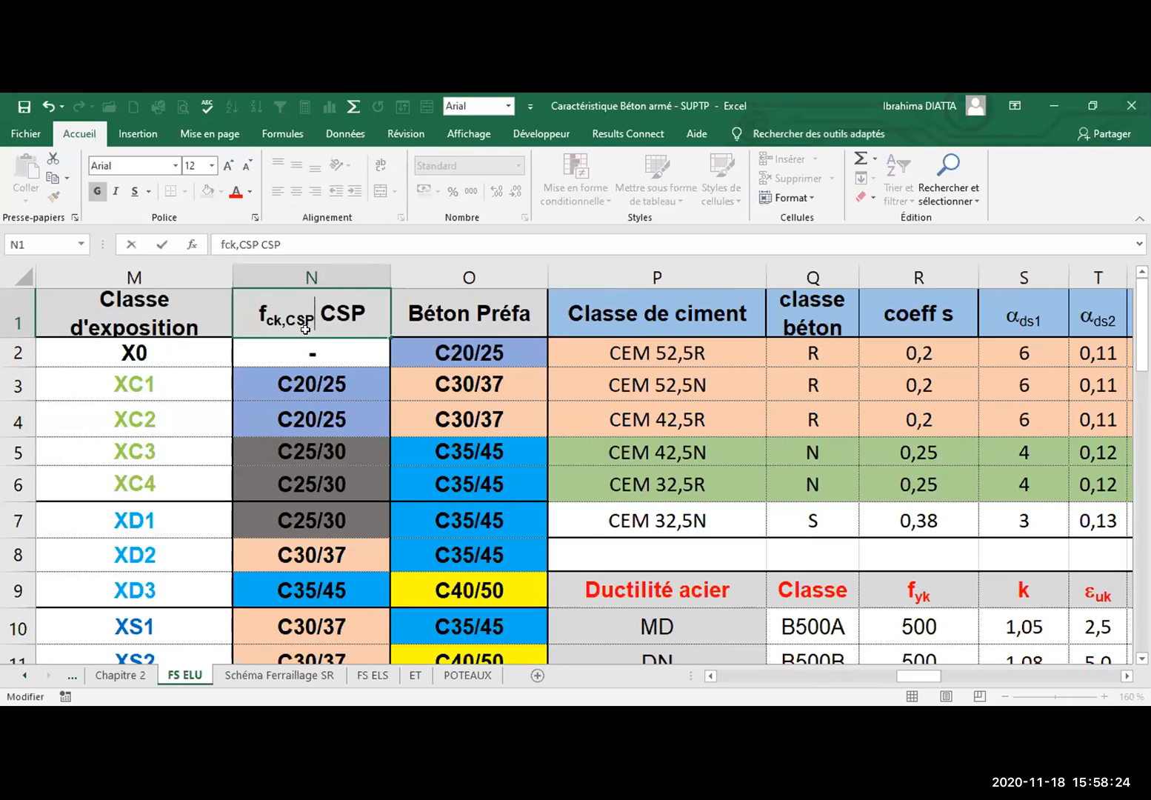
key("Delete")
key("Delete")
key("Delete")
key("Delete")
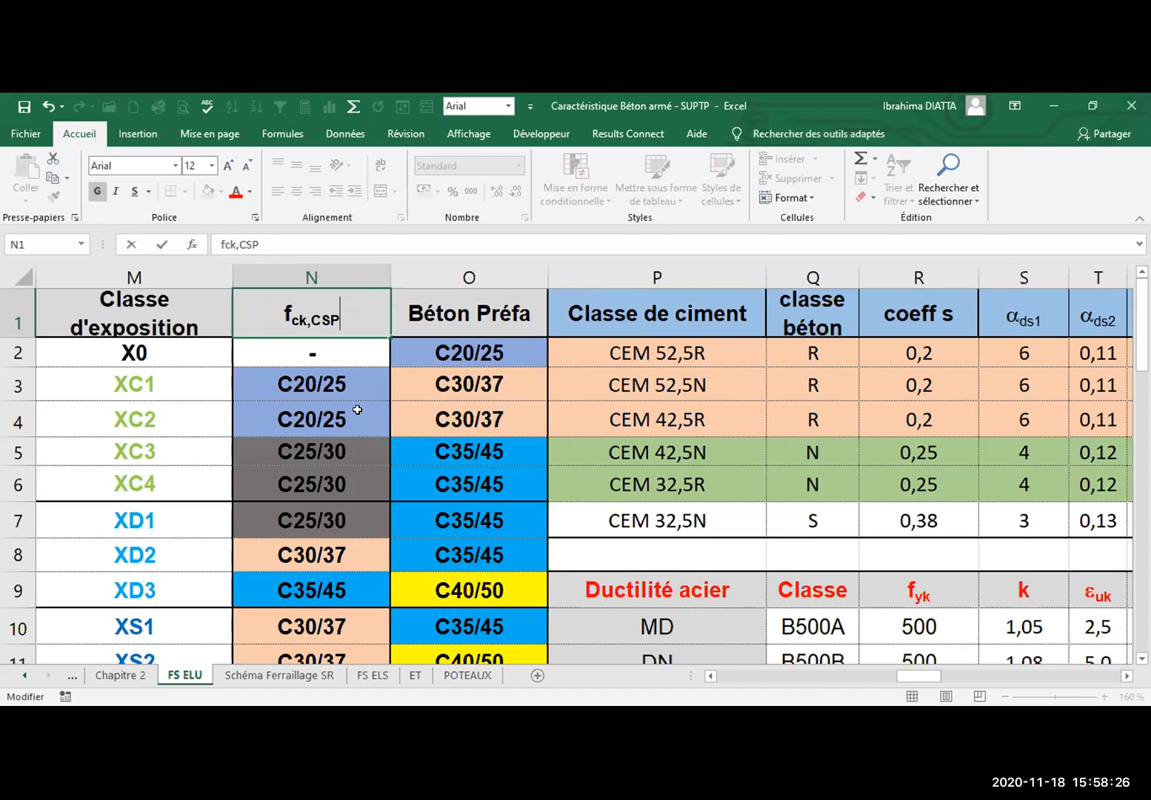
Replace the O1 header with fck,préfa, reusing the text copied from the N1 header
left_click_drag(282, 238, 188, 226)
key("ctrl+c")
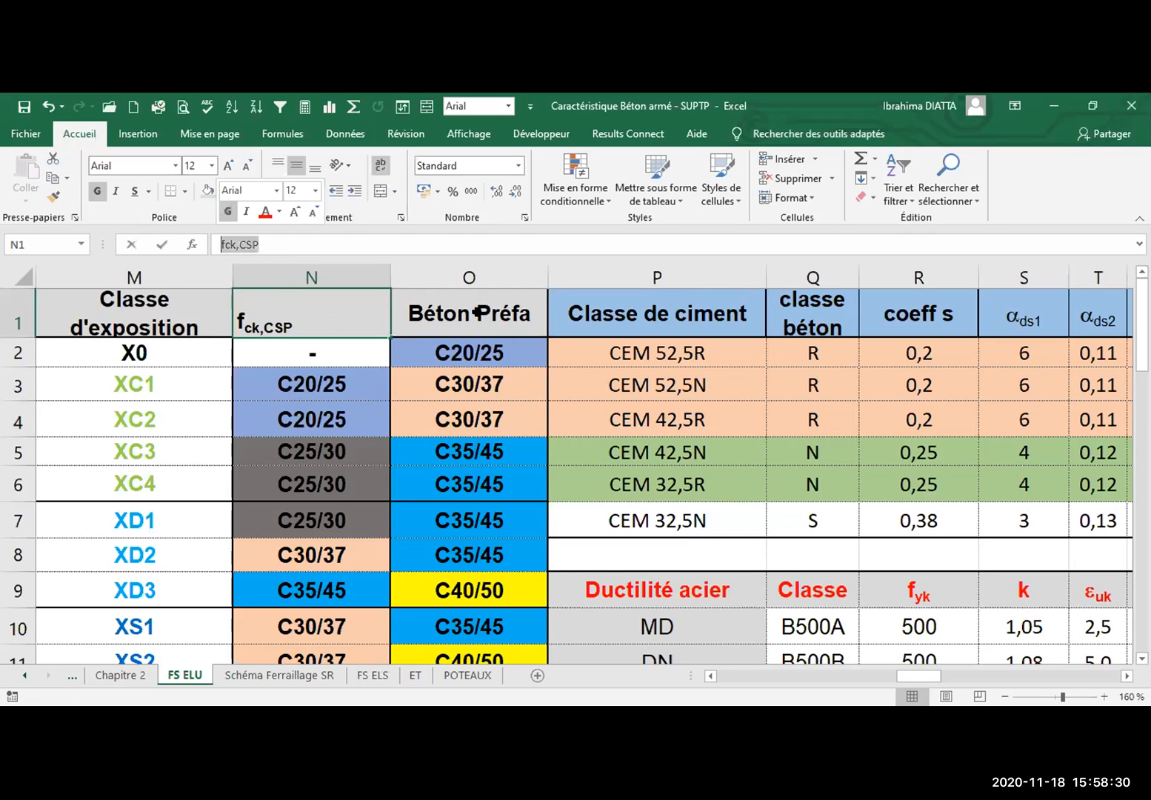
double_click(521, 323)
left_click_drag(522, 323, 31, 171)
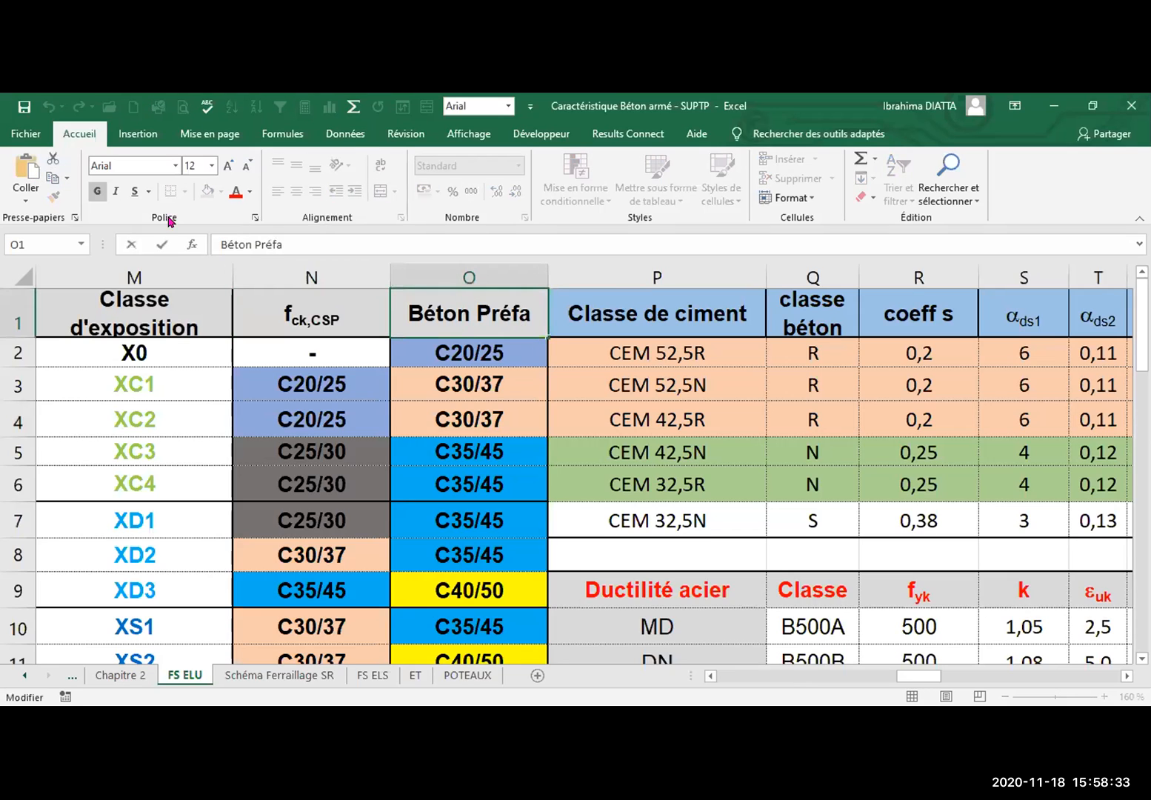
key("ctrl+v")
double_click(496, 319)
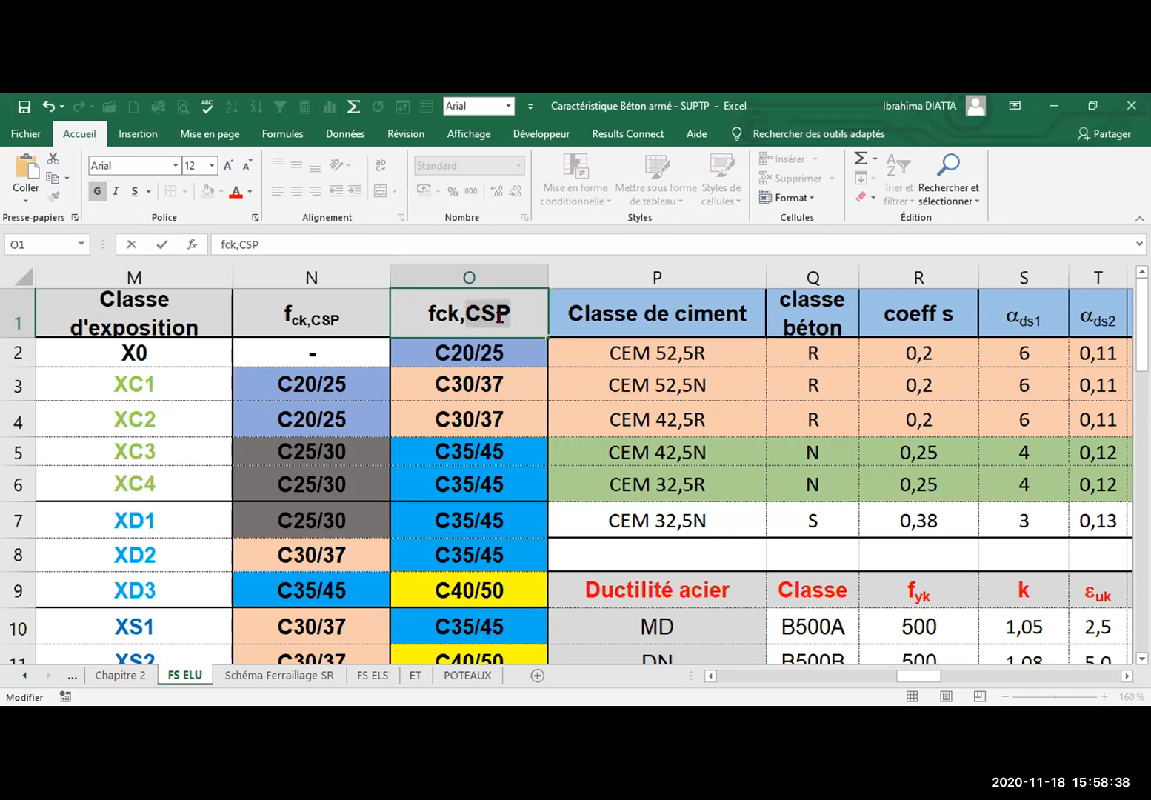
type("p")
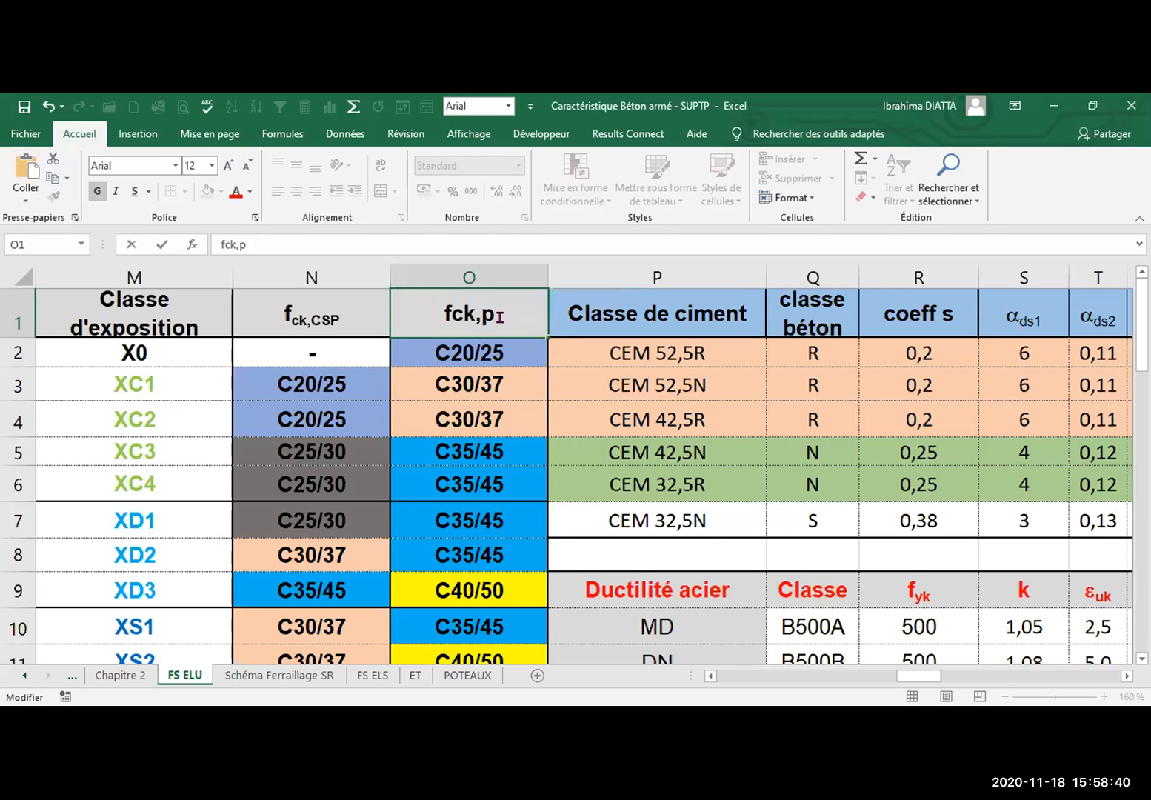
type("réfa")
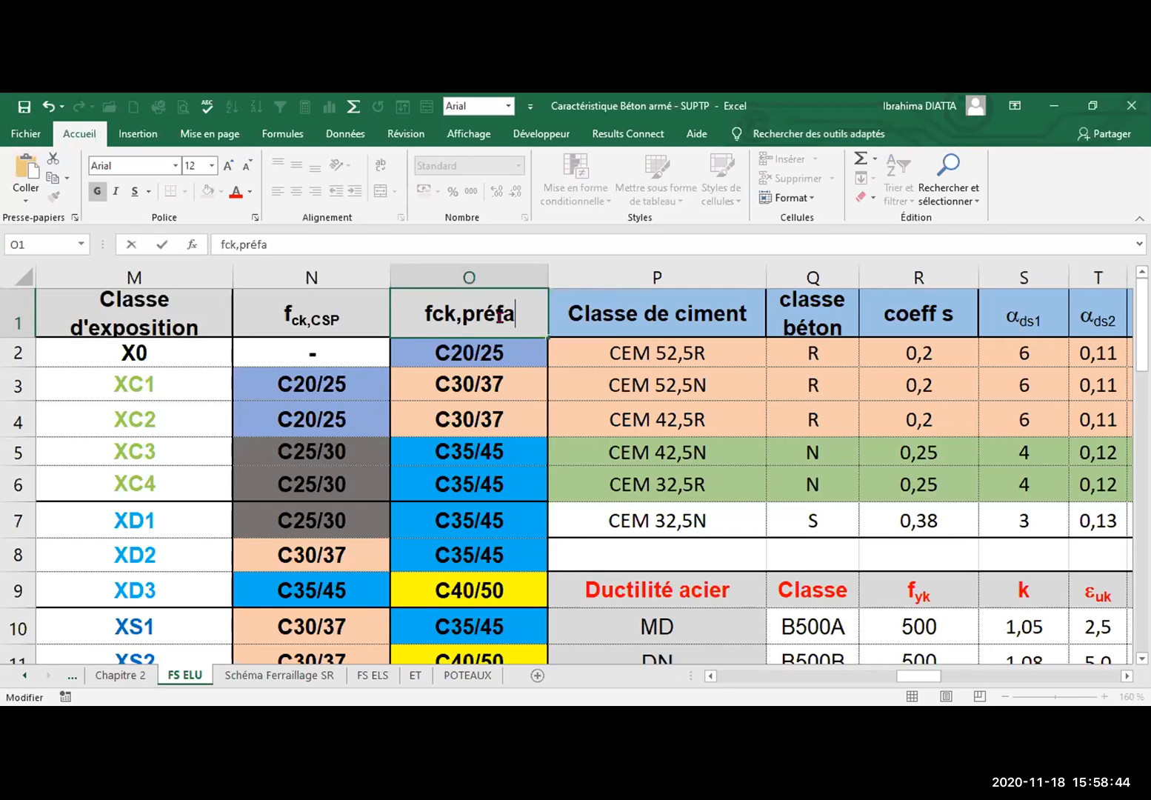
Format the ck,préfa part of the O1 header as a subscript
left_click_drag(513, 315, 432, 320)
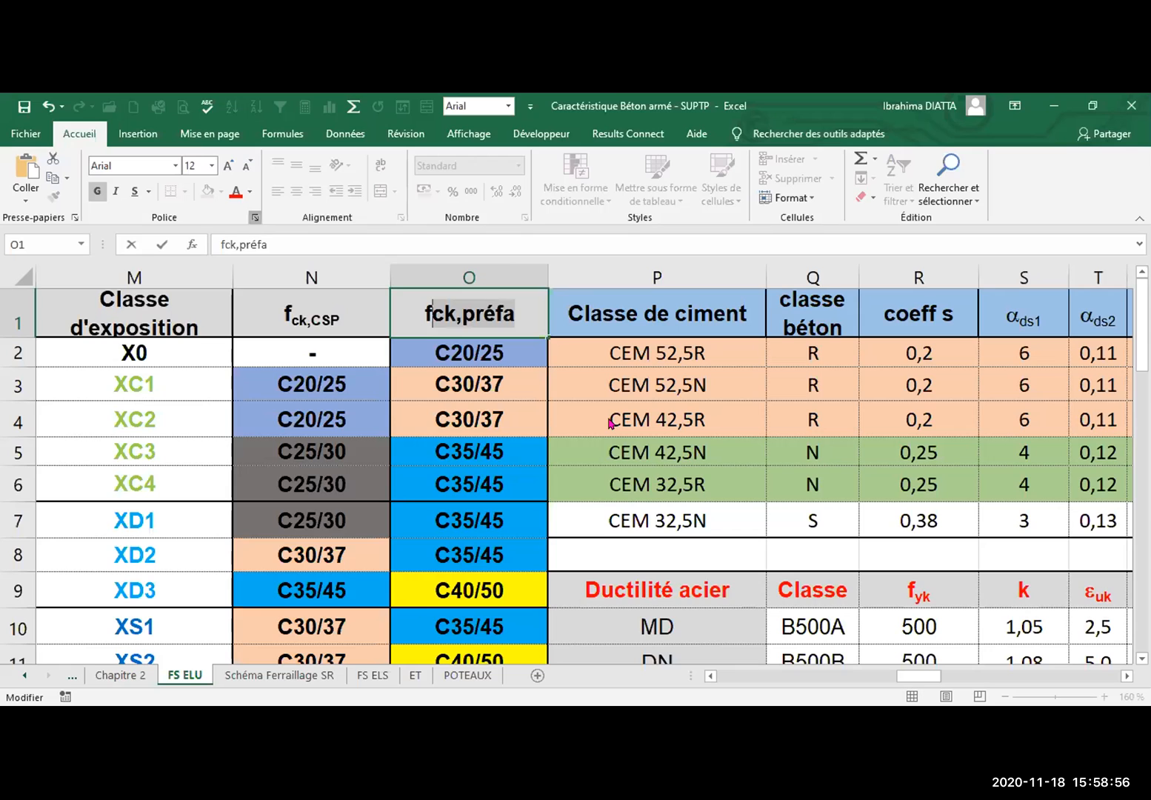
key("ctrl+1")
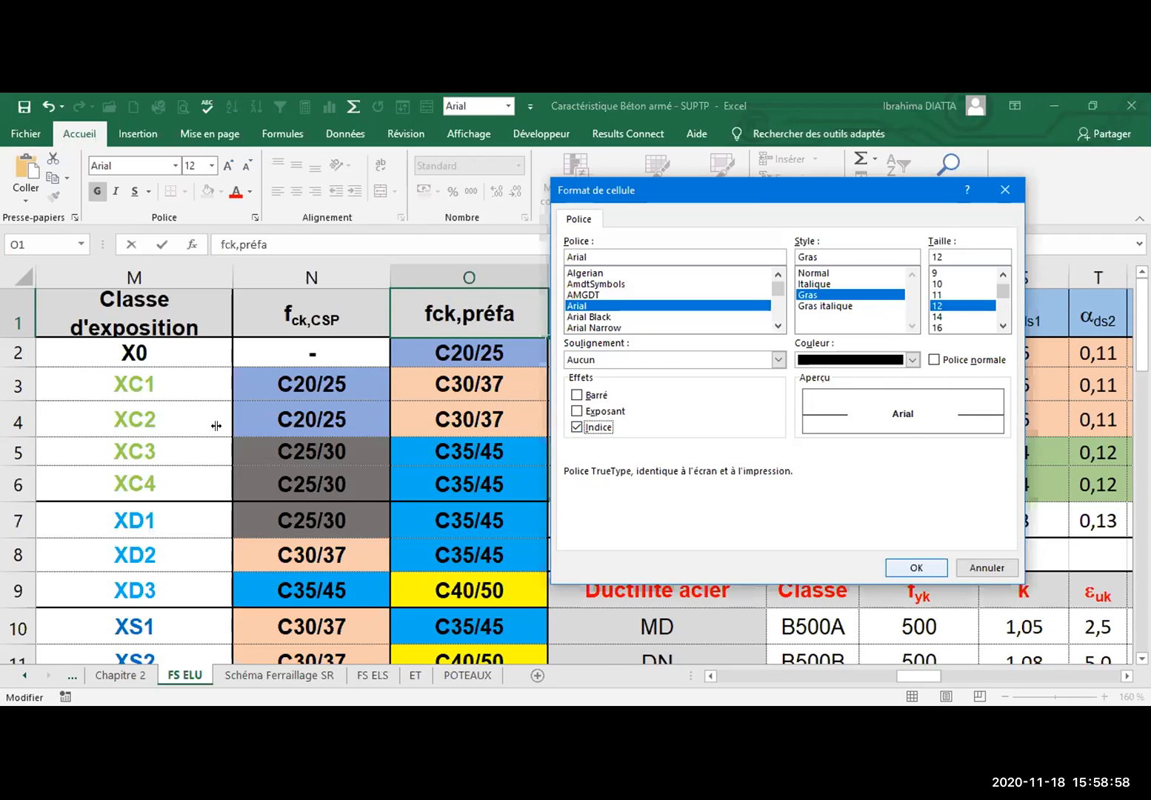
left_click(917, 563)
left_click(469, 453)
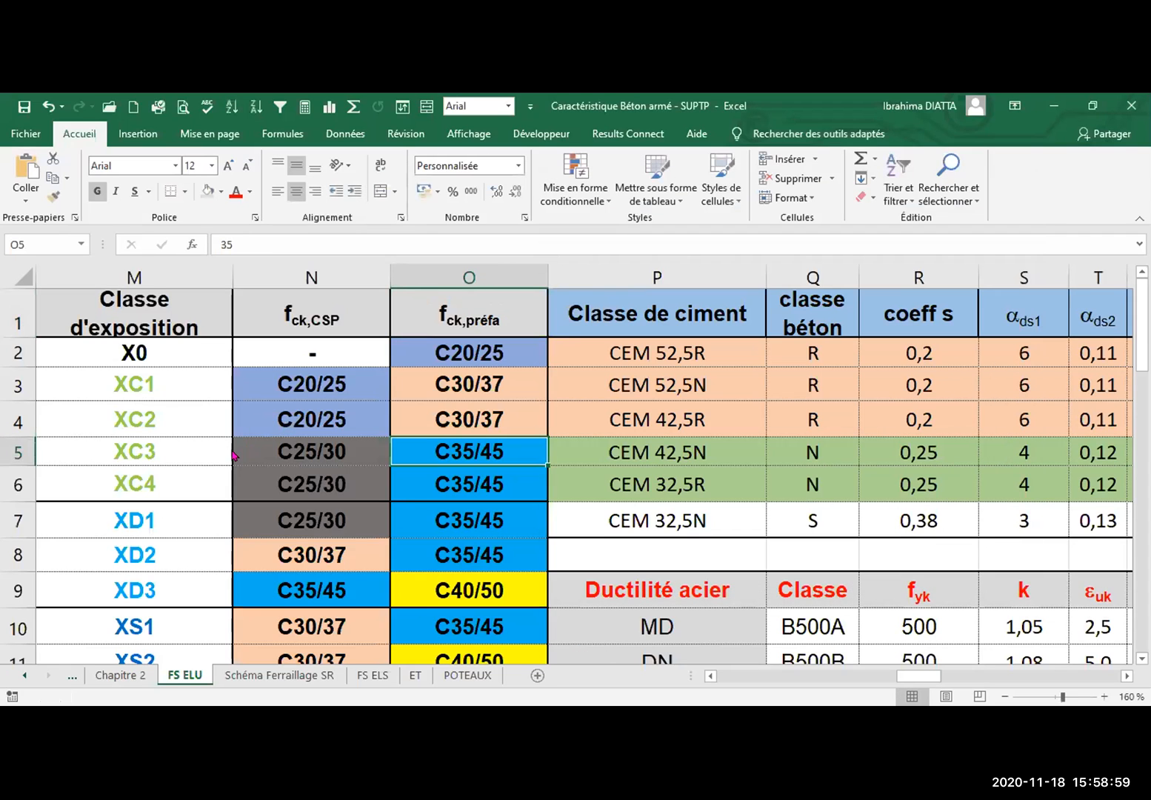
Choose fck,préfa as the concrete type in the CSP ou Préfa drop-down in D4
scroll(249, 419, "left", 5)
left_click(260, 416)
left_click(292, 428)
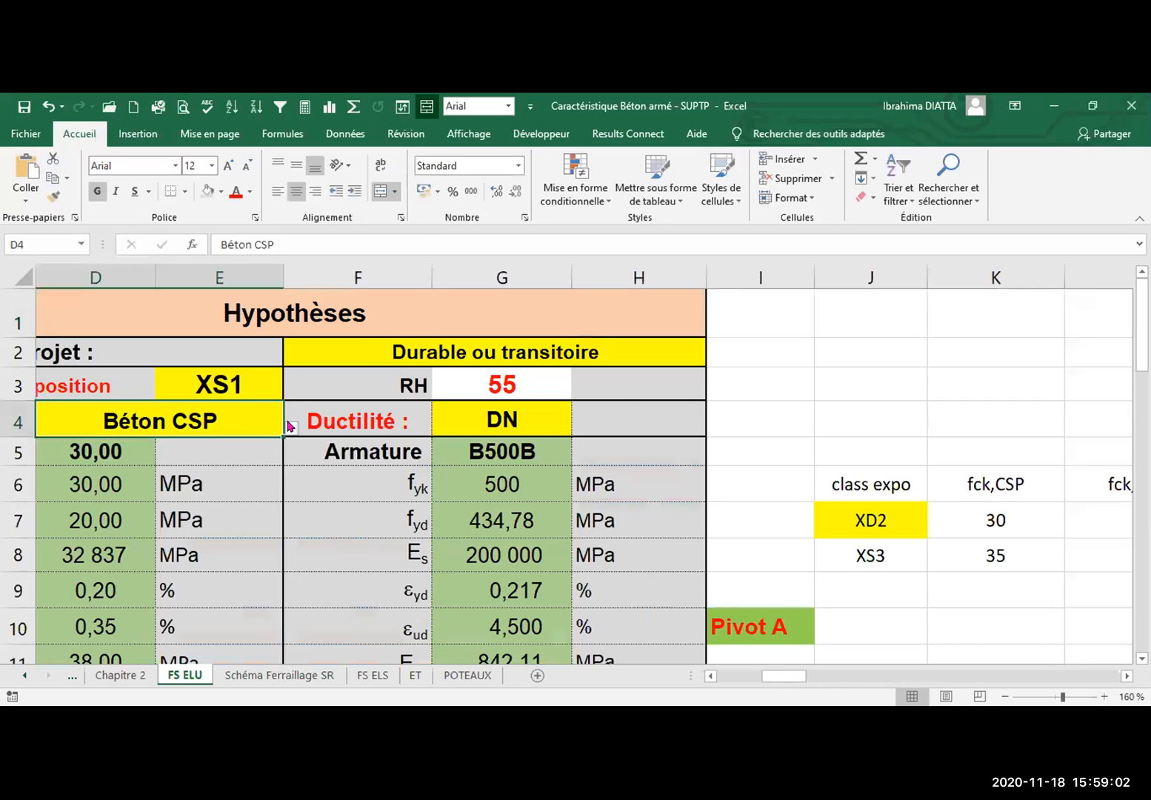
left_click(223, 450)
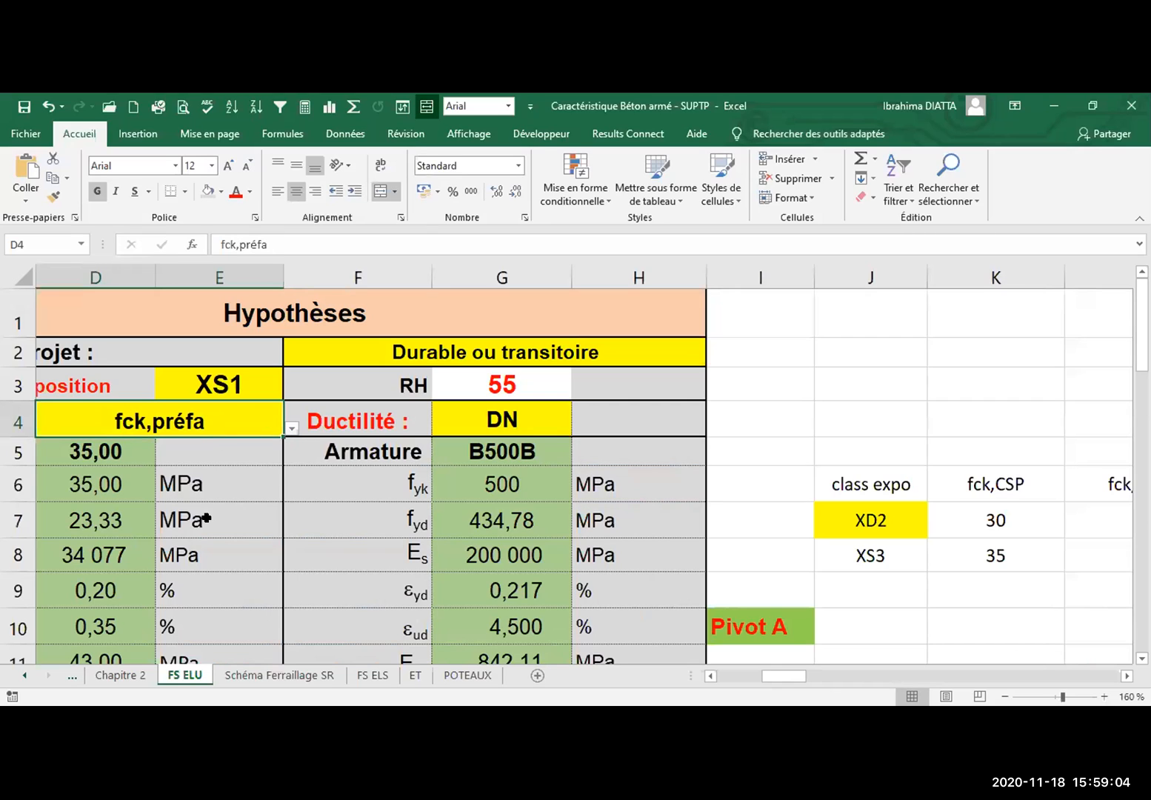
Switch the concrete type in D4 to fck,CSP
key("alt+Down")
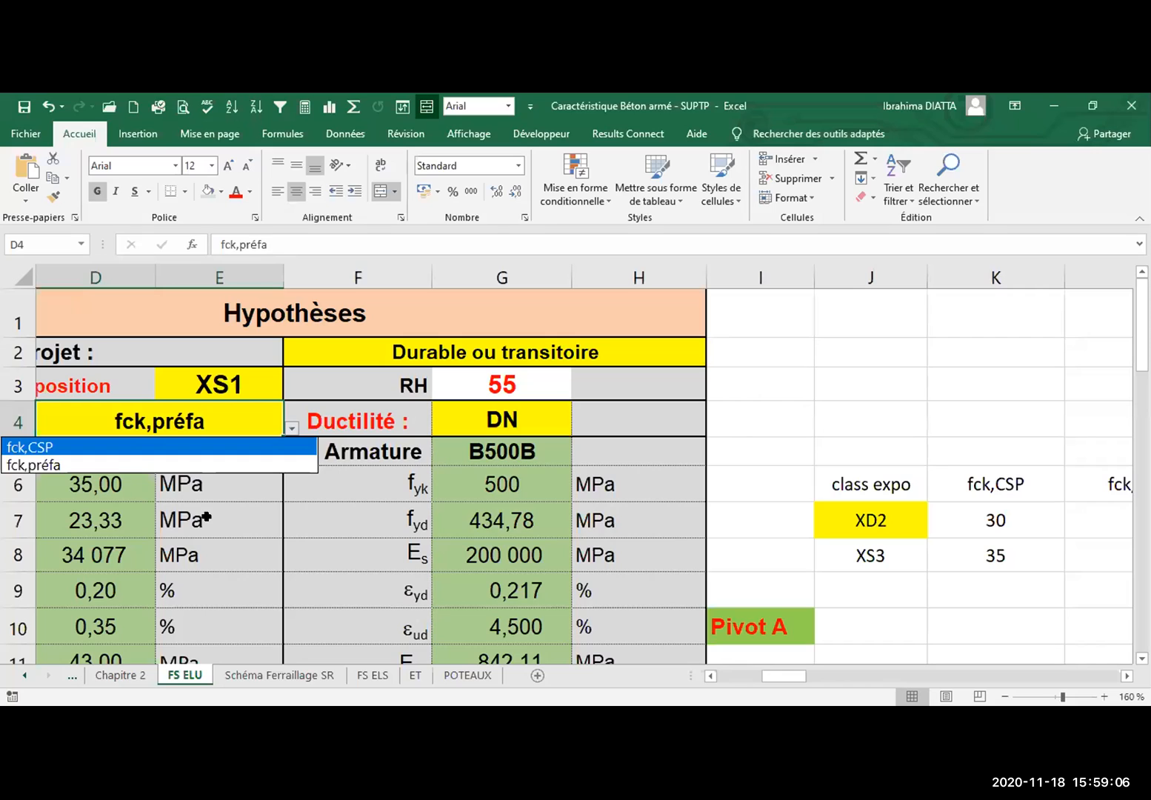
key("Return")
left_click(207, 517)
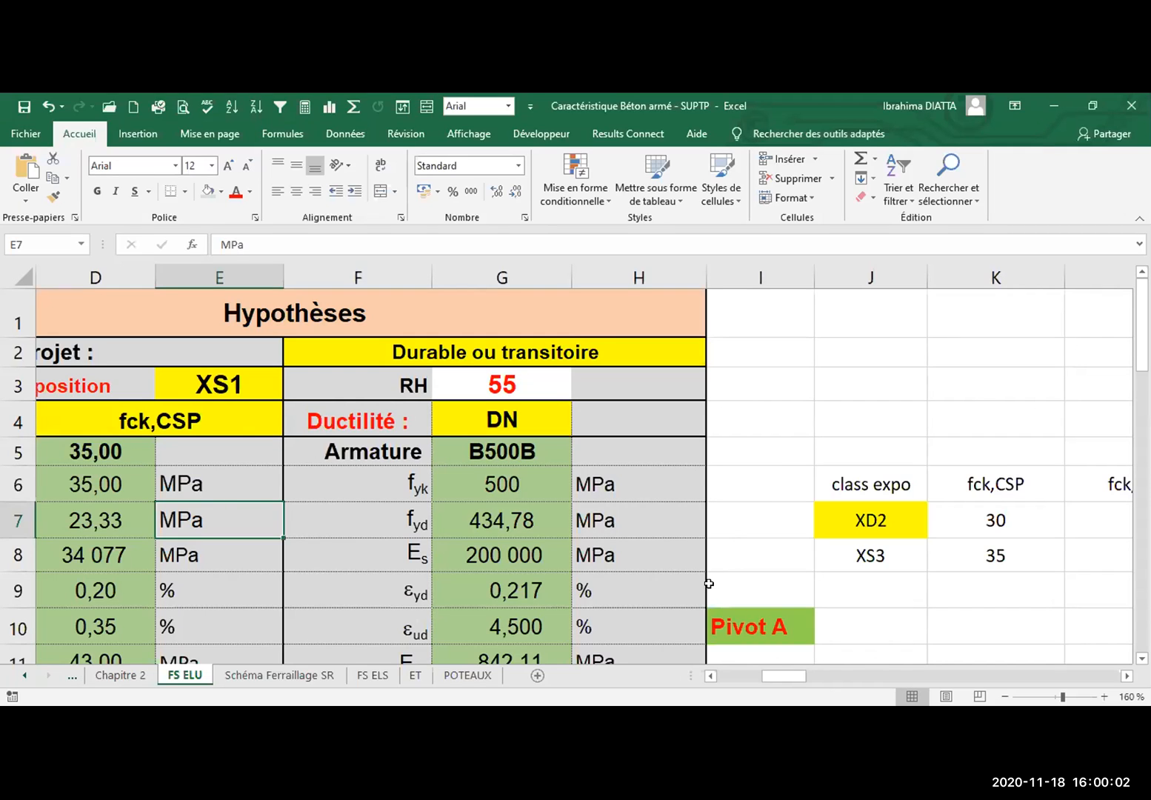
left_click(788, 422)
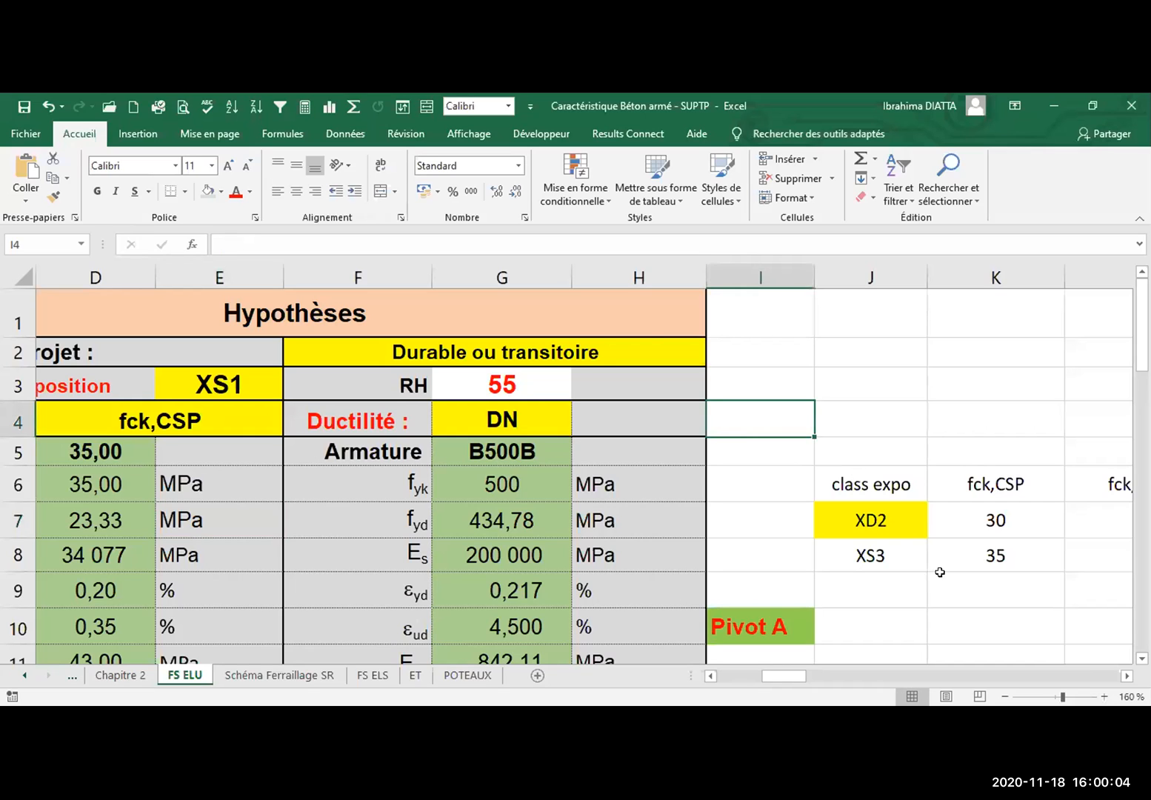
left_click(1127, 675)
scroll(722, 209, "right", 1)
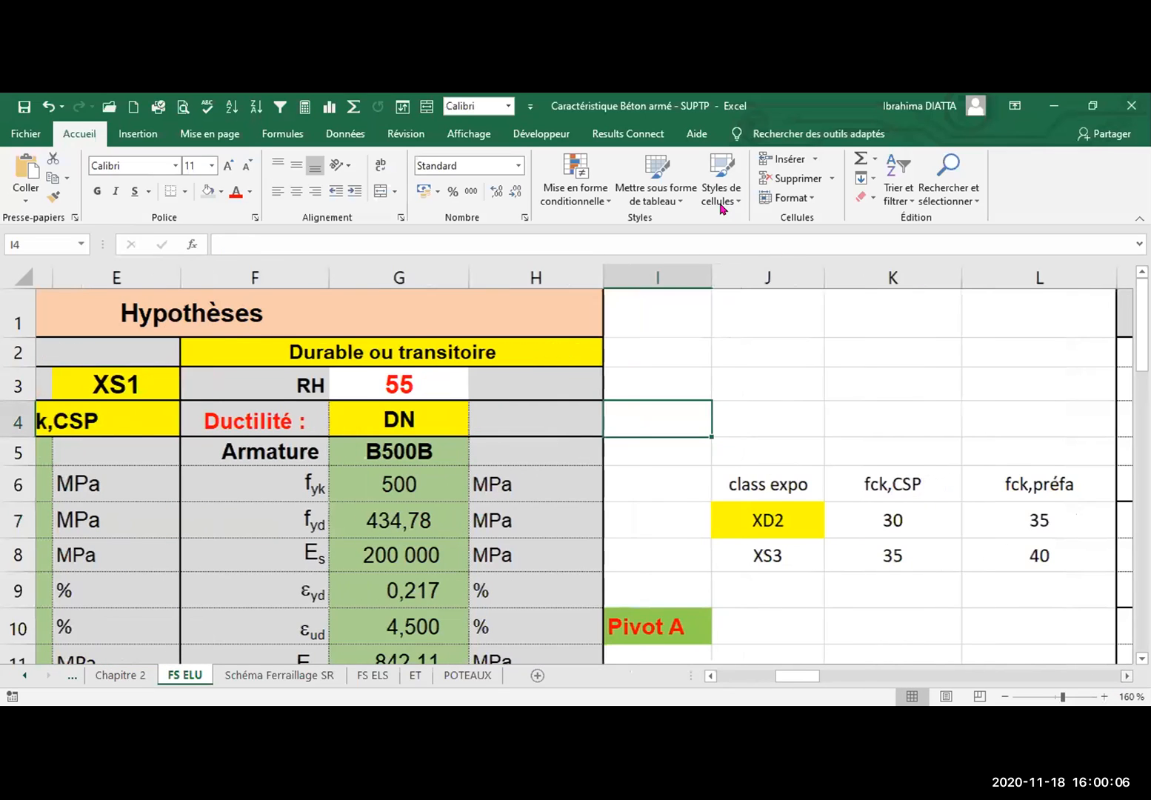
scroll(722, 209, "right", 2)
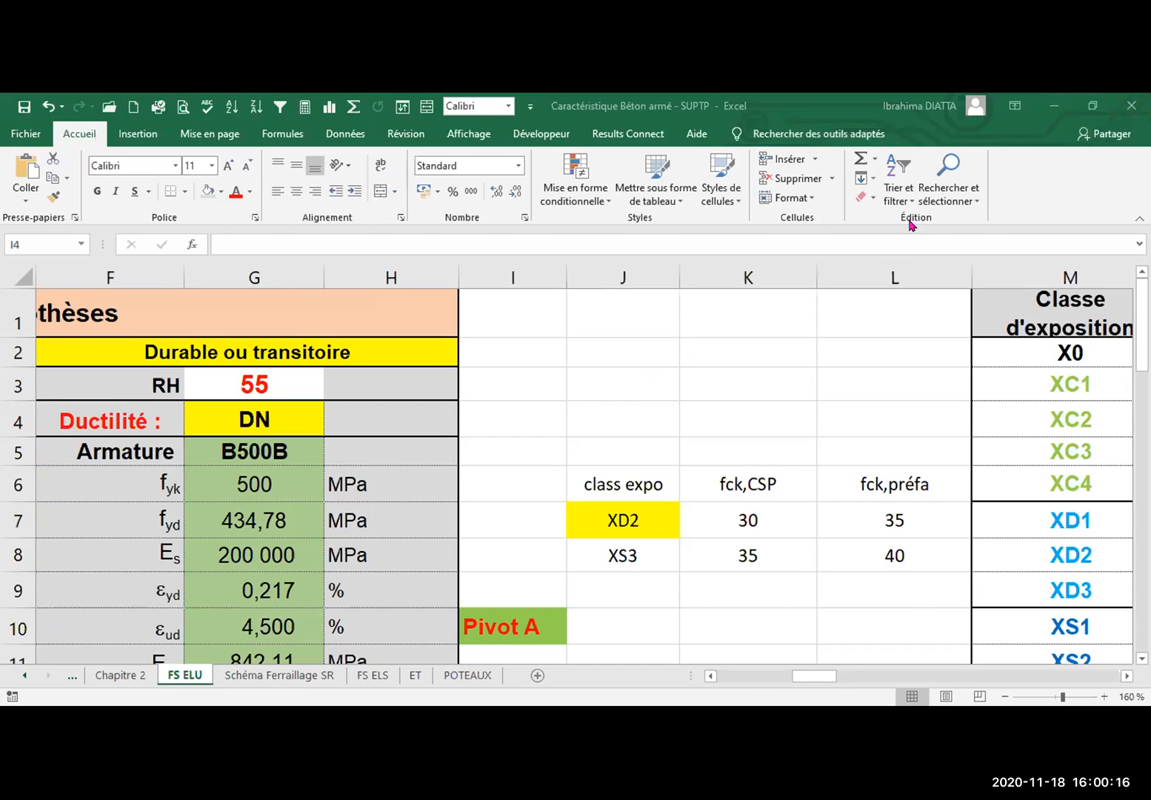
left_click(893, 201)
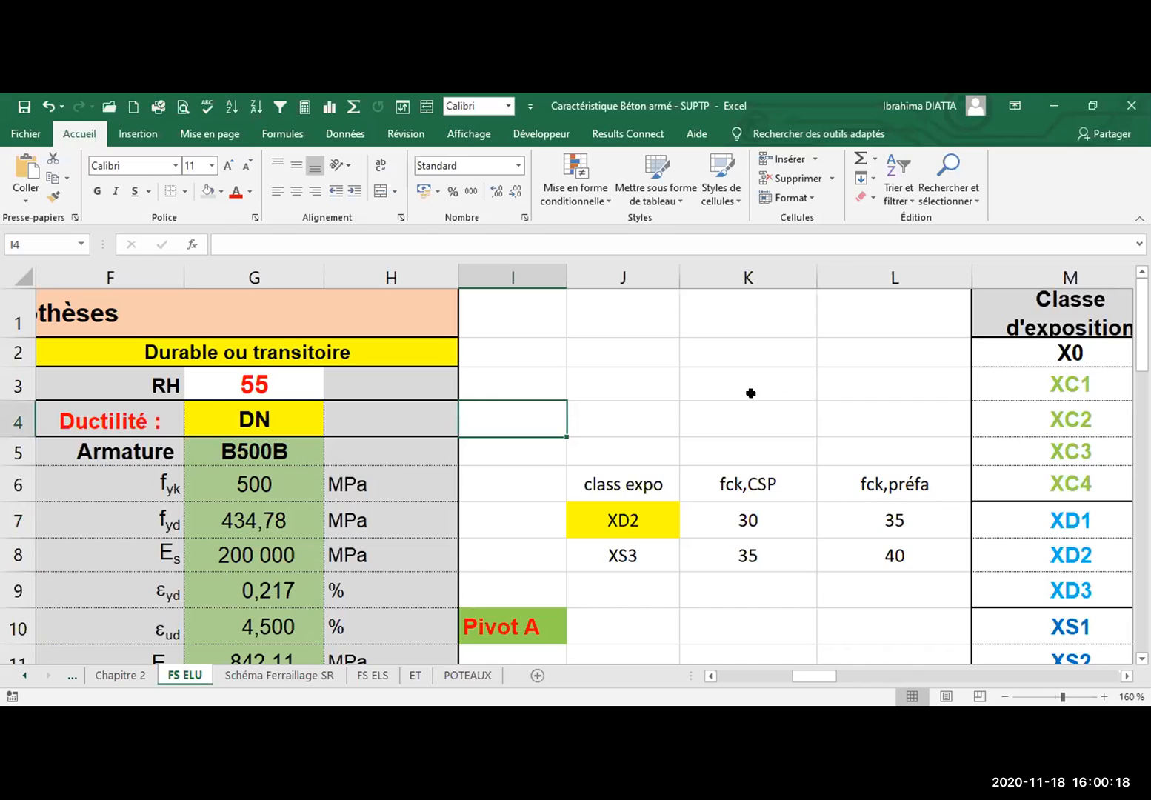
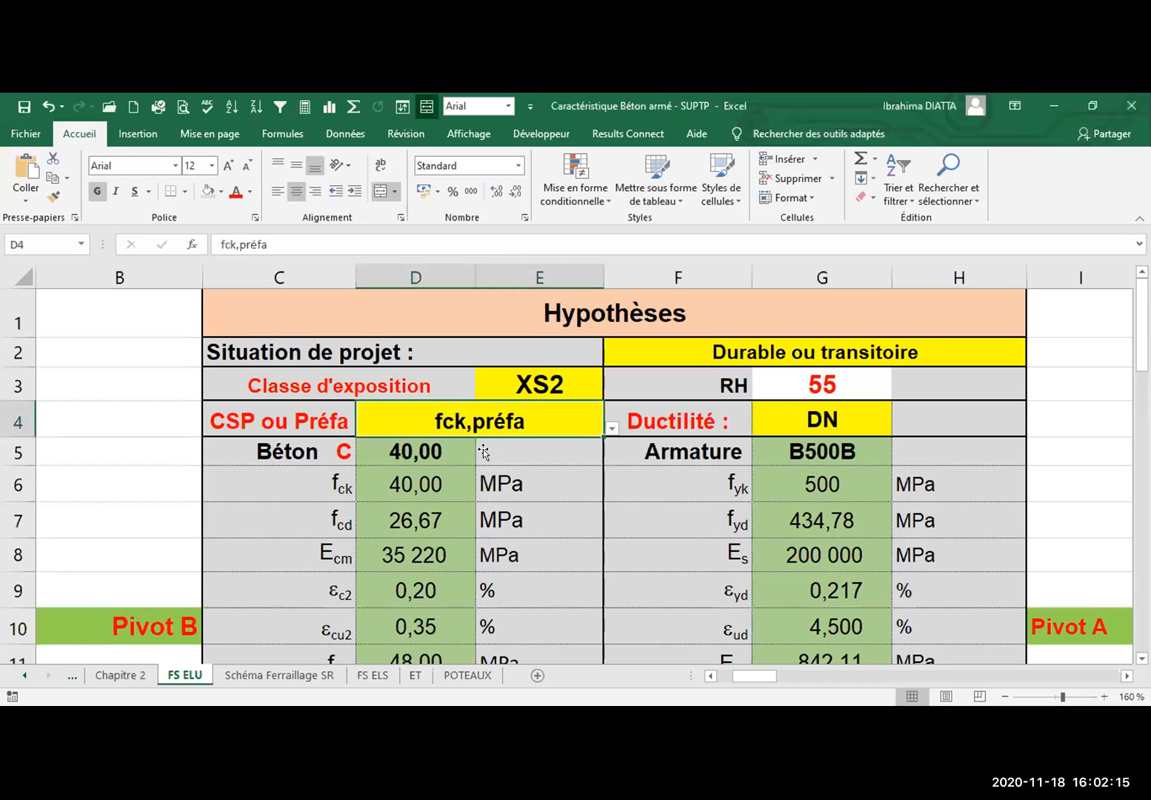
Select fck,CSP in the CSP ou Préfa drop-down of the Hypothèses table
key("alt+Down")
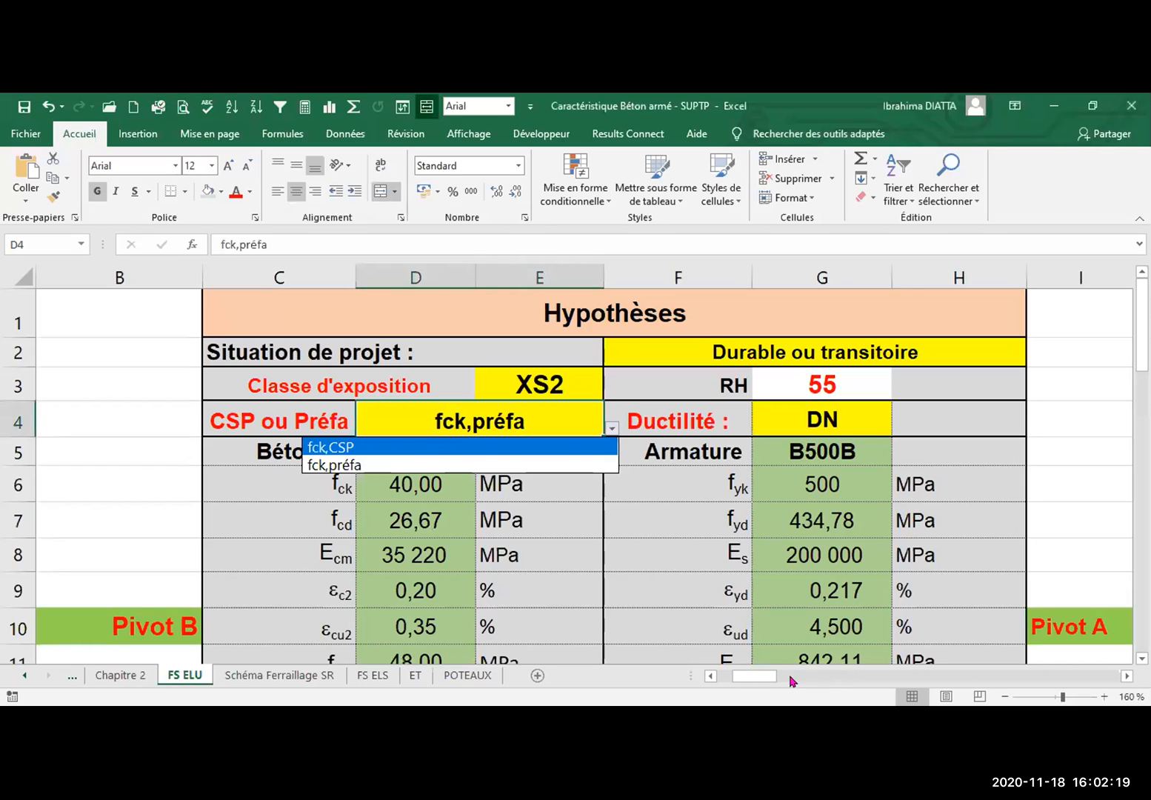
key("Return")
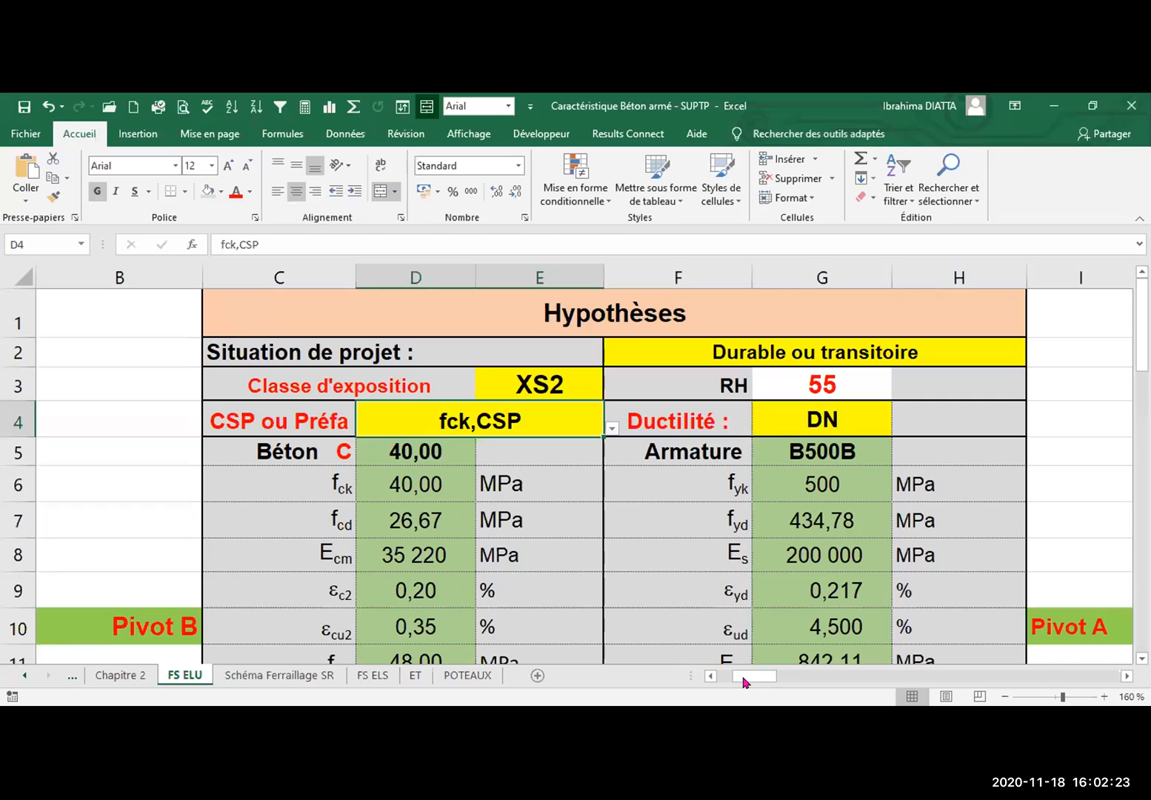
scroll(745, 682, "right", 3)
scroll(745, 682, "left", 3)
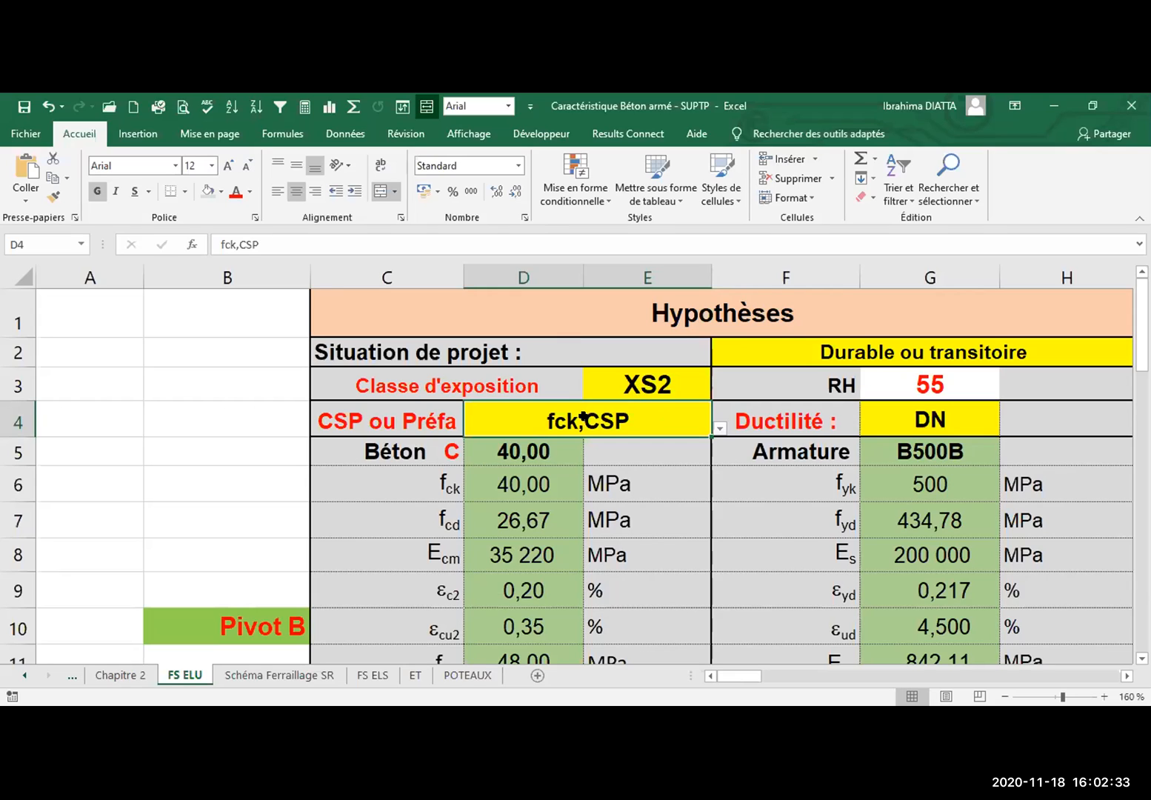
Replace "Béton CSP" with "fck,CSP" in the SI condition of the D5 RECHERCHEV formula
left_click(539, 451)
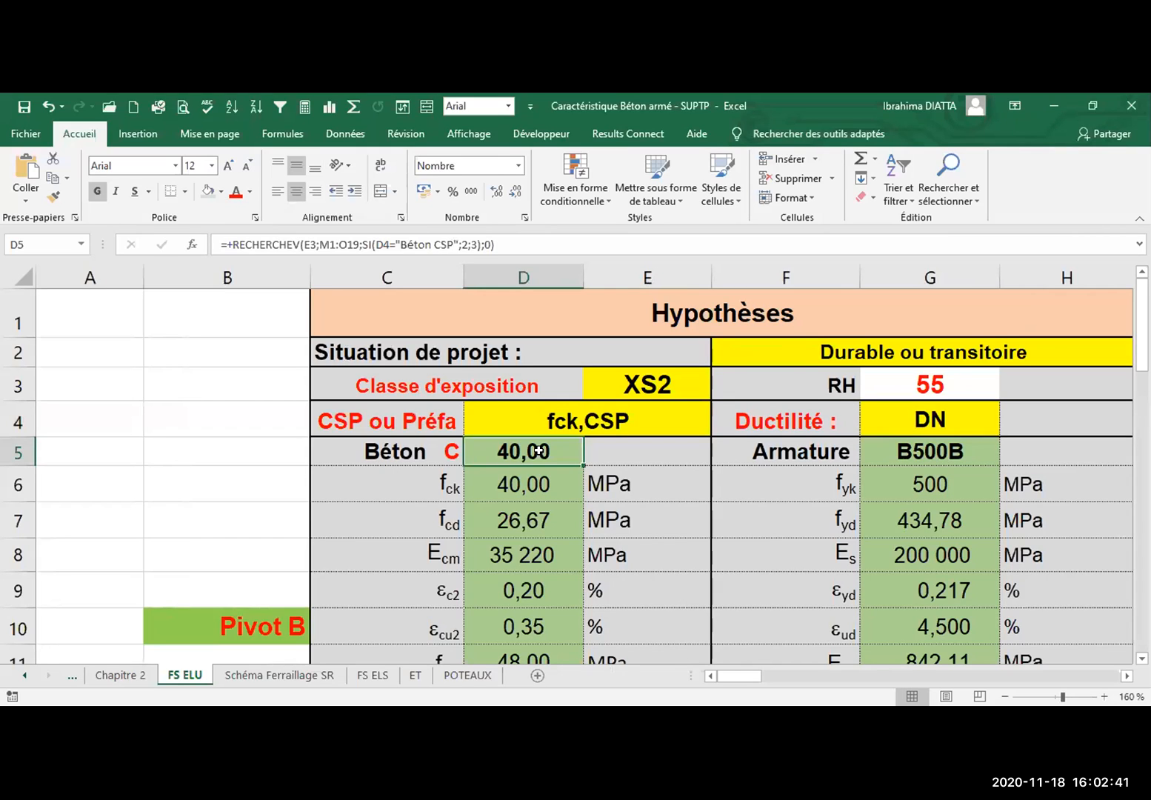
double_click(539, 450)
double_click(539, 450)
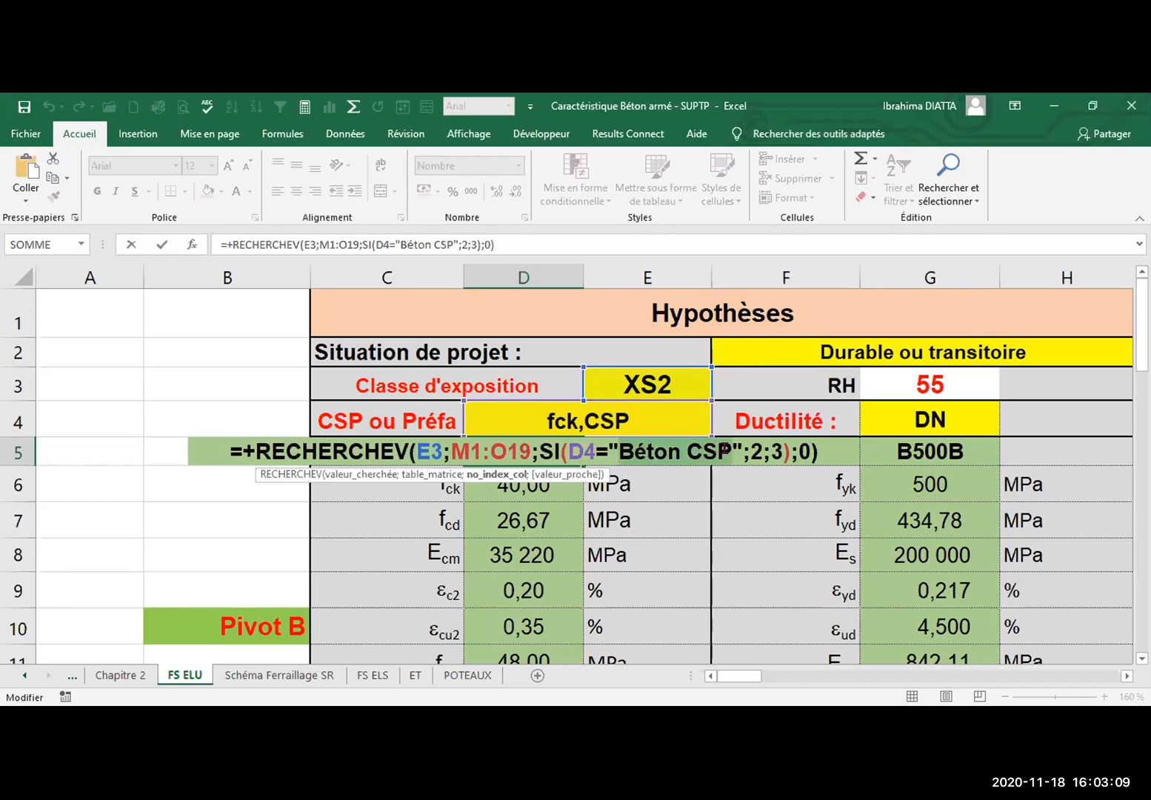
left_click(726, 449)
key("BackSpace")
key("BackSpace")
key("BackSpace")
key("BackSpace")
key("BackSpace")
key("BackSpace")
key("BackSpace")
key("BackSpace")
key("BackSpace")
type("fck,")
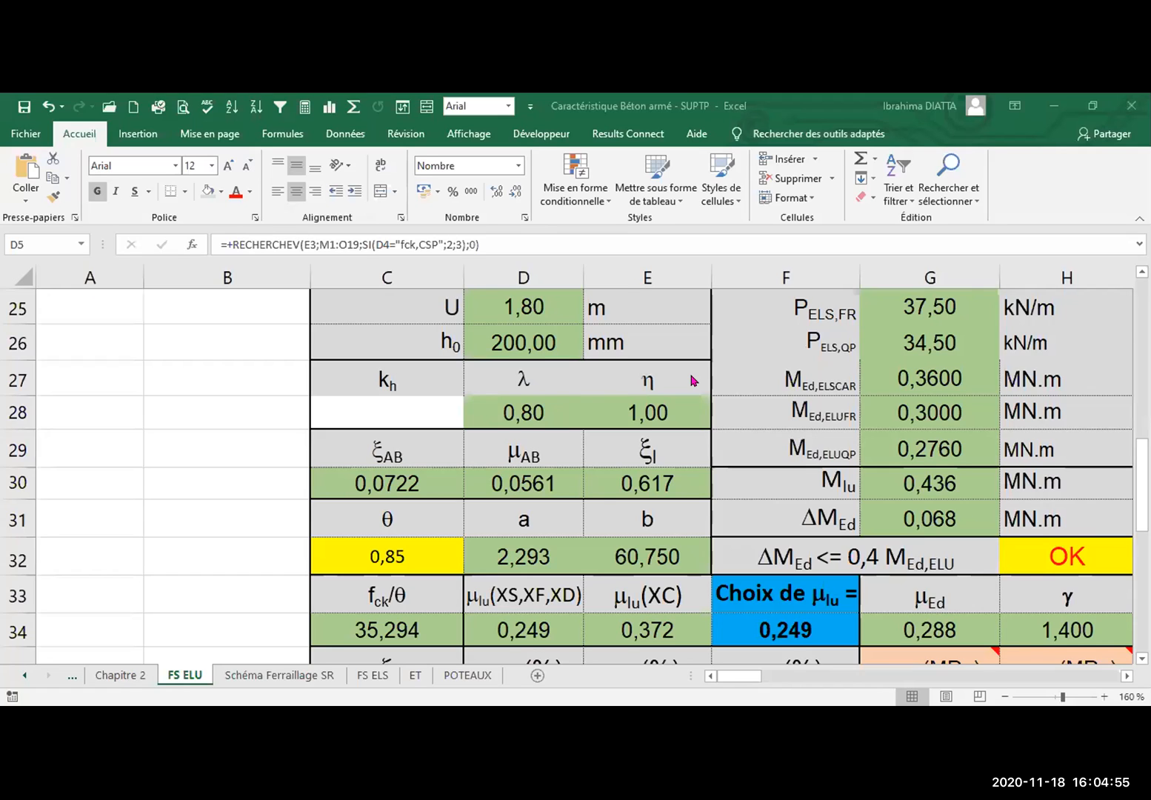
scroll(692, 380, "up", 2)
scroll(743, 340, "up", 1)
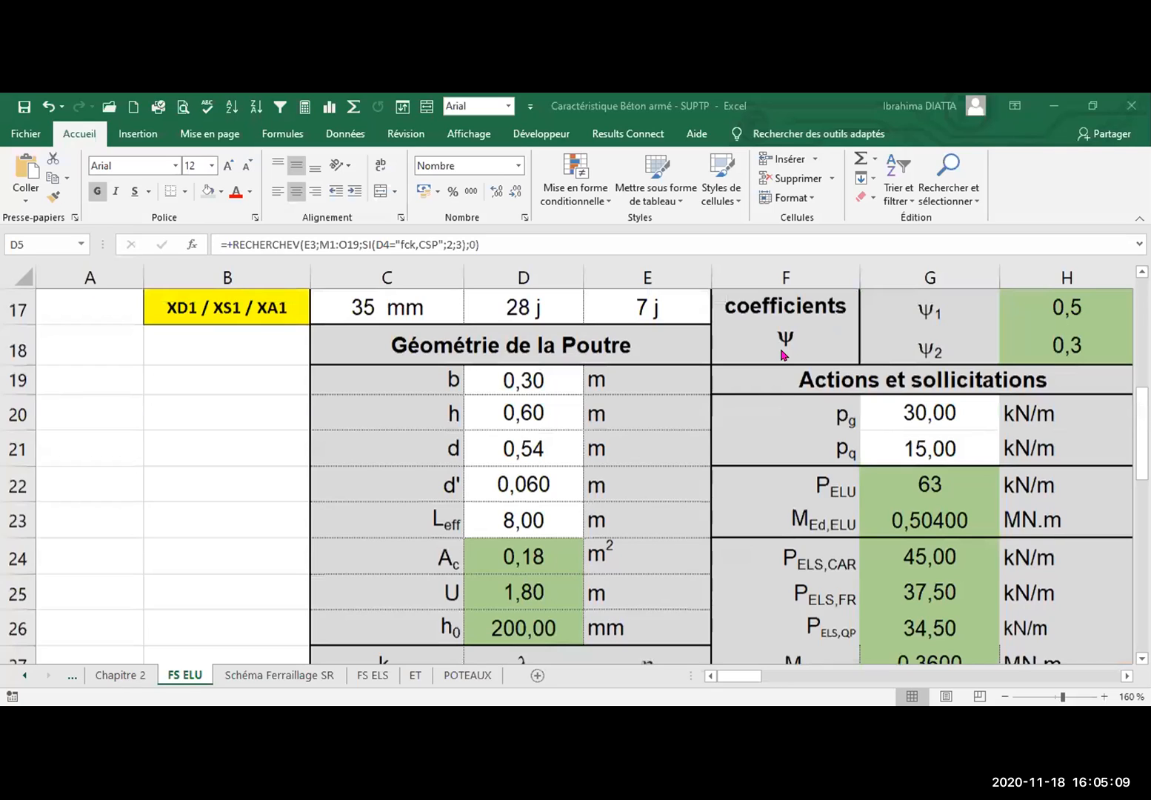
scroll(719, 543, "up", 5)
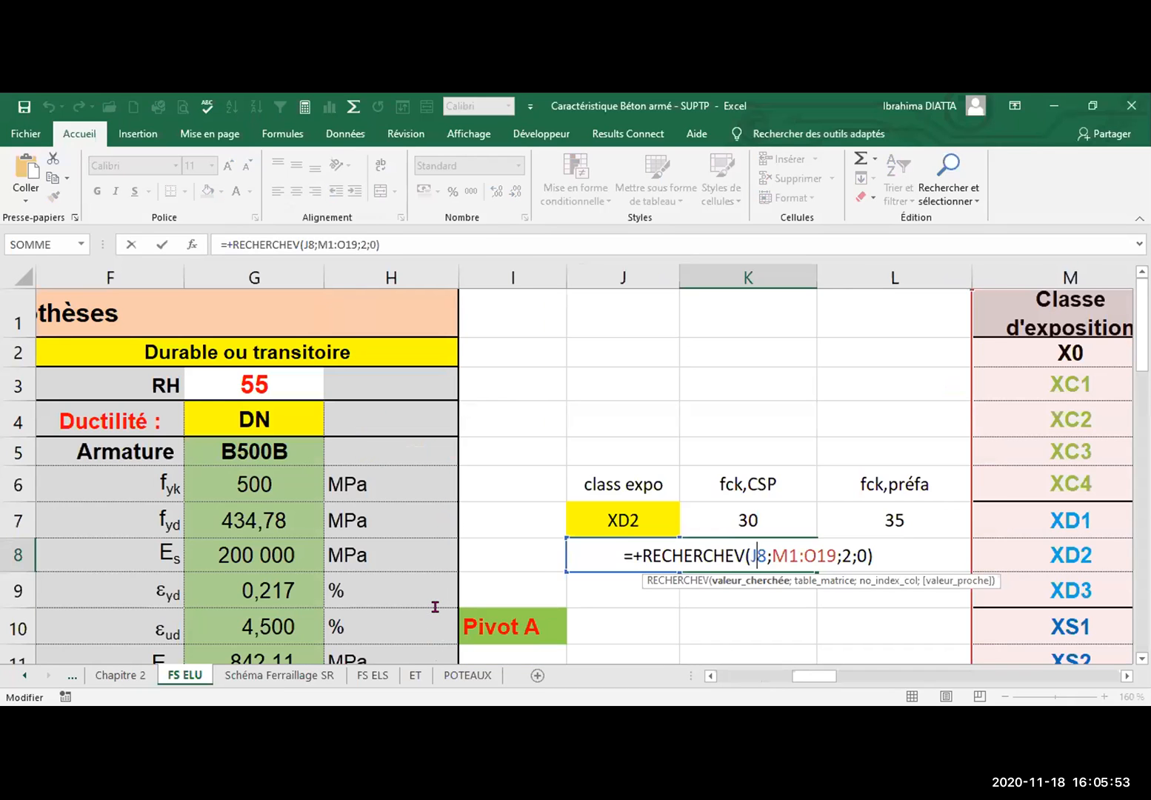
scroll(435, 606, "right", 2)
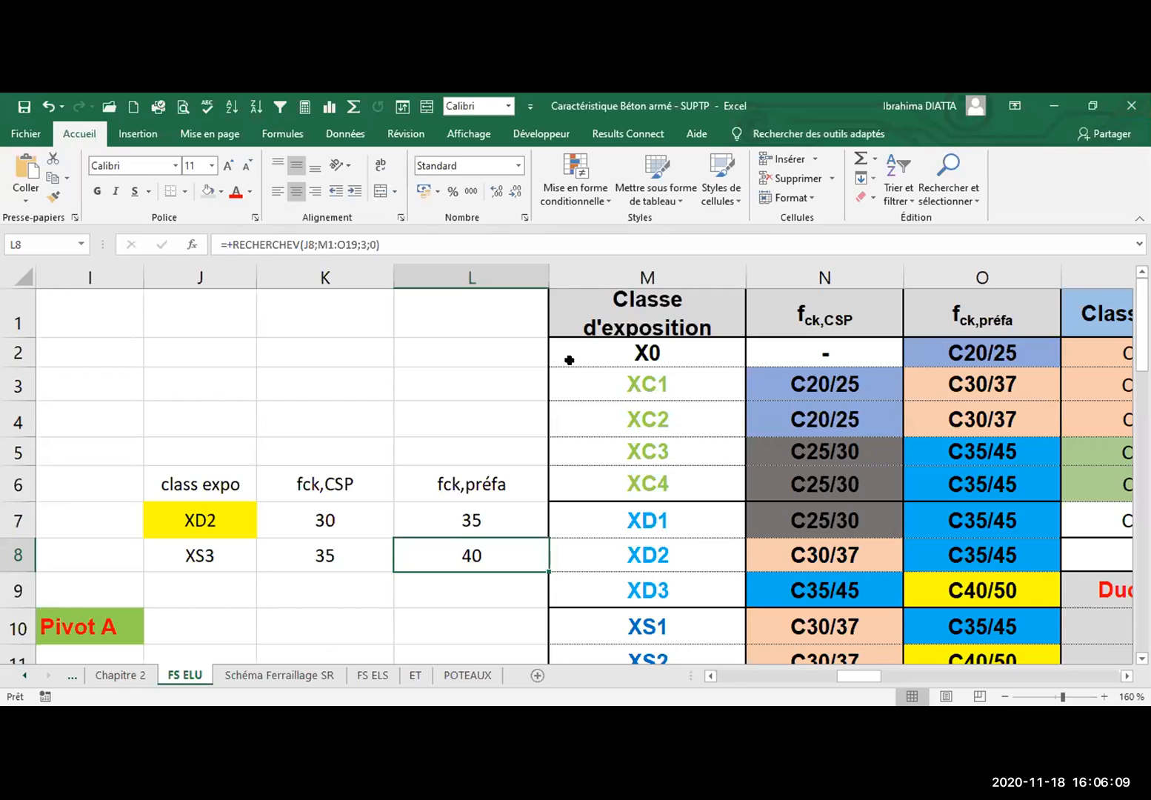
left_click(1040, 715)
left_click(235, 589)
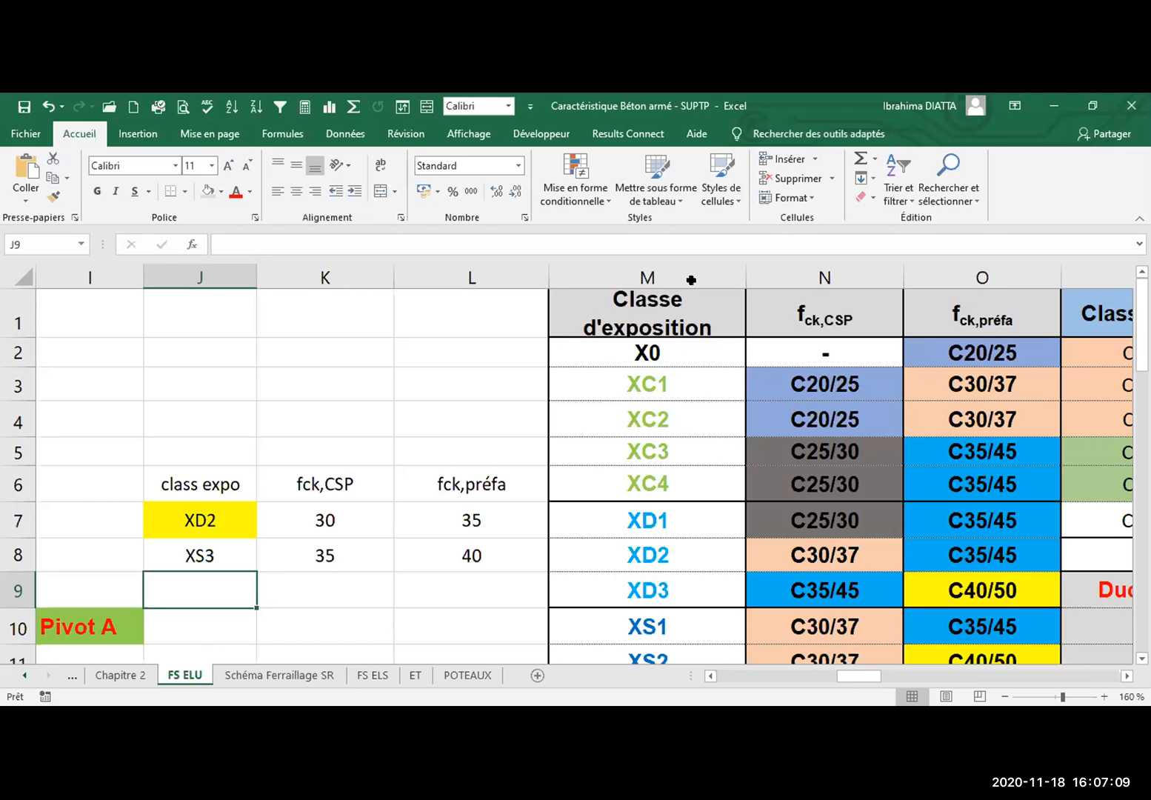
key("alt+Tab")
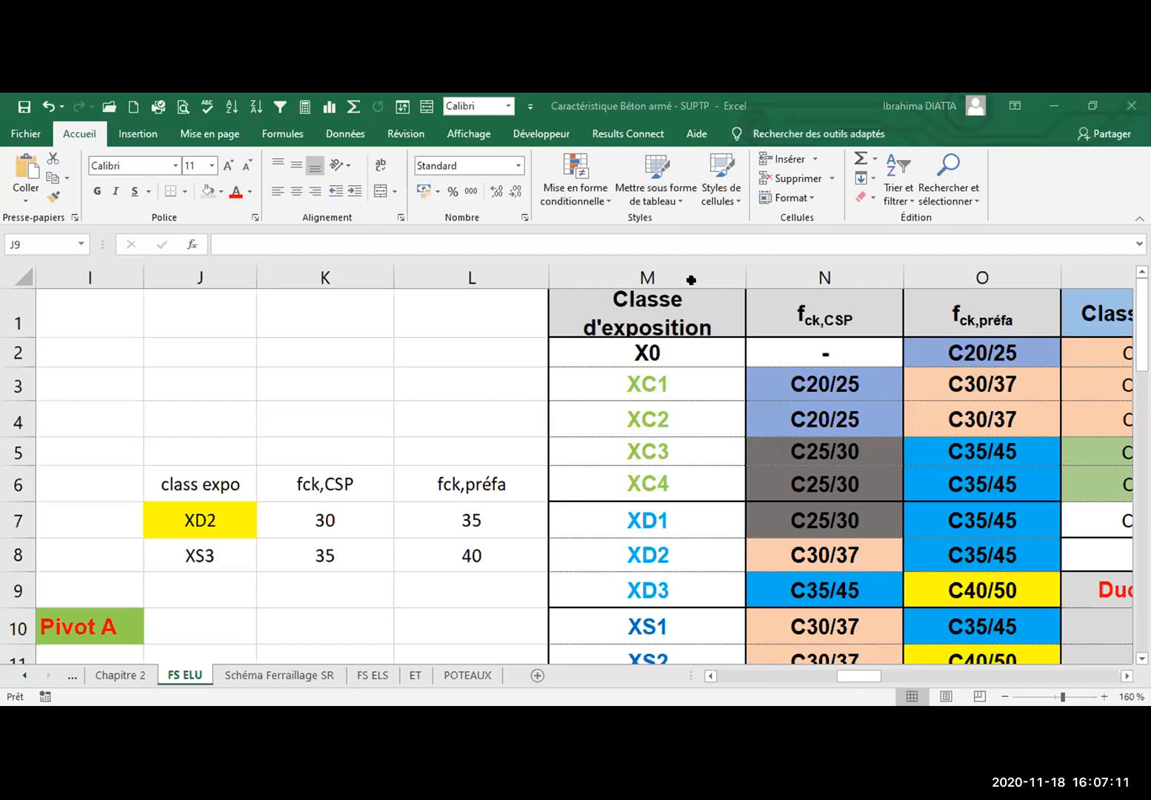
key("alt+Tab")
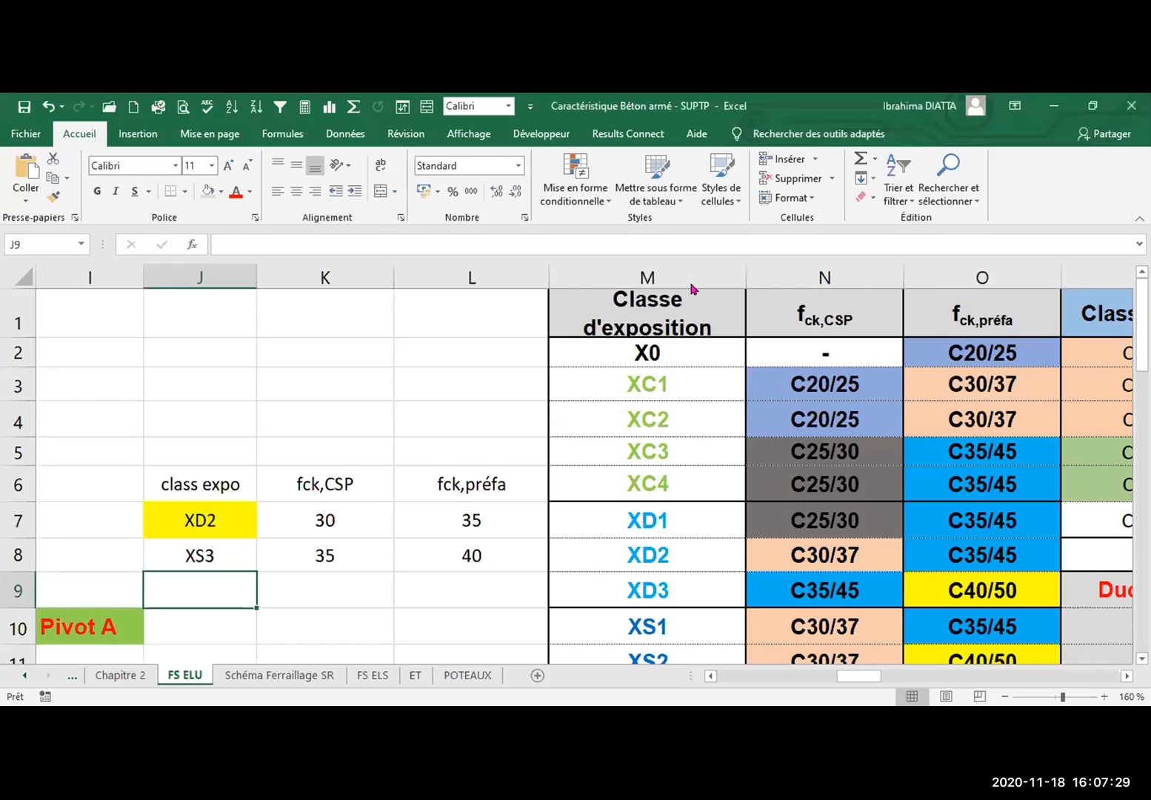
left_click(358, 188)
left_click(360, 193)
left_click(360, 133)
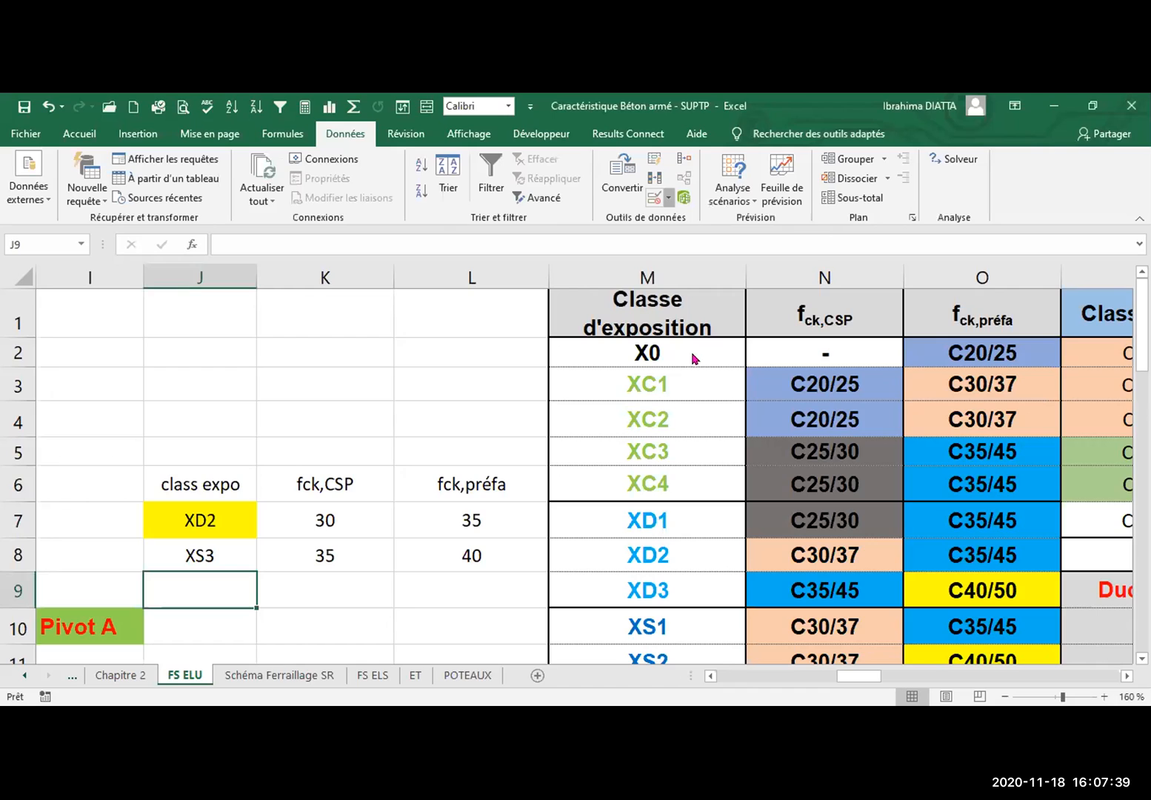
Add a list data validation to cell J9 with =$M$2:$M$19, the Classe d'exposition column, as its source
key("alt+d")
key("l")
left_click(755, 343)
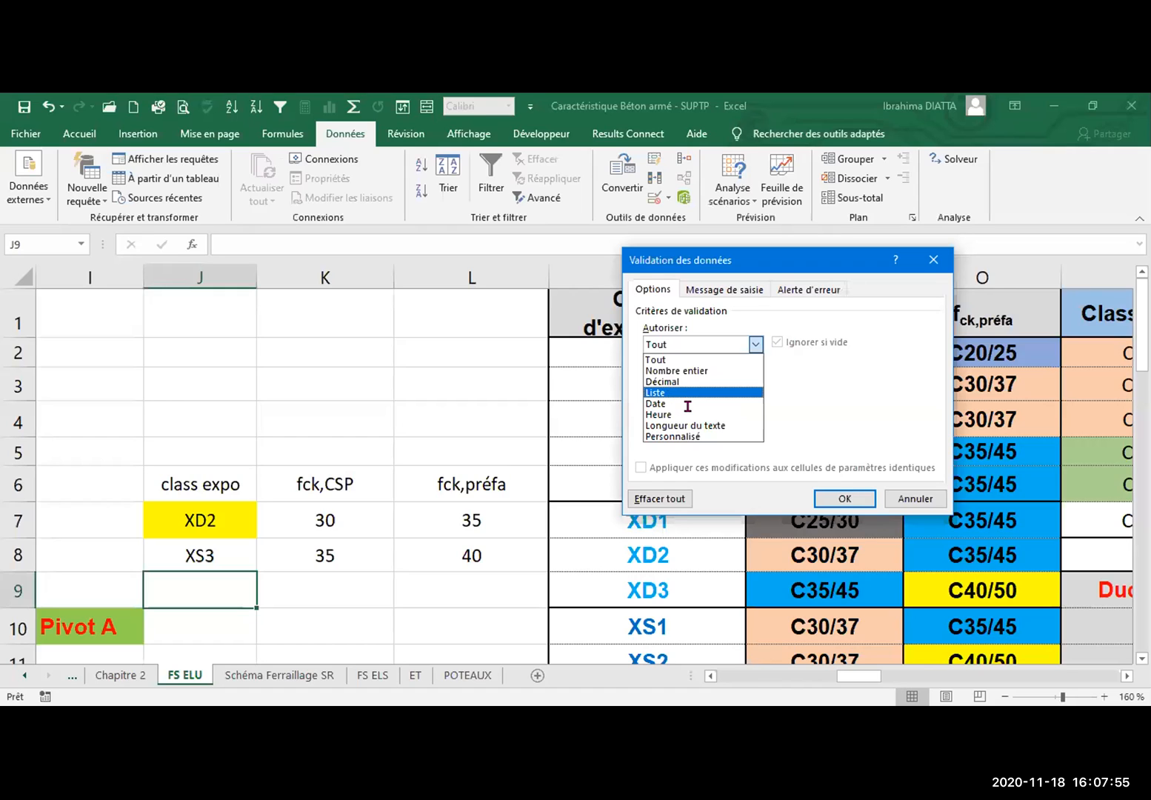
left_click(680, 397)
left_click(833, 412)
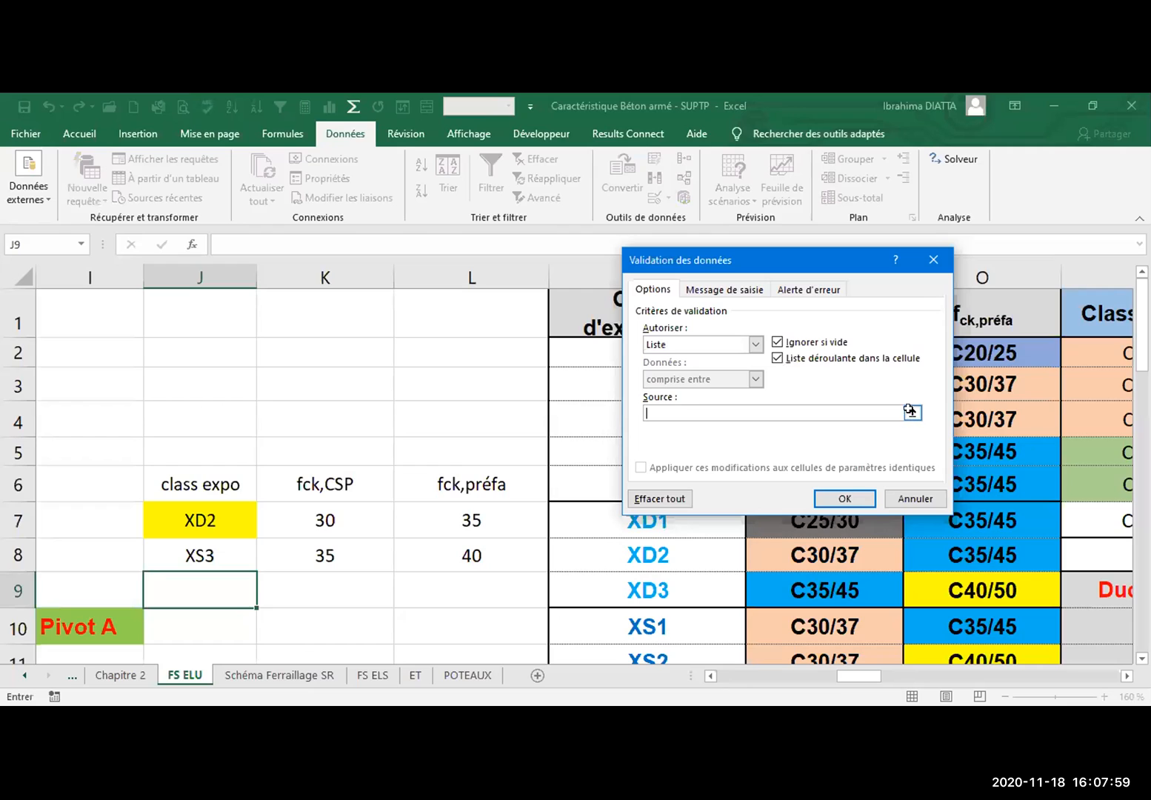
left_click(668, 365)
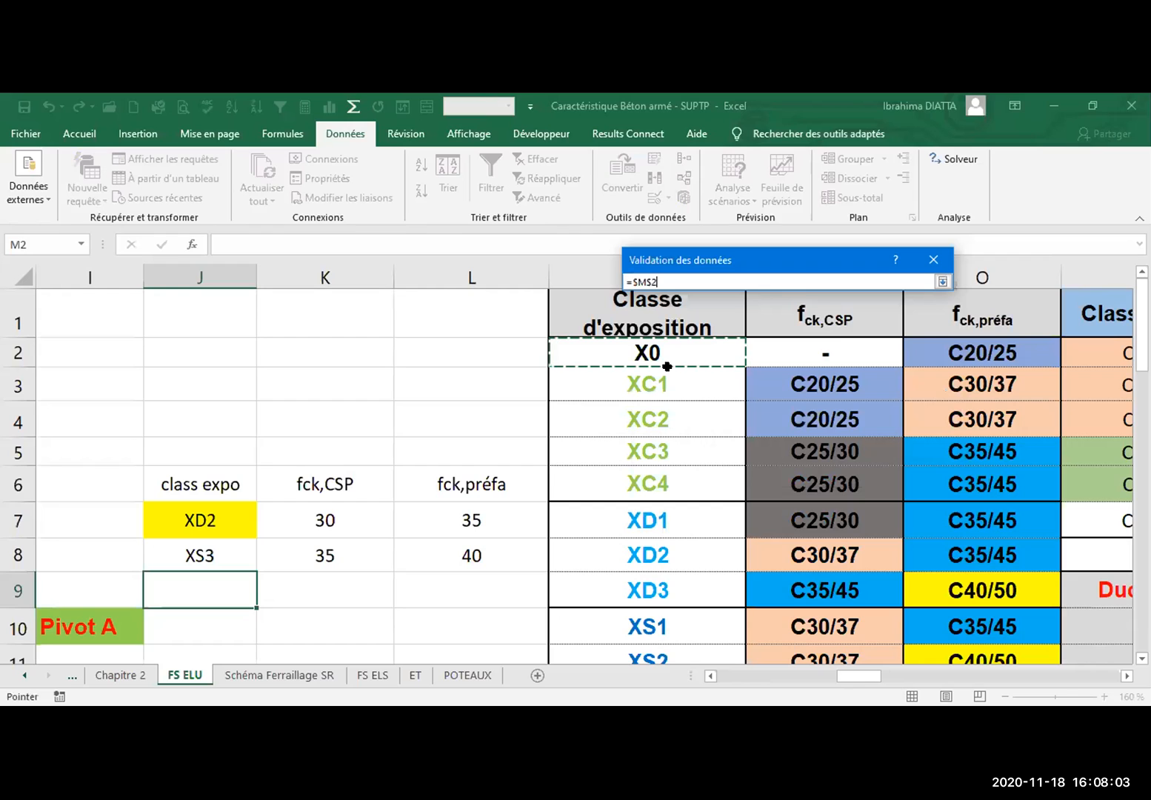
key("ctrl+shift+Down")
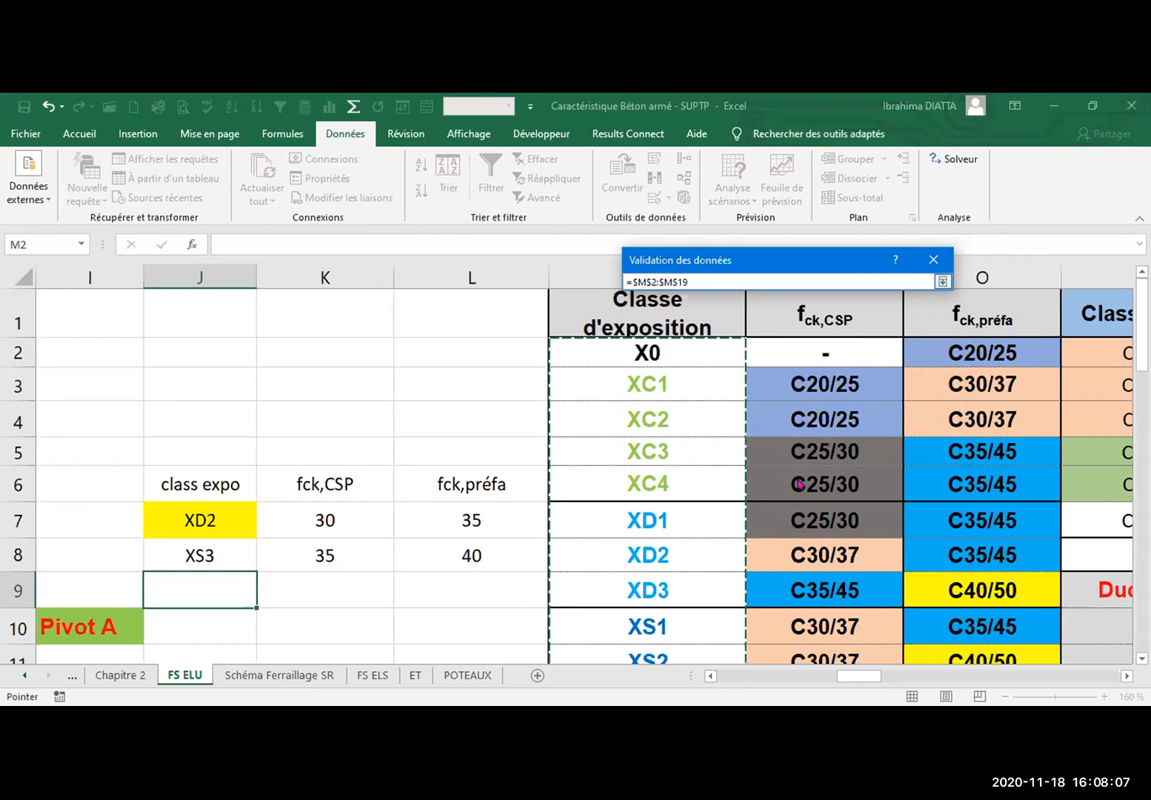
key("Return")
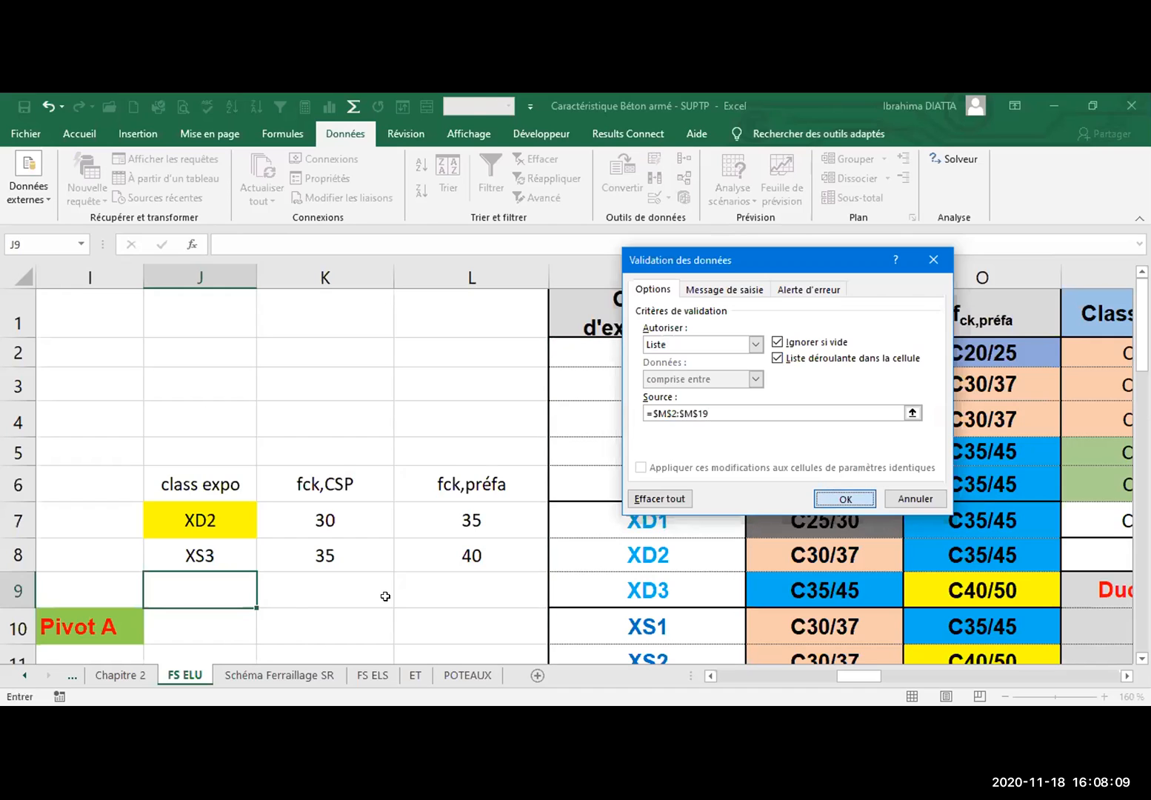
key("Return")
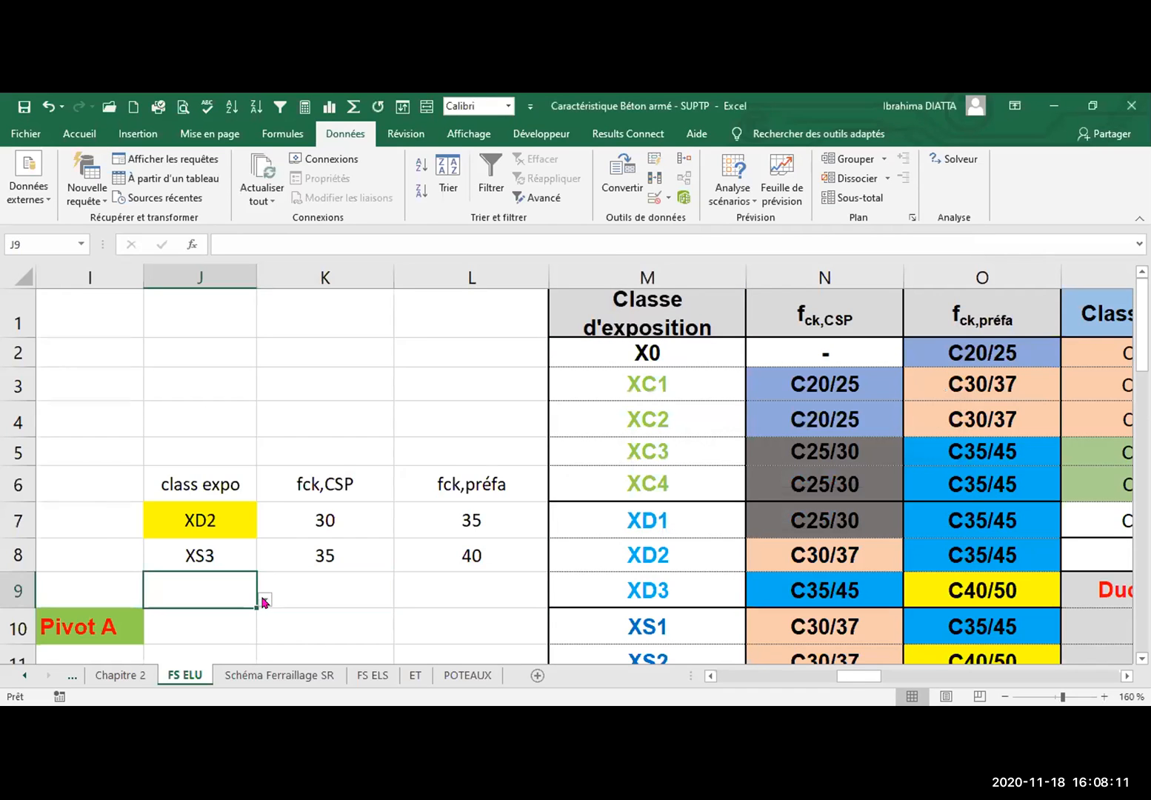
Choose XA3 as the exposure class from the drop-down list in J9
left_click(264, 599)
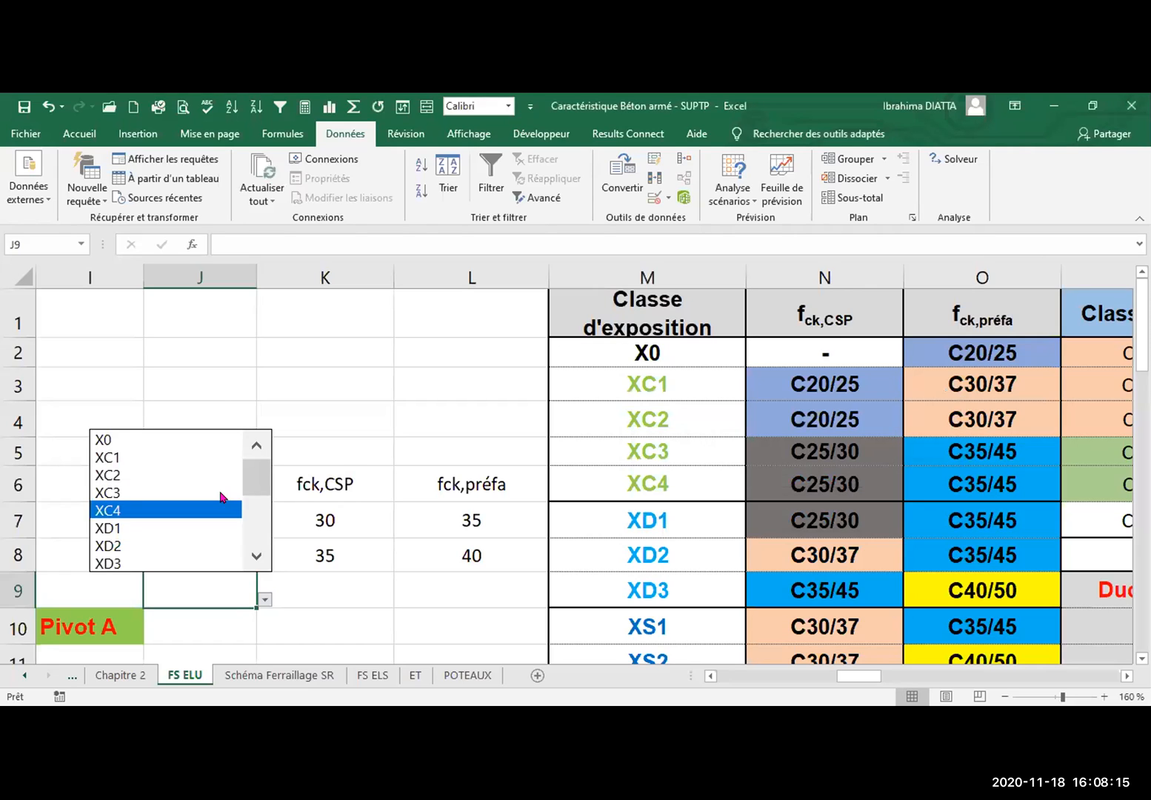
left_click_drag(258, 468, 256, 562)
left_click(222, 563)
Start a RECHERCHEV formula in K9 with J9 as the lookup value
left_click(343, 576)
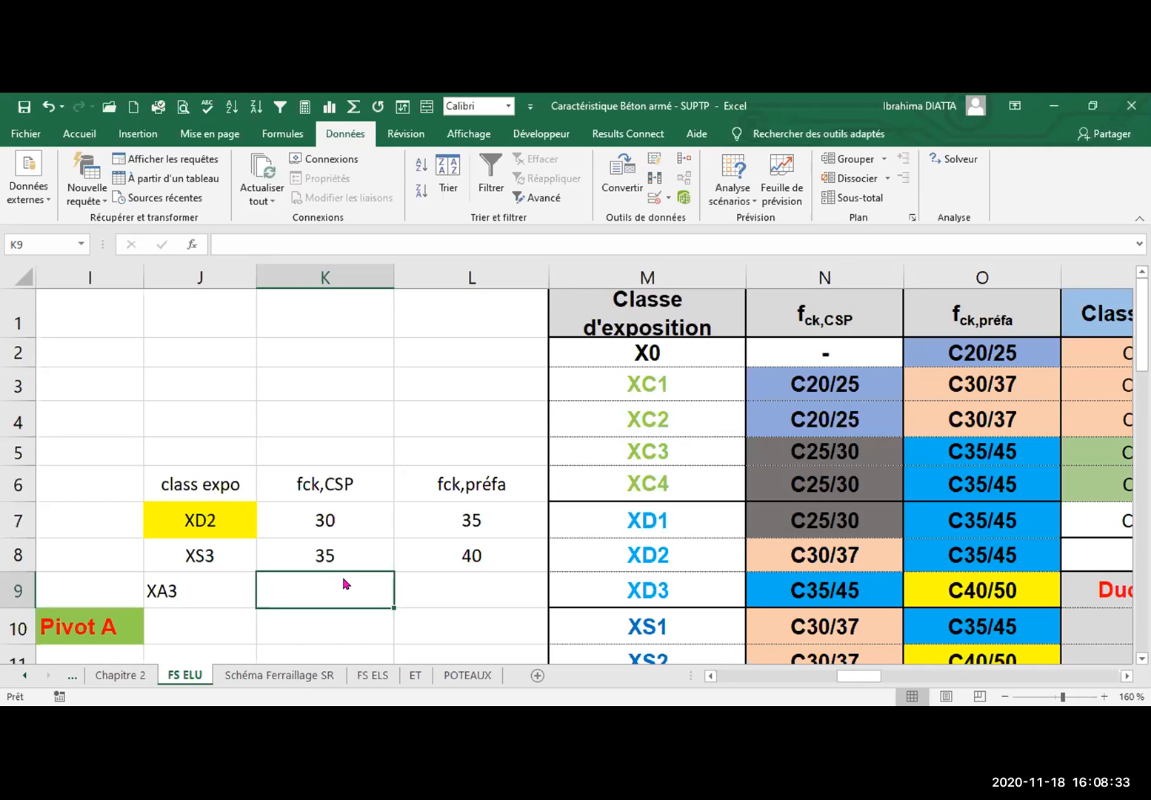
type("+")
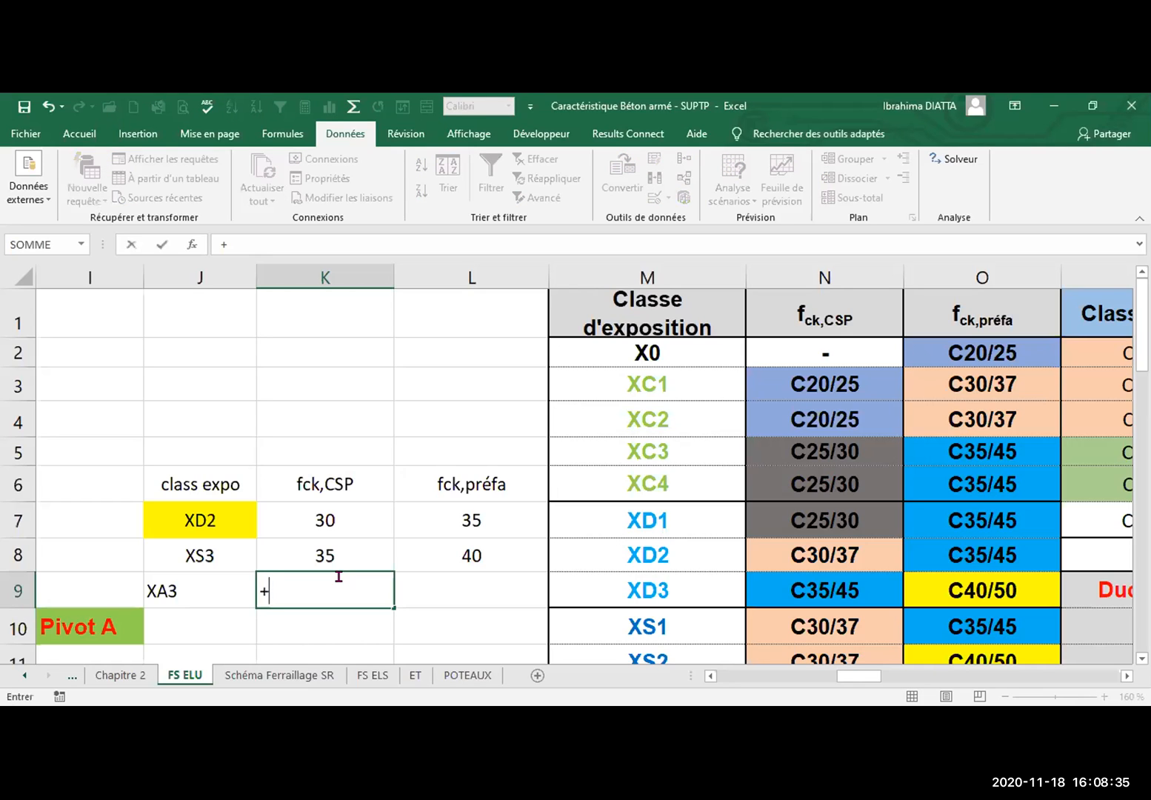
type("rec")
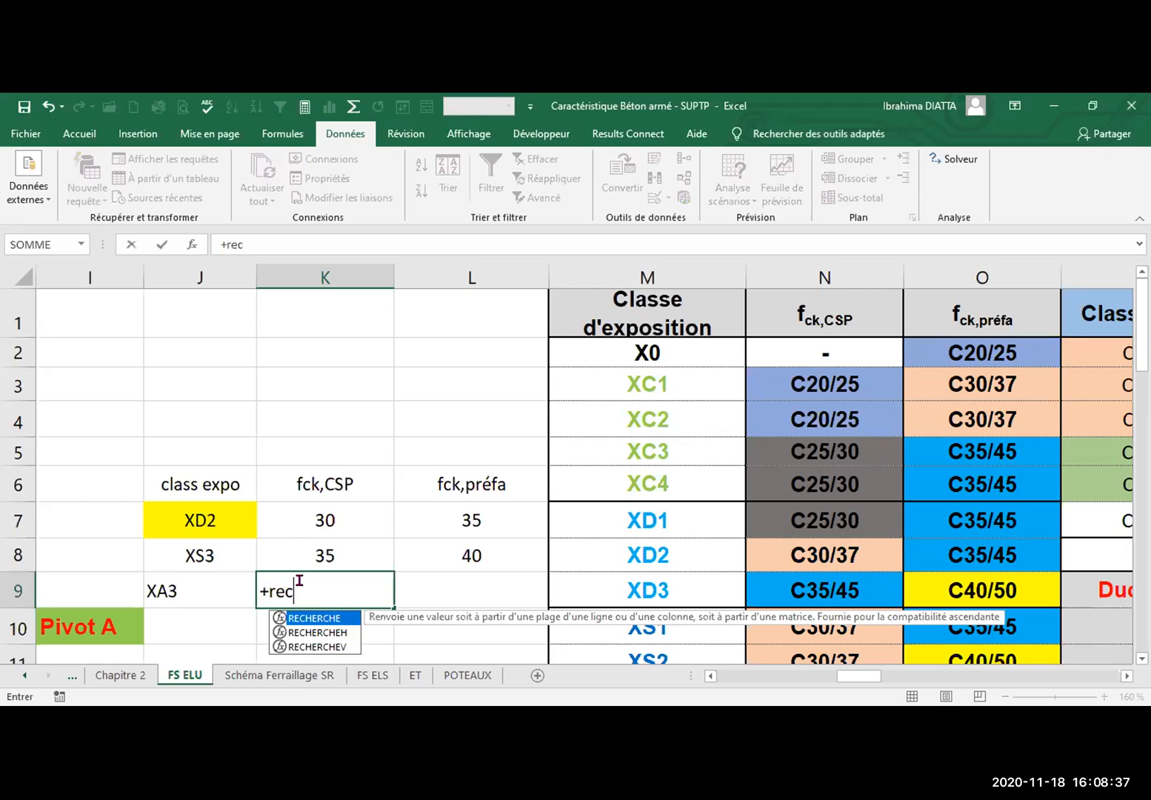
left_click(319, 649)
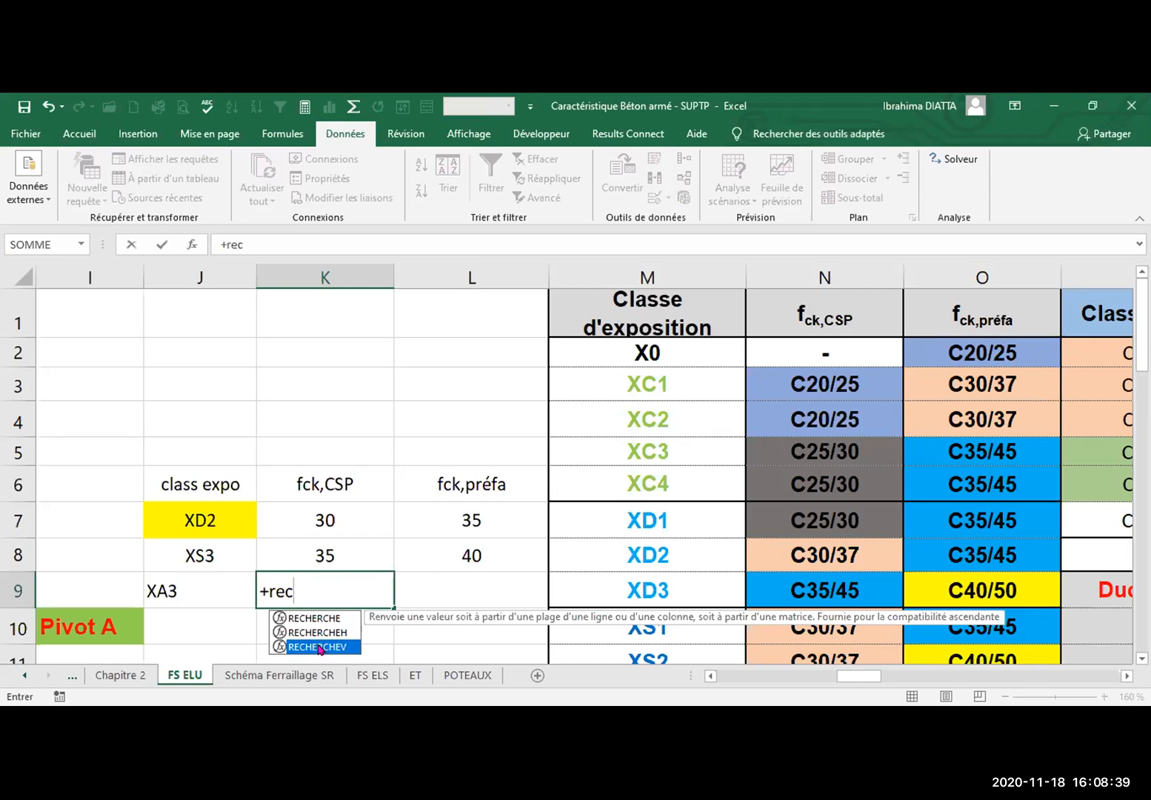
key("Tab")
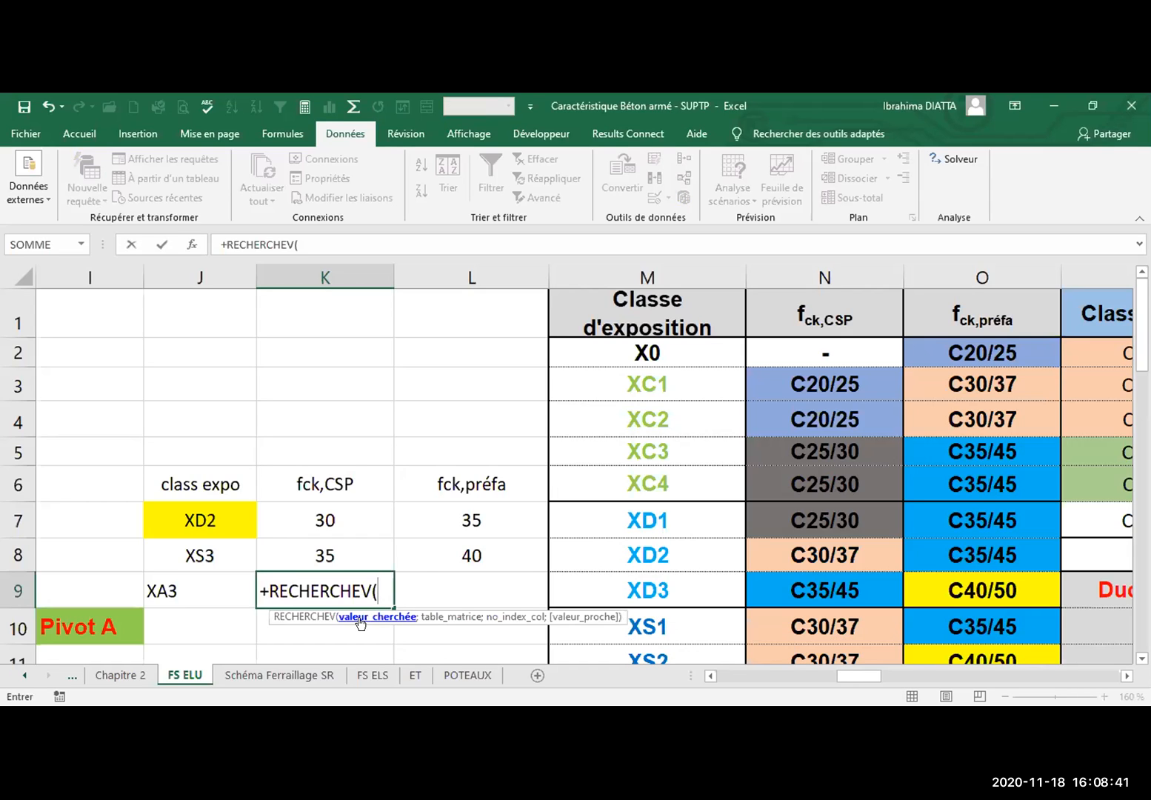
left_click(195, 585)
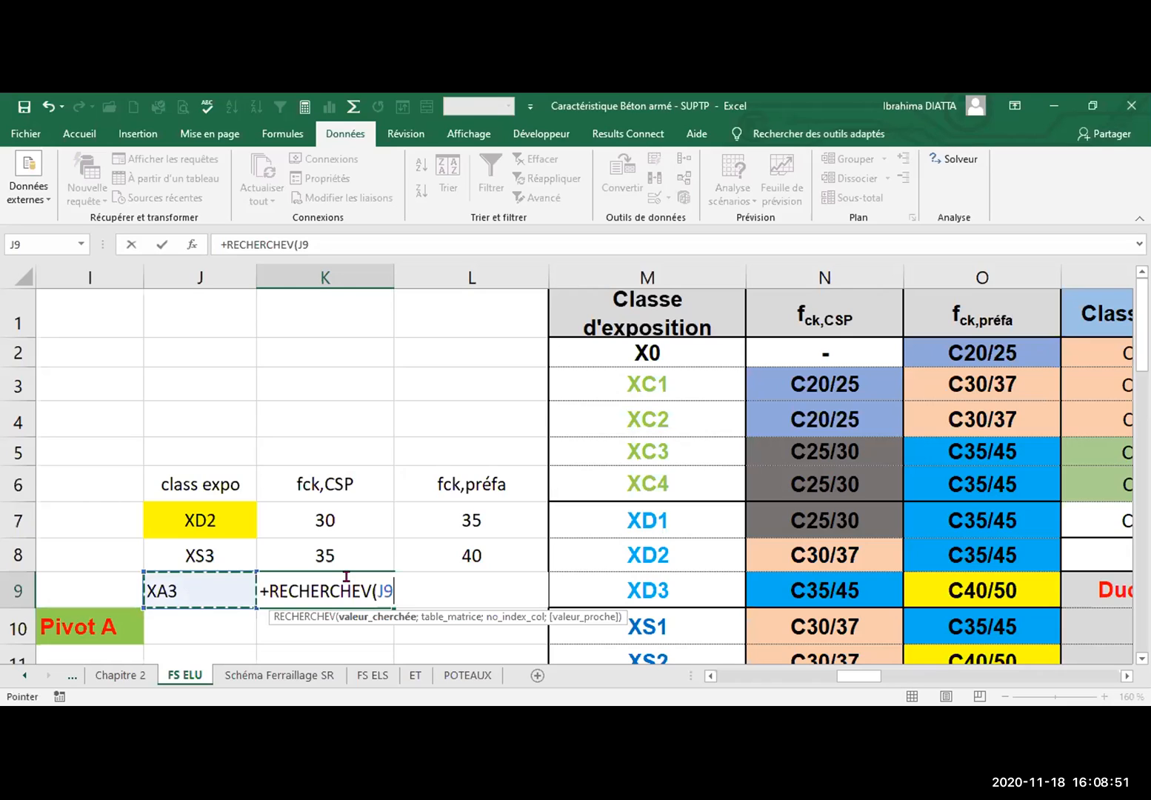
type(";")
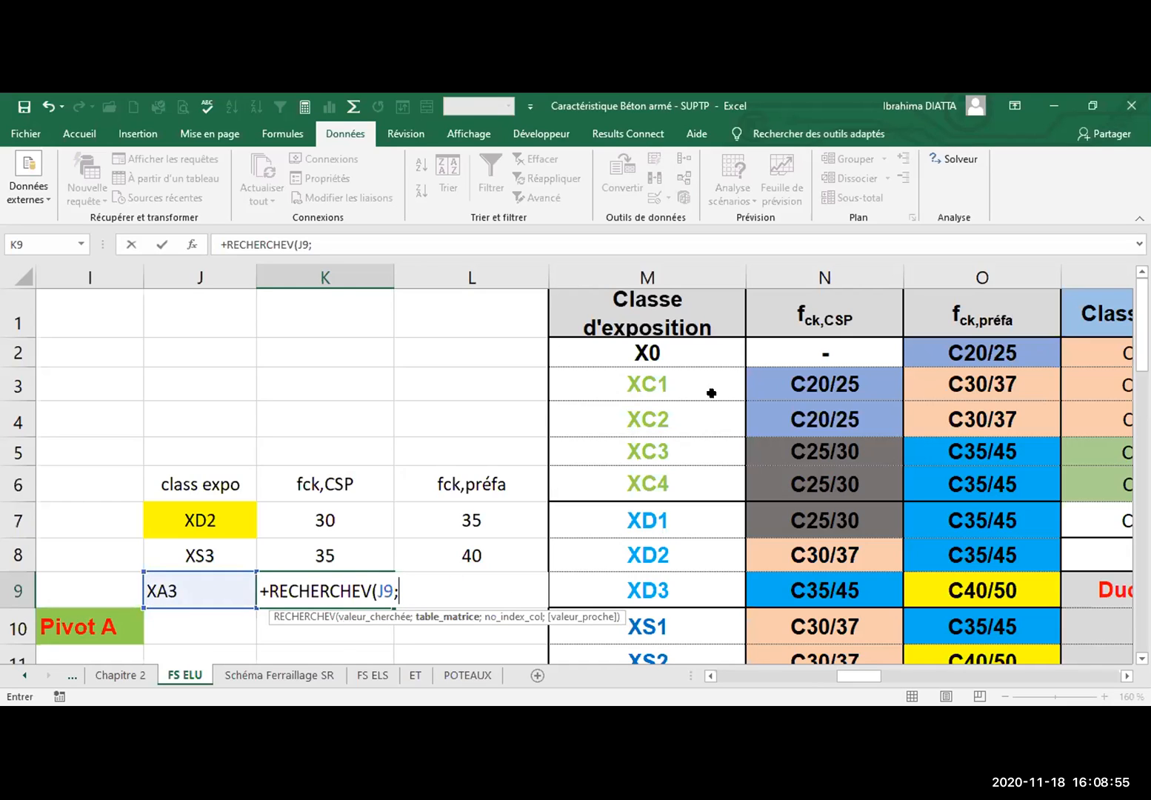
Set the exposure class table M2:O19 as the table_matrice argument of the K9 formula
left_click(666, 340)
left_click_drag(666, 341, 901, 359)
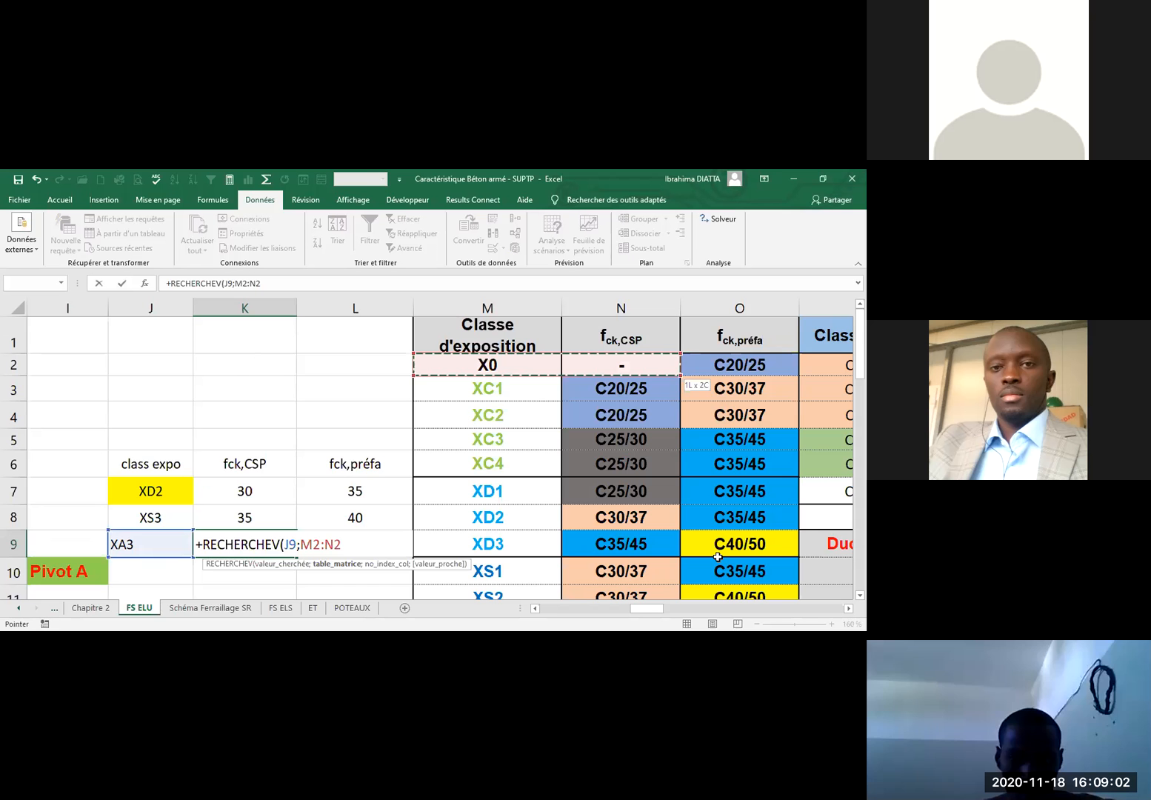
left_click_drag(718, 557, 714, 456)
left_click_drag(948, 475, 655, 489)
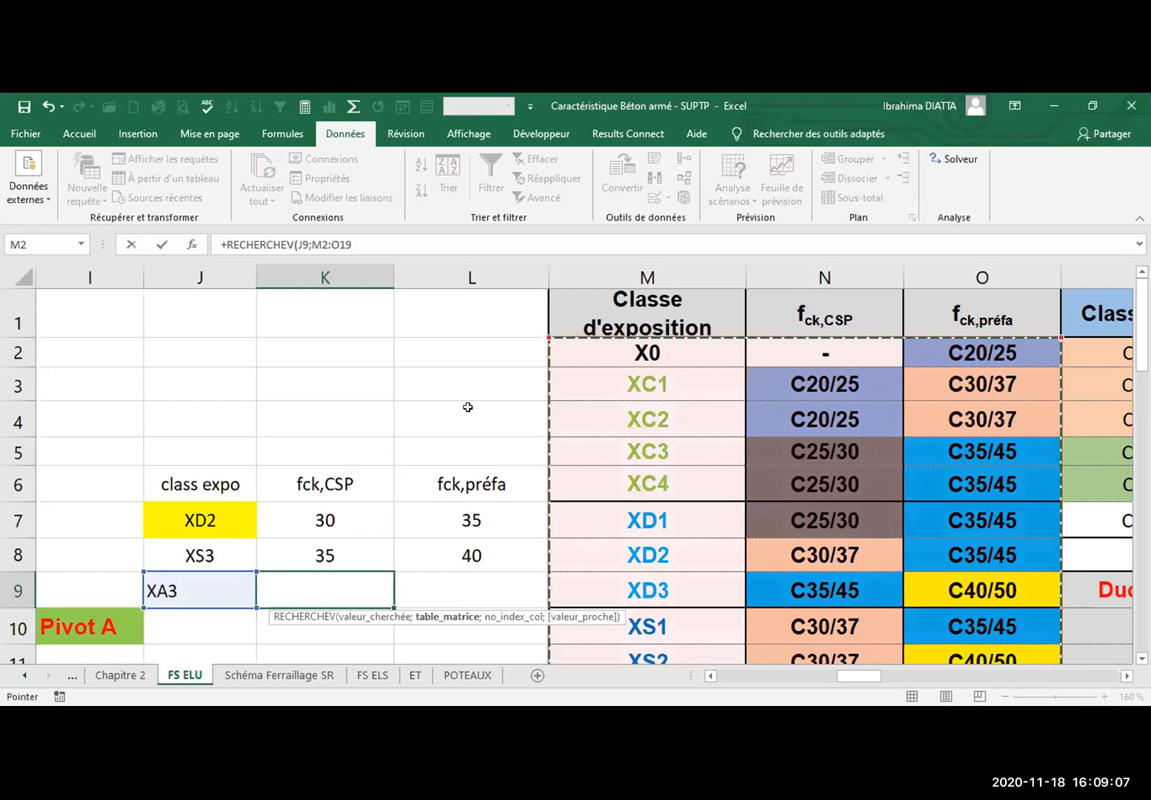
scroll(469, 406, "down", 2)
scroll(468, 406, "up", 2)
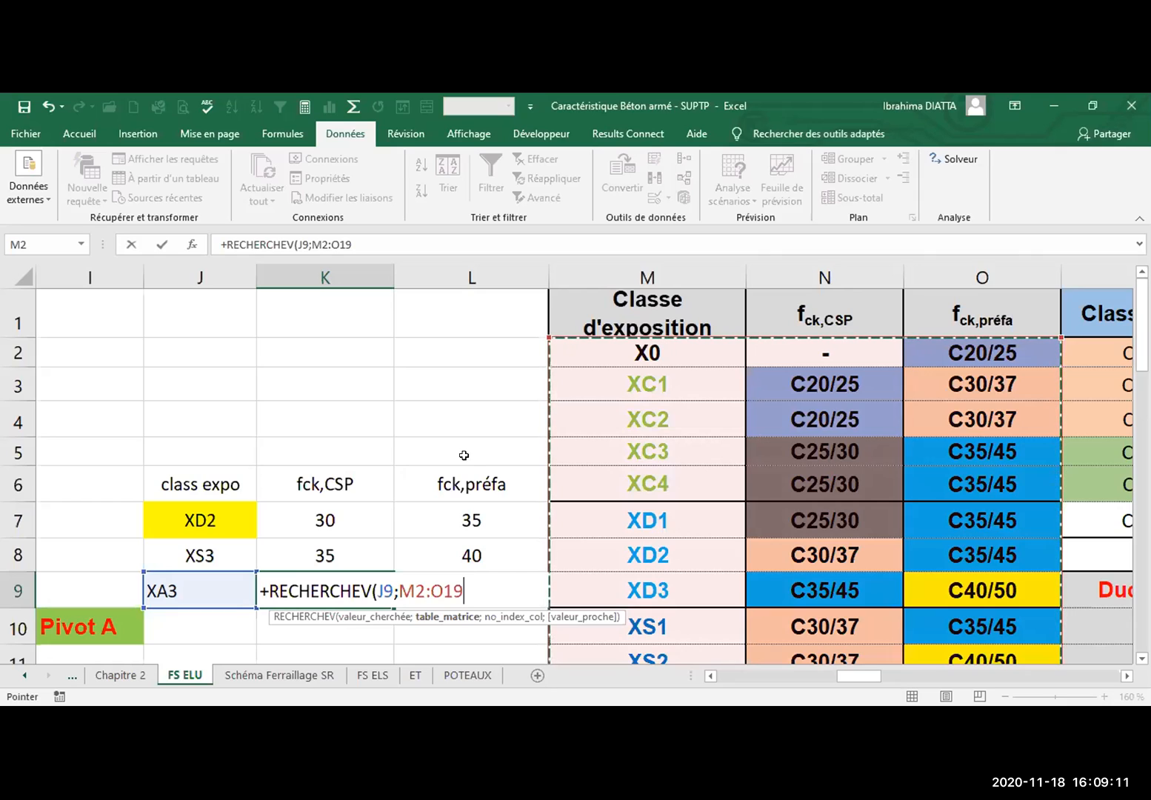
Complete the K9 RECHERCHEV formula with column index 2 and exact match 0
type(";")
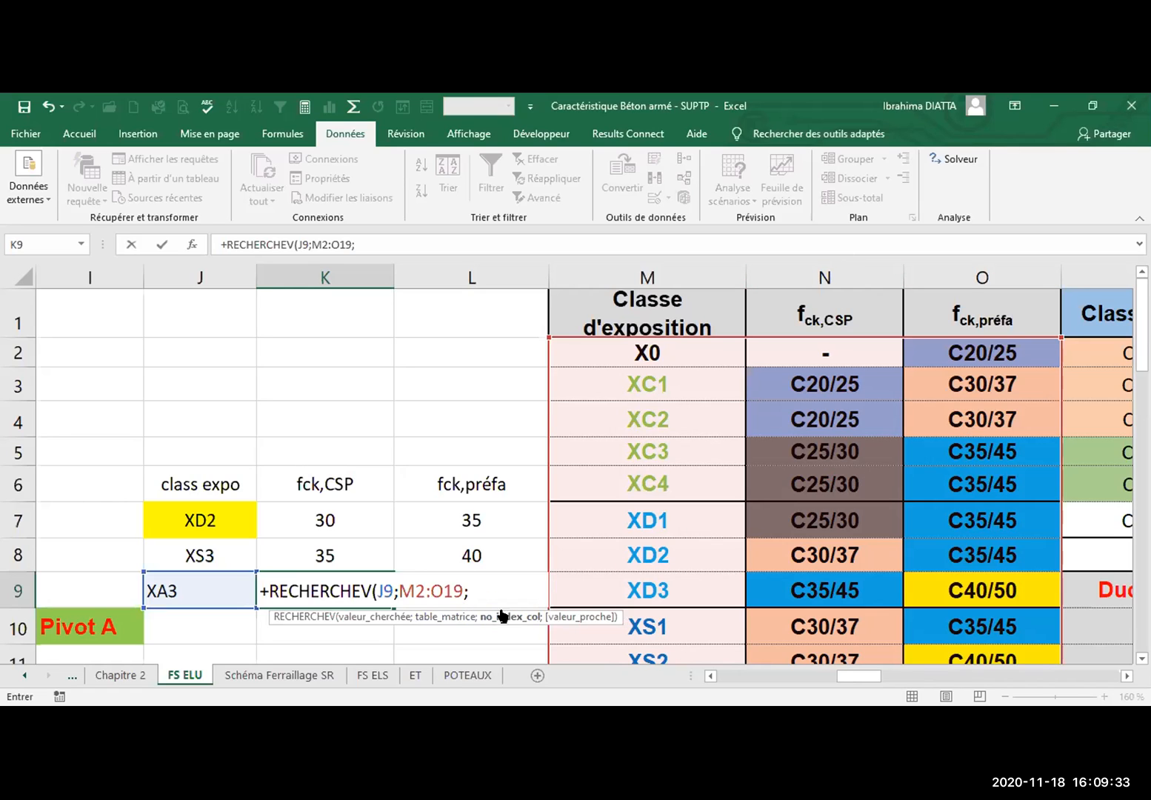
left_click(485, 580)
type("2;0")
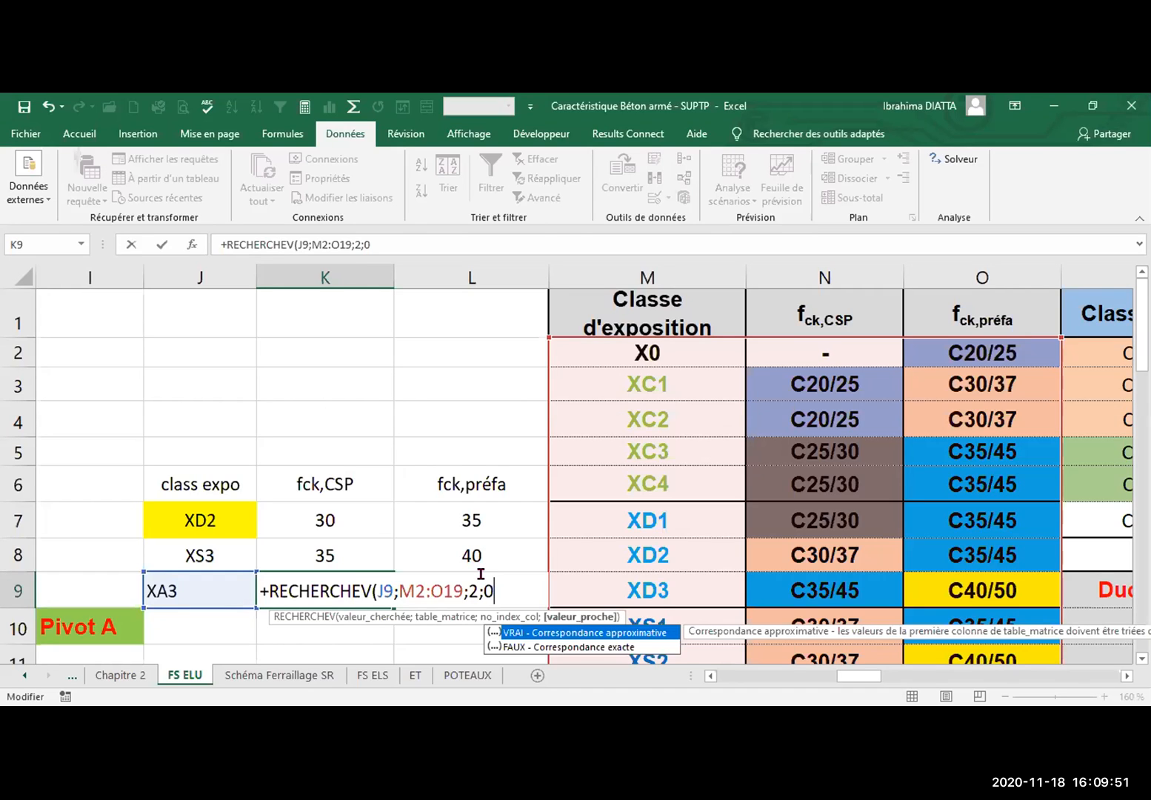
type(")")
key("Return")
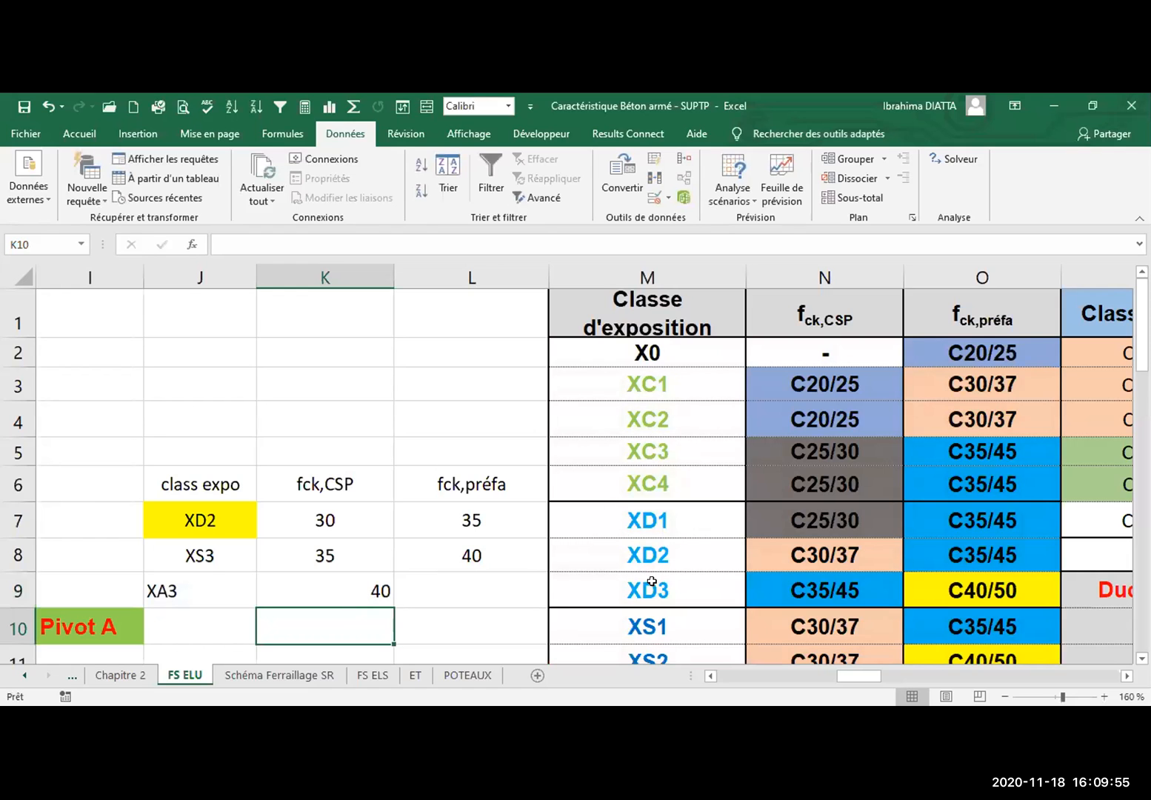
Check the fck,CSP strength of class XA3 in the exposure class table against the K9 result
scroll(654, 375, "down", 2)
scroll(654, 375, "down", 3)
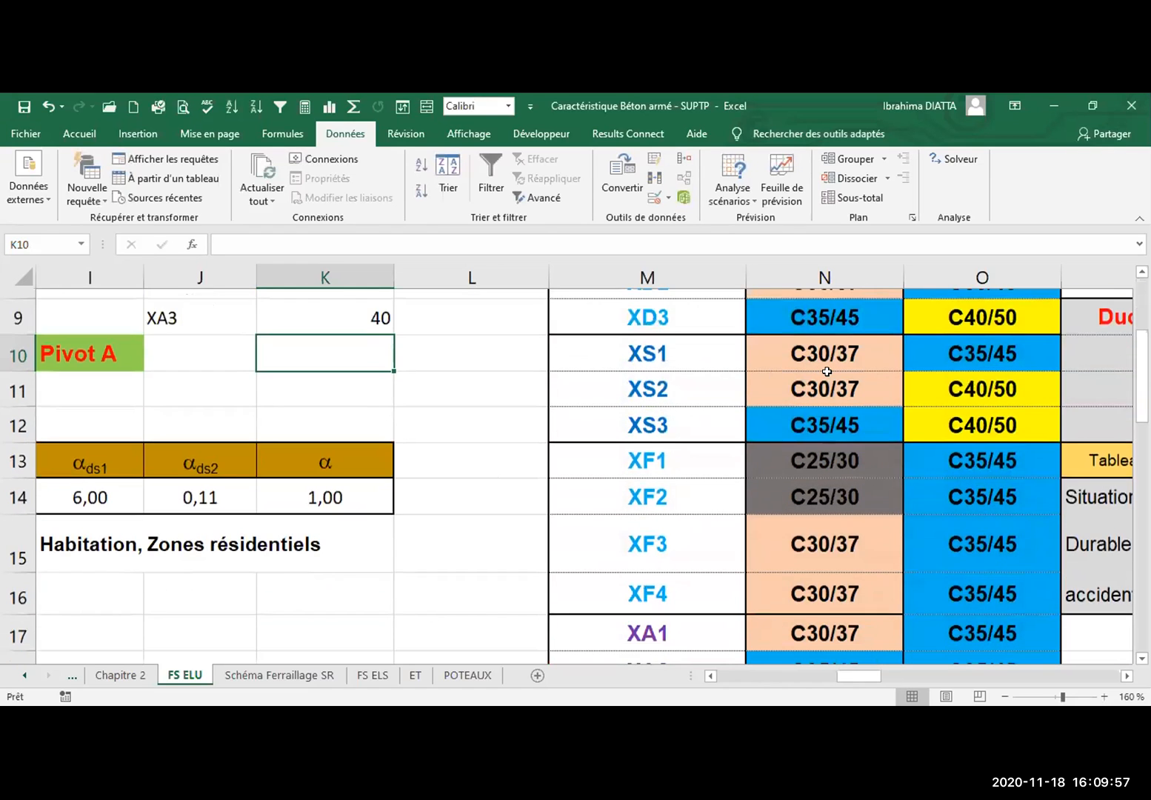
left_click(654, 376)
left_click(819, 385)
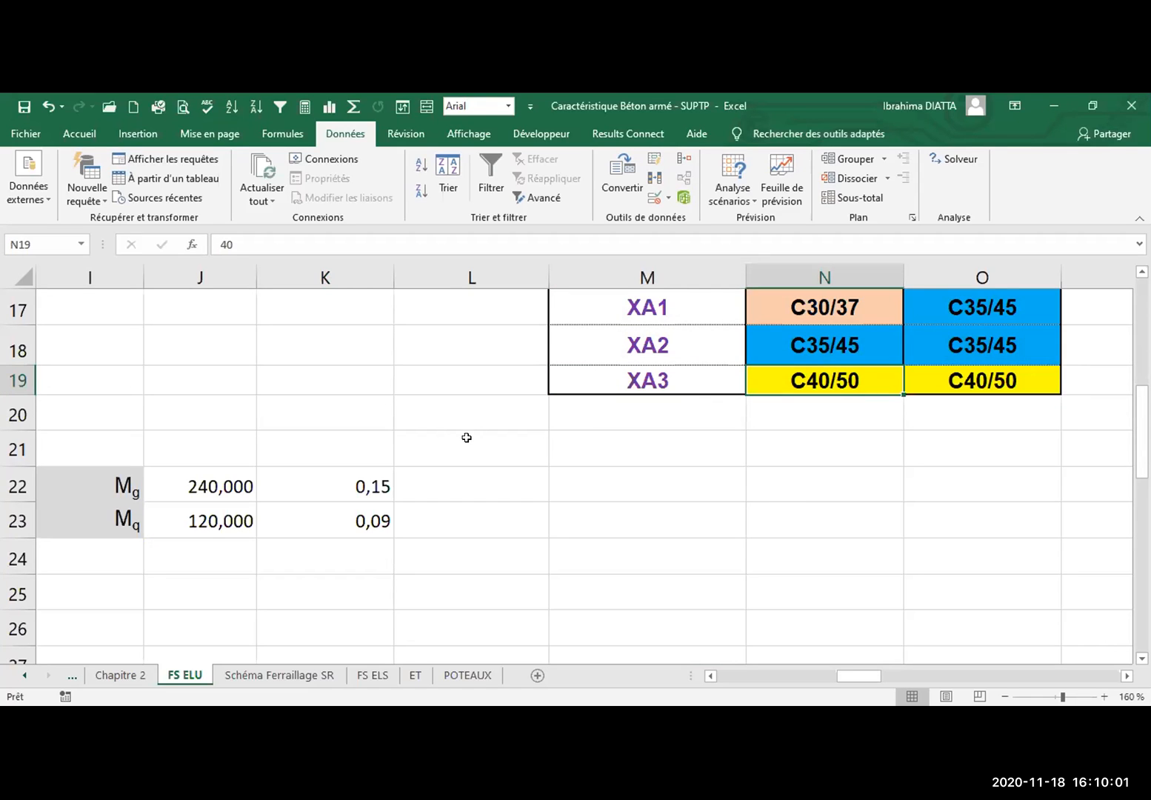
scroll(372, 560, "up", 2)
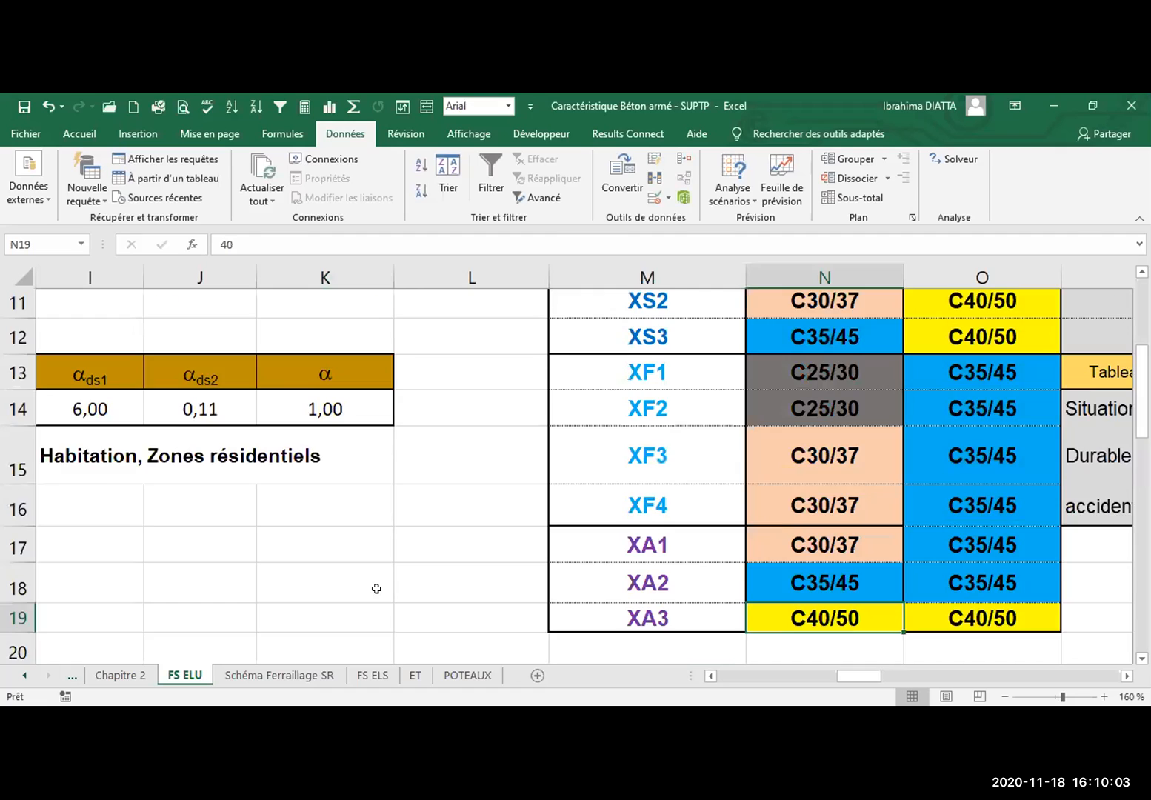
scroll(376, 588, "up", 1)
scroll(471, 566, "up", 1)
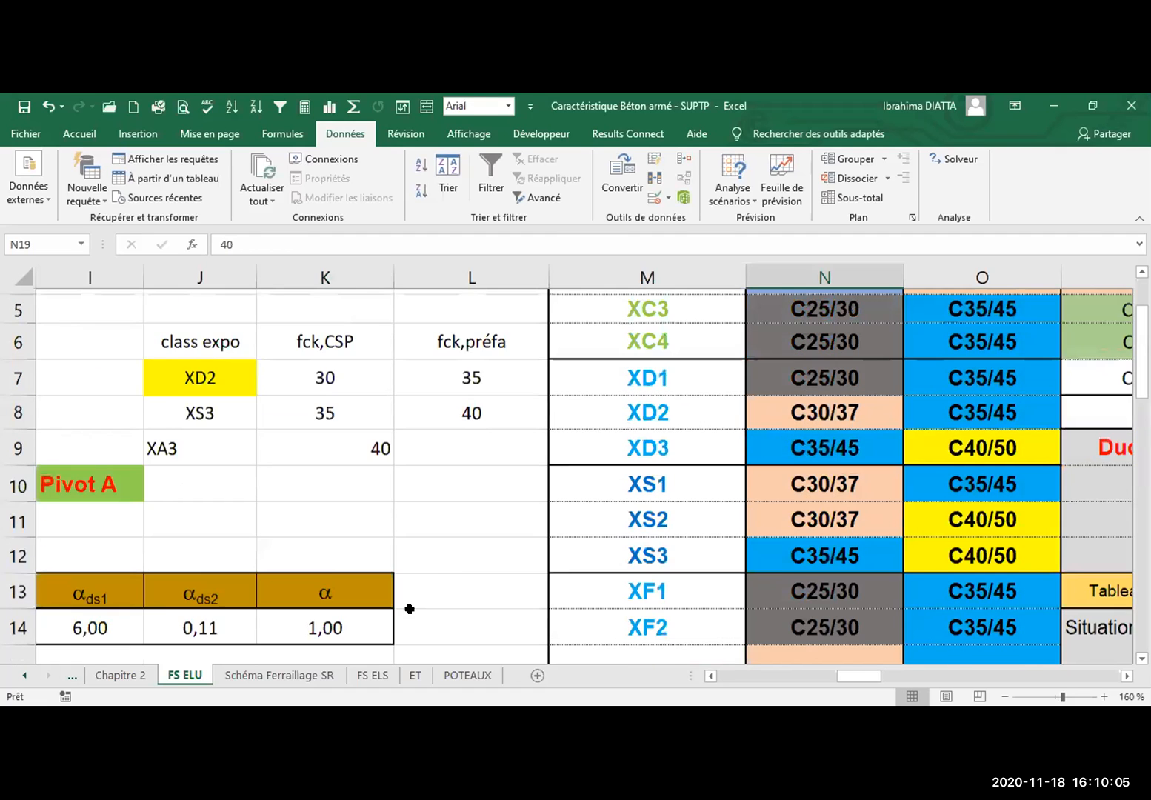
scroll(409, 608, "up", 2)
Copy the text of the RECHERCHEV formula in K9, leaving the cell itself as it is
left_click(370, 581)
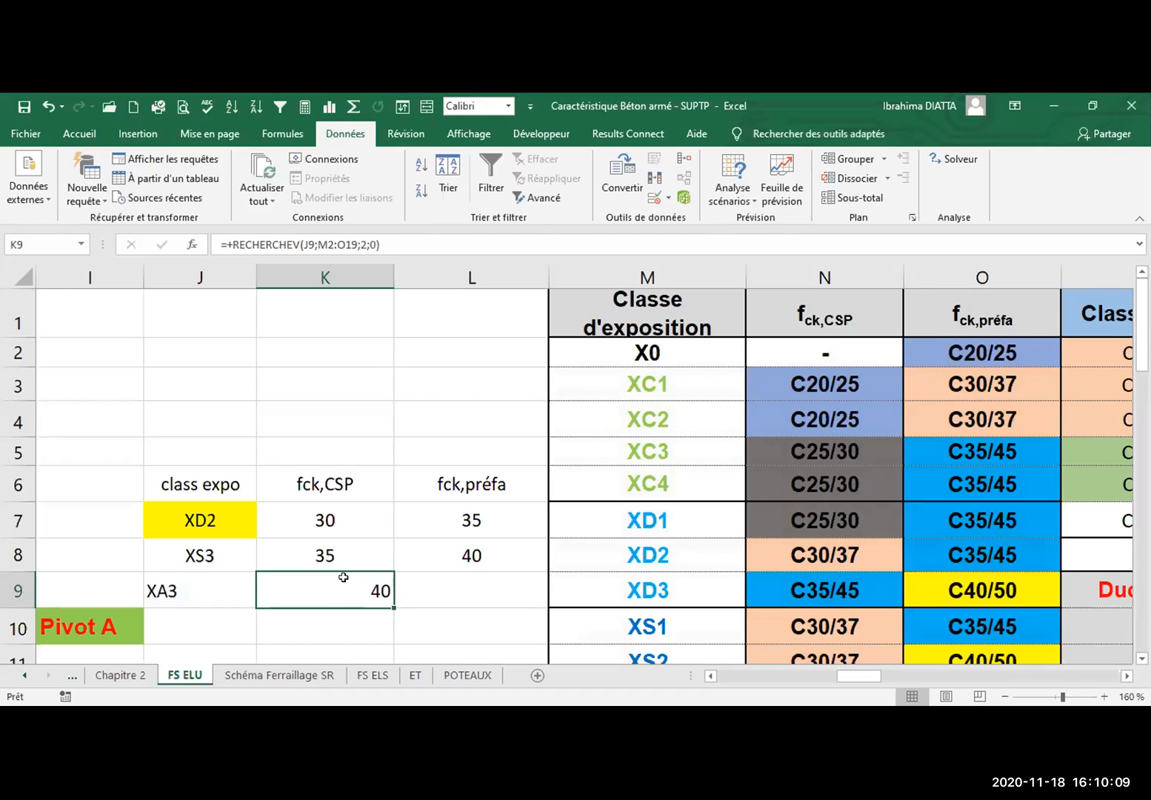
left_click_drag(383, 245, 219, 239)
key("ctrl+c")
left_click(82, 135)
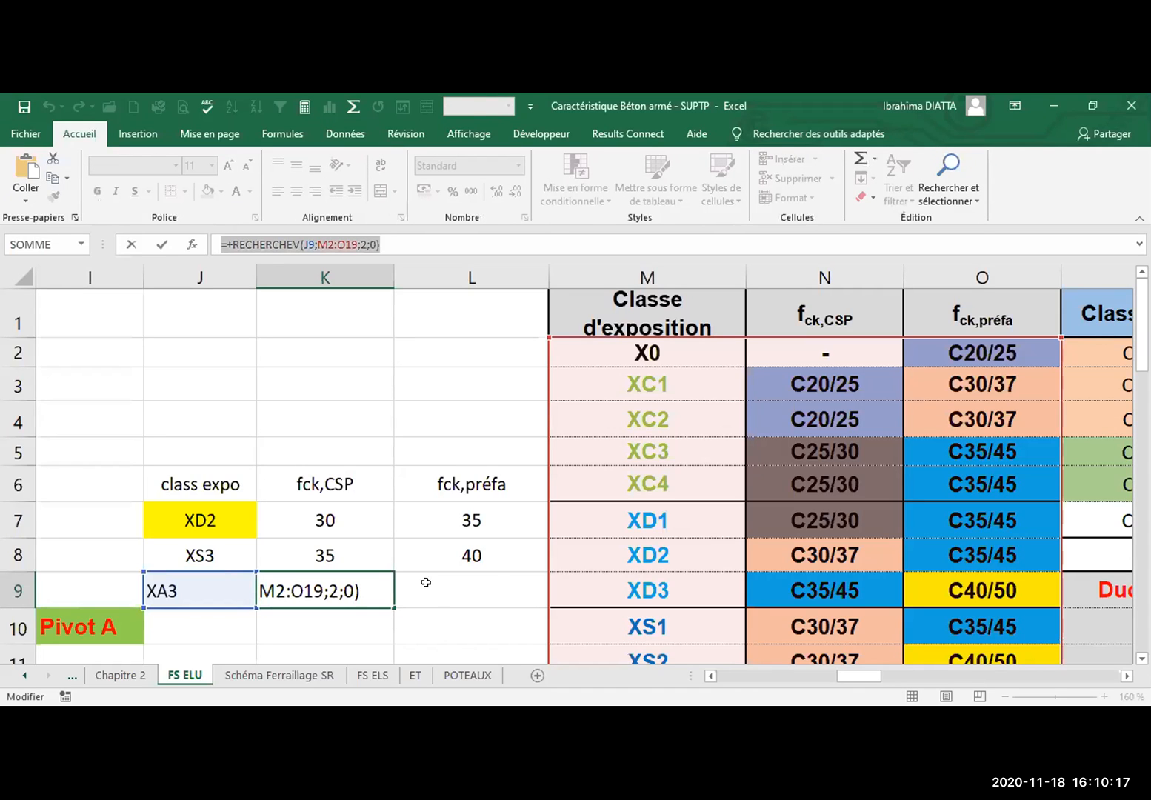
type("3")
key("Escape")
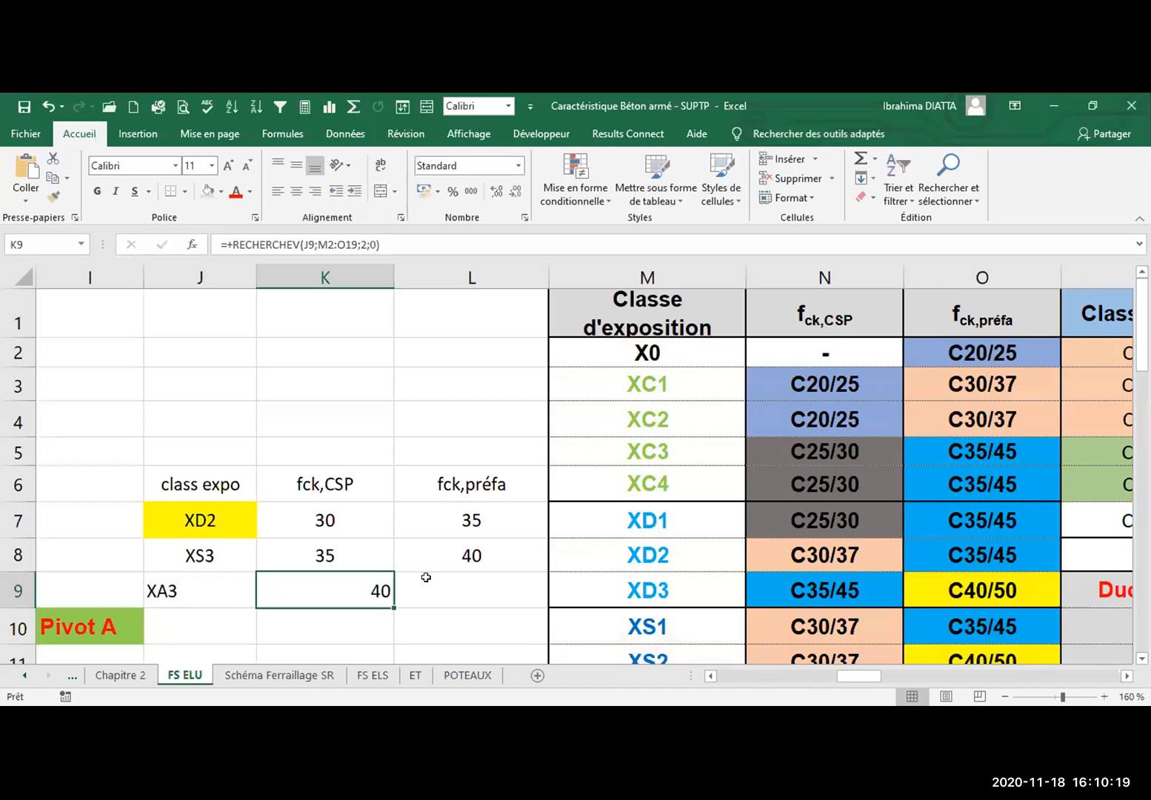
Paste the RECHERCHEV formula into L9 under fck,préfa and set its column index to 3
double_click(422, 579)
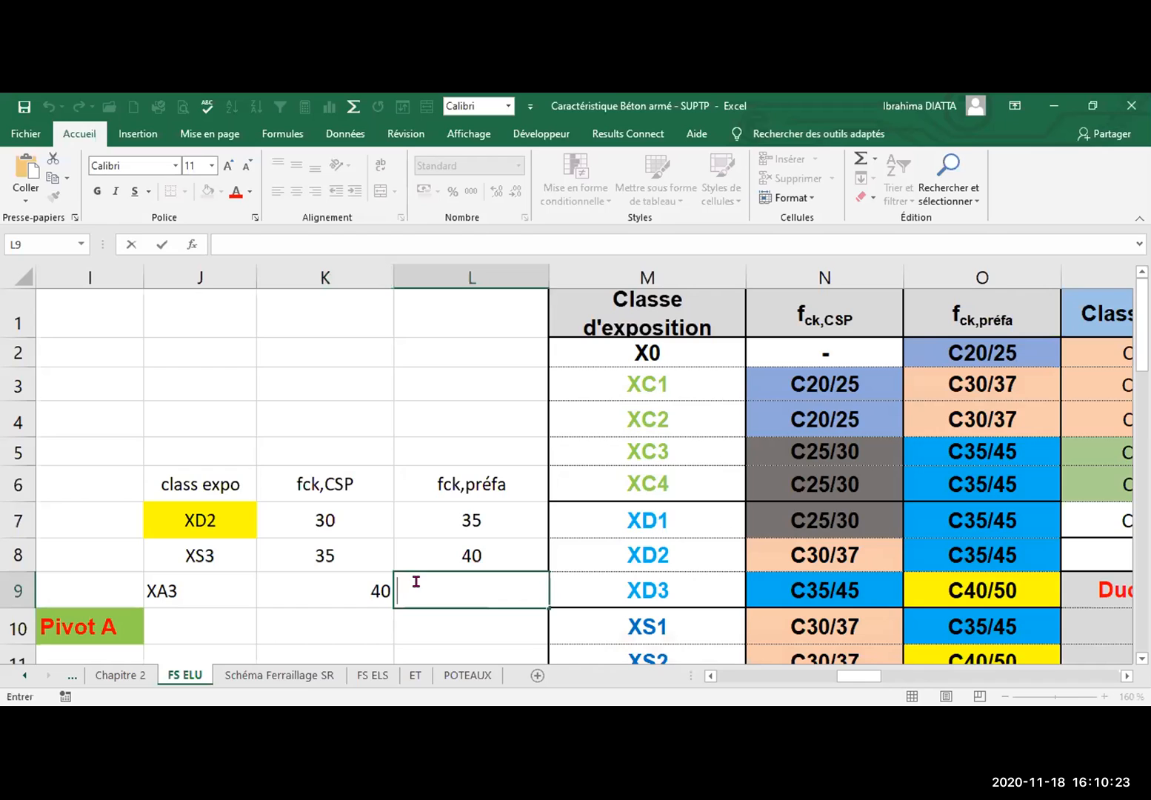
right_click(577, 589)
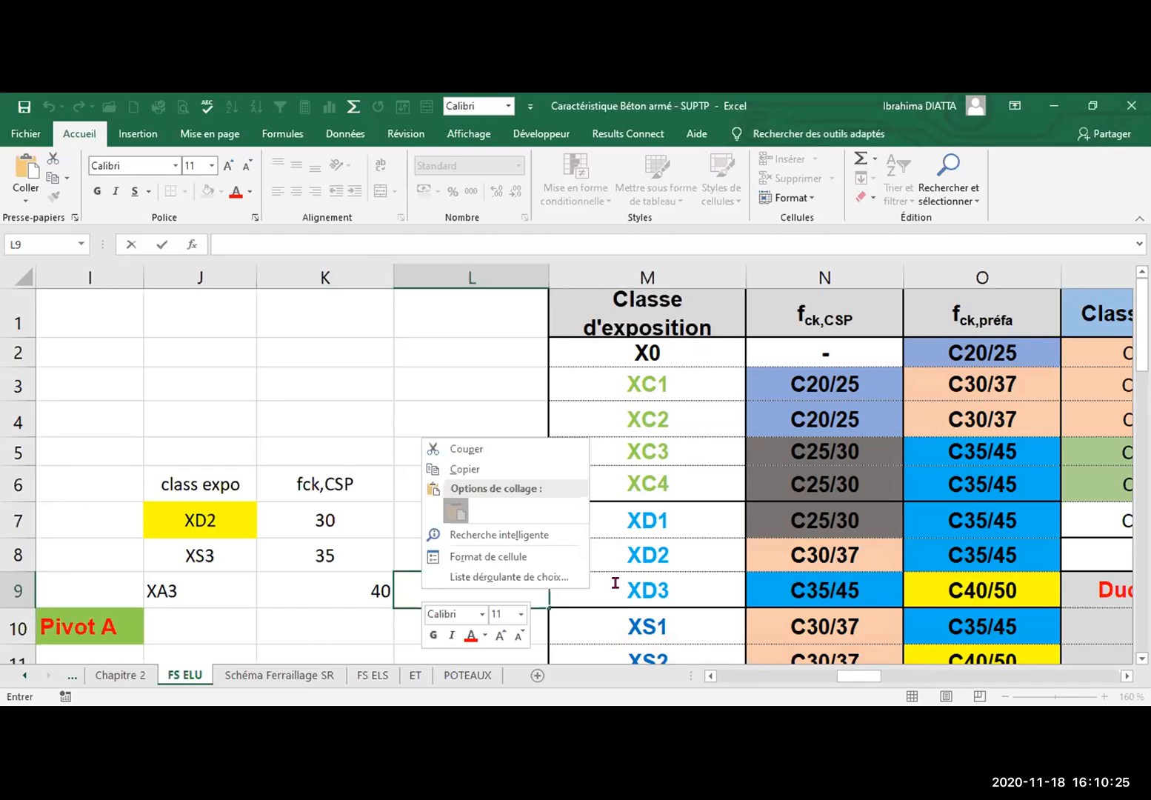
key("ctrl+v")
double_click(620, 591)
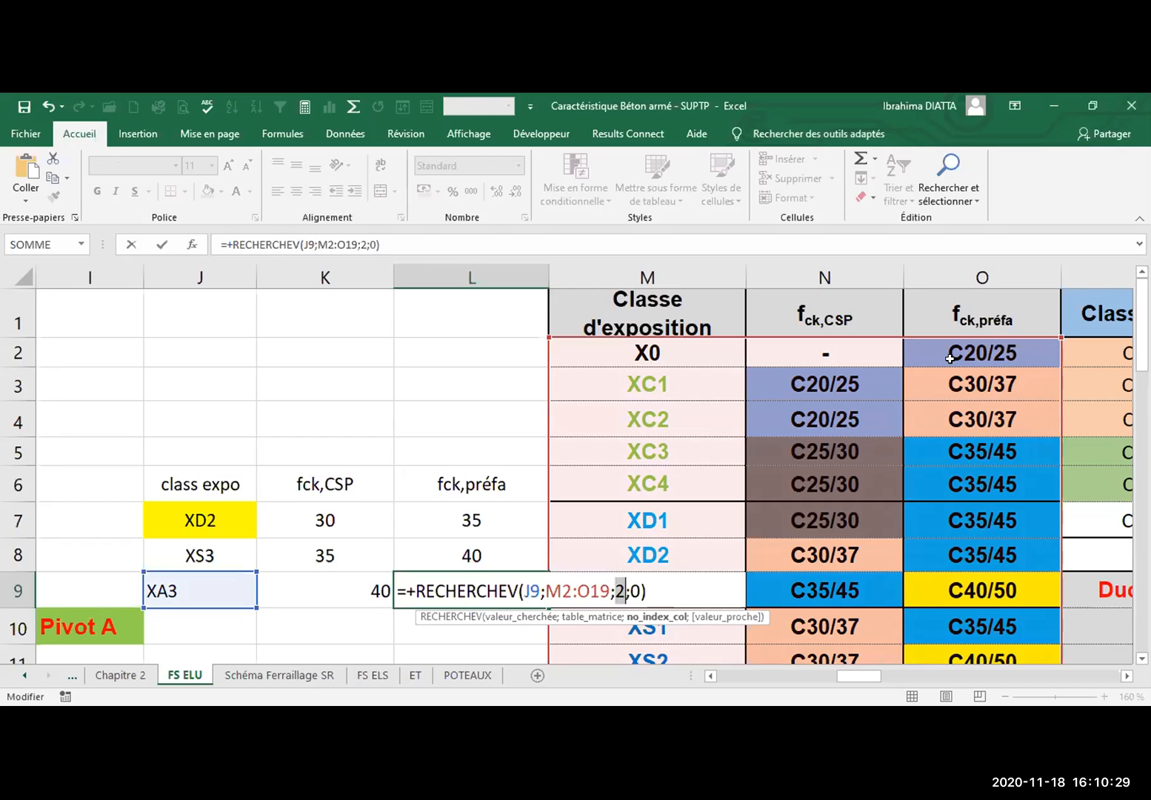
type("3")
key("Return")
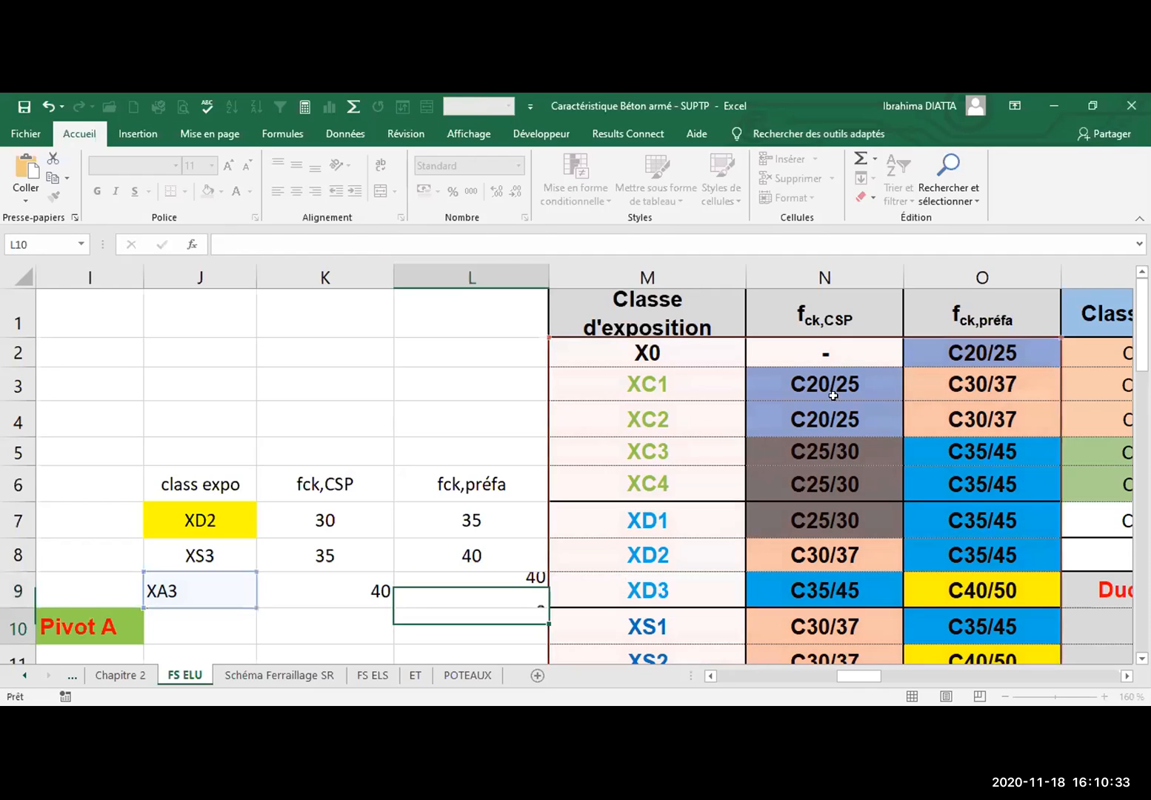
Compare the L9 result with the fck,préfa strength of class XA3 in the exposure class table
left_click(508, 591)
scroll(834, 527, "down", 5)
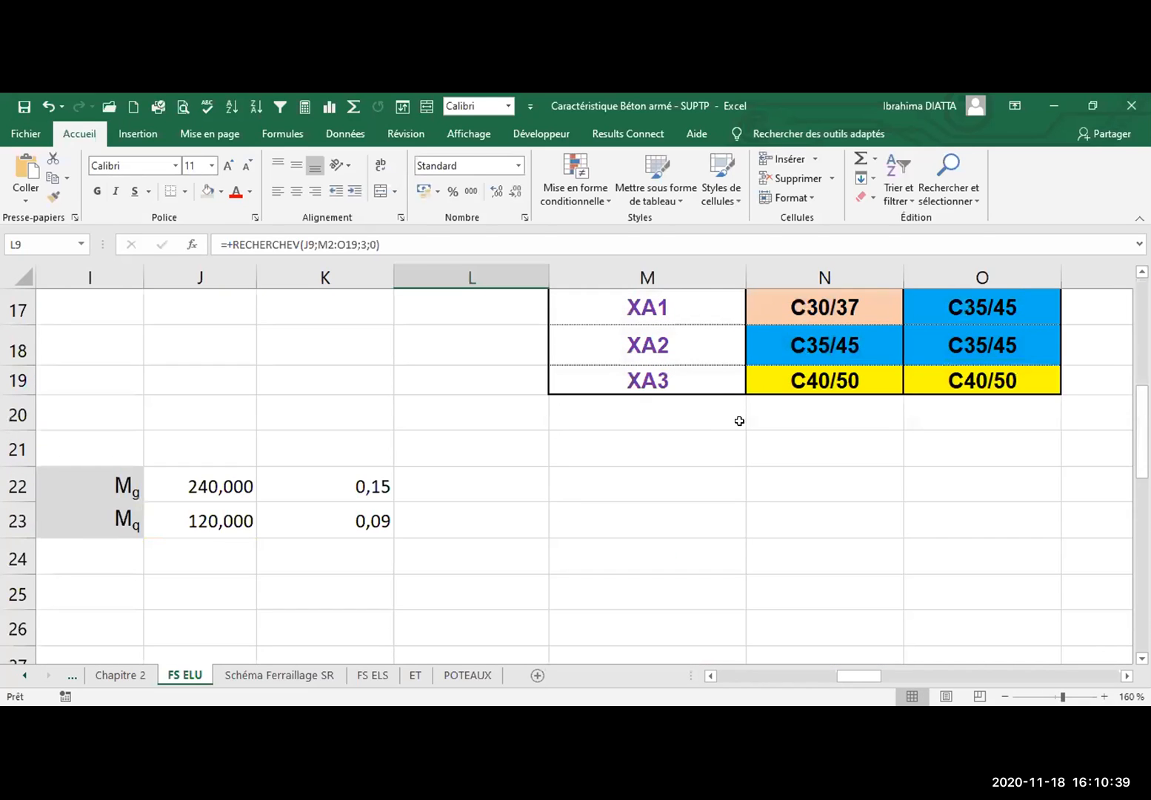
left_click(982, 380)
Change the exposure class in J9 to XA2
left_click(648, 345)
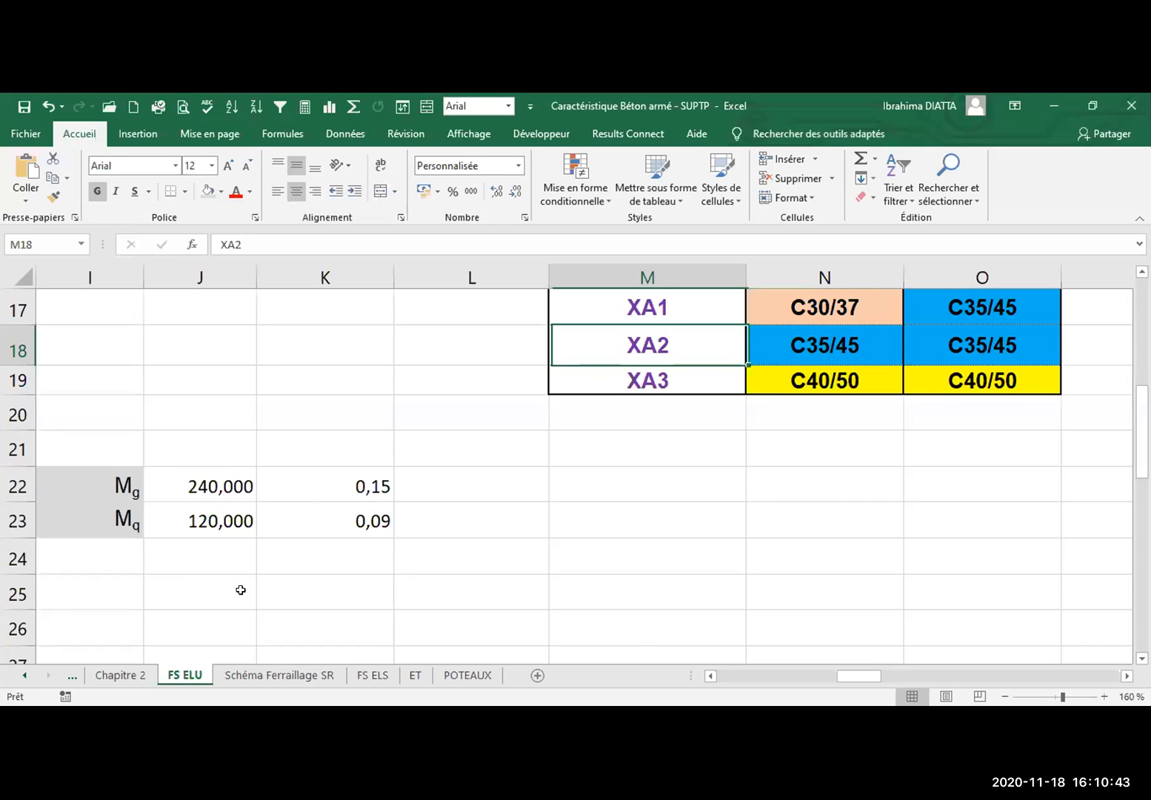
scroll(241, 590, "up", 3)
key("ctrl+z")
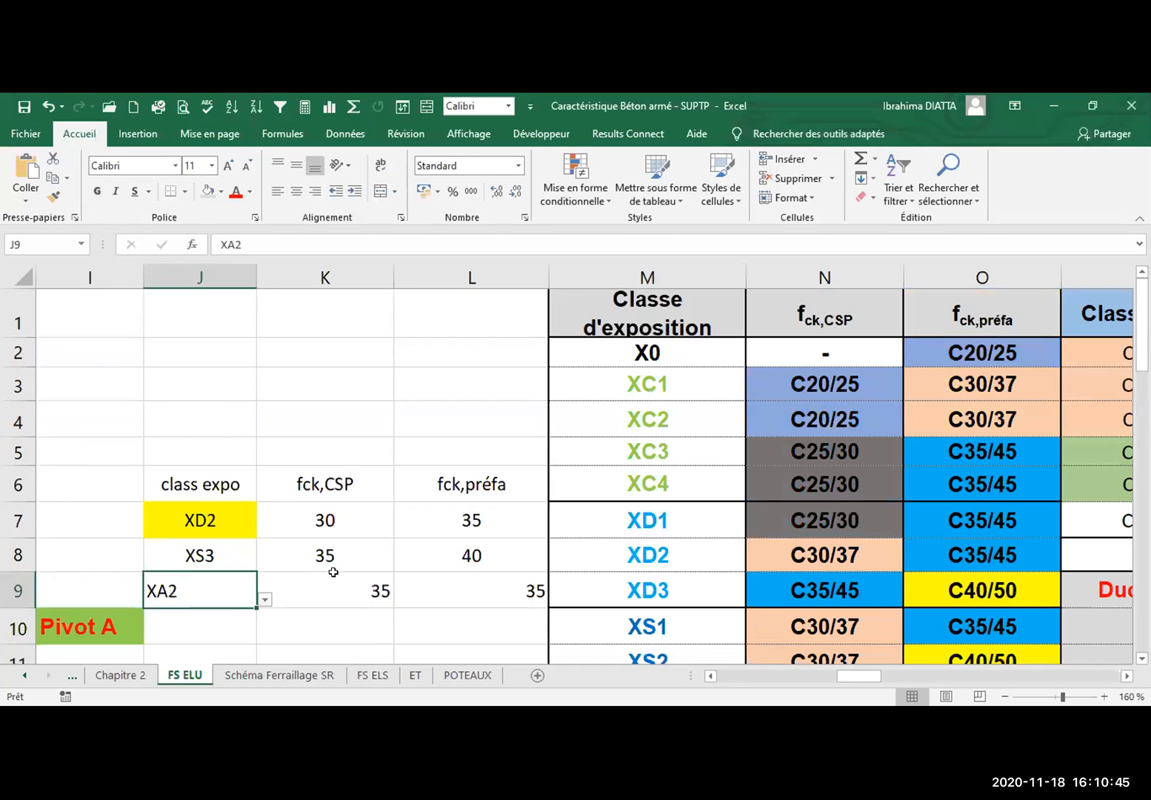
scroll(655, 514, "down", 1)
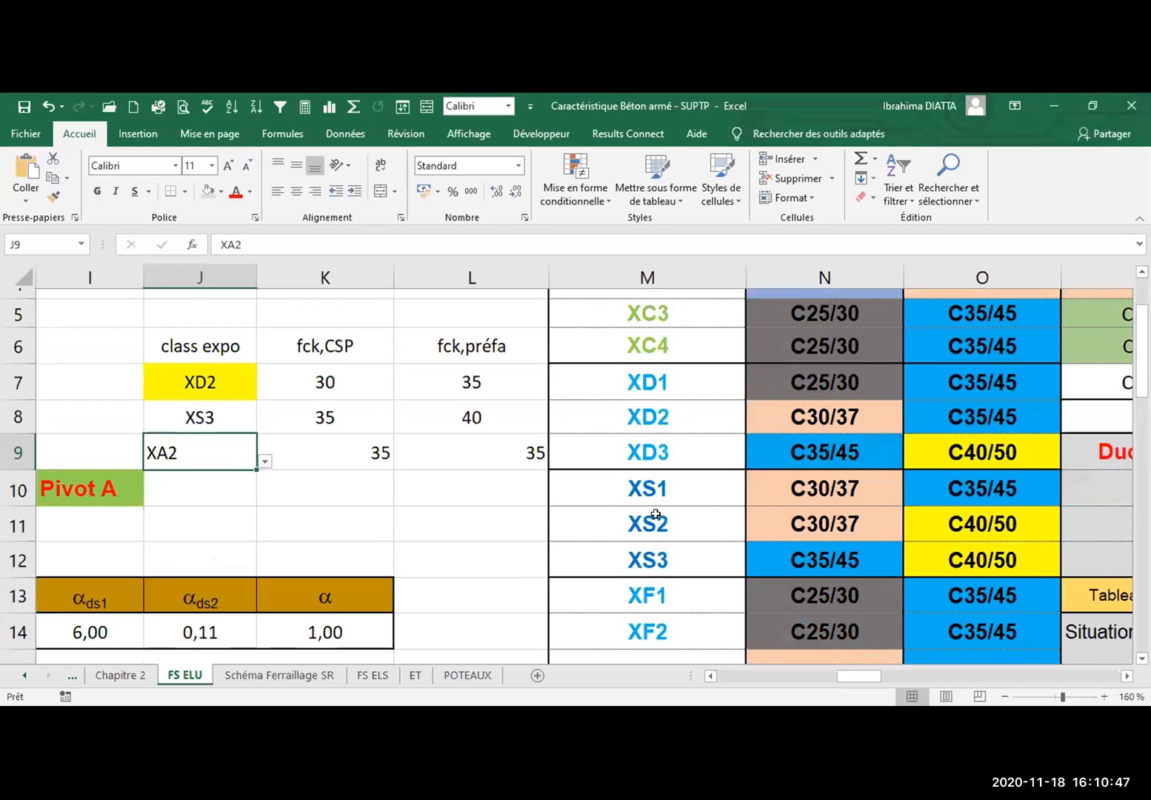
Compare the K9 and L9 results with the strengths of class XA2 in the exposure class table
scroll(655, 514, "down", 4)
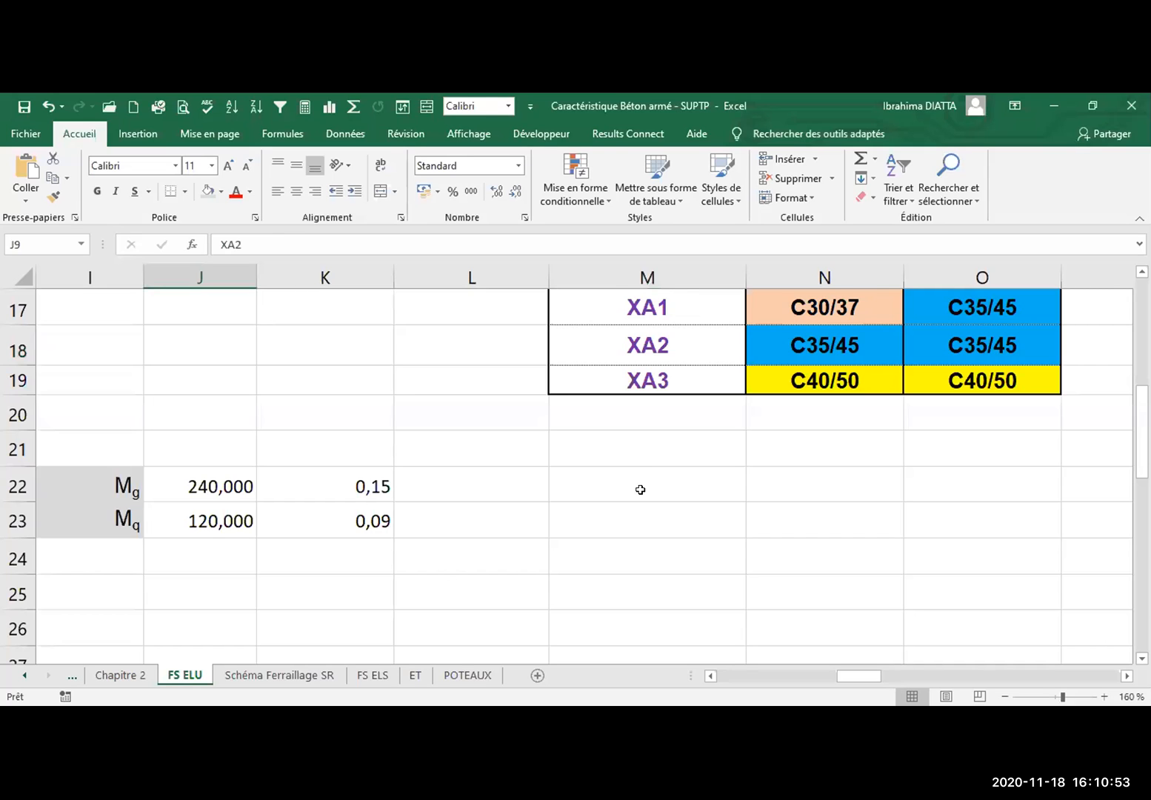
scroll(637, 463, "up", 3)
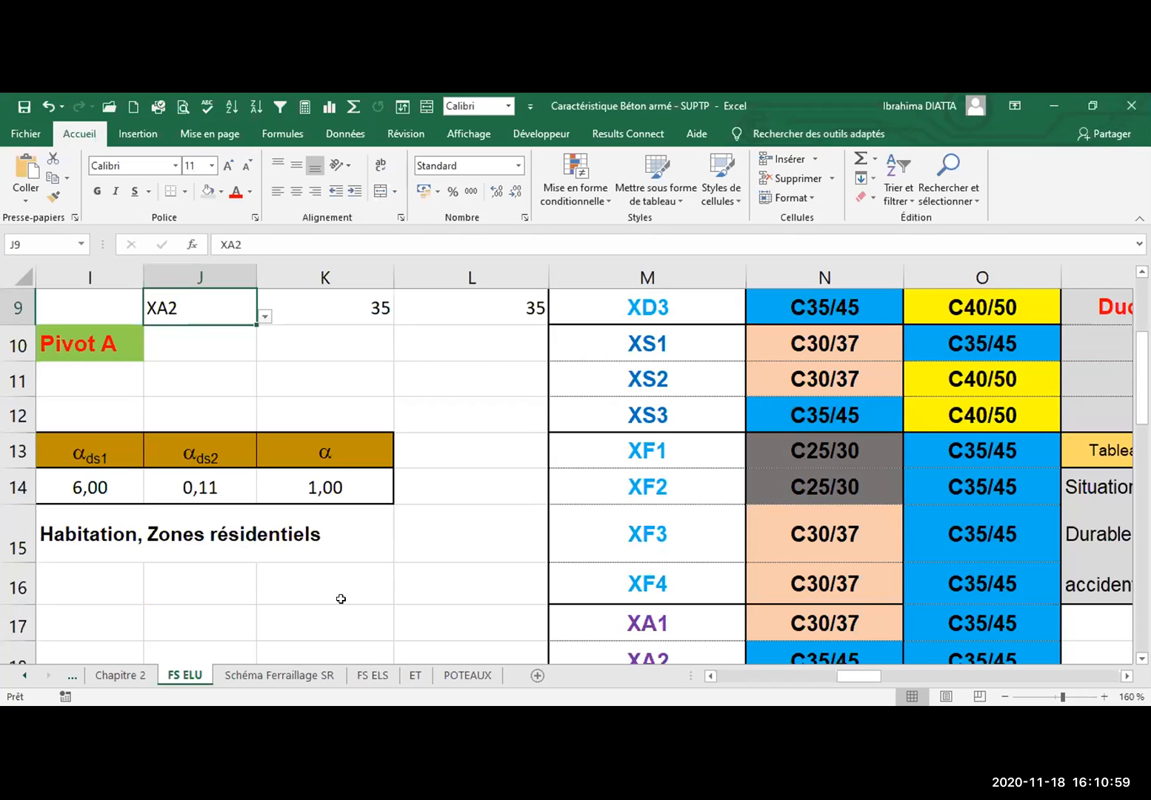
Test the exposure class drop-down in J9 with XA1 and XF3, and review the RECHERCHEV formula in L9
scroll(252, 597, "up", 3)
left_click(265, 599)
left_click(202, 529)
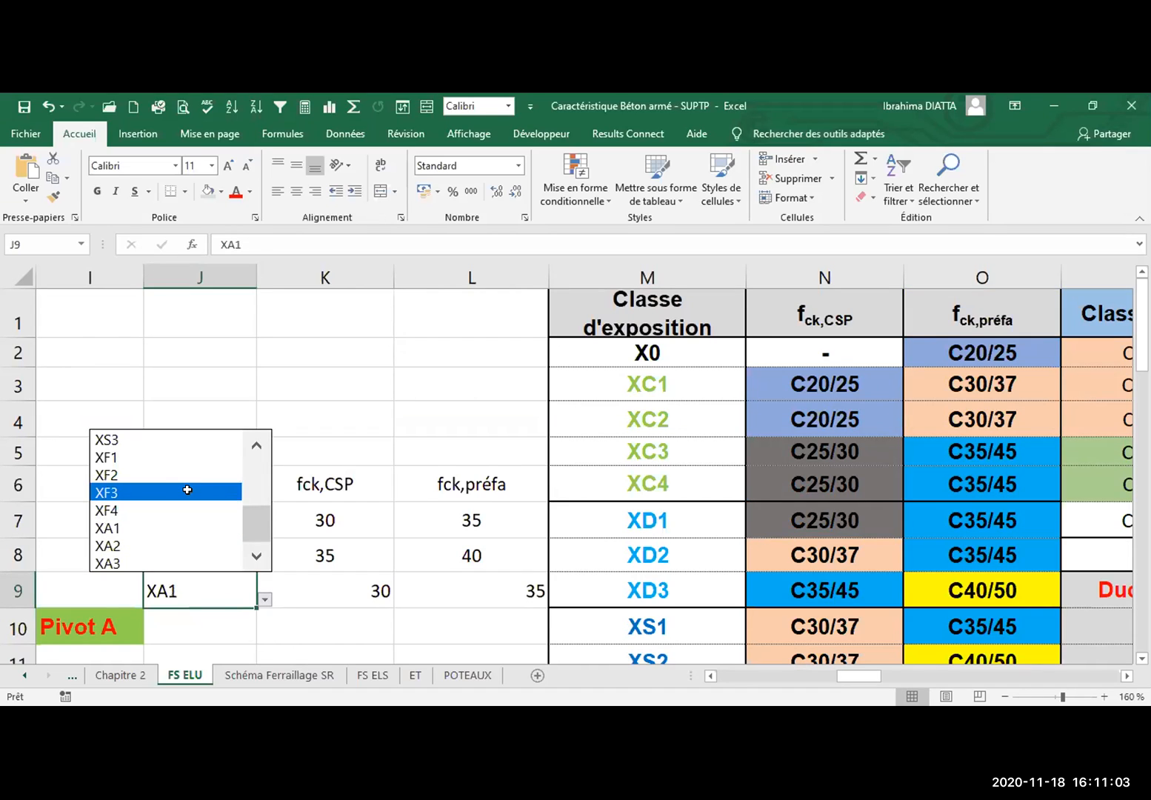
left_click(187, 490)
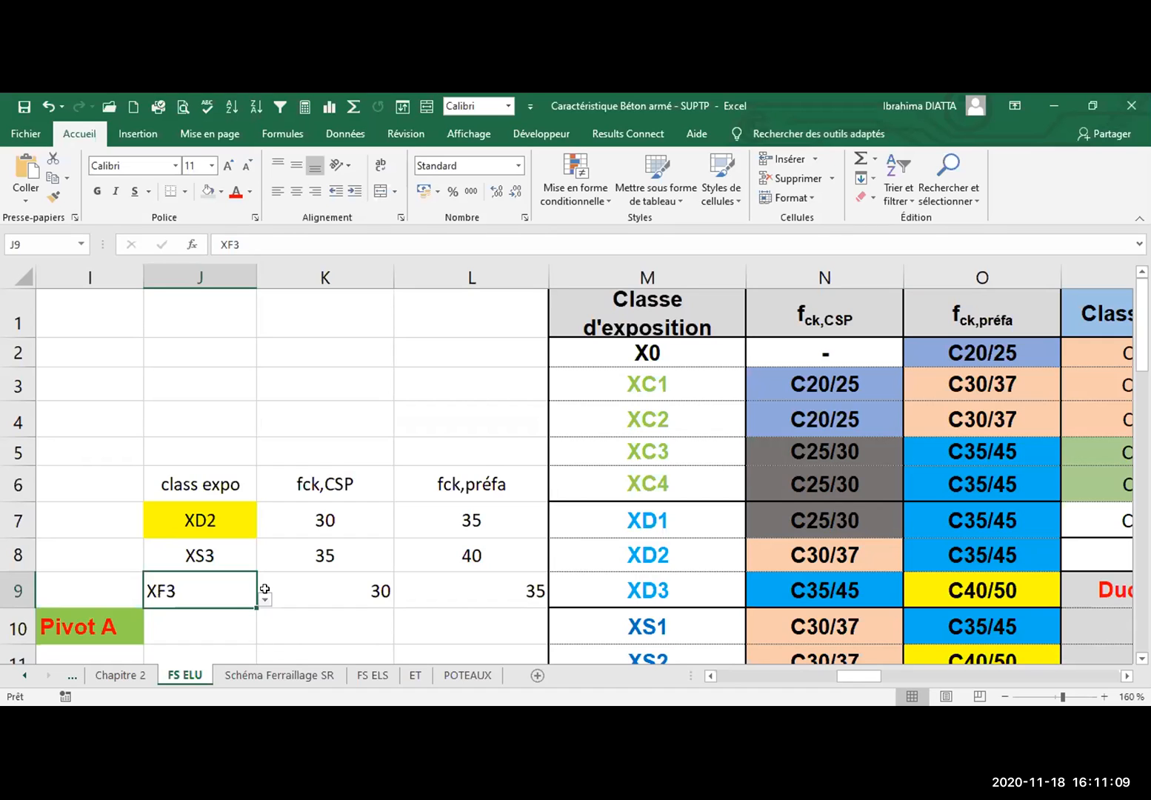
double_click(508, 590)
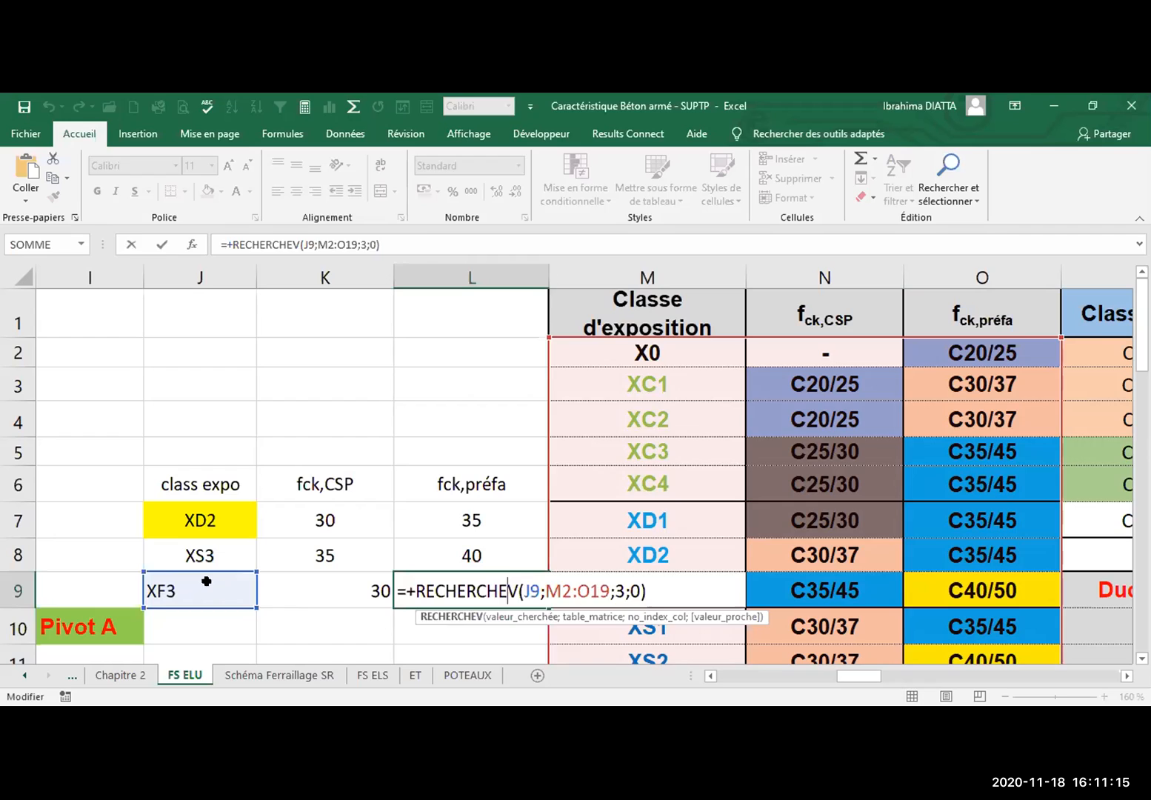
key("Return")
Clear the contents of the two trial rows in J8:L9
left_click_drag(211, 557, 463, 589)
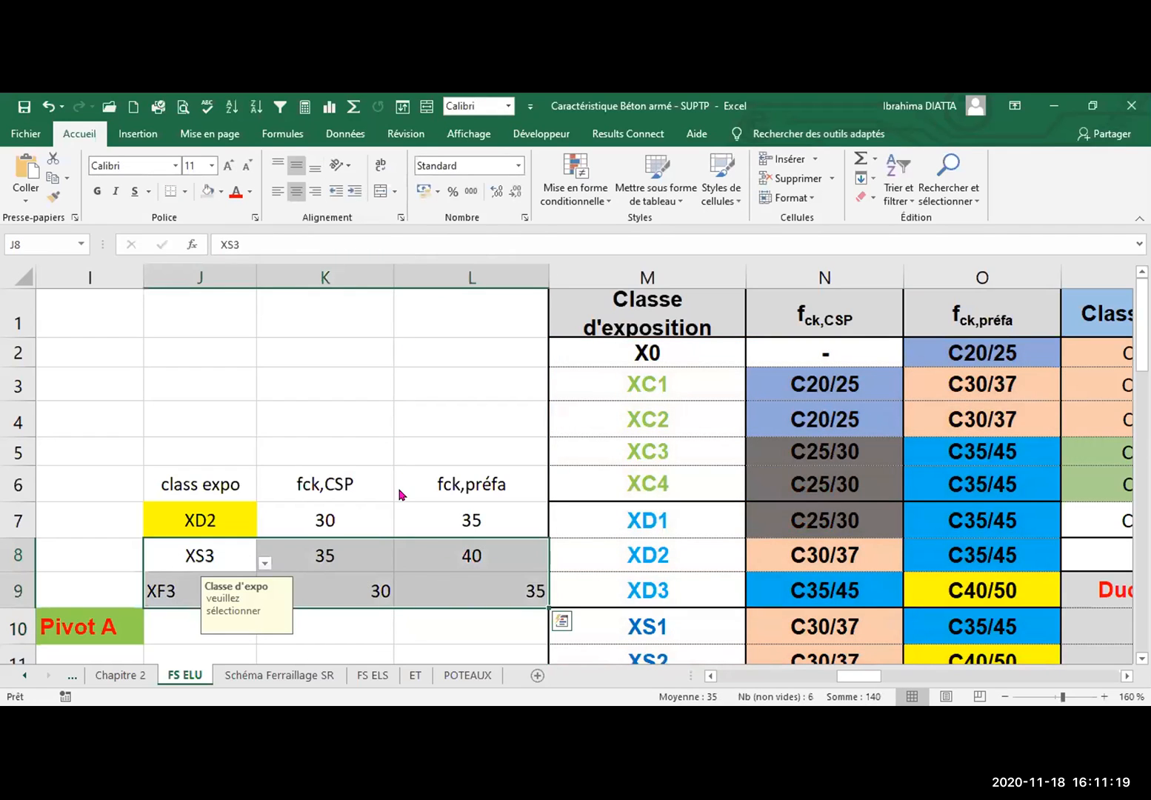
right_click(326, 566)
left_click(393, 366)
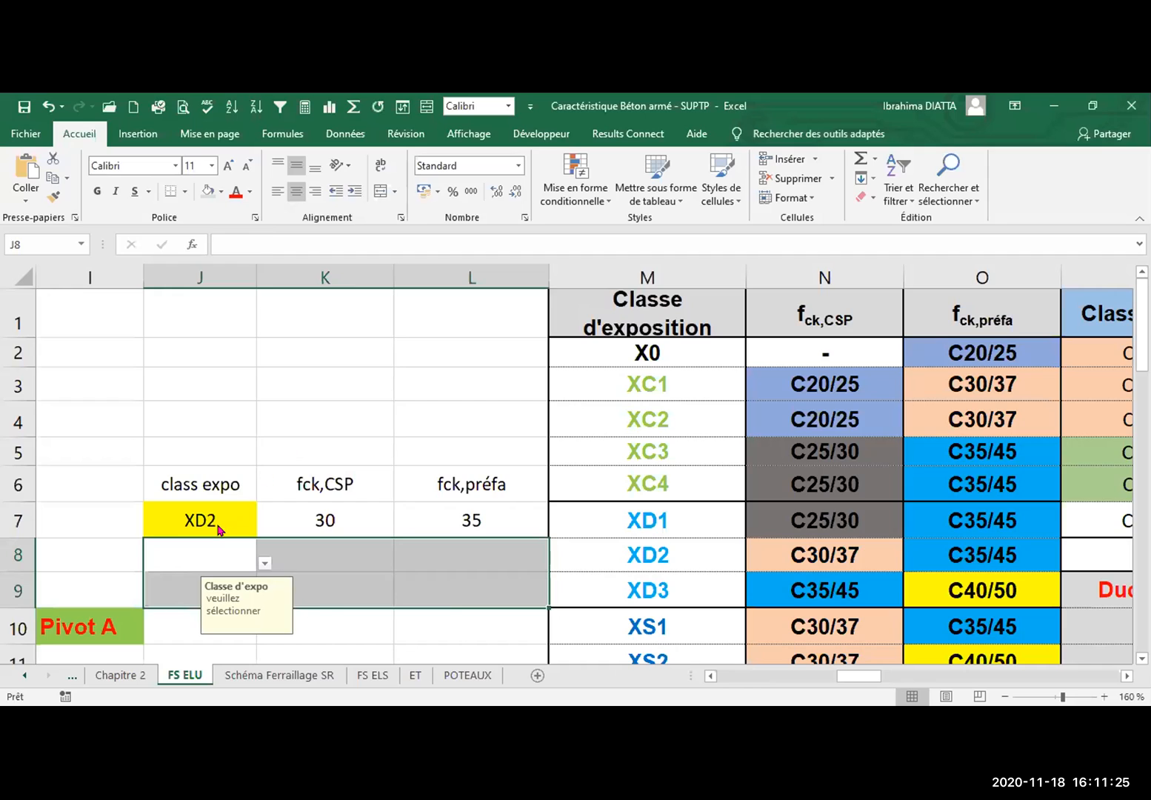
Open the data validation settings for the emptied cell J9
right_click(226, 563)
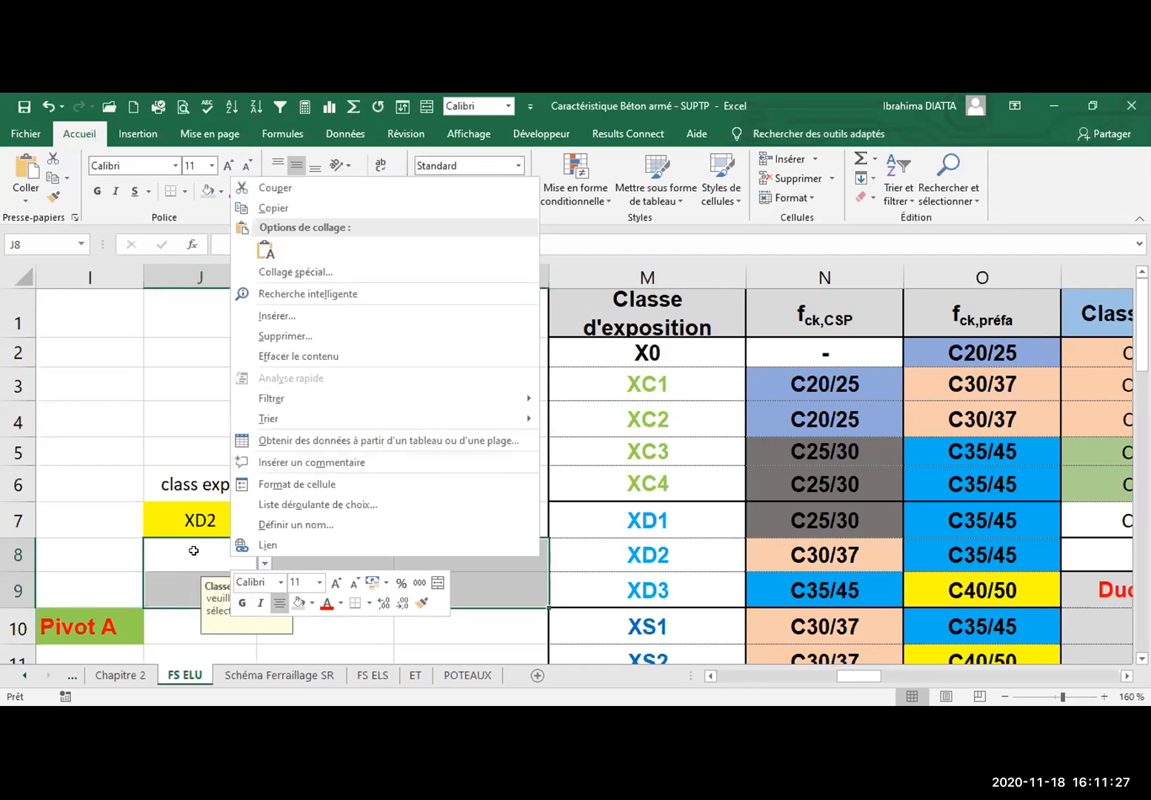
left_click(208, 581)
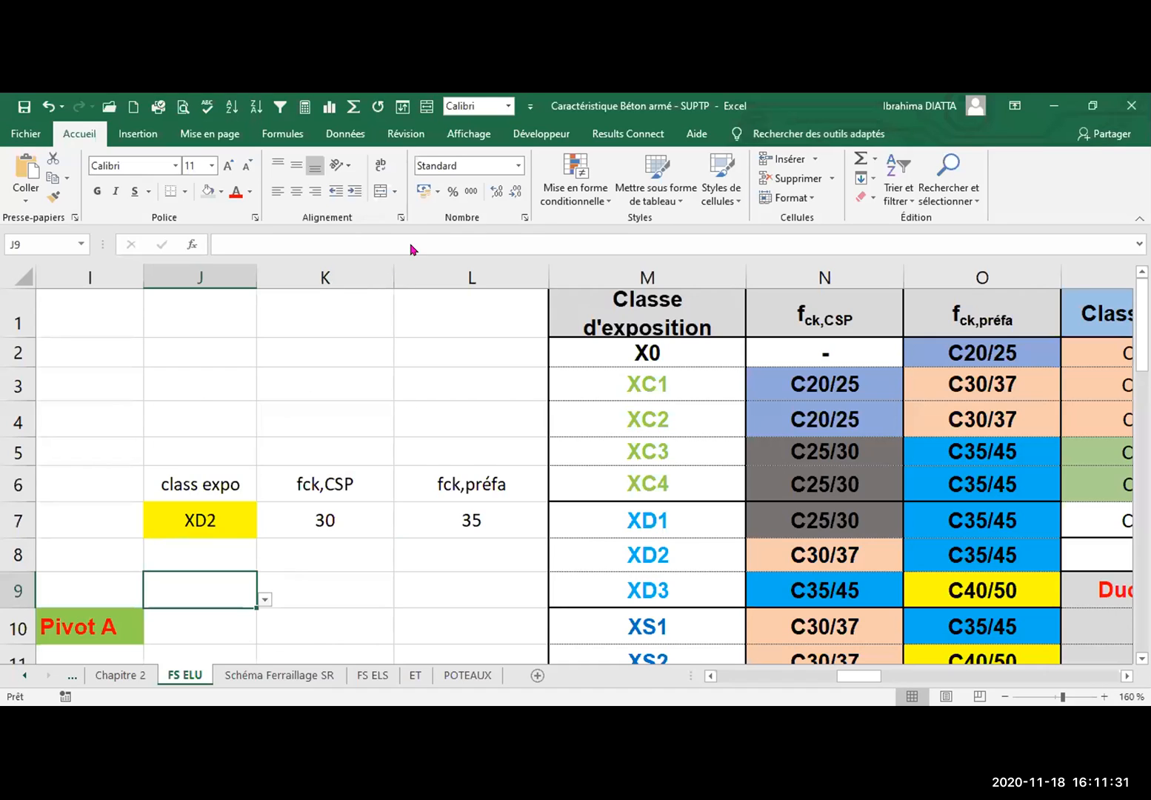
key("Up")
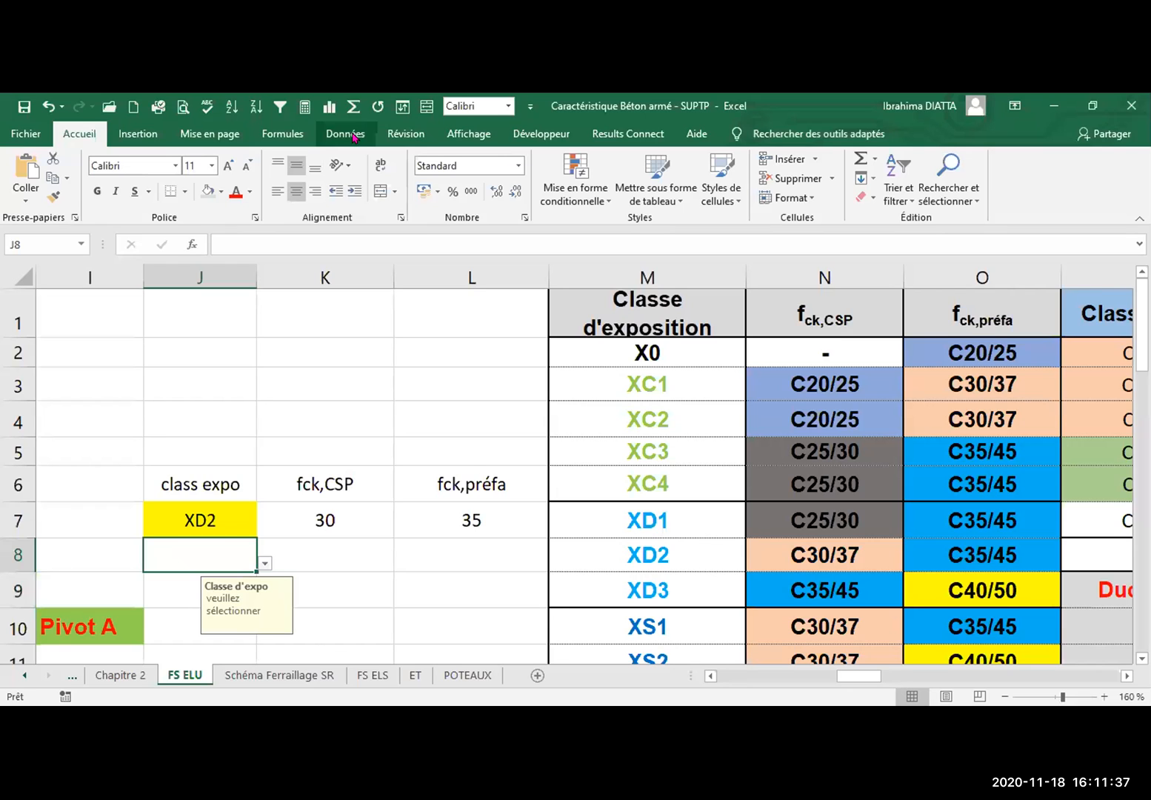
left_click(350, 135)
left_click(222, 586)
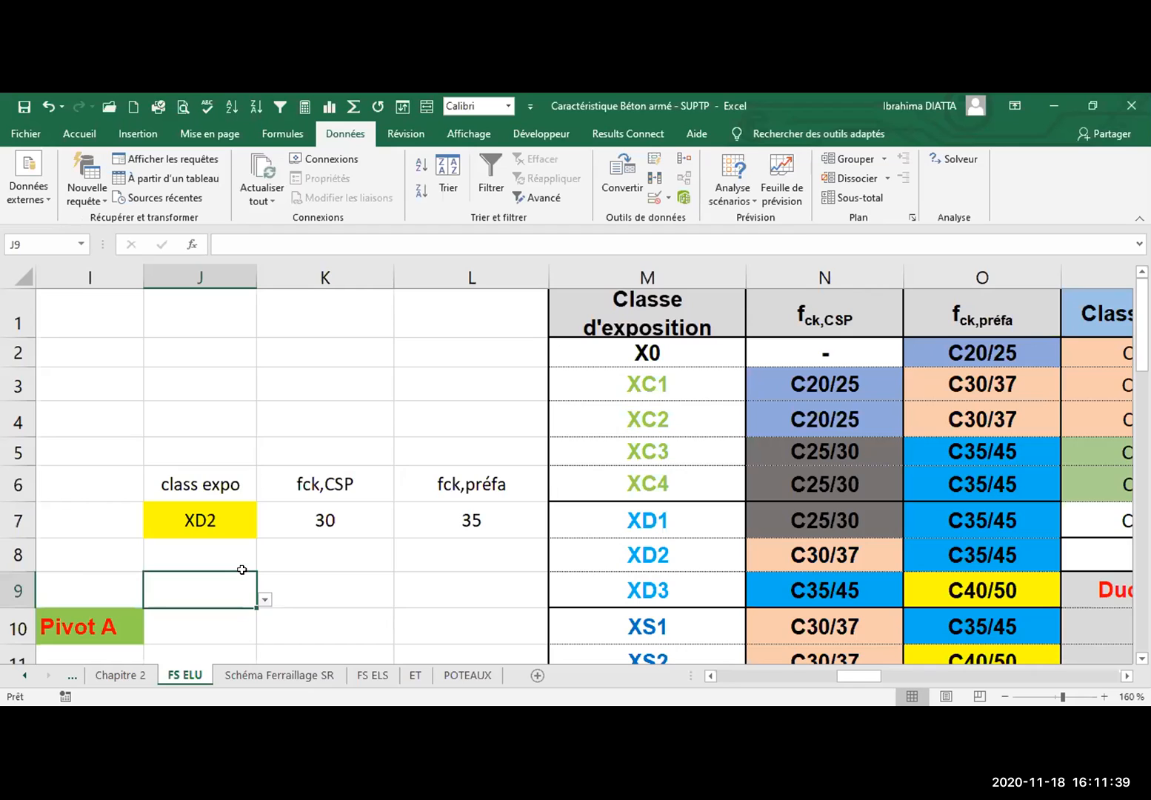
left_click(667, 199)
left_click(823, 497)
left_click(302, 573)
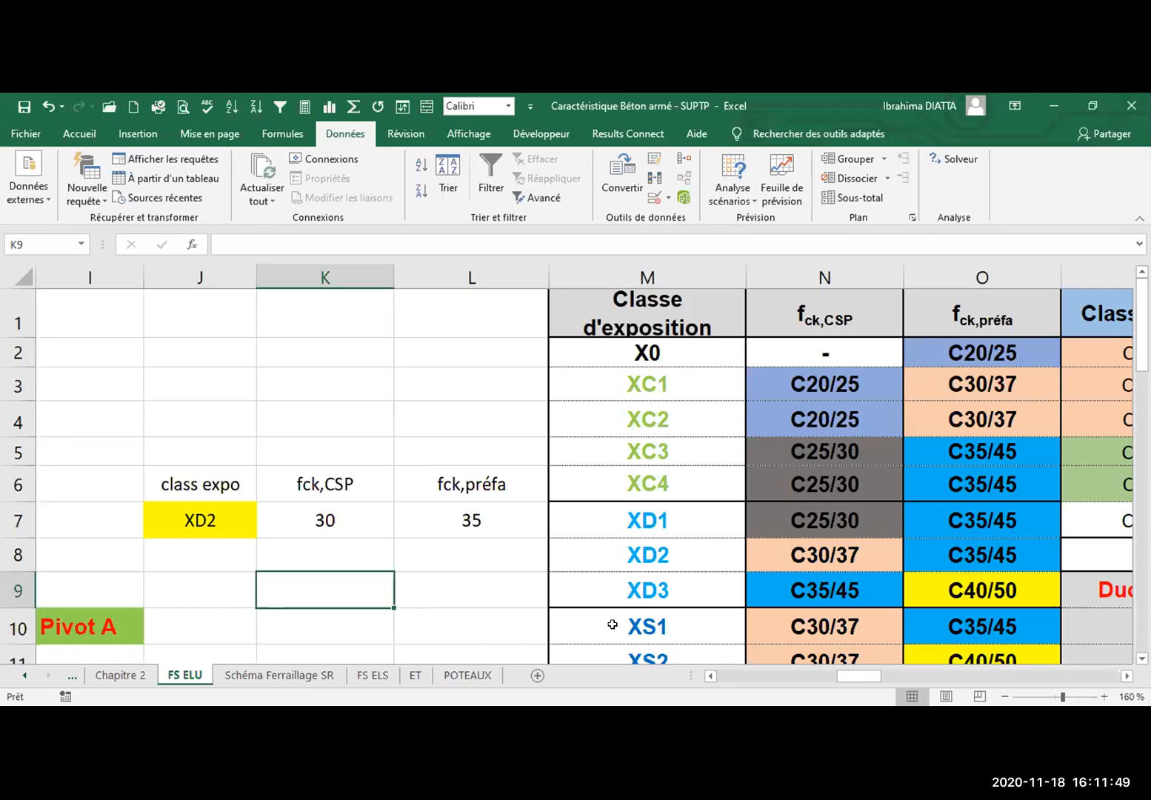
Examine the fcd formula in D7 and the partial coefficients table in P13:S16 that it looks up
left_click(711, 676)
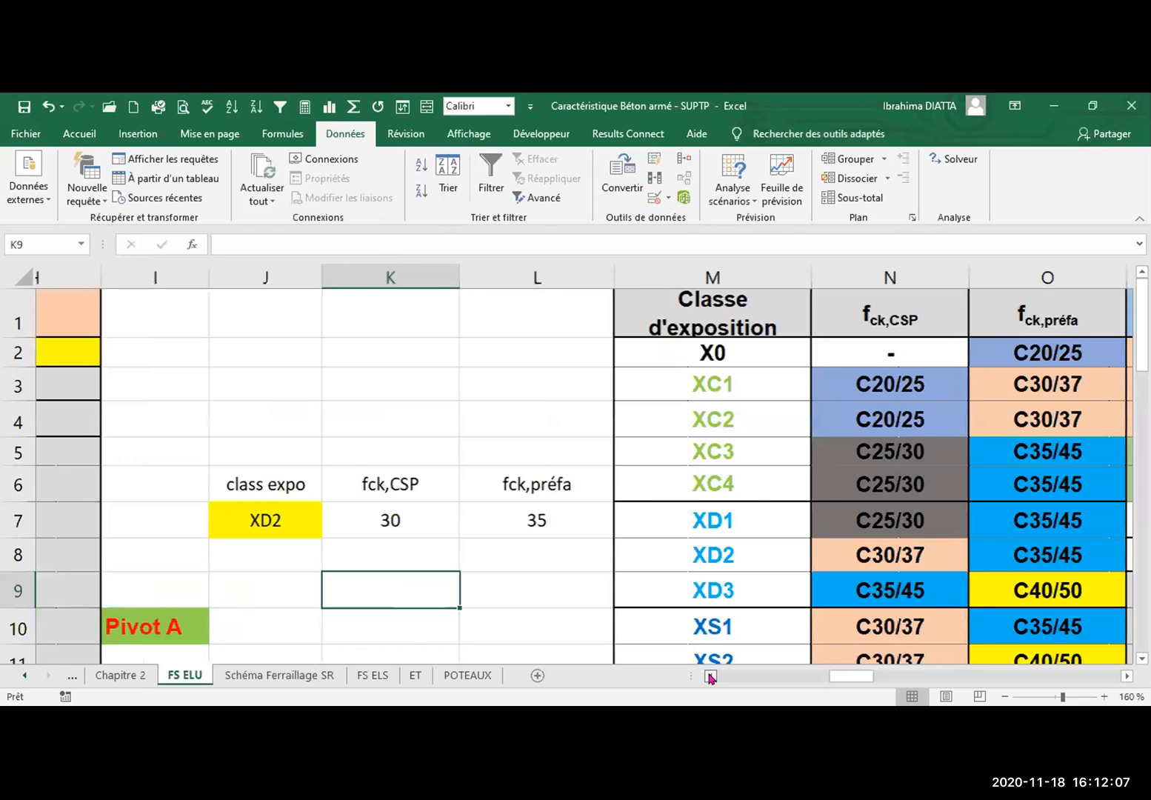
left_click(710, 675)
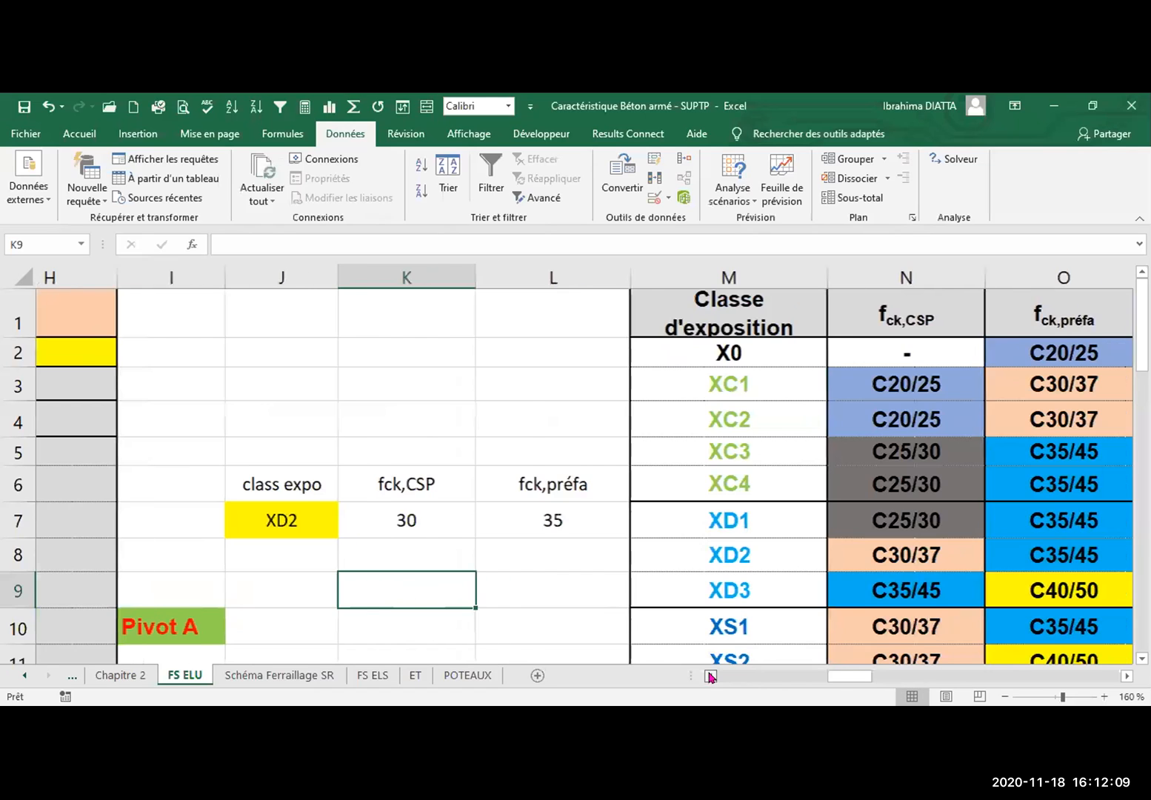
left_click(710, 675)
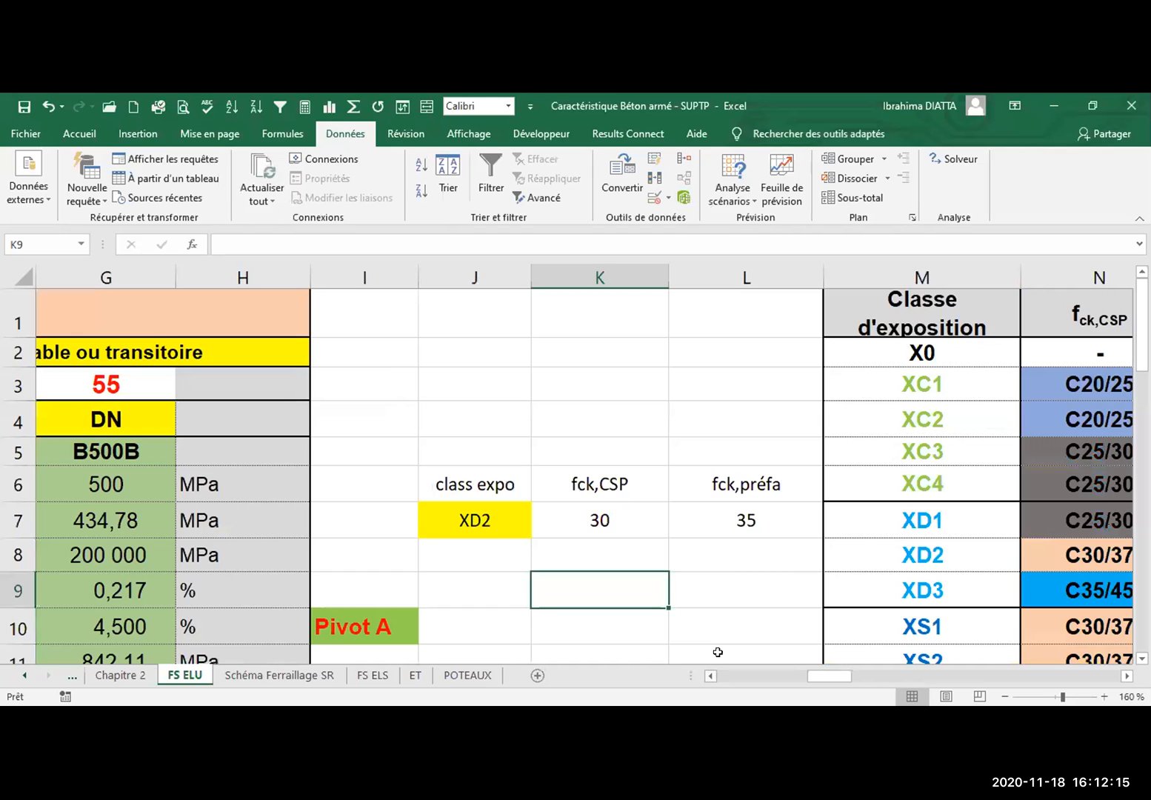
scroll(717, 652, "left", 2)
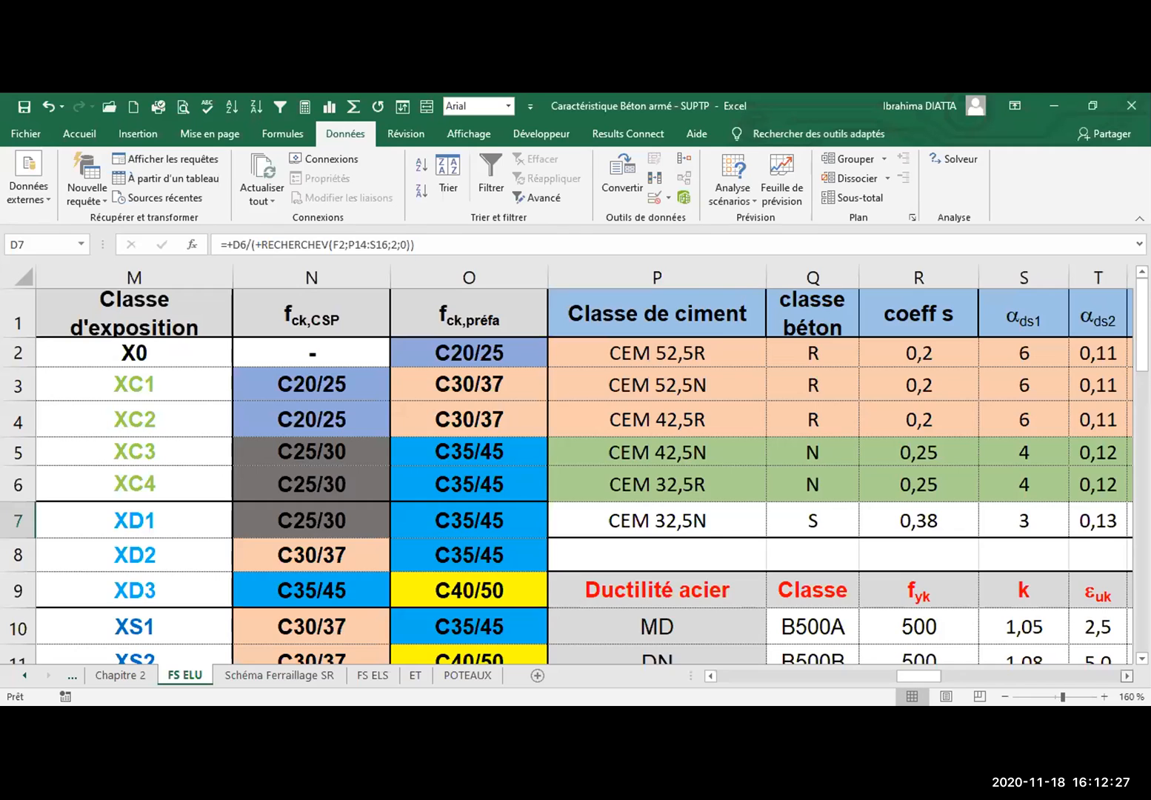
left_click(1128, 676)
scroll(583, 474, "right", 1)
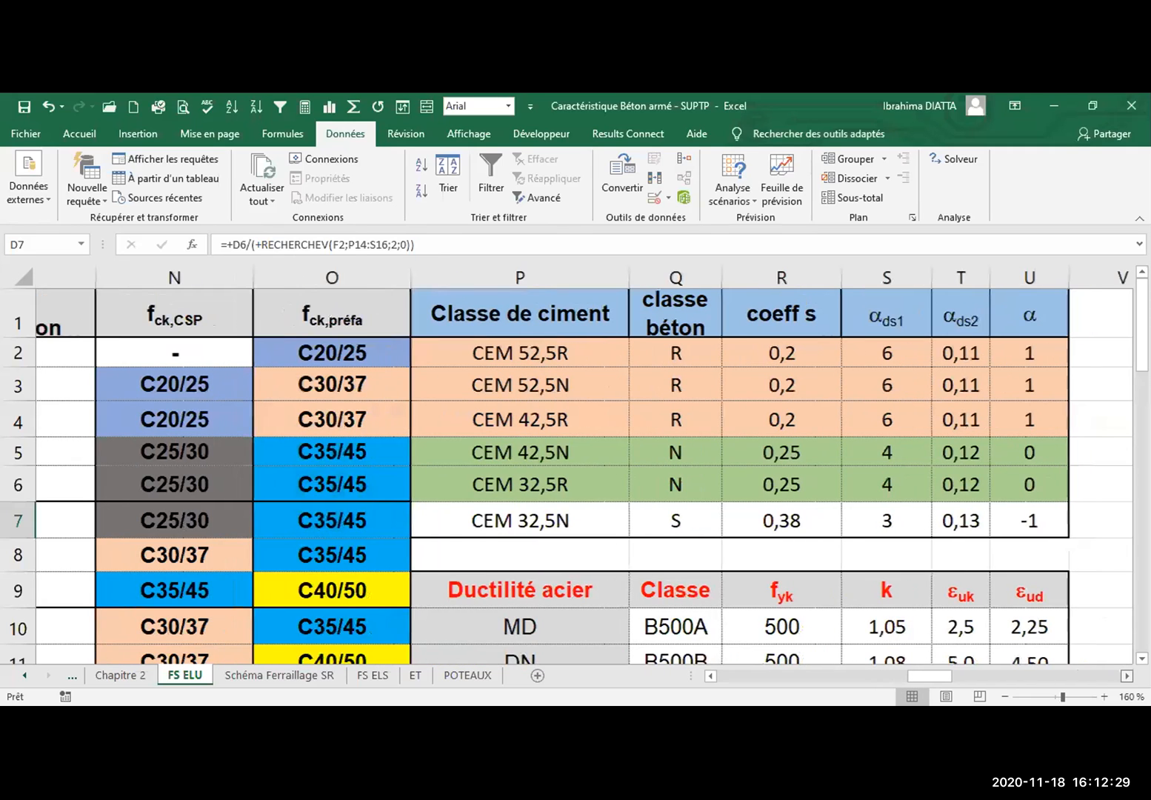
scroll(566, 464, "down", 2)
scroll(567, 464, "right", 1)
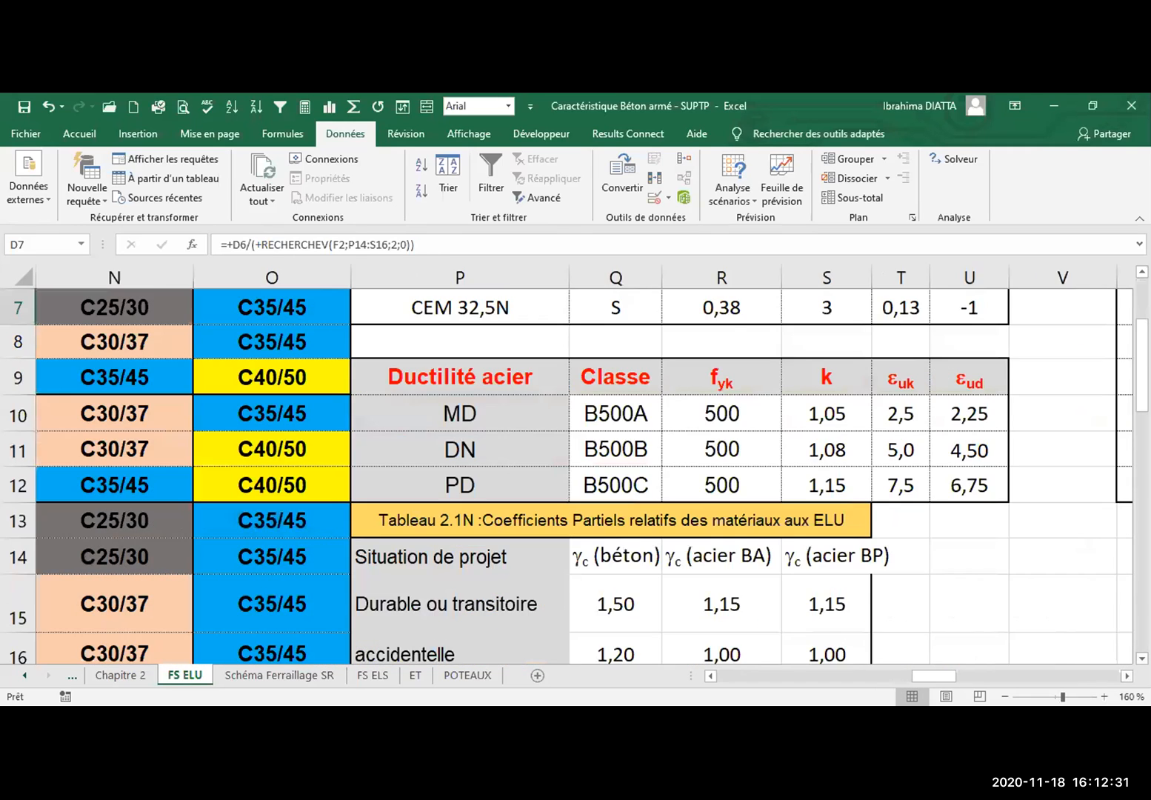
scroll(575, 476, "down", 1)
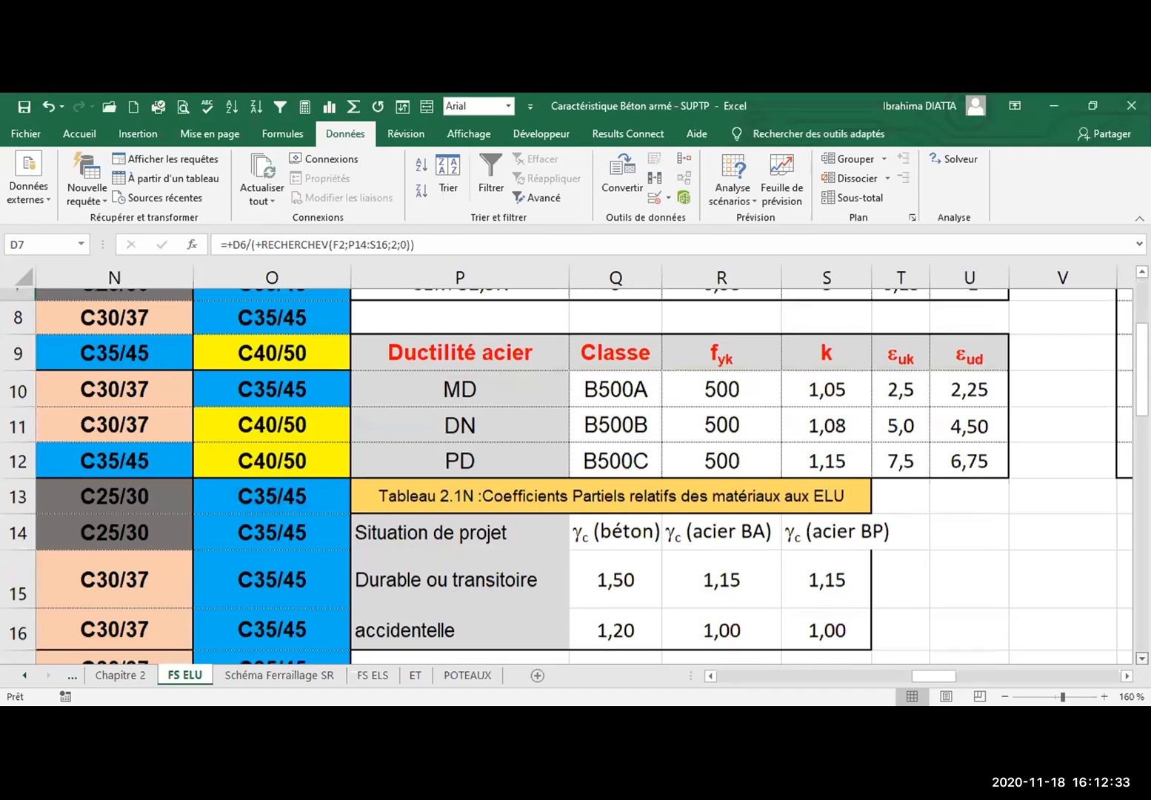
scroll(1126, 654, "down", 1)
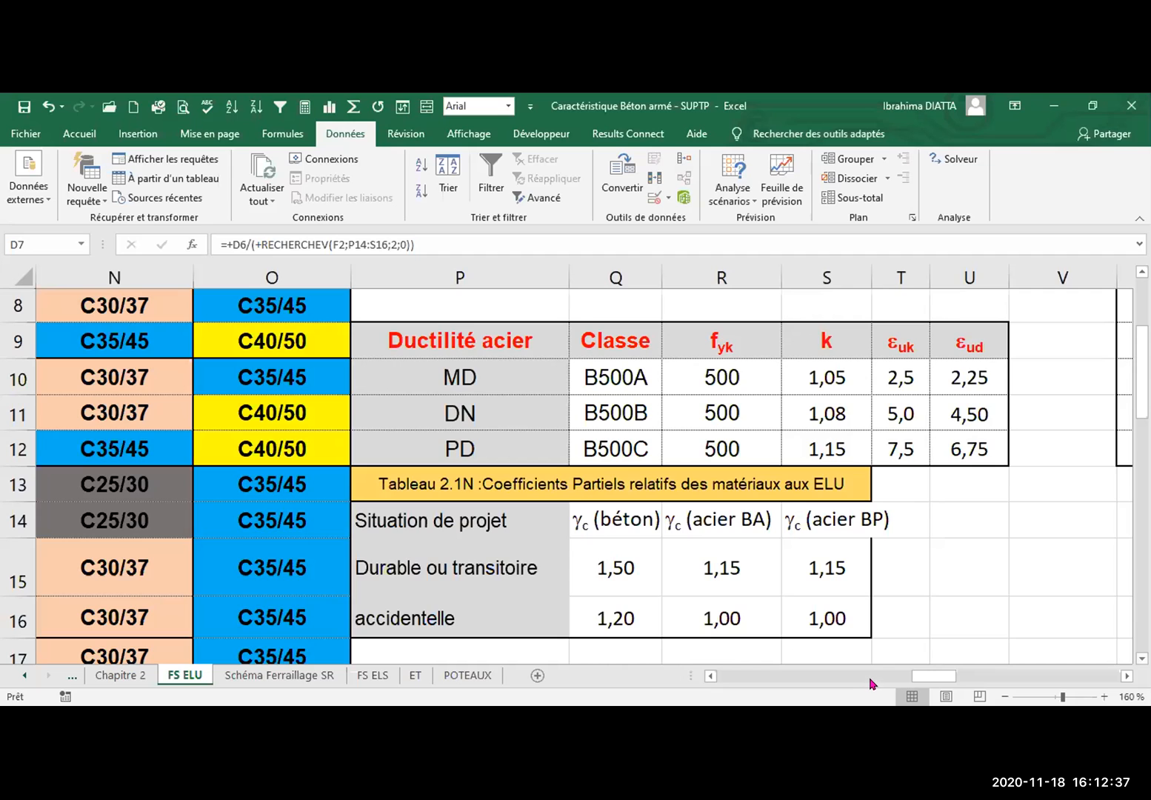
Examine the fck, fcd and Ecm formulas in D6, D7 and D8 of the Hypothèses table
left_click(823, 676)
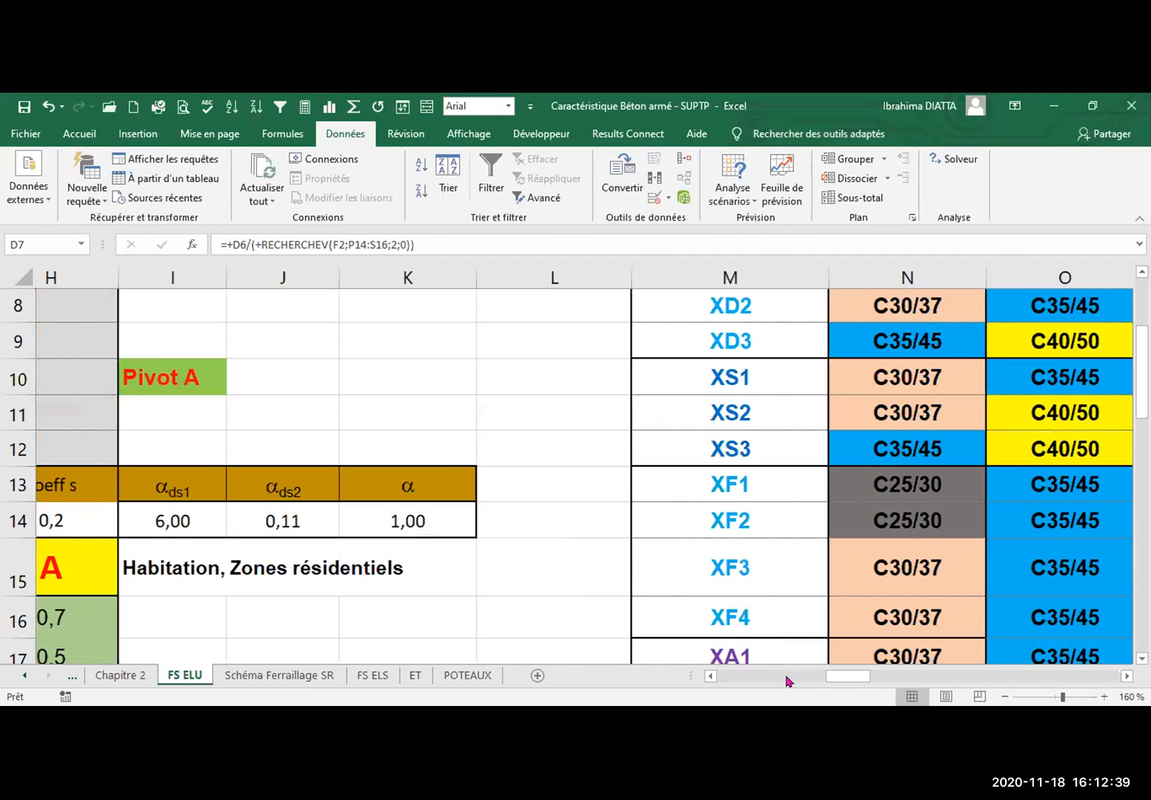
scroll(780, 675, "left", 1)
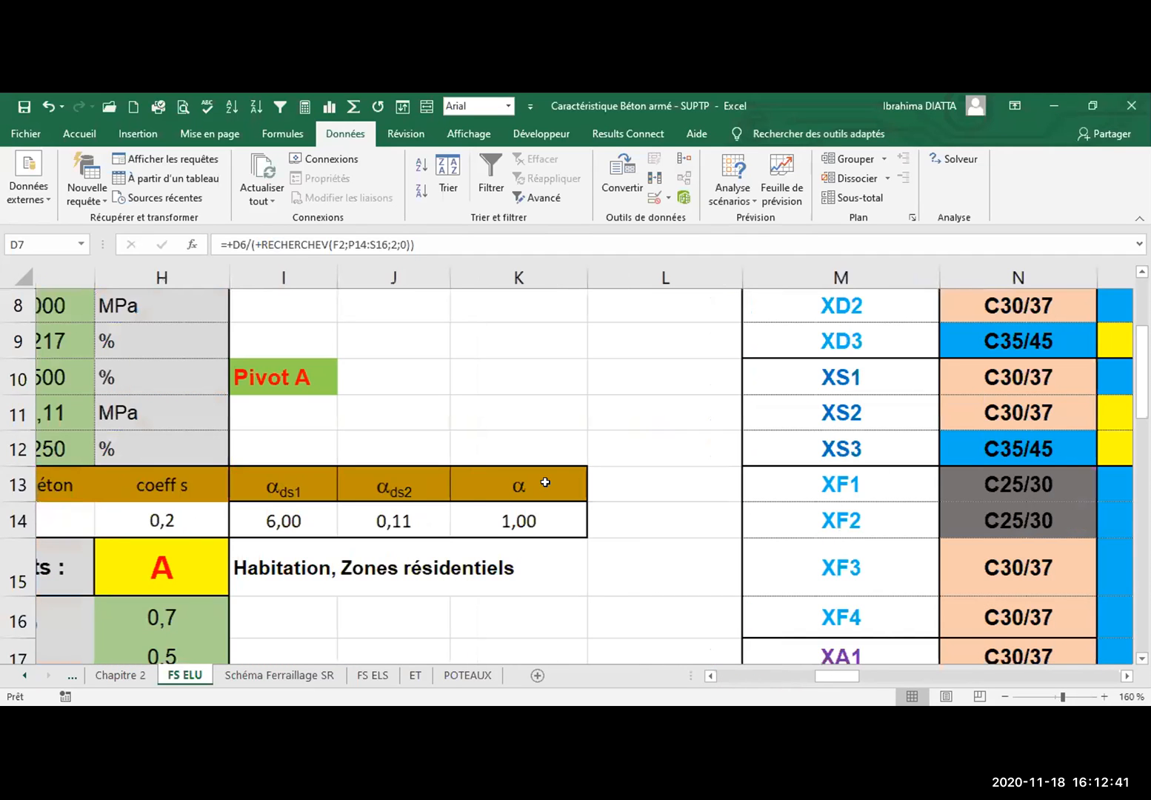
scroll(678, 333, "left", 5)
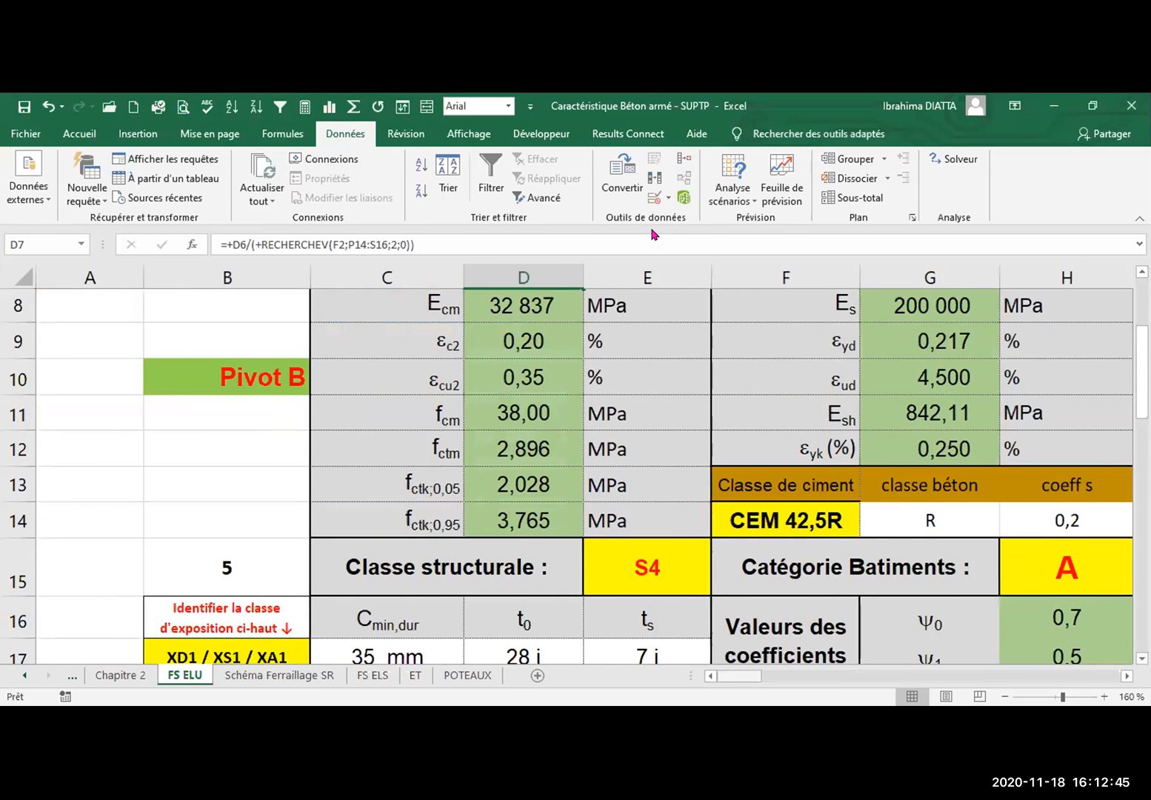
scroll(653, 235, "up", 3)
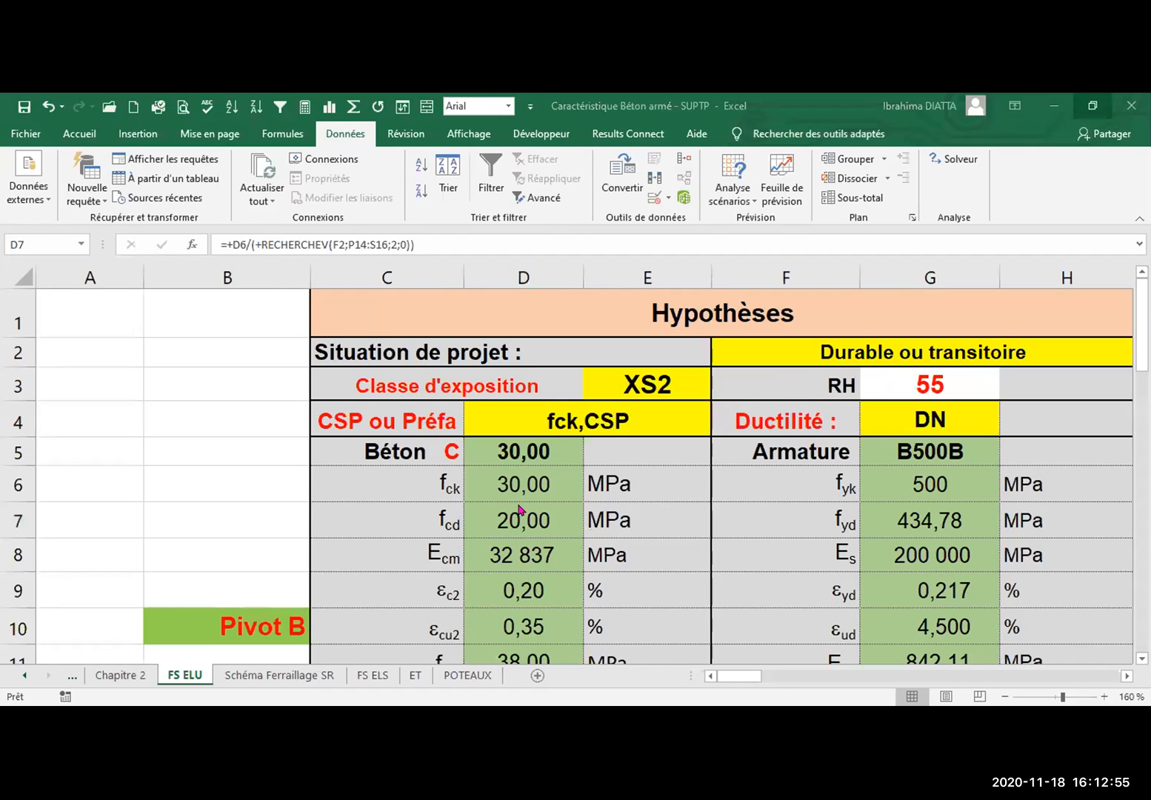
left_click(535, 483)
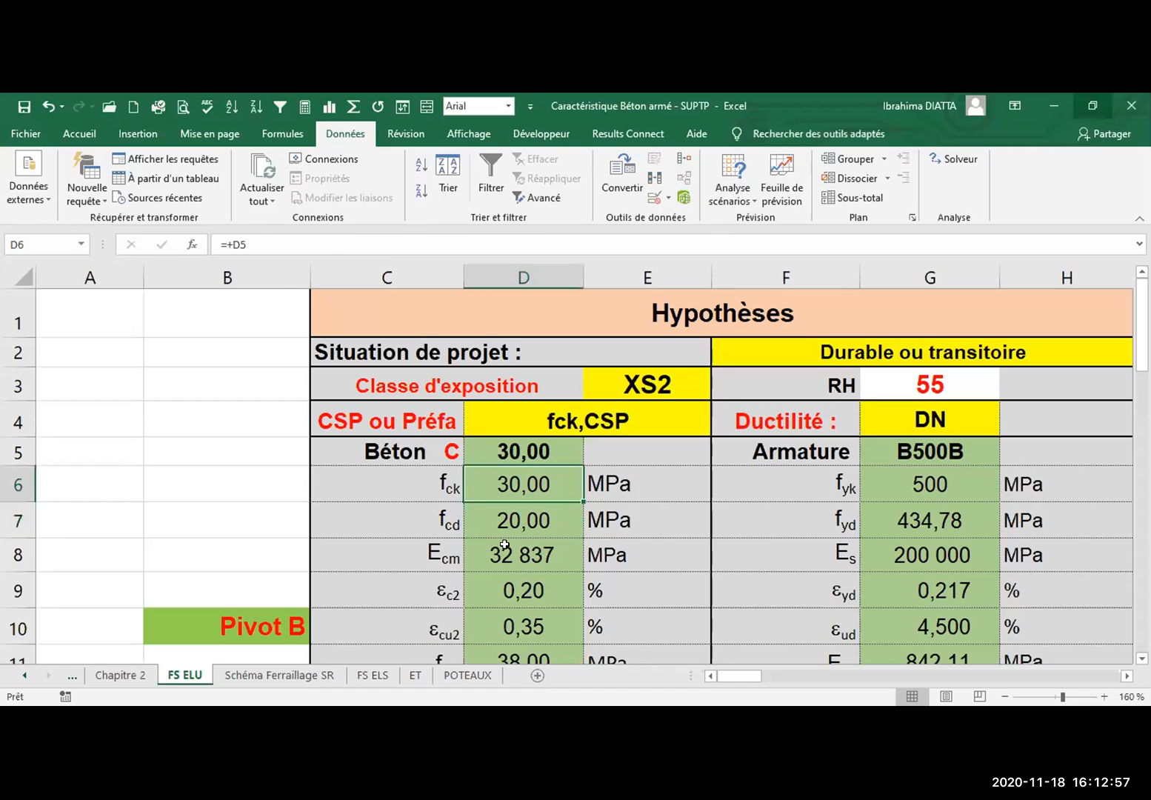
left_click(508, 523)
left_click(497, 555)
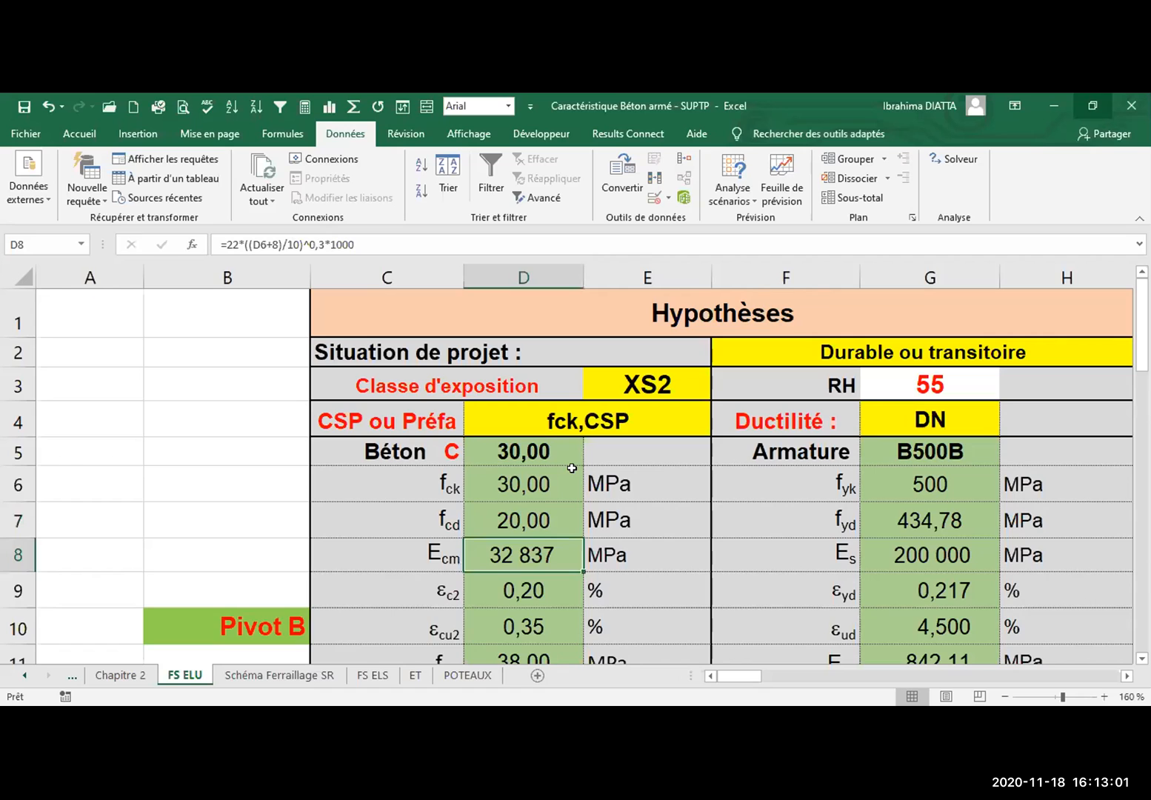
scroll(572, 468, "down", 2)
scroll(571, 468, "down", 1)
scroll(556, 445, "up", 3)
Change the exposure class in E3 of the Hypothèses table to XS1
left_click(555, 448)
left_click(655, 373)
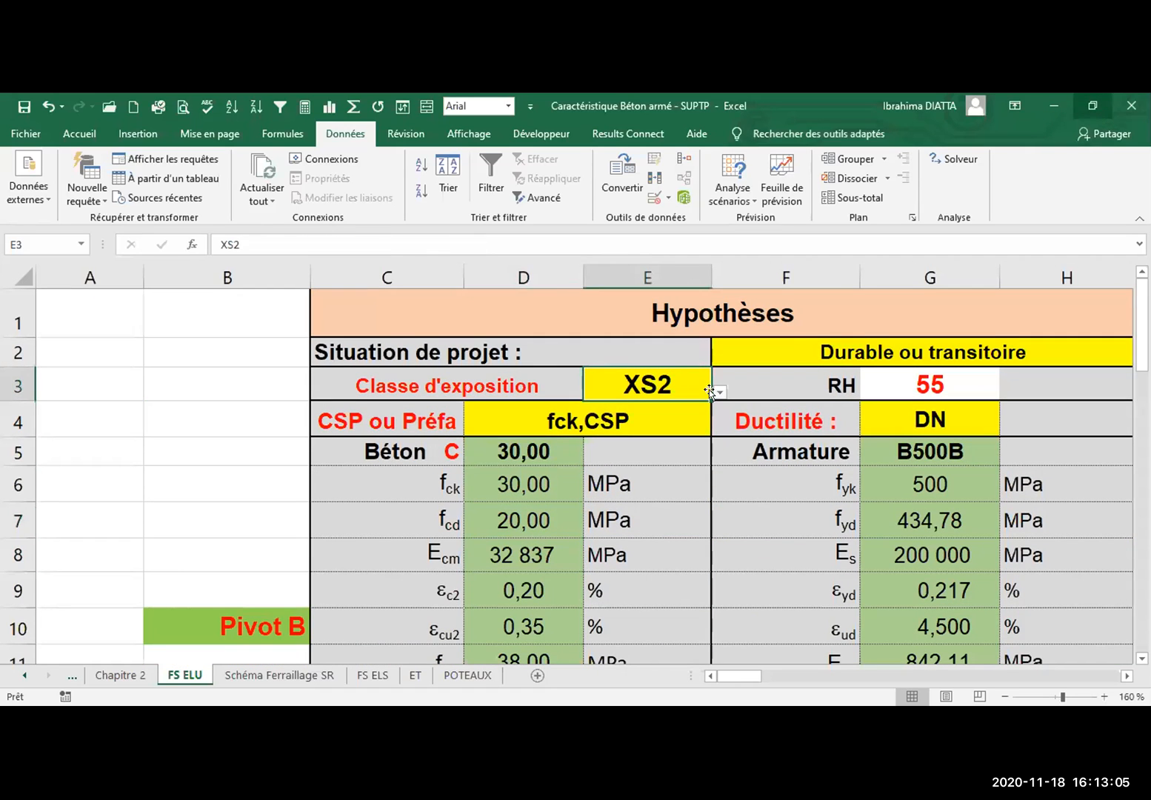
left_click(719, 392)
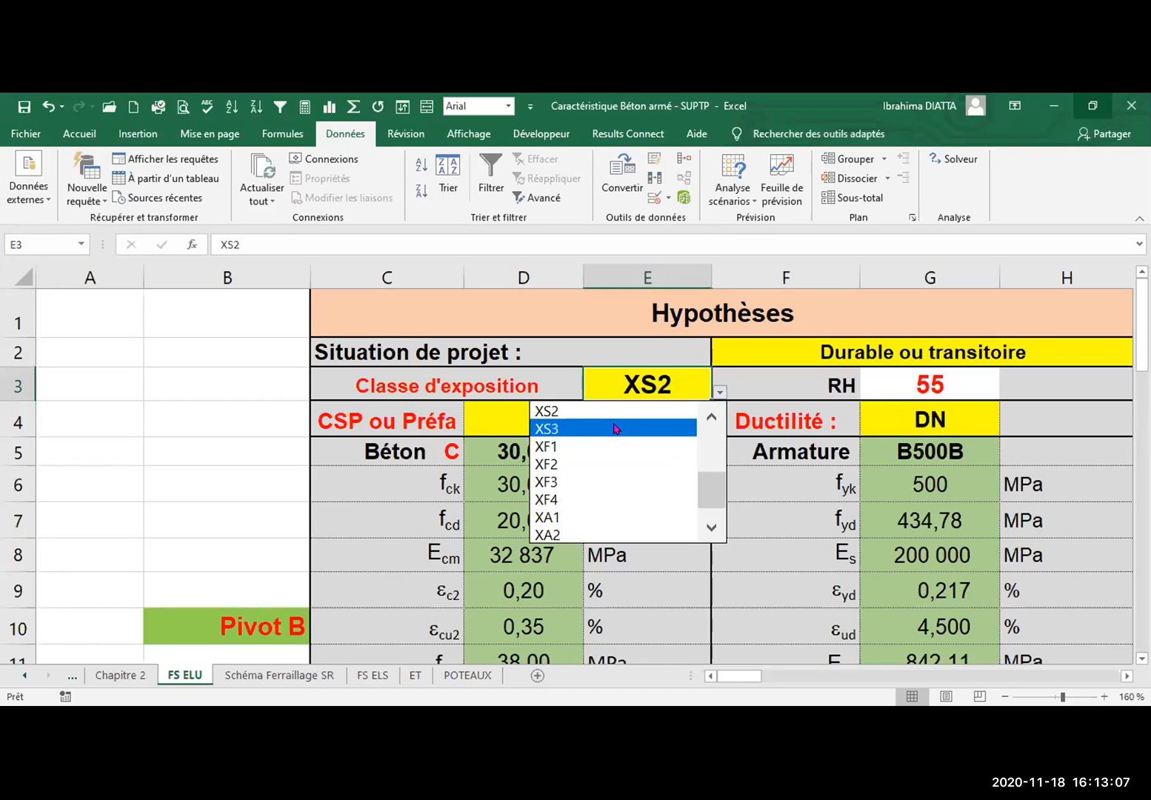
left_click(711, 415)
left_click(711, 414)
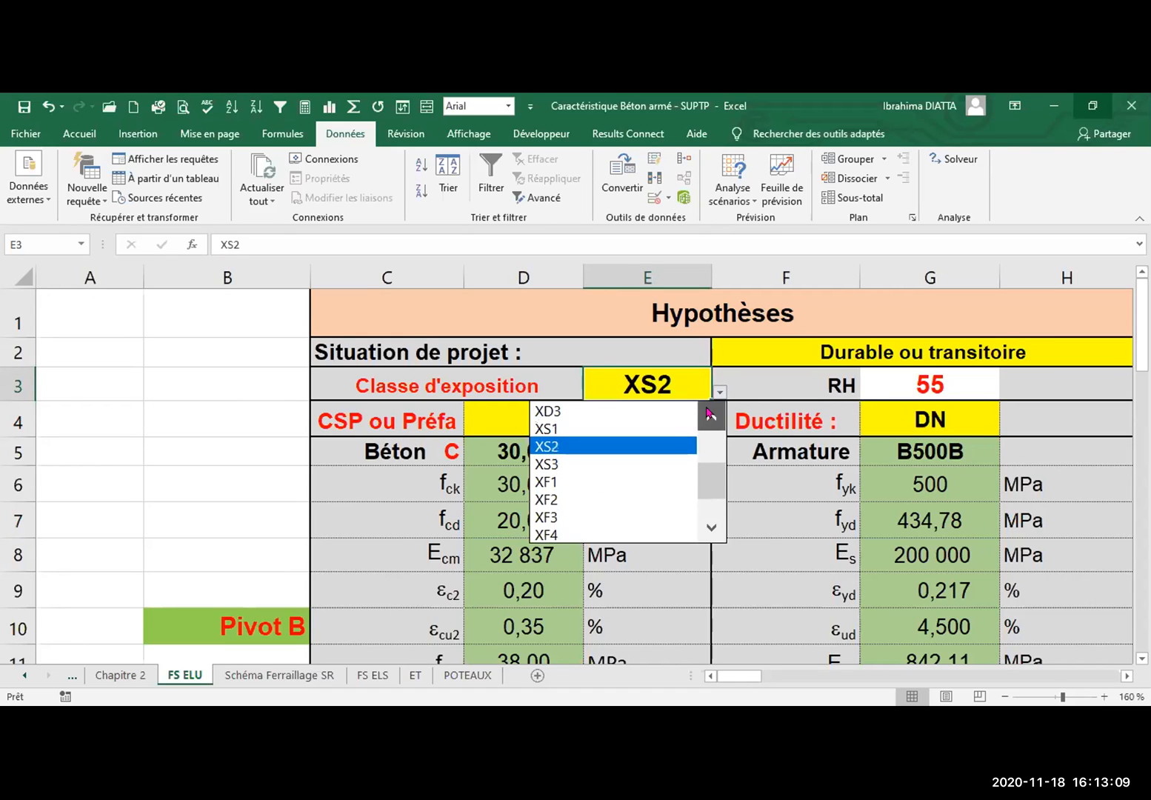
left_click(666, 429)
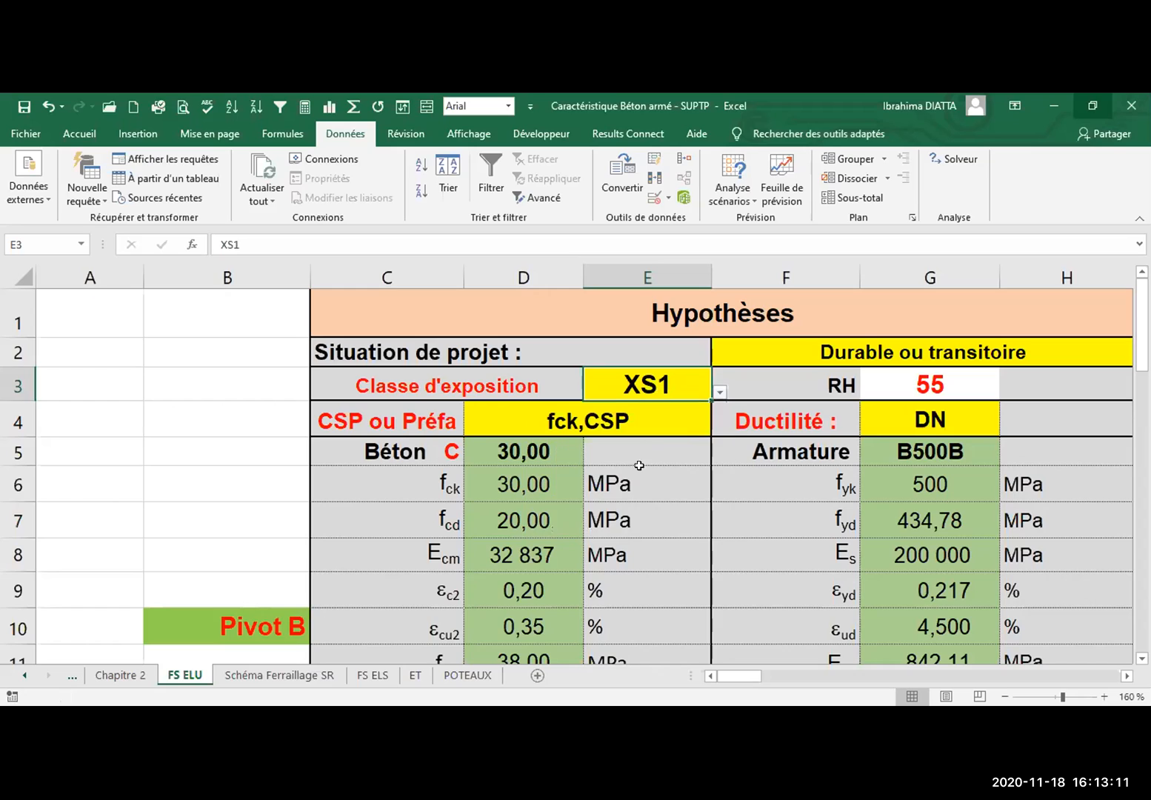
Examine the fck formula in D6, the CSP ou Préfa choice in D4 and the RECHERCHEV formula in D5
left_click(626, 518)
left_click(552, 491)
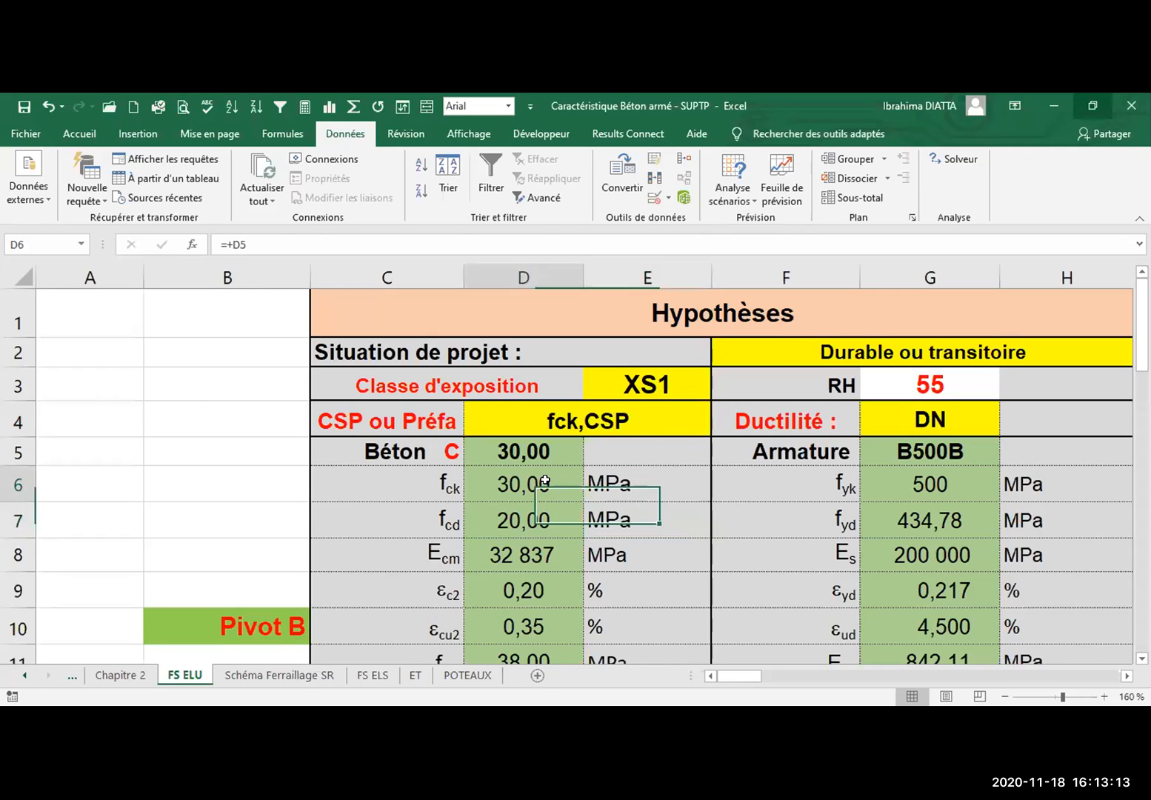
left_click(627, 420)
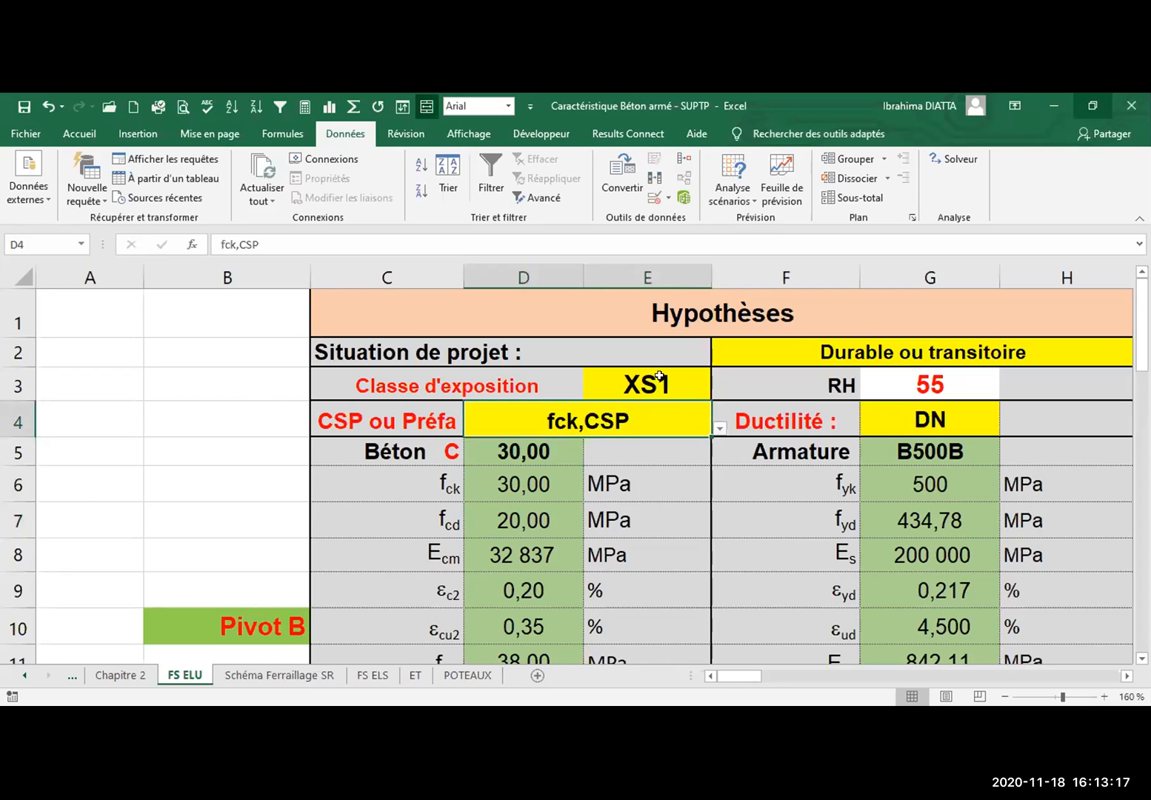
left_click(547, 454)
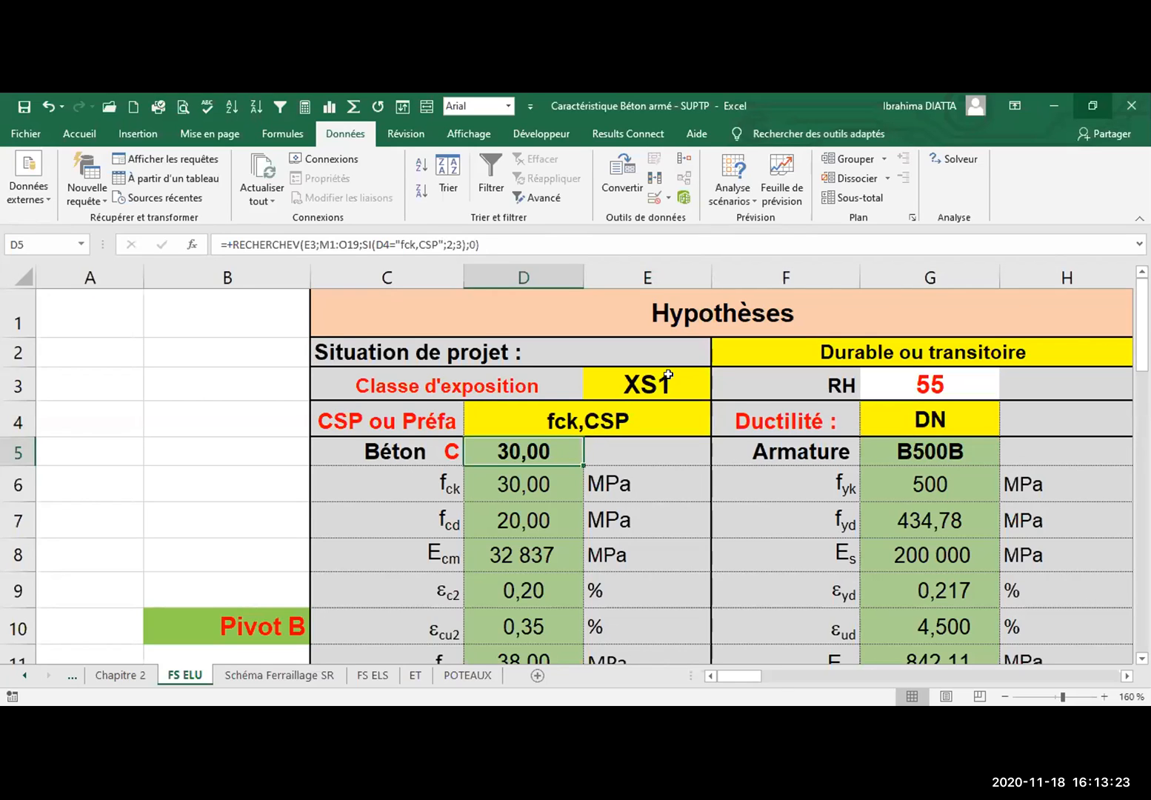
Switch the CSP ou Préfa choice in D4 to fck,préfa and back to fck,CSP
left_click(665, 375)
left_click(670, 411)
left_click(718, 428)
left_click(644, 463)
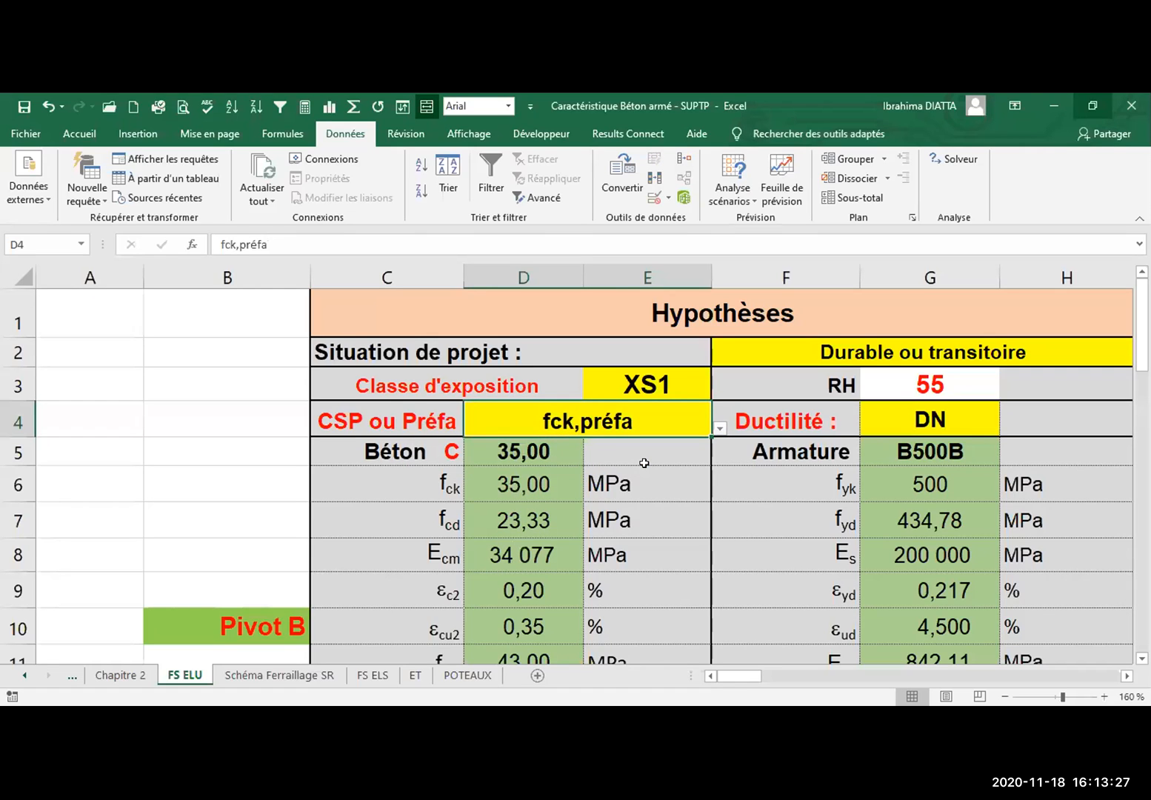
left_click(718, 428)
left_click(682, 447)
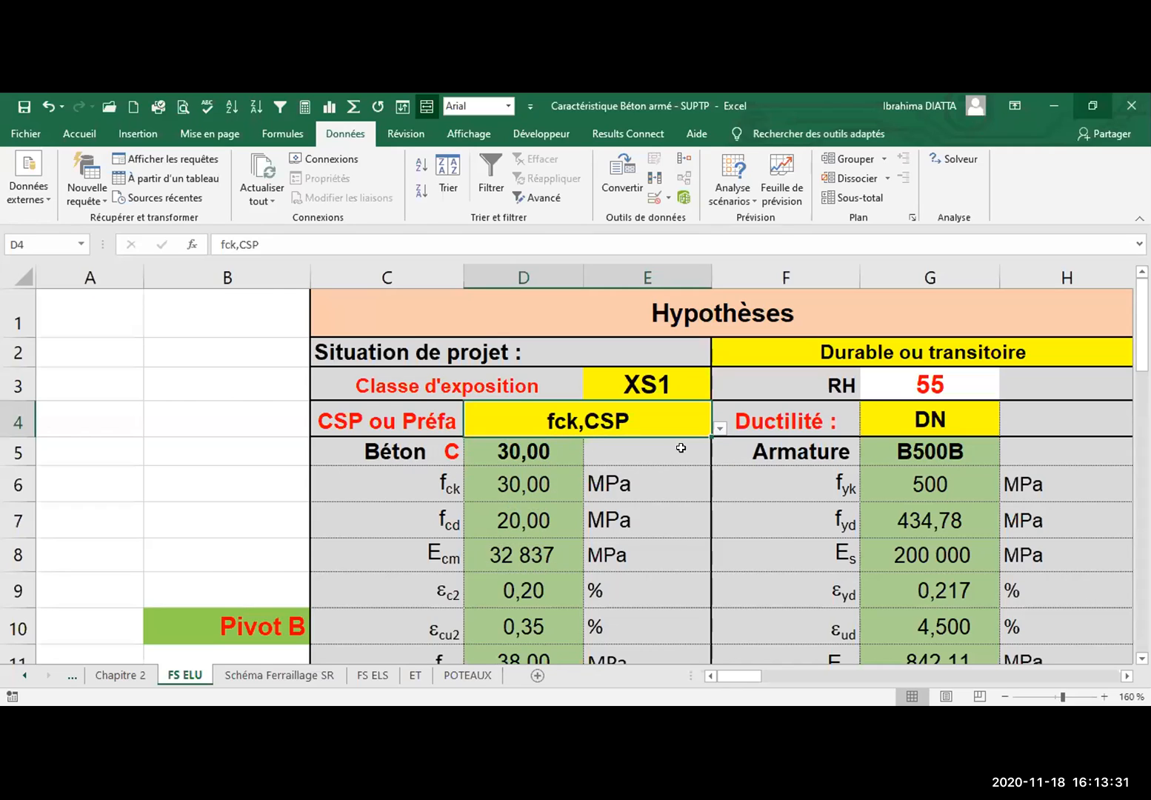
Examine the fyk RECHERCHEV formula in G6 of the Hypothèses table
left_click(665, 476)
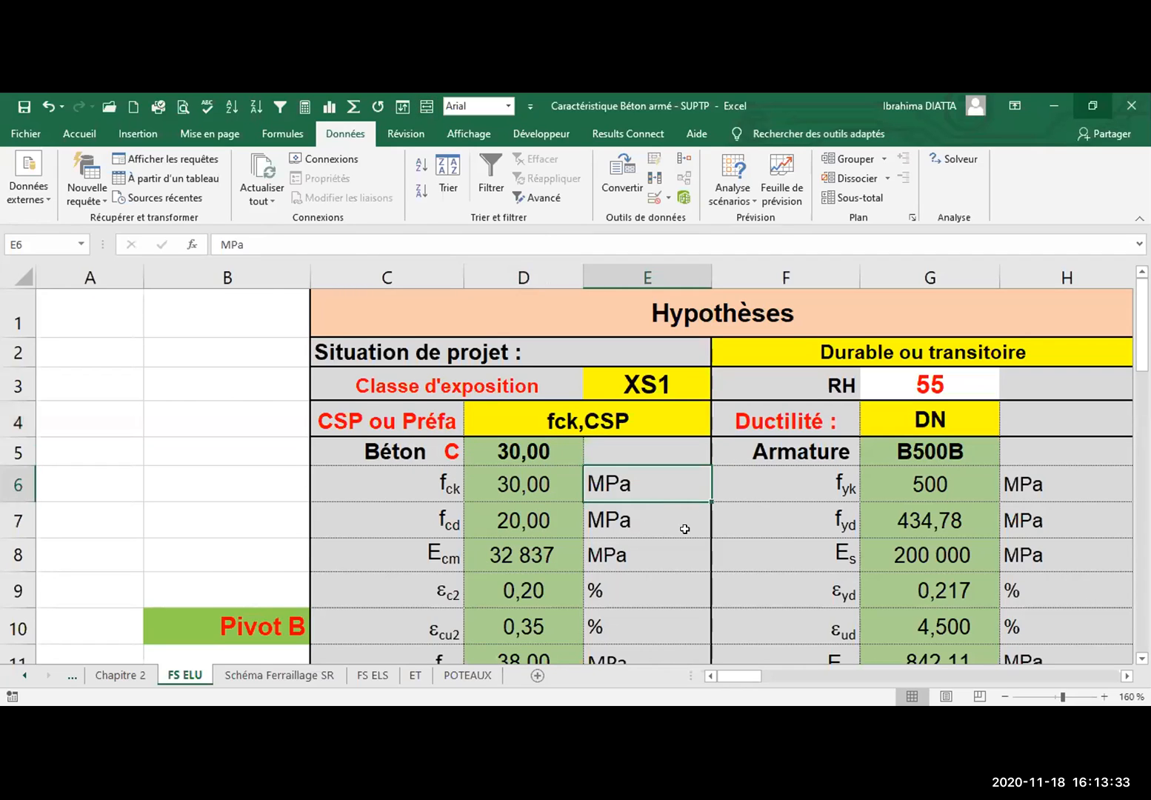
left_click(916, 478)
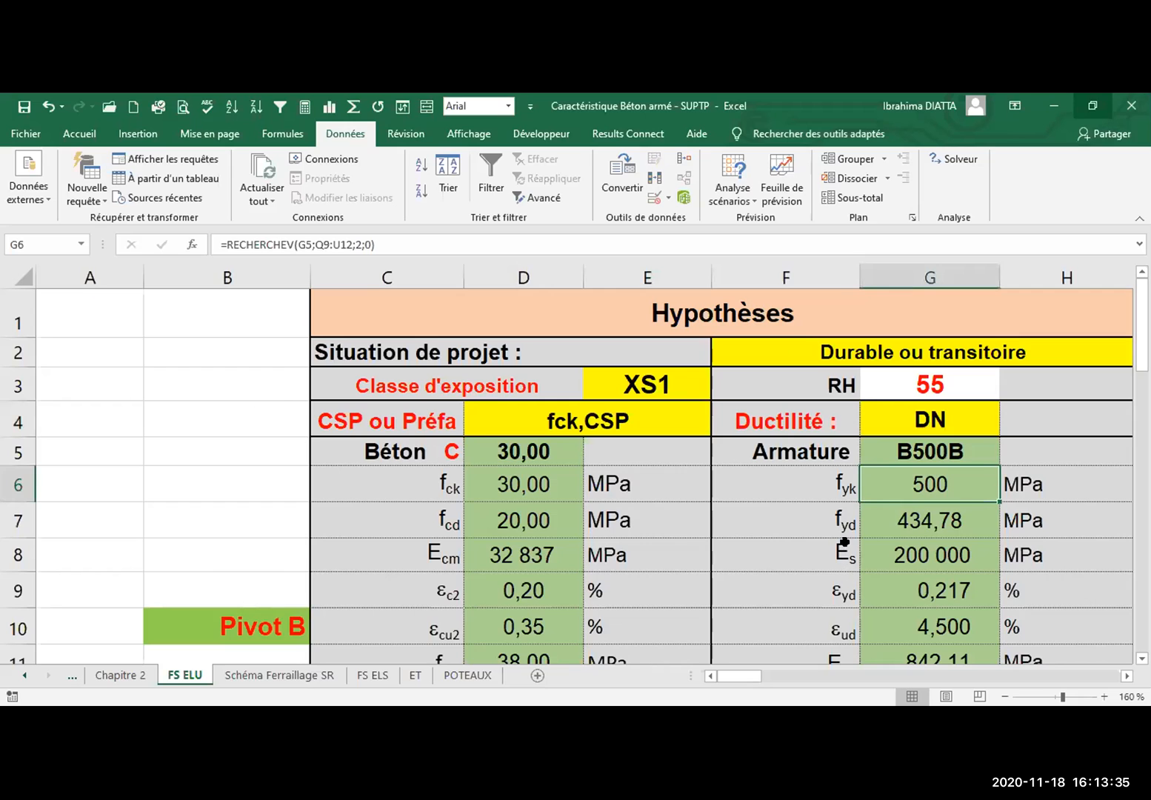
scroll(751, 558, "down", 2)
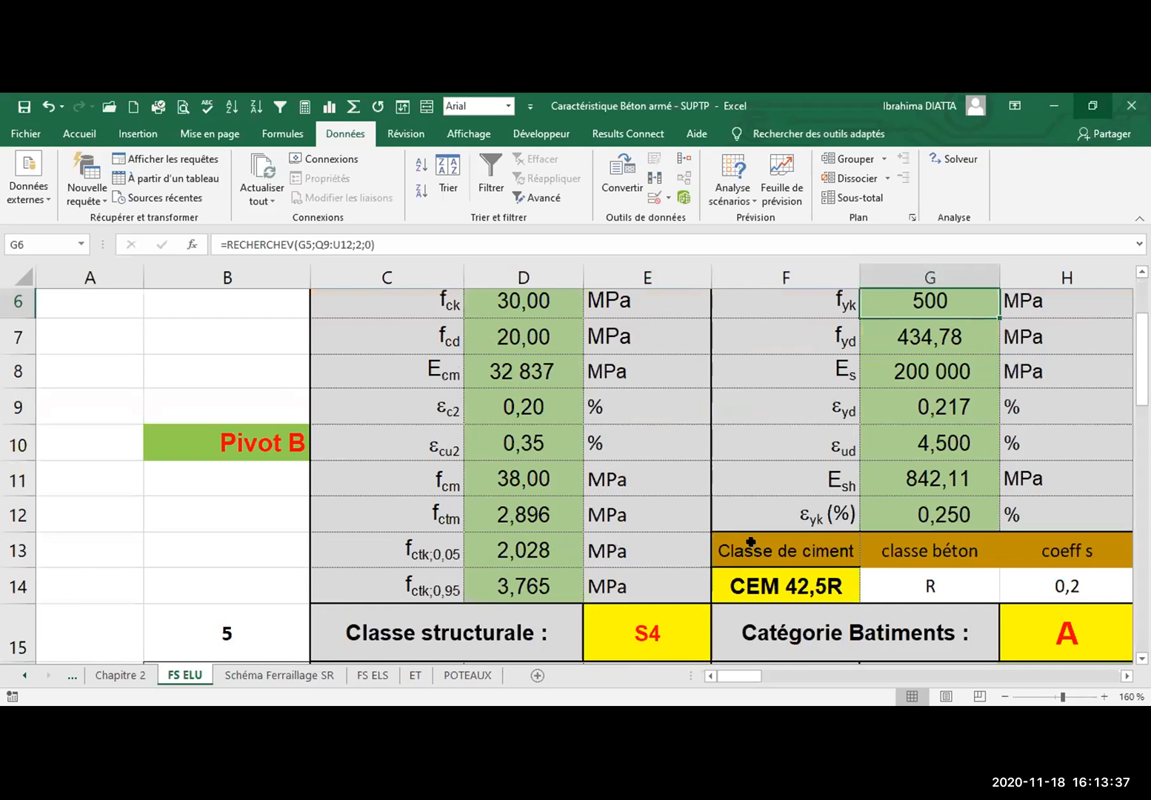
scroll(711, 537, "down", 1)
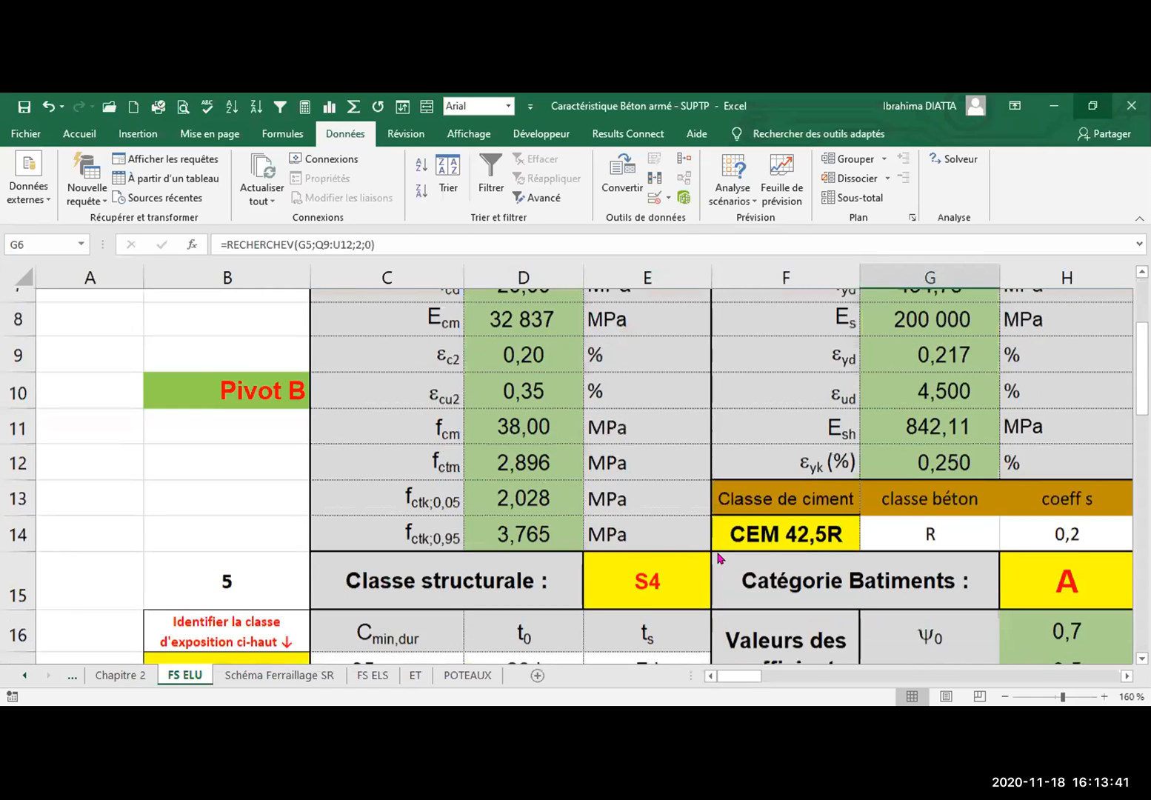
Set the Classe structurale in E15 of the Hypothèses table to S3
scroll(715, 557, "down", 1)
left_click(708, 552)
left_click(721, 554)
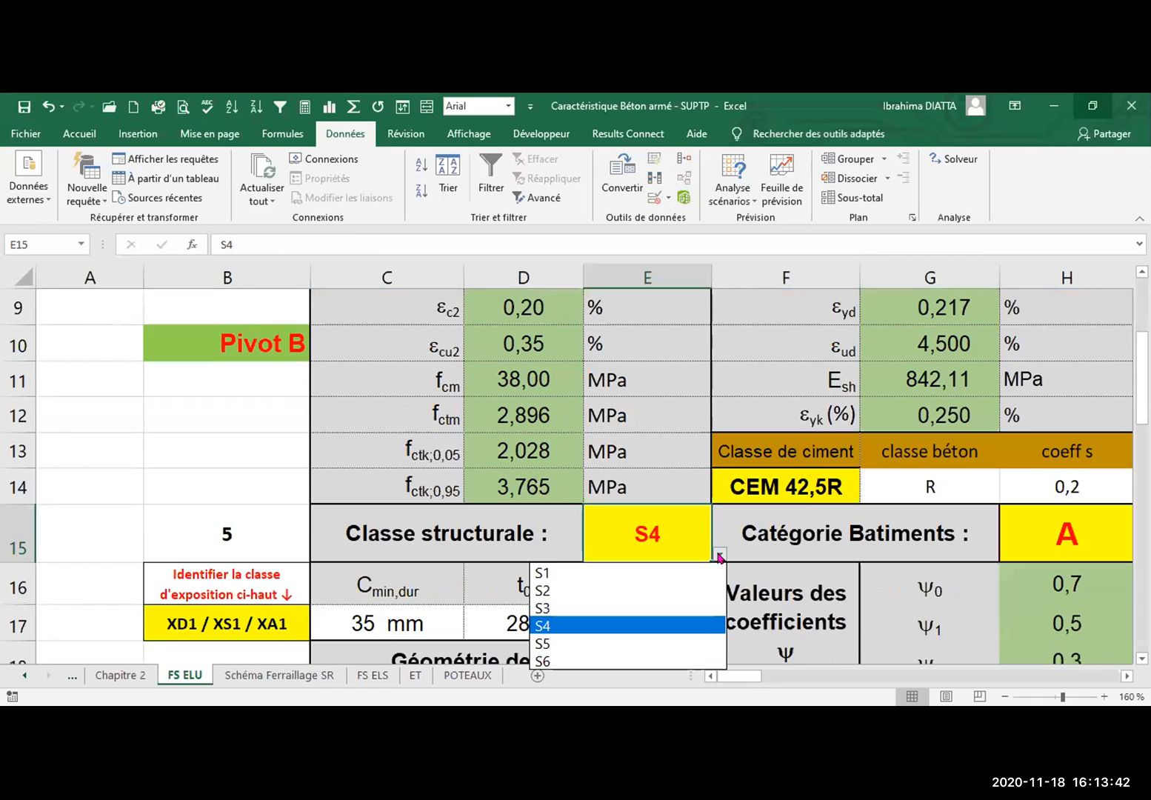
left_click(657, 608)
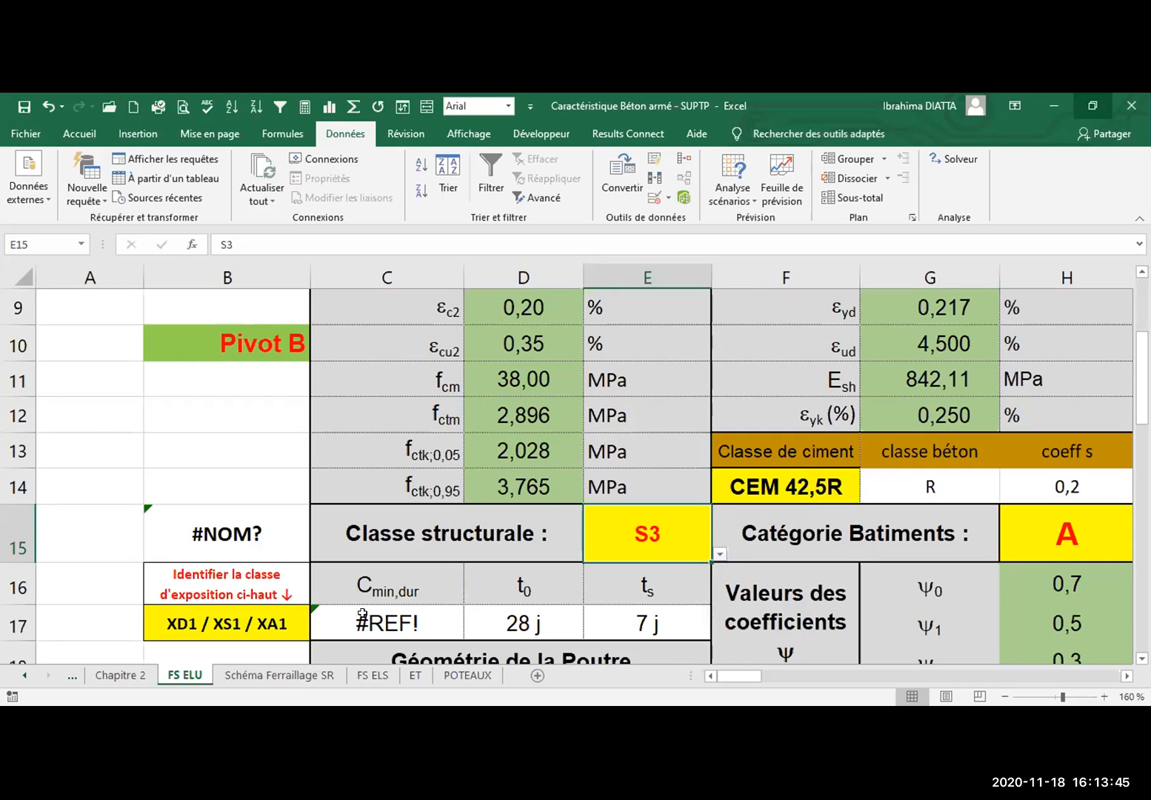
Examine the SWITCH formula in B15 and set the Classe structurale in E15 to S1
left_click(242, 522)
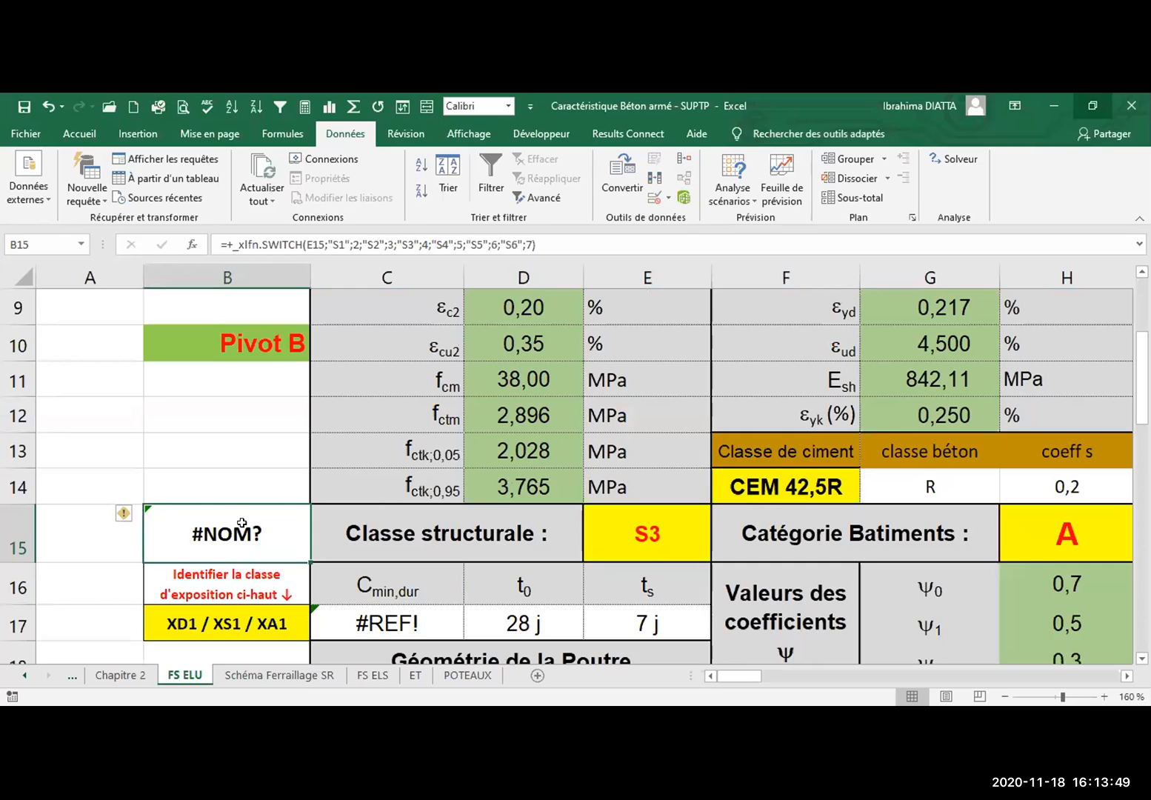
left_click(249, 572)
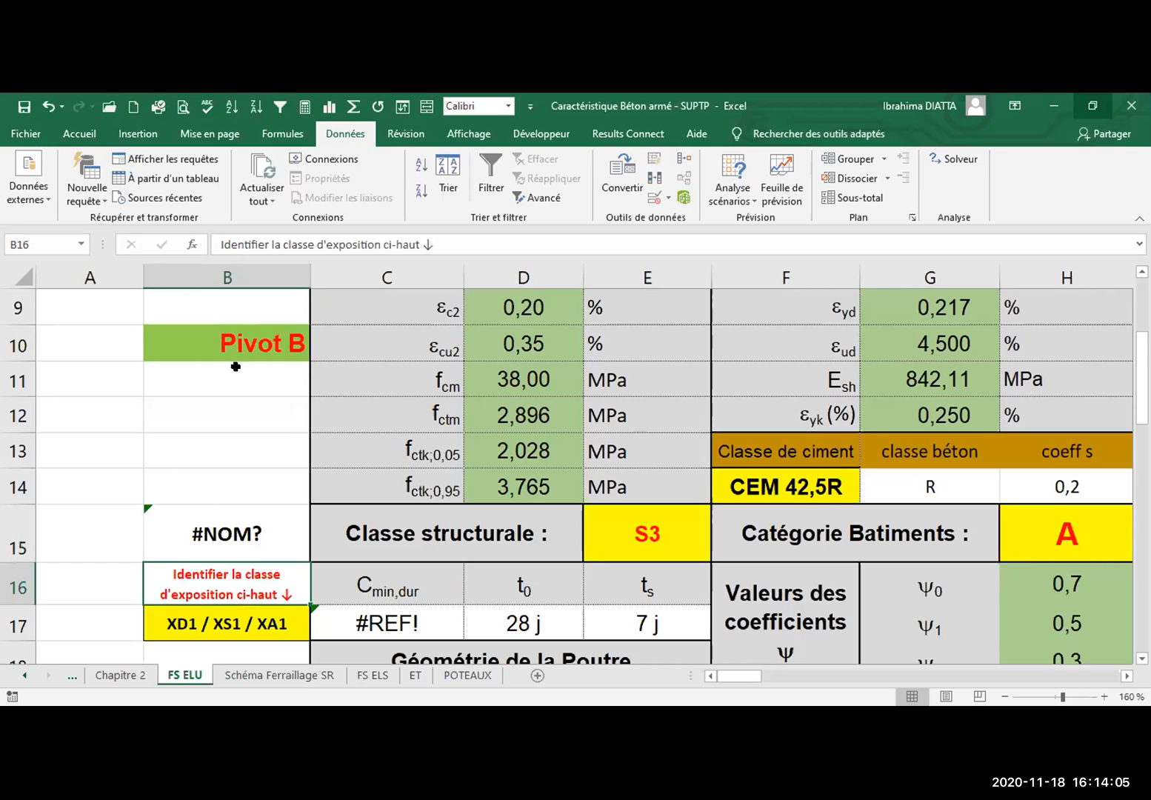
key("ctrl+z")
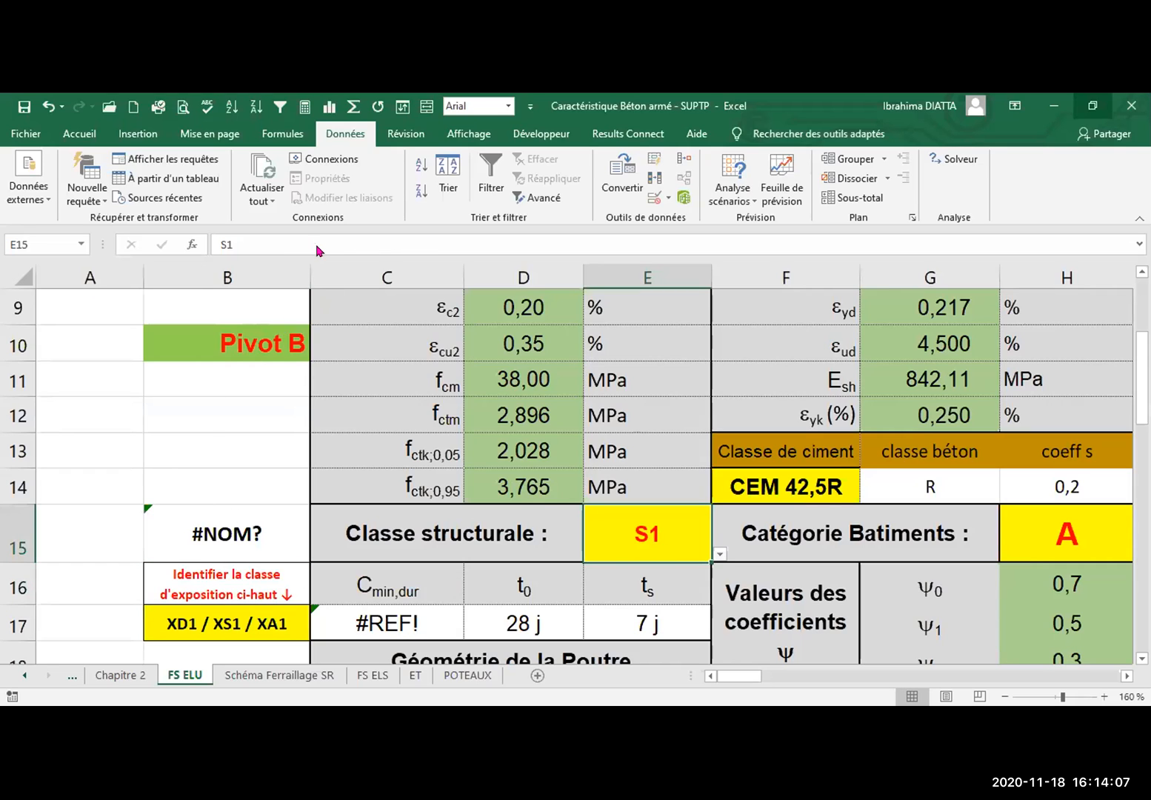
key("ctrl+z")
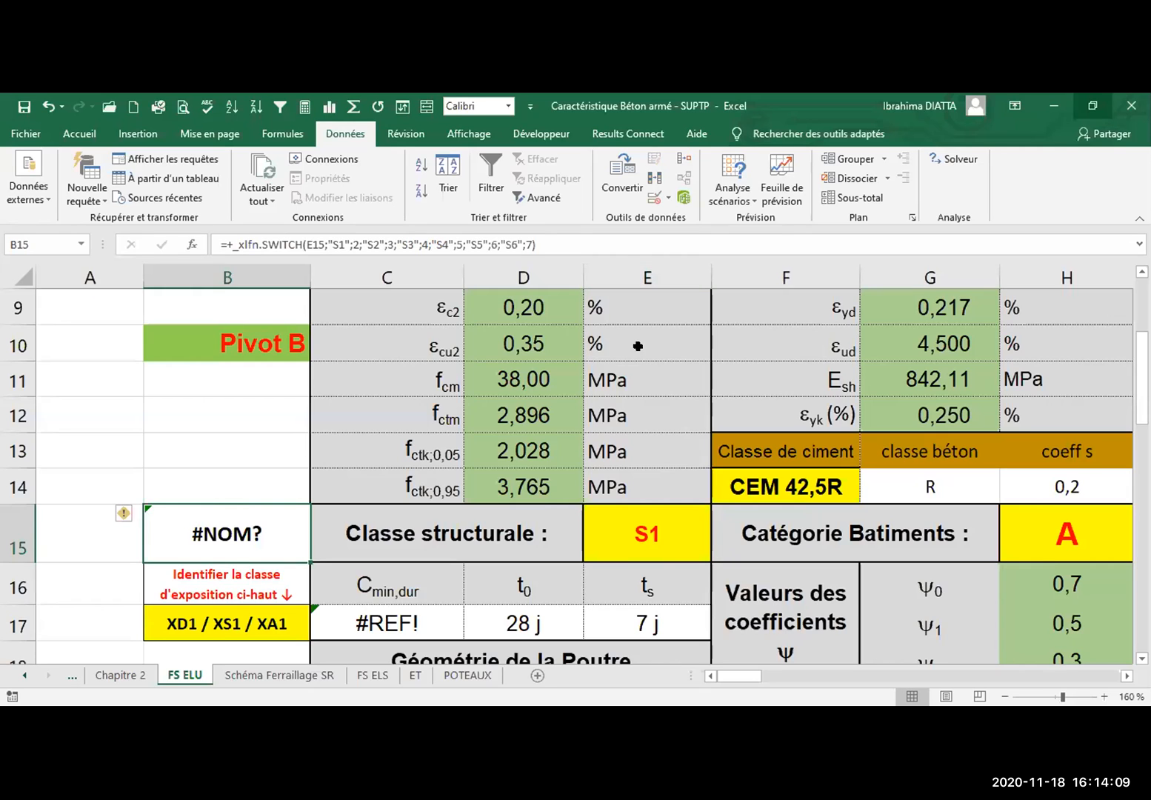
Trace the cell referenced by the SWITCH formula in B15, leaving the formula as it is
left_click(319, 245)
scroll(643, 382, "up", 3)
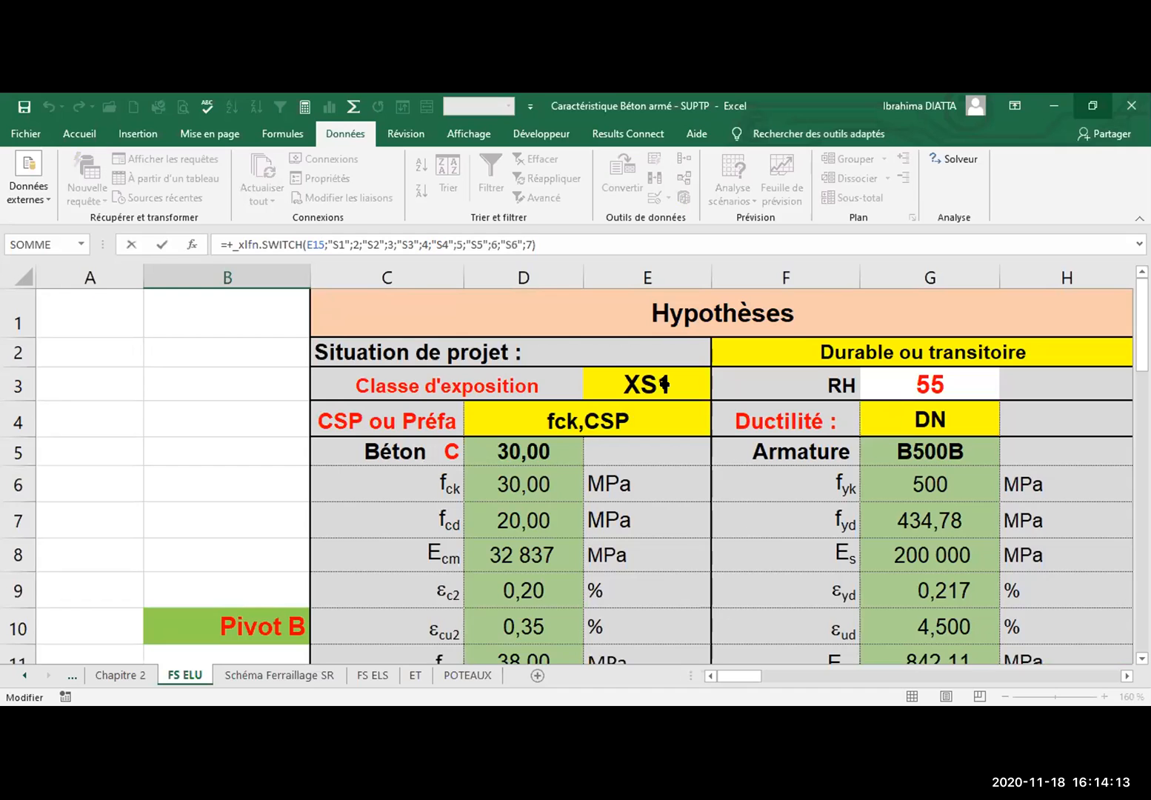
scroll(663, 383, "down", 3)
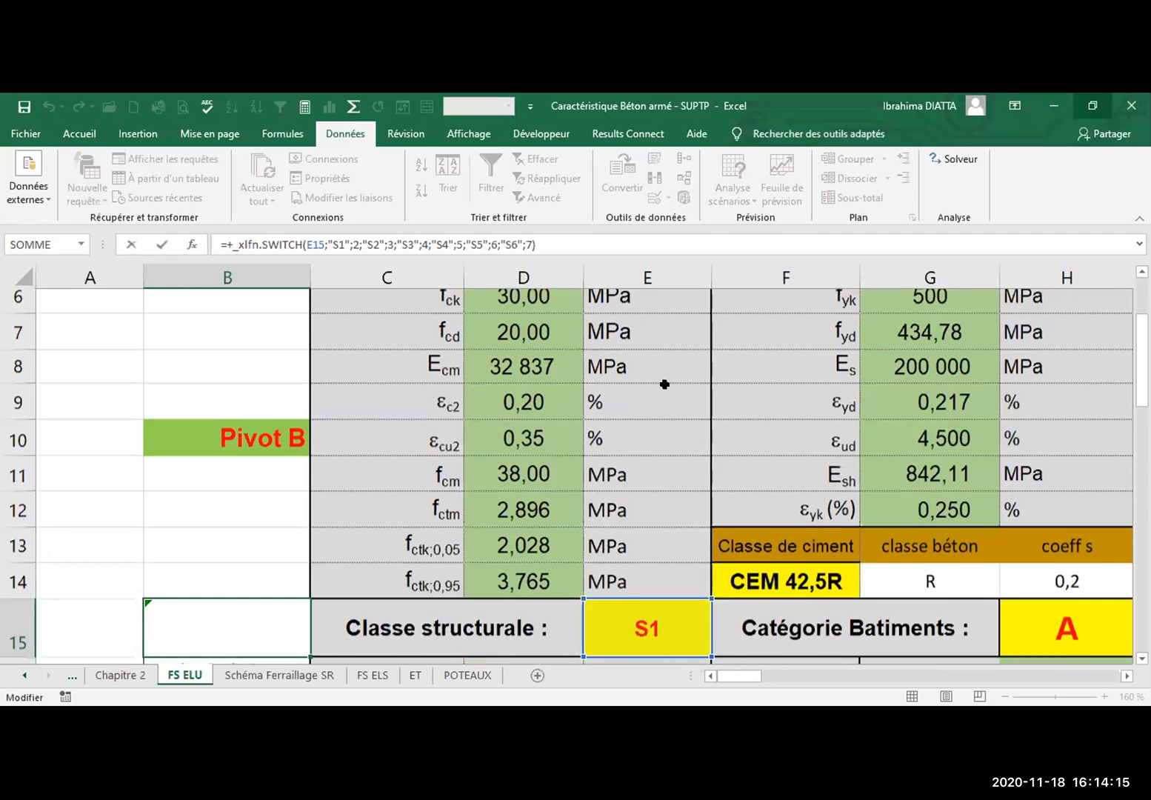
left_click(670, 420)
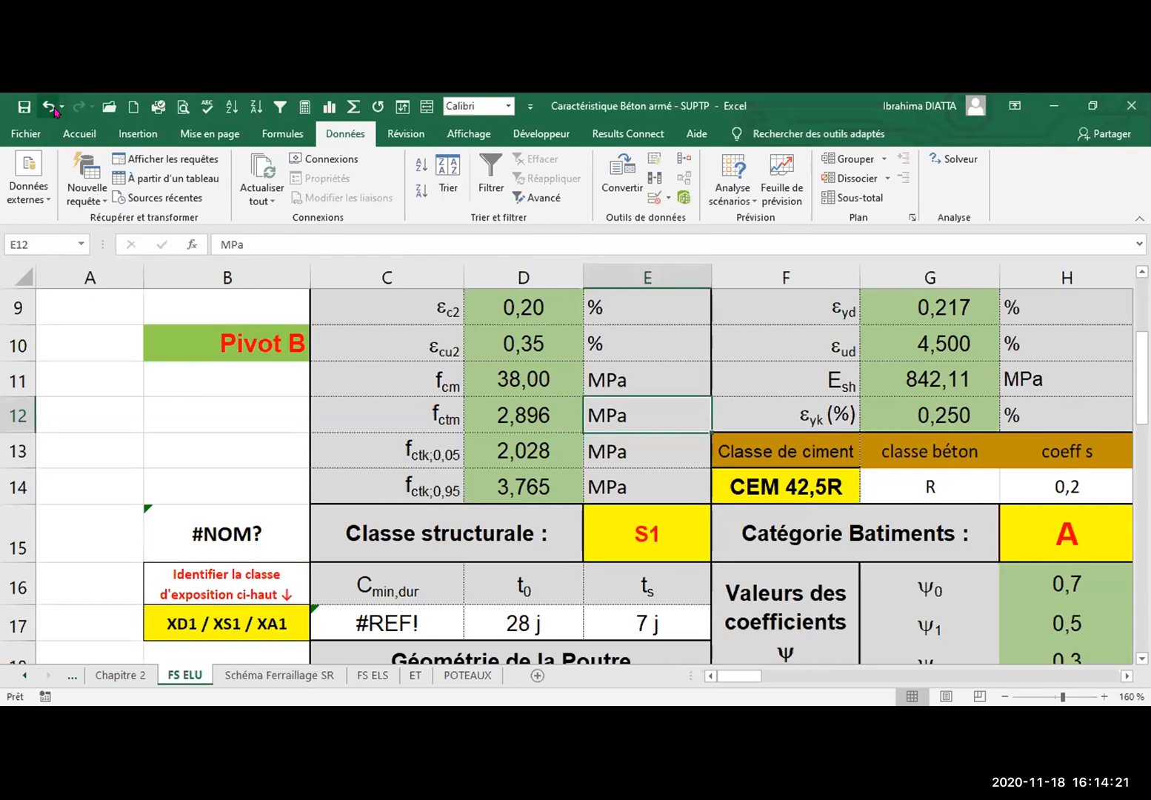
Undo the recent changes to the Classe structurale in E15 and the exposure class in E3
left_click(47, 108)
left_click(50, 107)
left_click(50, 107)
left_click(48, 107)
left_click(50, 107)
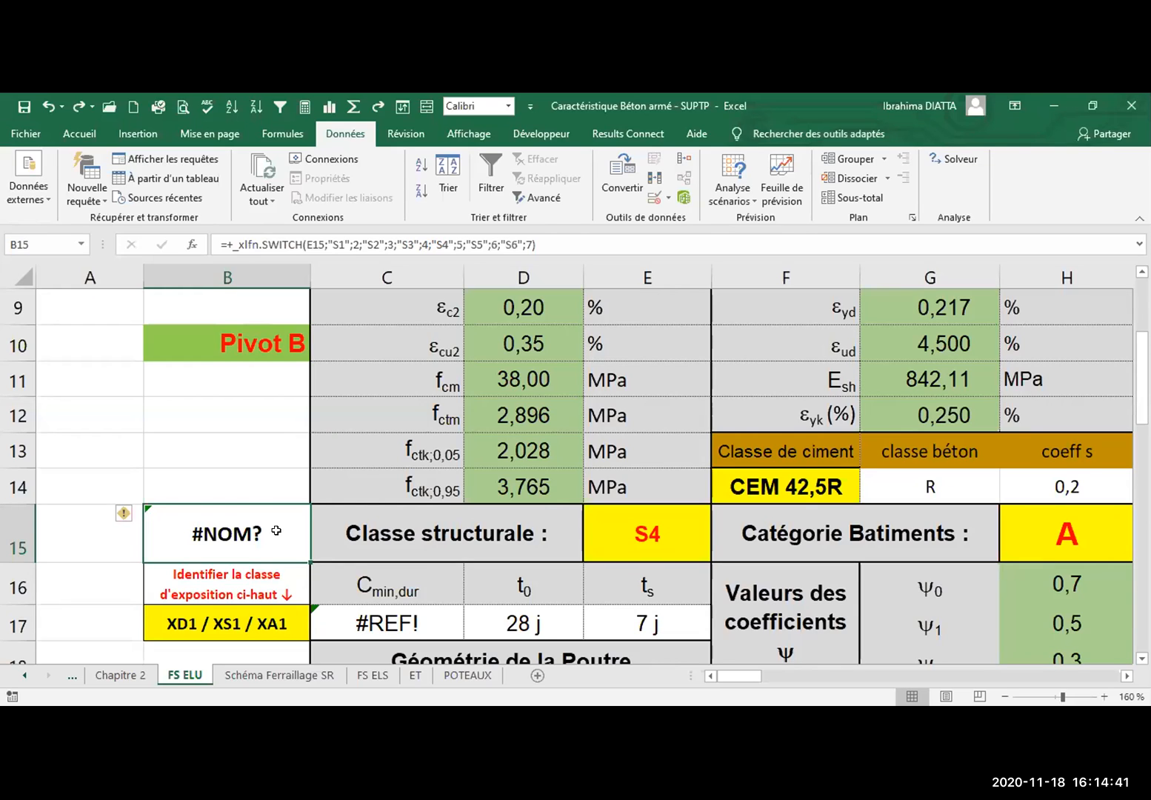
Replace the function name _xlfn.SWITCH in the B15 formula with si.multiple, keeping its arguments for E15 and classes S1 to S6
double_click(244, 531)
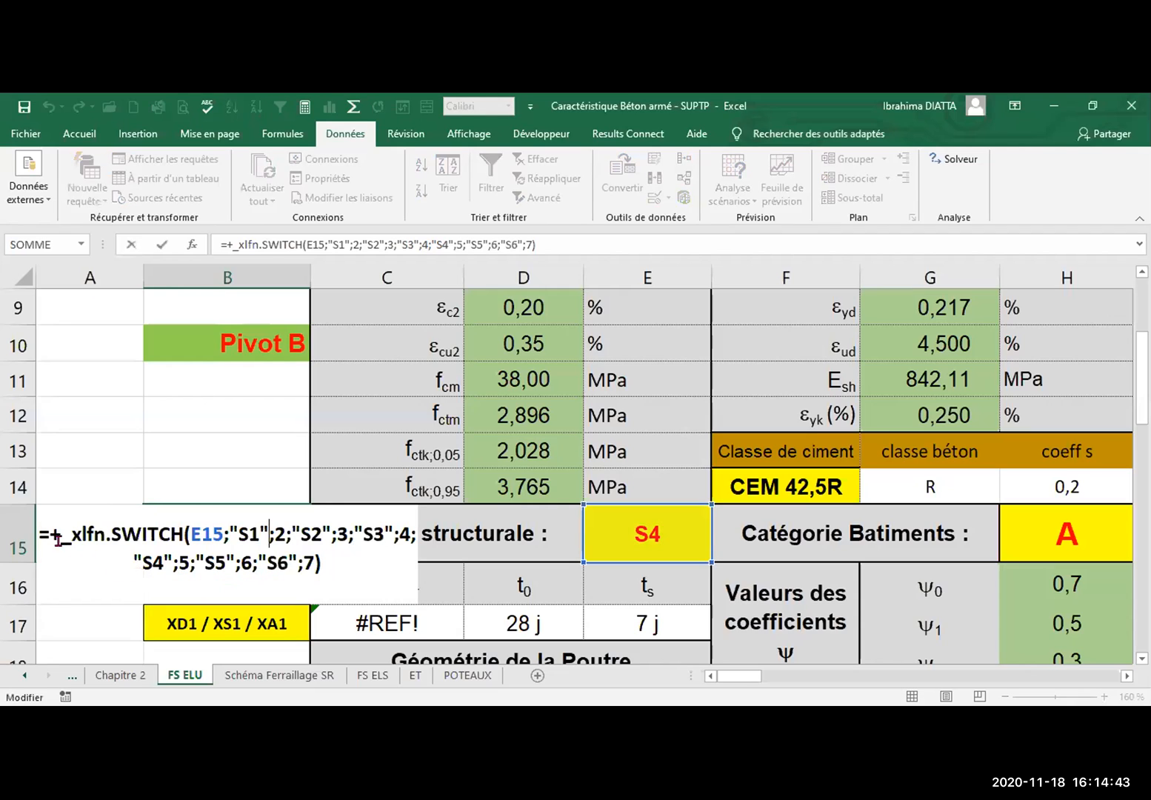
left_click_drag(47, 533, 174, 521)
type("s")
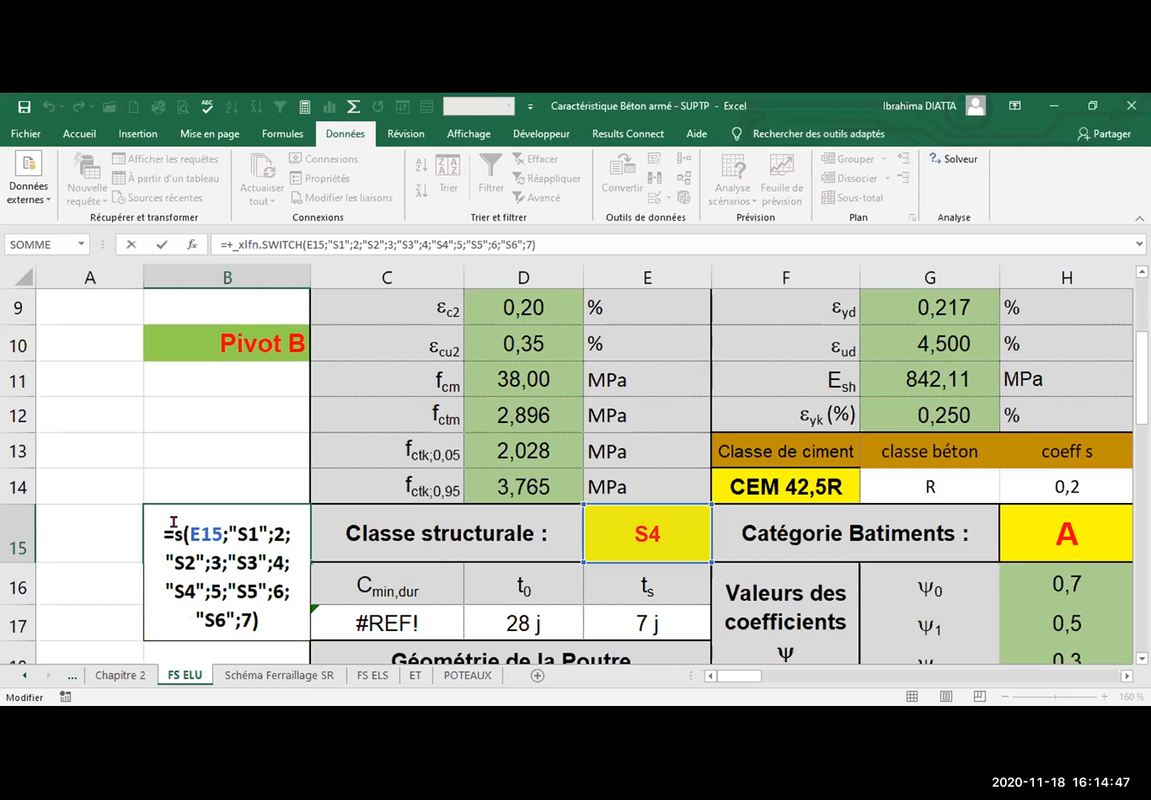
type("i,")
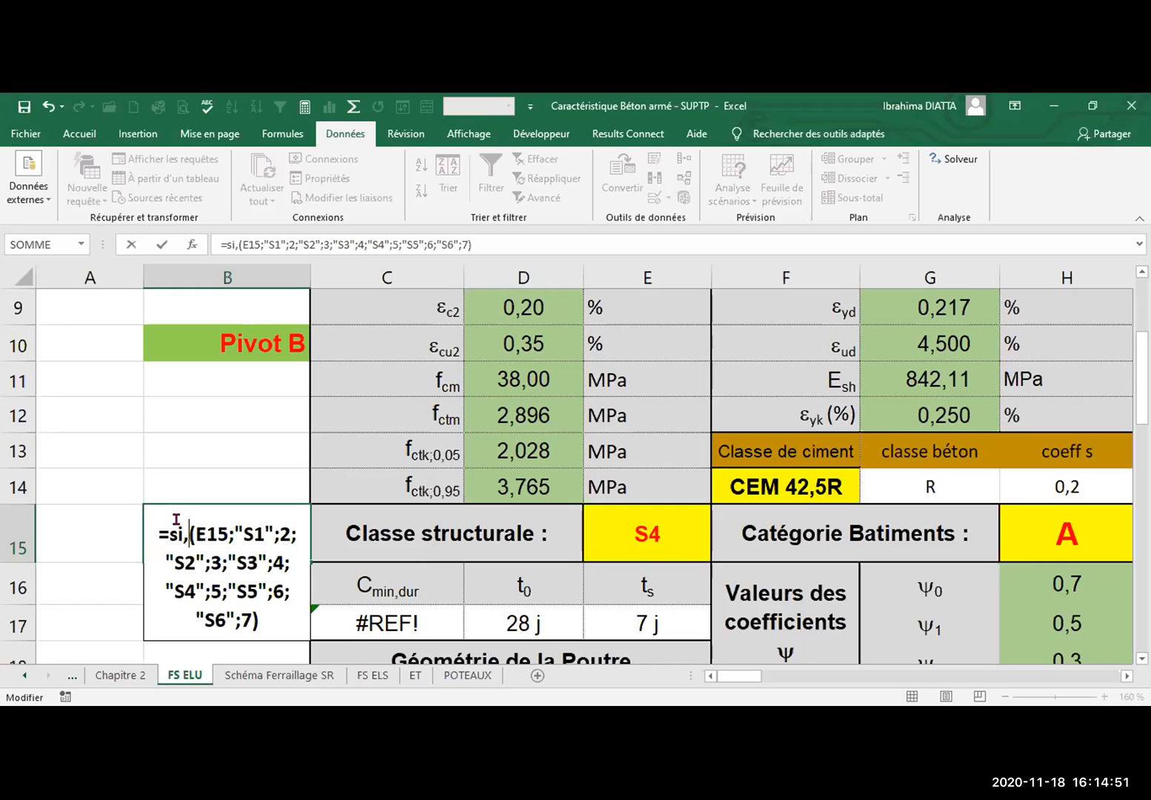
key("BackSpace")
type(".m")
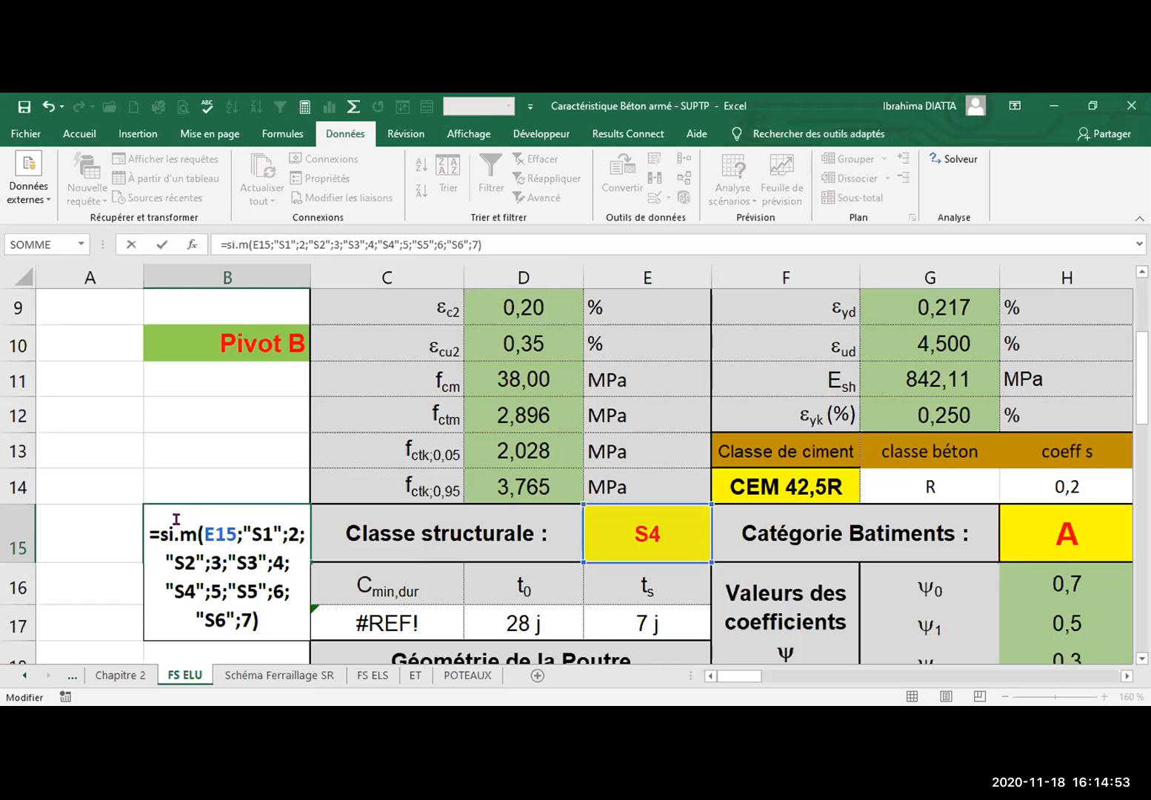
type("ul")
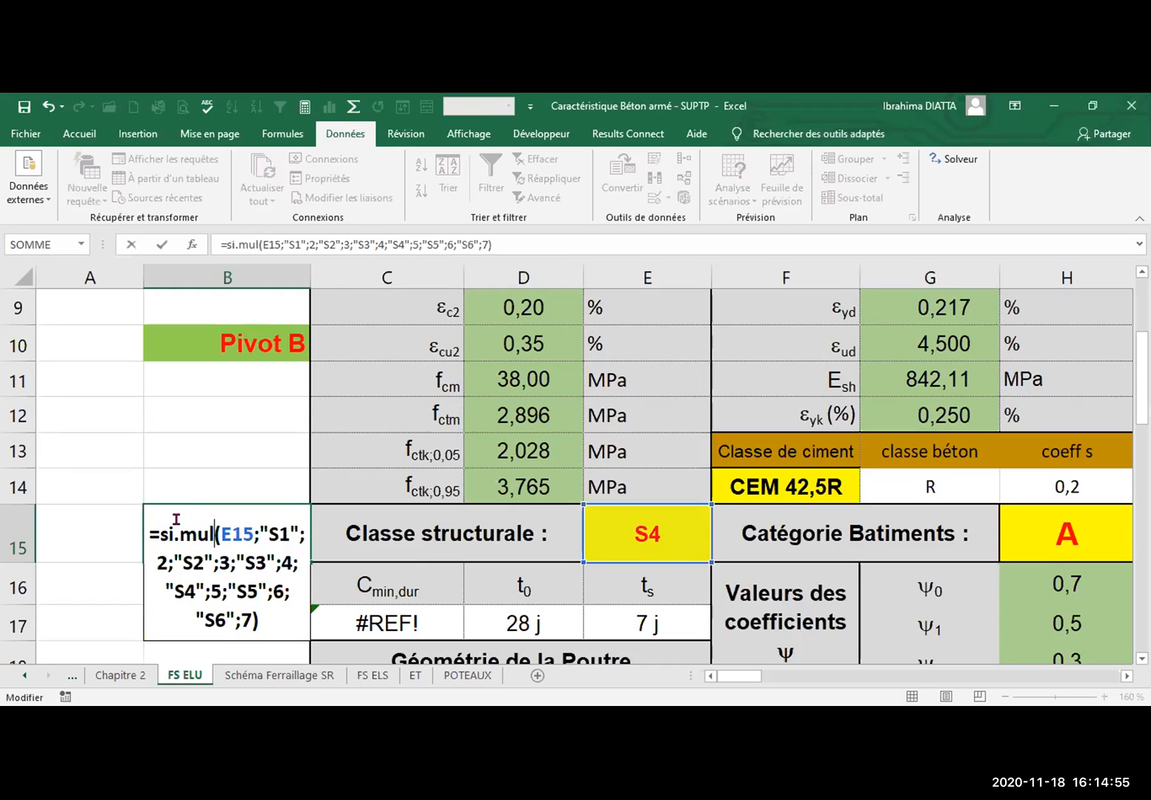
type("tiple")
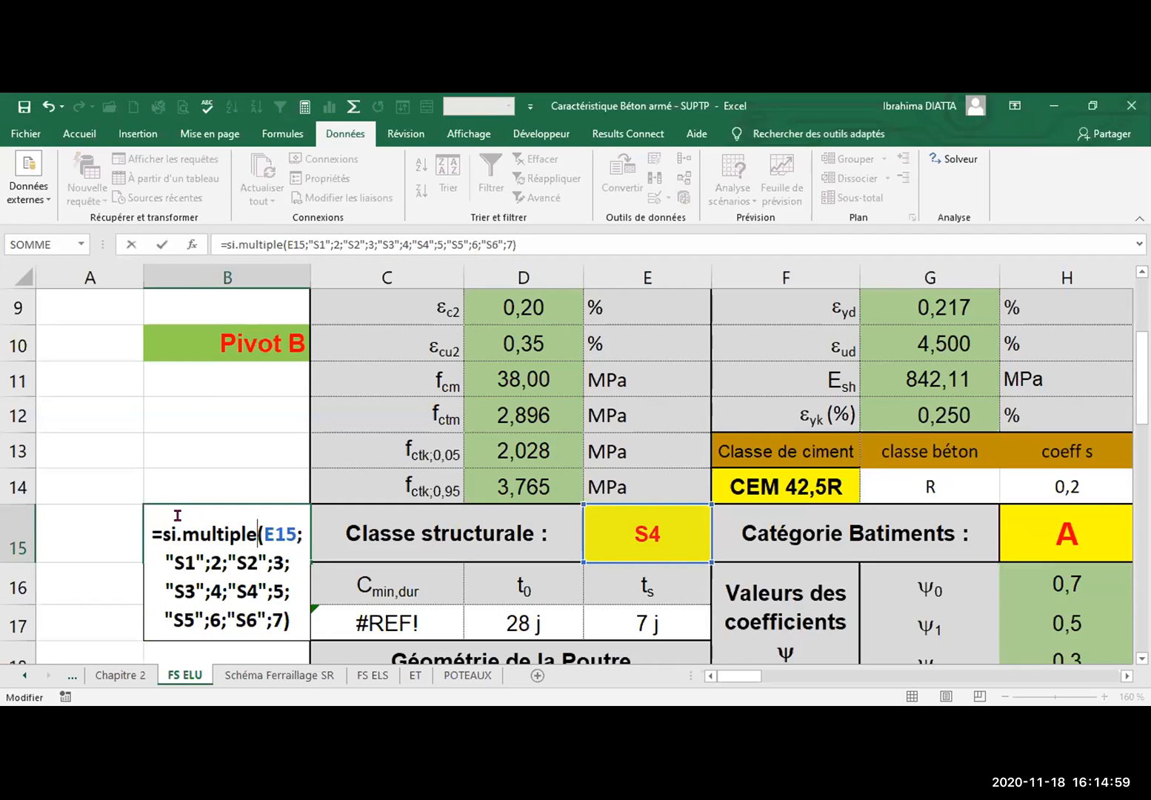
key("Return")
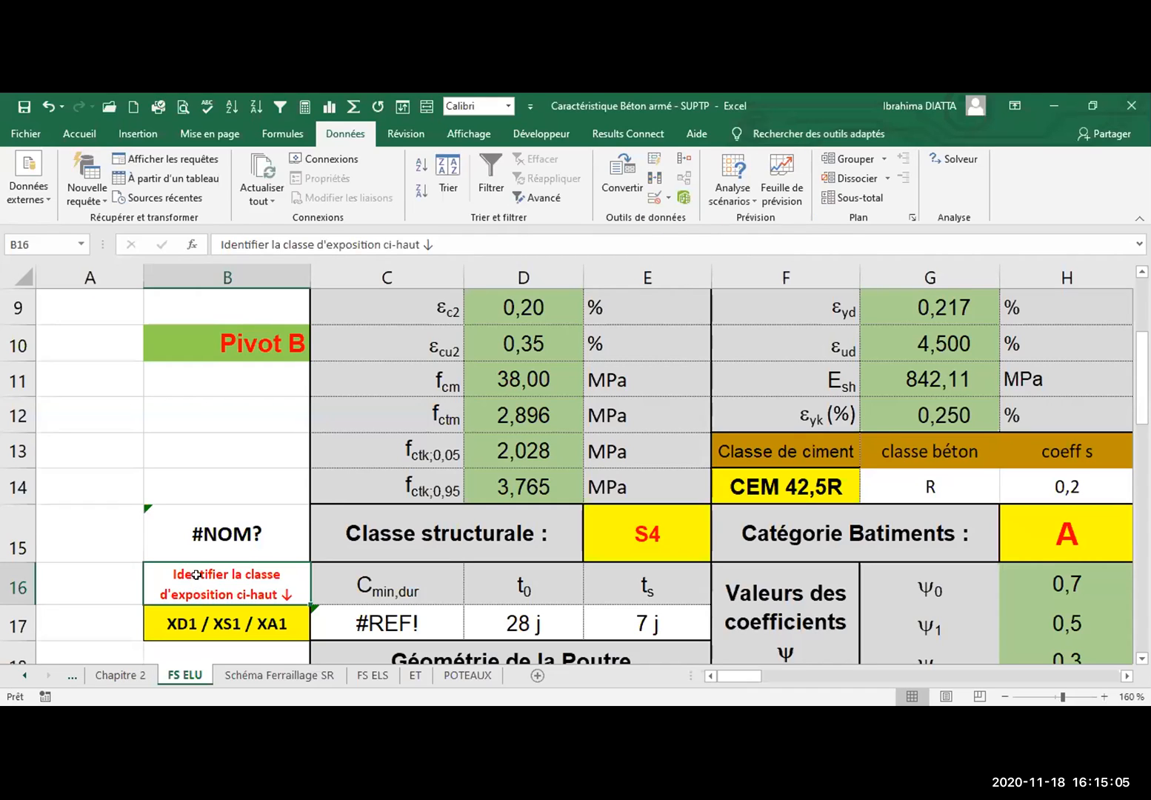
Capitalize the S of si.multiple in B15 and browse the suggested functions for a matching name
left_click(204, 548)
double_click(204, 548)
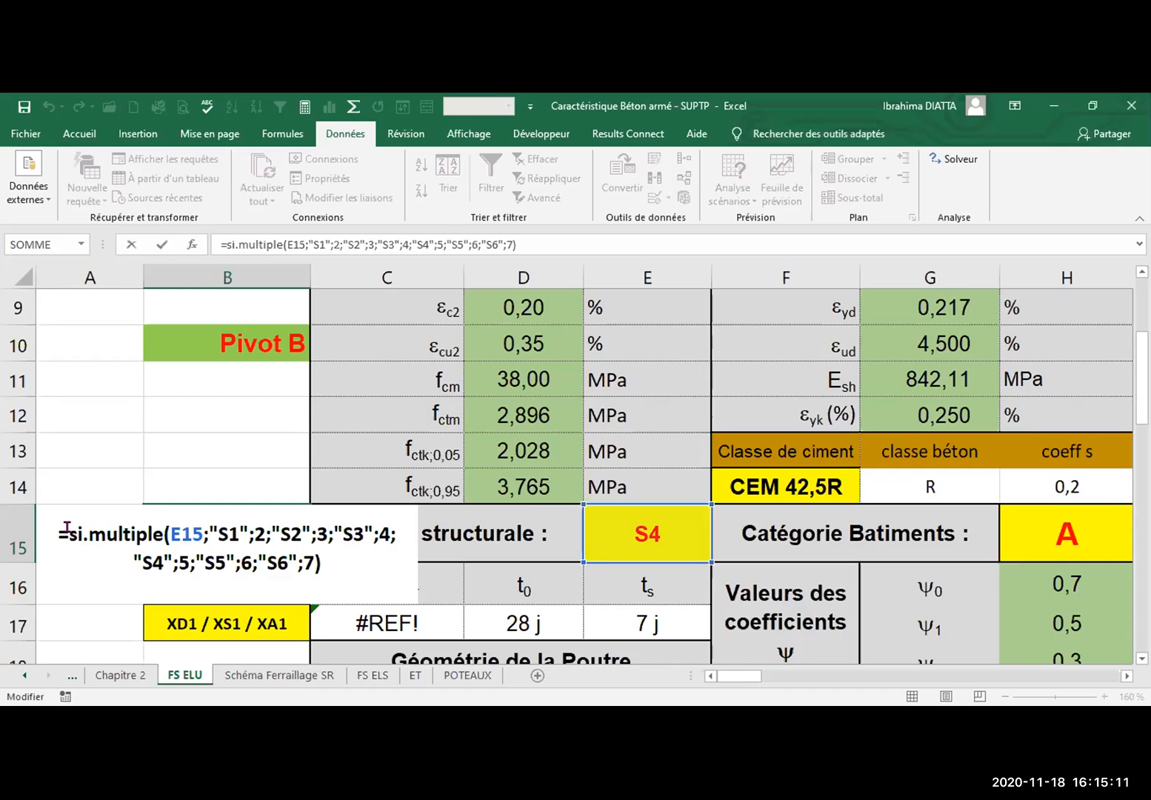
left_click_drag(68, 532, 79, 533)
type("S")
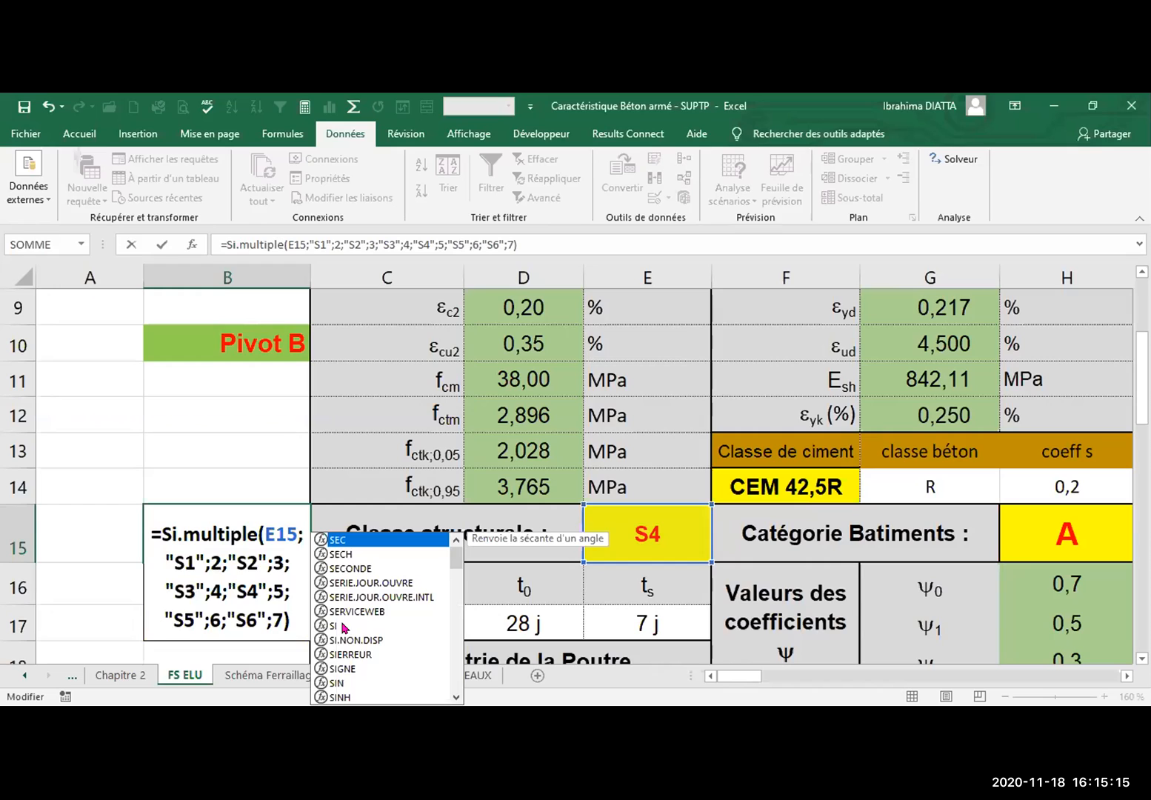
scroll(410, 585, "down", 3)
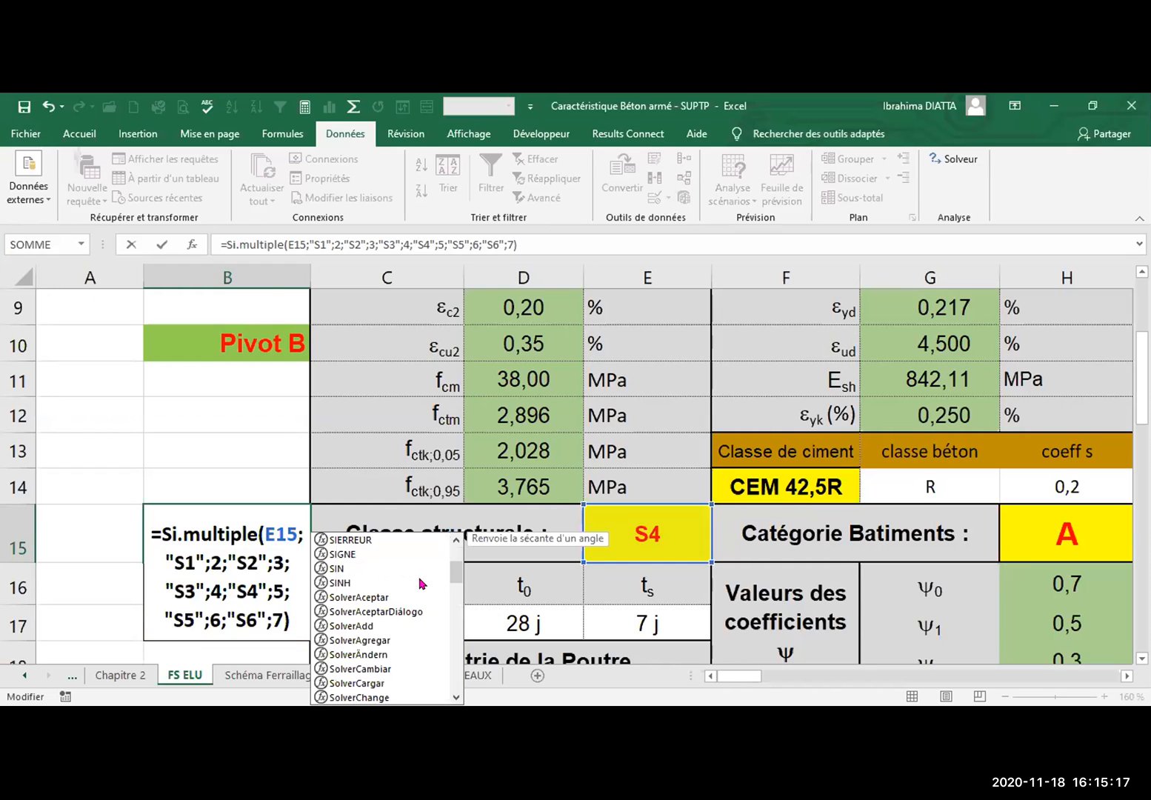
scroll(422, 584, "down", 3)
scroll(419, 583, "up", 3)
Try to get the Si.multiple function name in B15 recognized by retyping its dots
left_click(181, 533)
key("Delete")
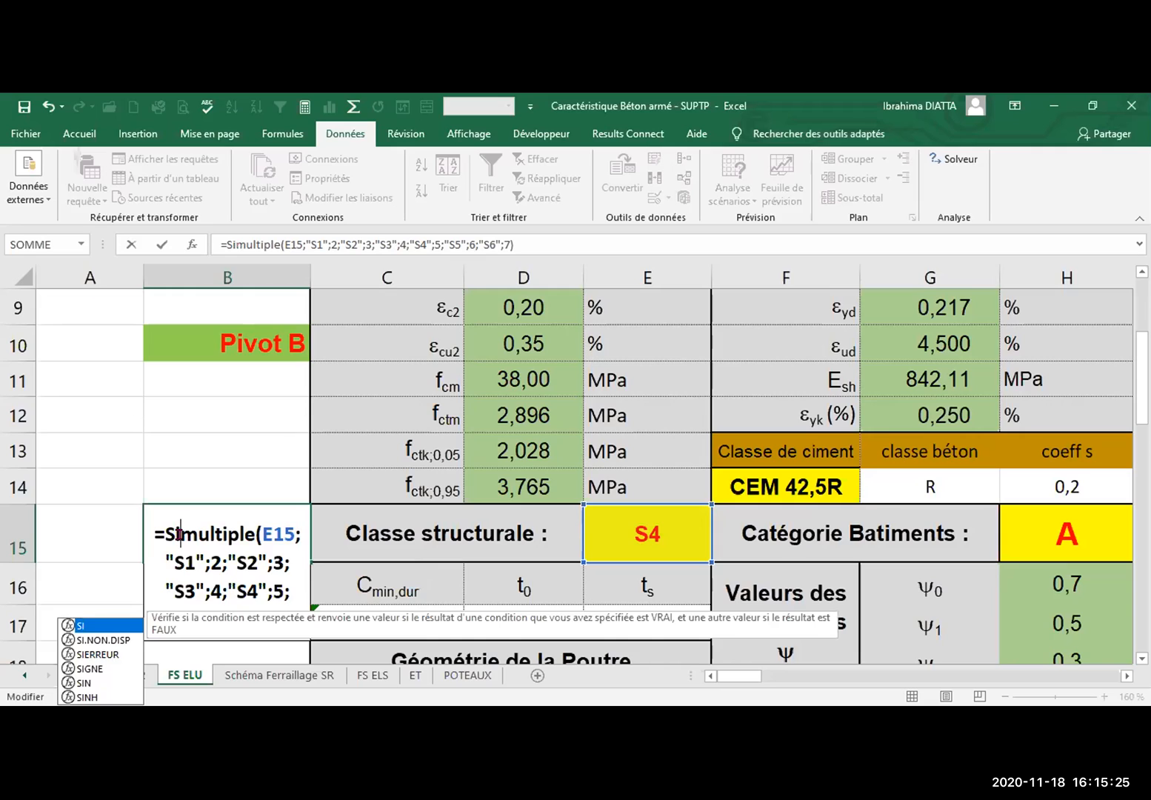
type("i")
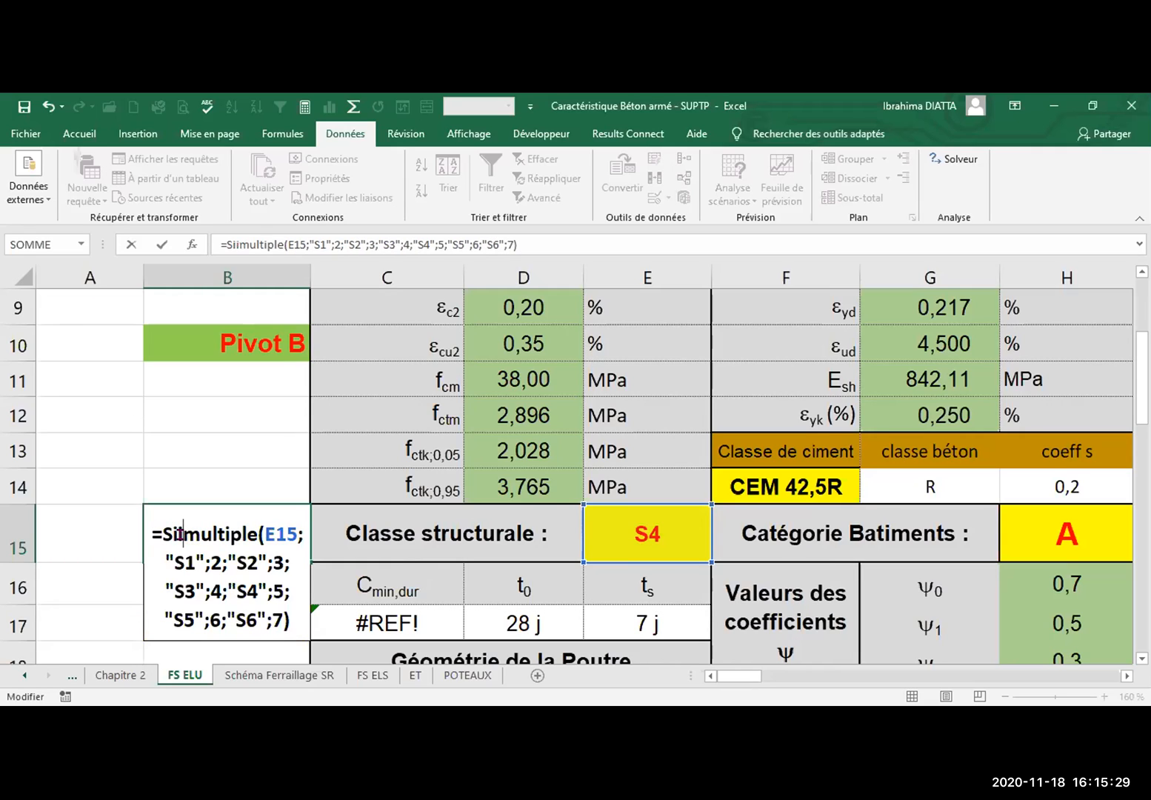
key("BackSpace")
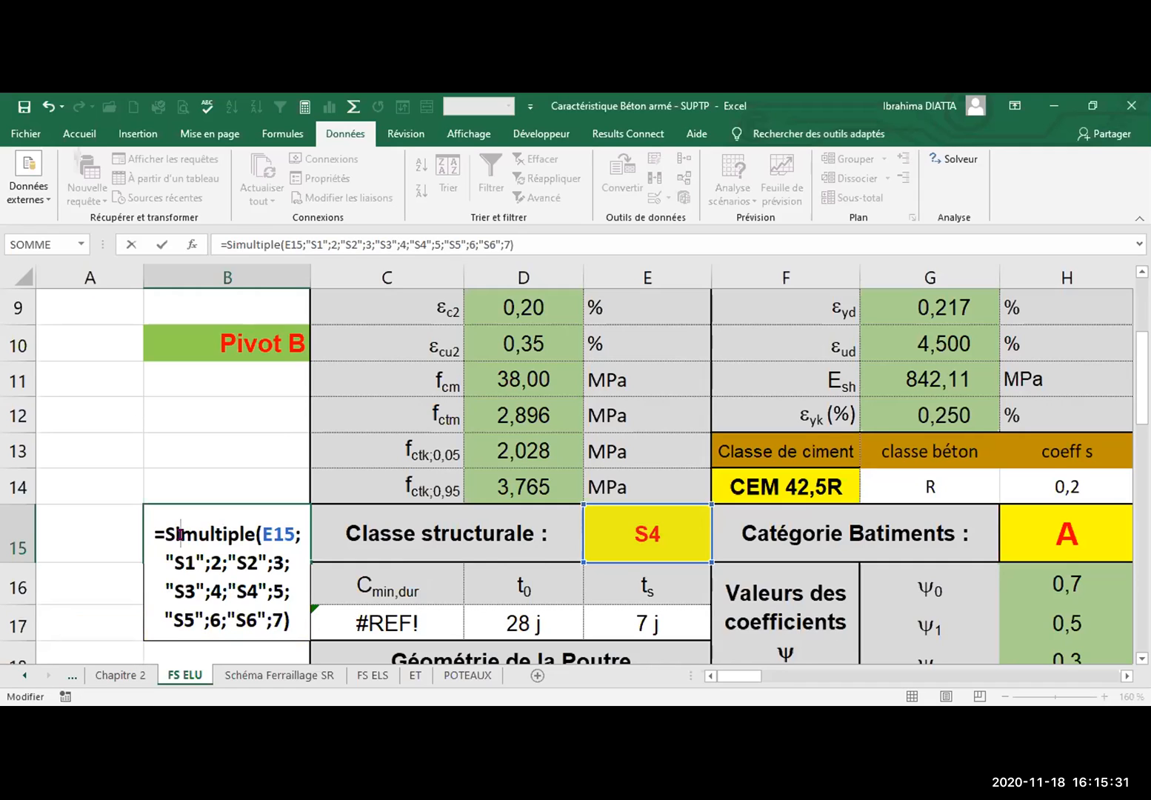
type(".")
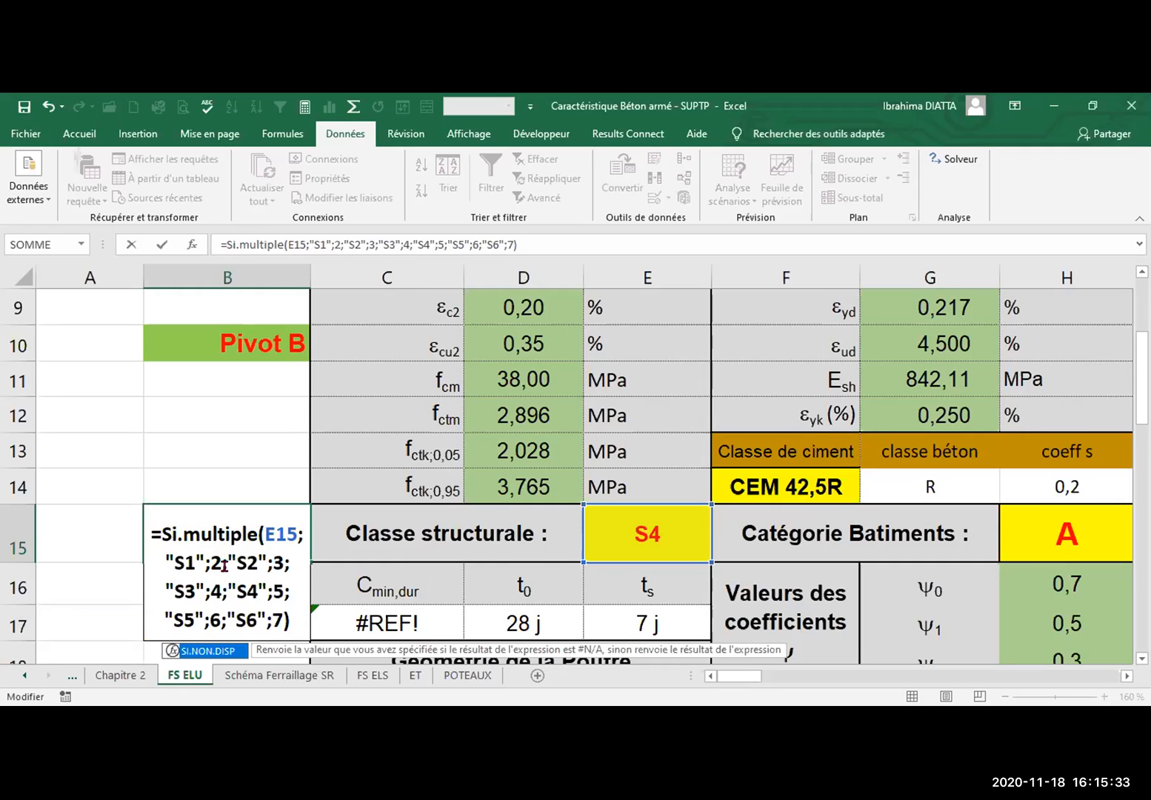
left_click(239, 530)
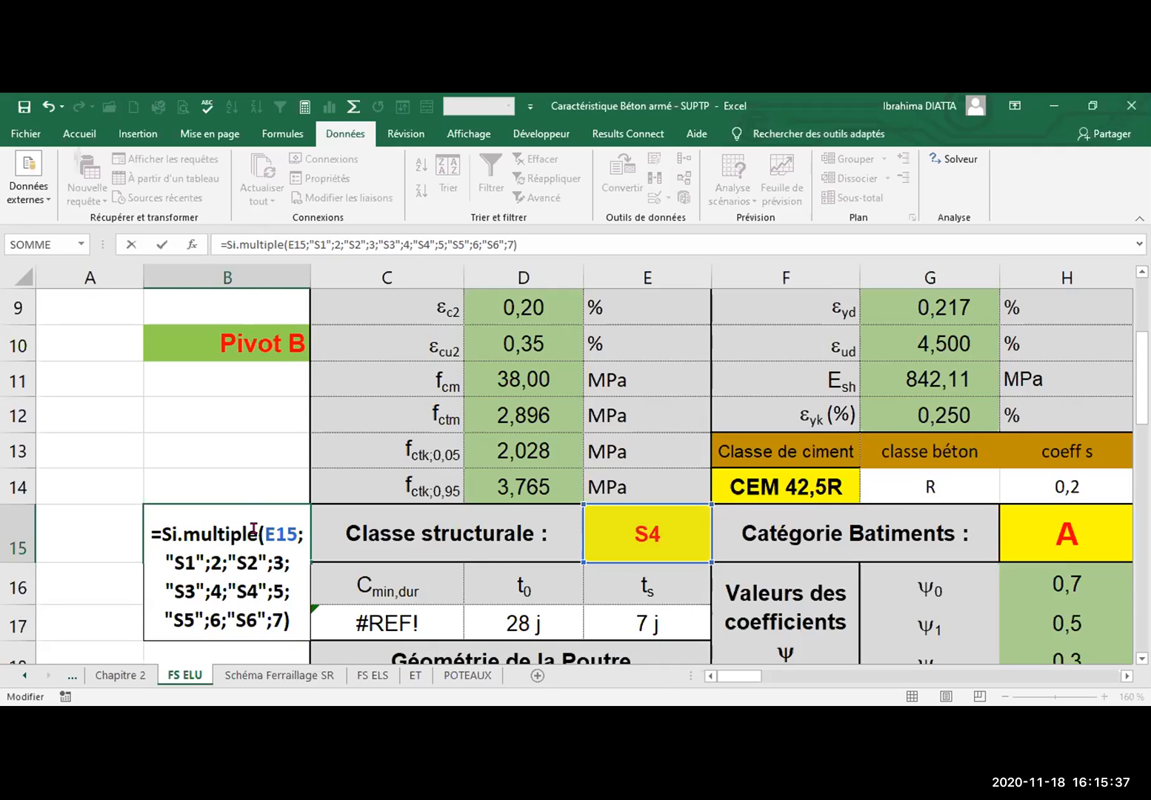
type(".")
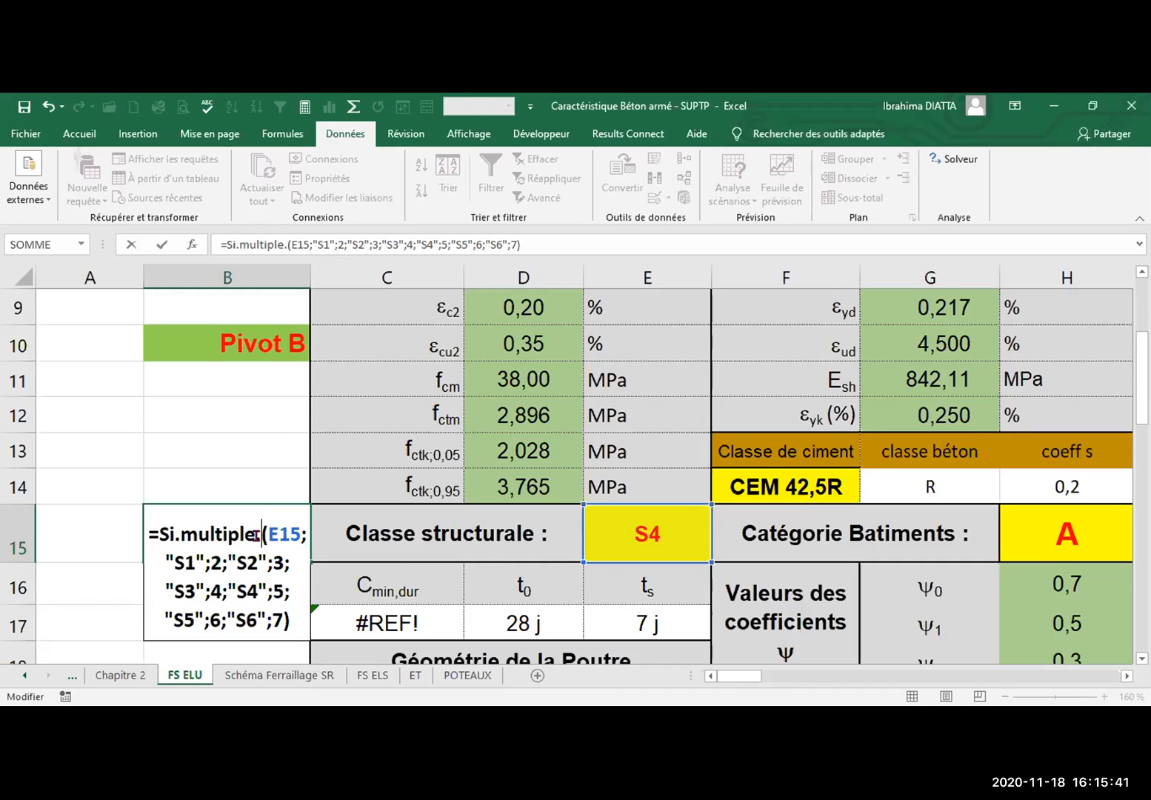
key("Escape")
Check the si.multiple formula in B15 and re-enter it as it stands
double_click(255, 534)
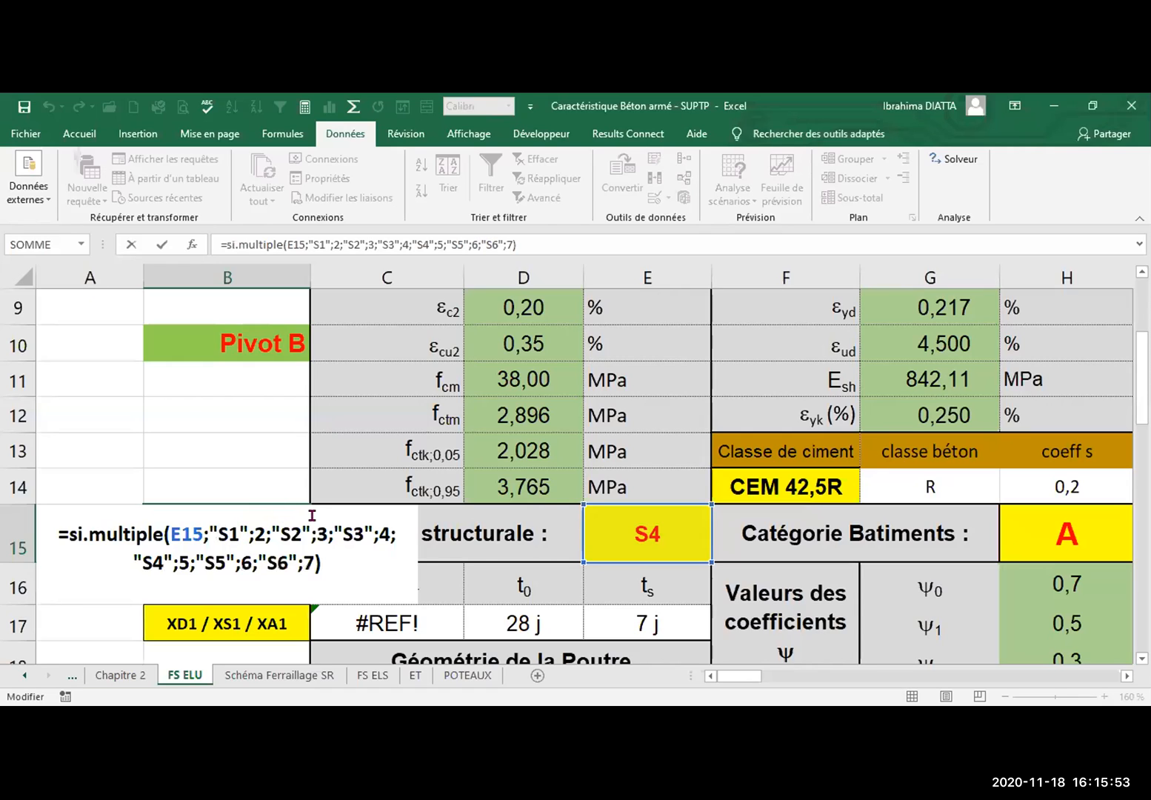
left_click(337, 560)
key("Return")
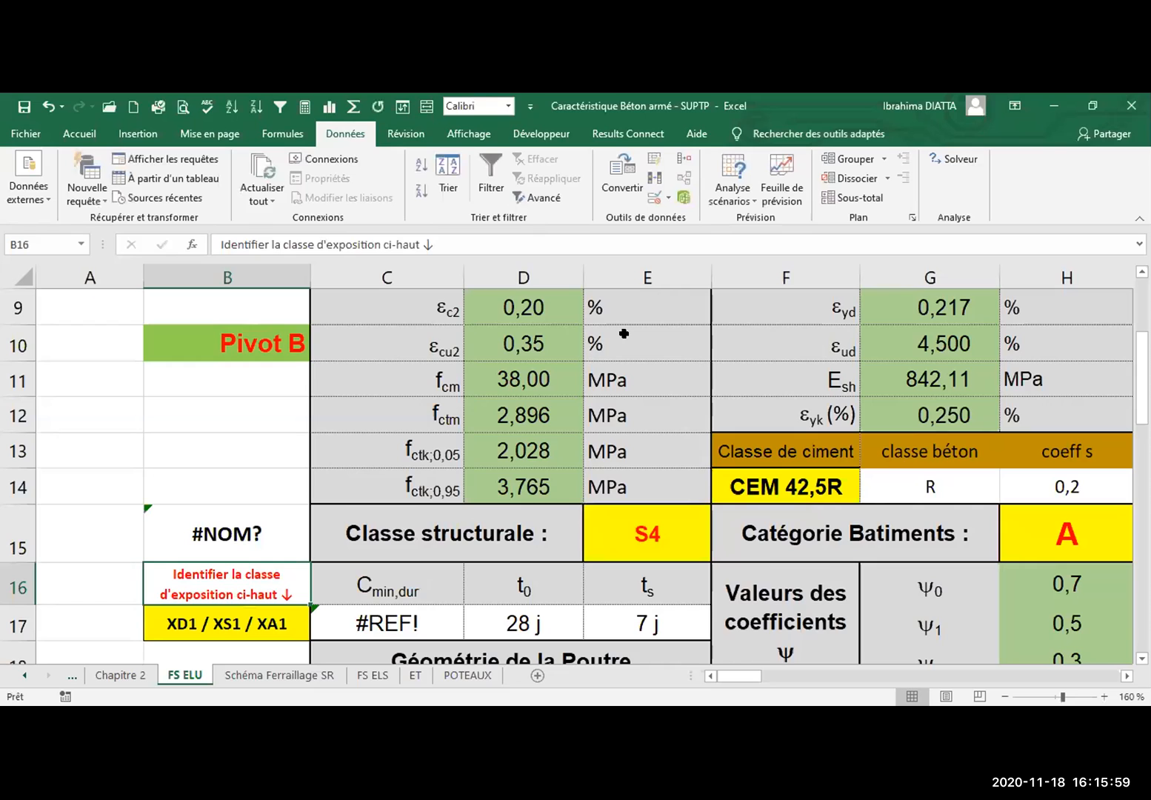
Review the Hypothèses table from the exposure class in E3 down to the Géométrie de la Poutre section
scroll(605, 440, "up", 3)
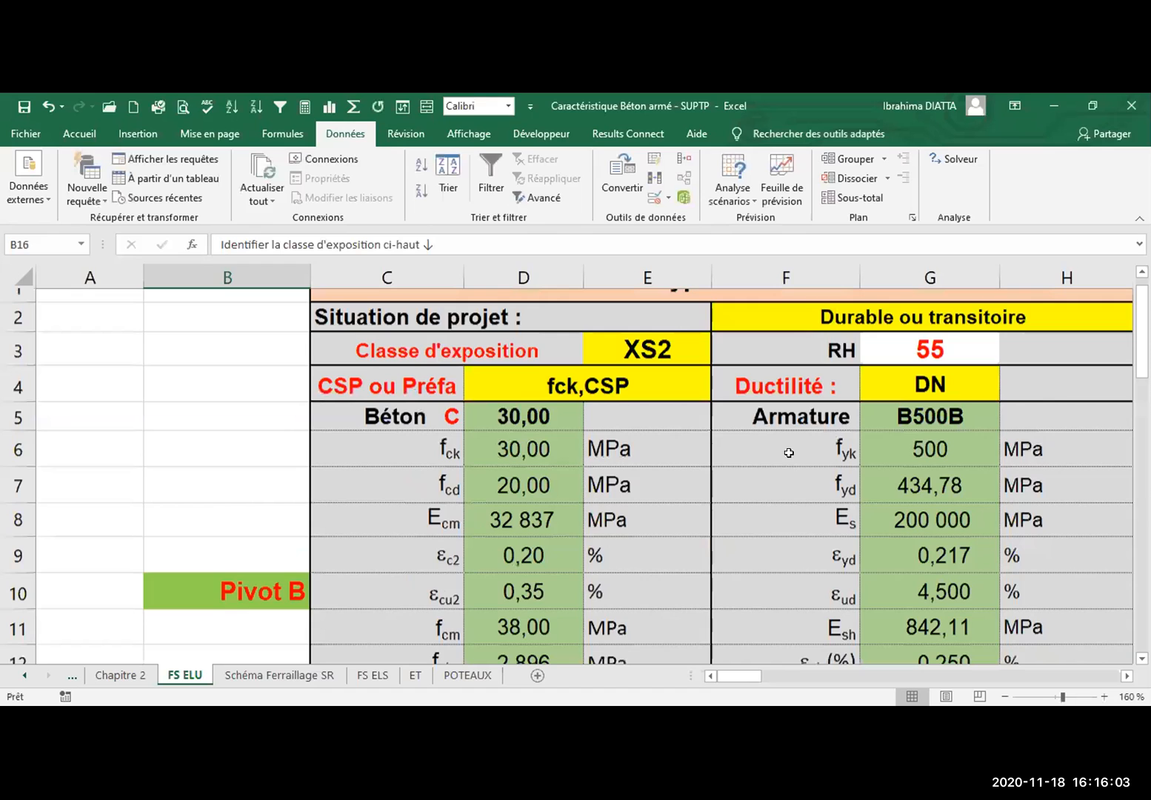
scroll(745, 568, "up", 1)
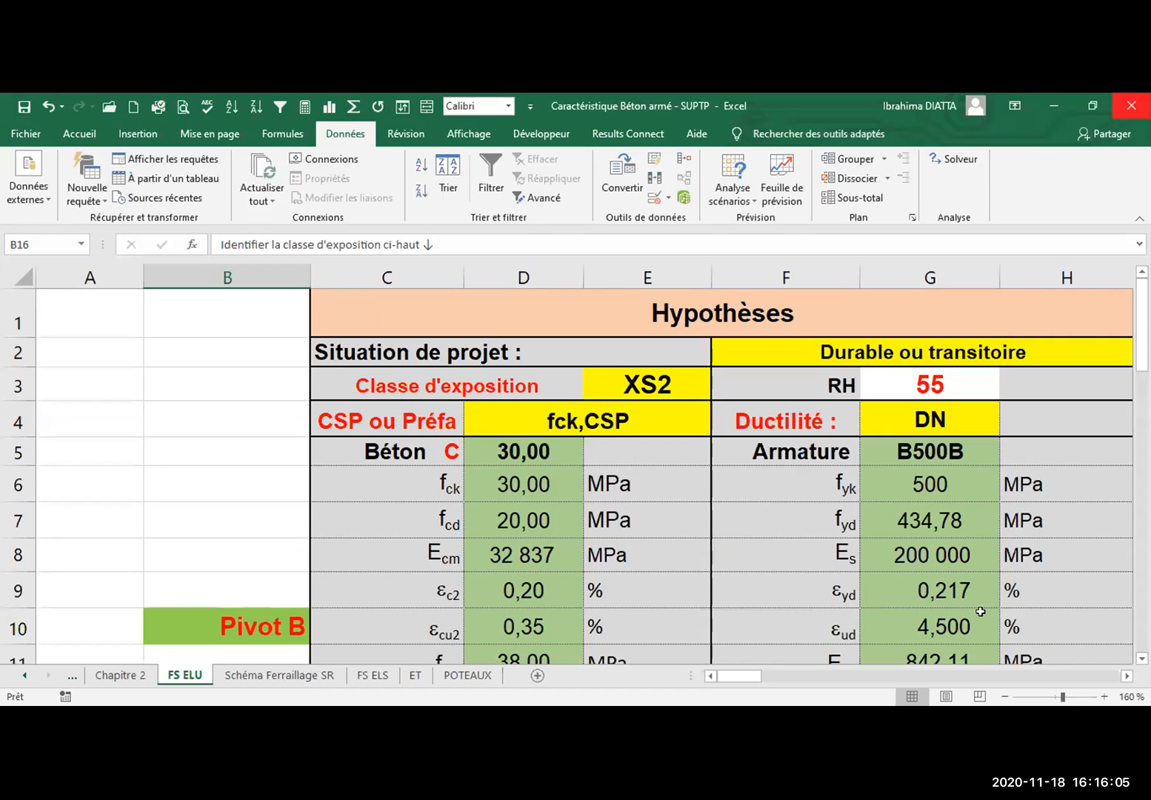
left_click(648, 520)
scroll(871, 535, "down", 5)
scroll(871, 536, "down", 2)
scroll(711, 551, "up", 2)
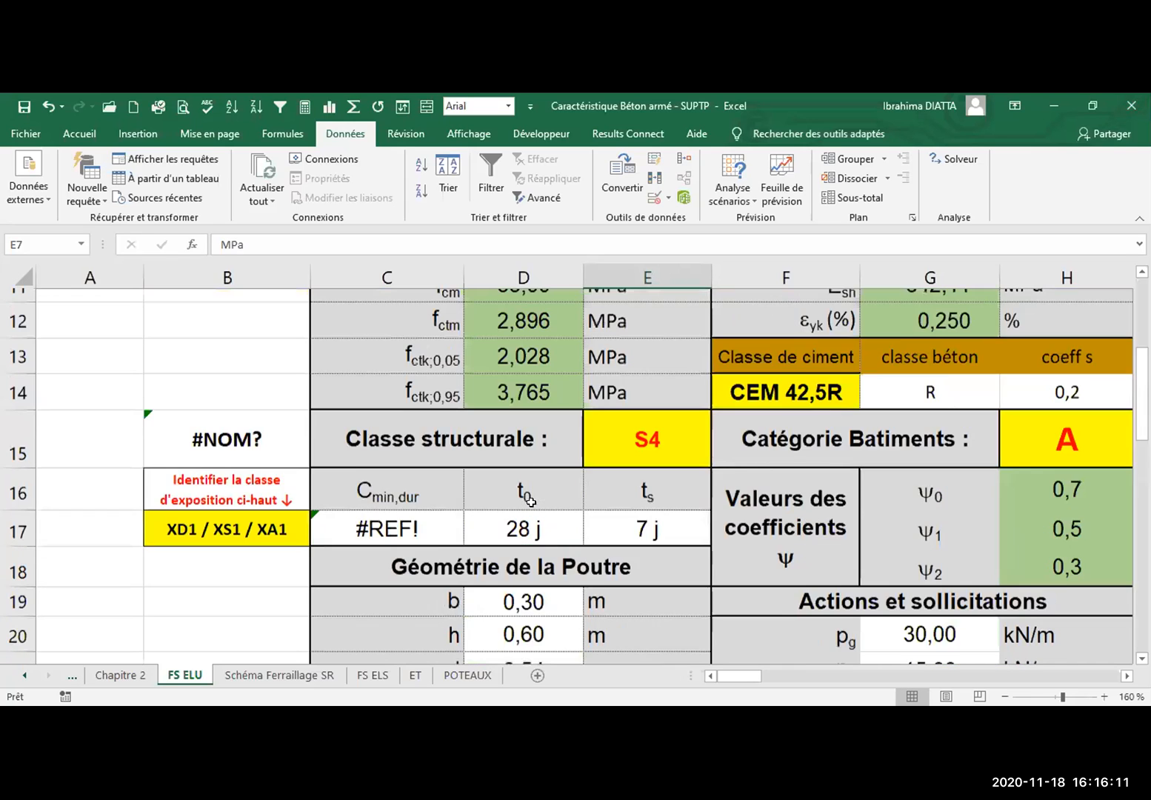
Check the exposure class choices offered in B17 beside the Cmin,dur and t0 values, keeping XD1 / XS1 / XA1
scroll(592, 541, "up", 3)
scroll(433, 641, "up", 1)
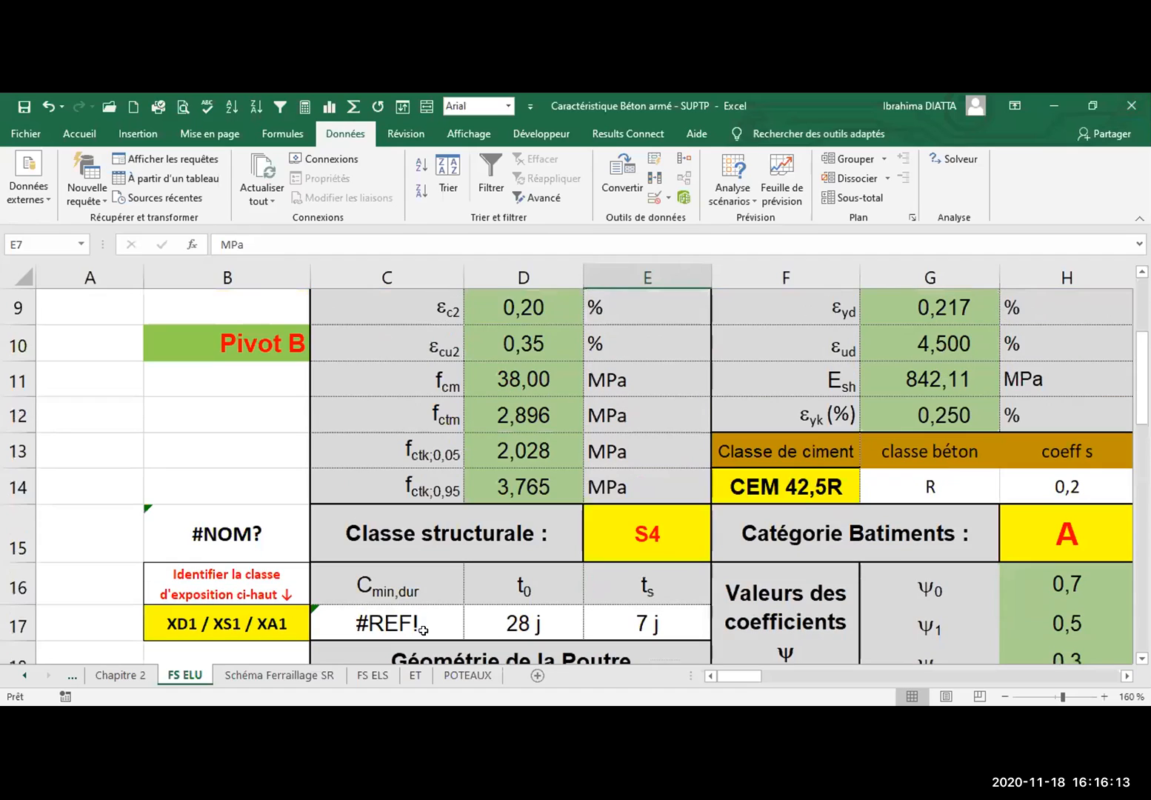
left_click(539, 622)
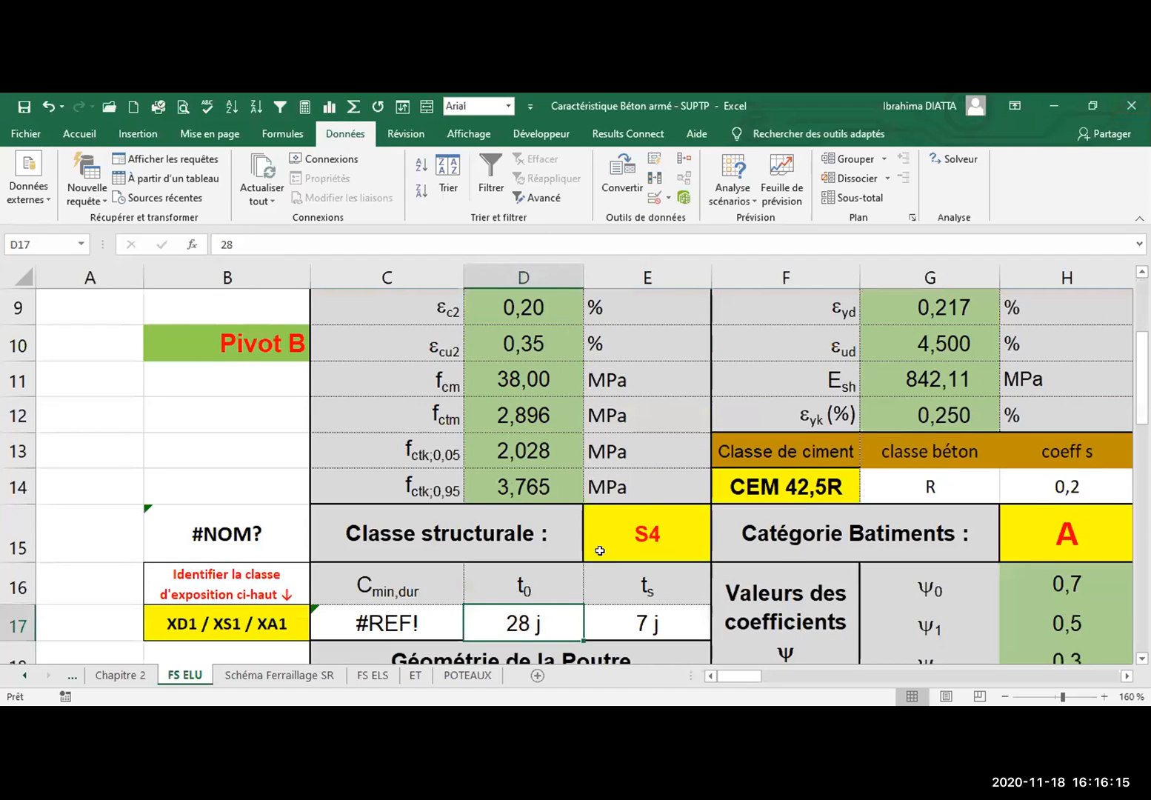
left_click(313, 635)
left_click(287, 627)
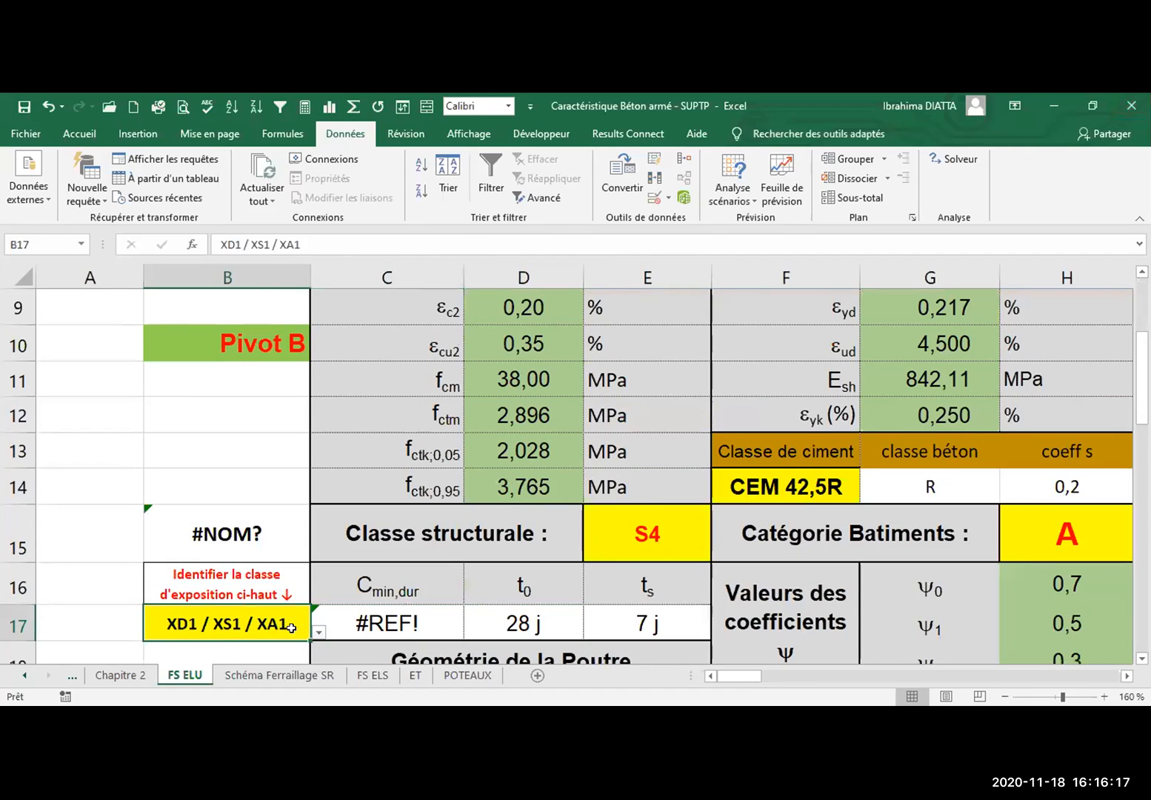
left_click(320, 630)
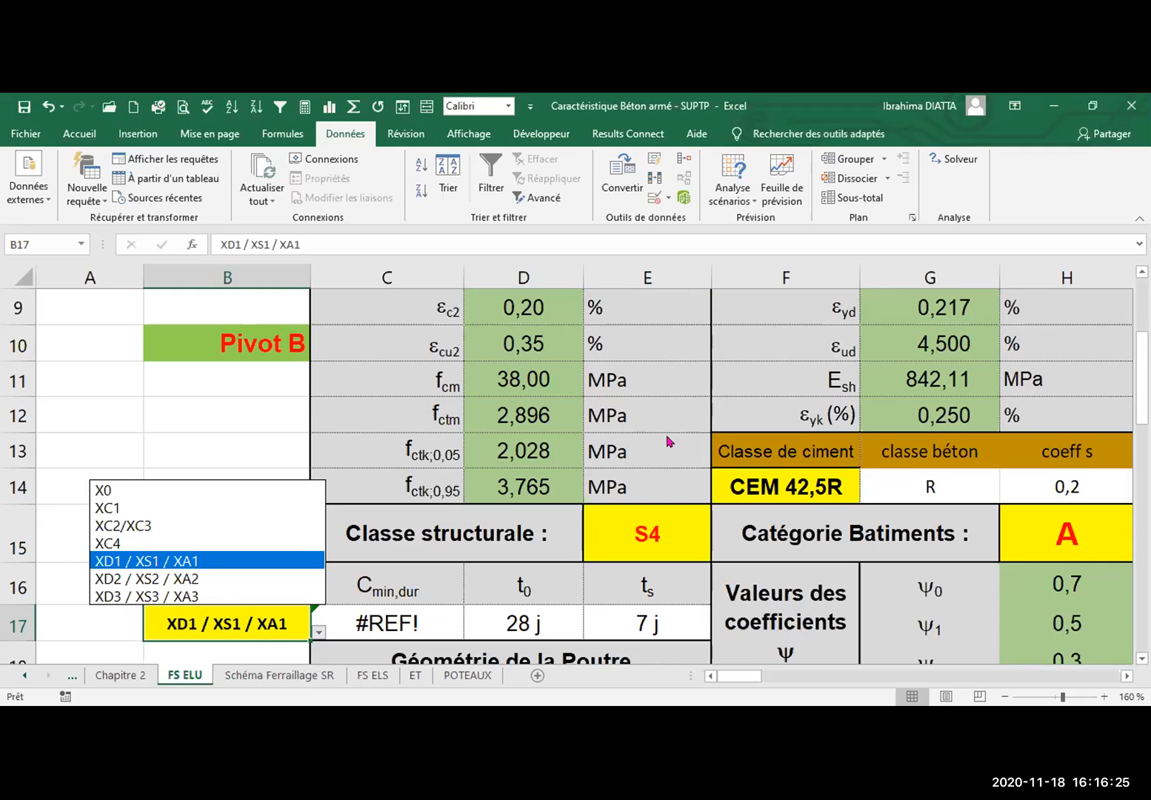
key("Escape")
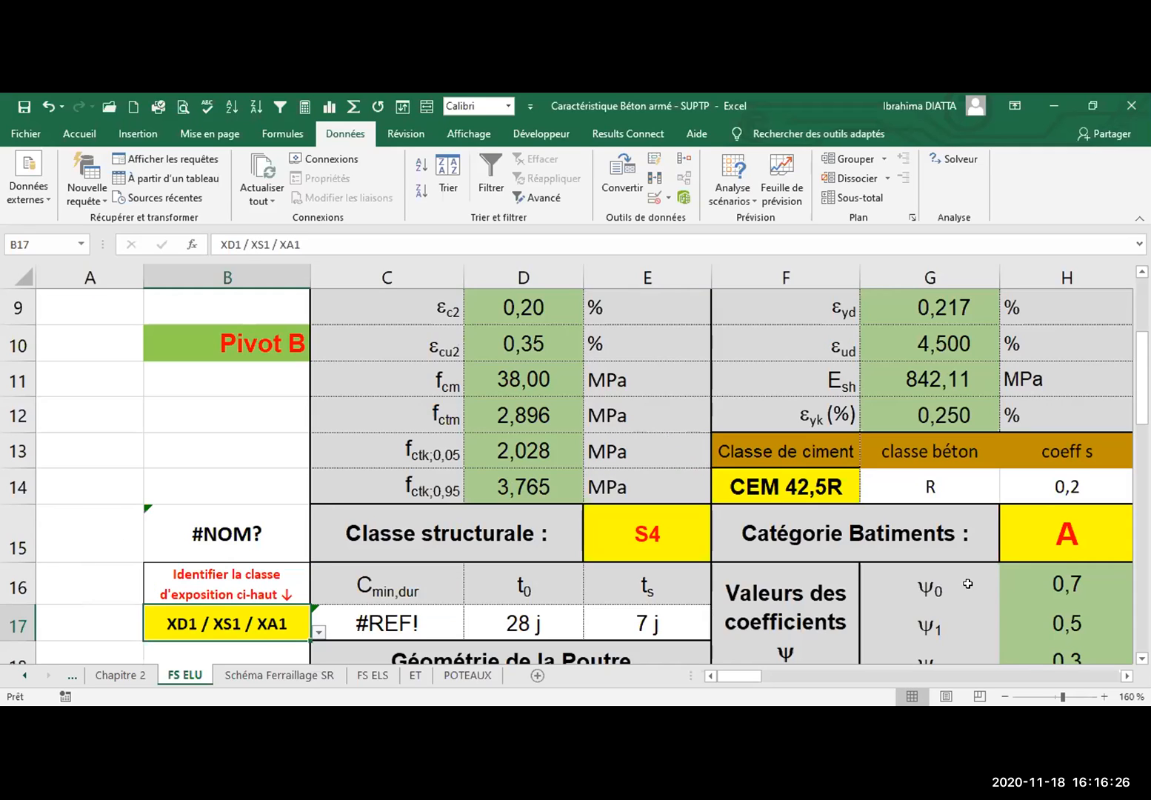
Examine the reference tables in columns R to AA, from the steel properties to the roof category coefficients and descriptions
left_click(1126, 676)
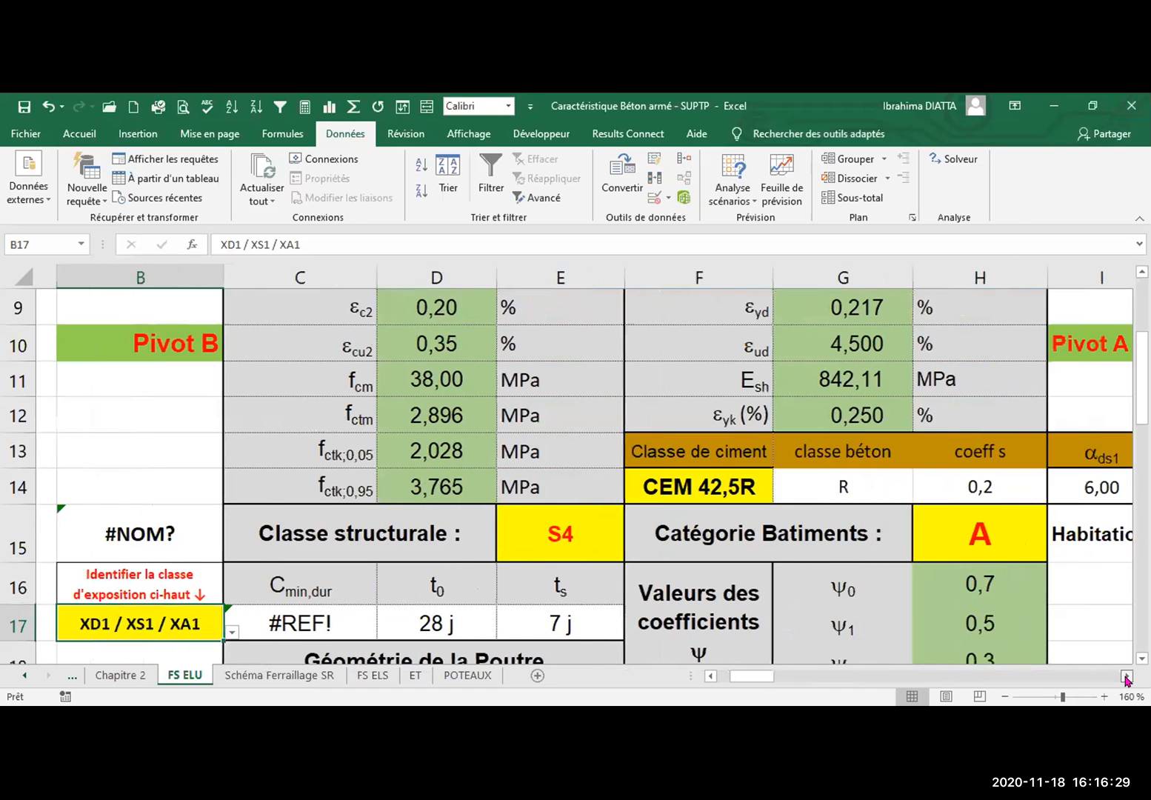
left_click(1126, 676)
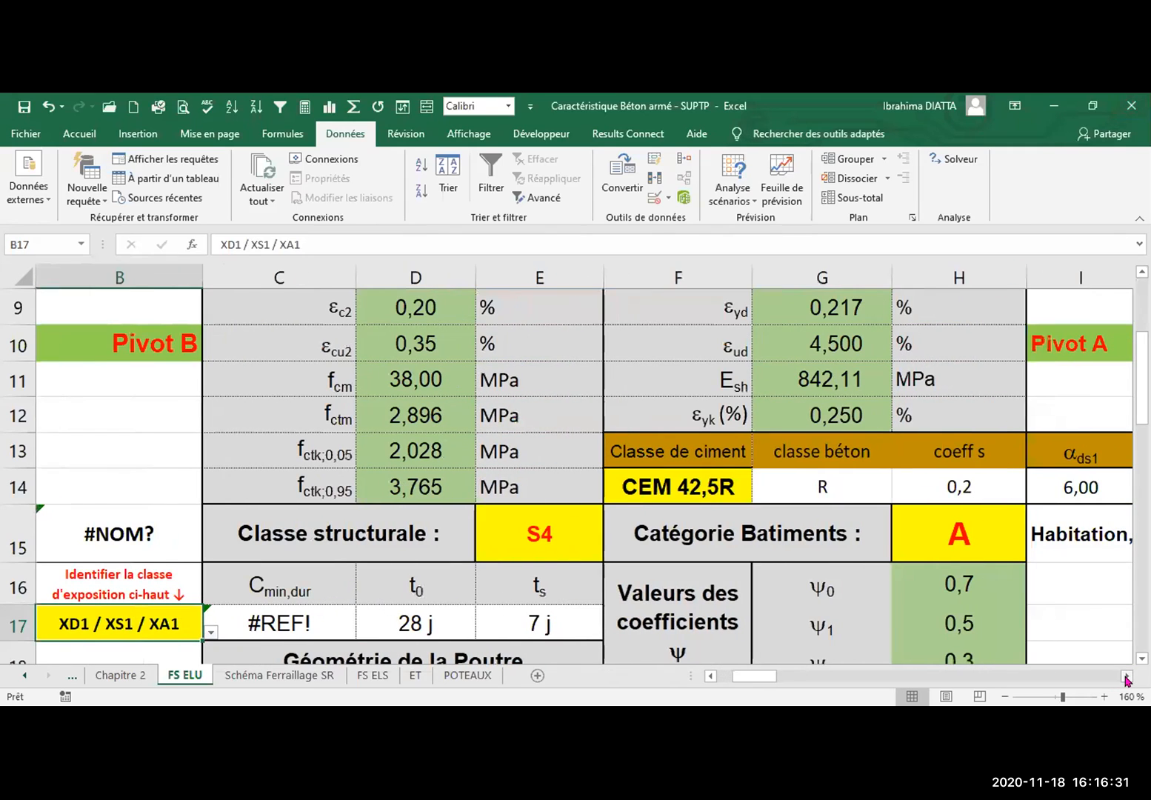
left_click(1126, 677)
left_click_drag(1126, 676, 1126, 676)
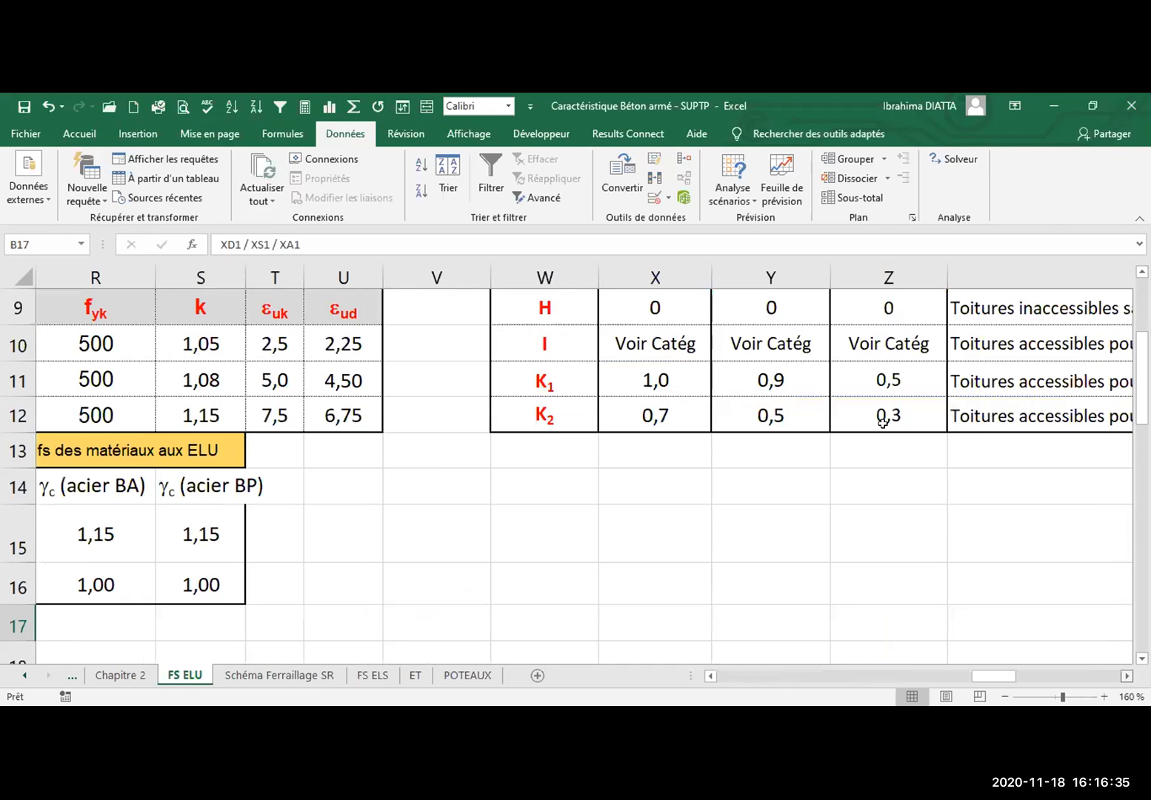
scroll(883, 422, "right", 3)
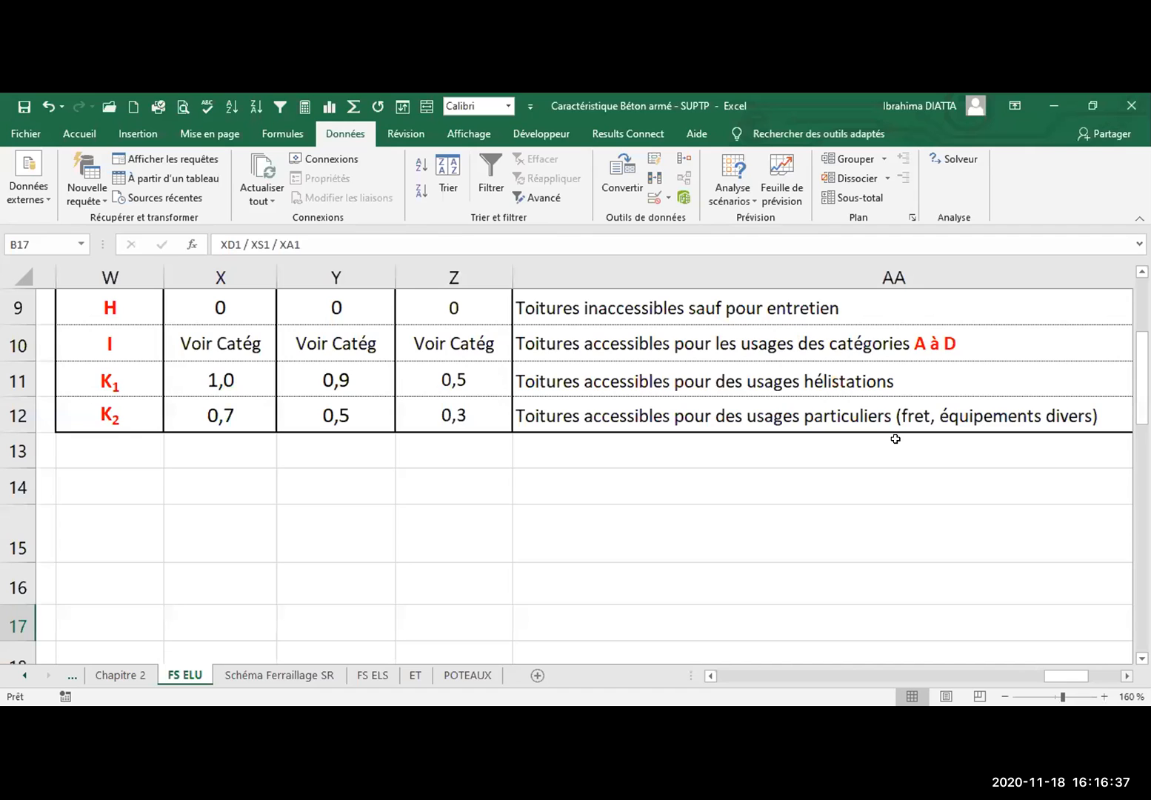
scroll(895, 438, "right", 2)
scroll(896, 439, "up", 3)
scroll(950, 572, "down", 13)
Review the Nombre de barres table by diameter and the reinforcement and moment calculations in rows 25 to 38
left_click(921, 675)
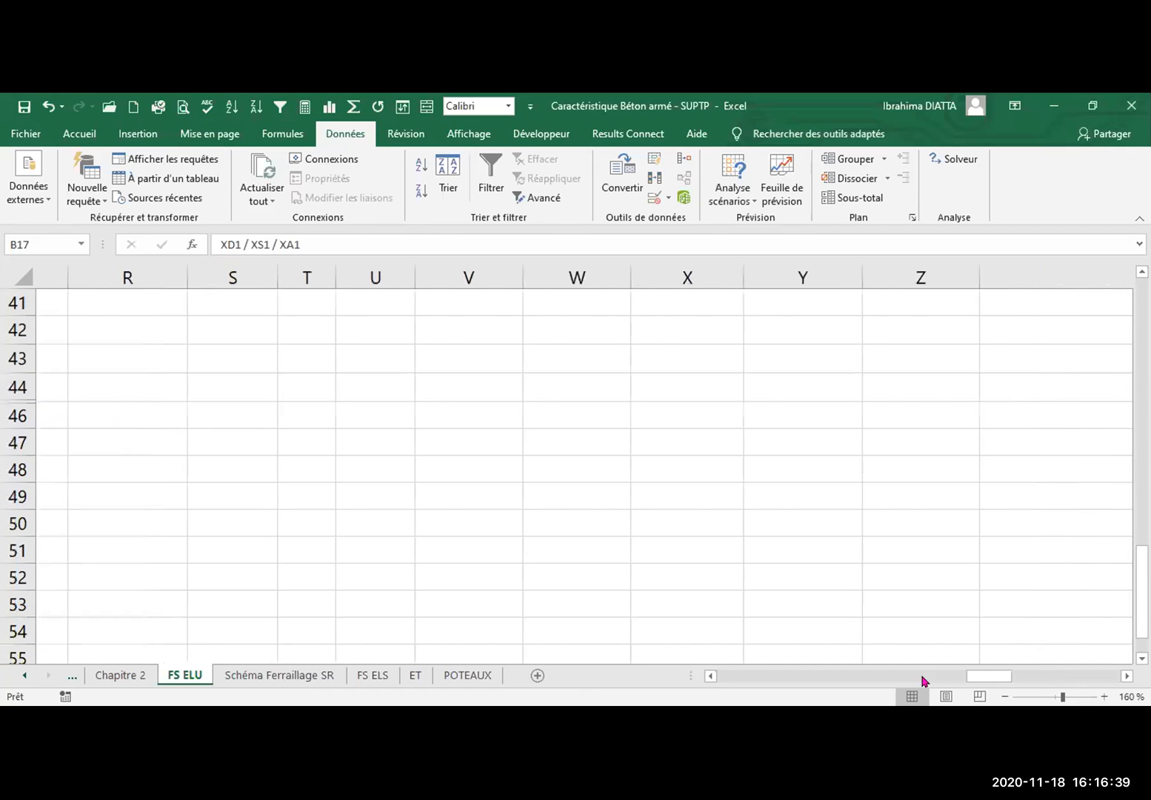
scroll(840, 637, "left", 5)
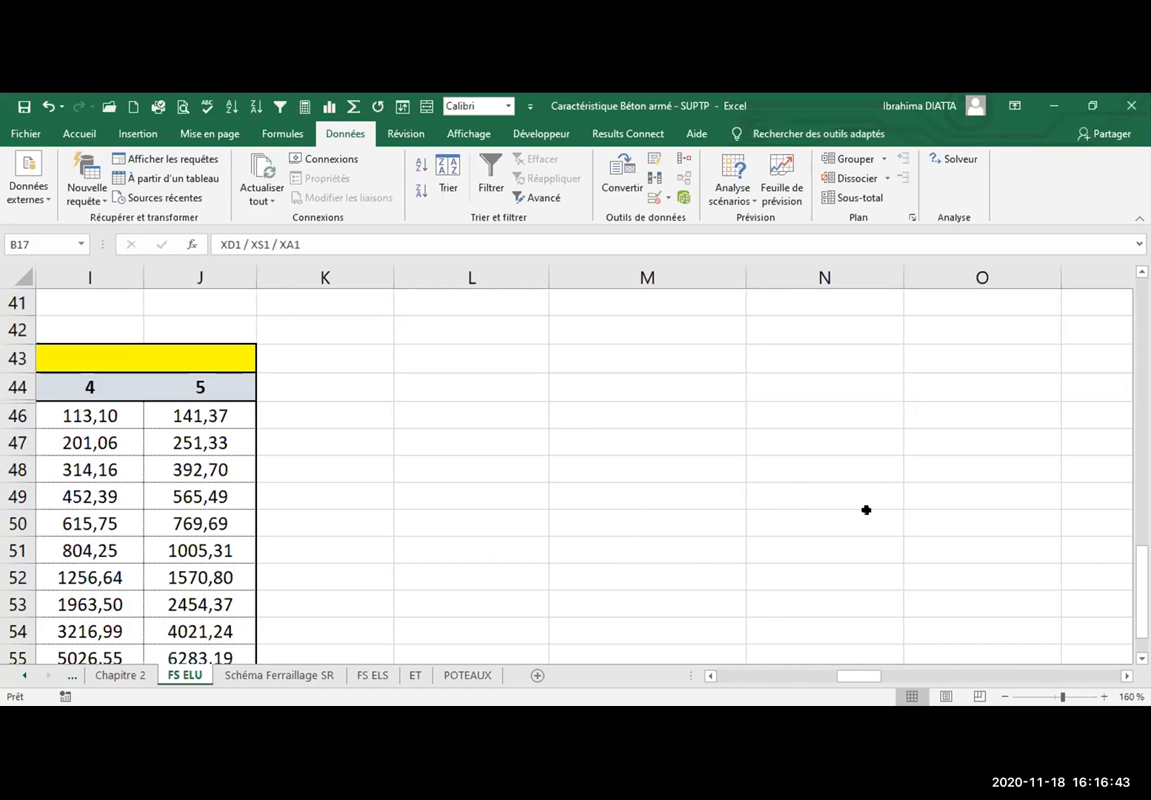
scroll(866, 510, "left", 3)
scroll(867, 510, "left", 2)
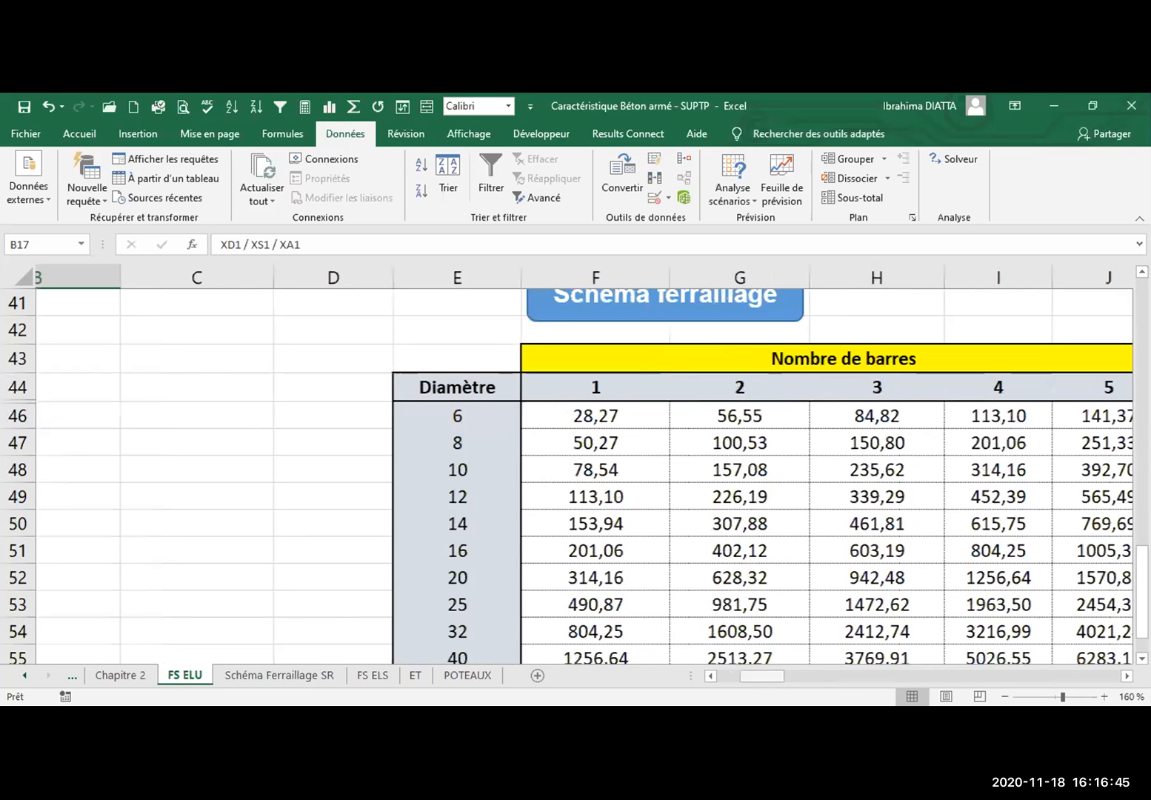
scroll(863, 511, "up", 3)
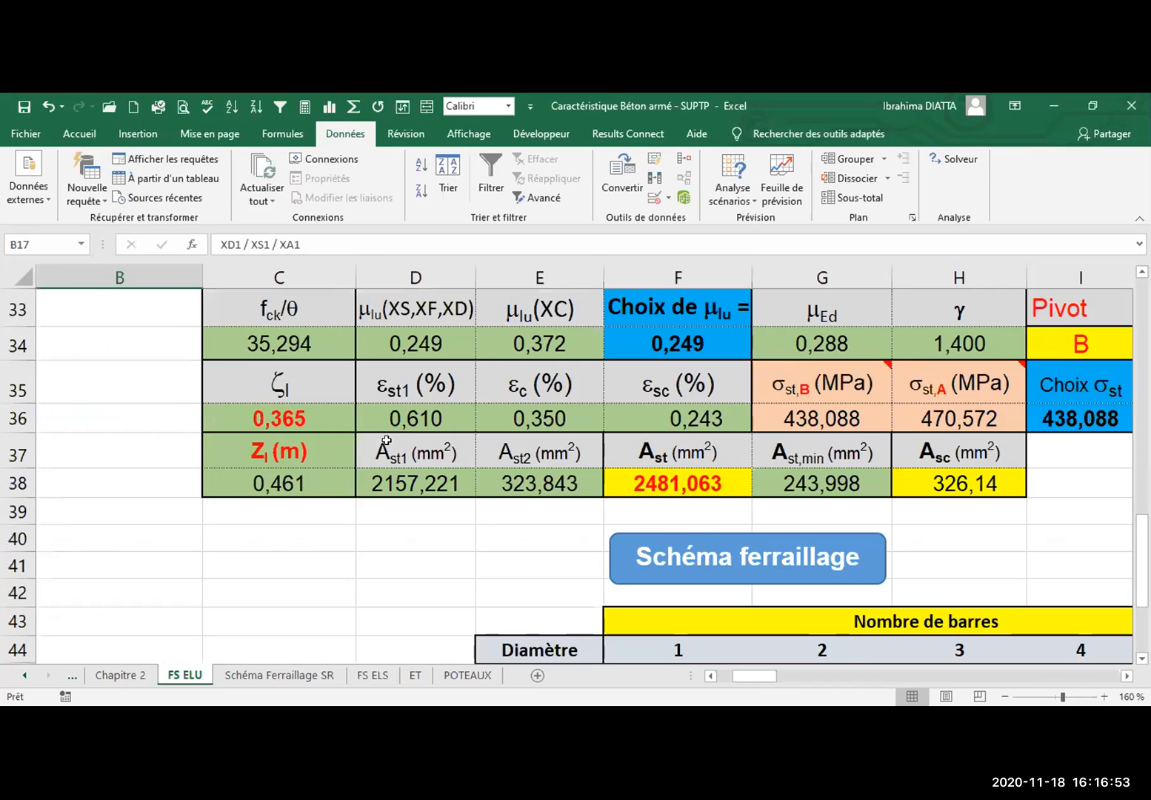
scroll(386, 441, "up", 6)
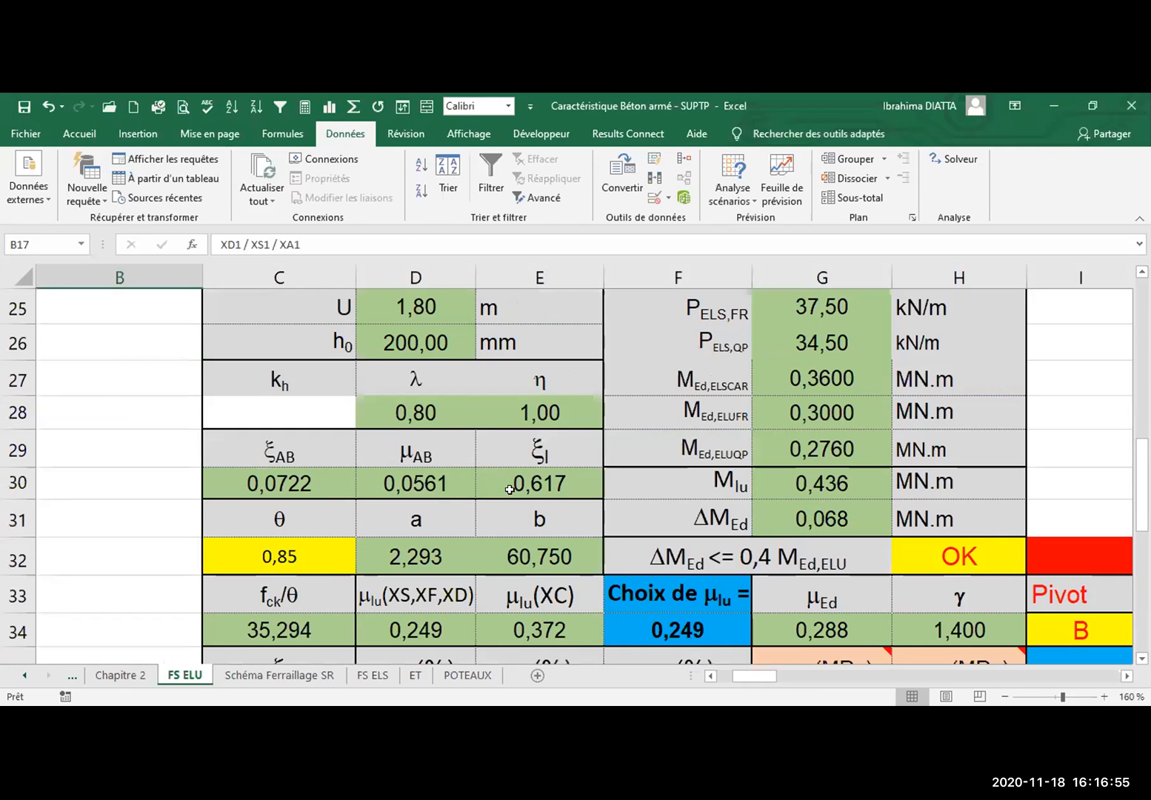
Compare the exposure class options offered in cell B17 with the exposure class headings of the cmin,dur table in the Chapitre 2 sheet
scroll(524, 520, "up", 1)
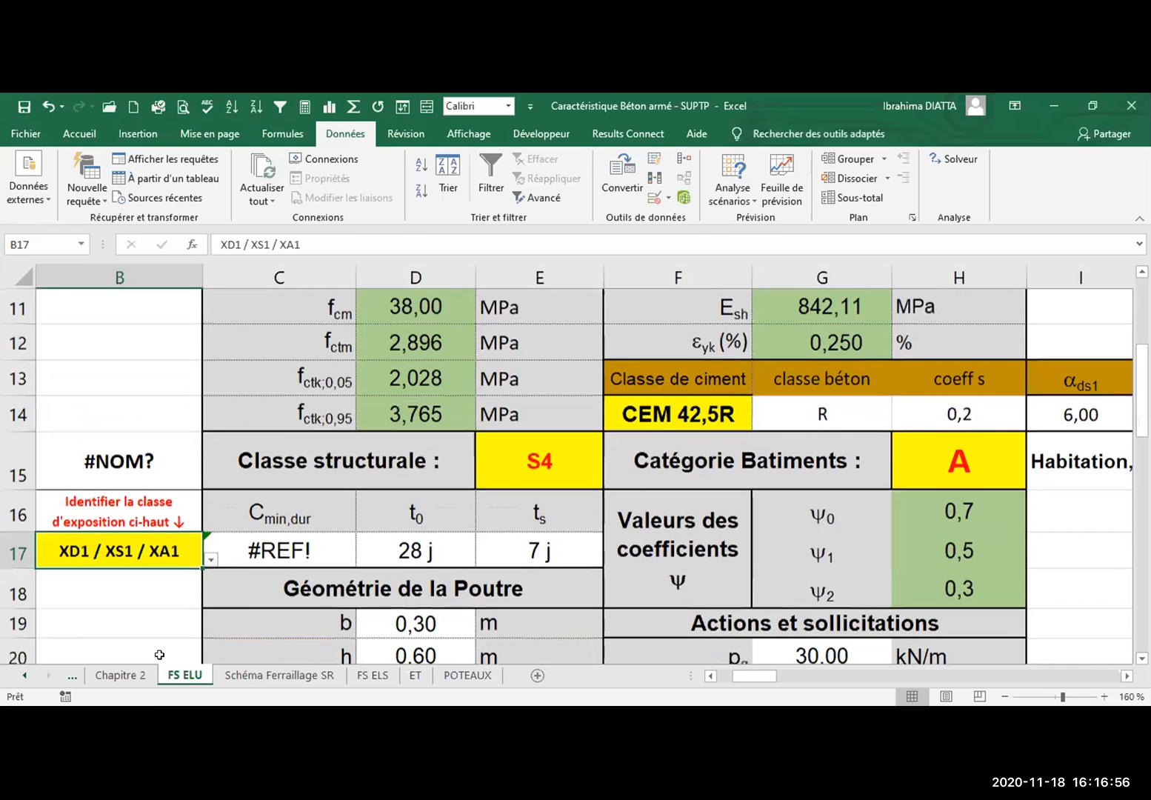
scroll(182, 623, "up", 1)
double_click(183, 622)
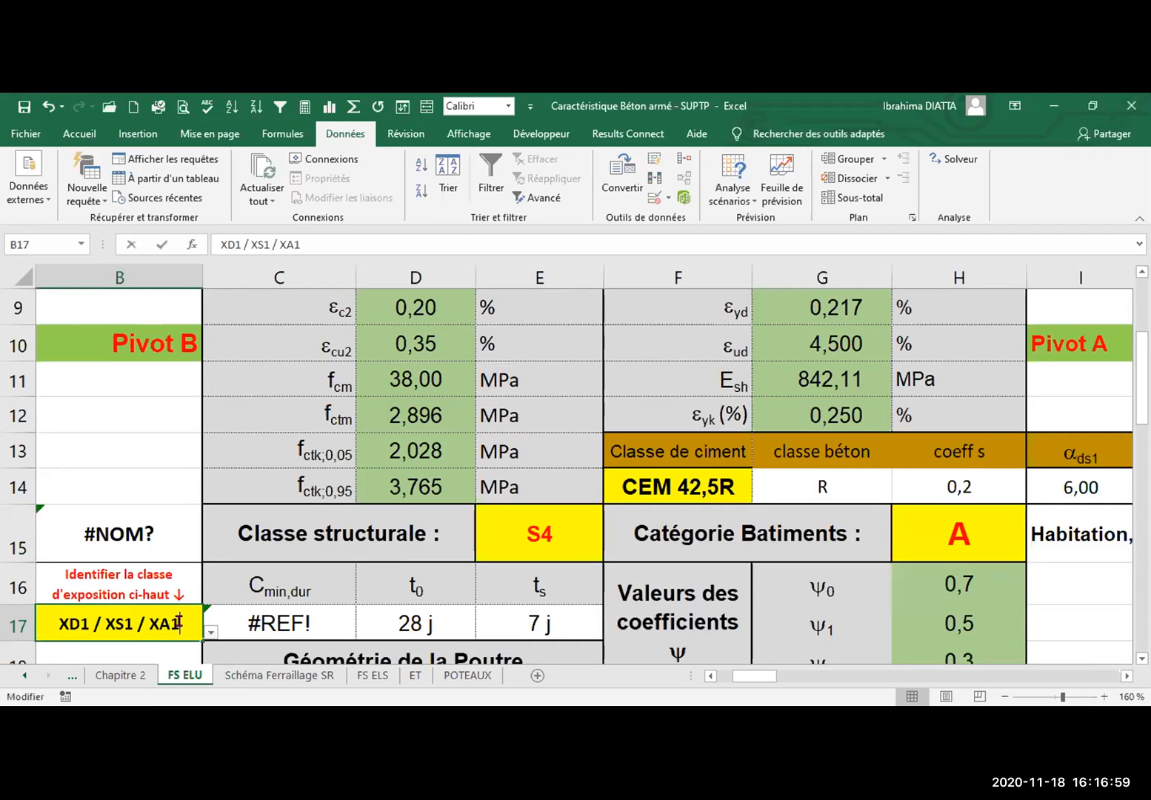
key("Escape")
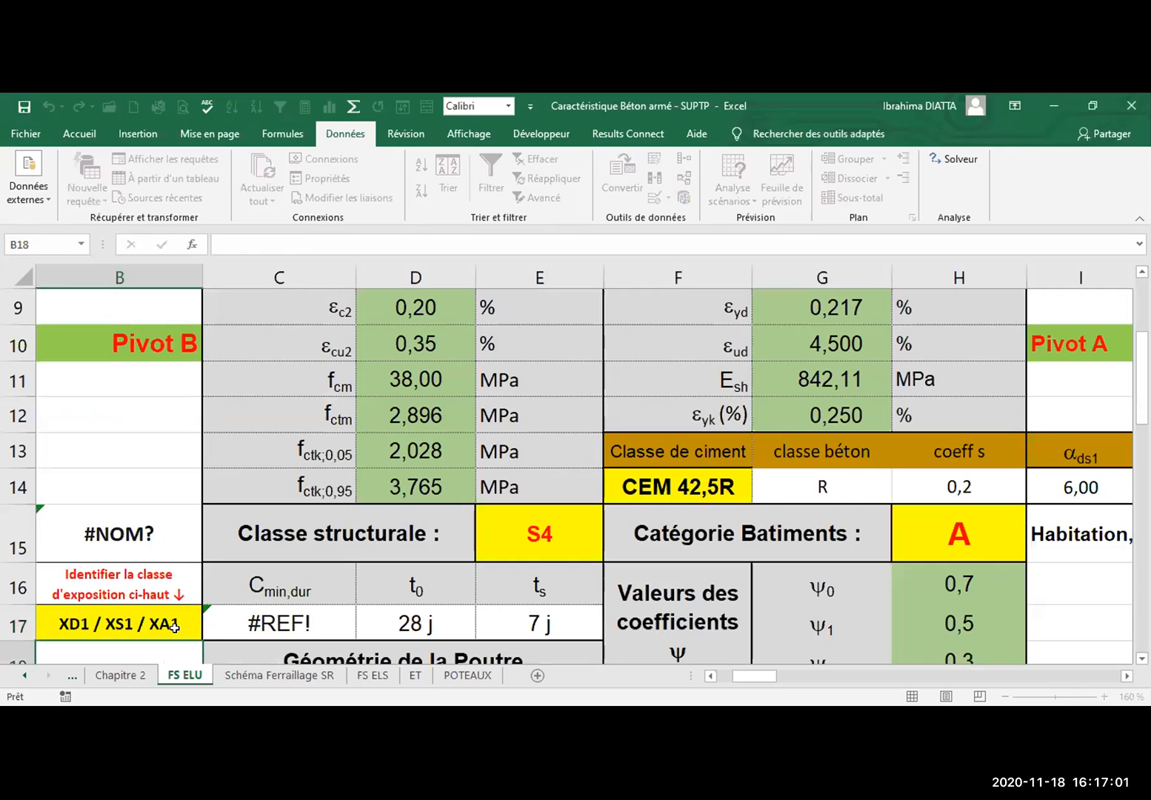
left_click(210, 631)
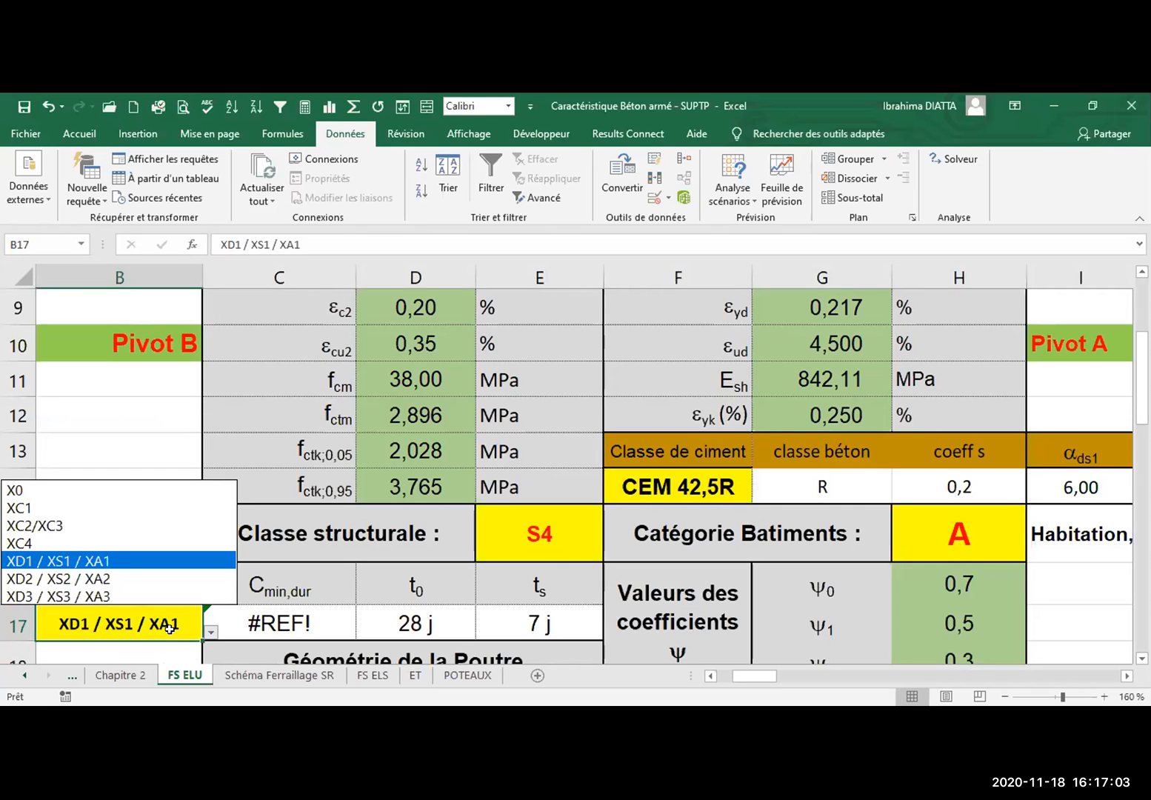
left_click(132, 680)
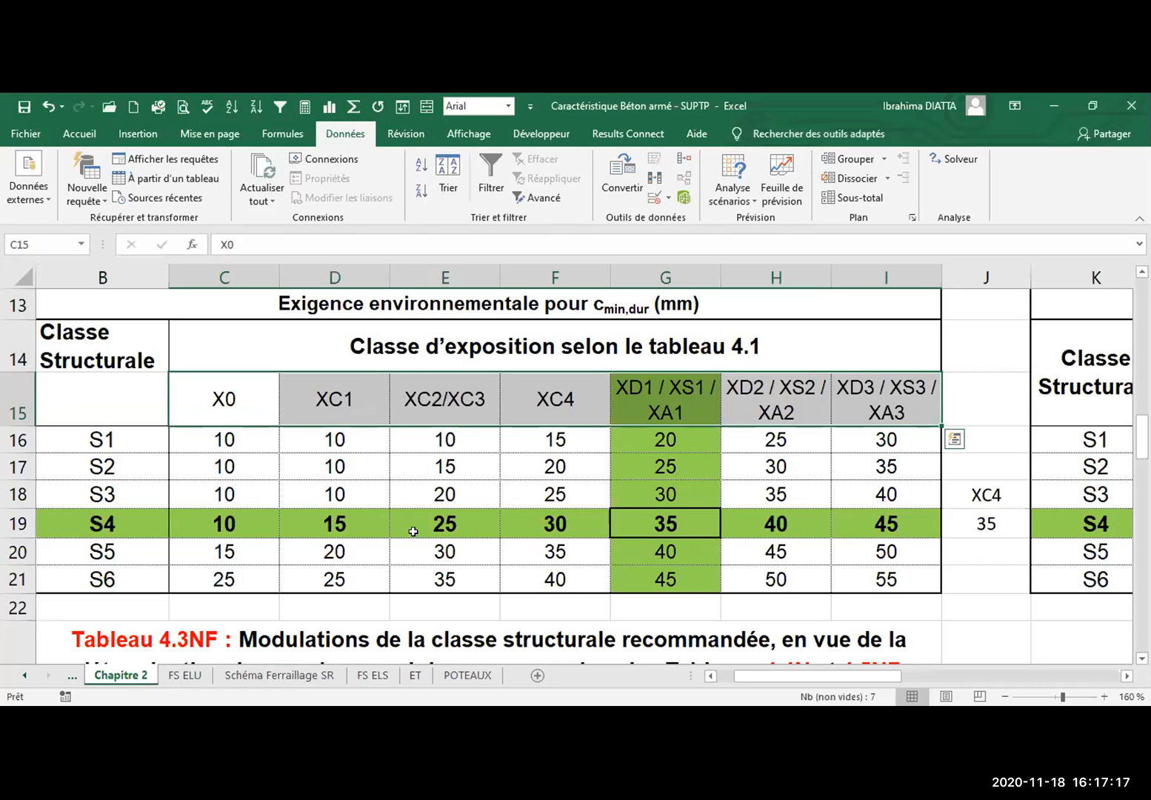
key("ctrl+Page_Down")
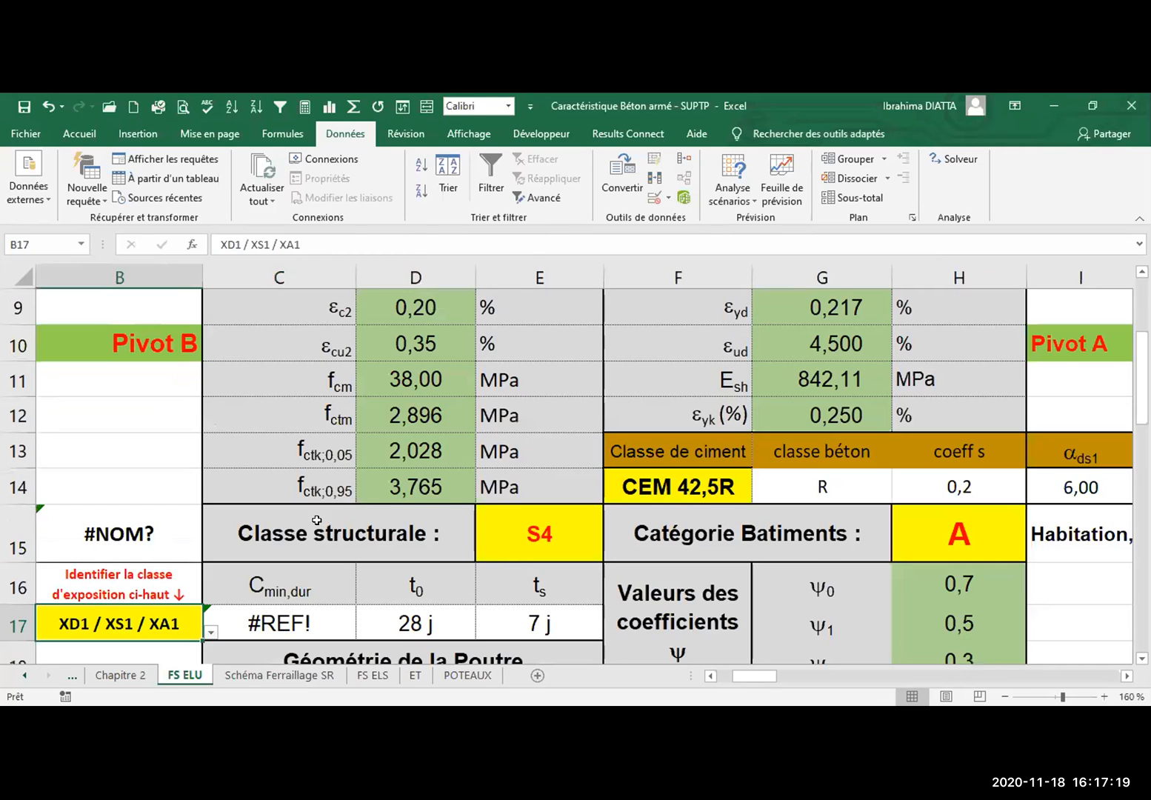
Set the exposure class in B17 to XD2 / XS2 / XA2, matching the project's exposure class, and inspect the Cmin,dur formula in C17
scroll(241, 556, "up", 3)
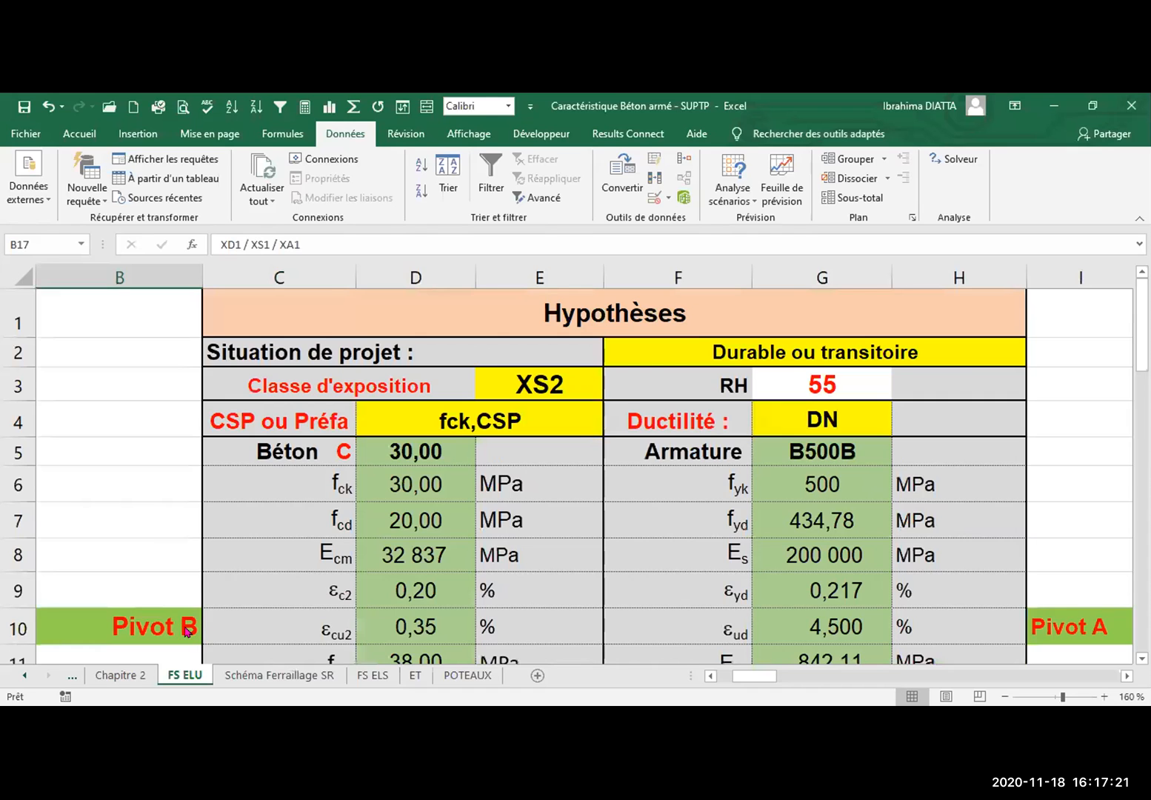
scroll(170, 615, "down", 4)
scroll(154, 604, "up", 1)
scroll(122, 611, "up", 1)
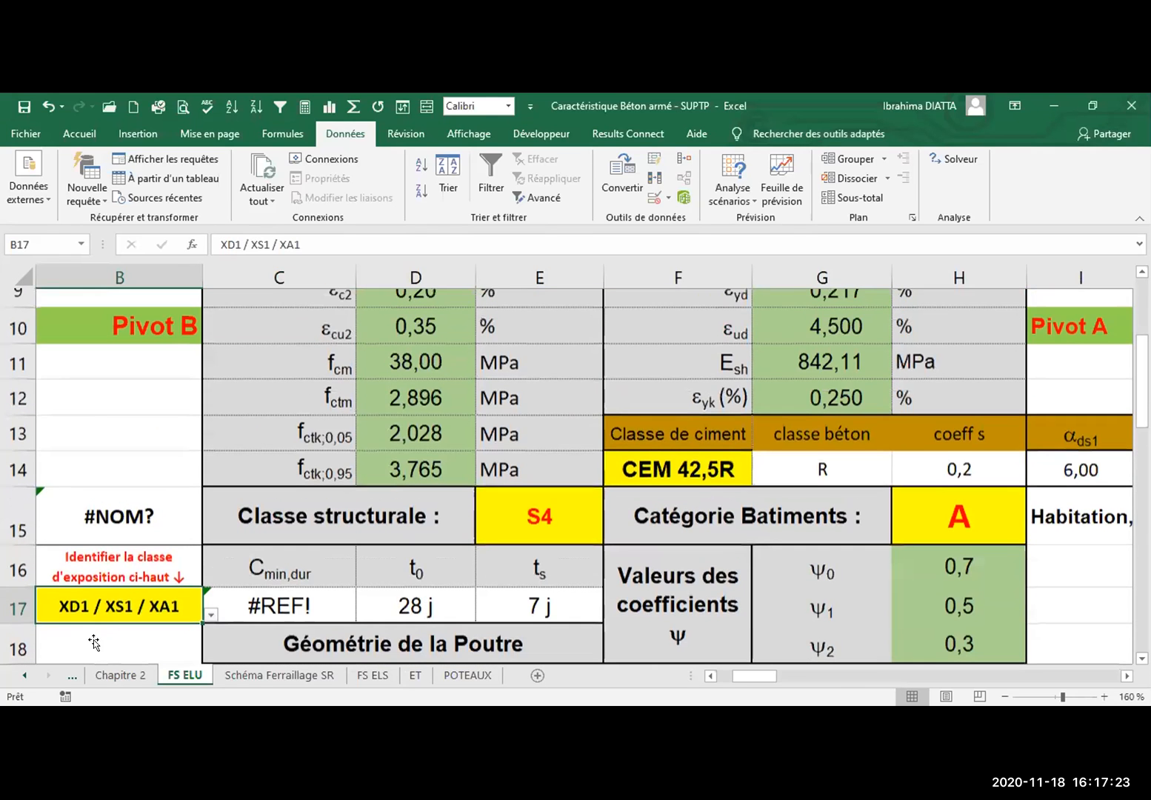
scroll(129, 615, "up", 1)
left_click(131, 616)
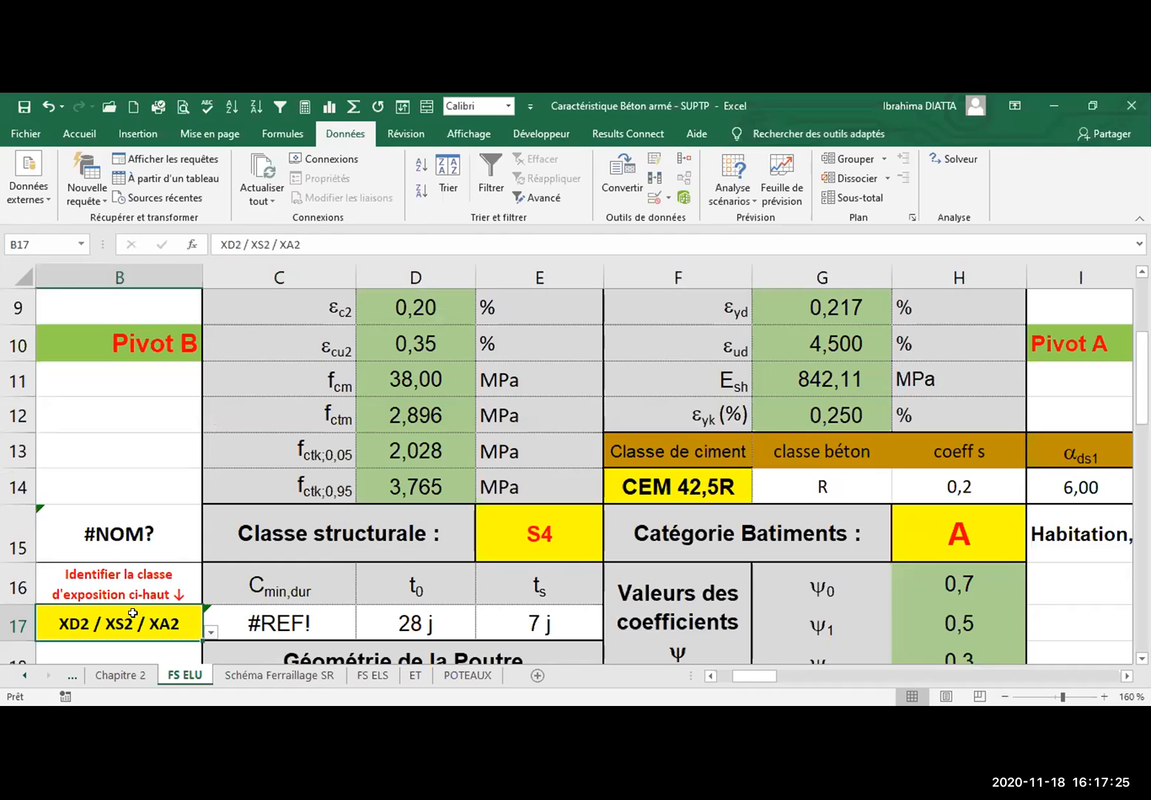
left_click(290, 623)
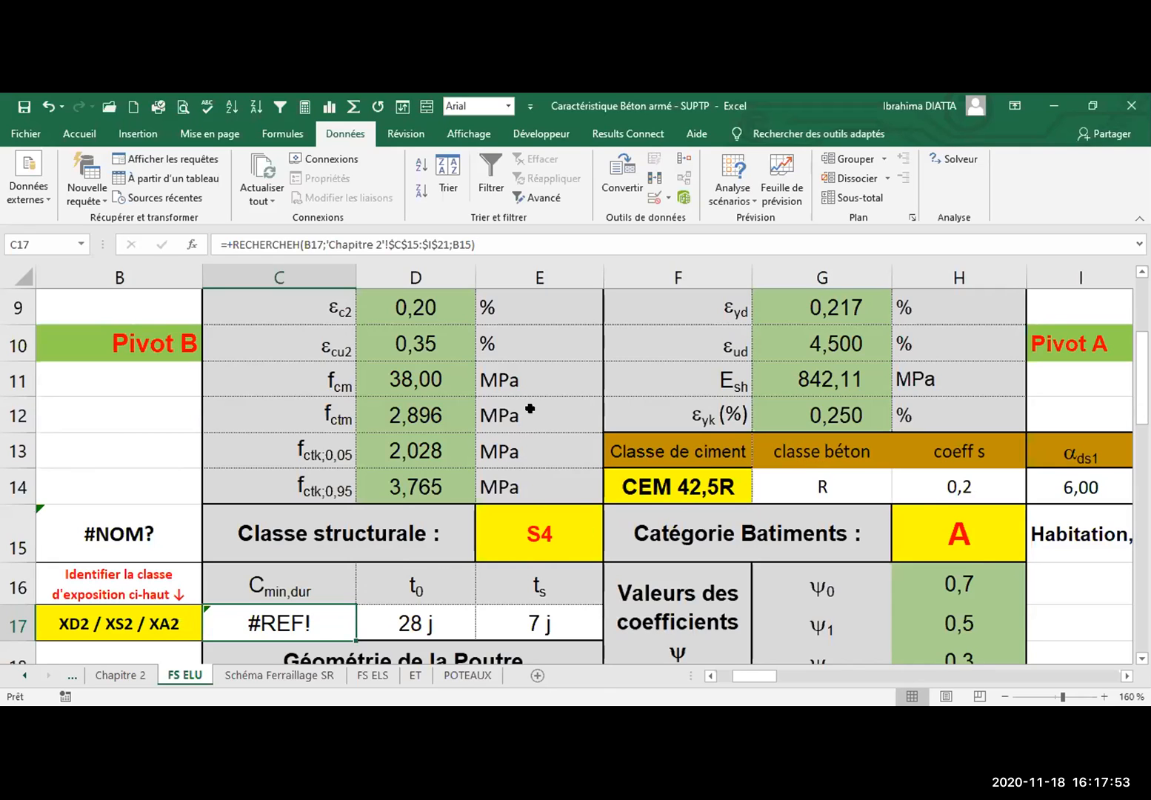
Set the beam's width b to 0,25 m and its height h to 0,50 m in the Géométrie de la Poutre section
scroll(523, 410, "down", 2)
scroll(524, 409, "down", 2)
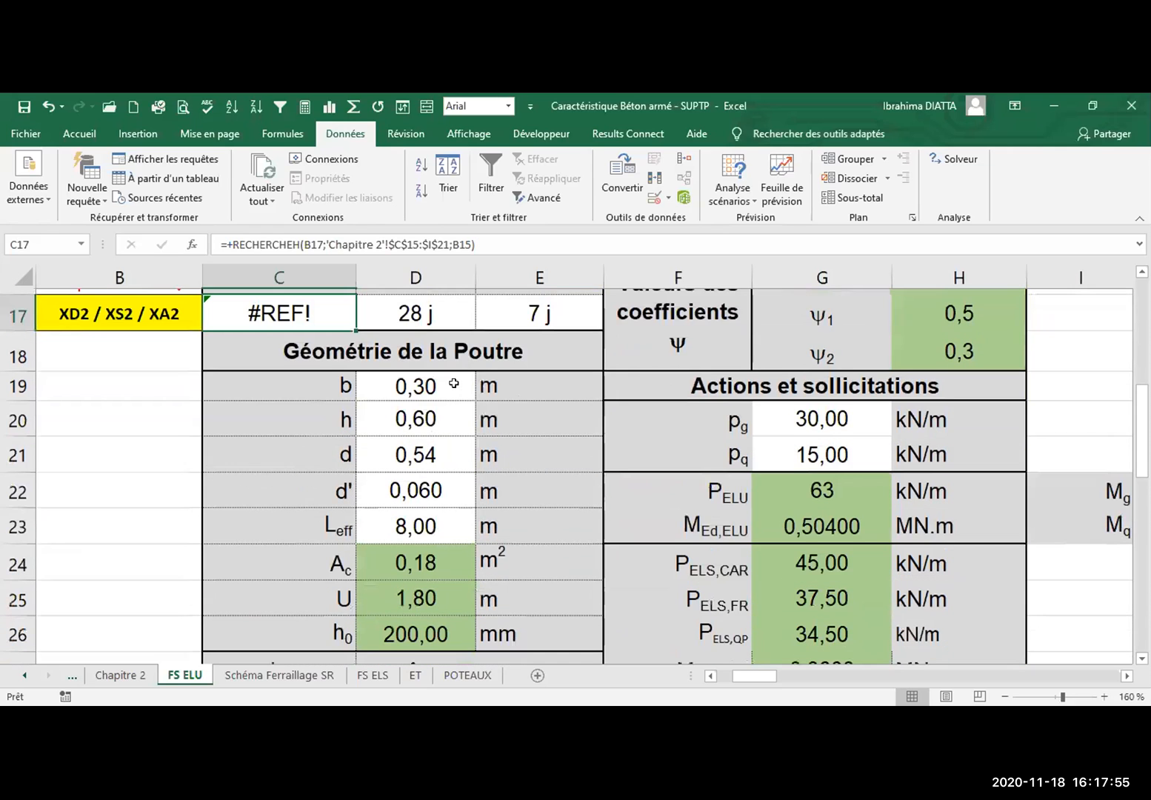
left_click(437, 380)
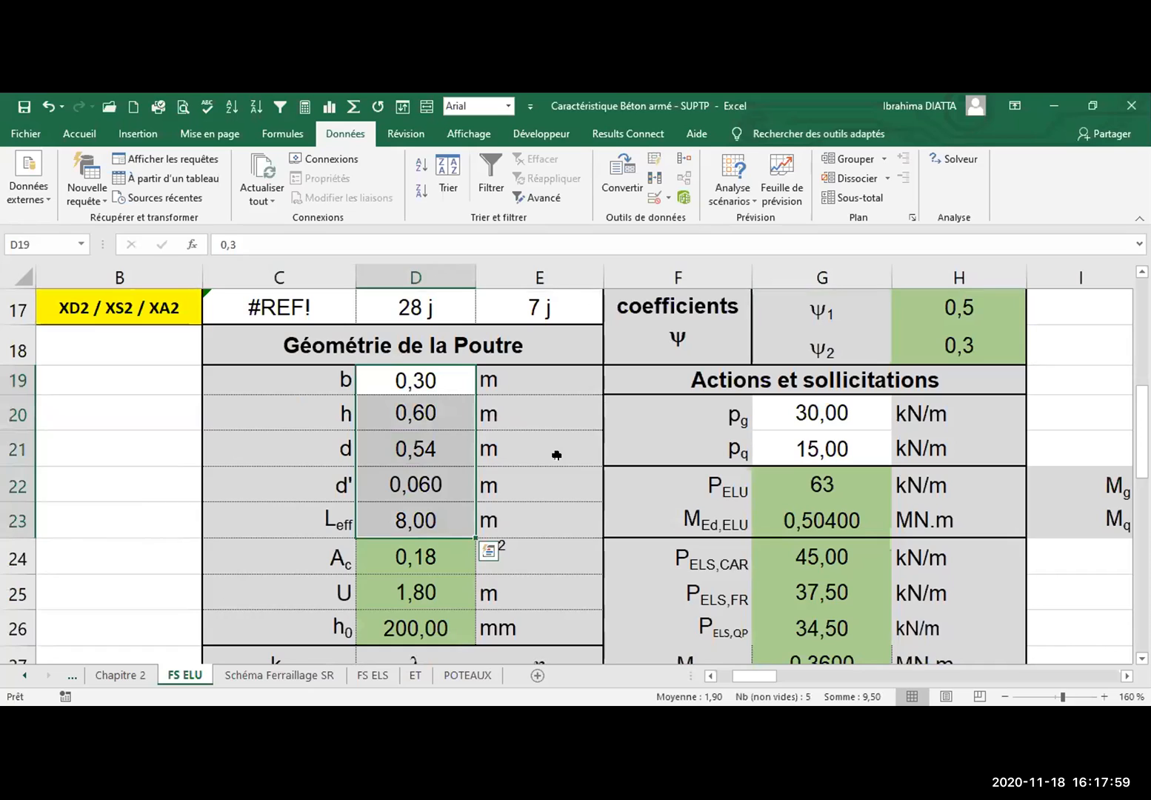
left_click(496, 439)
left_click(453, 380)
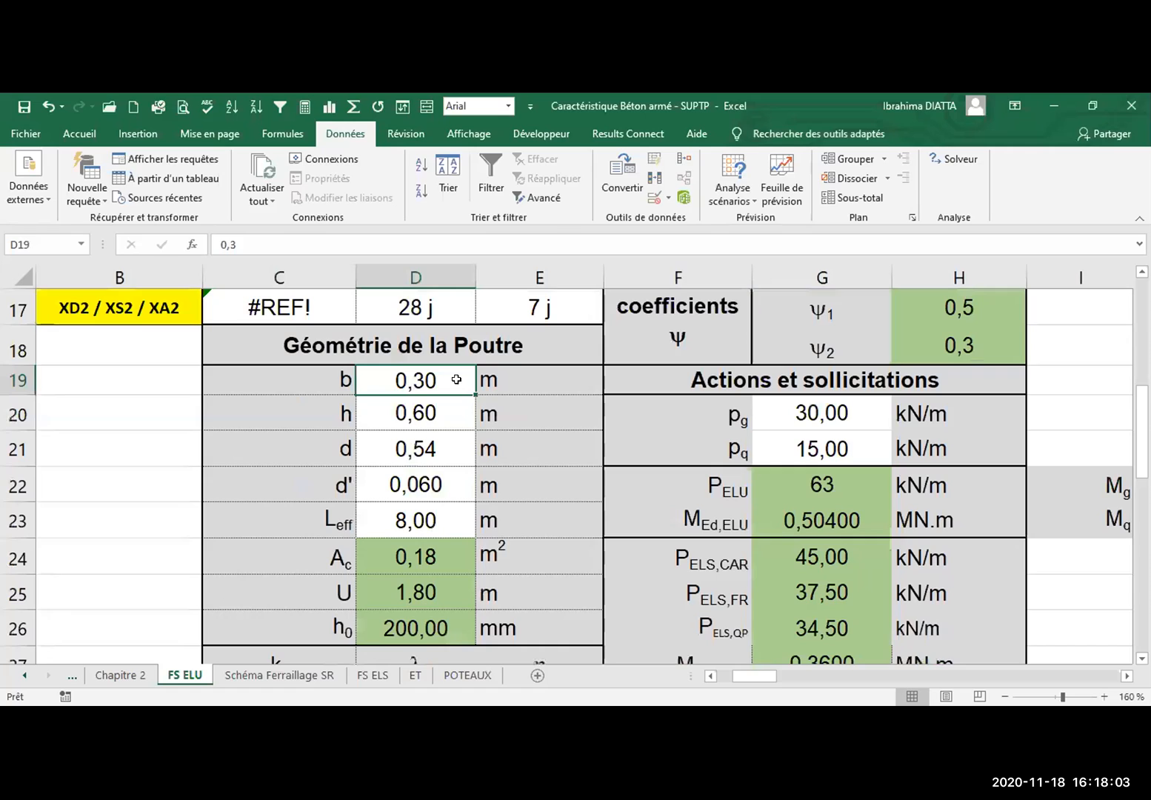
type(",25")
key("Return")
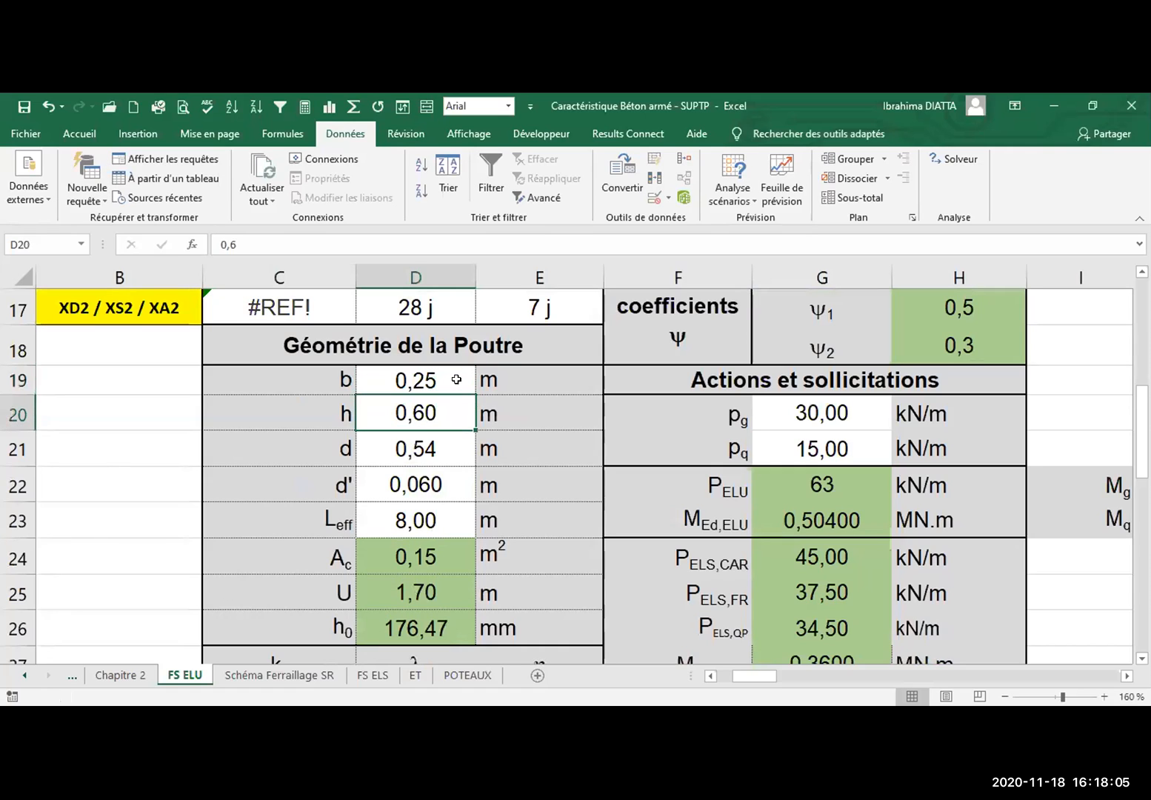
type("5")
key("BackSpace")
type(",5")
key("Return")
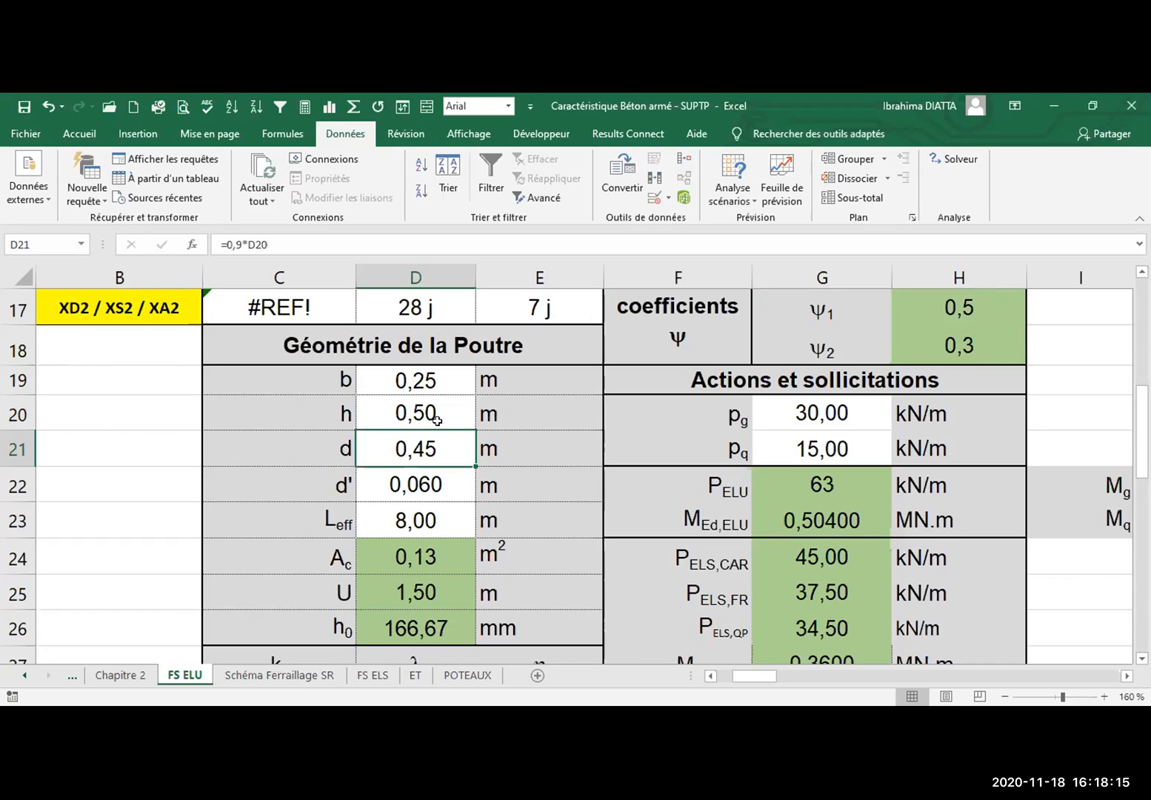
Examine the d' formula, the effective span Leff and the formula and unit of the ELU design moment MEd,ELU
left_click(397, 483)
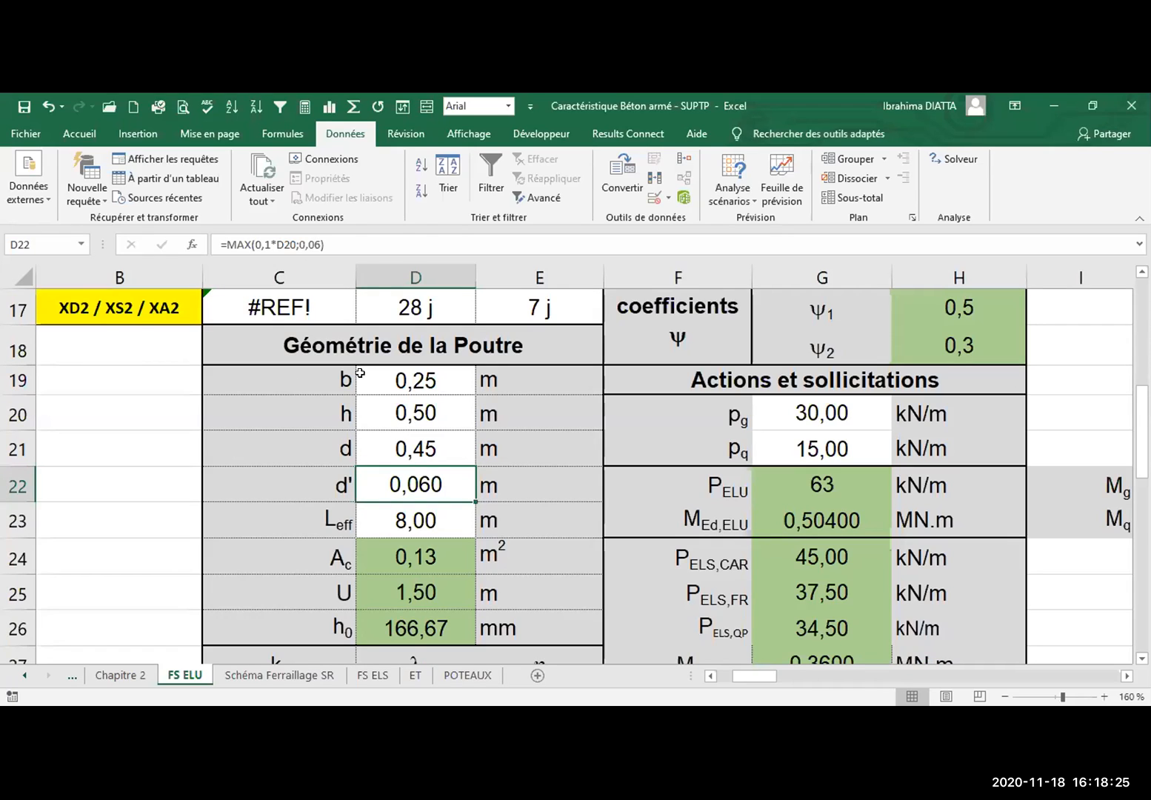
left_click(428, 516)
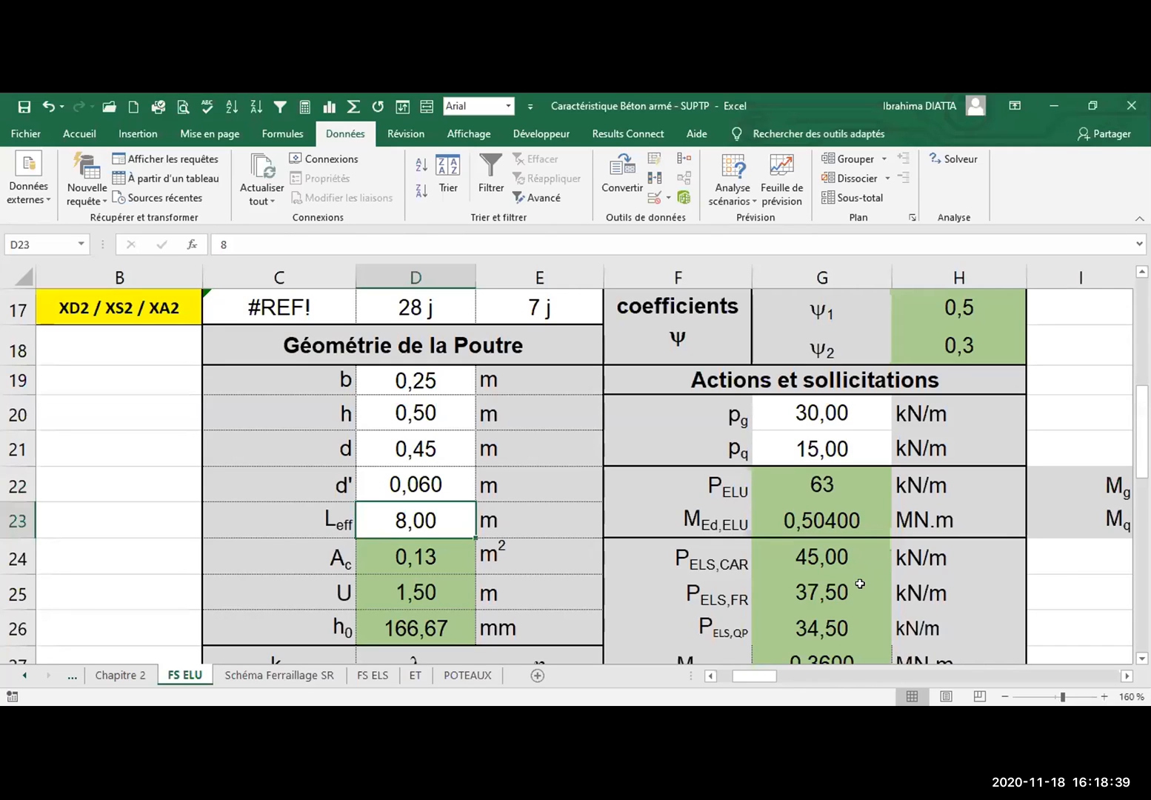
left_click(805, 522)
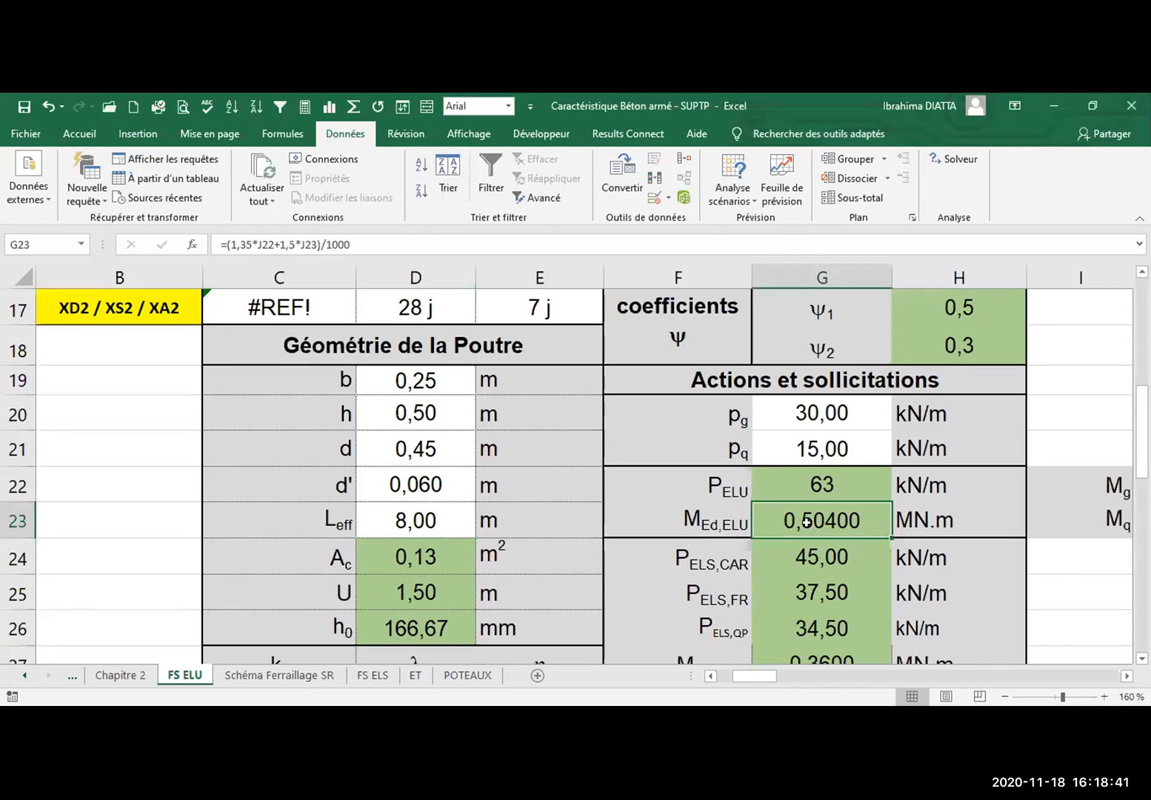
scroll(776, 440, "down", 2)
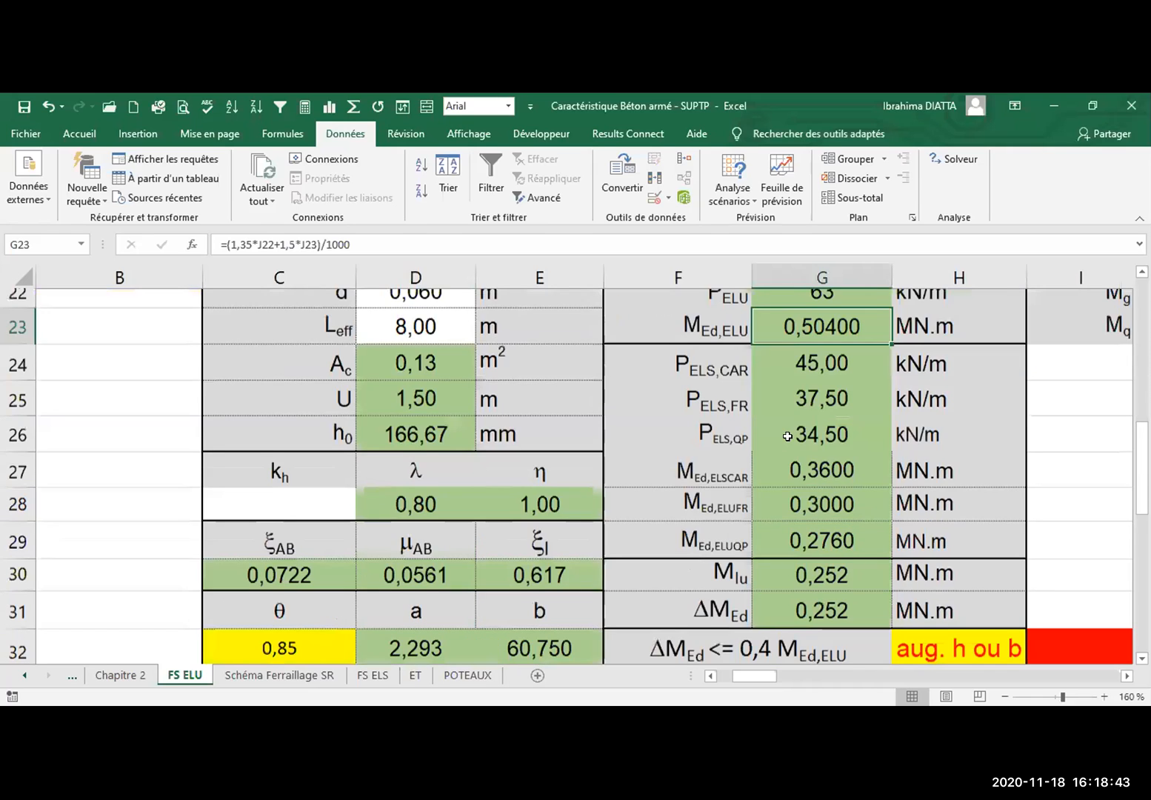
scroll(788, 436, "down", 1)
scroll(725, 451, "up", 3)
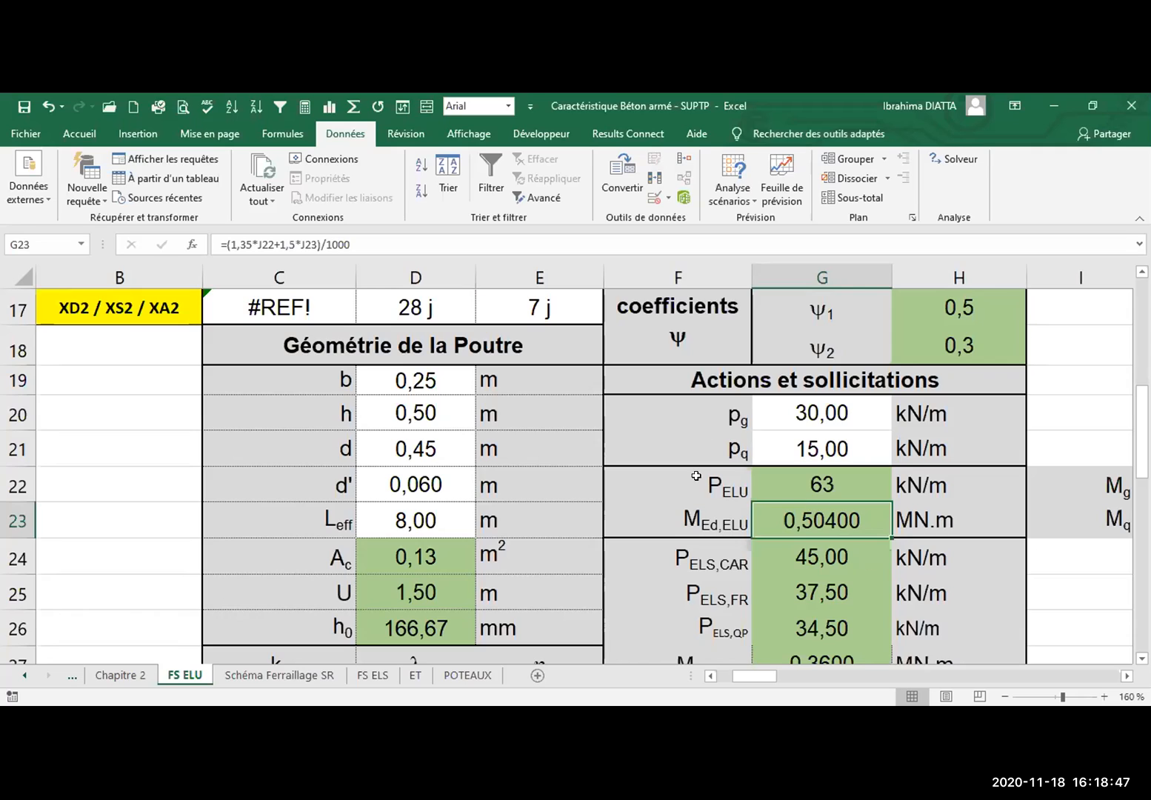
left_click(434, 512)
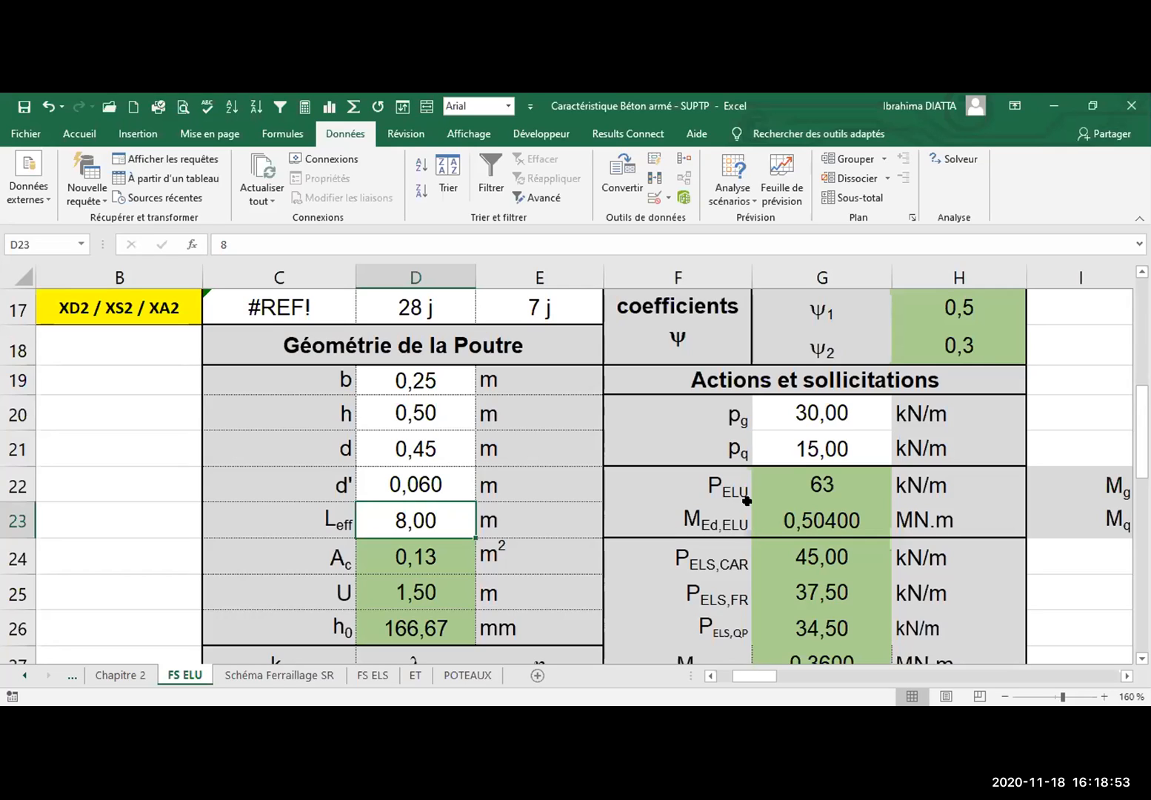
left_click(831, 518)
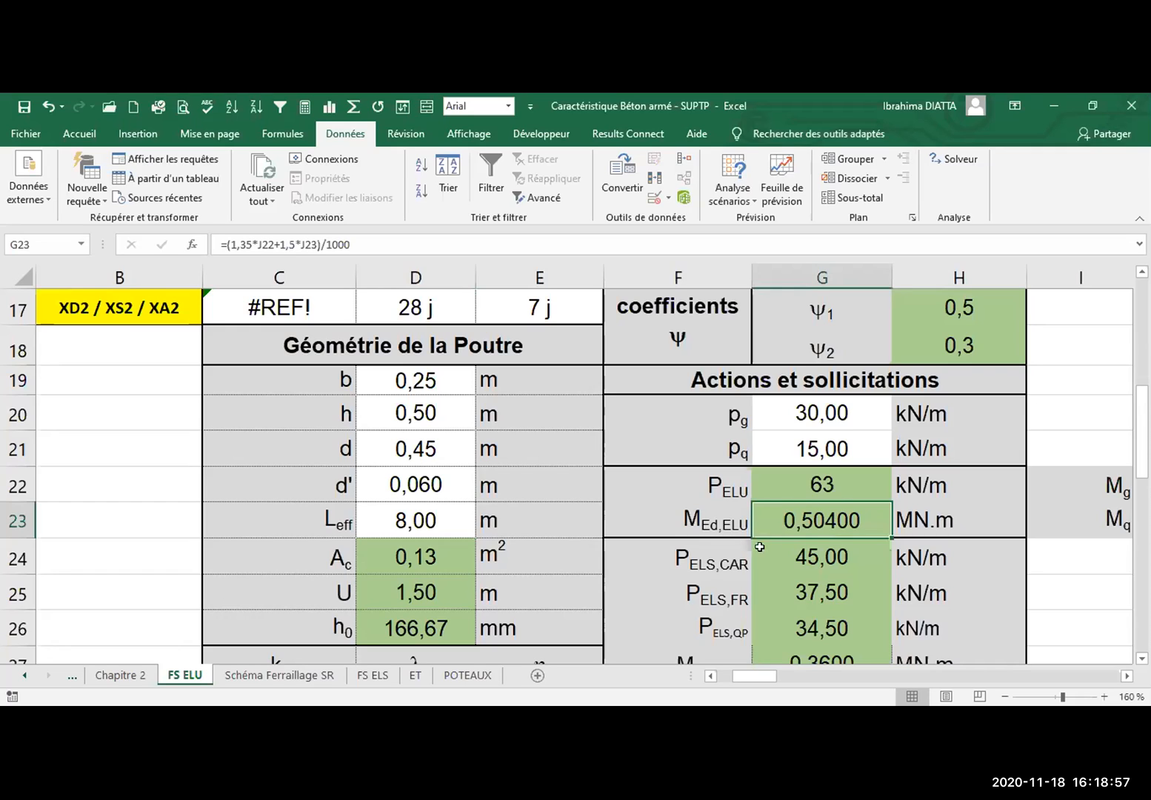
left_click(422, 518)
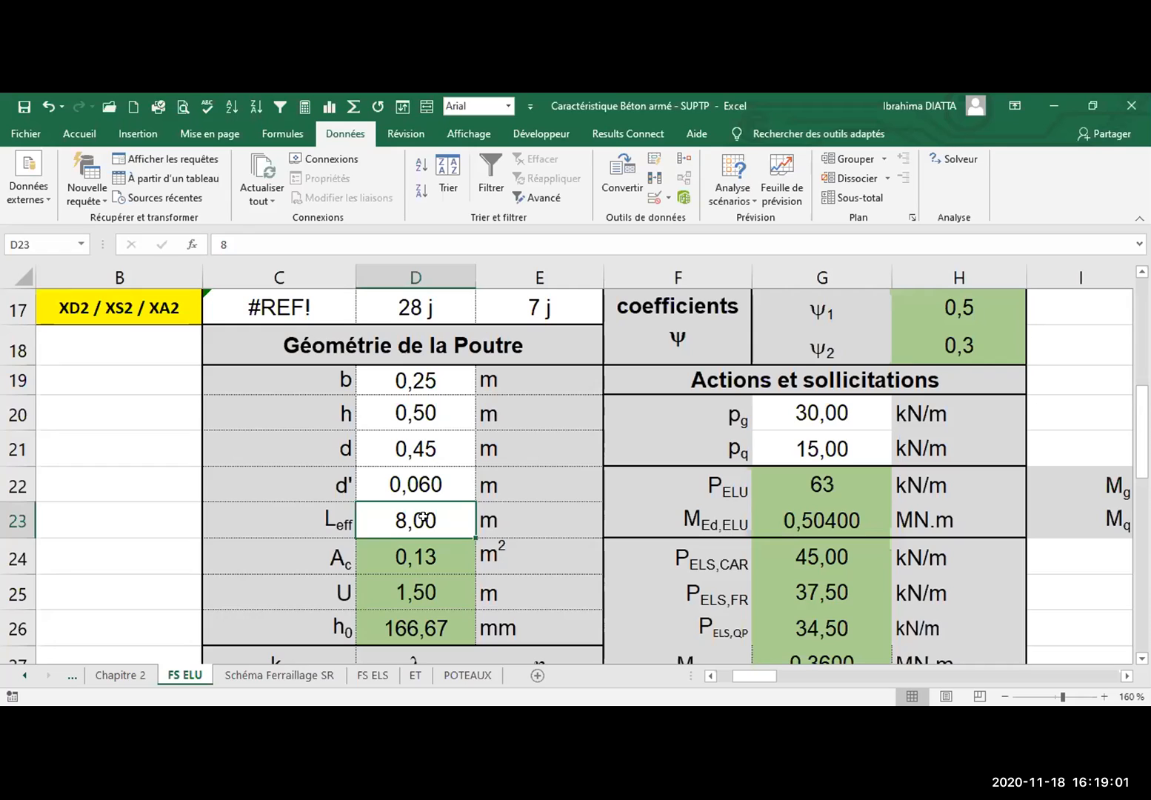
left_click(818, 516)
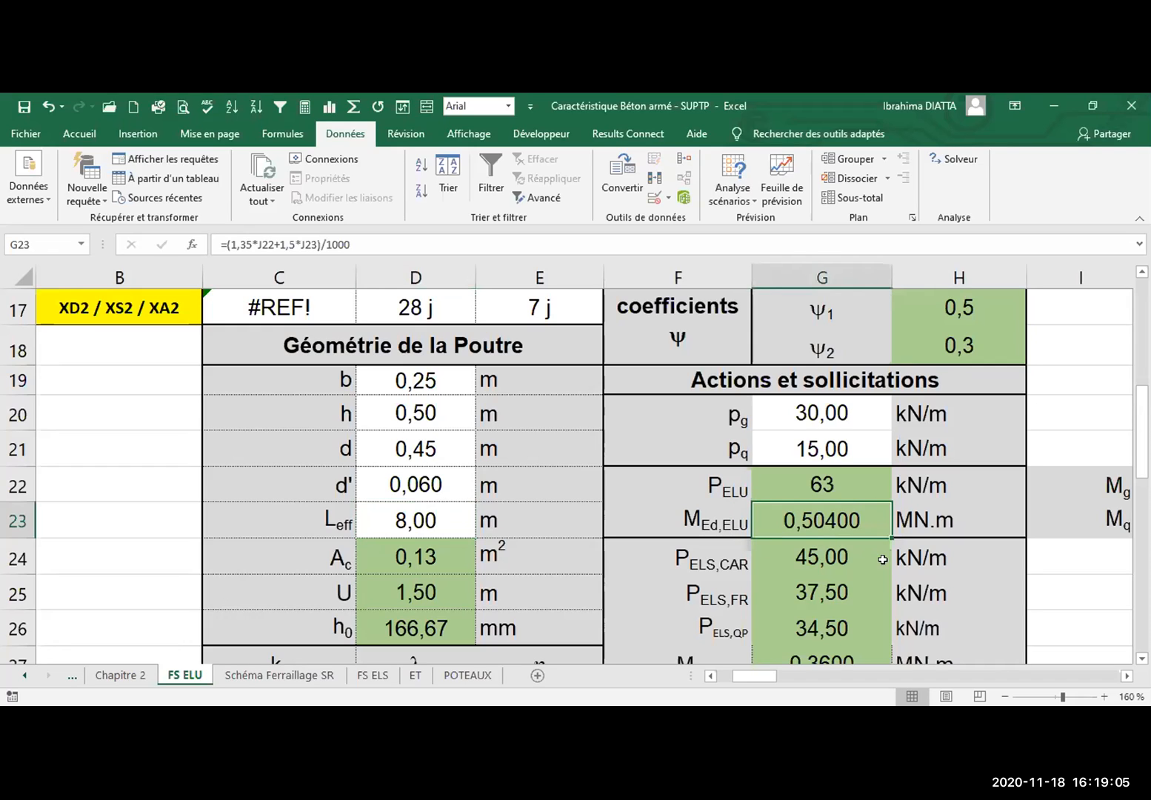
left_click(902, 518)
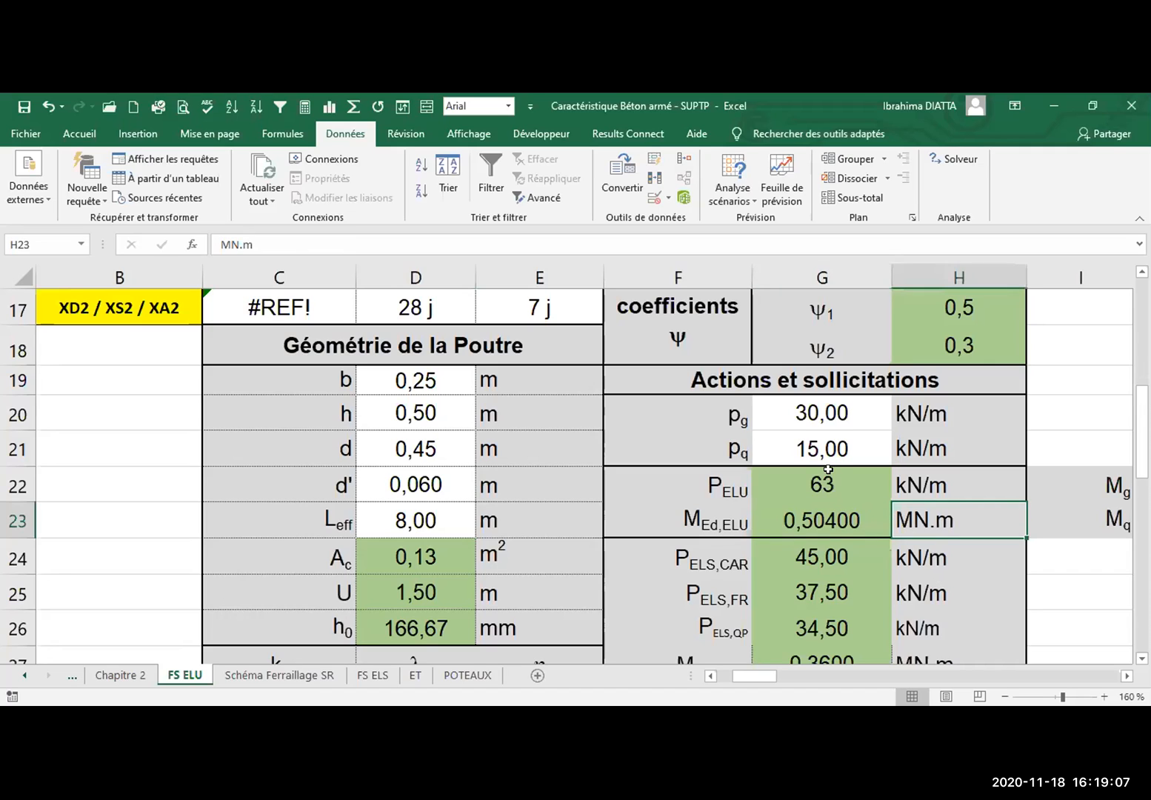
Review how the loads pg and pq combine in the formulas for PELU, PELS,CAR, PELS,FR, PELS,QP and MEd,ELU
left_click(817, 484)
left_click_drag(848, 413, 816, 458)
left_click_drag(840, 412, 815, 456)
left_click(807, 478)
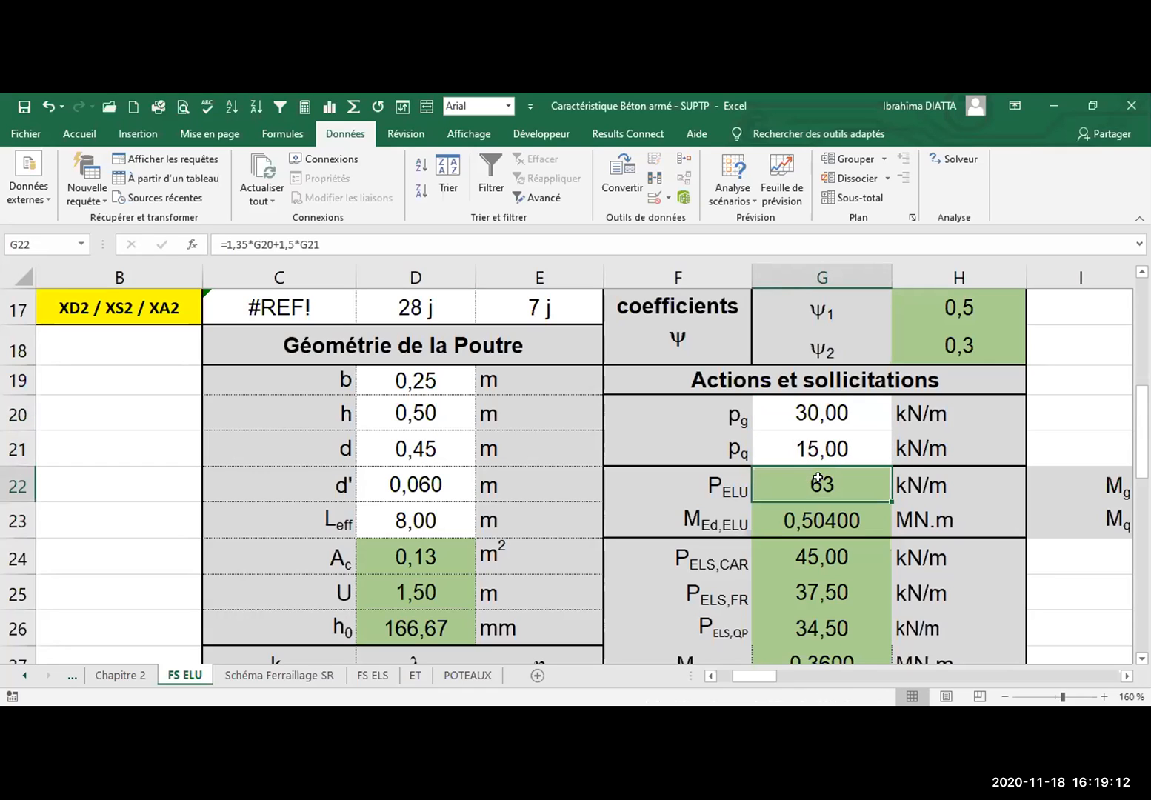
left_click(805, 557)
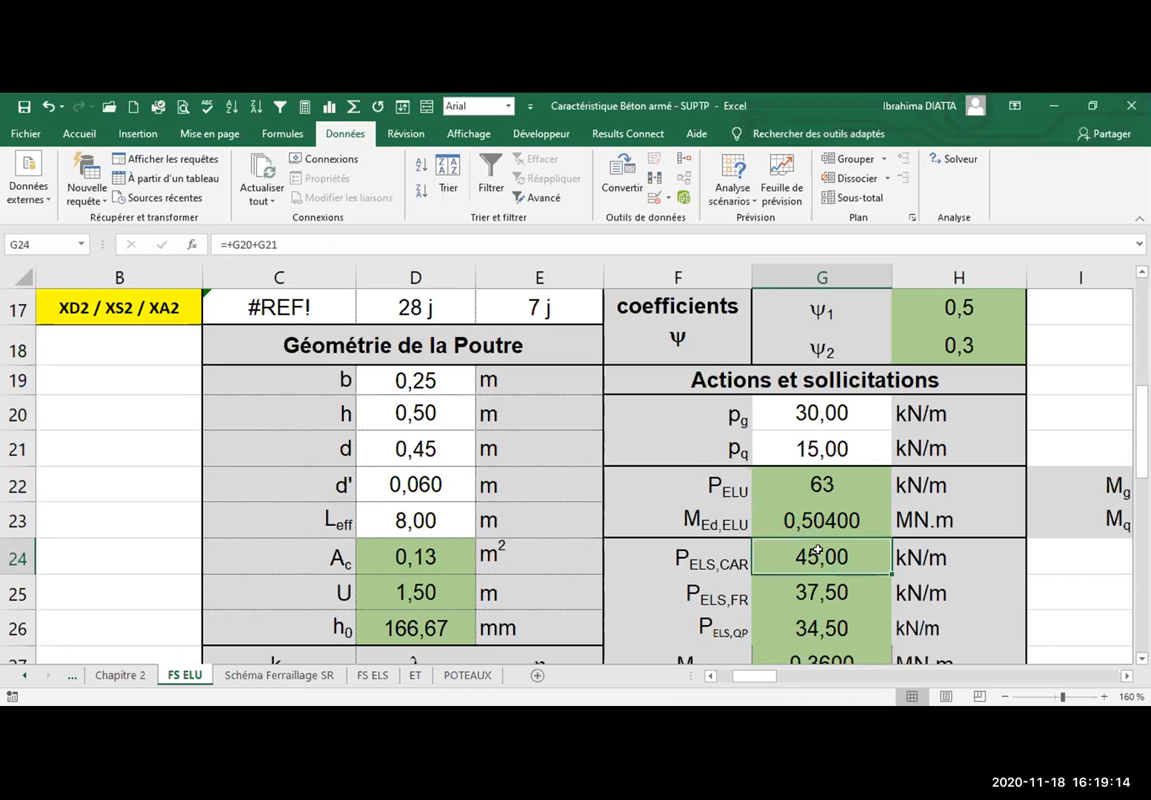
left_click(840, 592)
left_click(845, 627)
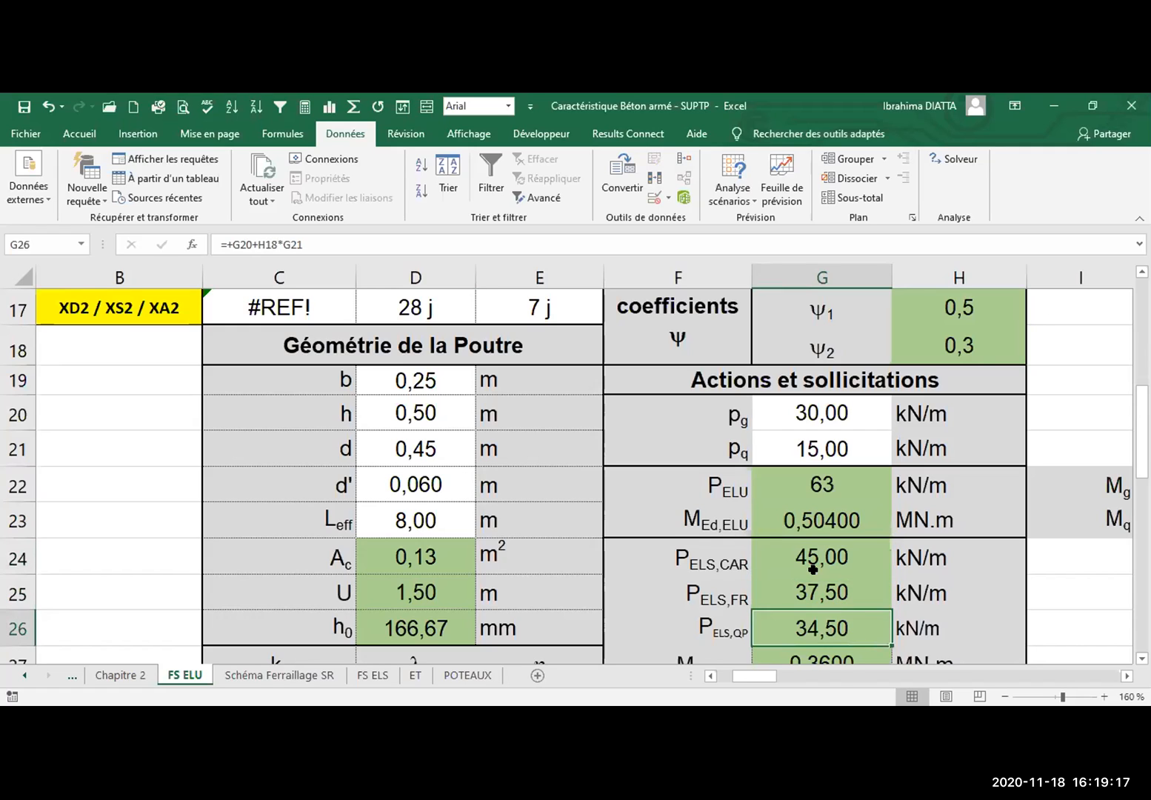
left_click(807, 522)
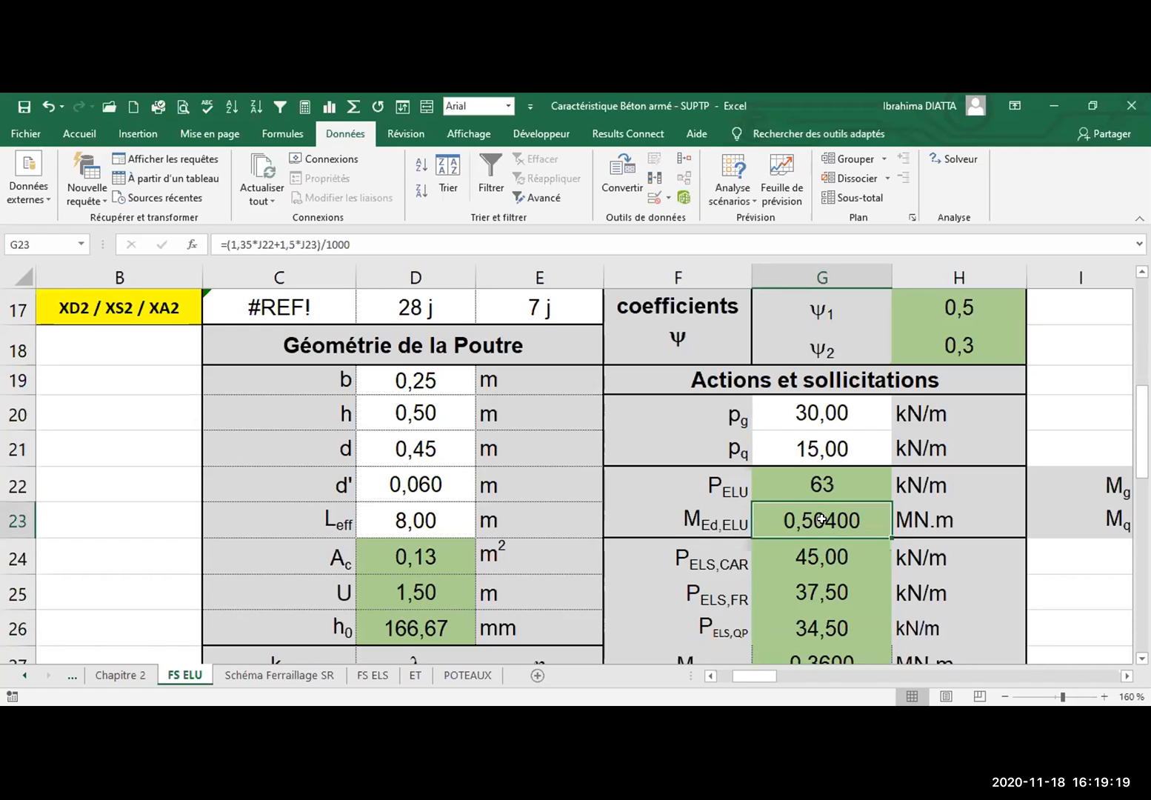
Examine the bending and reinforcement results, and open the ΔMEd <= 0,4 MEd,ELU check formula in H32 to read its conditions
scroll(794, 541, "down", 2)
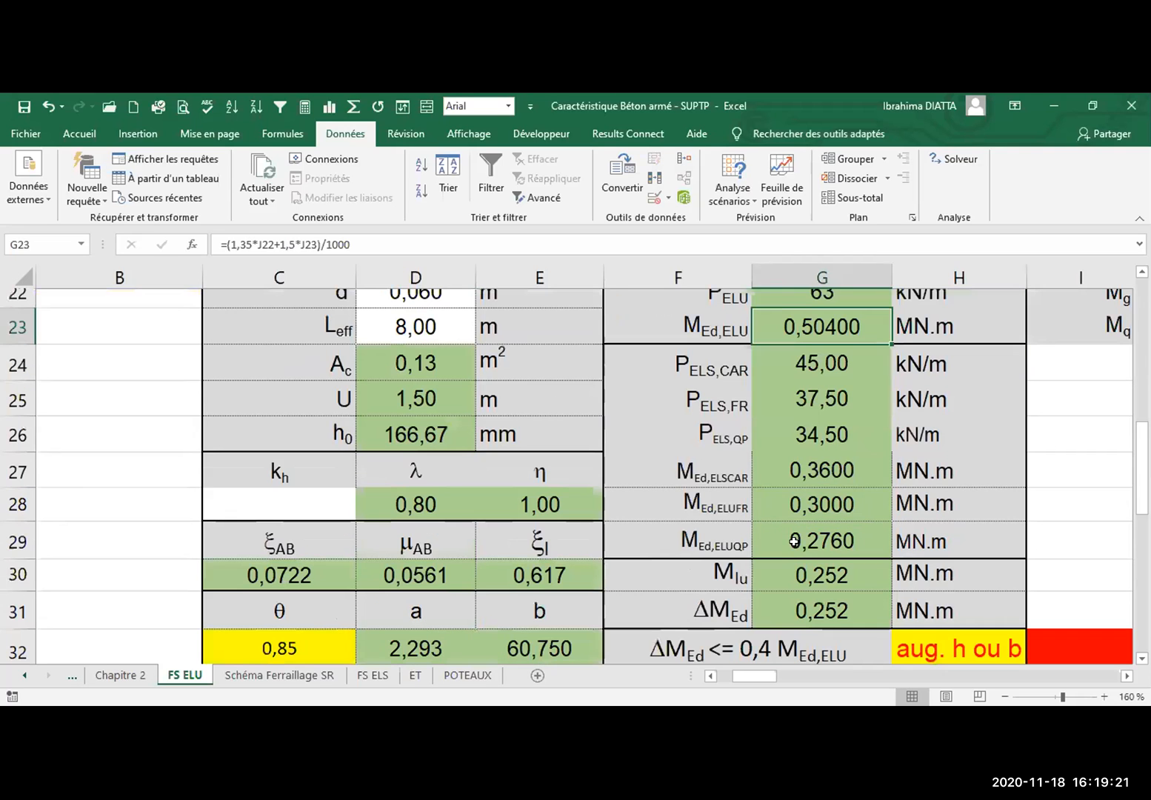
scroll(816, 519, "down", 1)
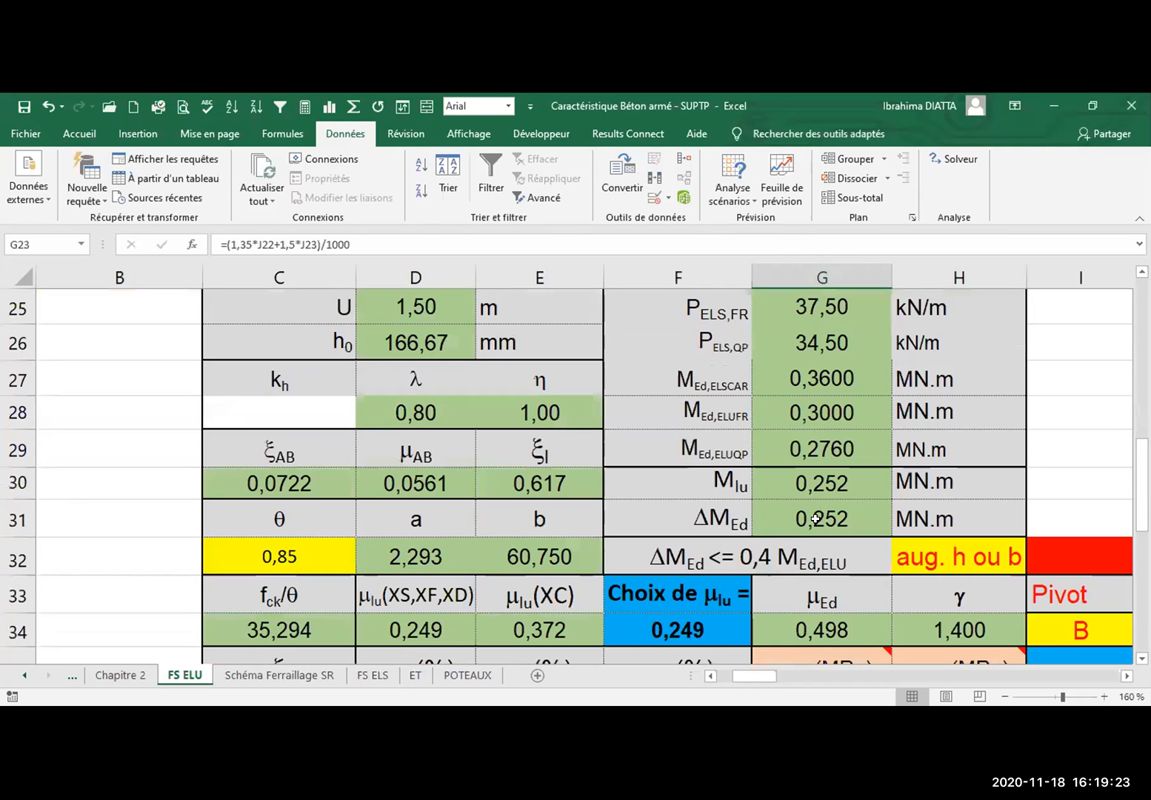
key("Page_Down")
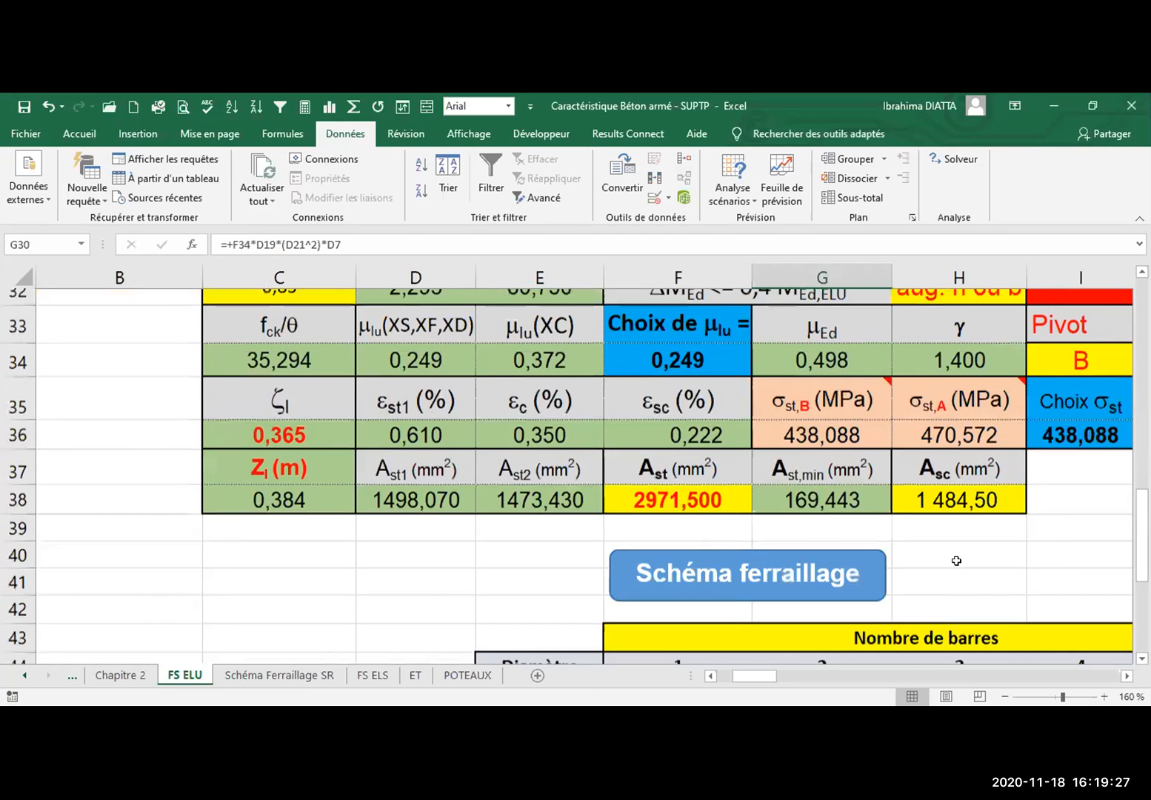
key("Page_Up")
left_click(957, 561)
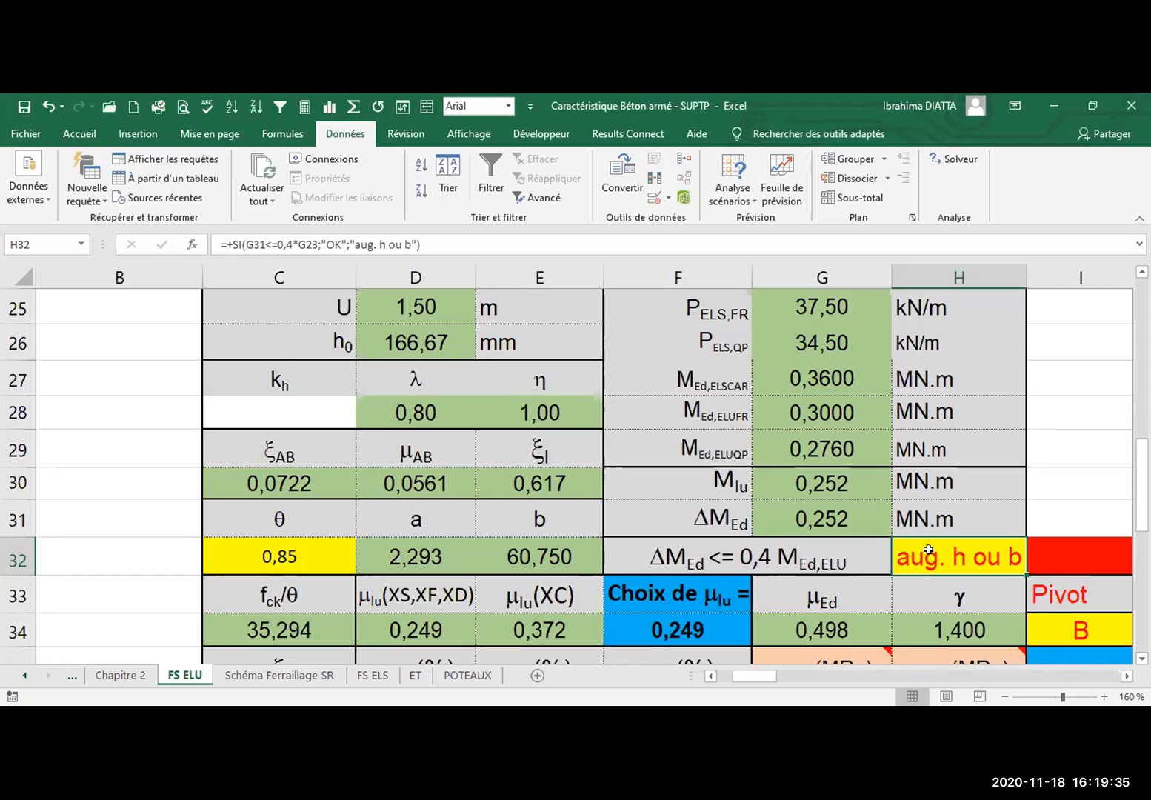
left_click(377, 241)
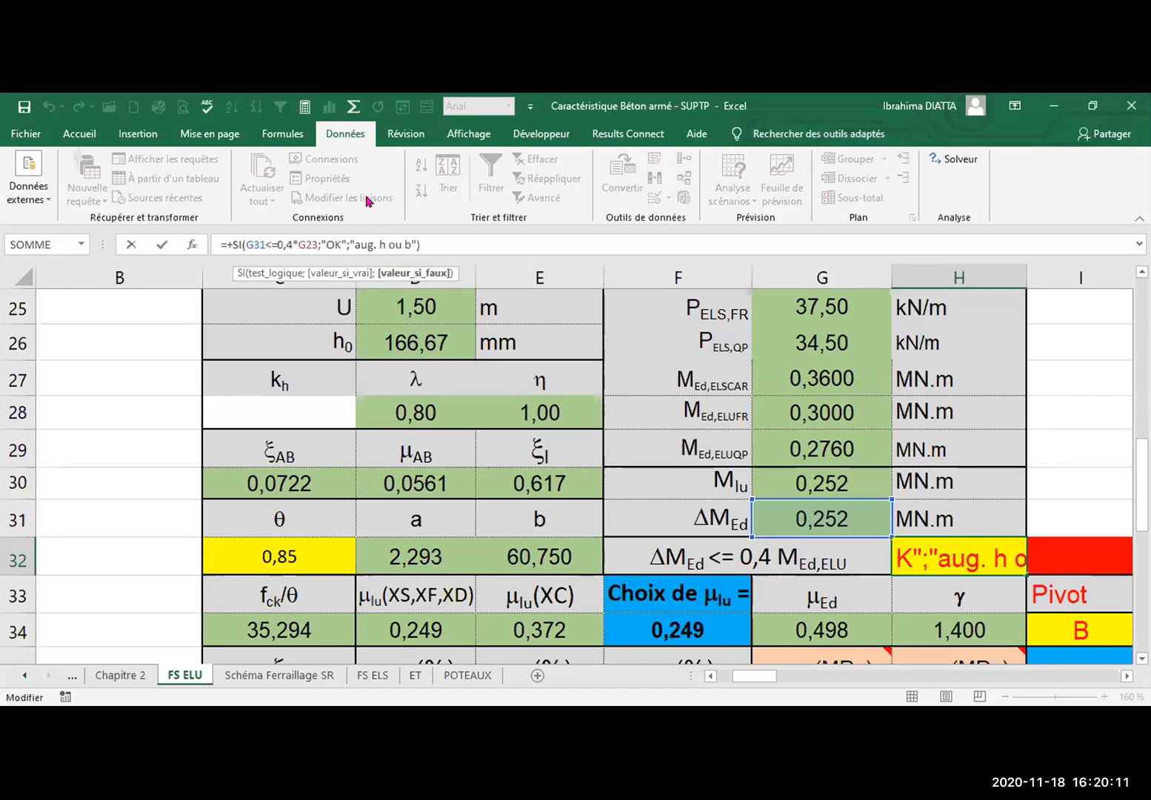
left_click(460, 245)
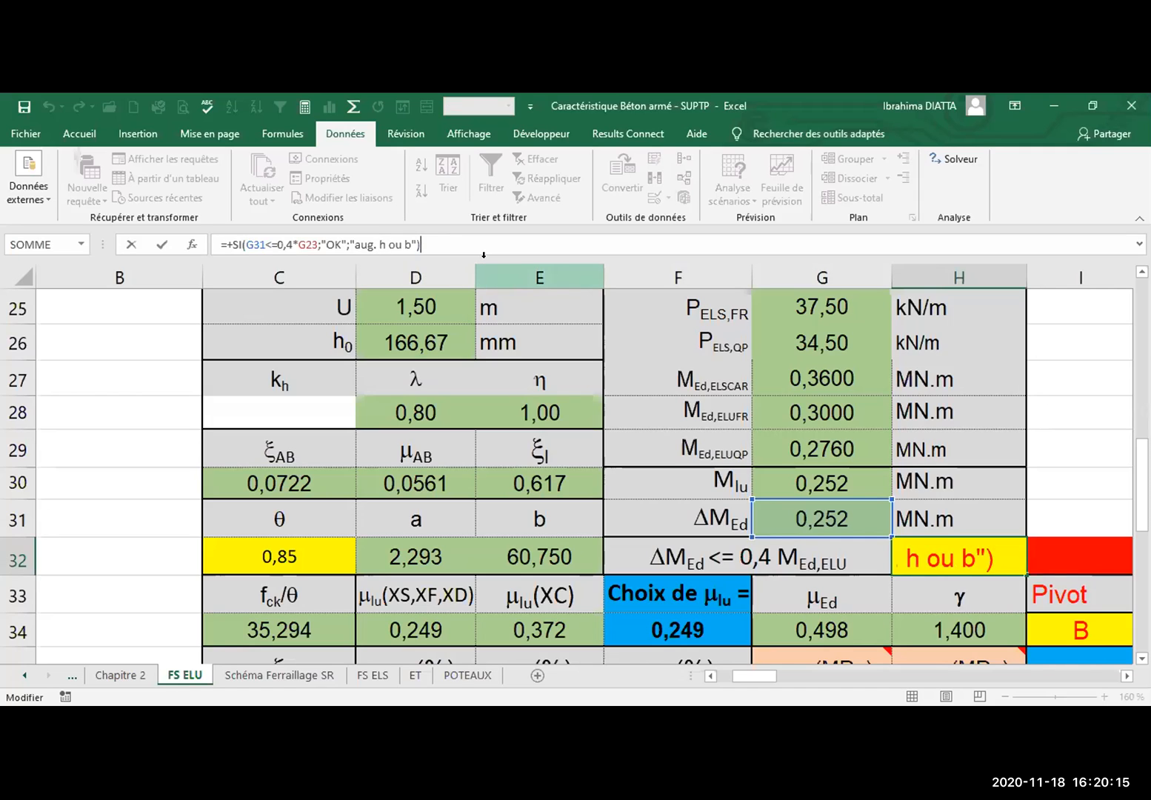
Set the load pg in G20 to 20 kN/m and recheck the ΔMEd <= 0,4 MEd,ELU condition in H32
key("Return")
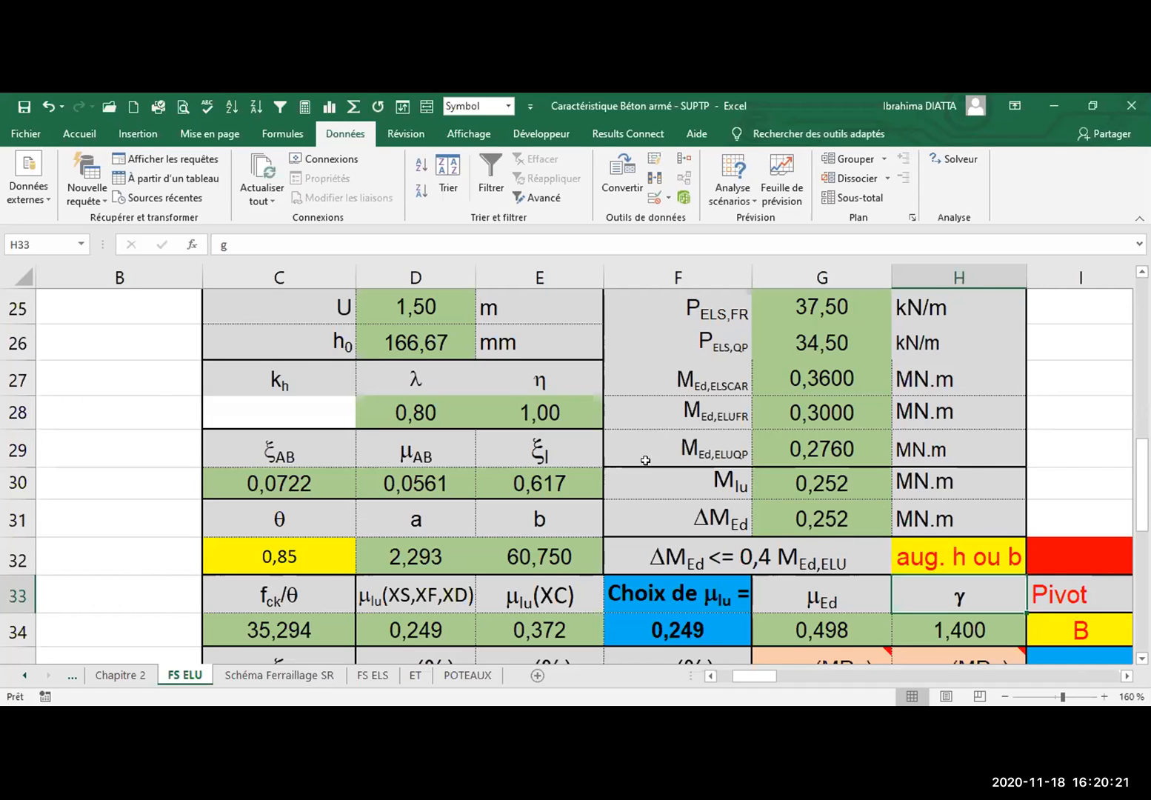
scroll(645, 460, "down", 3)
scroll(806, 423, "down", 1)
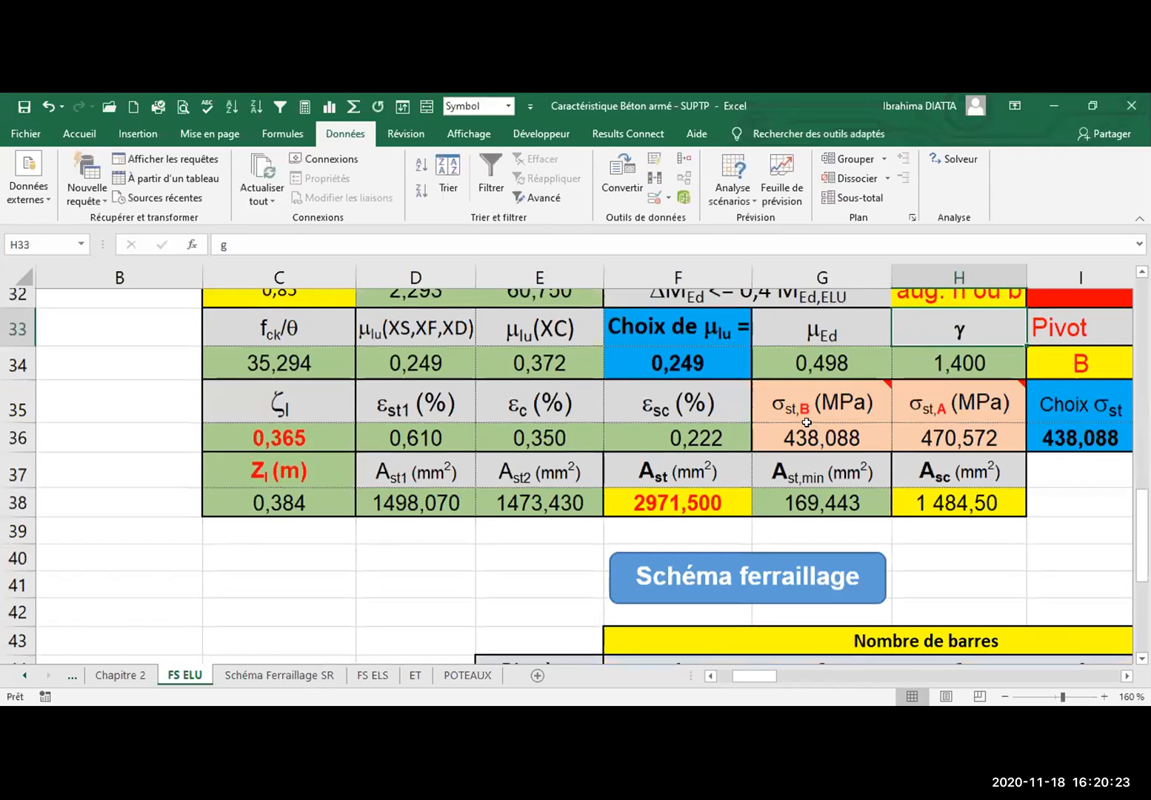
scroll(806, 422, "down", 1)
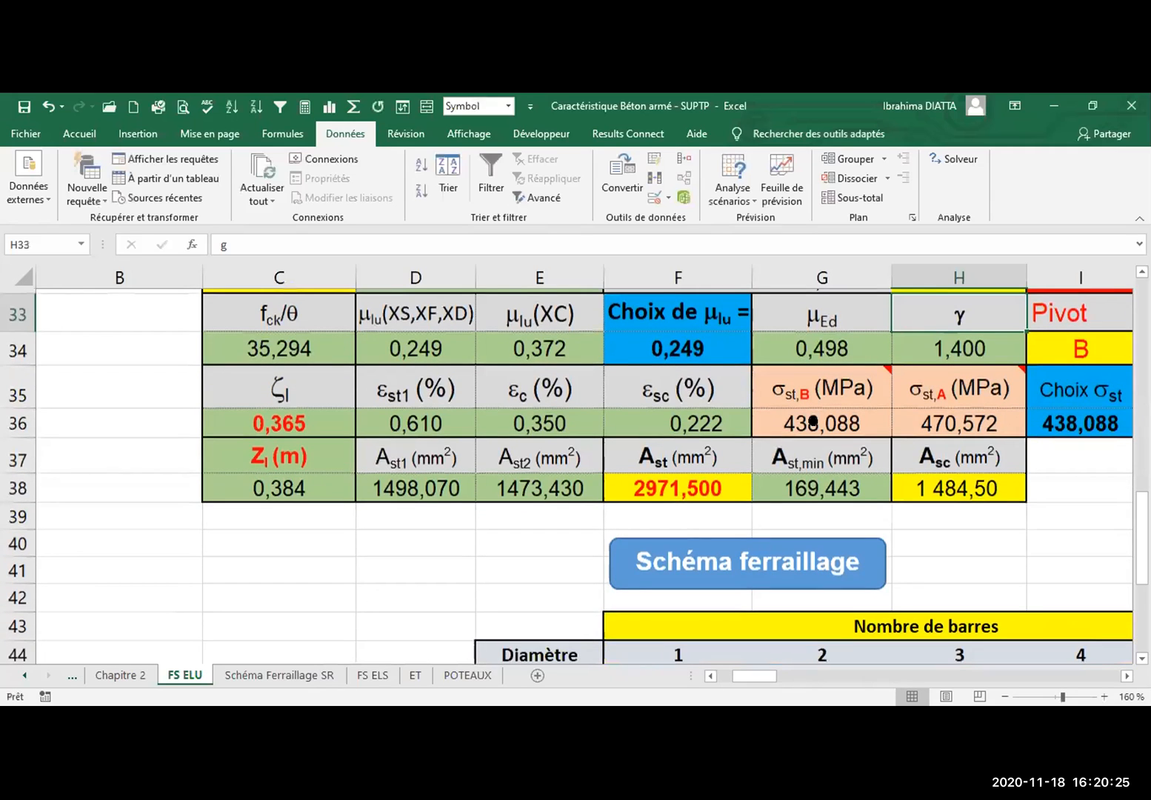
scroll(814, 422, "up", 5)
left_click(820, 413)
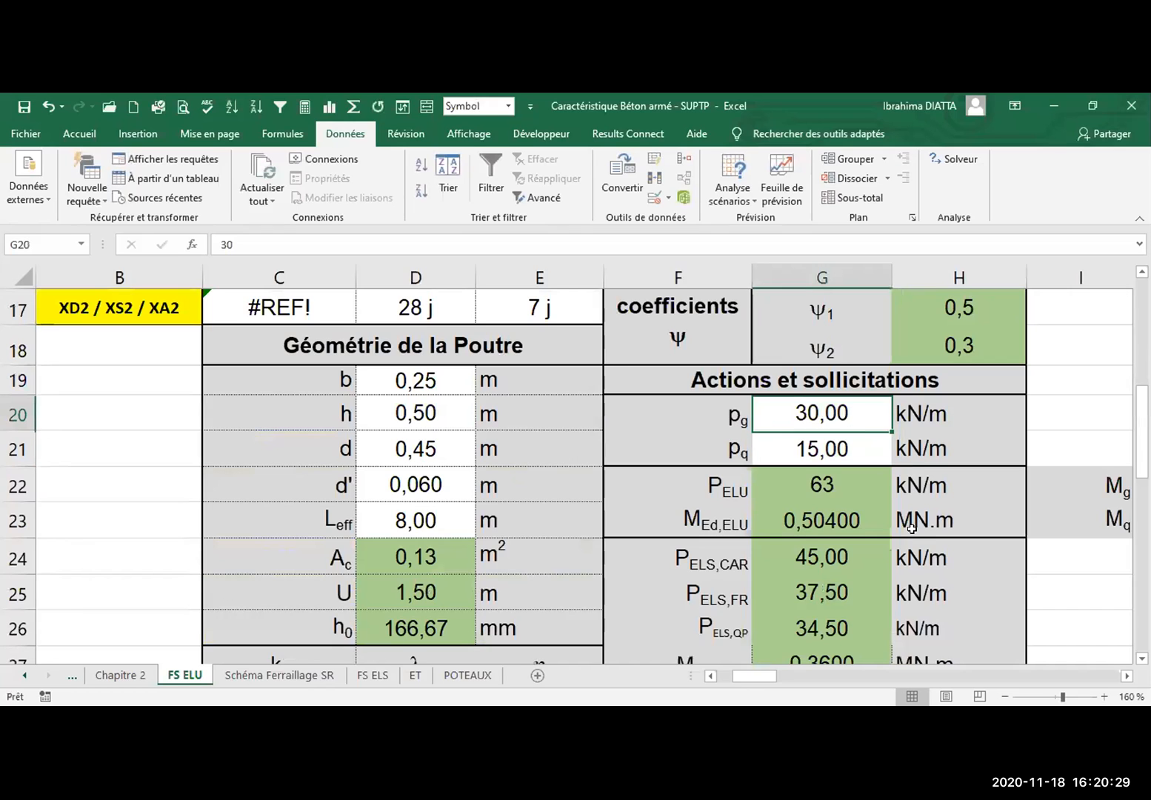
type("20")
scroll(942, 545, "down", 3)
left_click(955, 544)
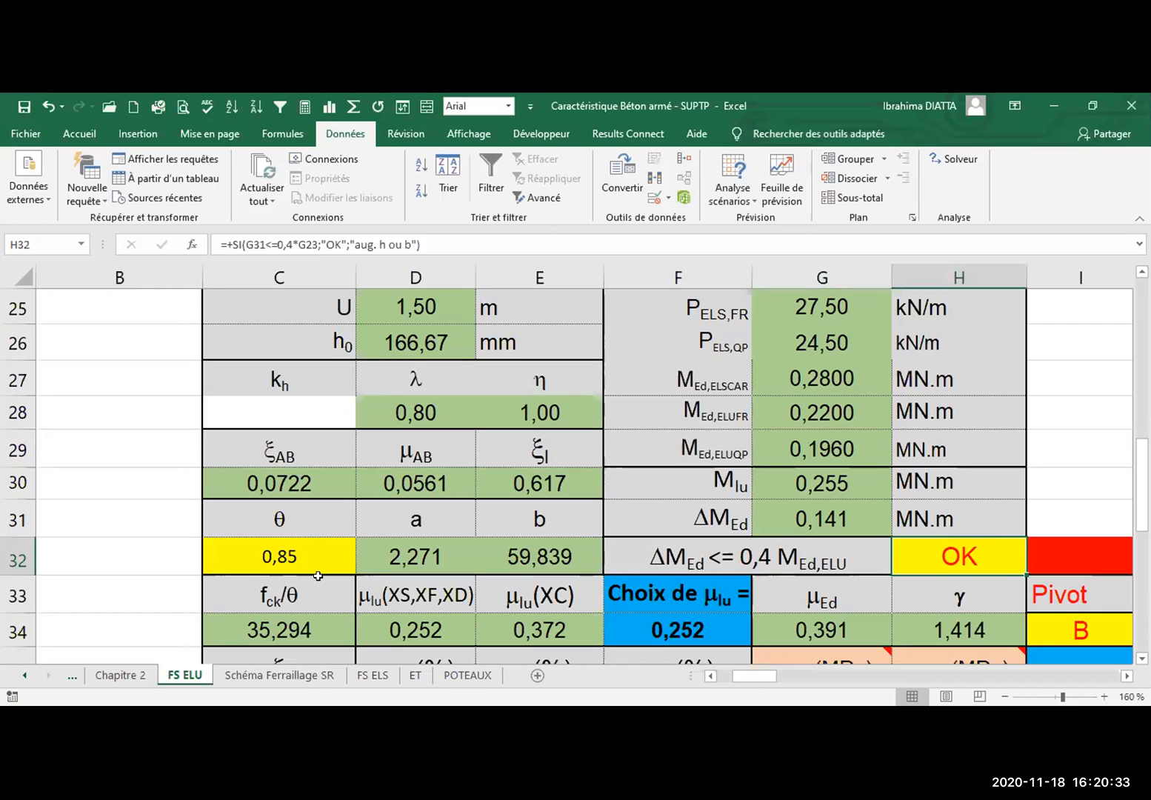
Examine the θ parameter and the formulas of μlu(XC) in E34 and μlu(XS,XF,XD) in D34
left_click(264, 517)
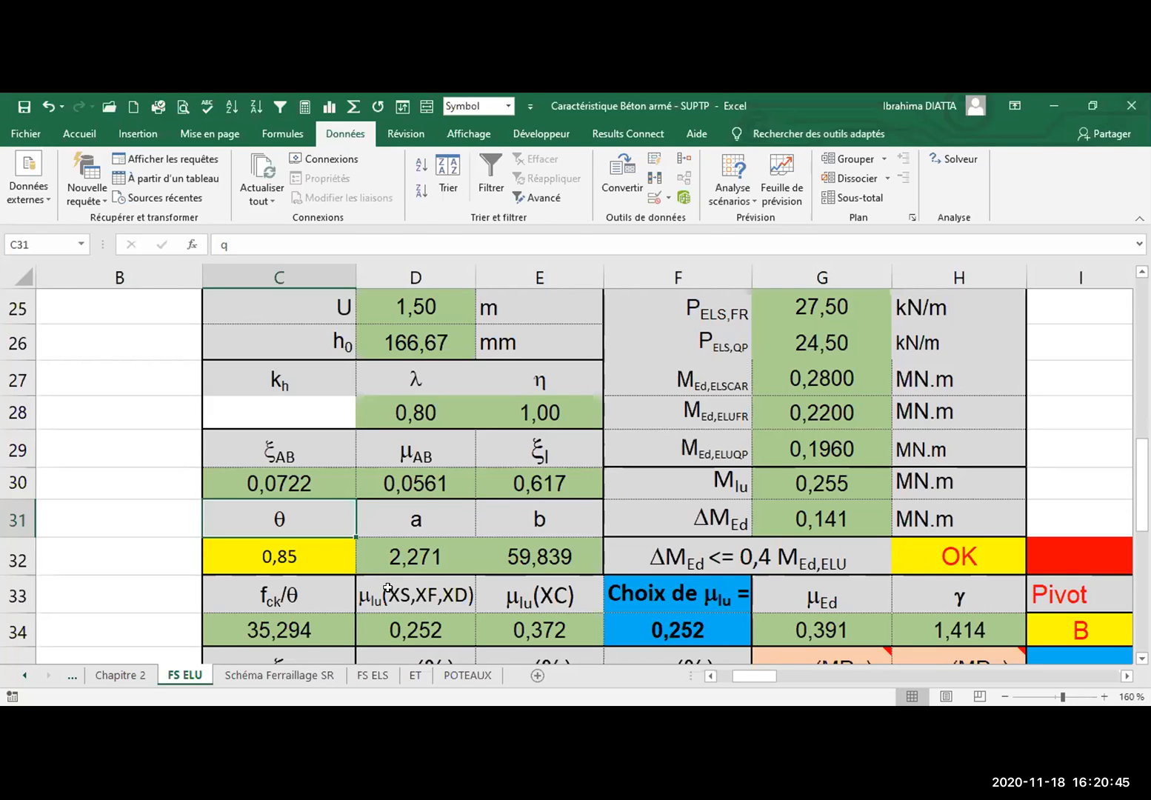
left_click(412, 596)
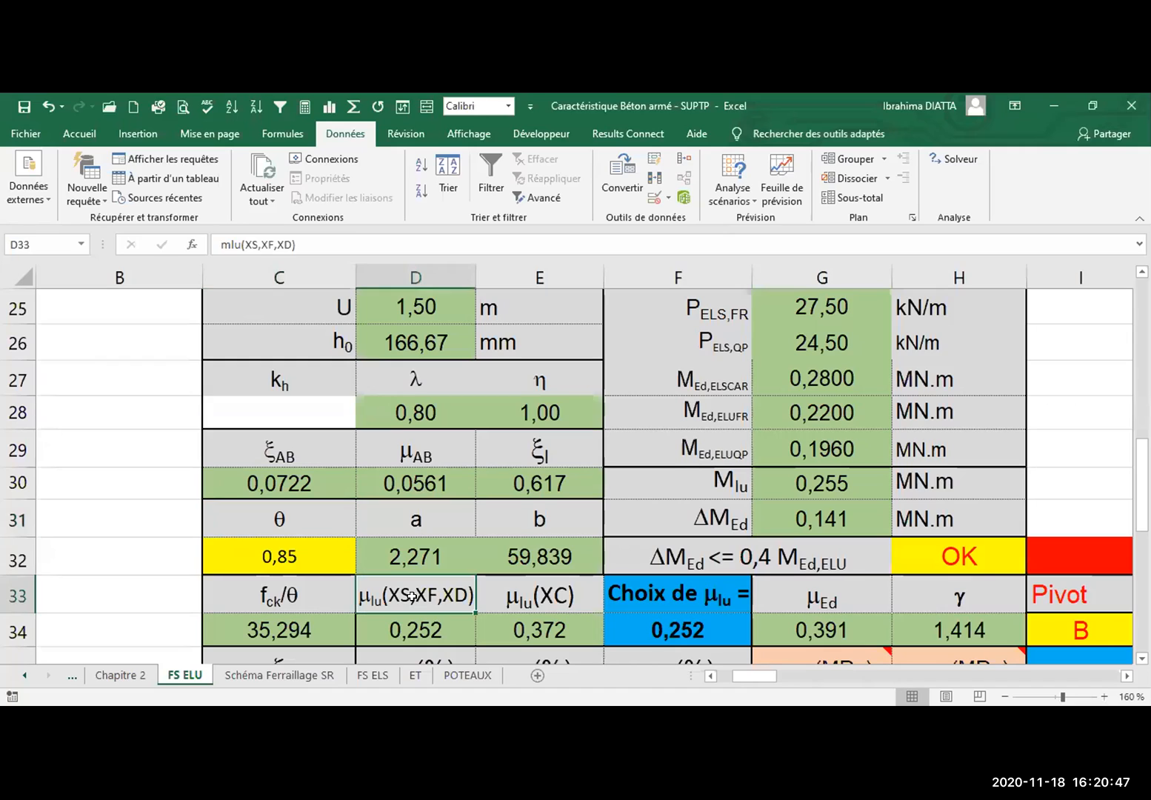
left_click(540, 588)
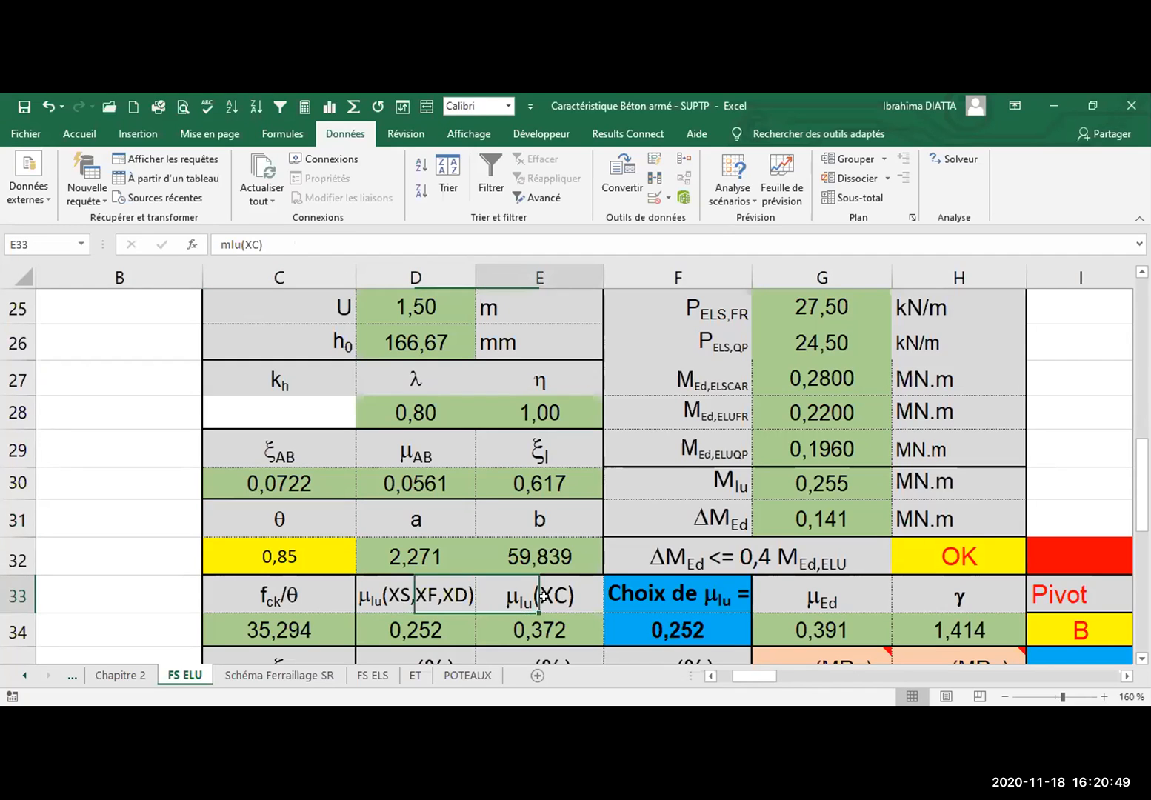
left_click(563, 616)
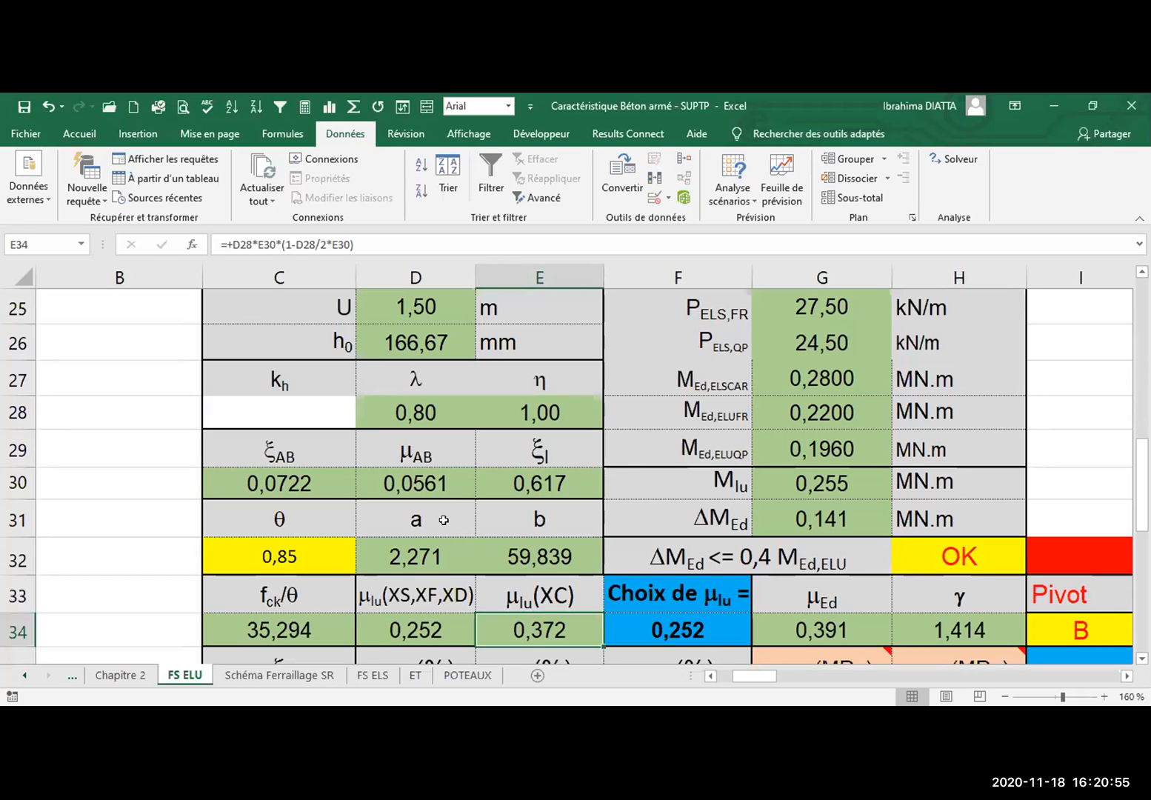
scroll(426, 439, "down", 1)
key("Left")
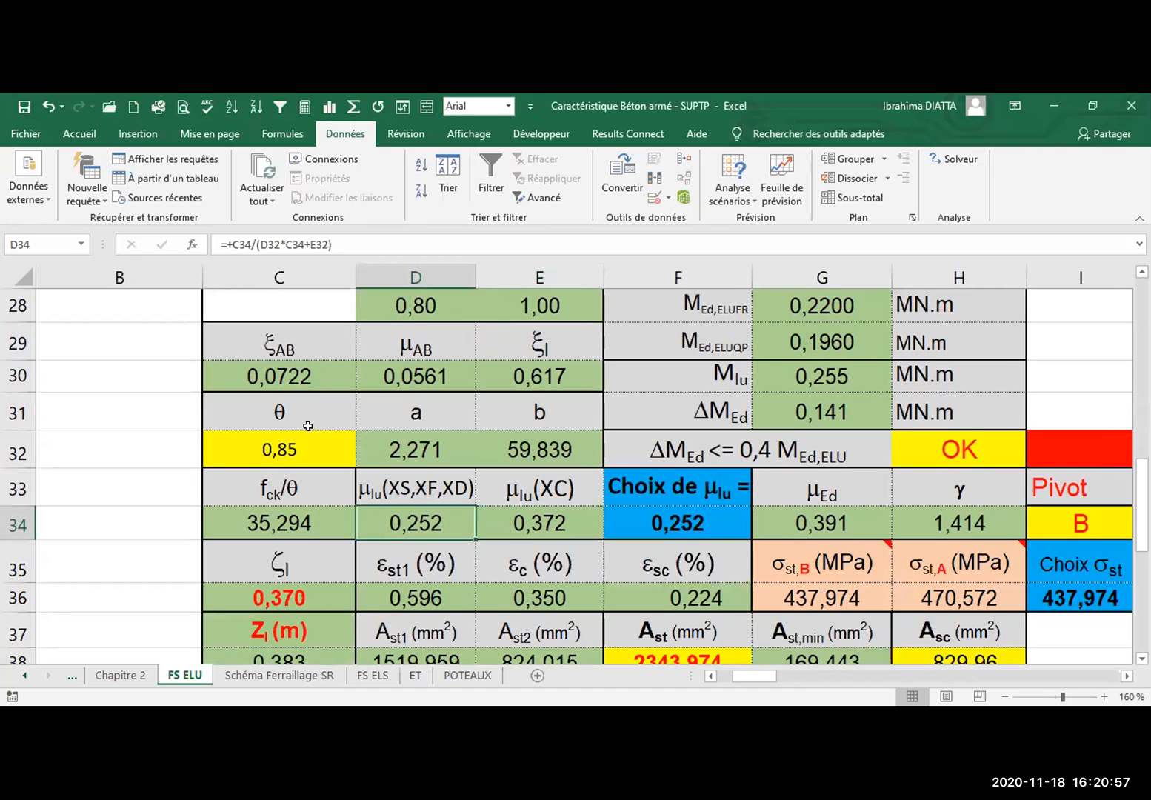
Trace how θ and the coefficients a and b in row 32 feed the μlu(XS,XF,XD) formula
left_click(280, 439)
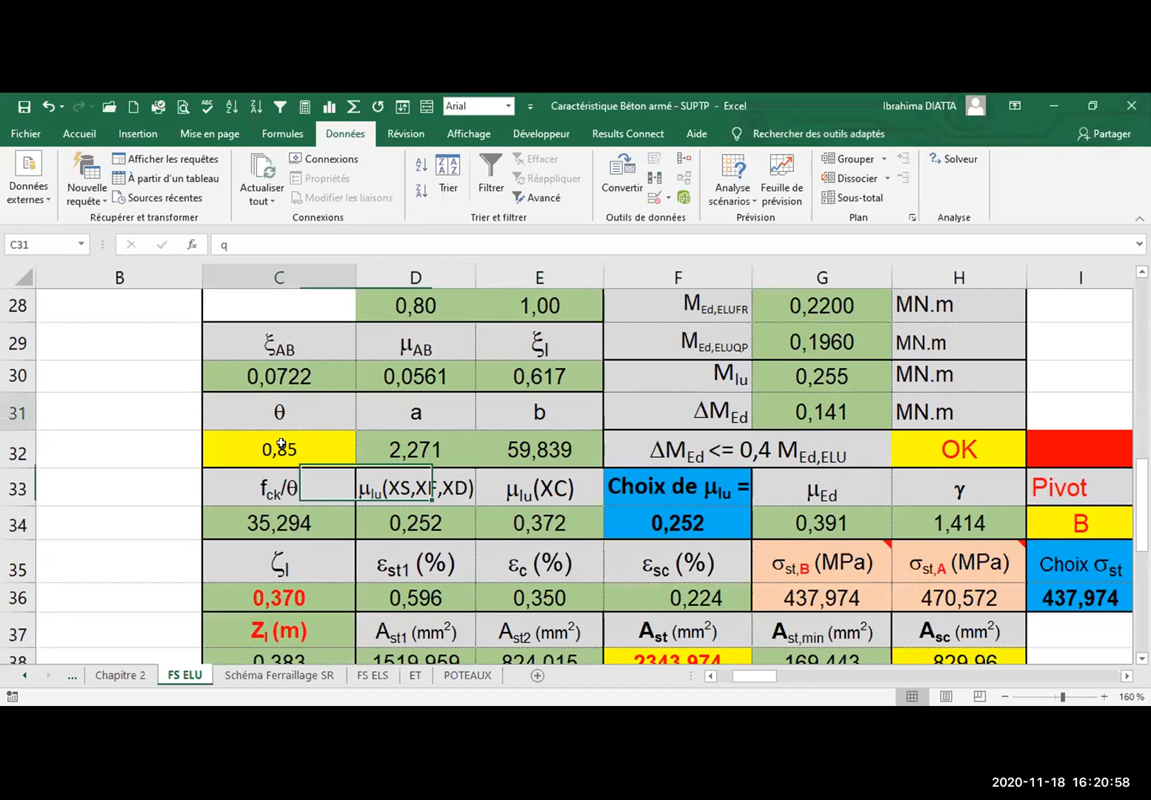
left_click(420, 411)
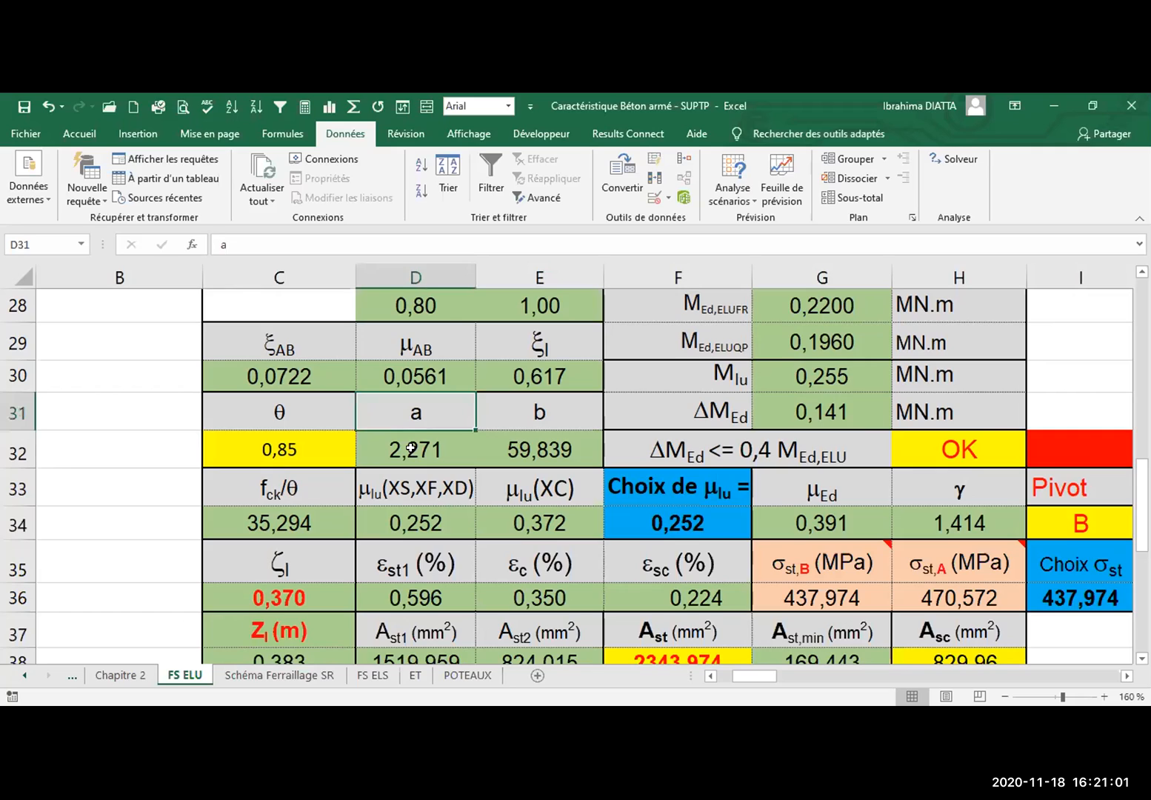
key("Down")
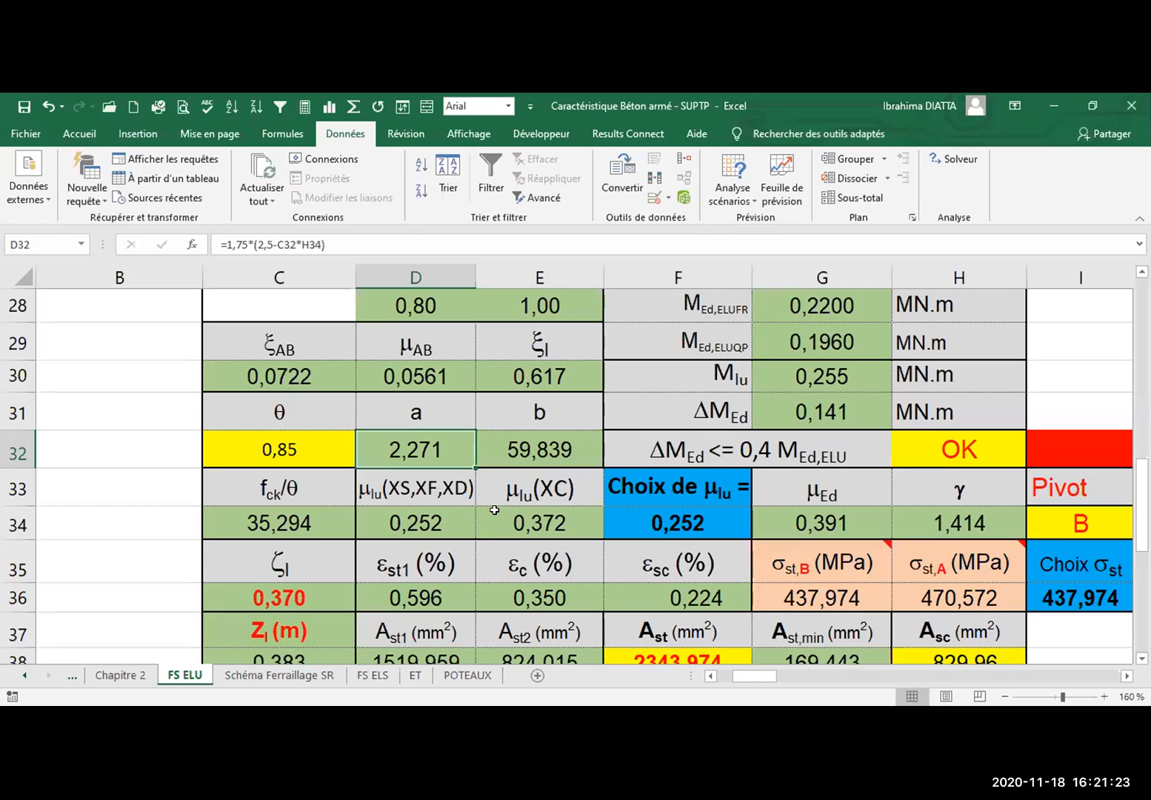
left_click(454, 520)
left_click(438, 446)
left_click(511, 451)
left_click(431, 513)
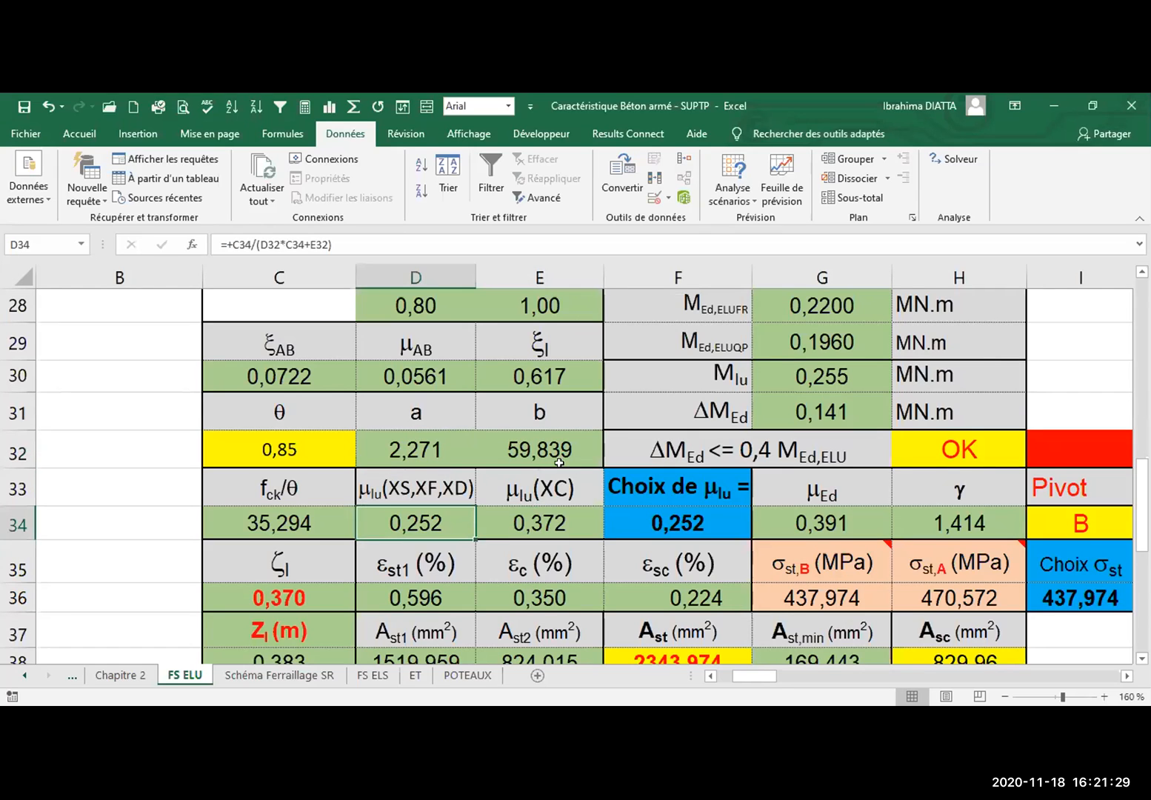
Examine the Choix de μlu formula in F34, tracing it to the exposure class in E3 and the μlu(XC) value in E34
left_click(695, 519)
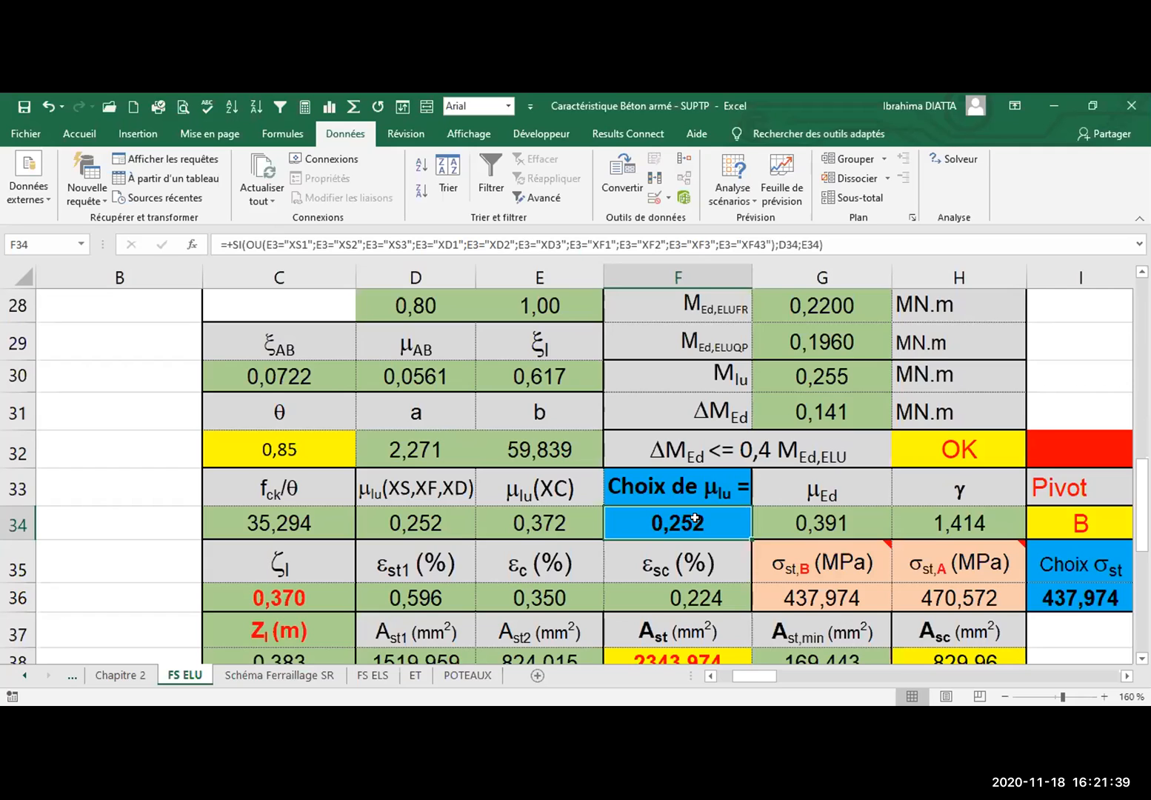
left_click(671, 241)
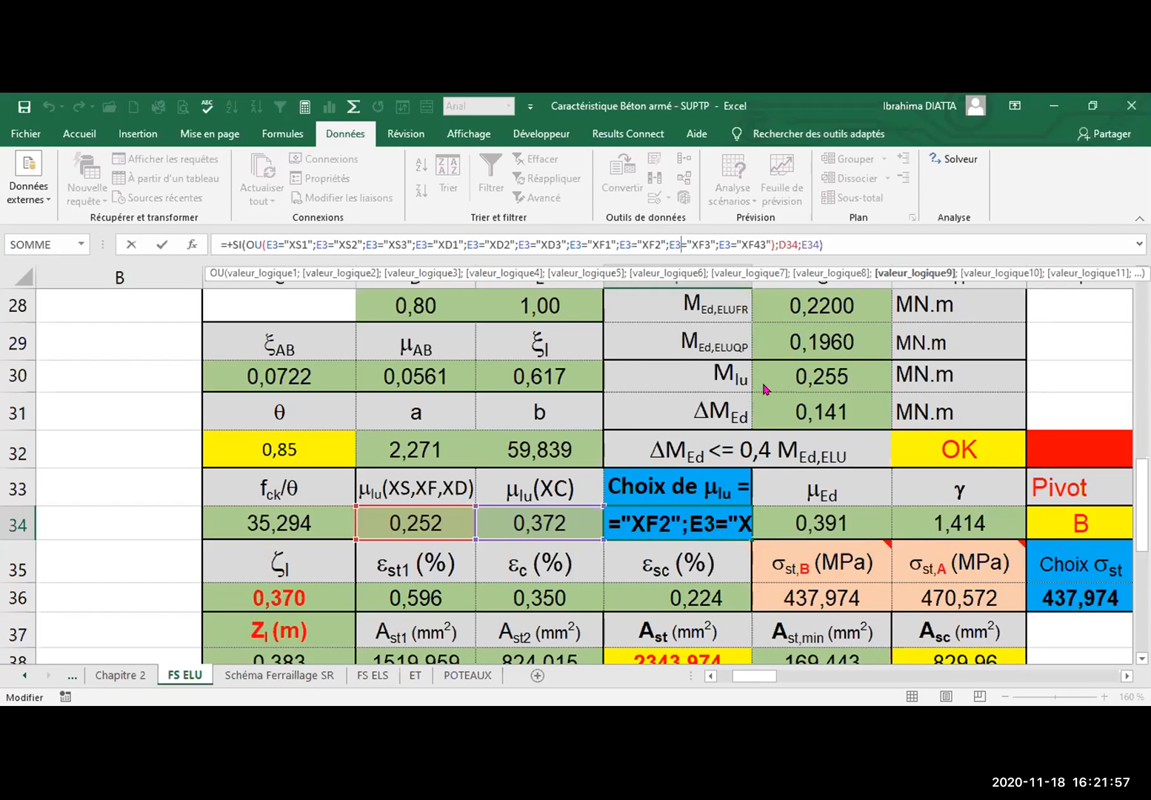
key("Escape")
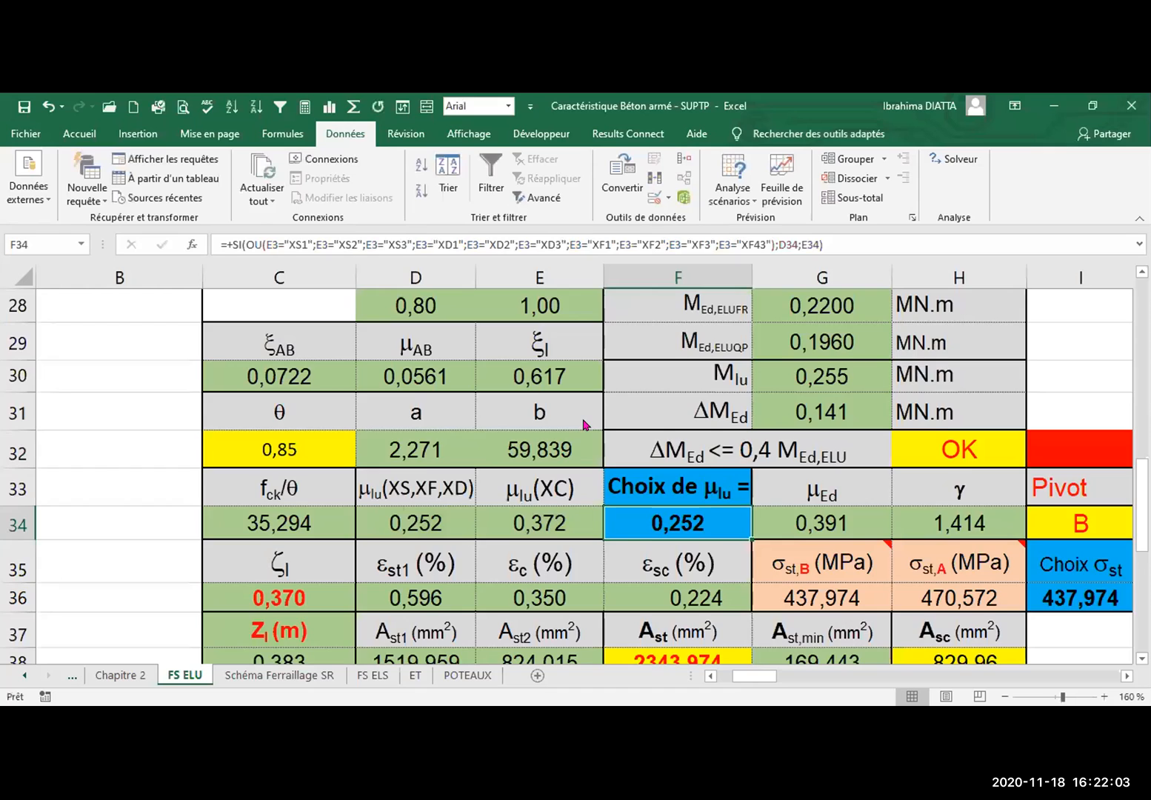
key("ctrl+bracketleft")
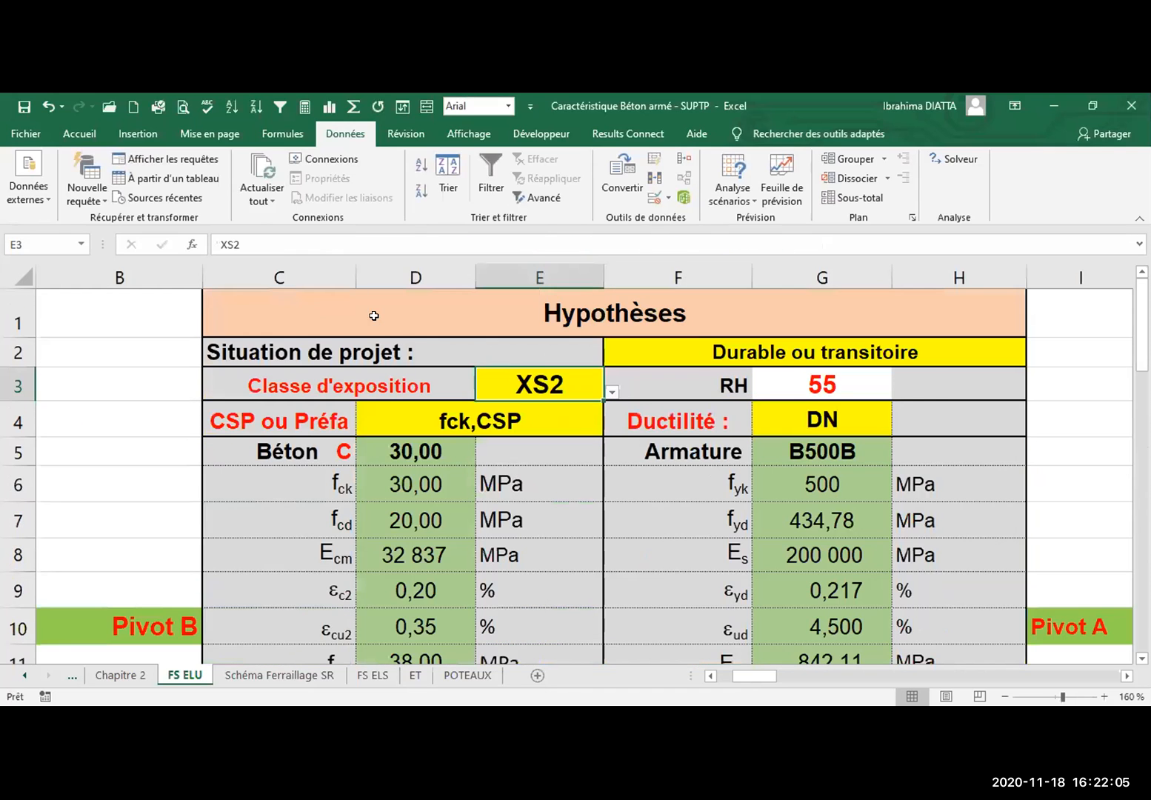
scroll(356, 296, "down", 5)
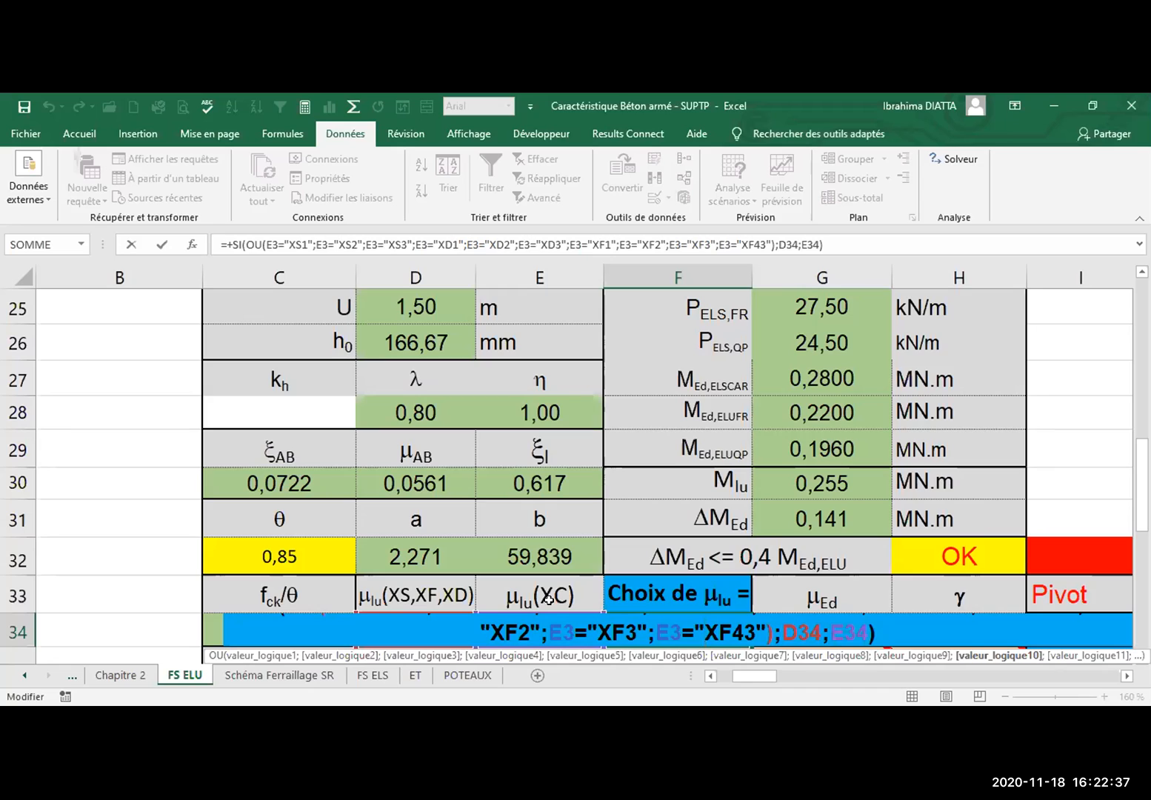
key("Escape")
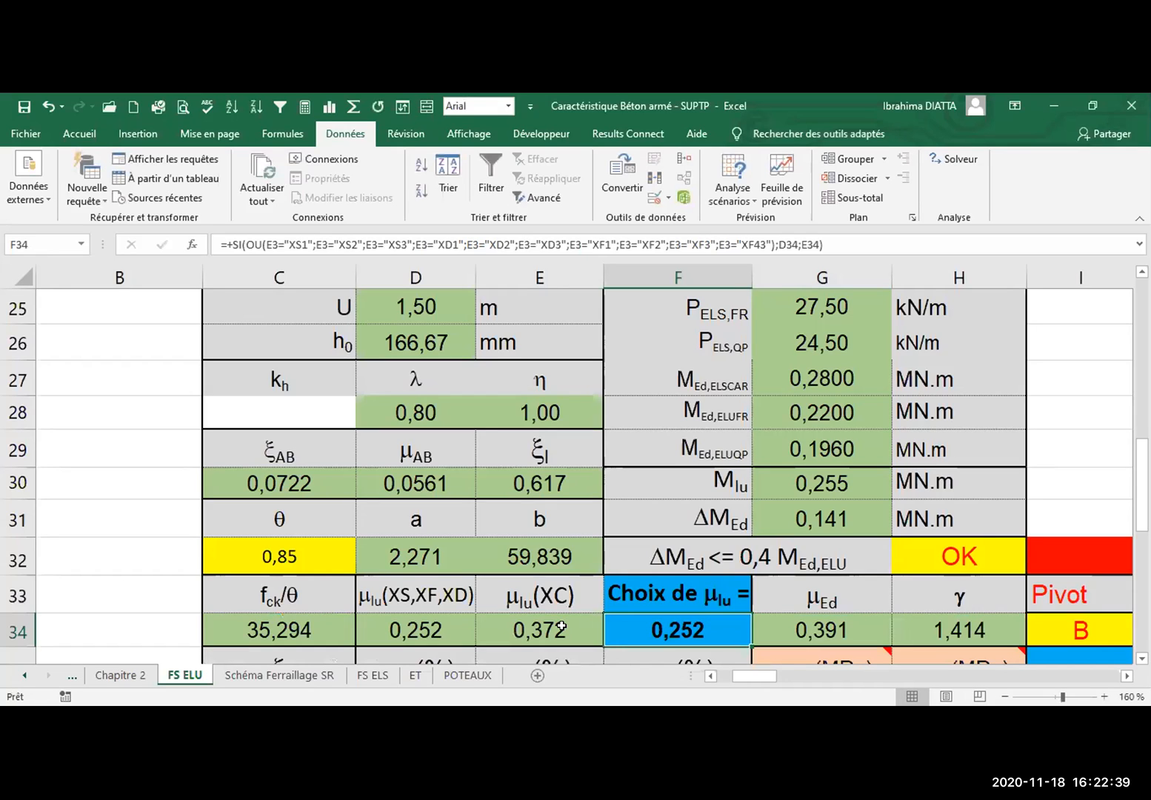
left_click(563, 626)
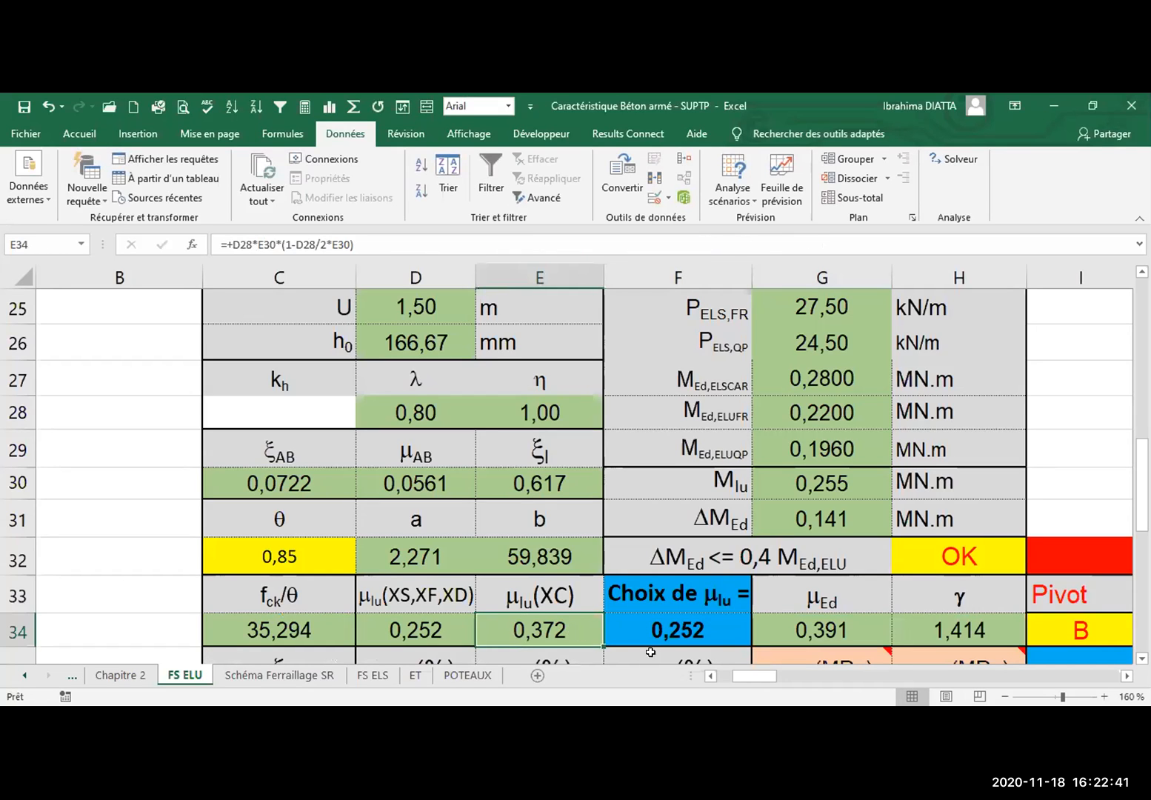
left_click(693, 617)
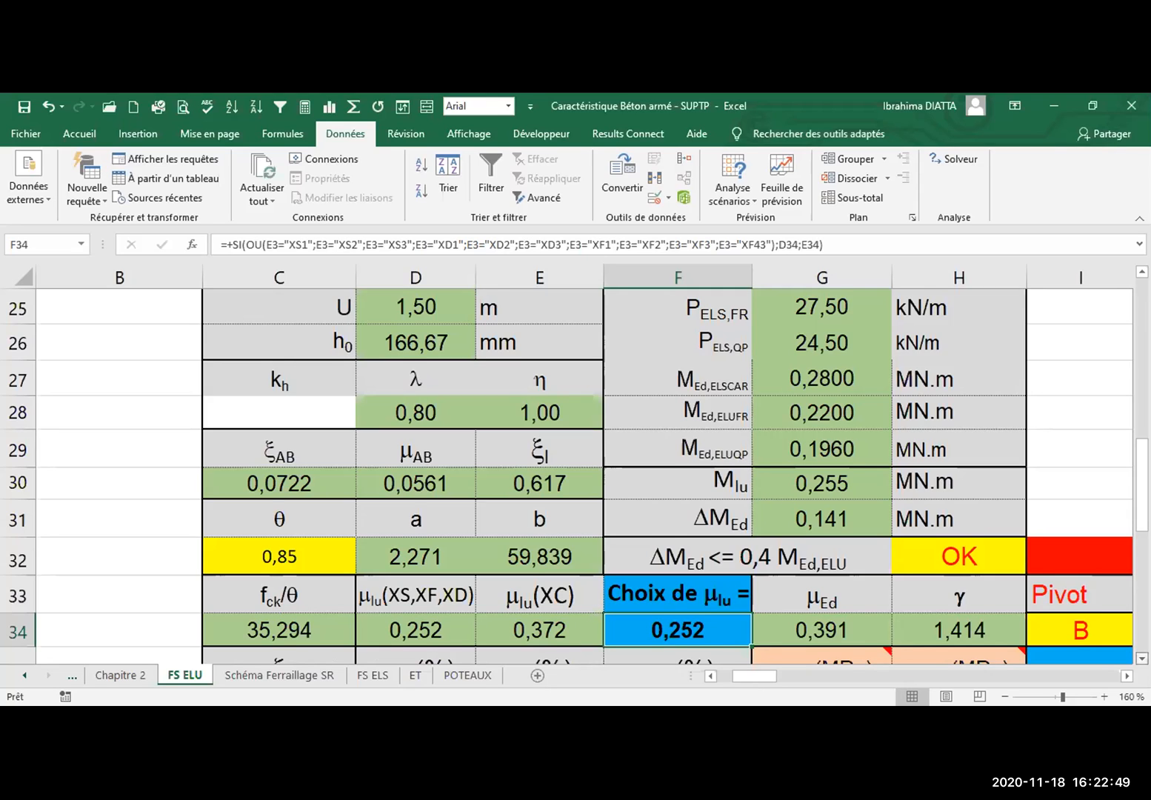
Reopen the Choix de μlu formula in F34 and read its OU test on the XS, XD and XF exposure classes
left_click(1142, 659)
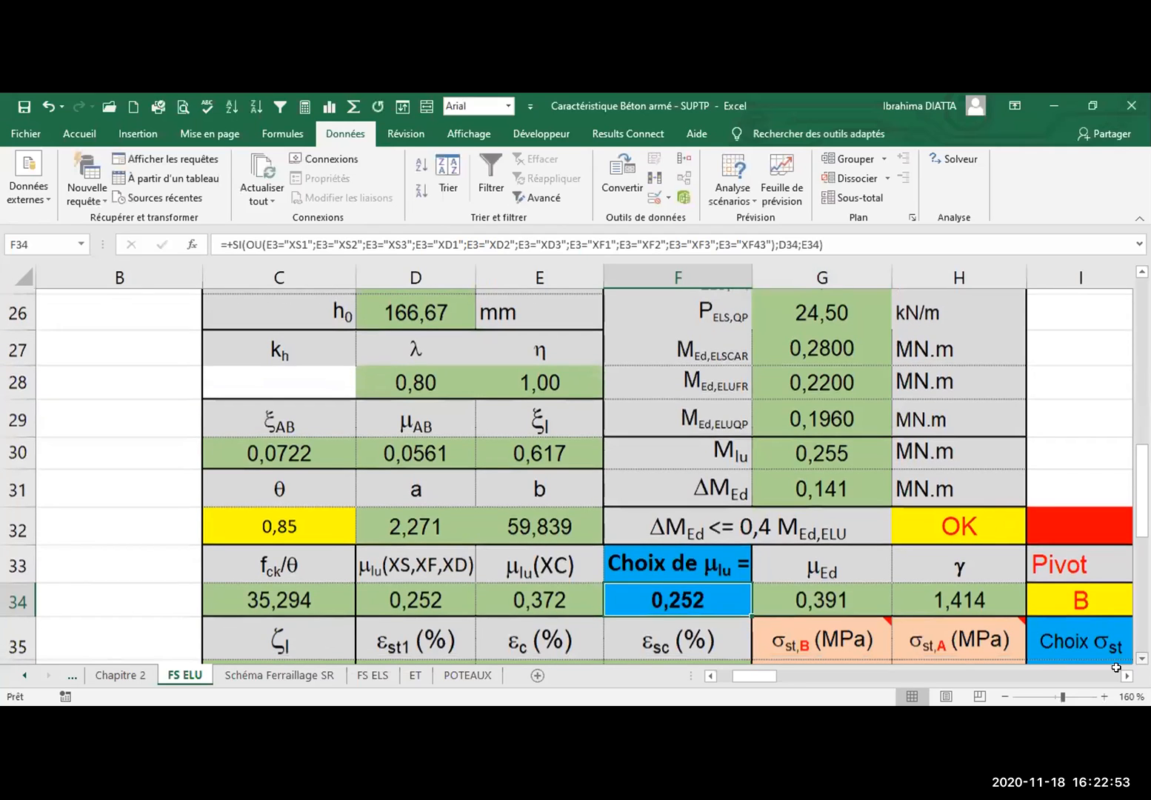
scroll(1096, 622, "down", 1)
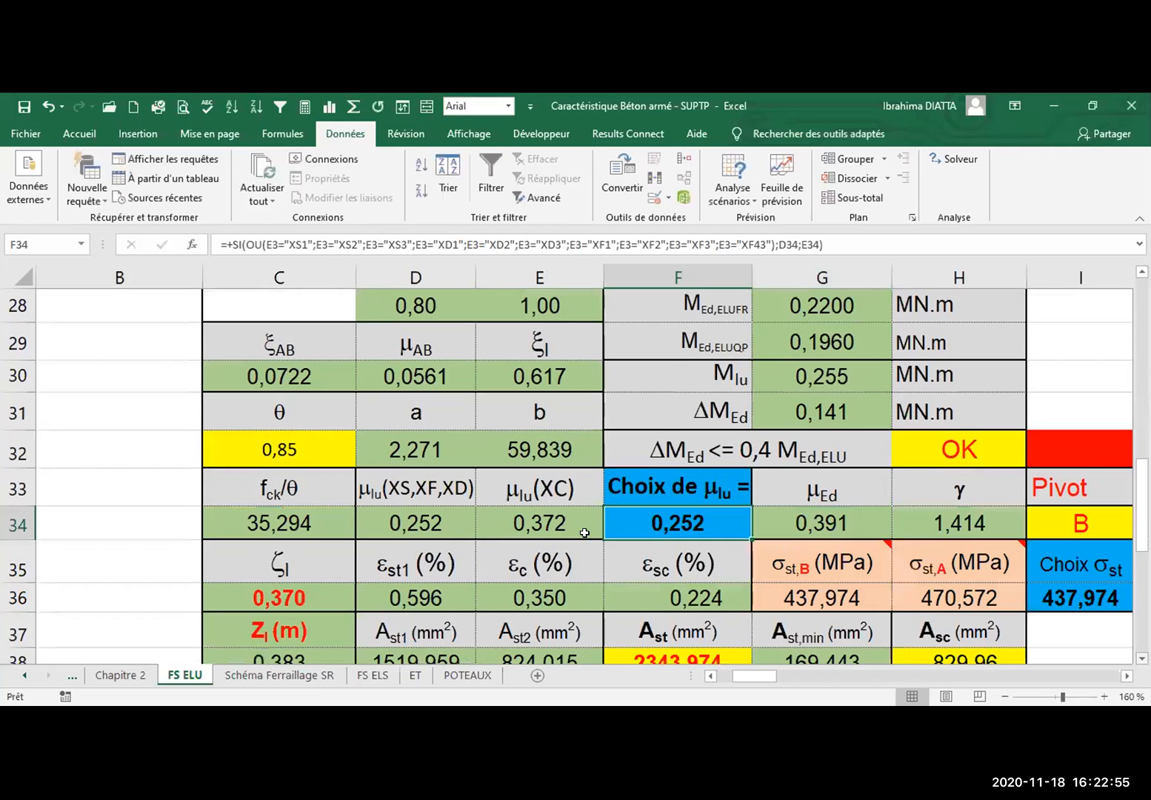
scroll(777, 426, "right", 2)
left_click(1105, 376)
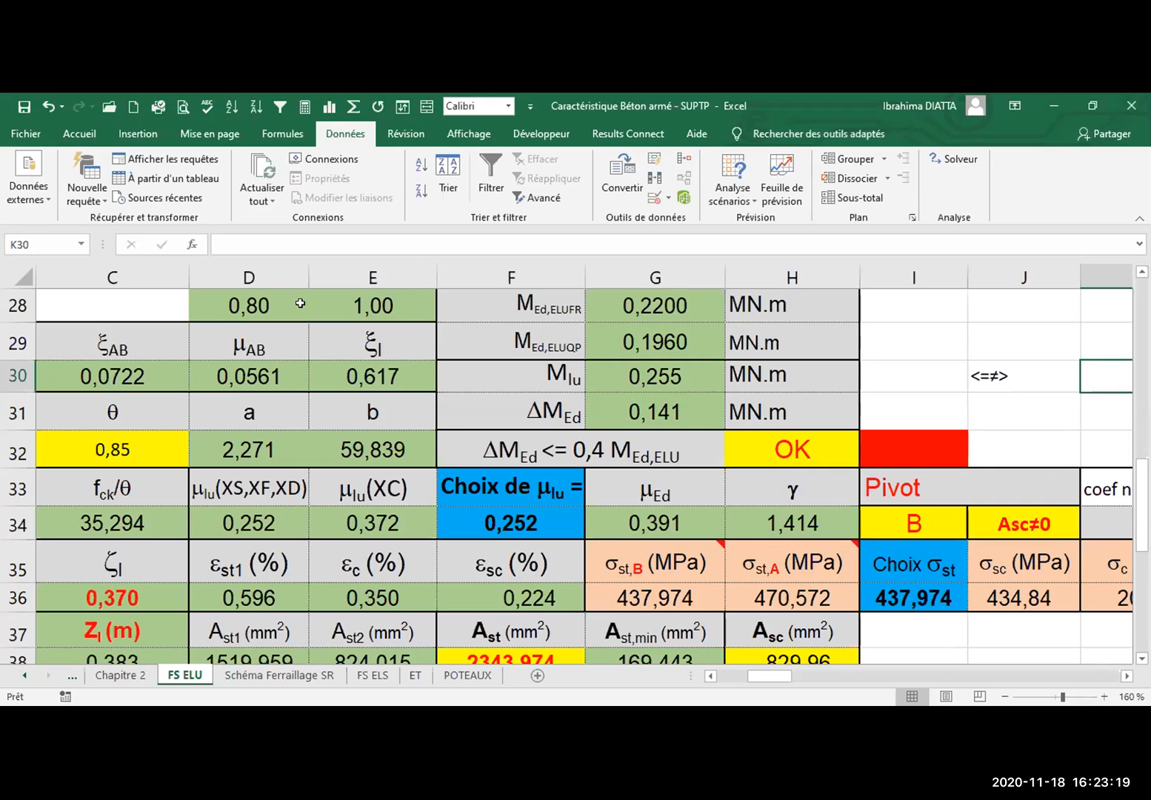
left_click(531, 521)
left_click(773, 245)
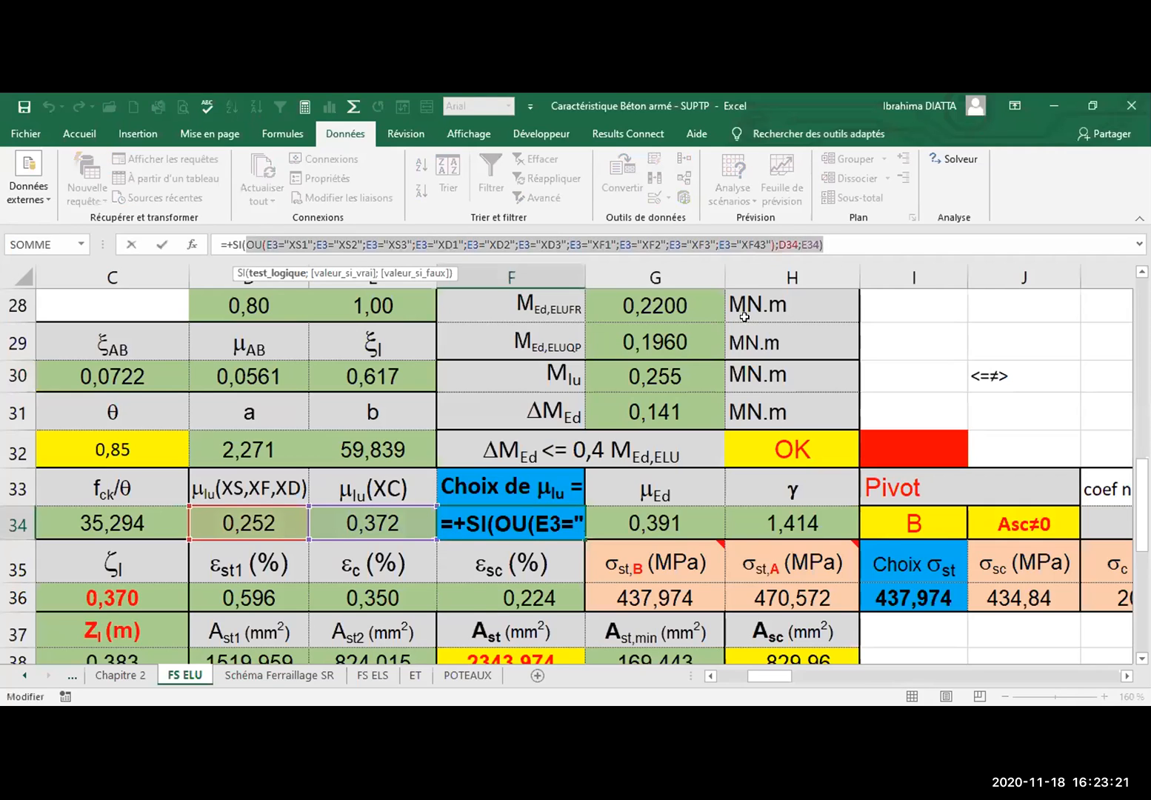
type(")")
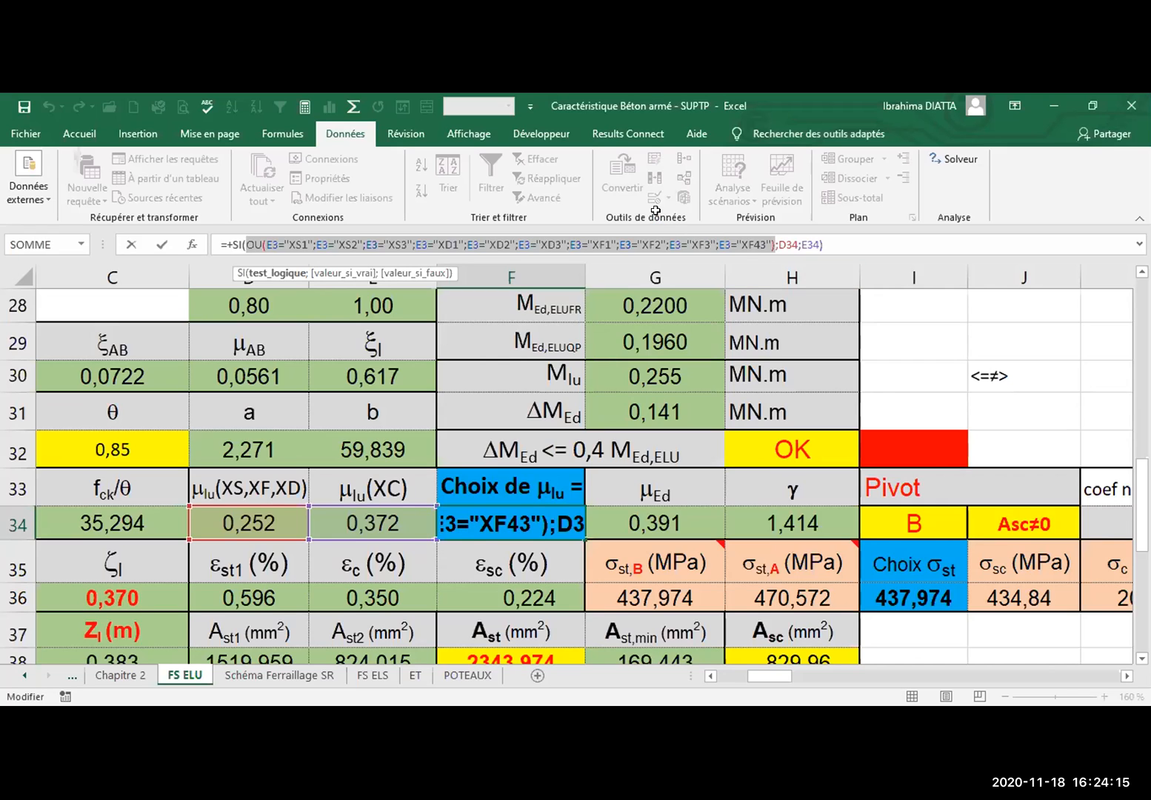
key("Return")
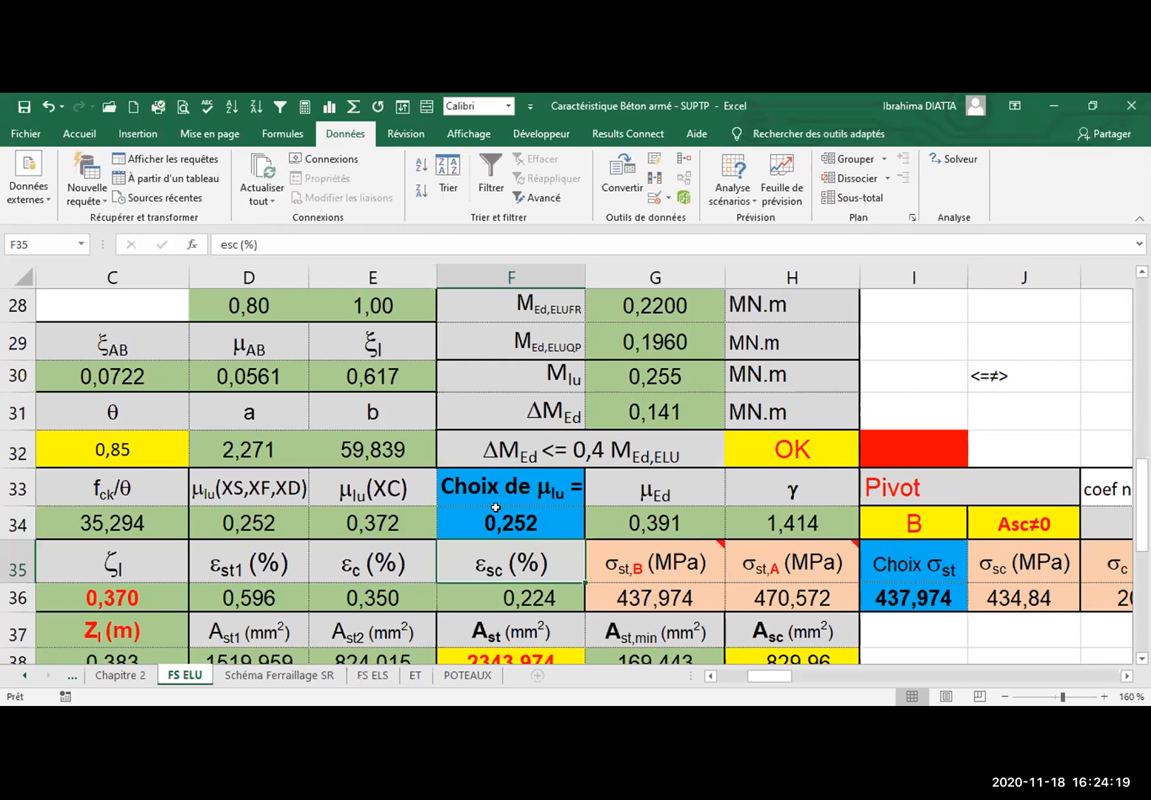
left_click(559, 519)
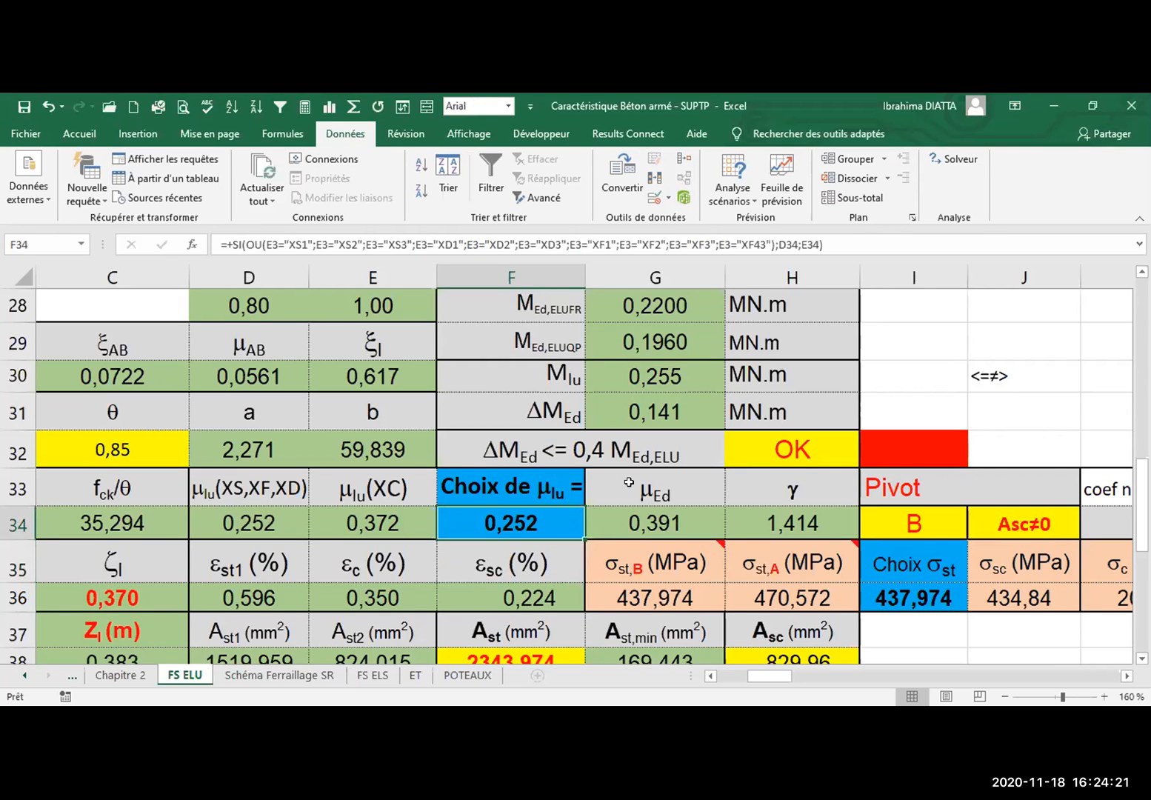
Check the formulas for μEd in G34, γ in H34 and the compression steel condition Asc in J34
left_click(667, 521)
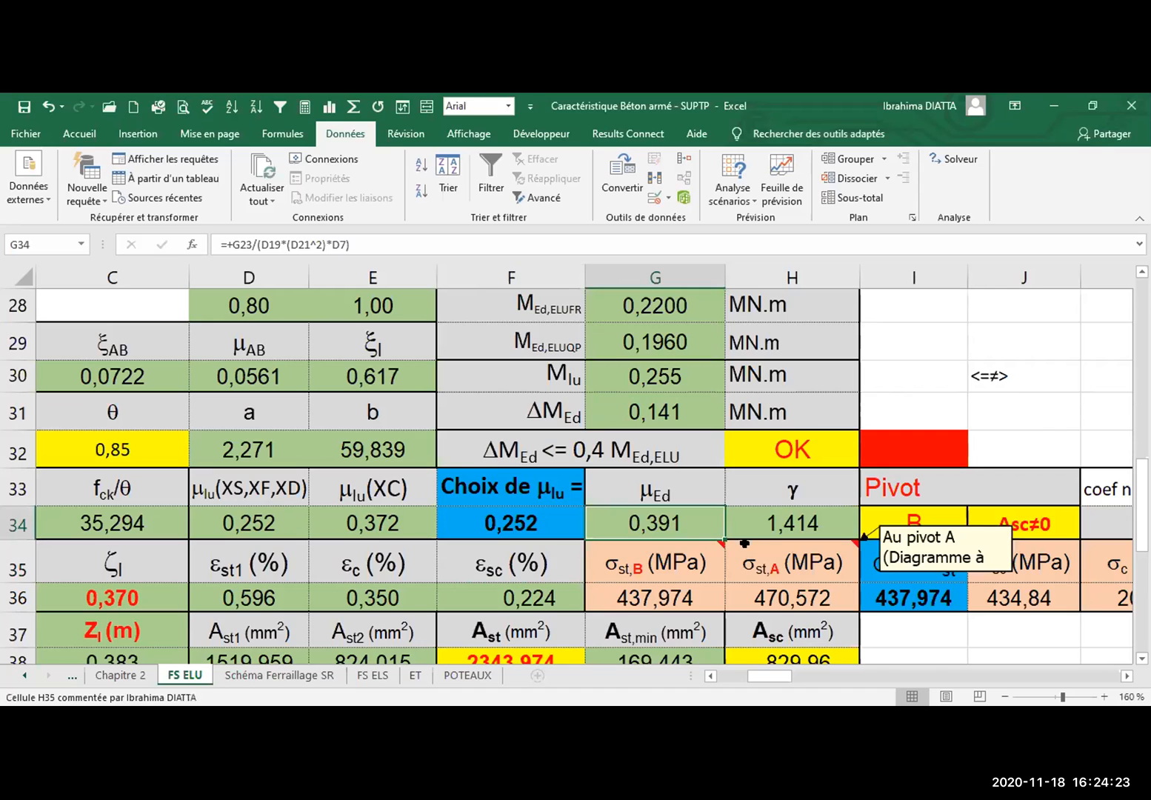
left_click(761, 525)
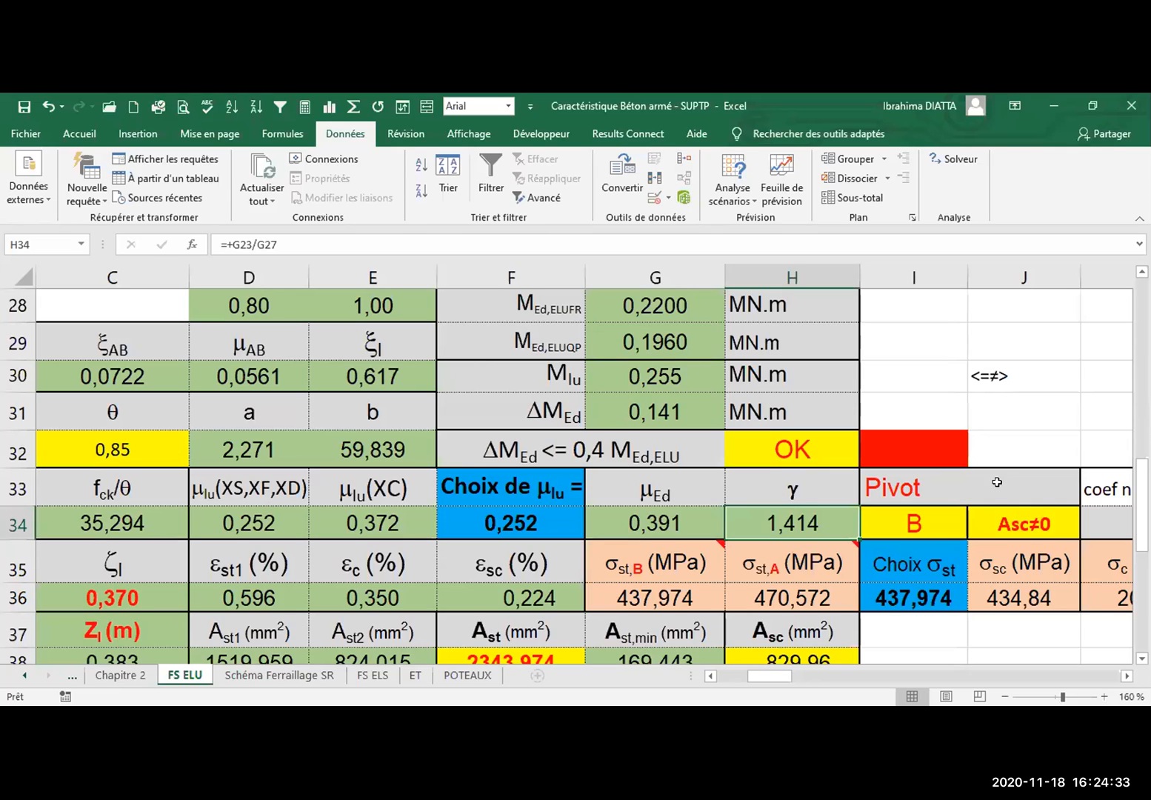
left_click(1034, 520)
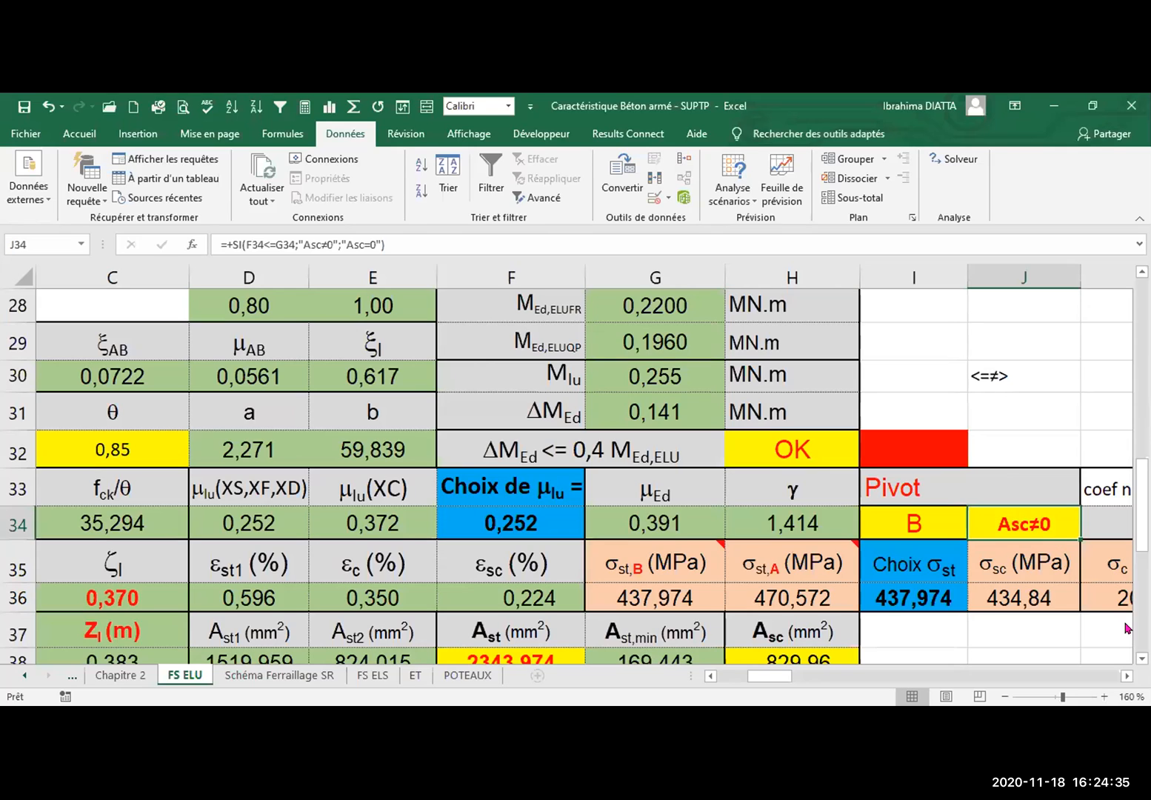
Inspect the formula for the compression reinforcement area Asc in H38
scroll(918, 559, "down", 1)
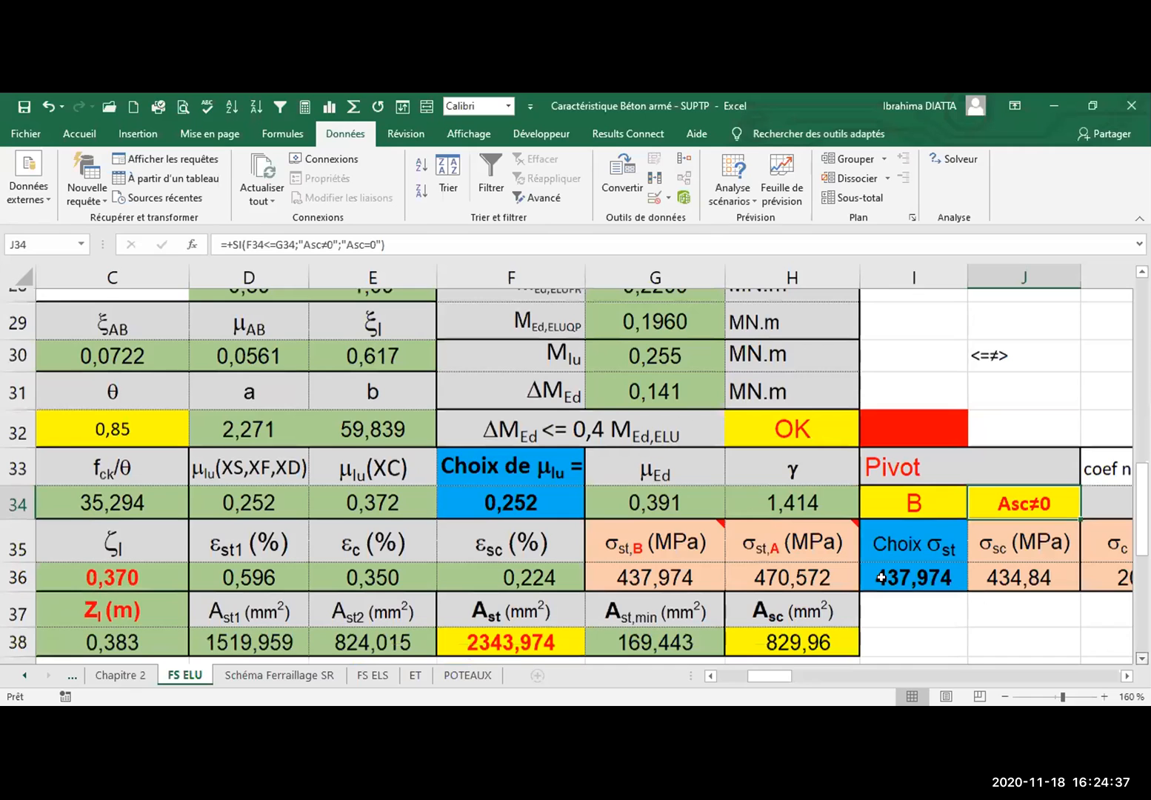
key("Down")
key("Down")
key("Down")
key("Down")
key("Down")
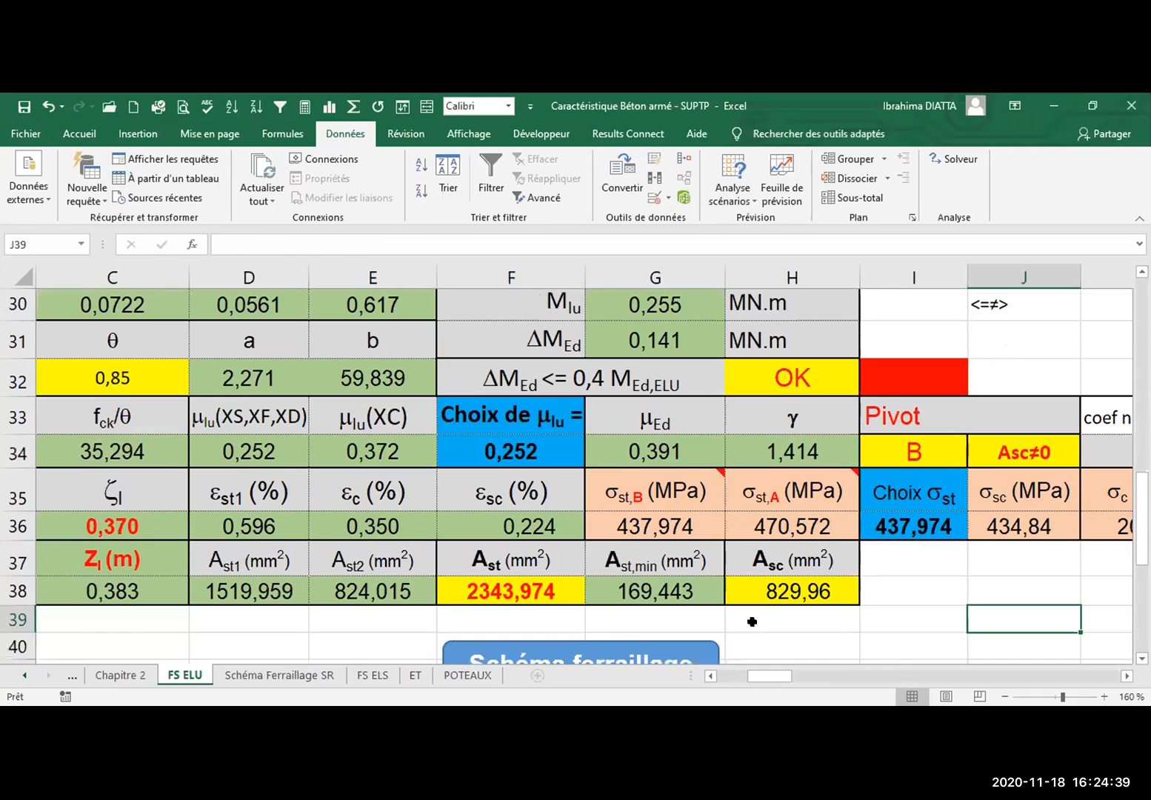
key("Up")
key("Left")
key("Left")
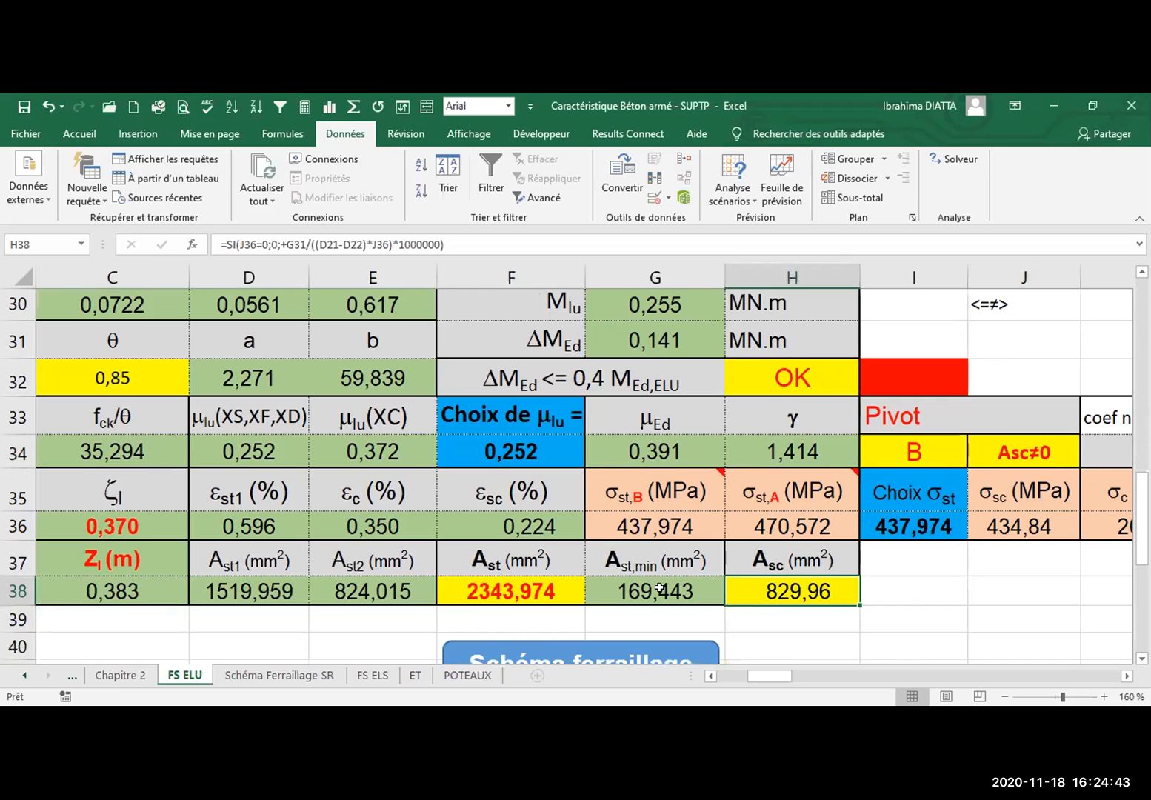
Check the formulas for the tension reinforcement area Ast in F38 and the minimum area Ast,min in G38
key("Left")
key("Left")
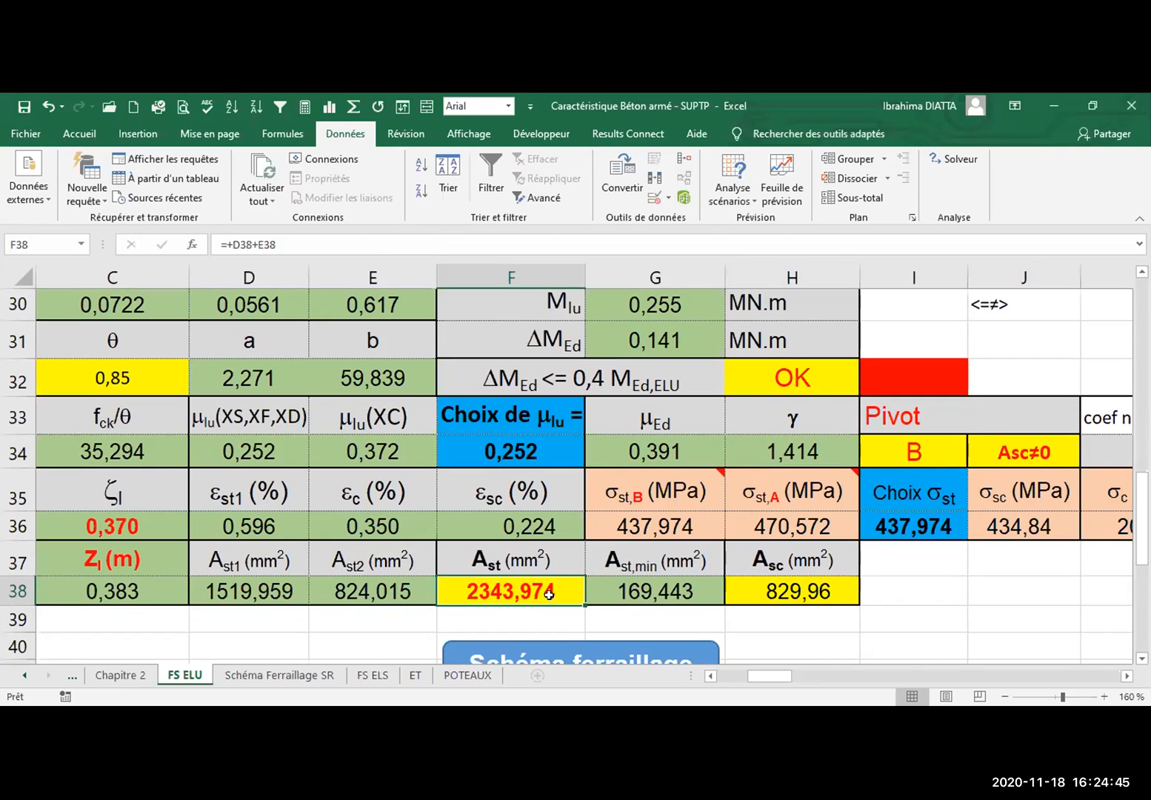
key("Right")
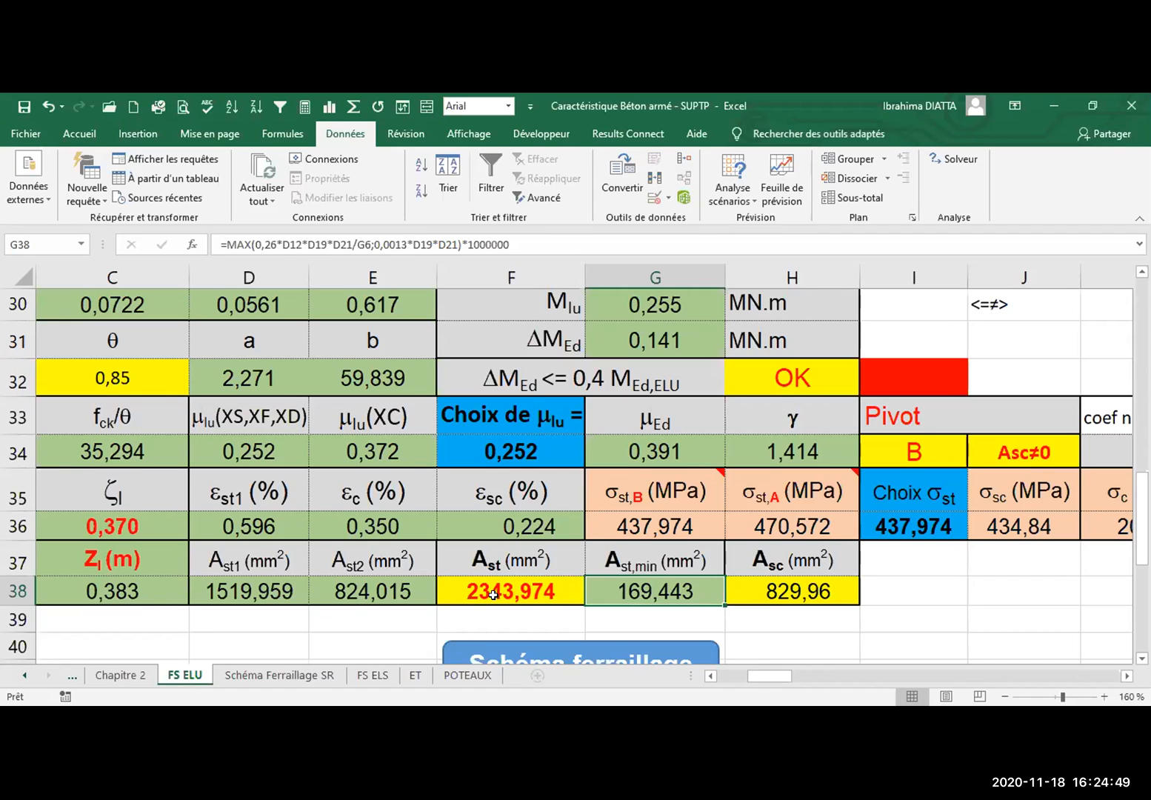
left_click(375, 650)
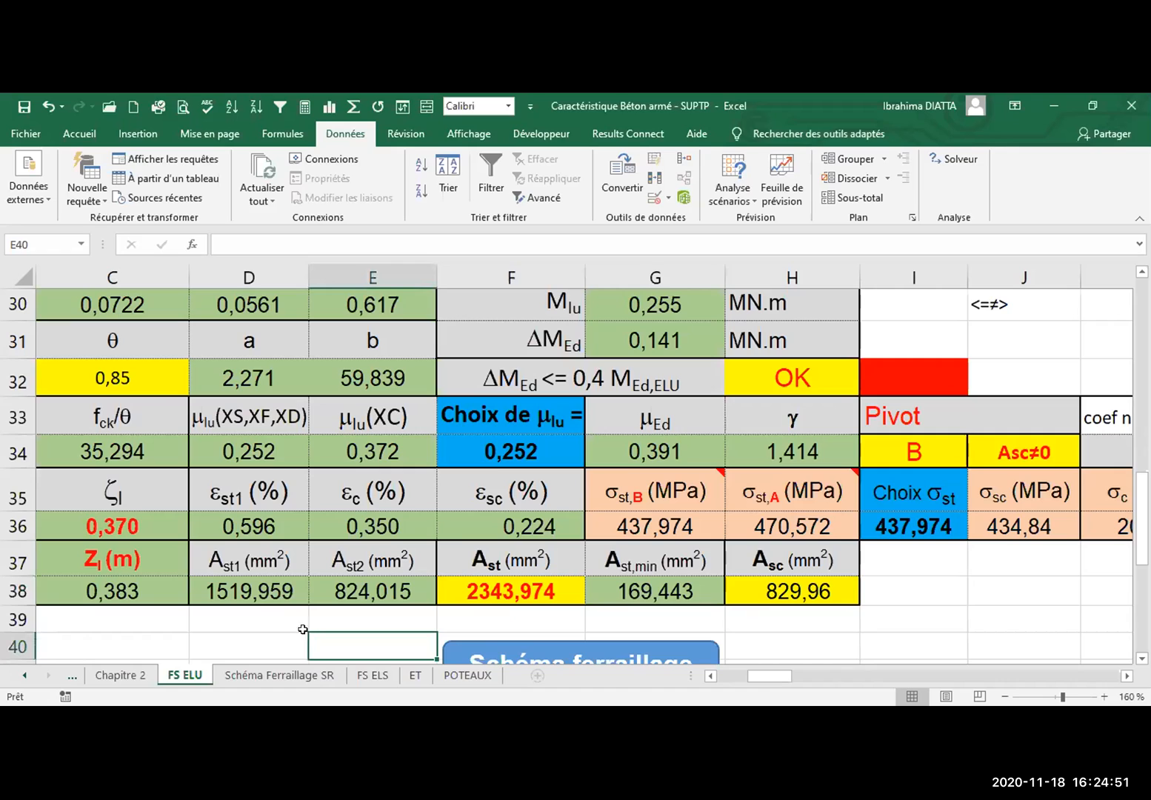
Trace the Ast formula in F38 to its inputs Ast1 in D38 and Ast2 in E38
left_click(479, 594)
left_click_drag(254, 593, 363, 577)
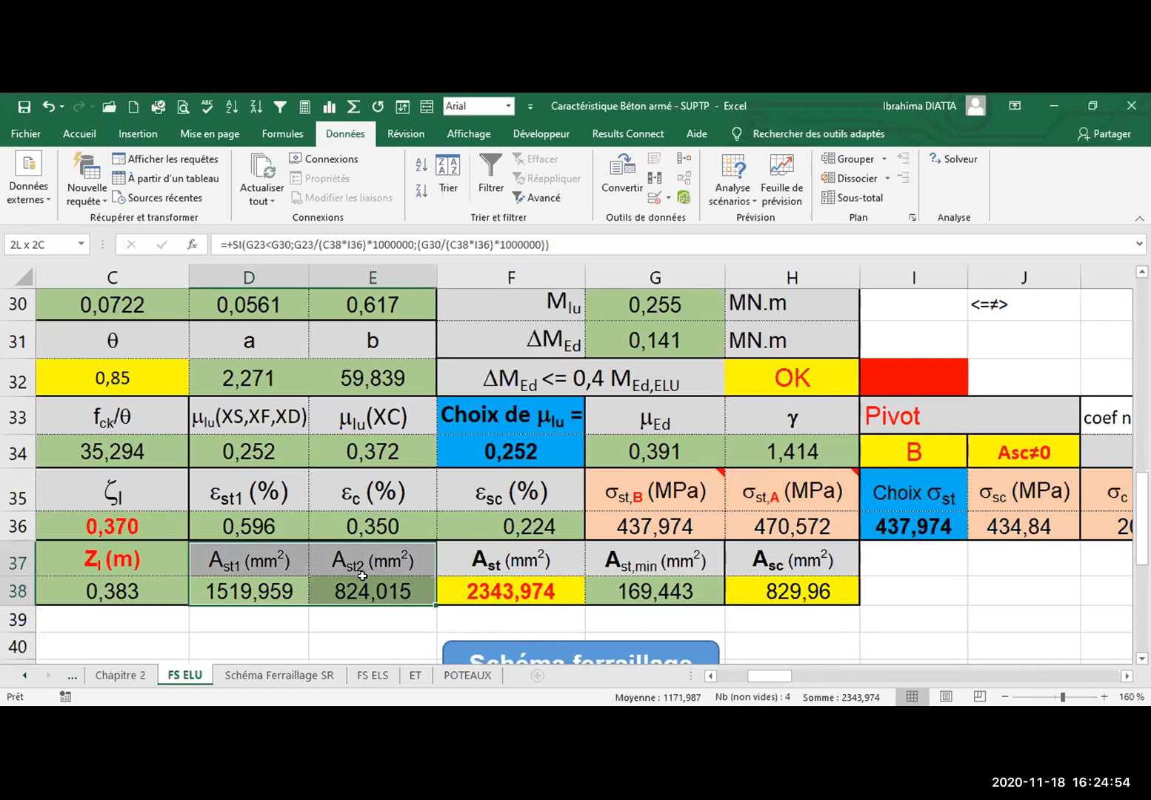
double_click(494, 585)
key("Return")
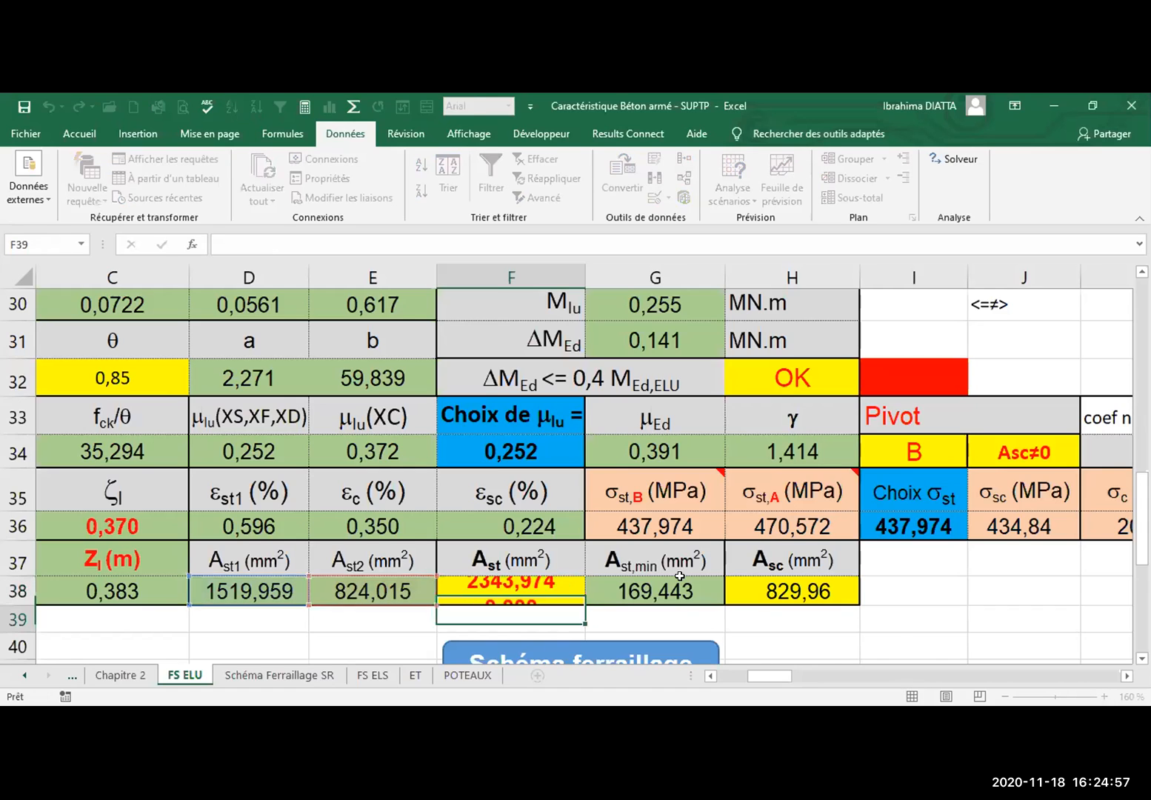
left_click(911, 642)
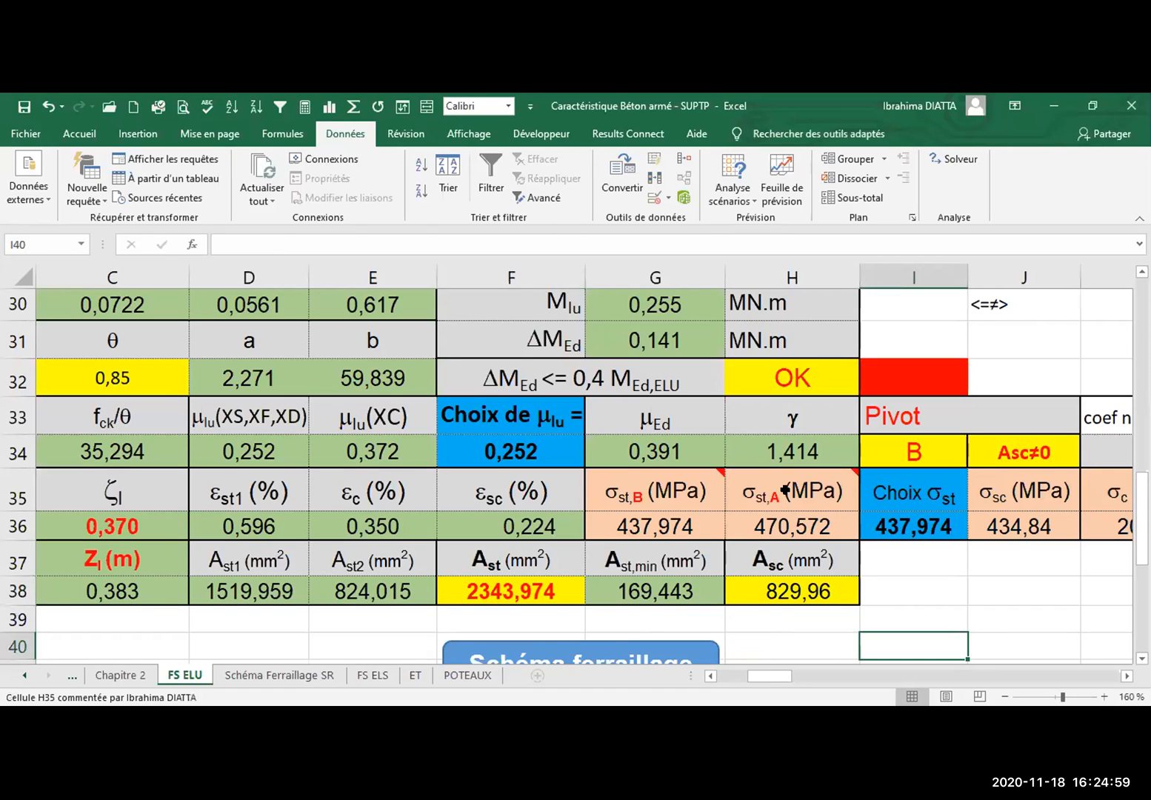
Save the workbook after viewing the area around the Schéma ferraillage shape and the bar-area table
scroll(895, 368, "down", 2)
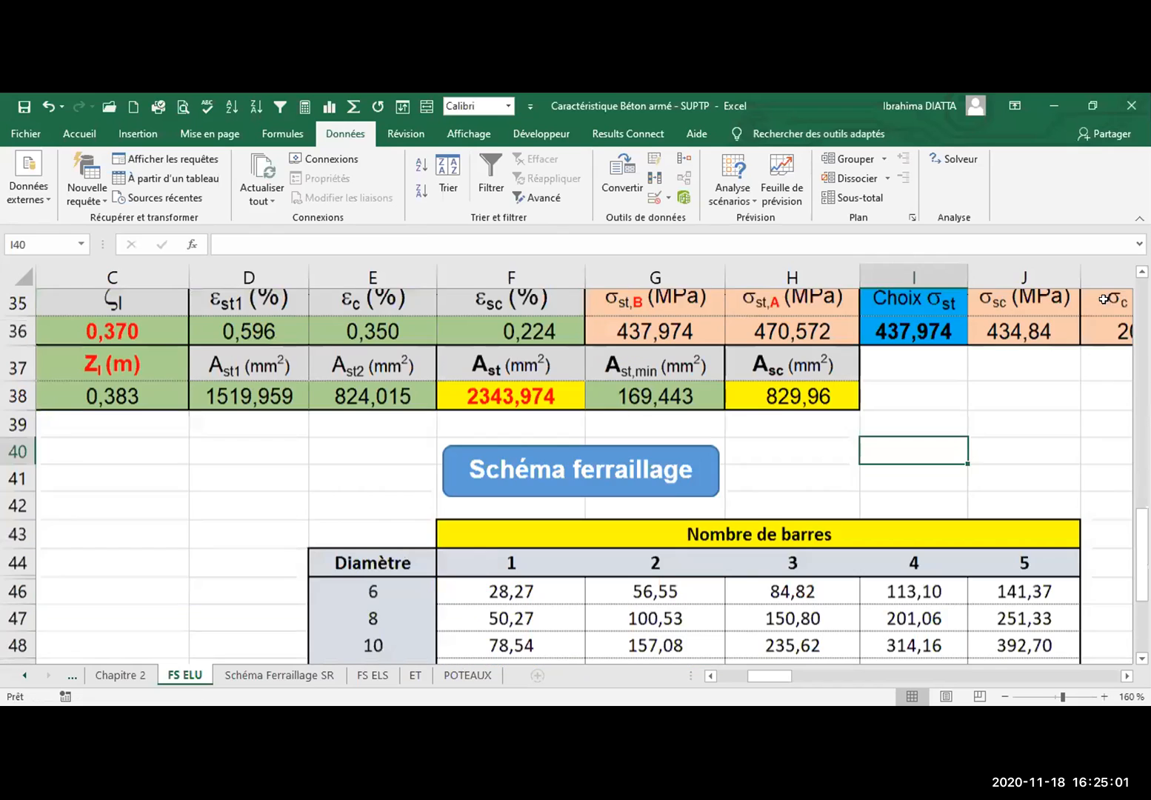
scroll(1056, 303, "down", 1)
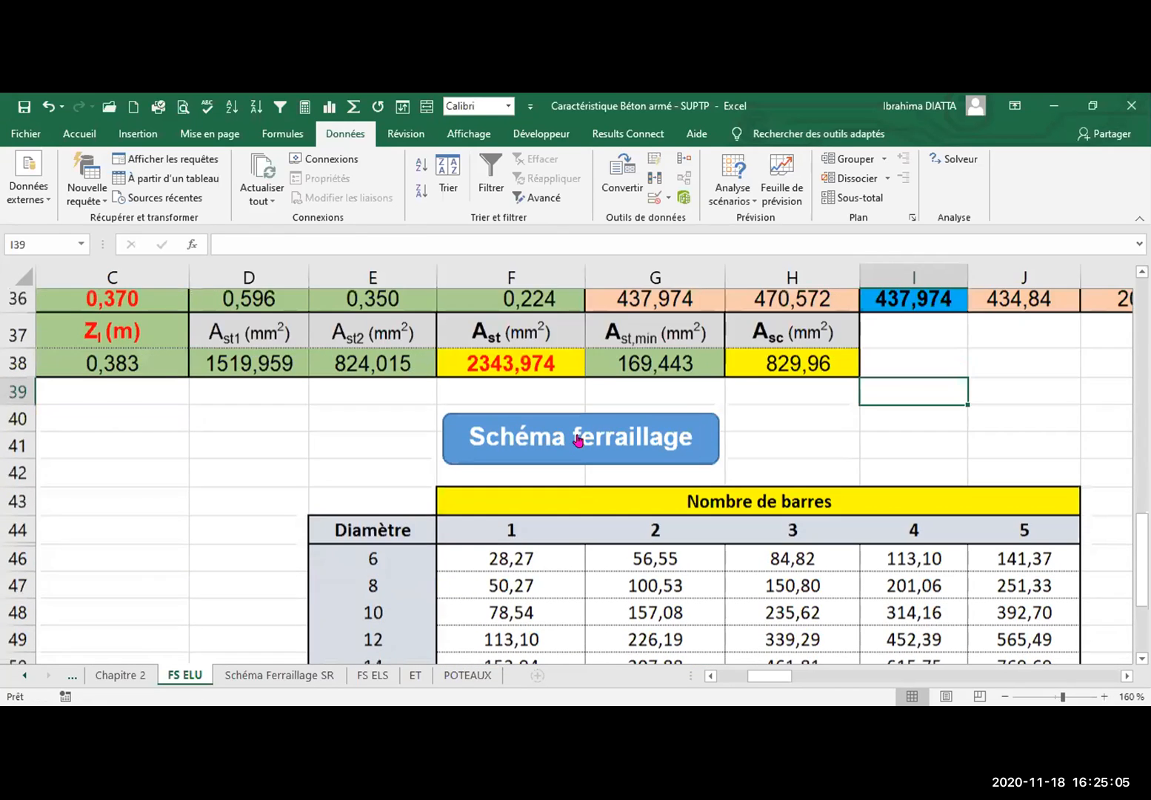
scroll(567, 437, "up", 1)
key("Up")
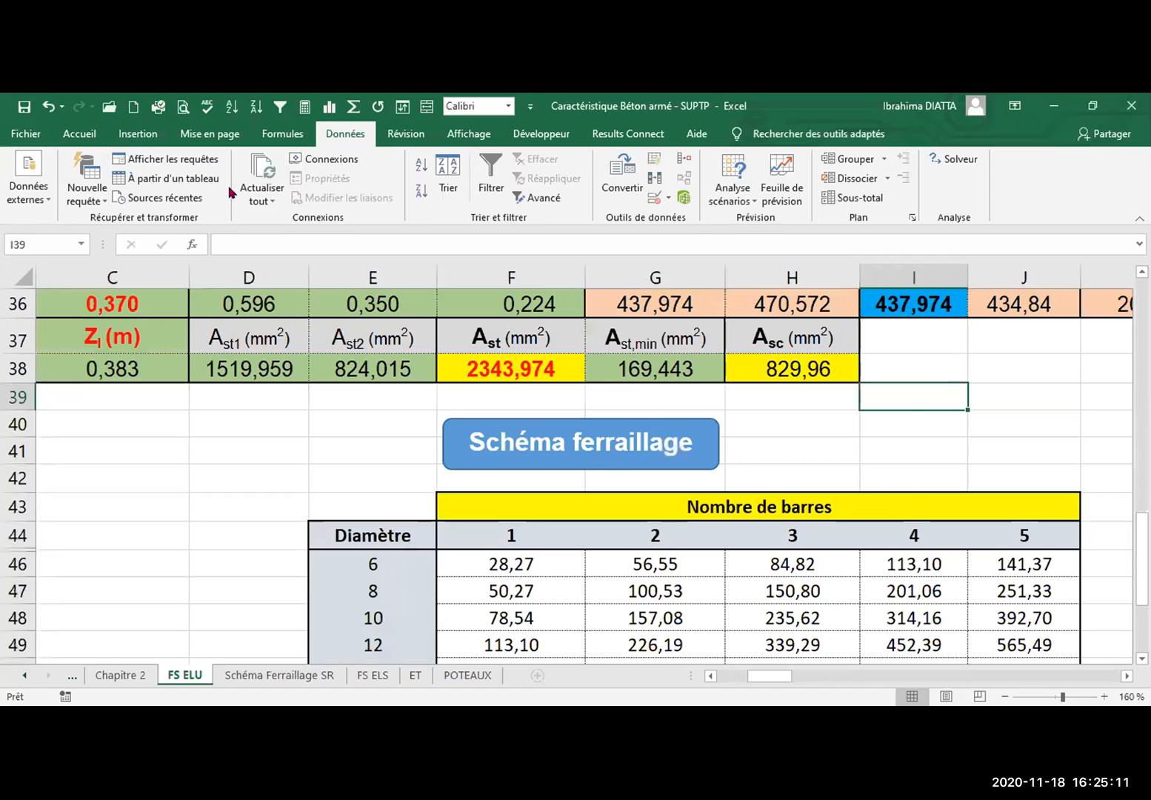
left_click(21, 109)
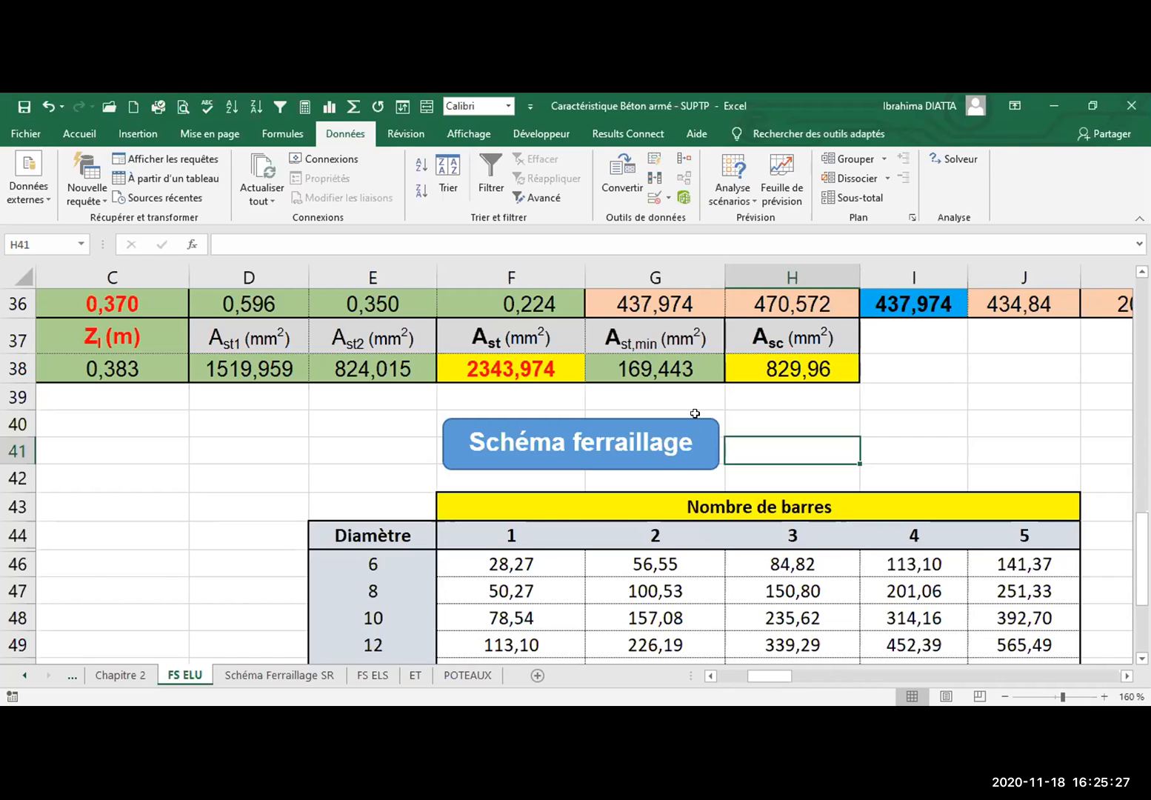
Follow the Schéma ferraillage link, examine the section's reinforcement layout on the Schéma Ferraillage SR sheet, and return to FS ELU
left_click(577, 465)
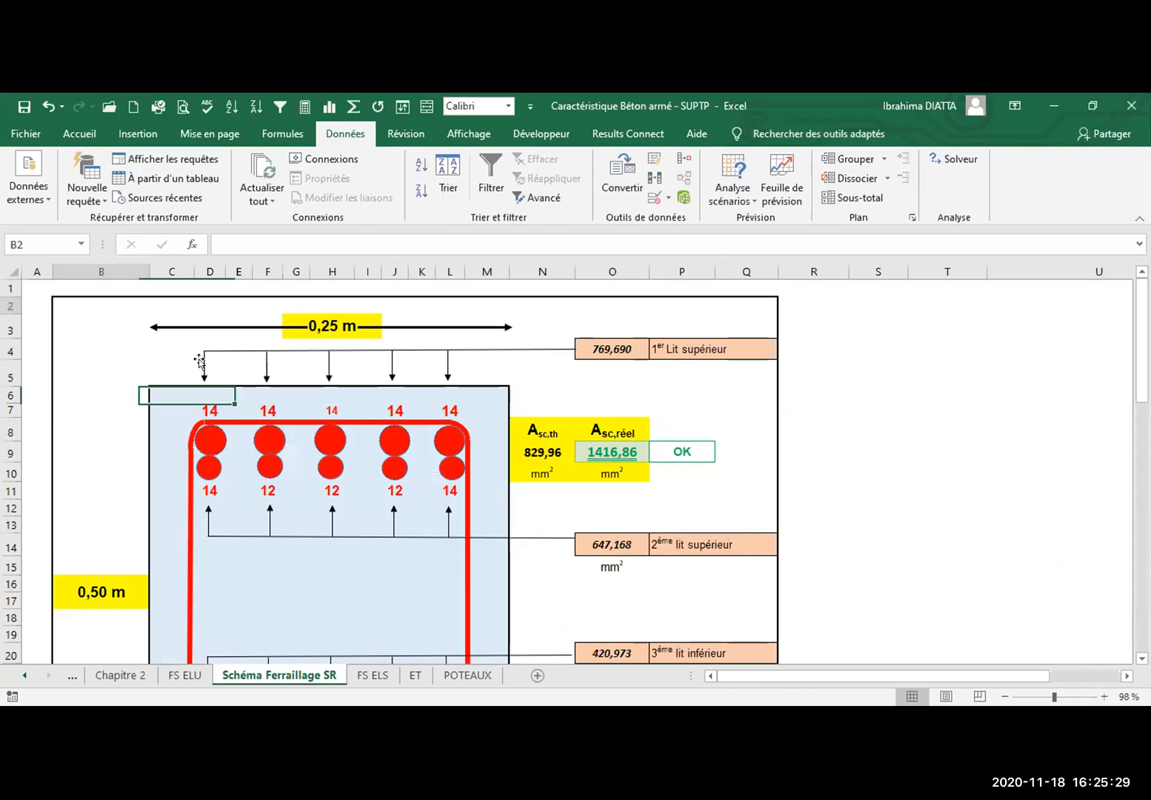
scroll(496, 504, "down", 3)
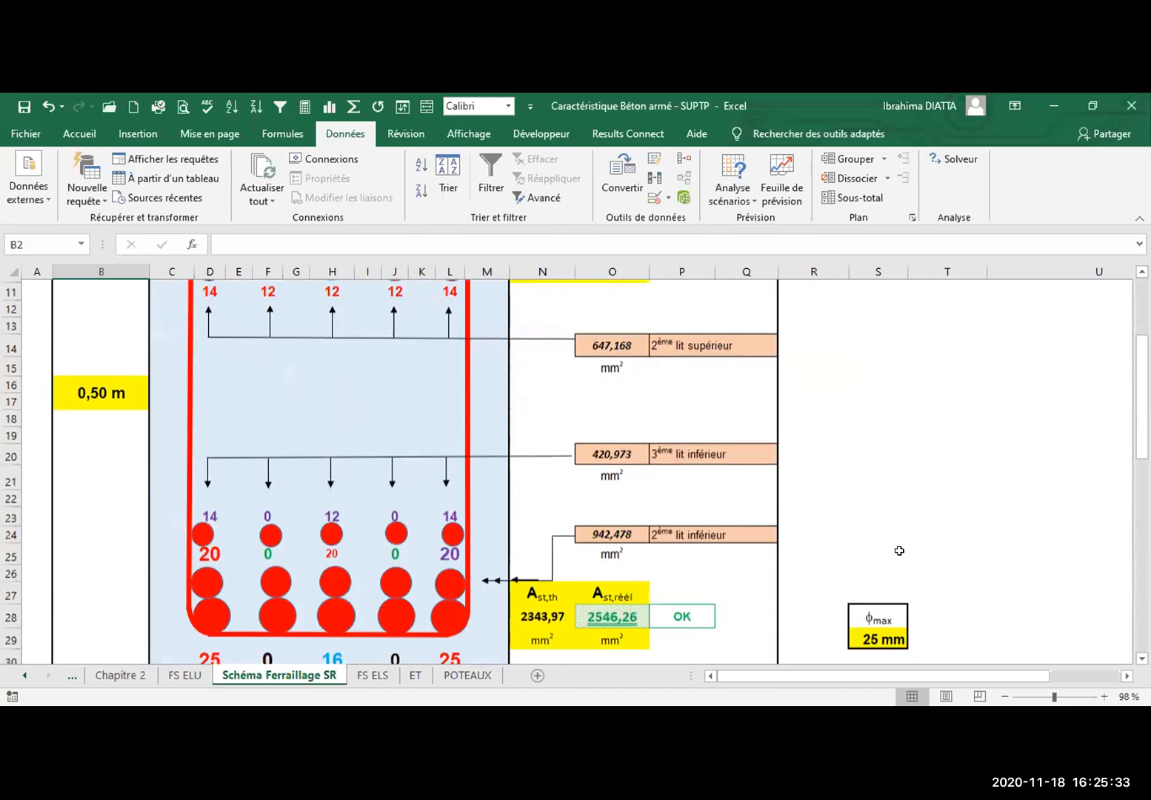
scroll(542, 485, "down", 5)
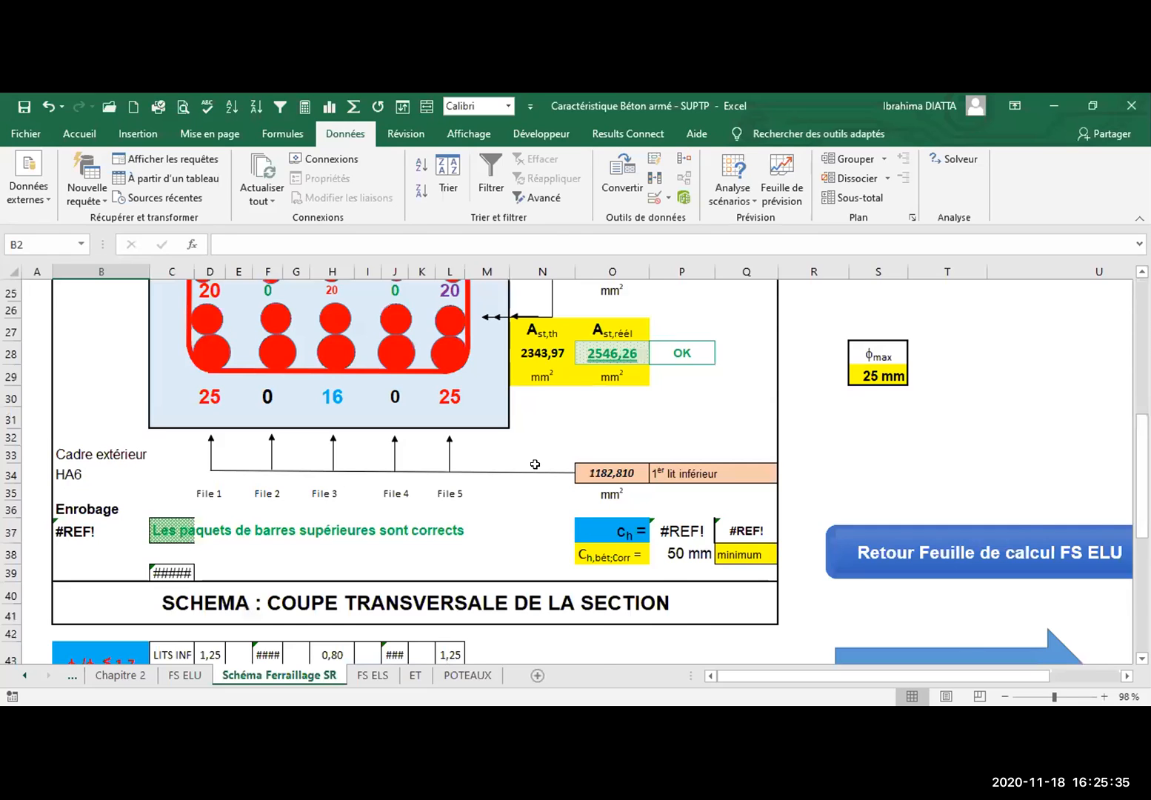
key("ctrl+Page_Up")
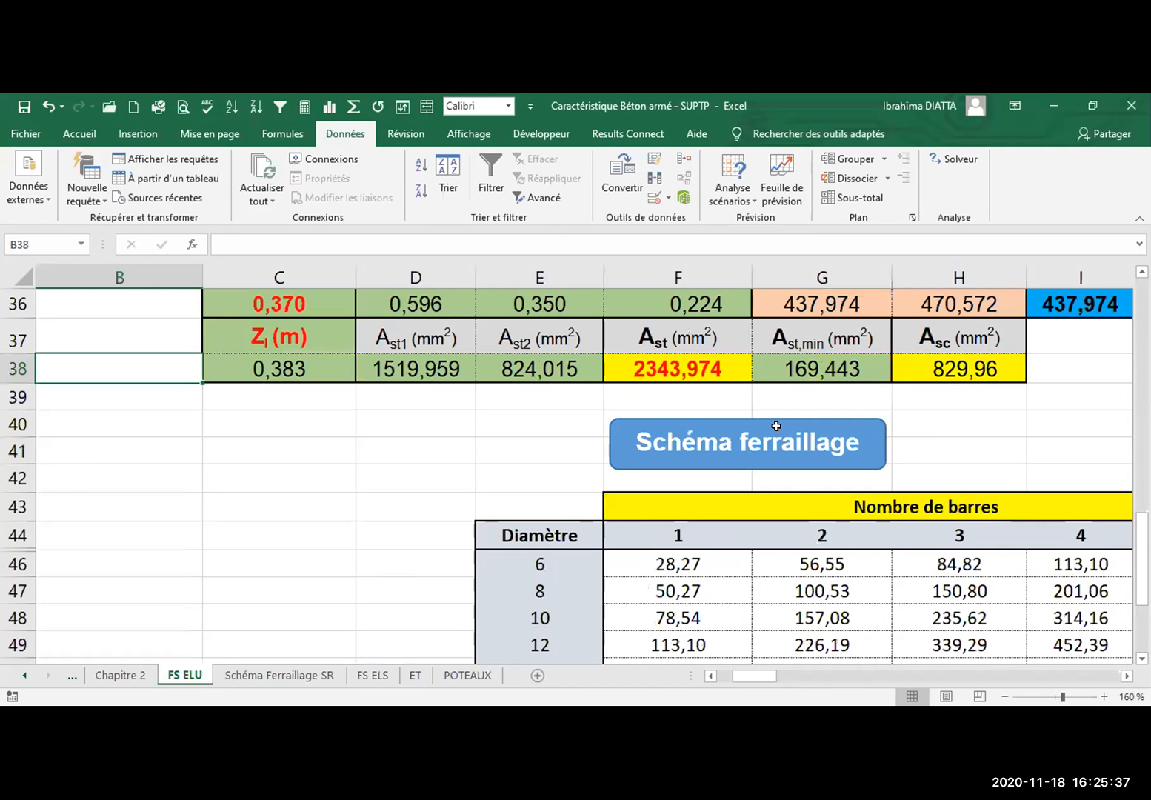
Fill cell H41, beside the Schéma ferraillage shape, with red
scroll(933, 438, "down", 1)
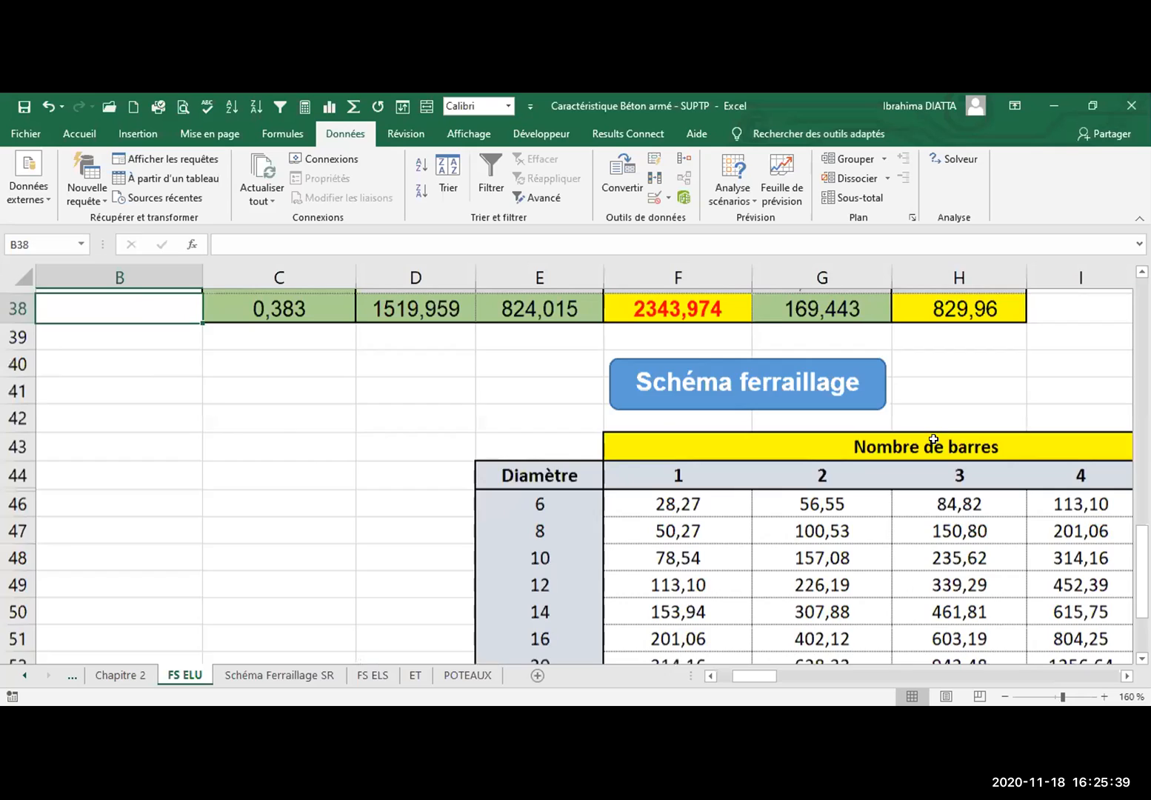
scroll(934, 439, "up", 1)
left_click(934, 438)
scroll(656, 514, "right", 1)
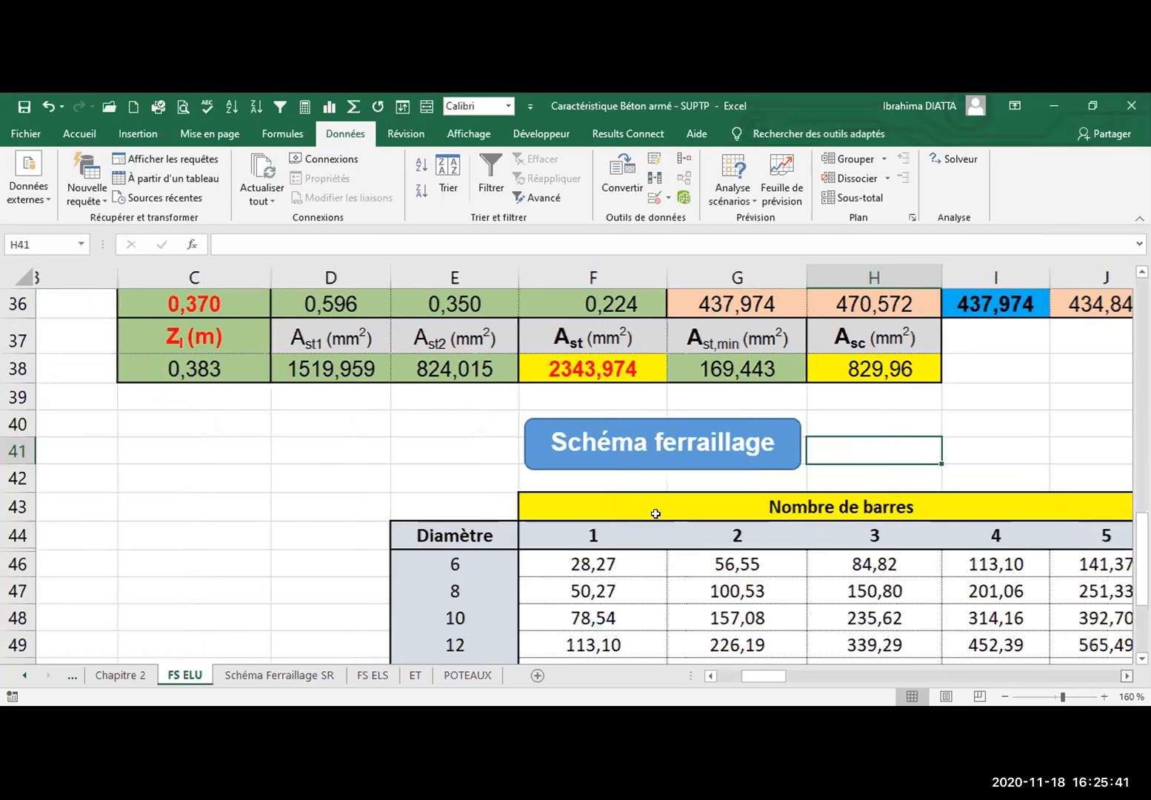
scroll(656, 514, "right", 1)
scroll(522, 448, "right", 4)
left_click(78, 134)
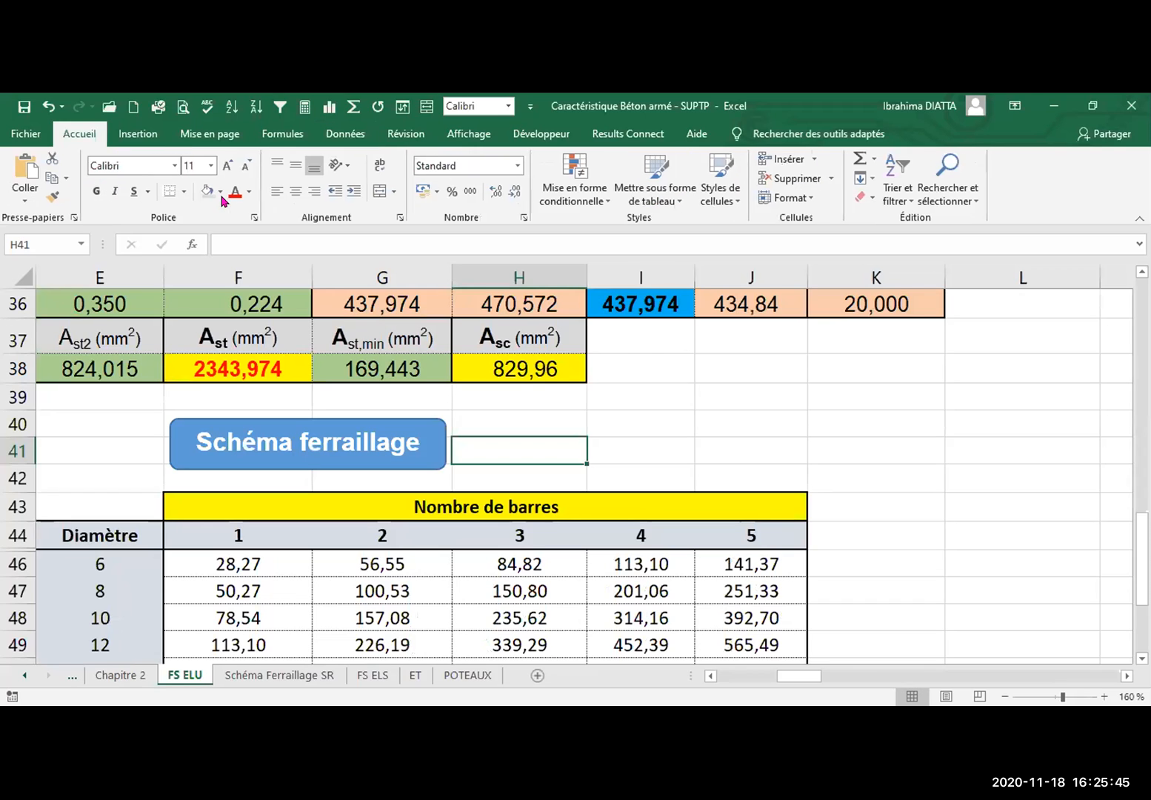
left_click(221, 322)
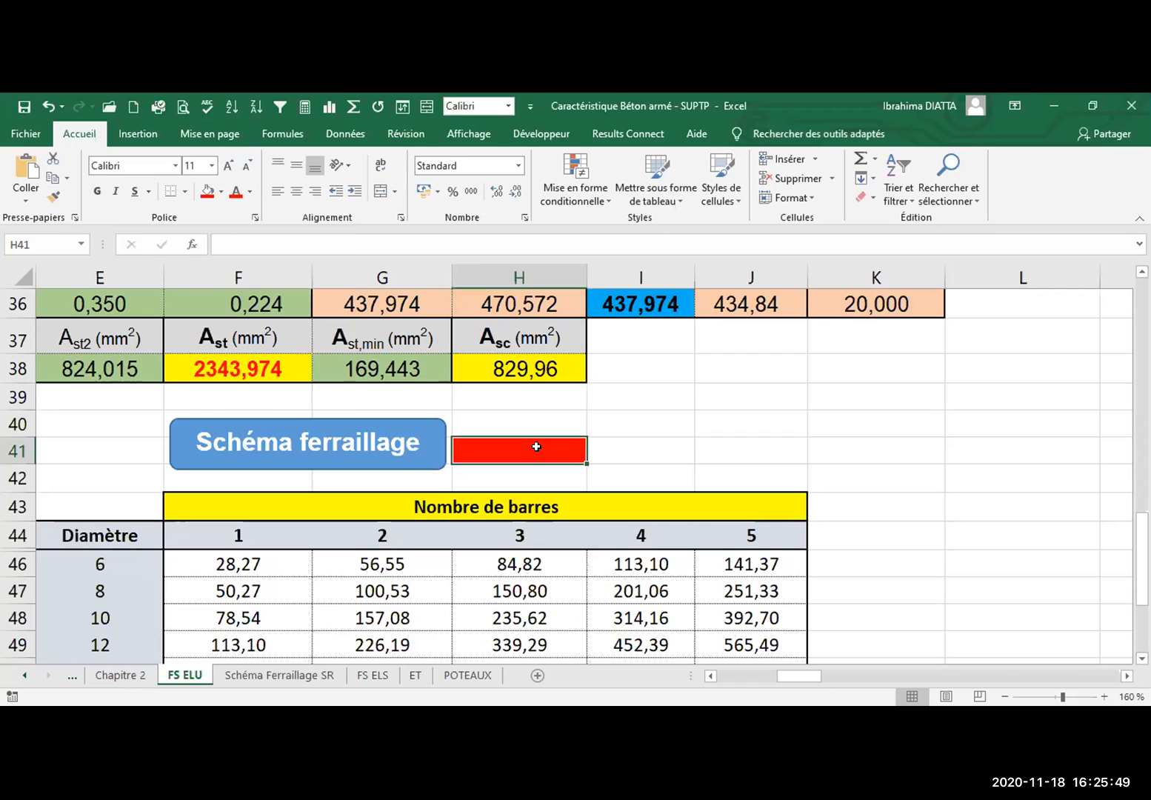
Enter the text Ferr in the red cell H41
double_click(536, 445)
type("fERR")
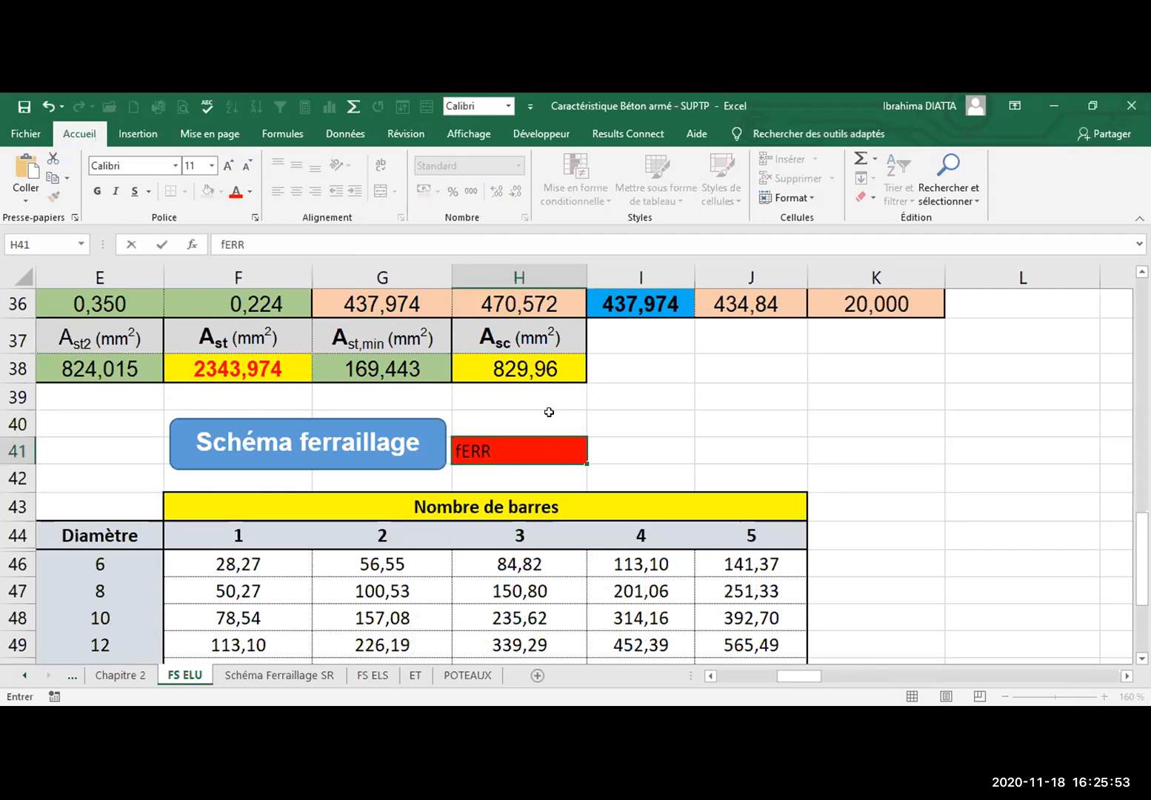
key("ctrl+Return")
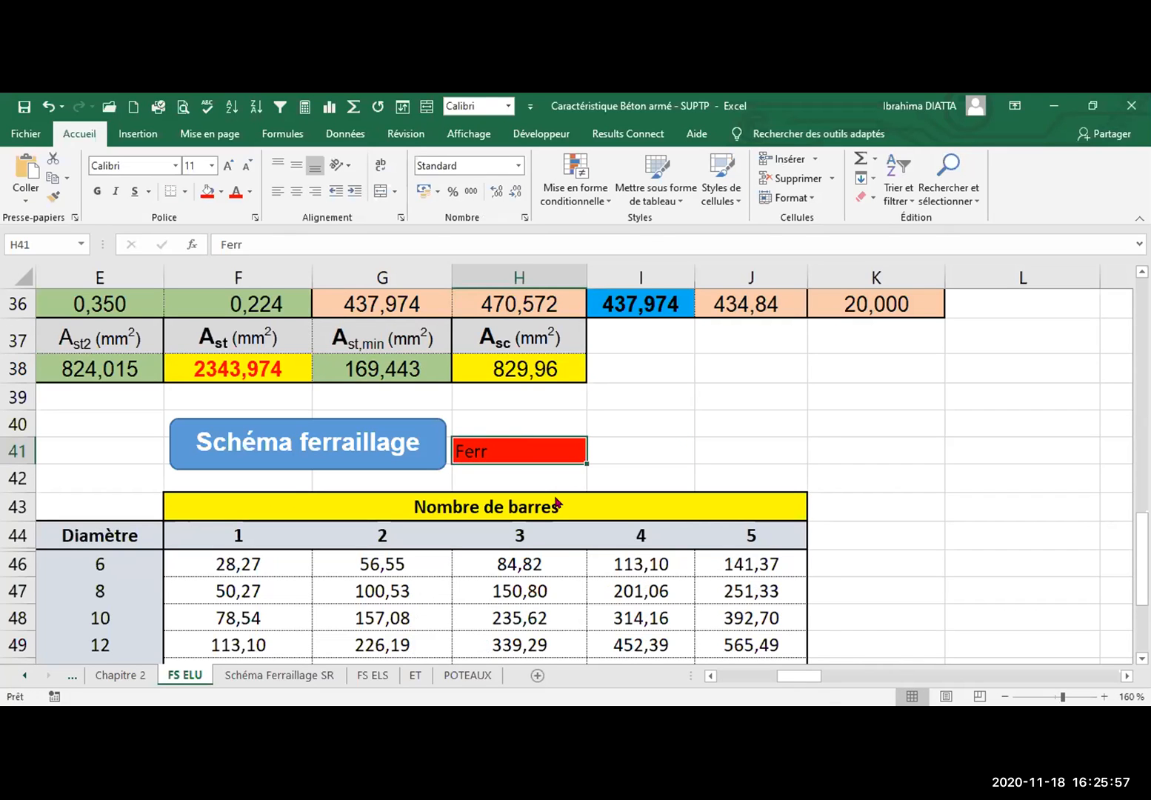
right_click(520, 450)
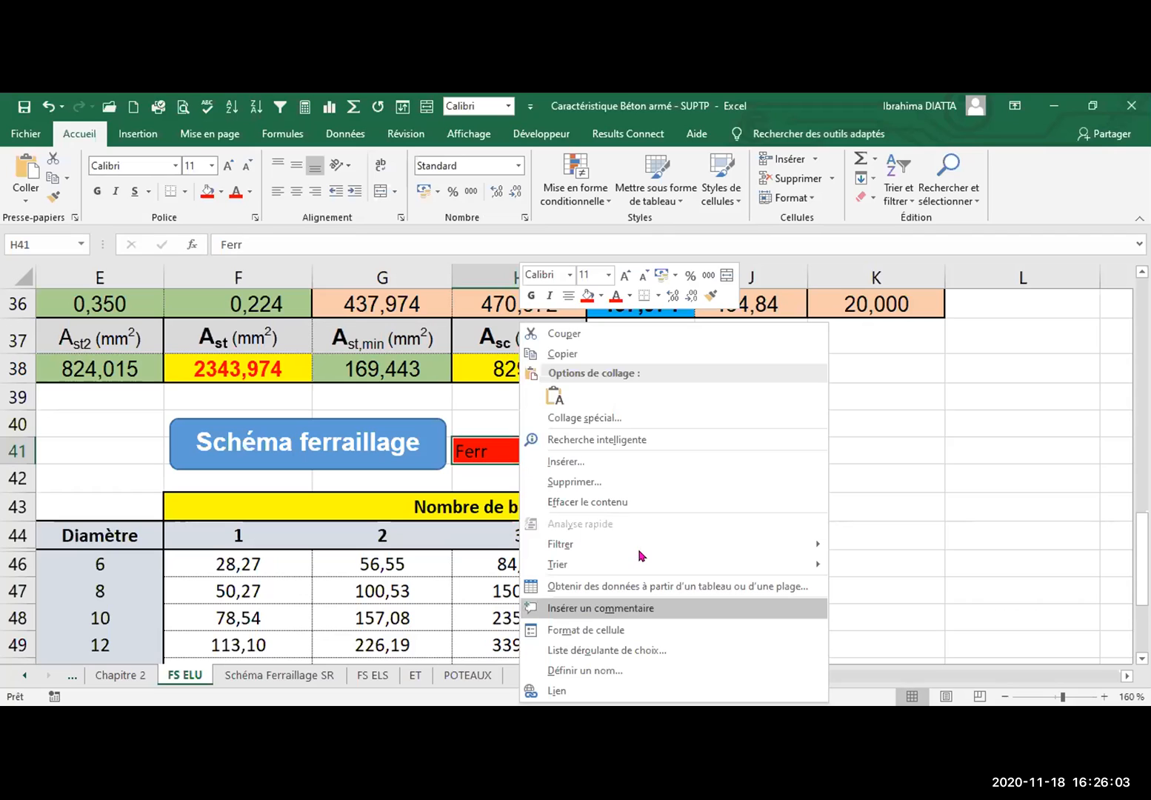
left_click(914, 468)
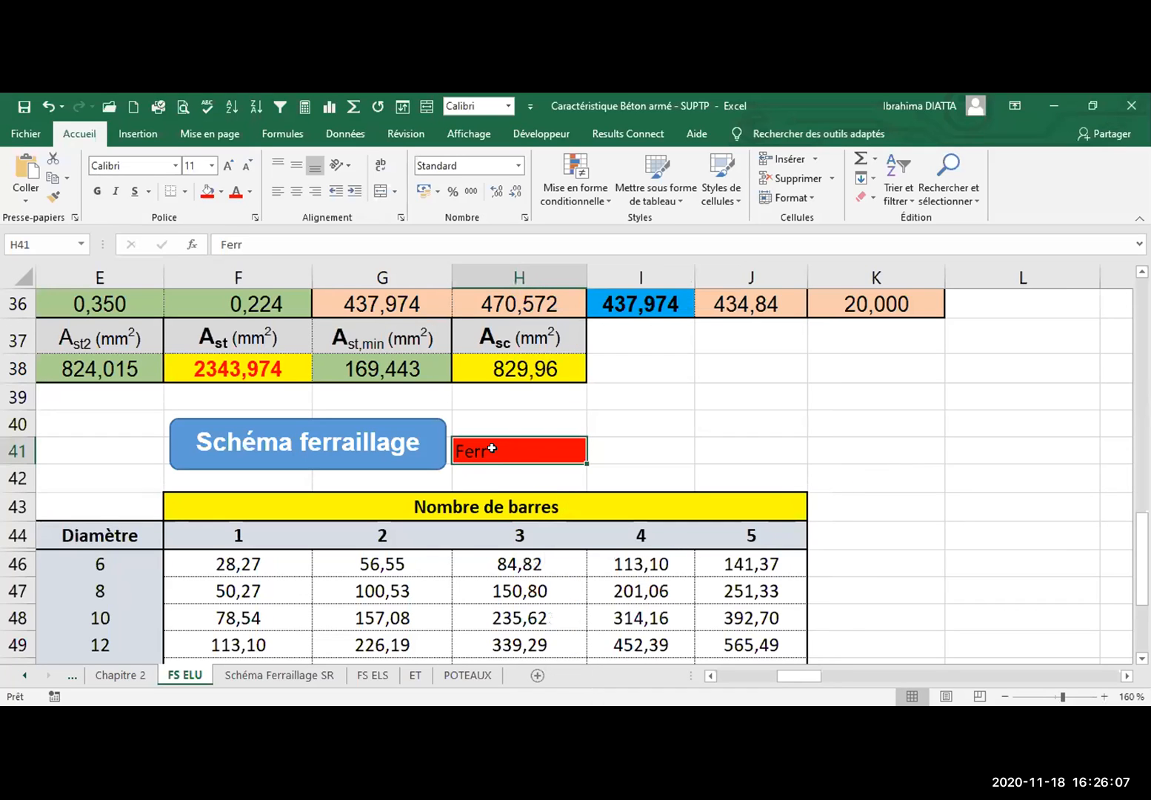
right_click(491, 448)
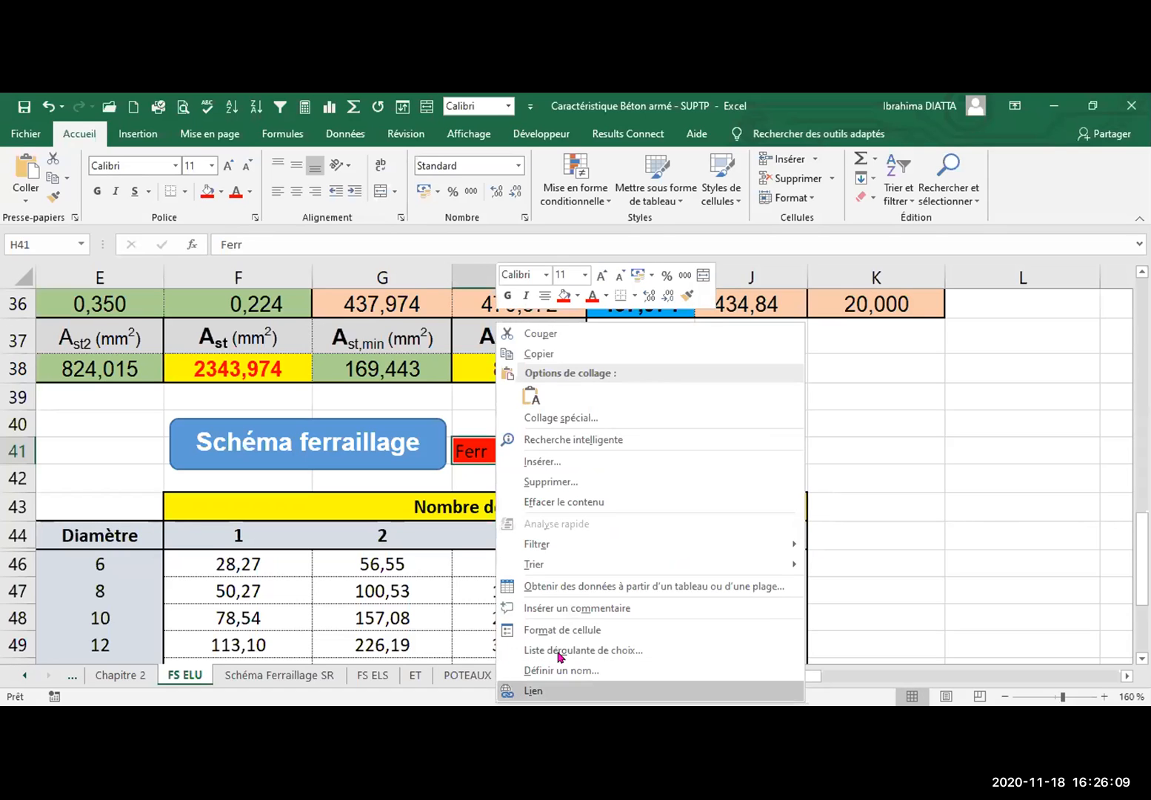
left_click(533, 692)
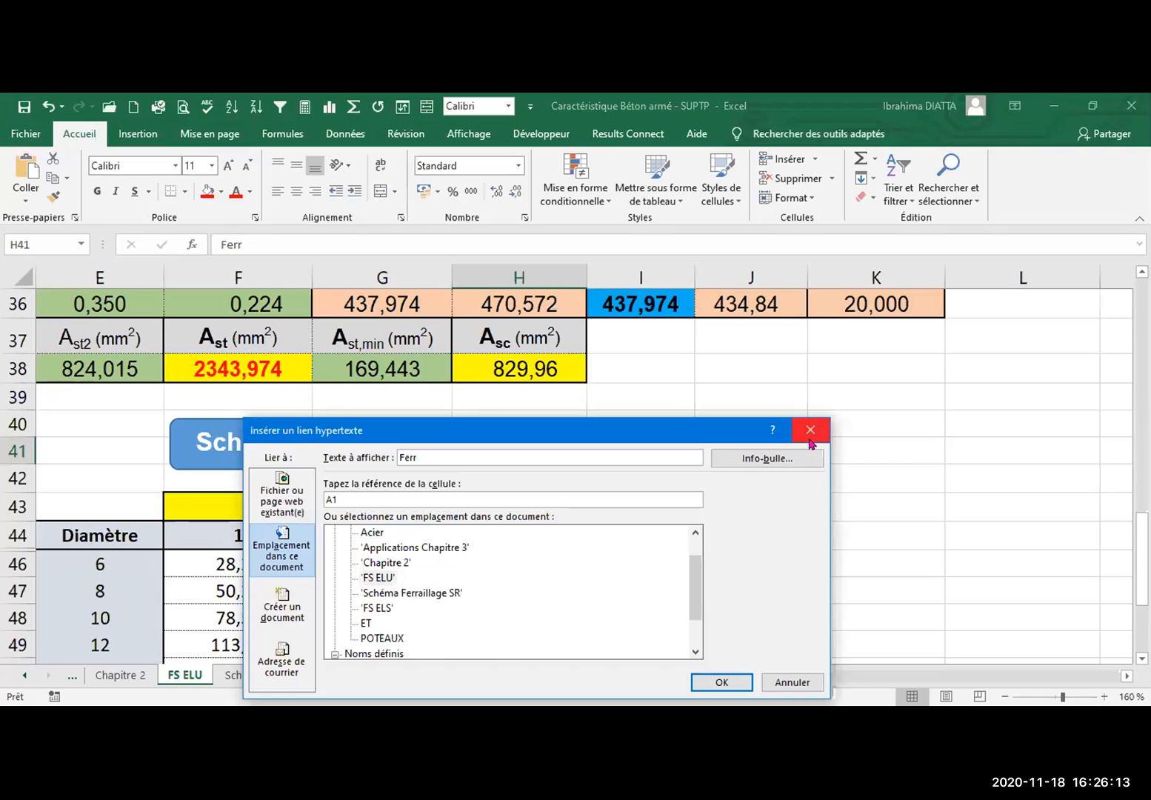
key("Escape")
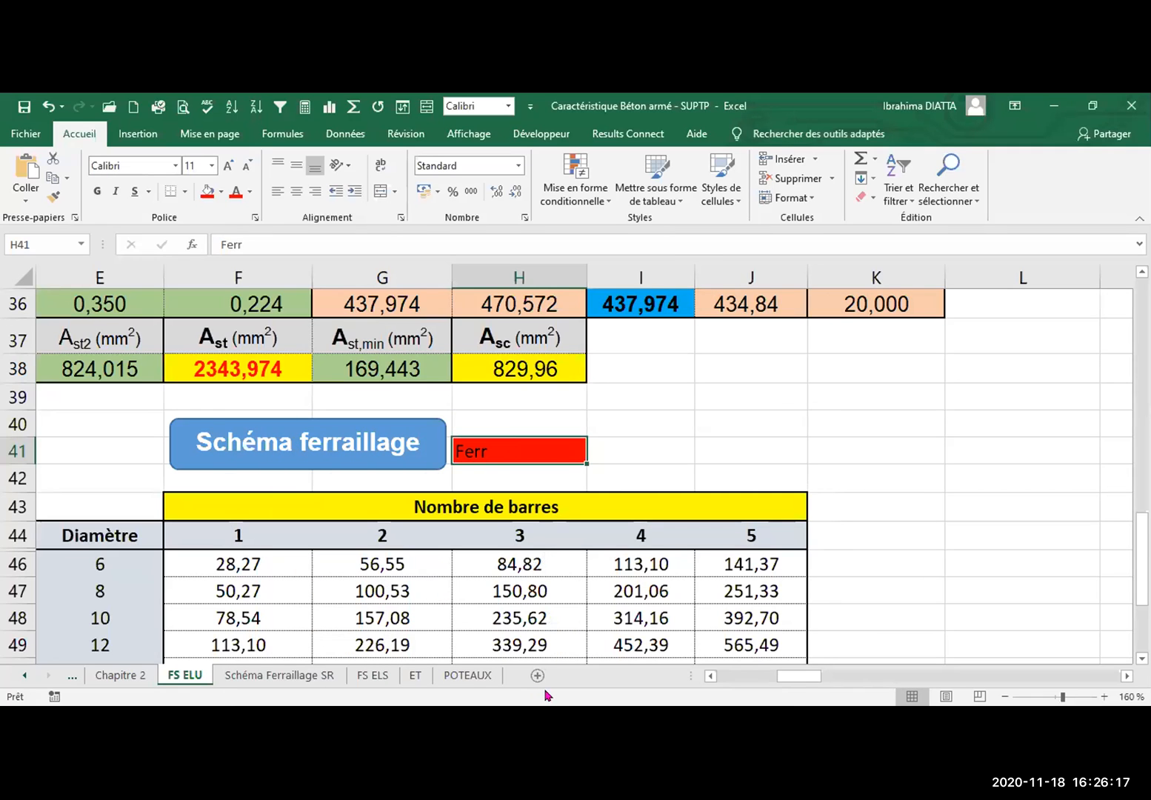
right_click(512, 451)
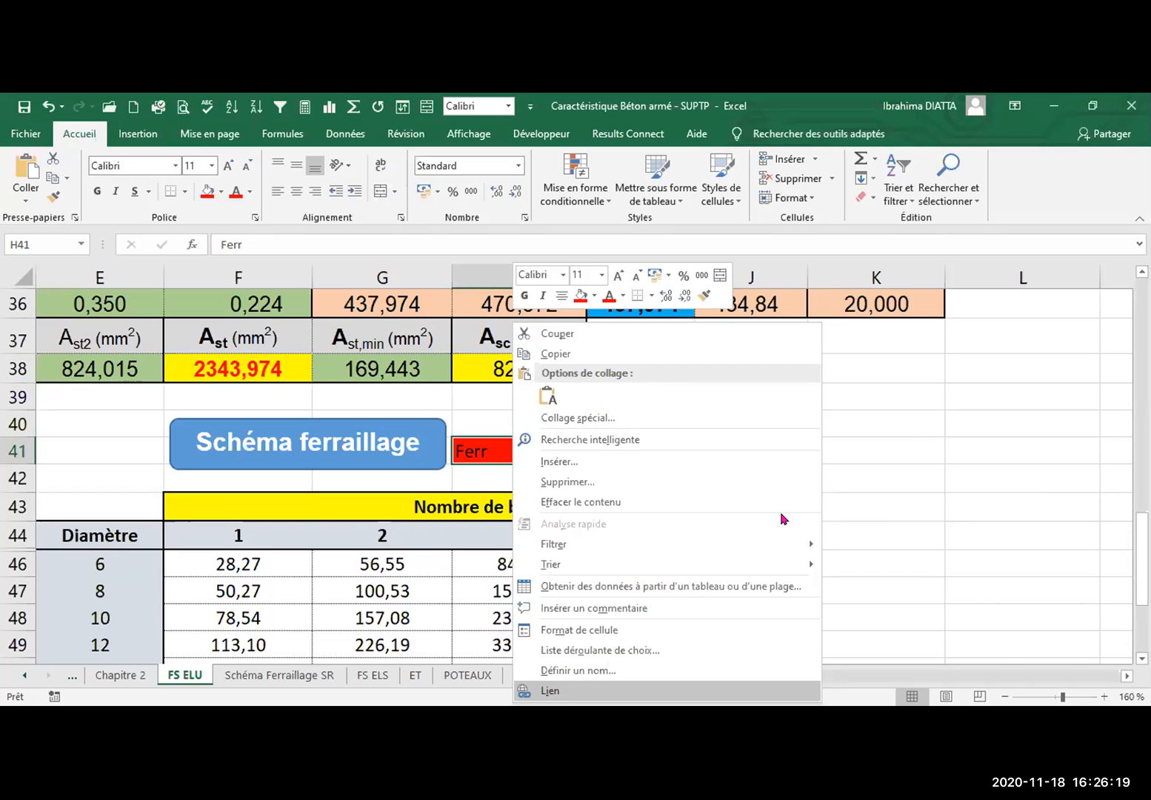
Draw a rectangle shape about 3.46 cm wide and 0.7 cm high above the bar-area table, across columns I to K
left_click(153, 139)
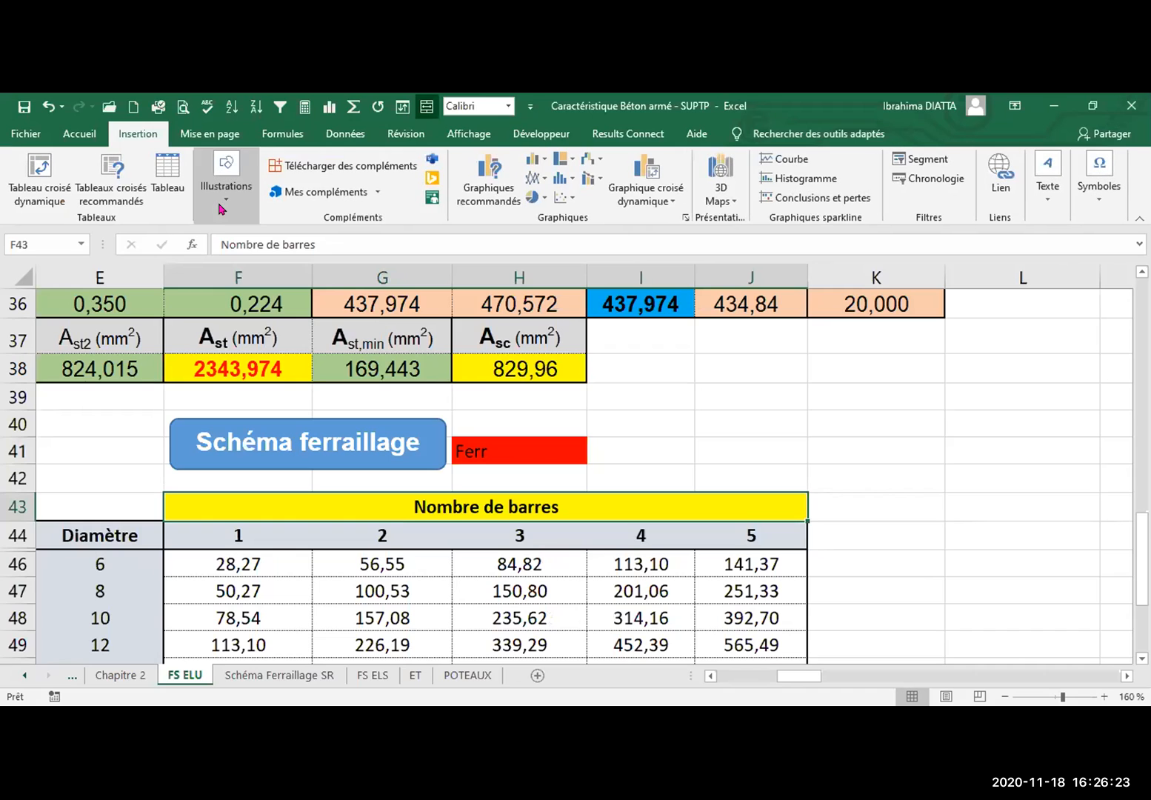
left_click(260, 271)
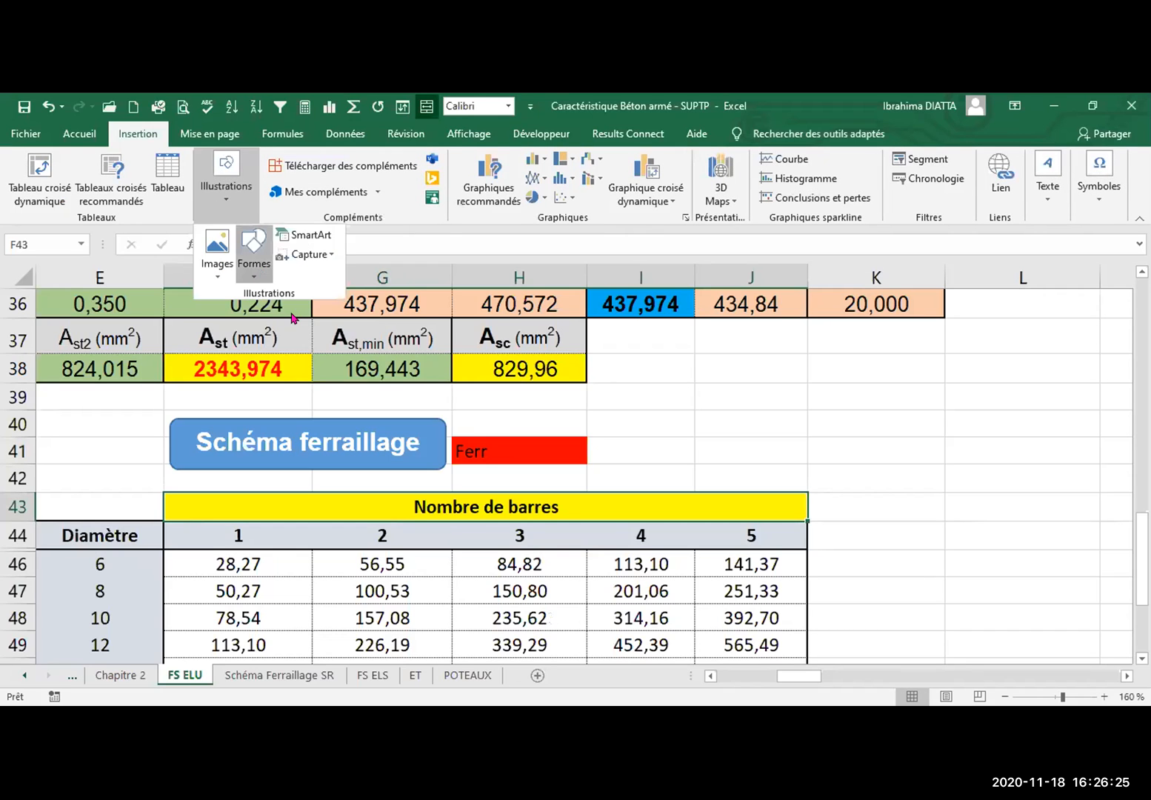
left_click(292, 314)
mouse_move(637, 395)
left_mouse_down()
mouse_move(795, 419)
mouse_move(813, 432)
mouse_move(761, 426)
left_mouse_up()
right_click(761, 426)
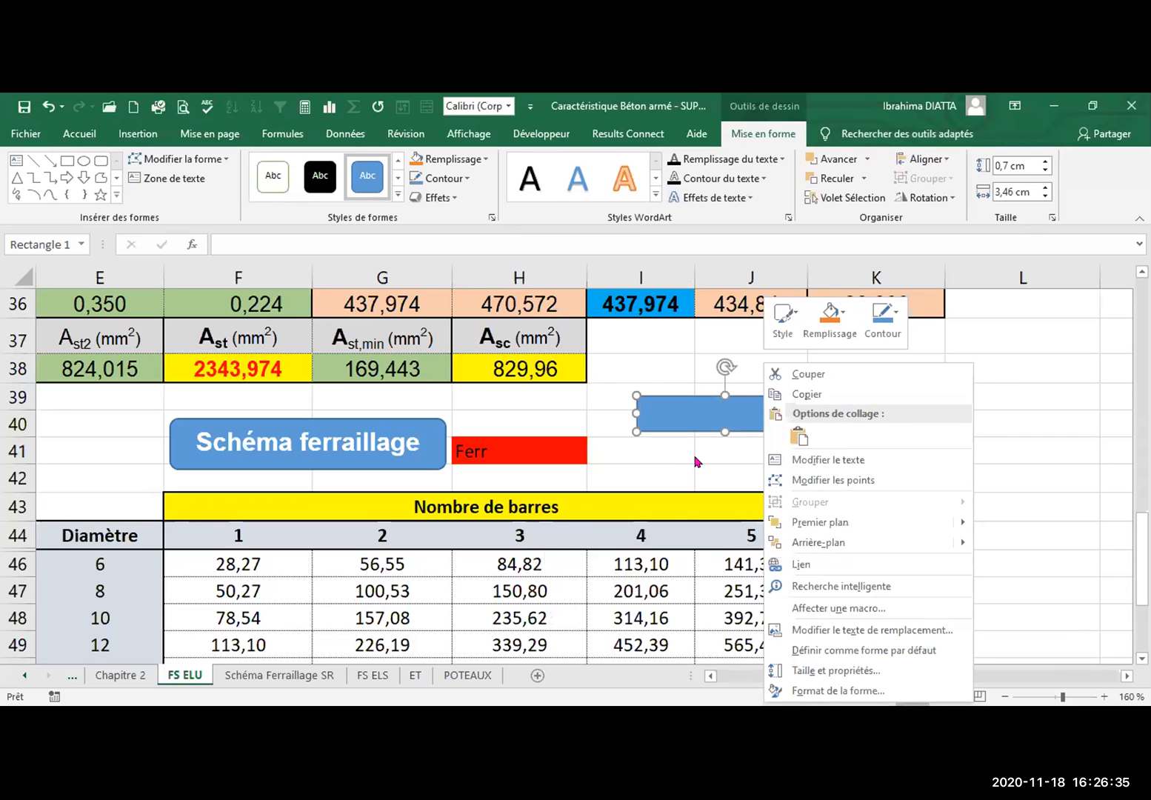
left_click(696, 428)
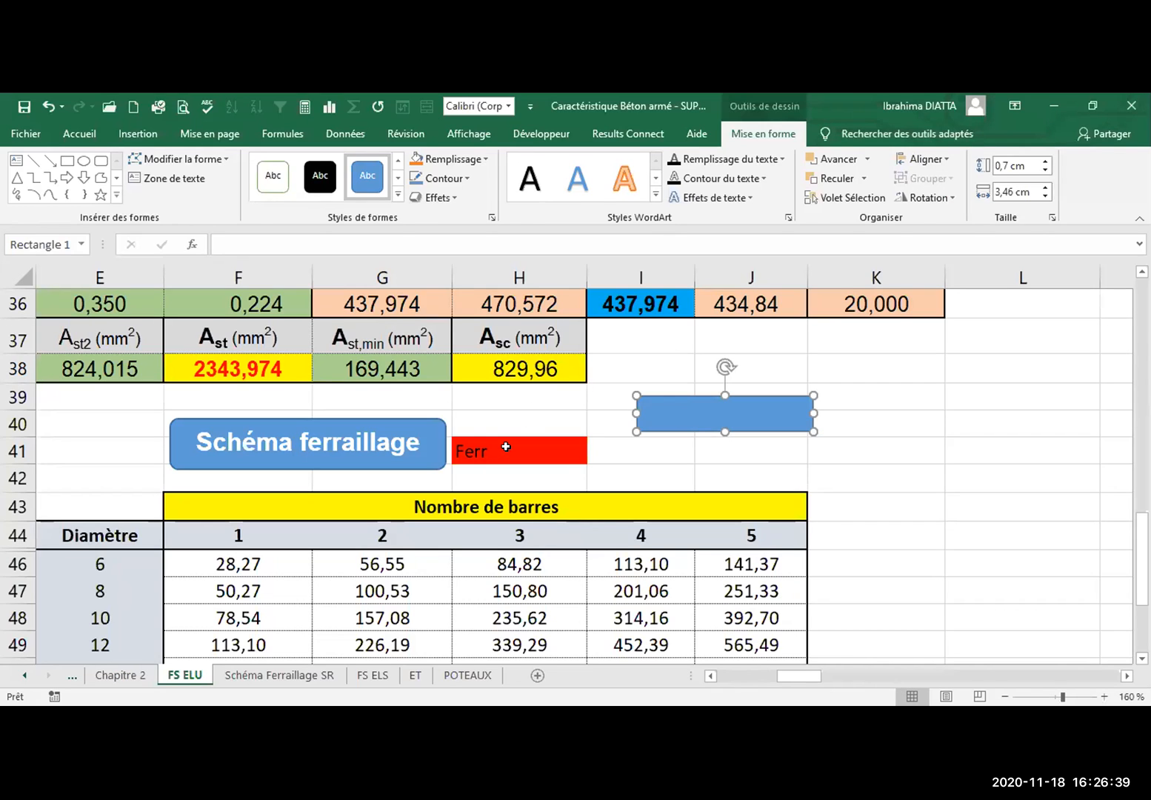
Link cell H41 to cell A1 of the Schéma Ferraillage SR sheet and test the link, returning to FS ELU
left_click(506, 446)
right_click(506, 446)
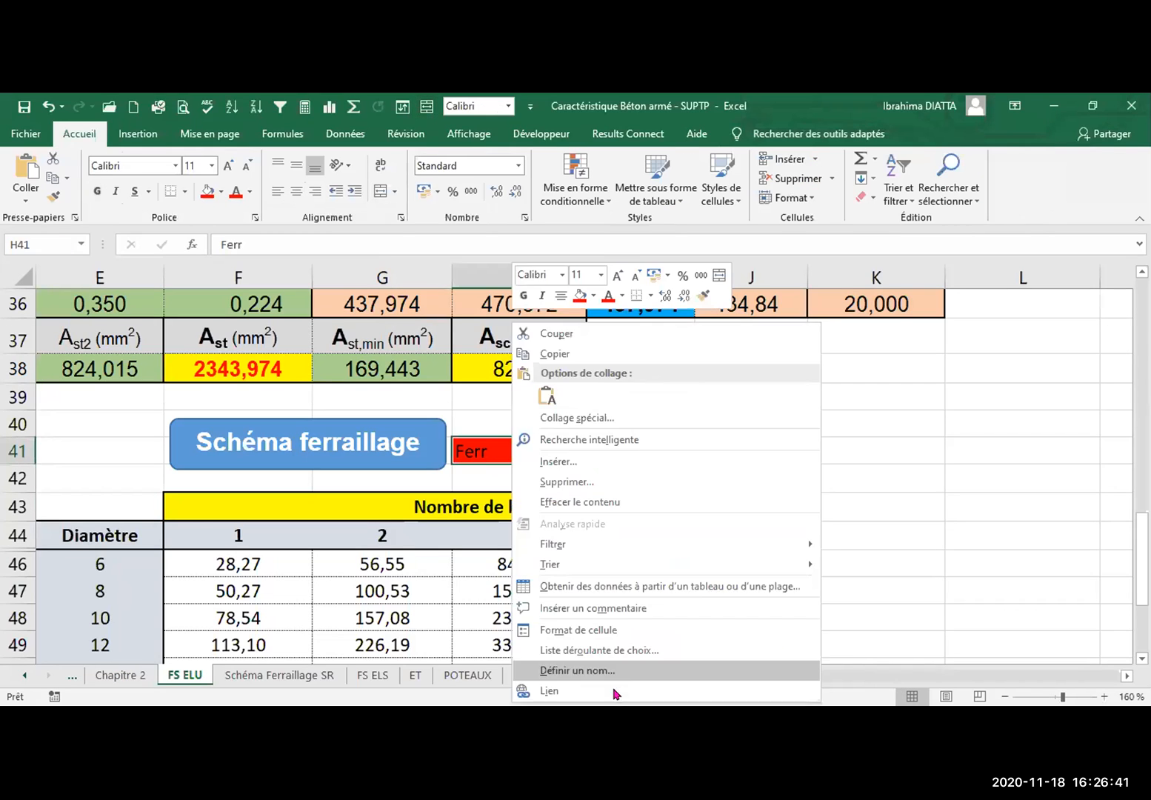
key("Return")
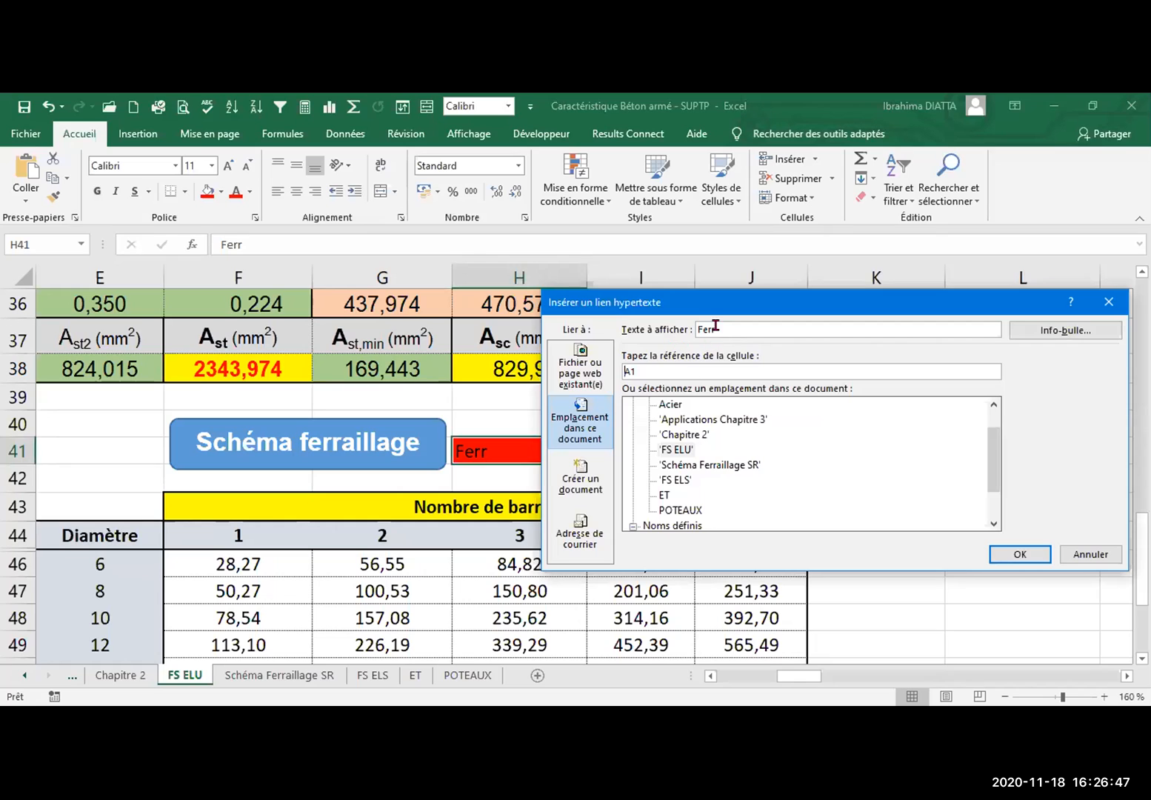
left_click(584, 384)
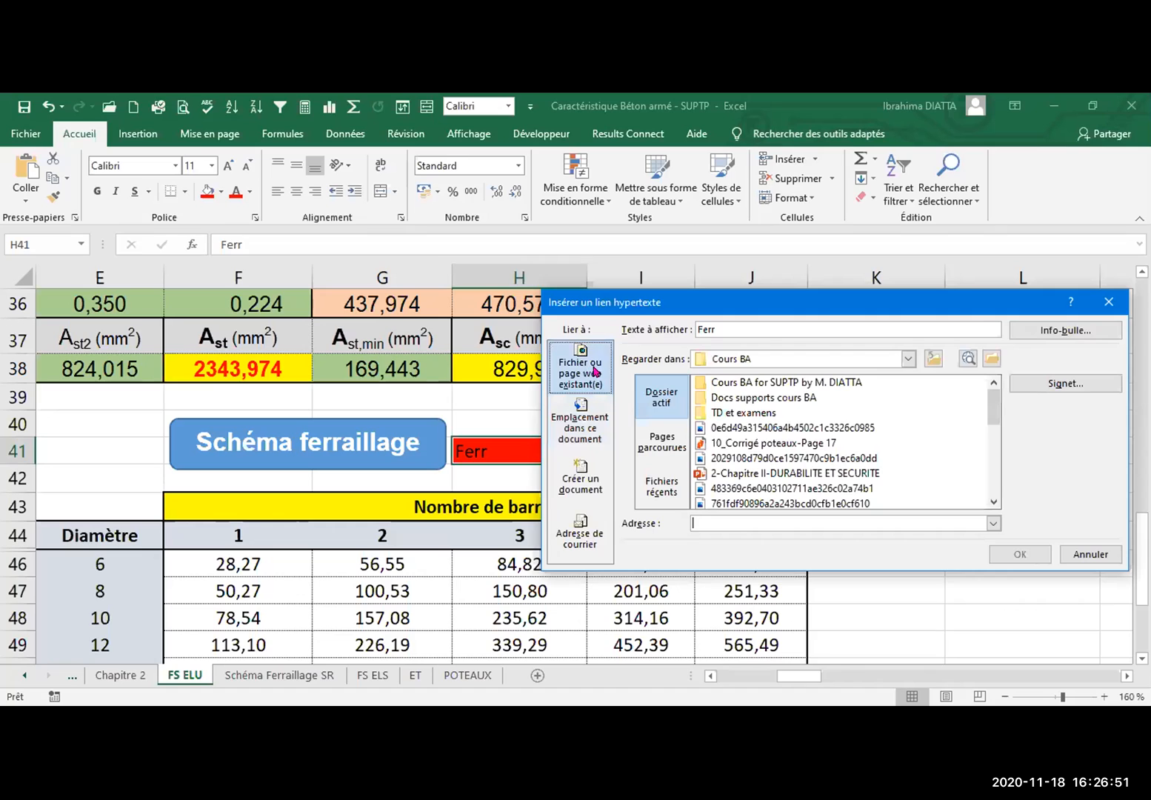
left_click(595, 416)
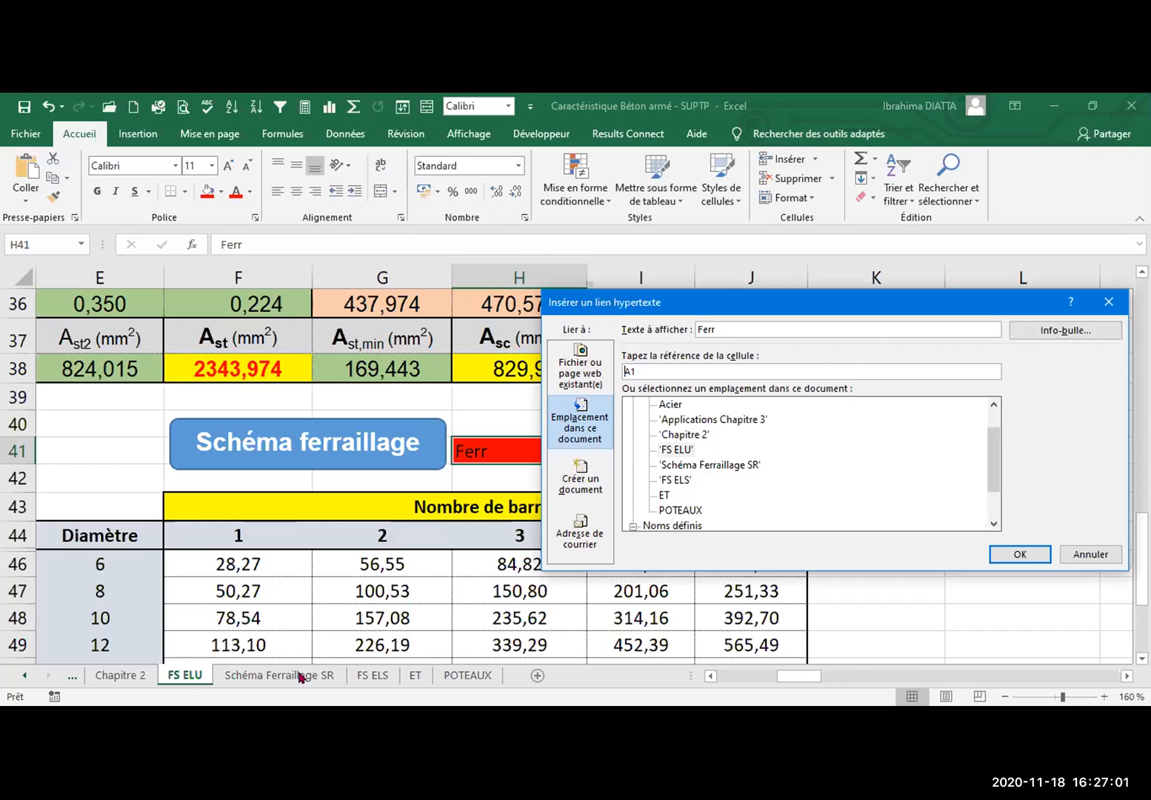
left_click(722, 465)
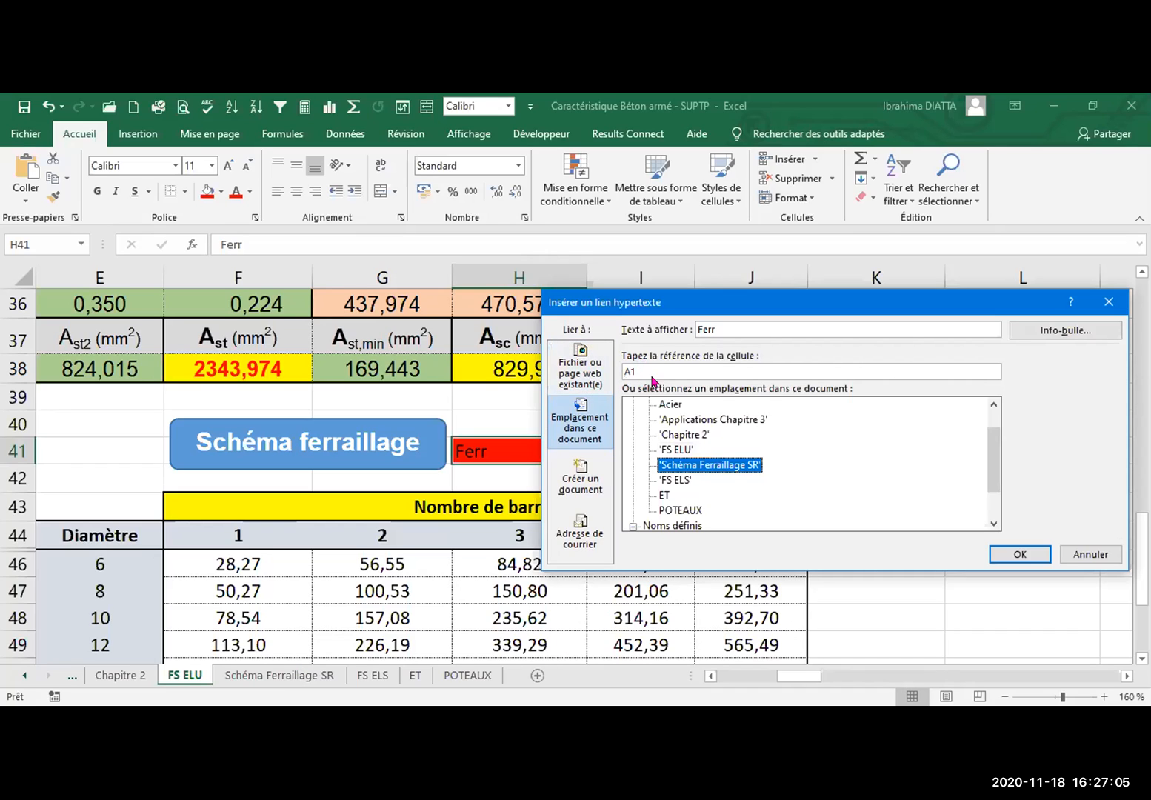
left_click(102, 340)
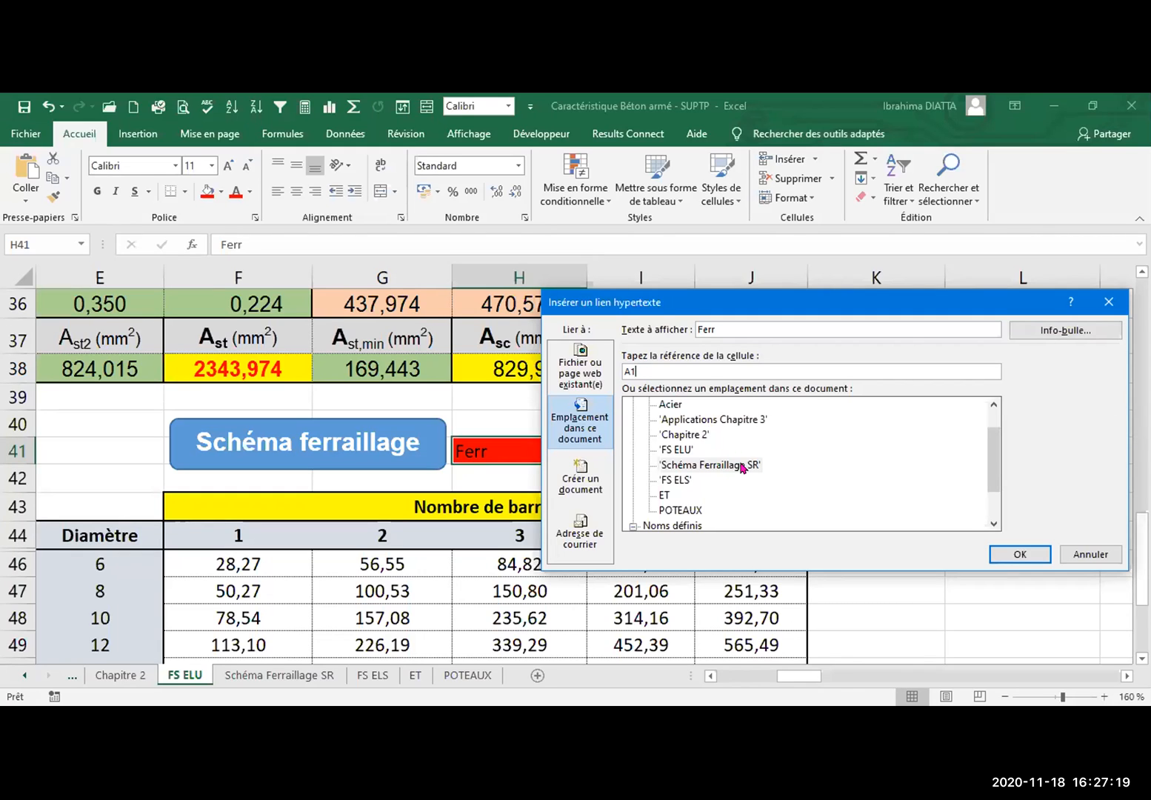
left_click(1015, 556)
left_click(937, 450)
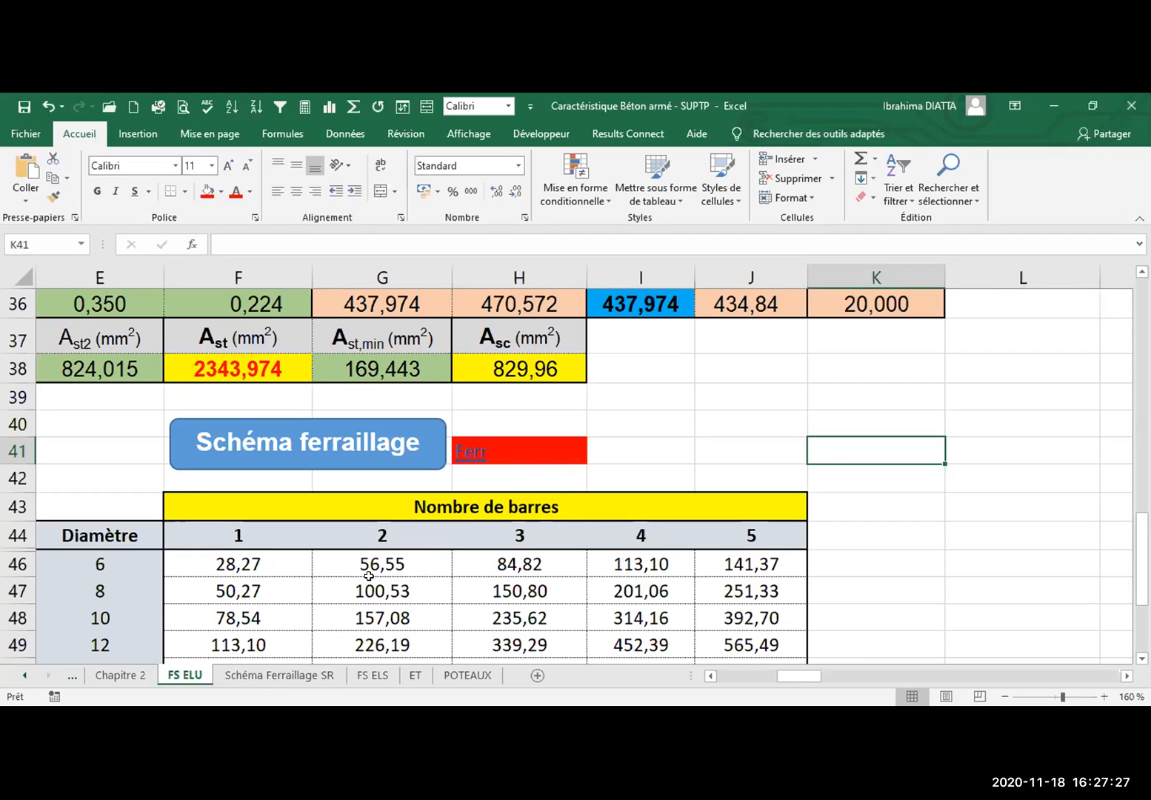
left_click(478, 454)
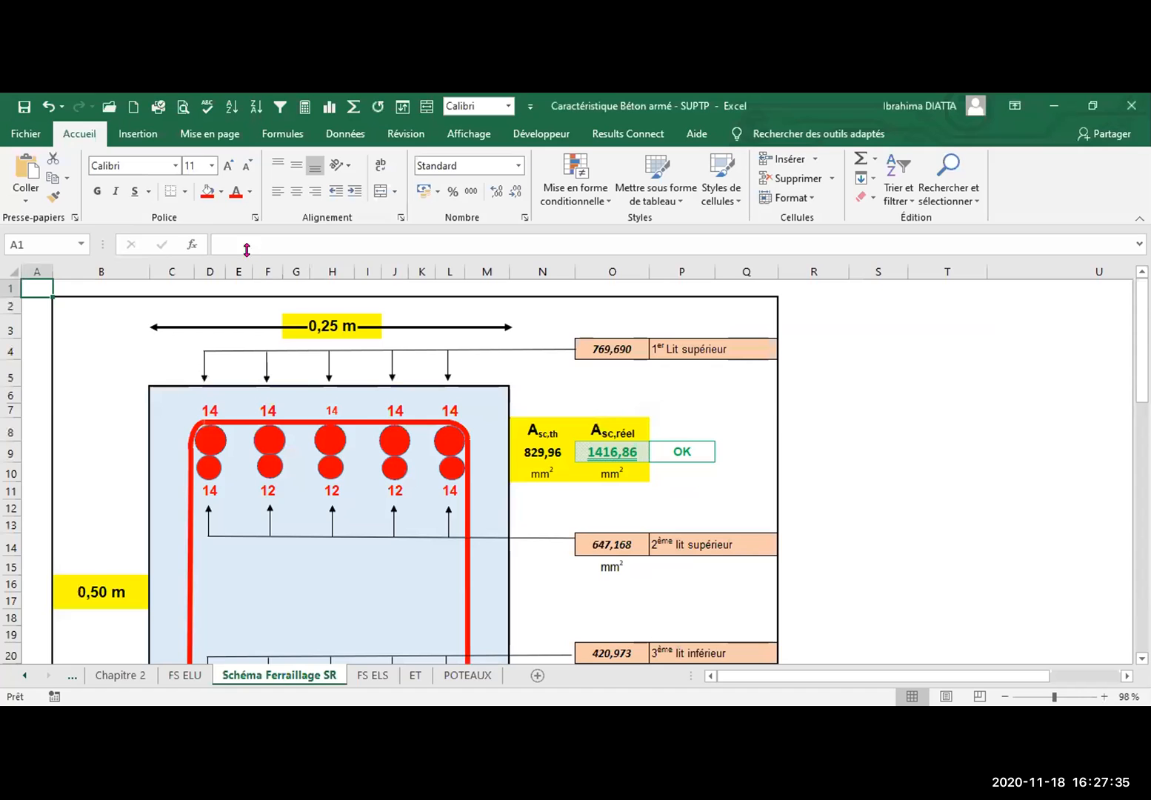
left_click(185, 676)
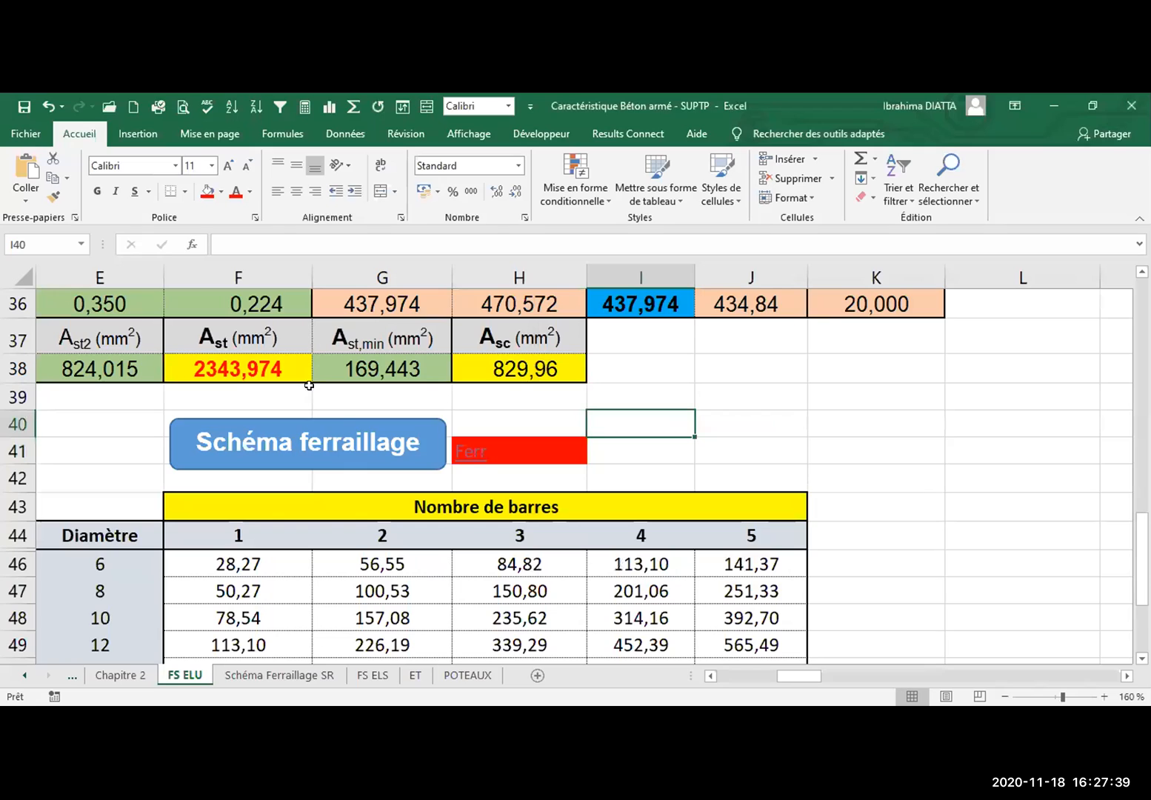
Clear the linked text from cell H41 and replace its red fill with the plain formatting of the adjacent empty cell
left_click(518, 452)
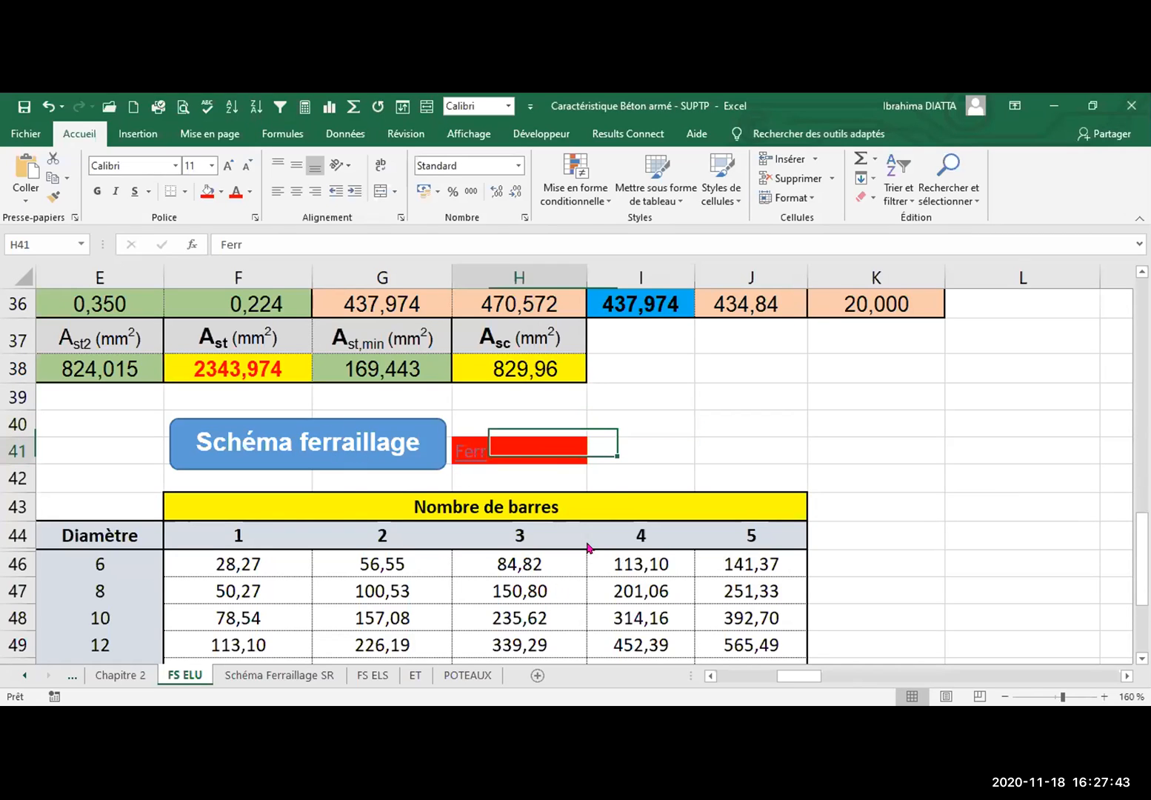
left_click(619, 445)
left_click(53, 196)
left_click(546, 452)
left_click(612, 475)
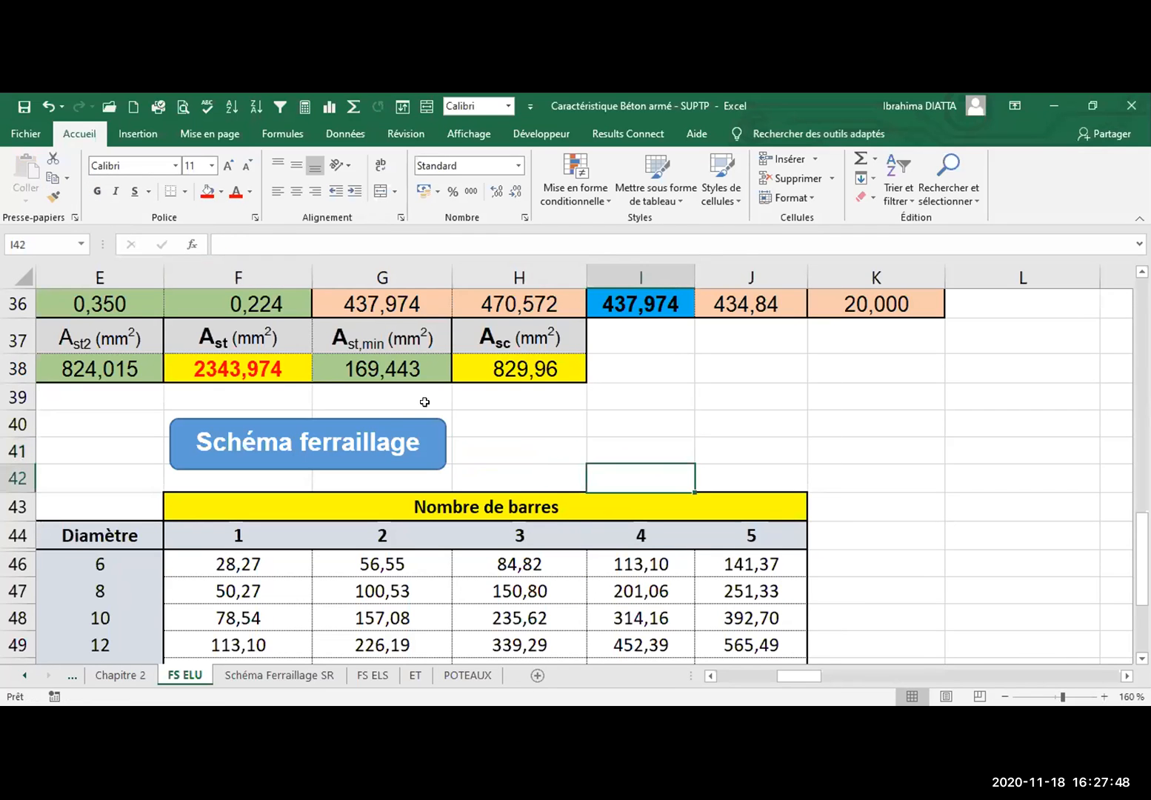
Check the Ast and Asc formulas in F38 and H38, then view the Schéma ferraillage link's target and return to FS ELU
left_click(236, 361)
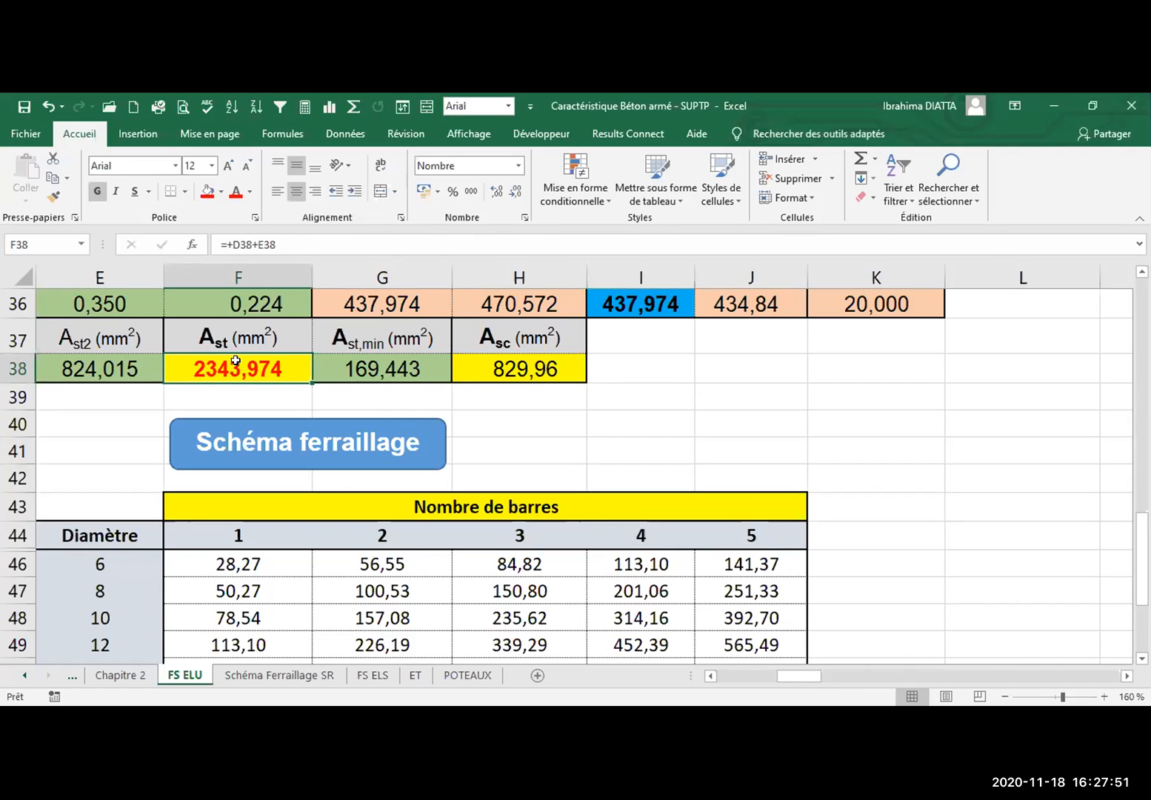
left_click(521, 372)
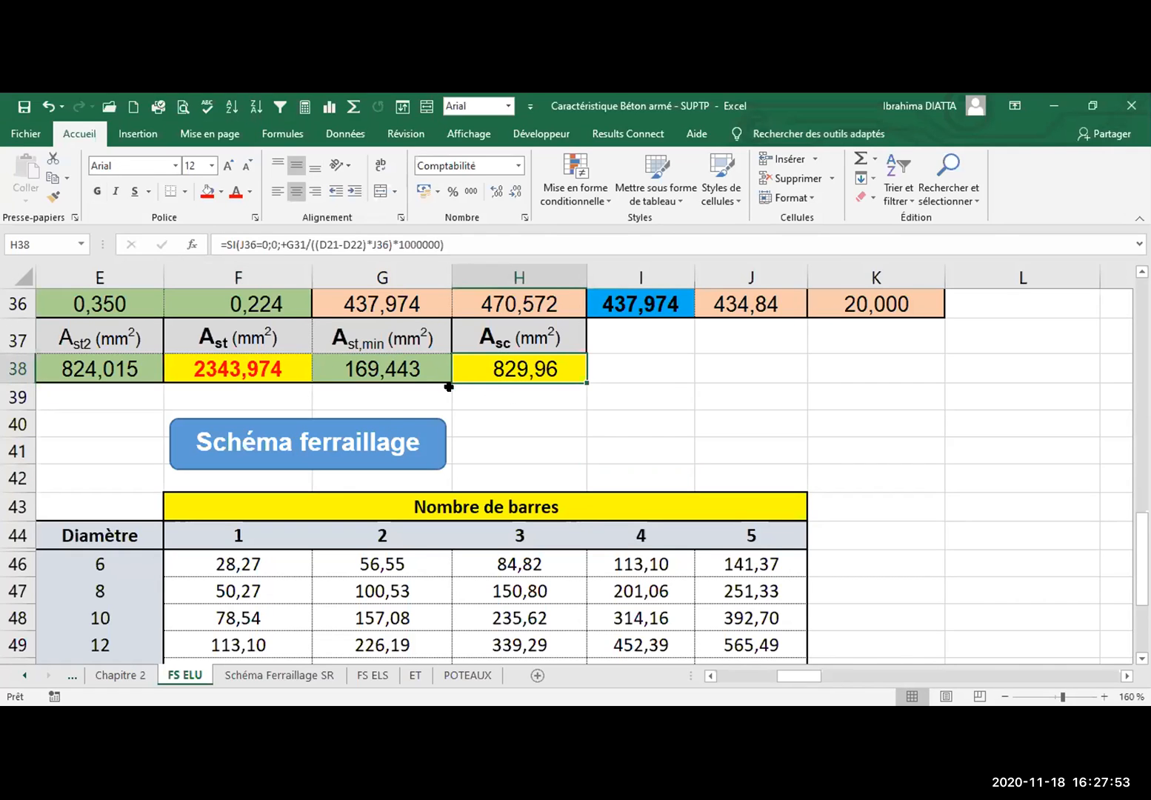
left_click(390, 429)
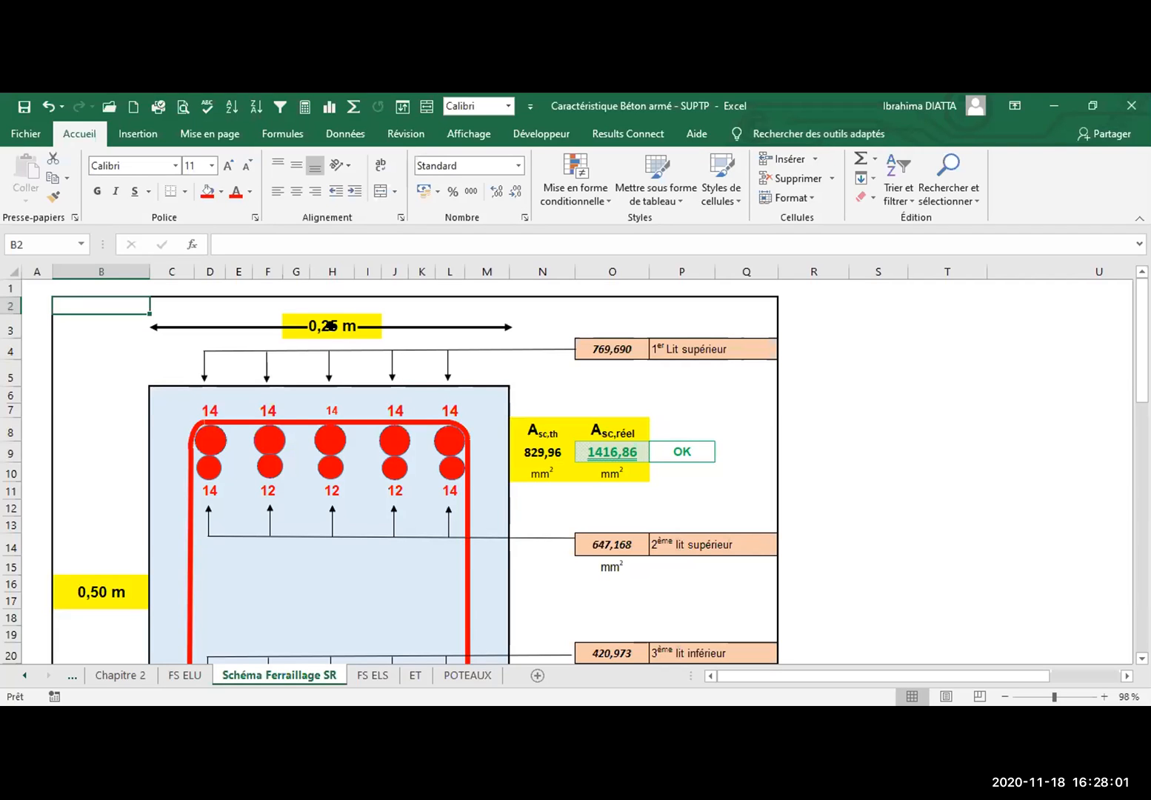
left_click(317, 333)
left_click(171, 677)
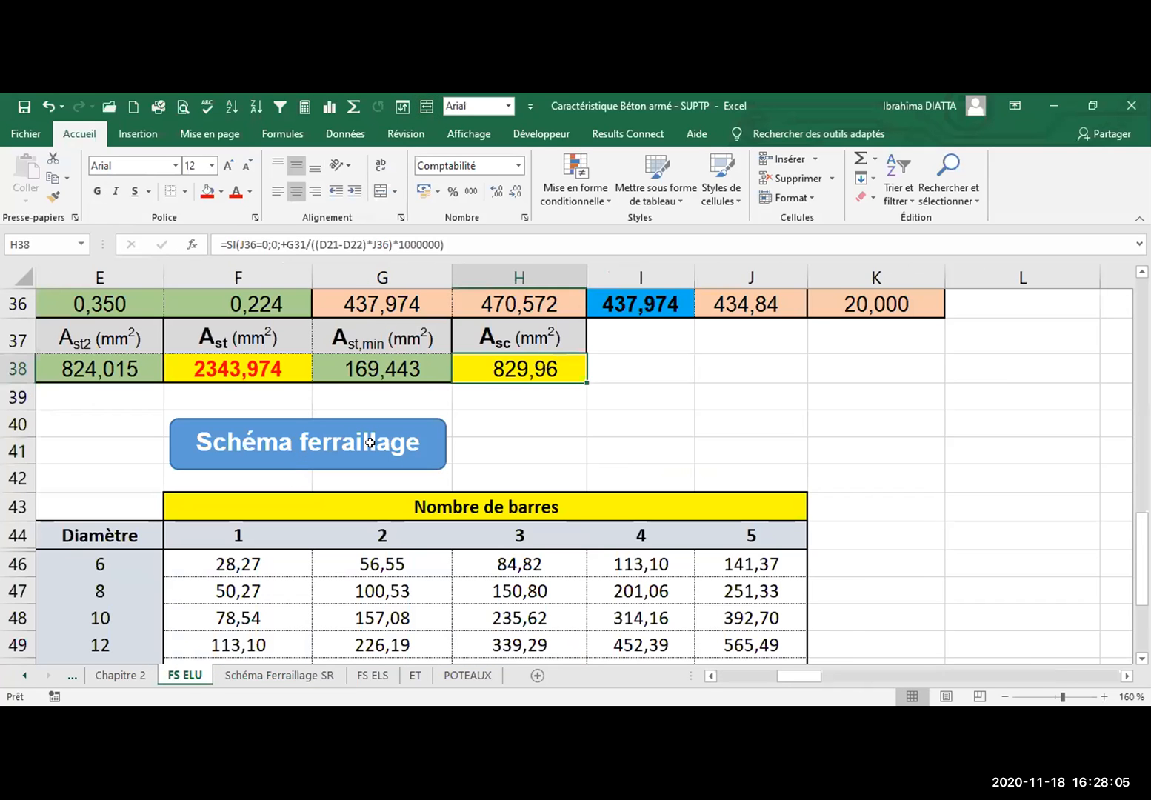
Review the moments, loads and beam geometry further up the FS ELU sheet
scroll(719, 673, "up", 3)
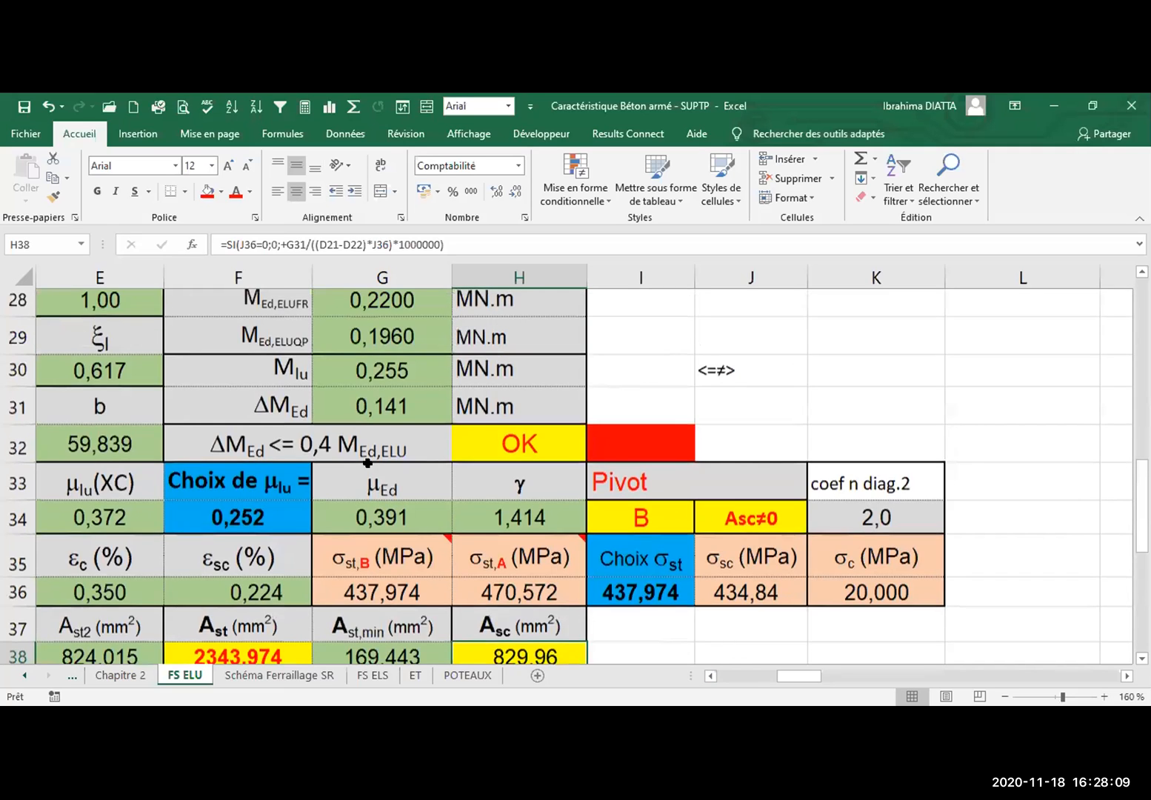
scroll(223, 589, "up", 3)
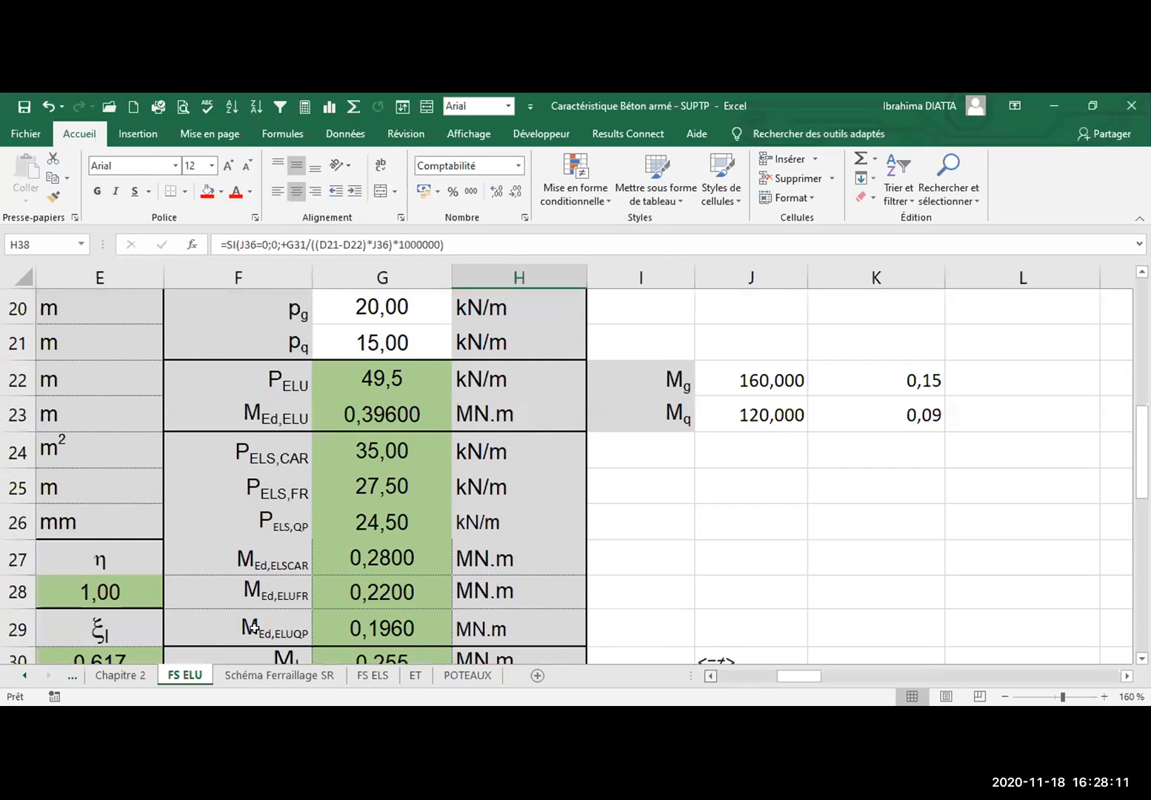
scroll(252, 652, "up", 2)
scroll(252, 652, "left", 2)
scroll(326, 452, "up", 1)
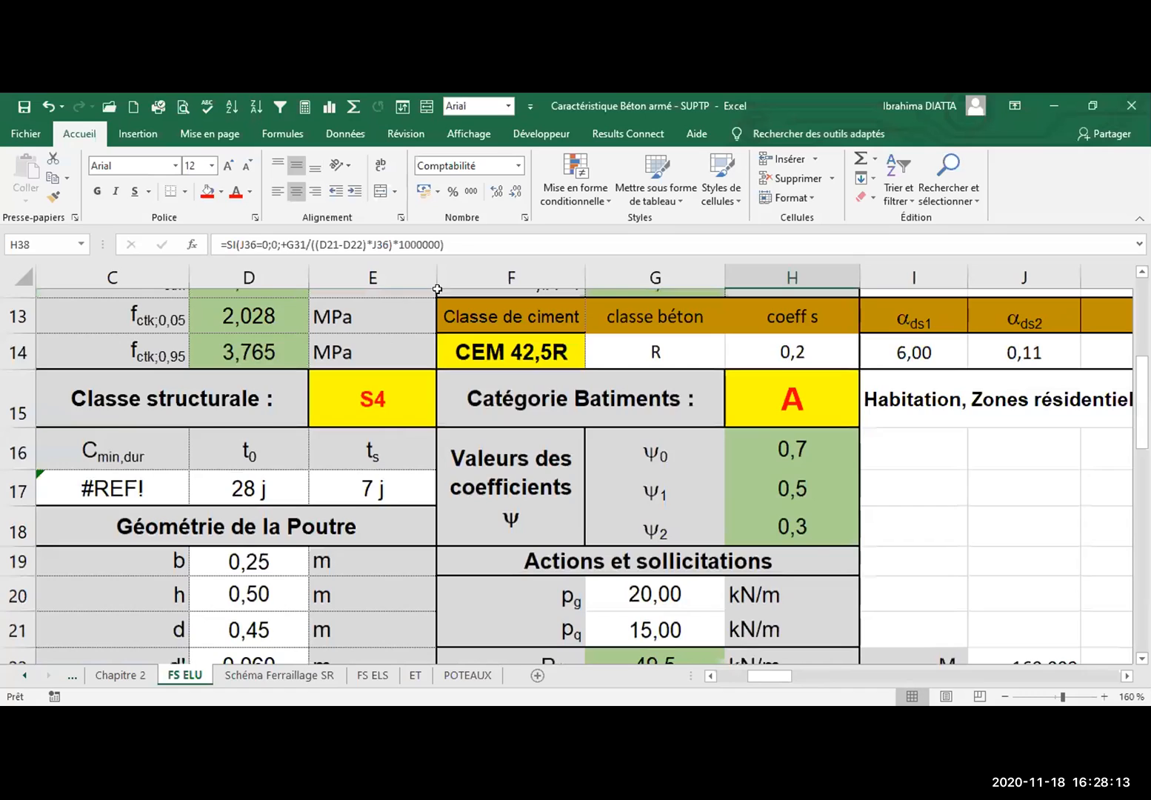
Examine the upper and lower bar layers on Schéma Ferraillage SR, including the real Ast formula in O28 and the first lower layer's diameters
key("ctrl+Page_Down")
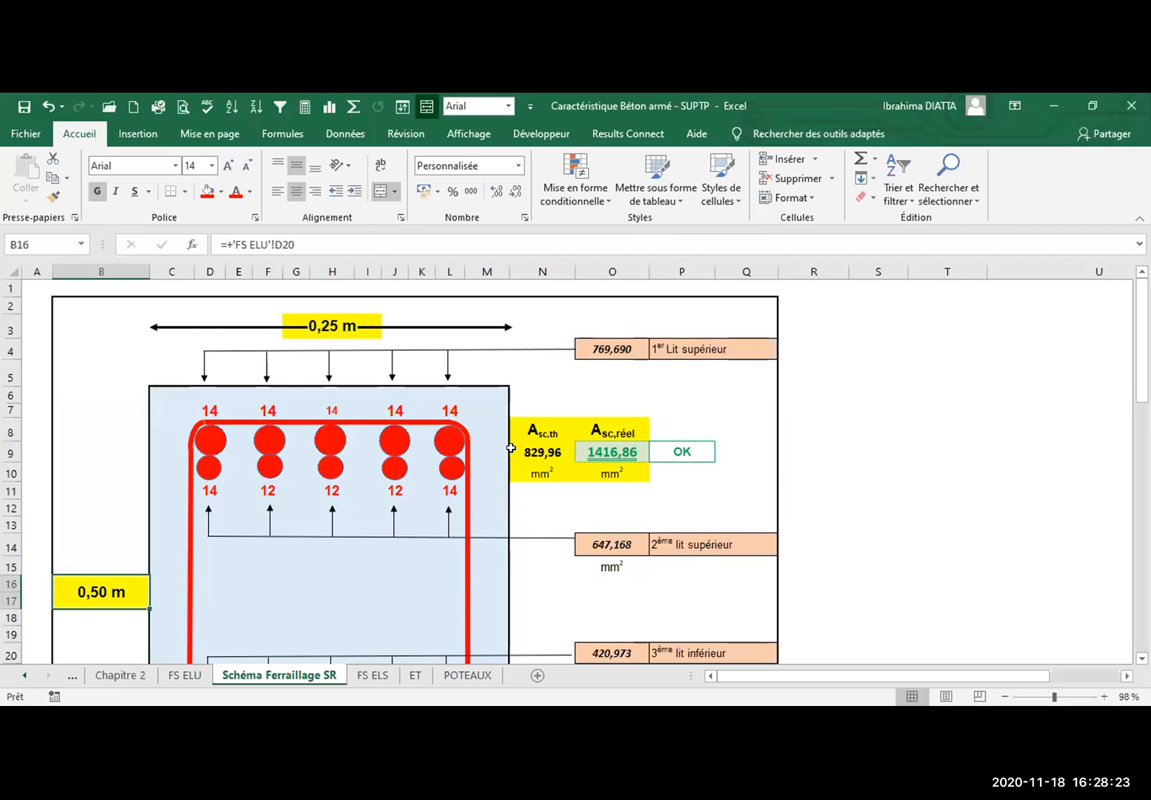
scroll(510, 447, "down", 5)
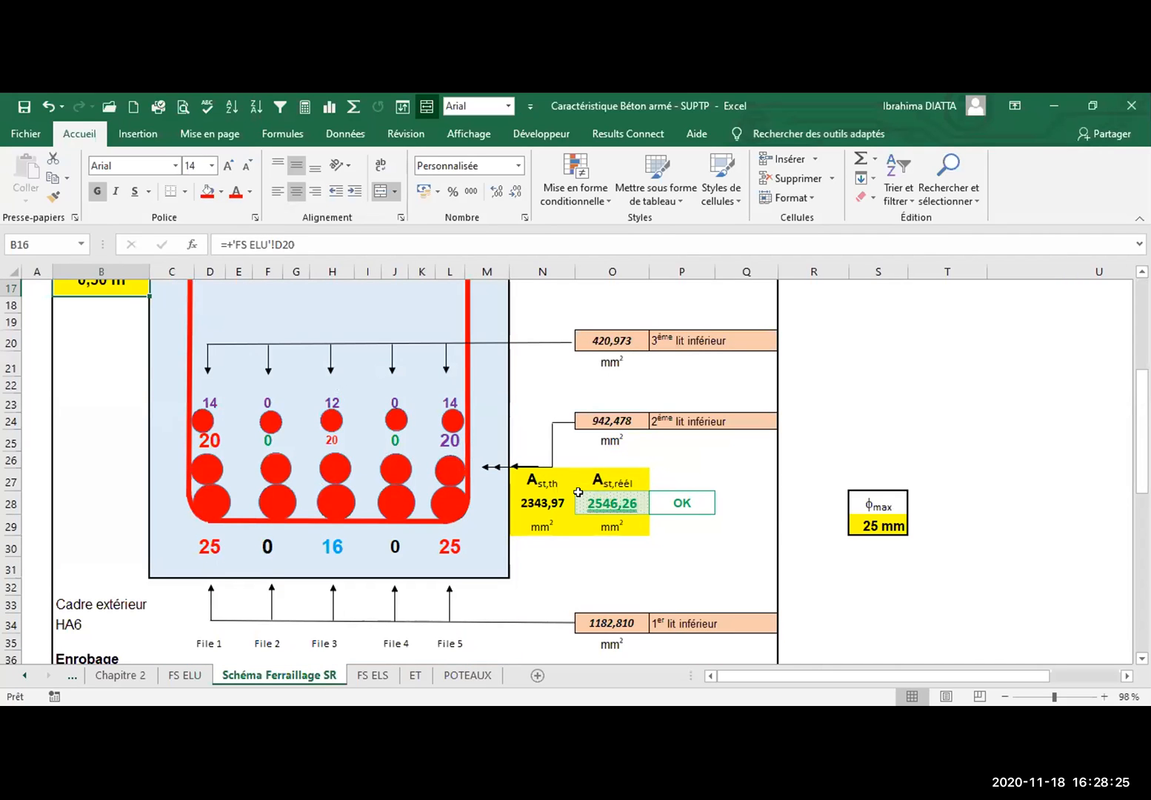
scroll(576, 492, "down", 2)
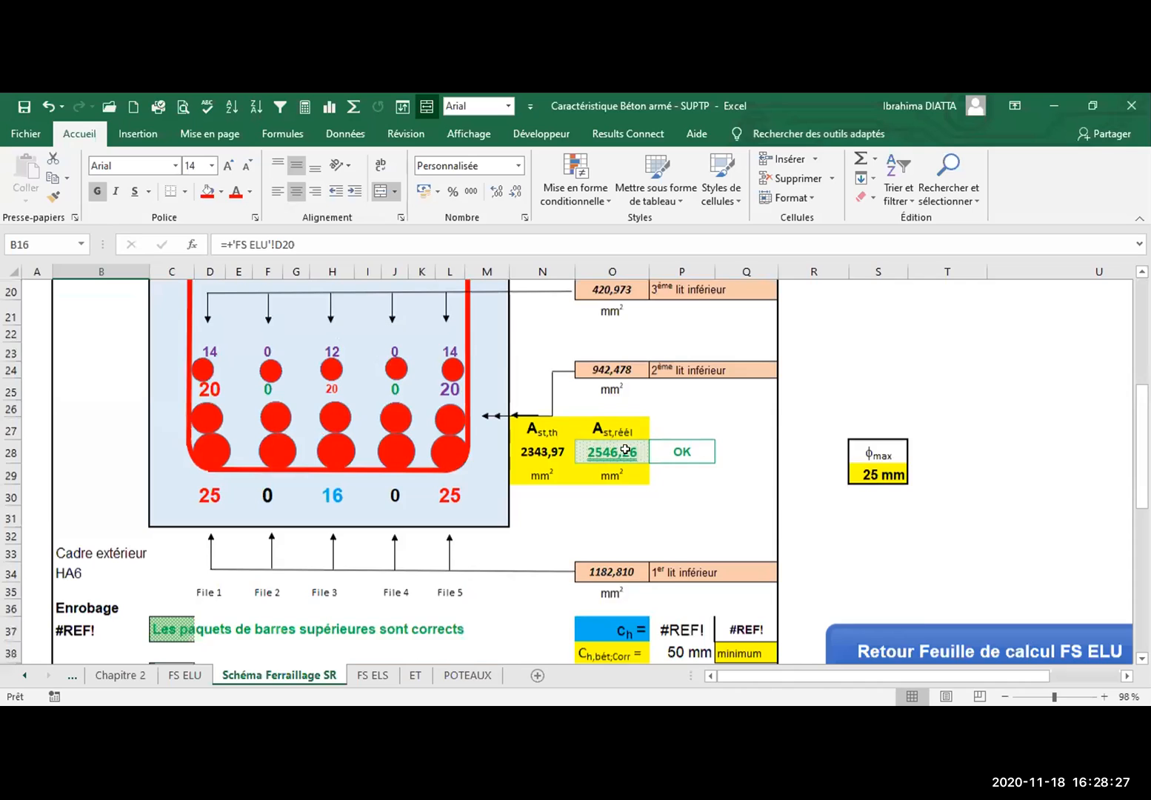
scroll(666, 416, "down", 1)
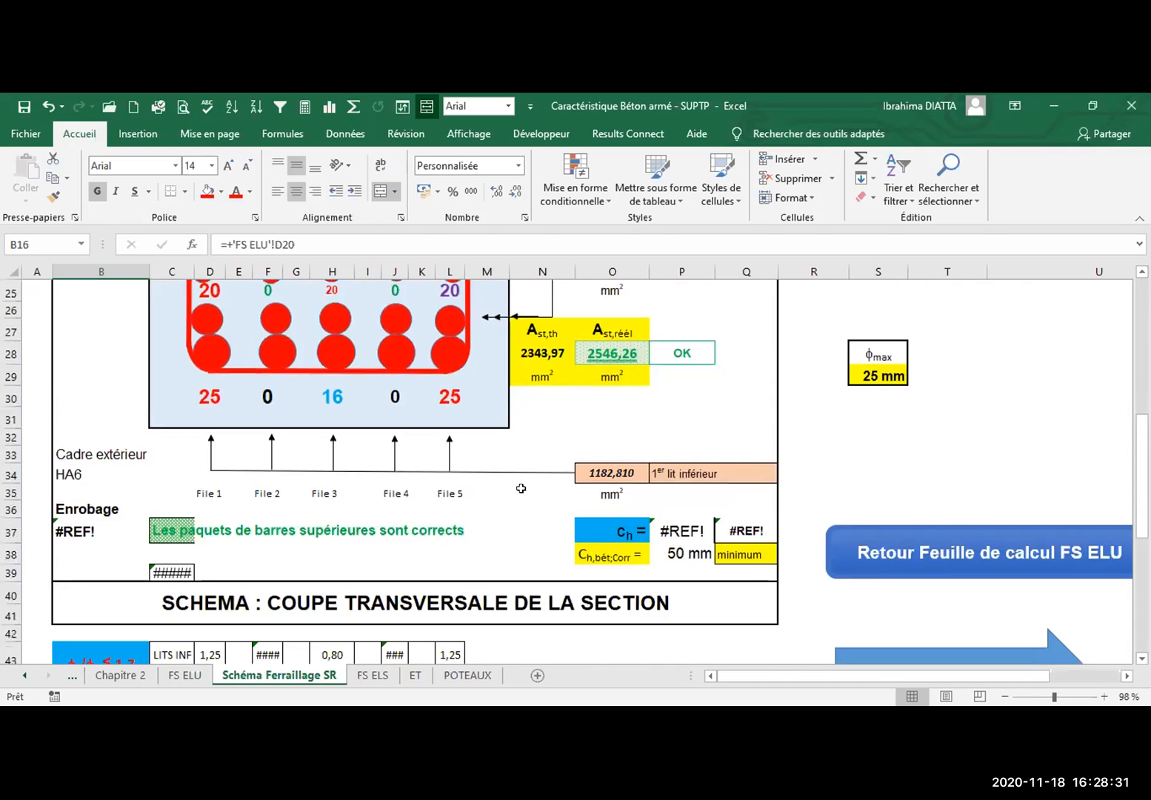
left_click(674, 419)
scroll(412, 452, "up", 3)
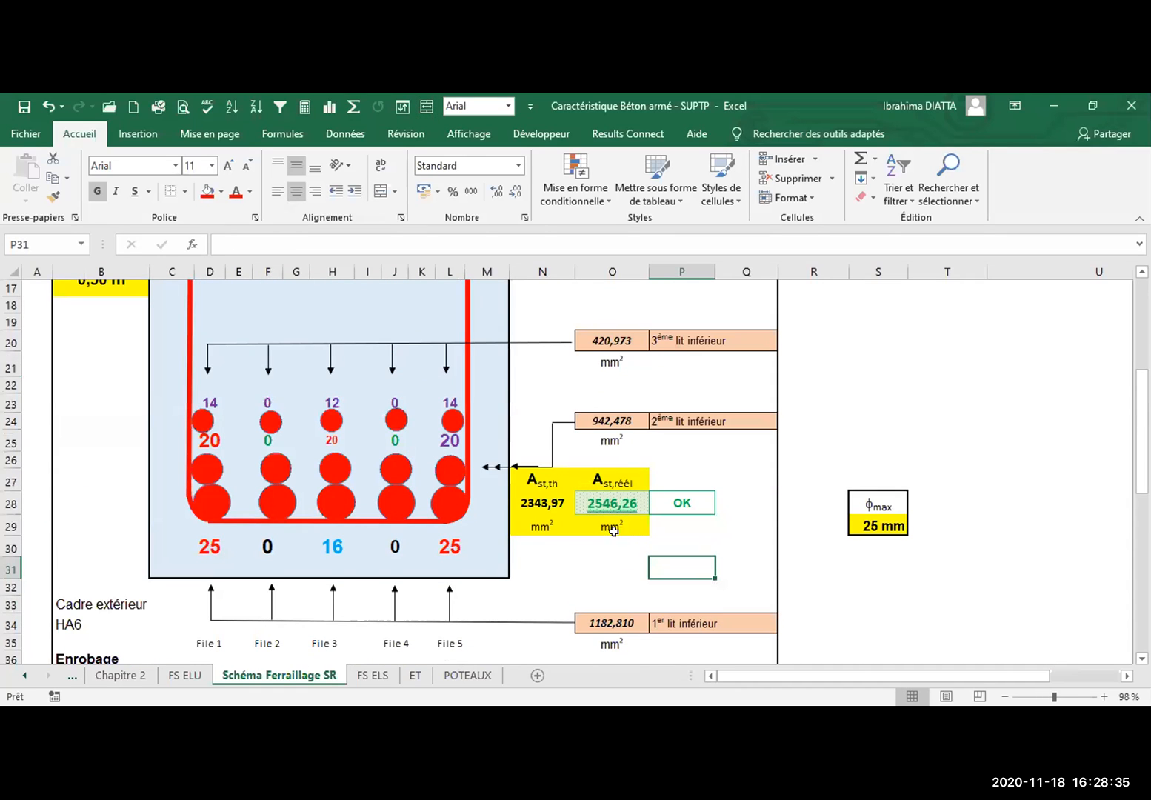
left_click(615, 503)
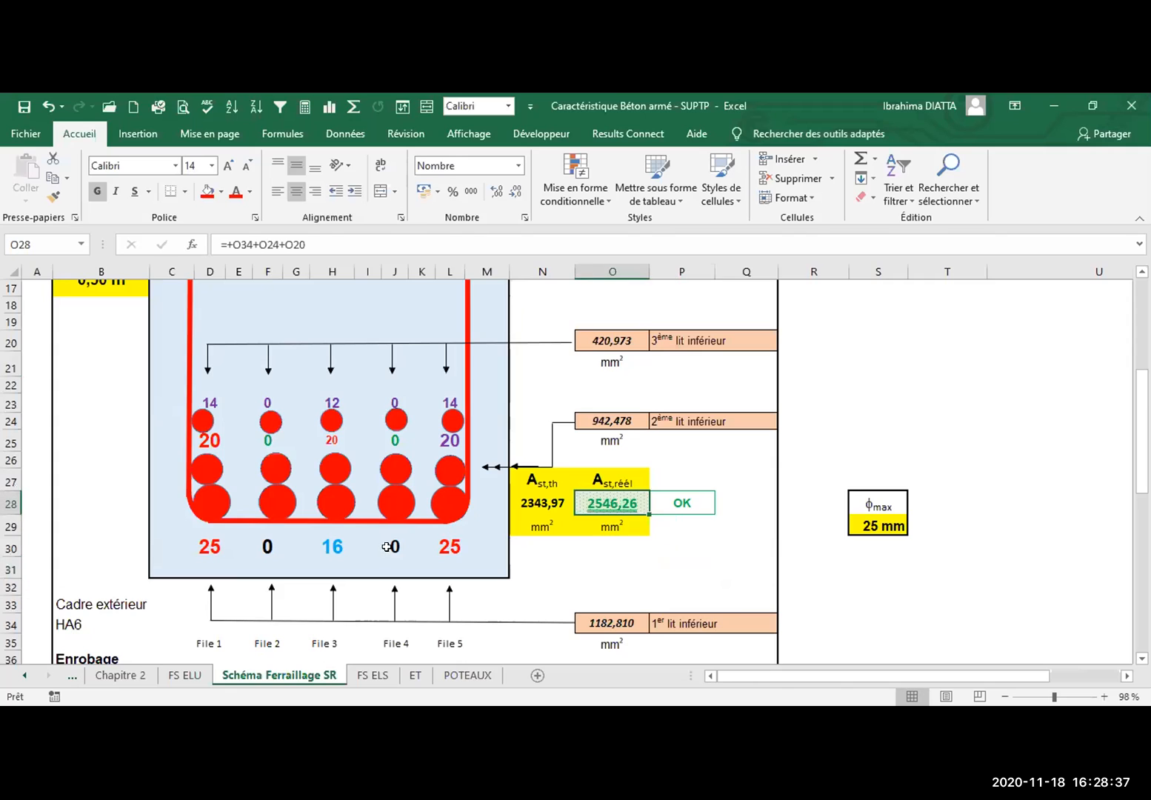
left_click(451, 543)
left_click(451, 543)
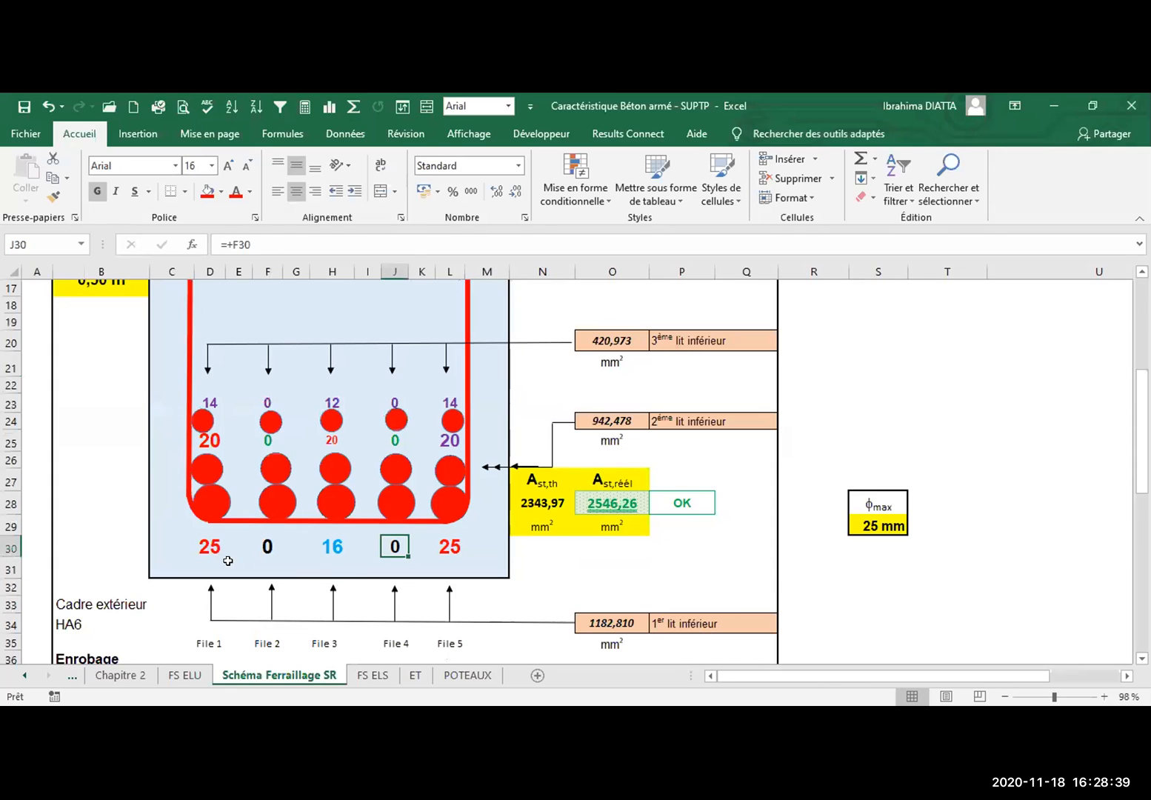
left_click(211, 546)
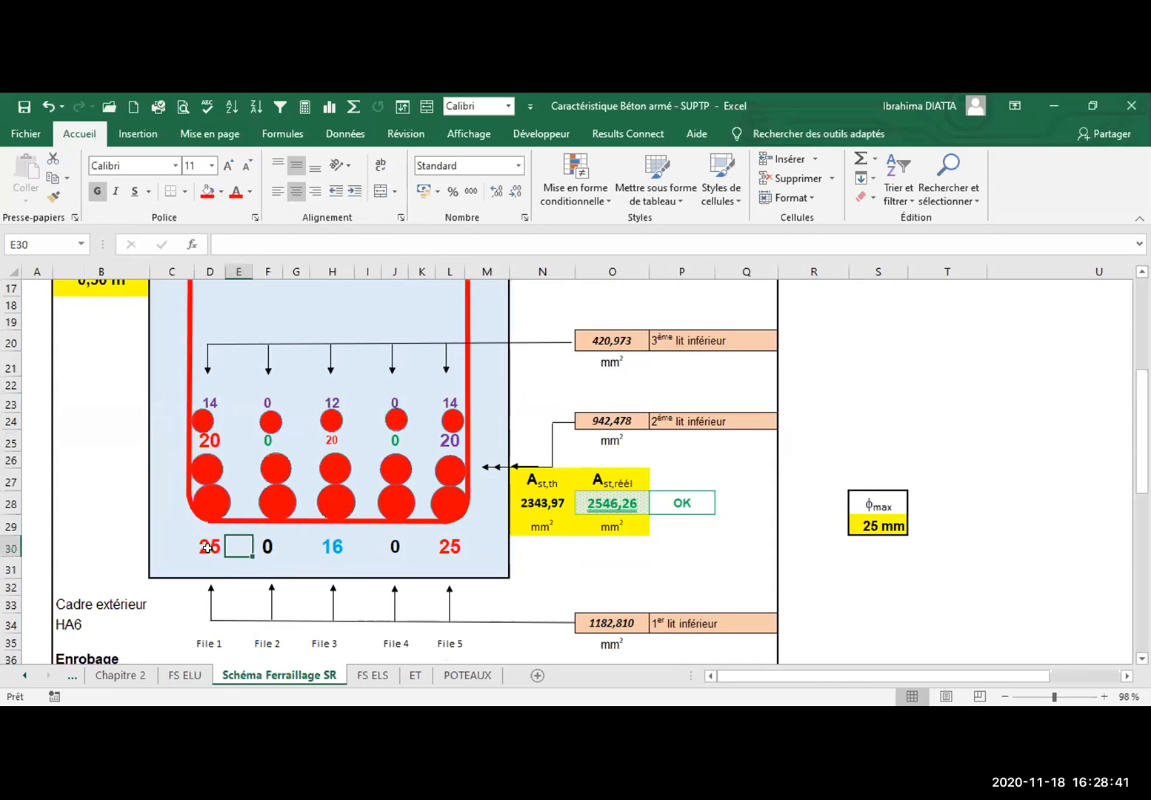
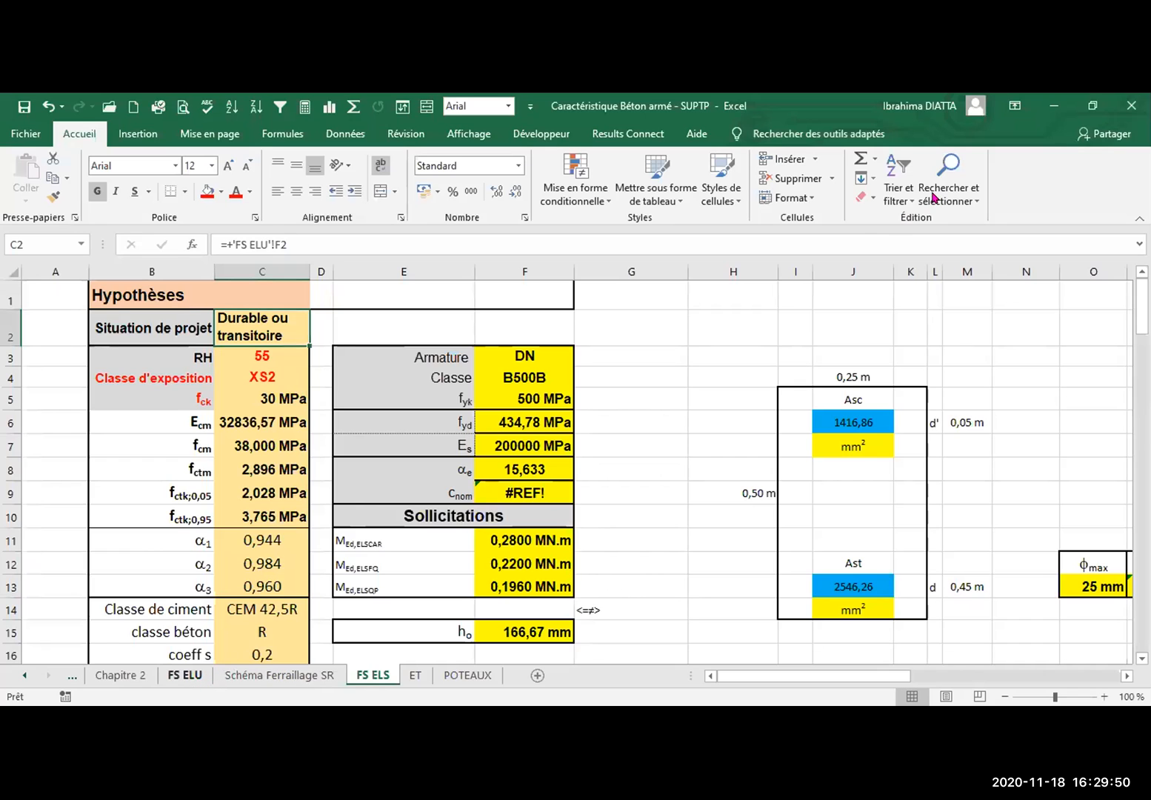
Check the project situation source in cell F2 of FS ELU and return to FS ELS by way of Schéma Ferraillage SR
key("ctrl+Page_Up")
key("ctrl+Page_Up")
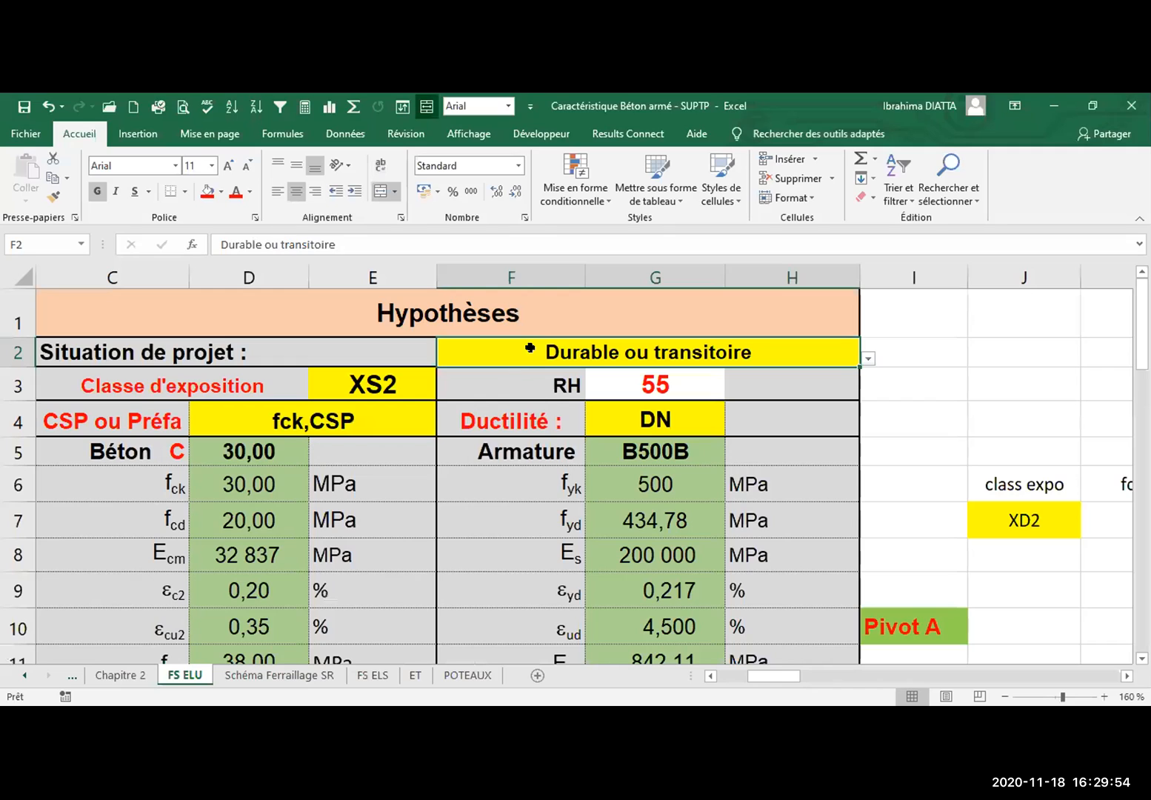
key("ctrl+space")
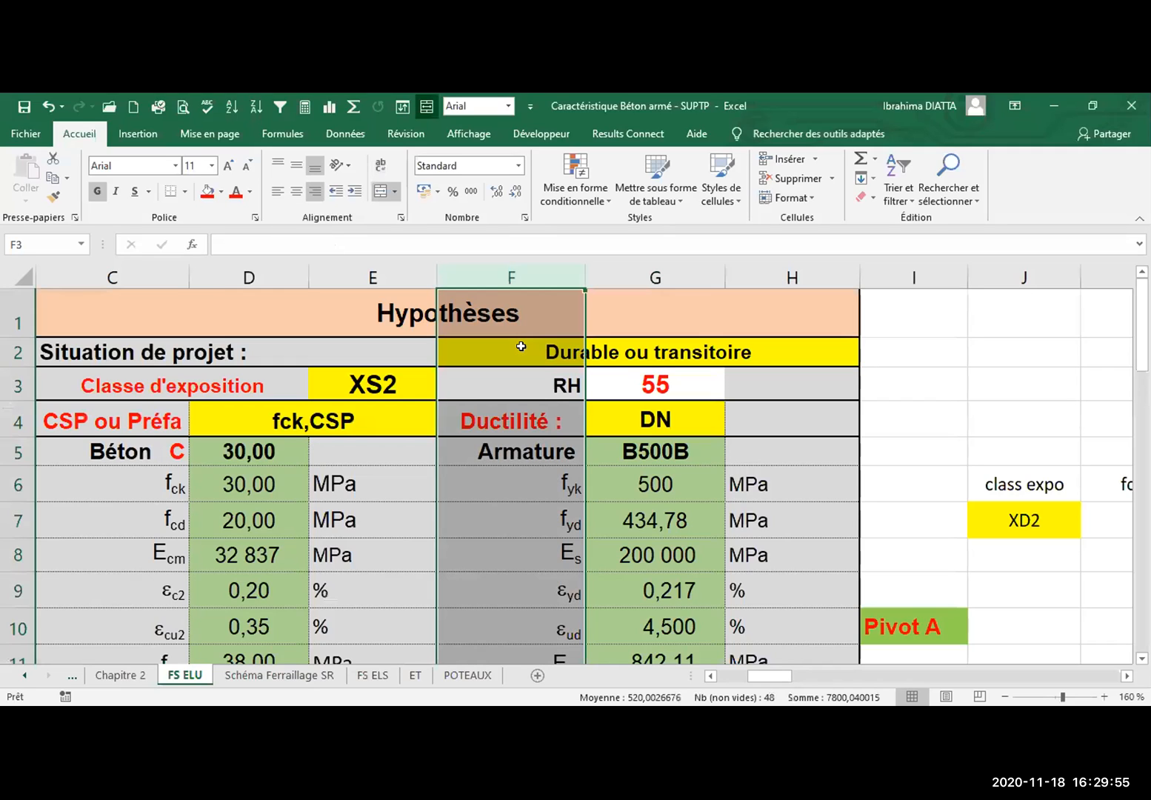
left_click(289, 676)
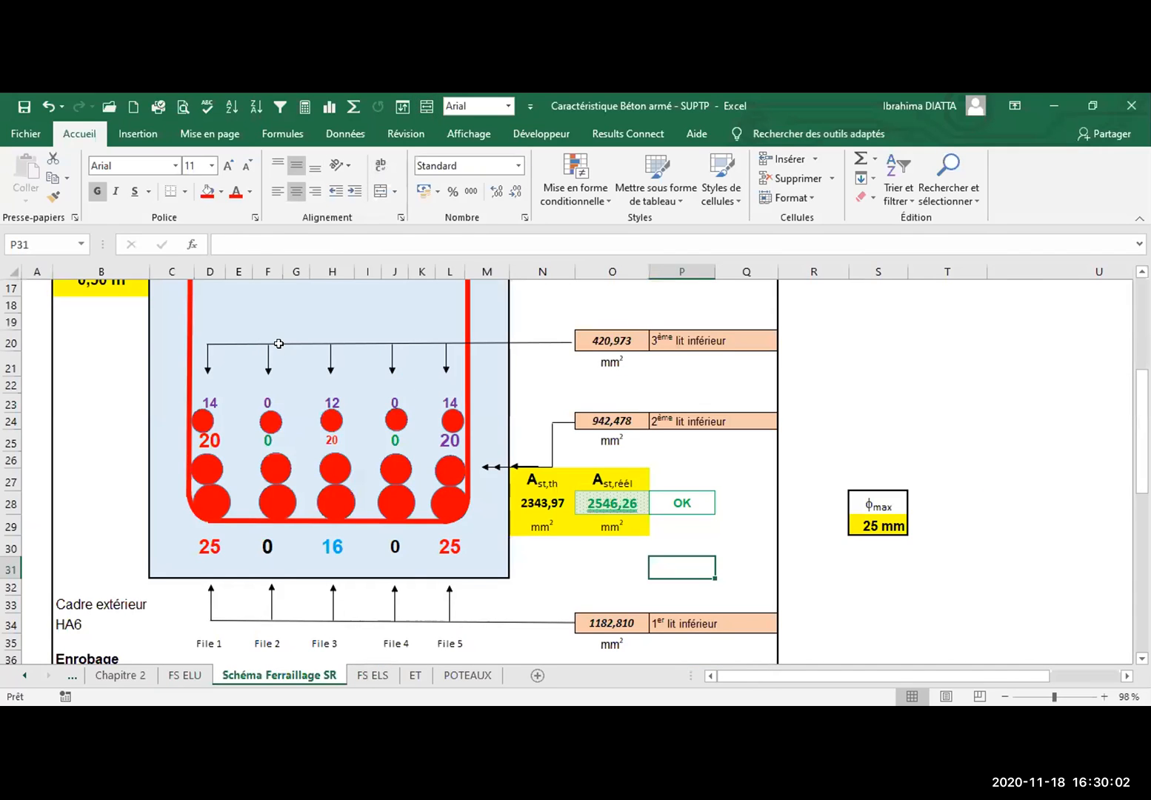
key("ctrl+Page_Down")
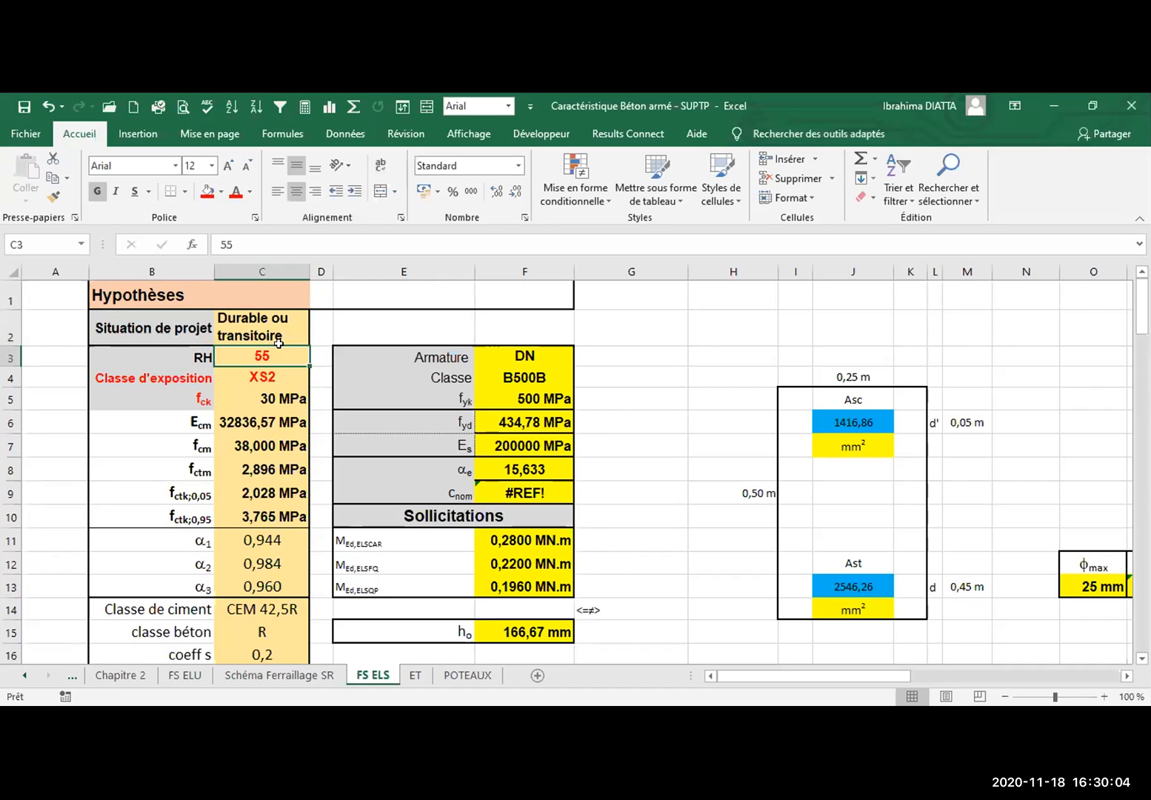
Set the relative humidity RH in cell C3 of FS ELS to 50 and check the αe formula in F8
type("50")
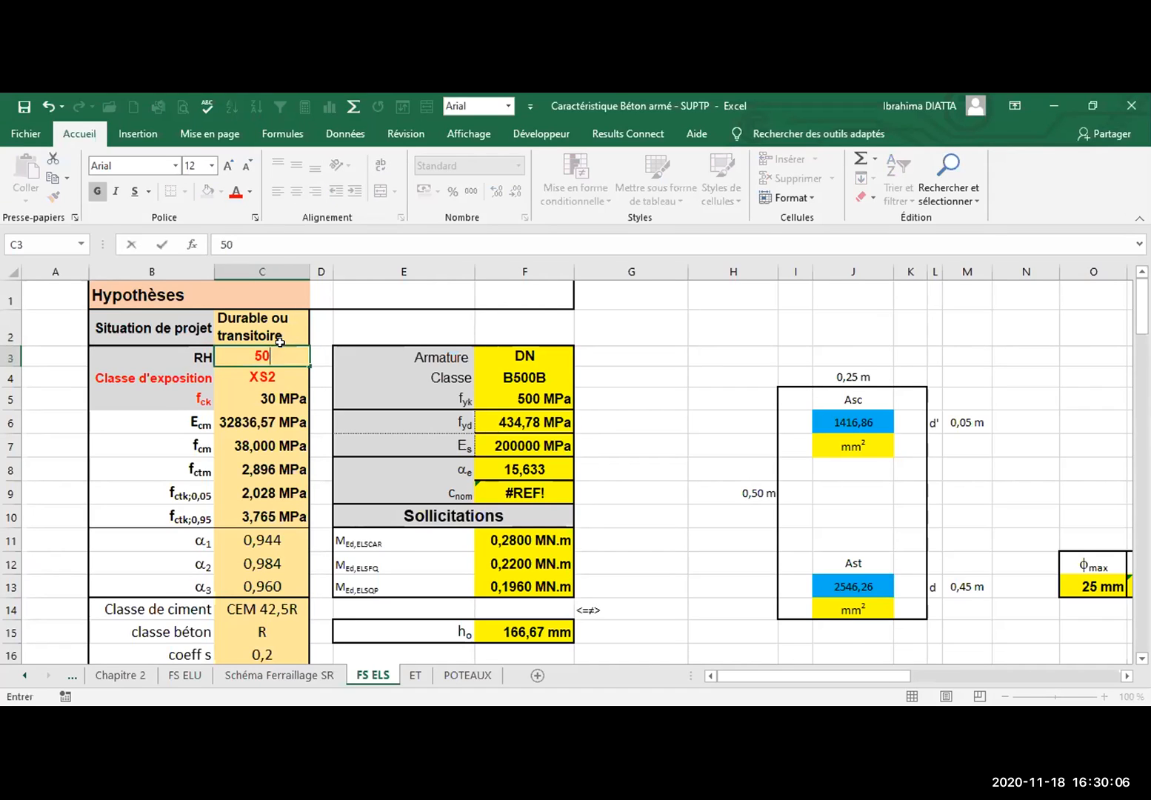
key("Return")
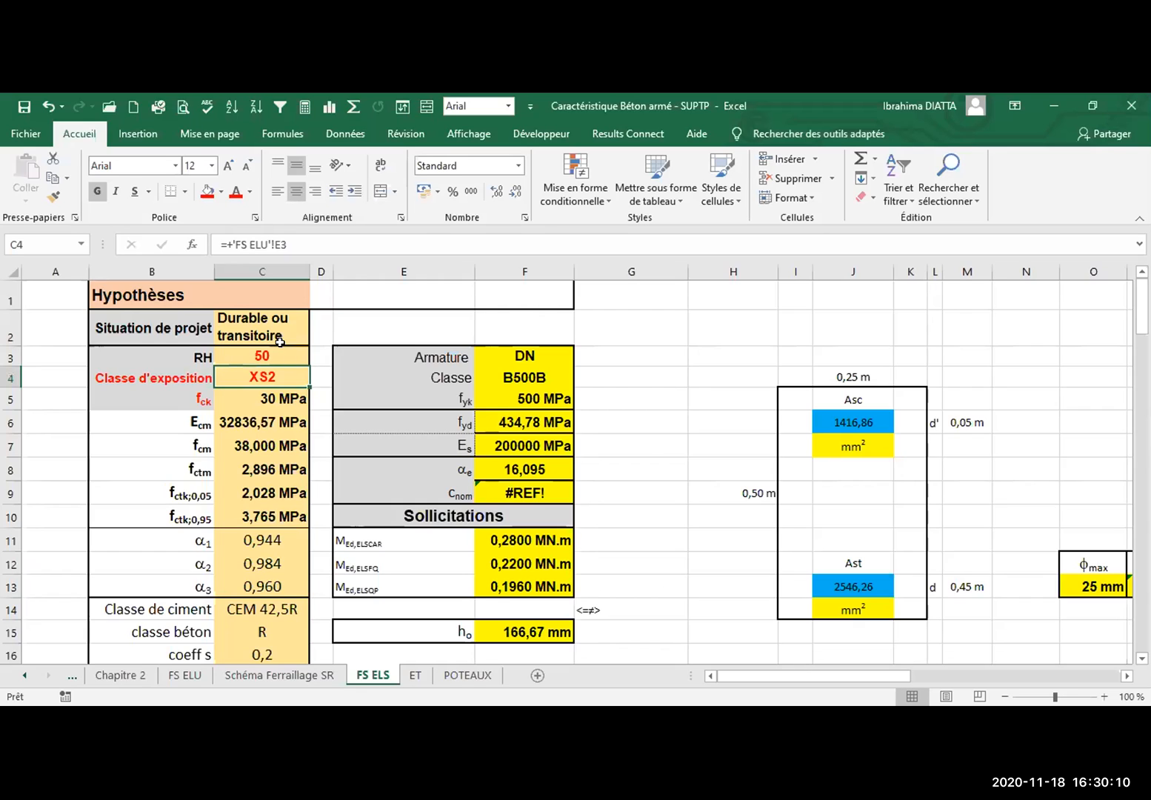
left_click(518, 461)
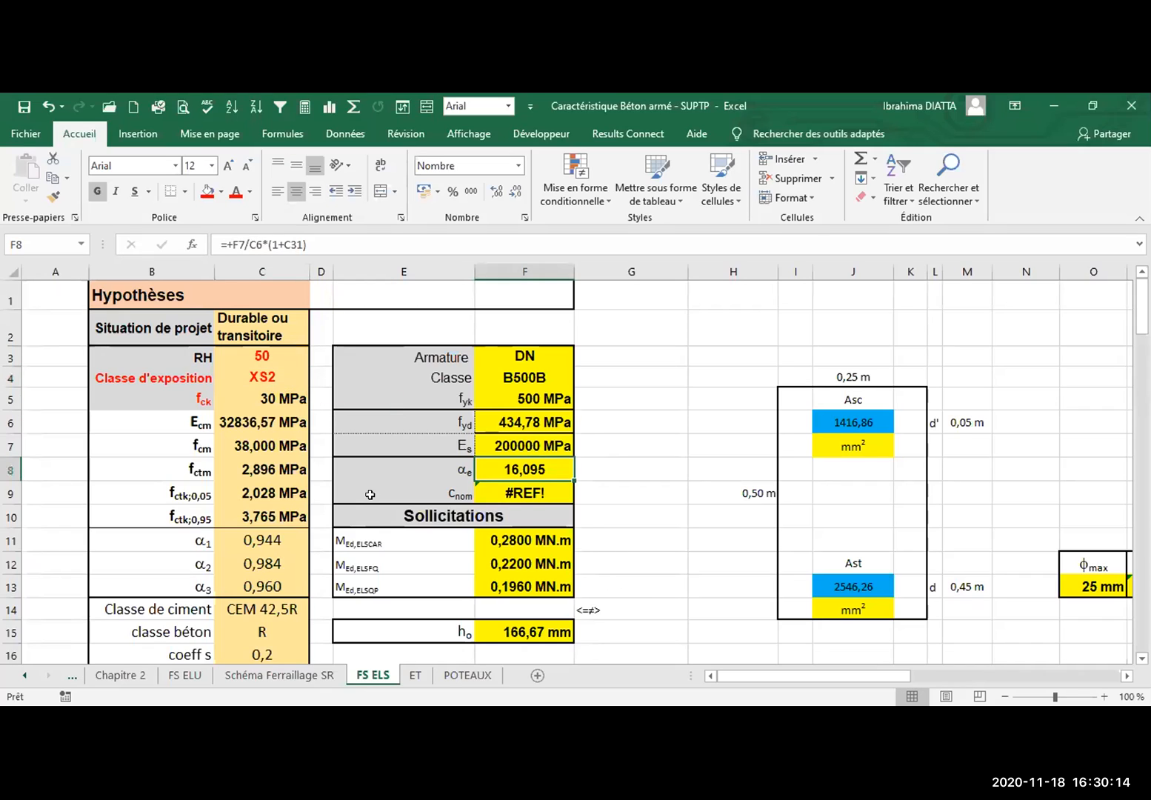
left_click(259, 354)
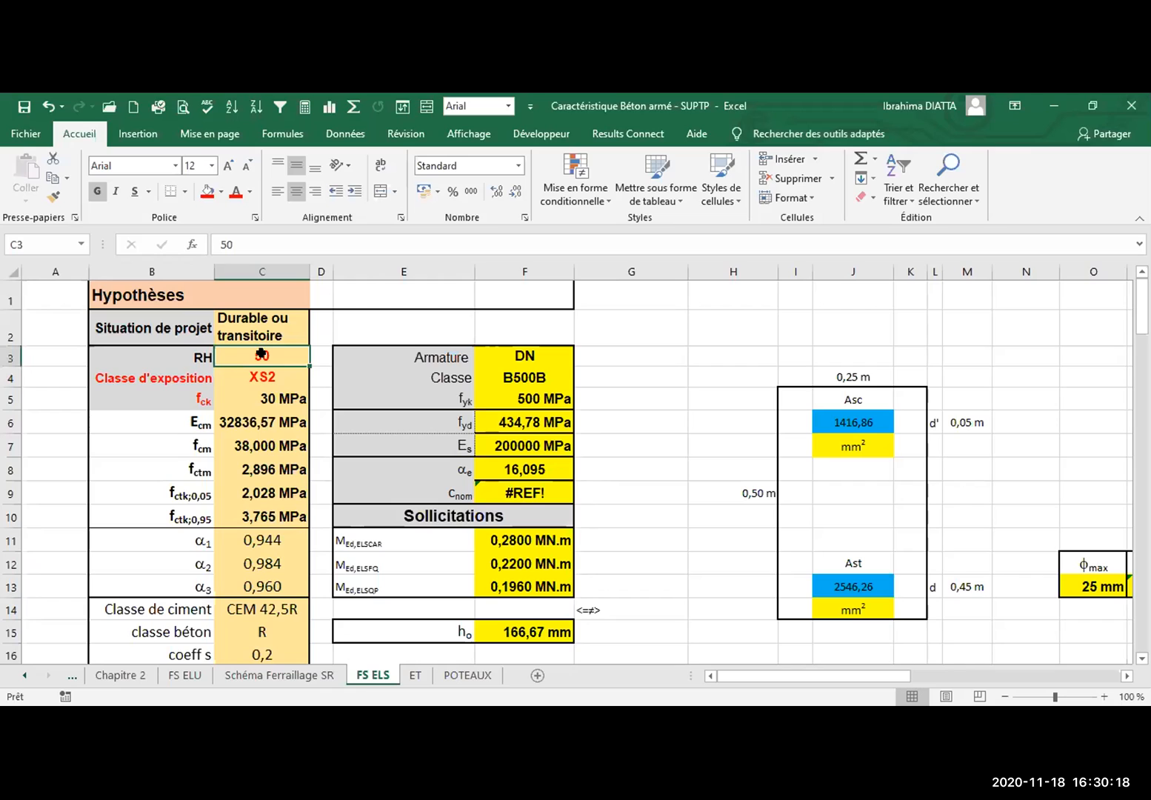
Set the relative humidity RH in cell C3 to 55 and trace the exposure class in C4 to its source on FS ELU
type("55")
key("Return")
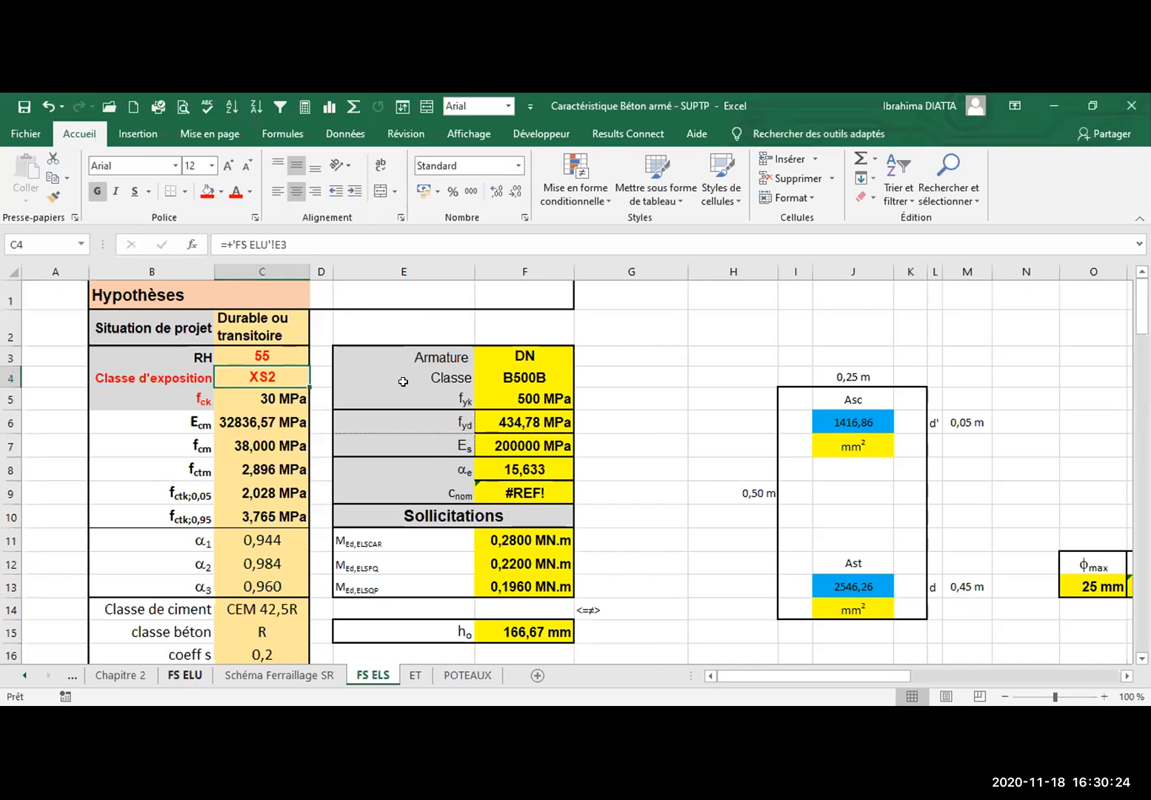
key("ctrl+bracketleft")
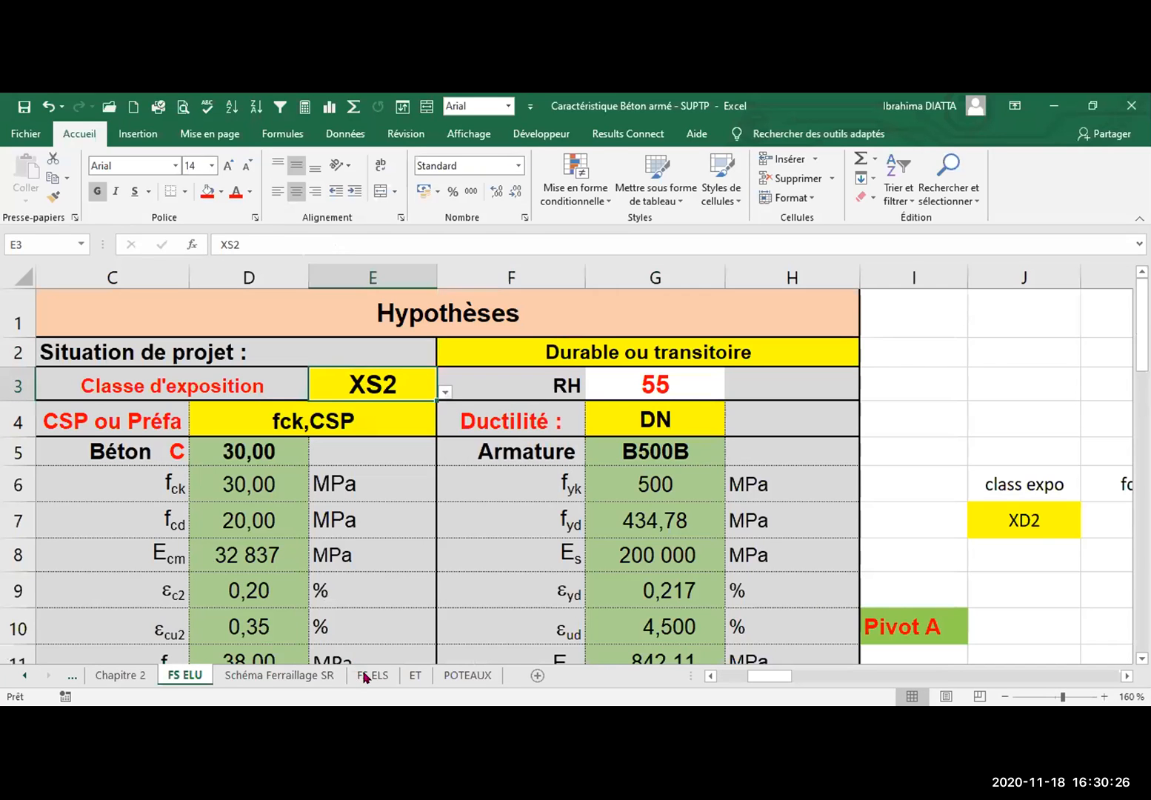
left_click(367, 675)
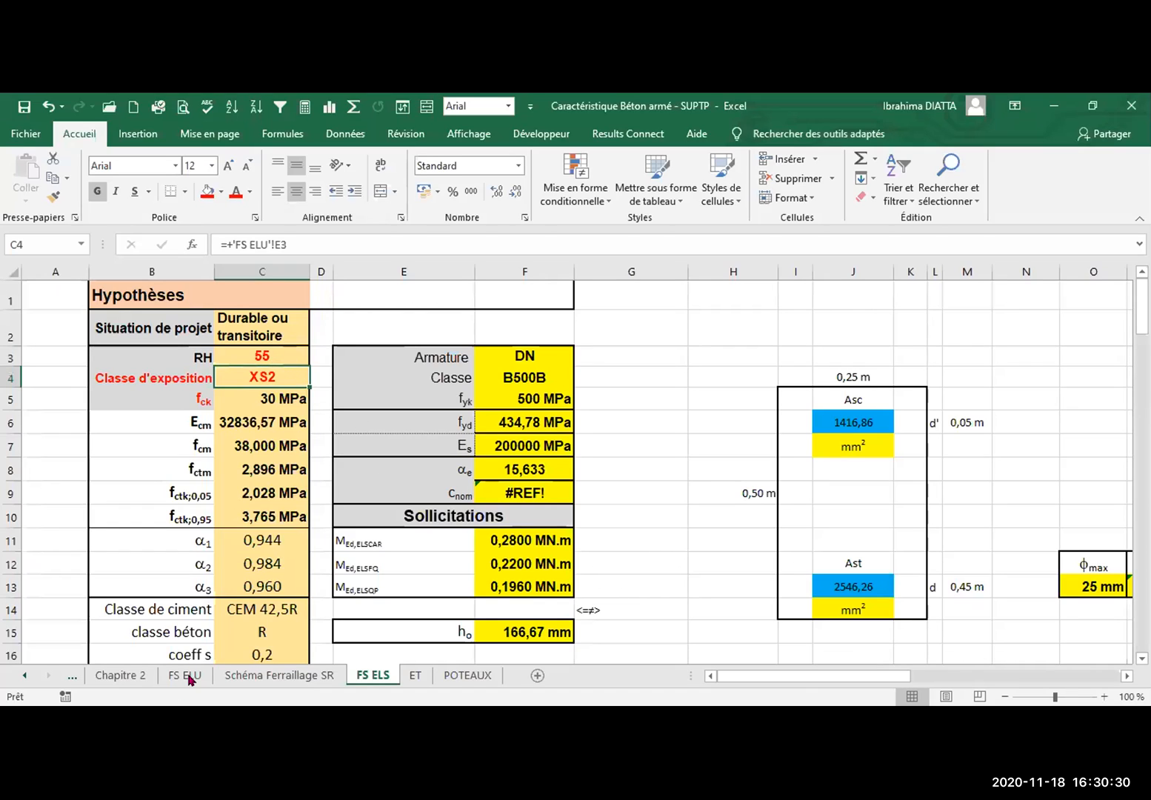
Check the formulas of the concrete properties on FS ELS from fck in C5 down to α1 in C11
left_click(262, 398)
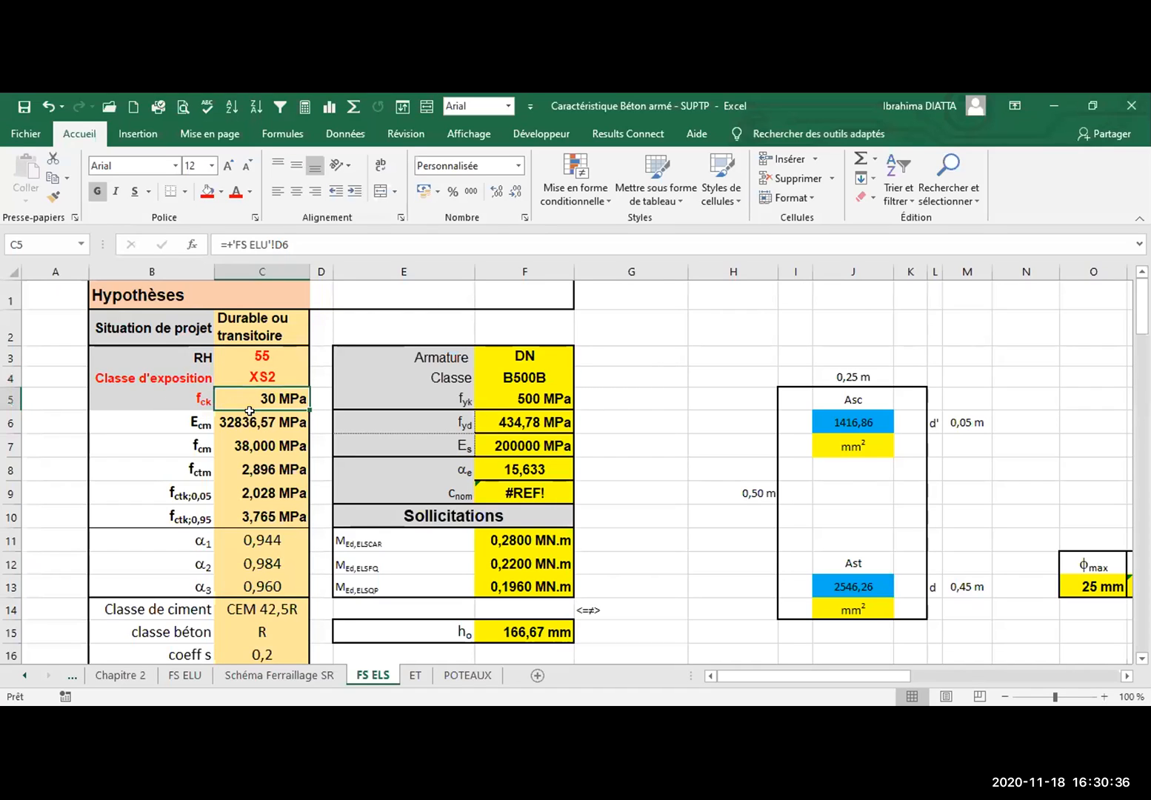
key("Down")
key("Down")
key("Down")
key("Down")
key("Down")
key("Down")
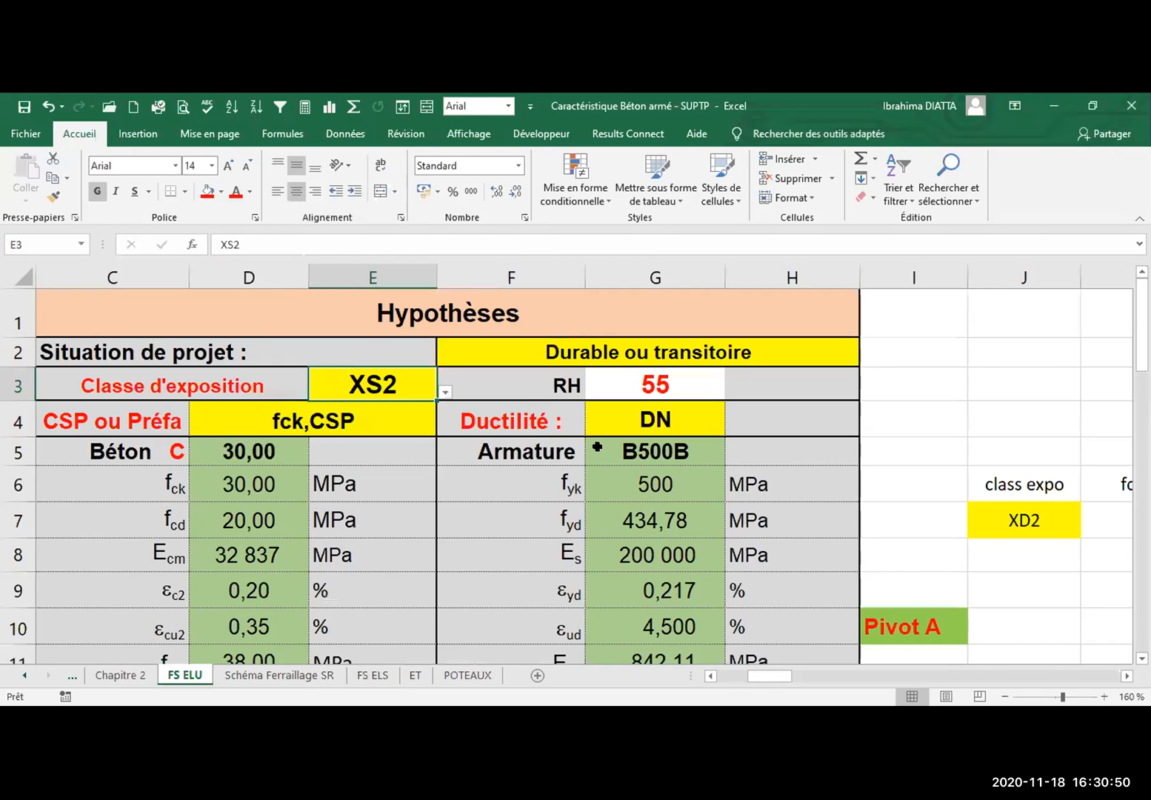
Examine the hypotheses on FS ELU and its reference tables for exposure class, cement class, steel ductility, partial coefficients and building category
scroll(597, 447, "down", 5)
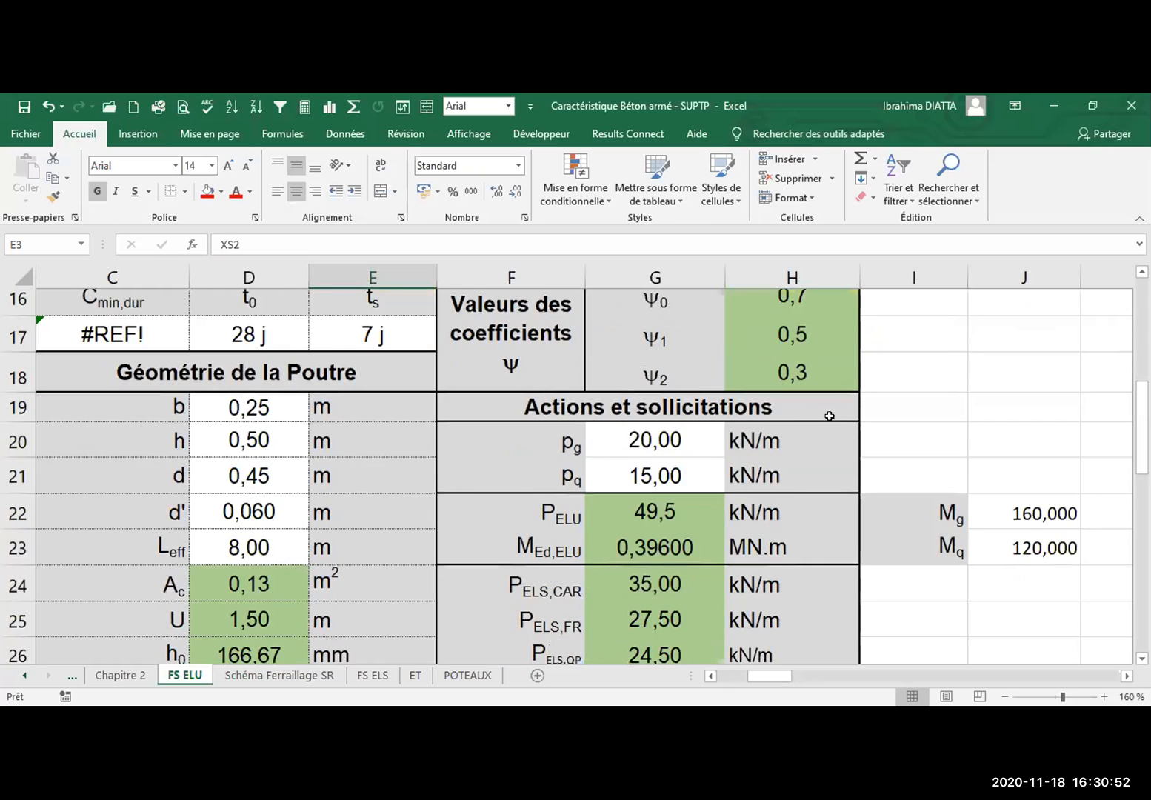
scroll(939, 489, "up", 5)
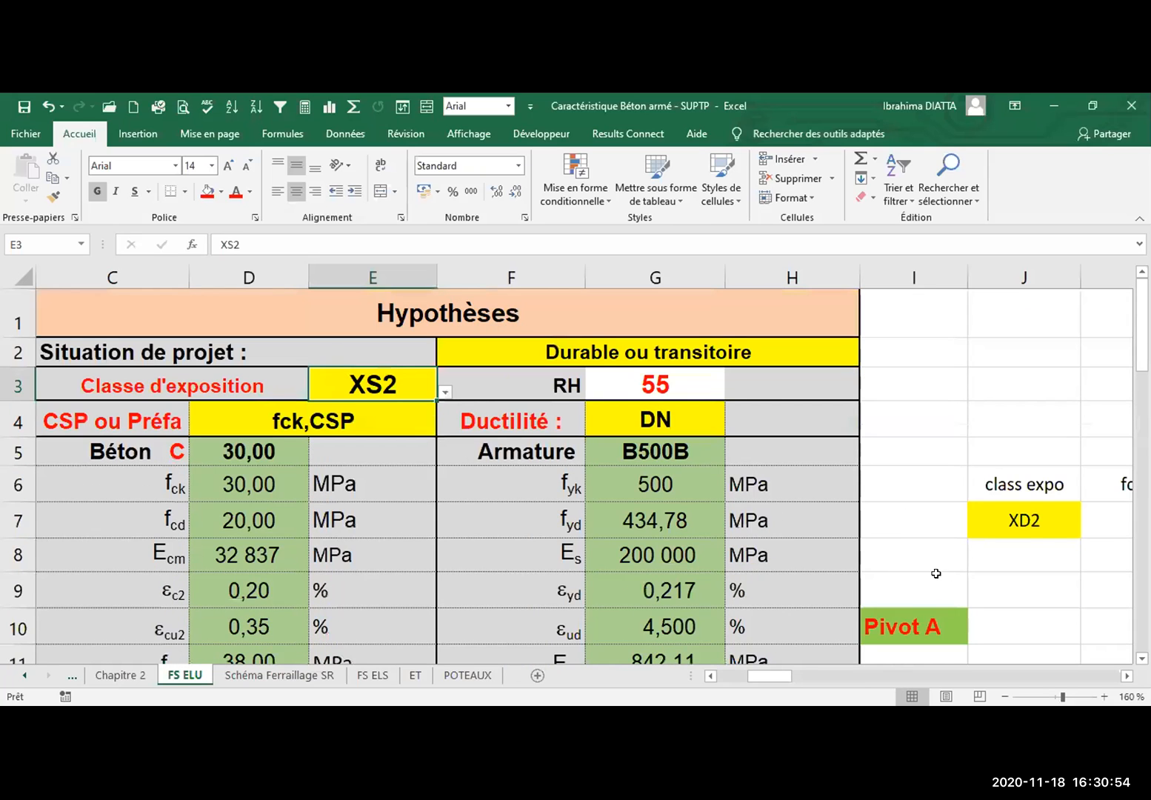
scroll(936, 574, "down", 3)
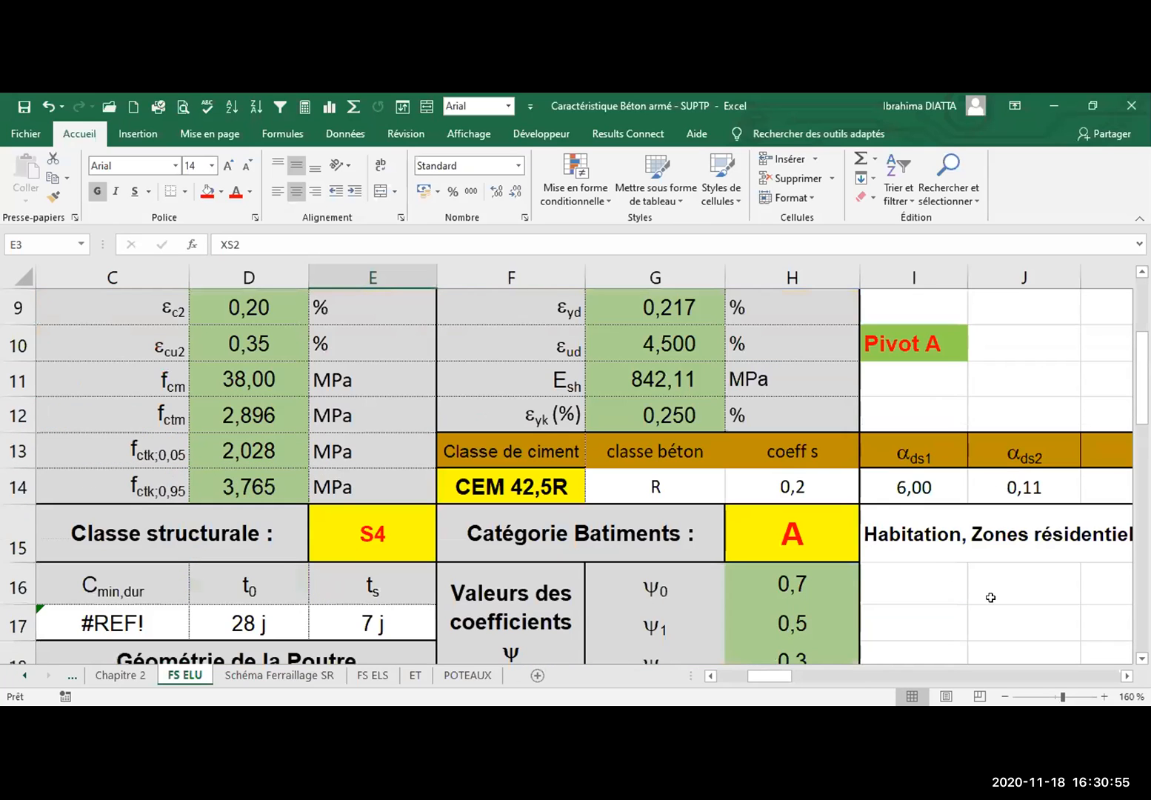
left_click(1126, 677)
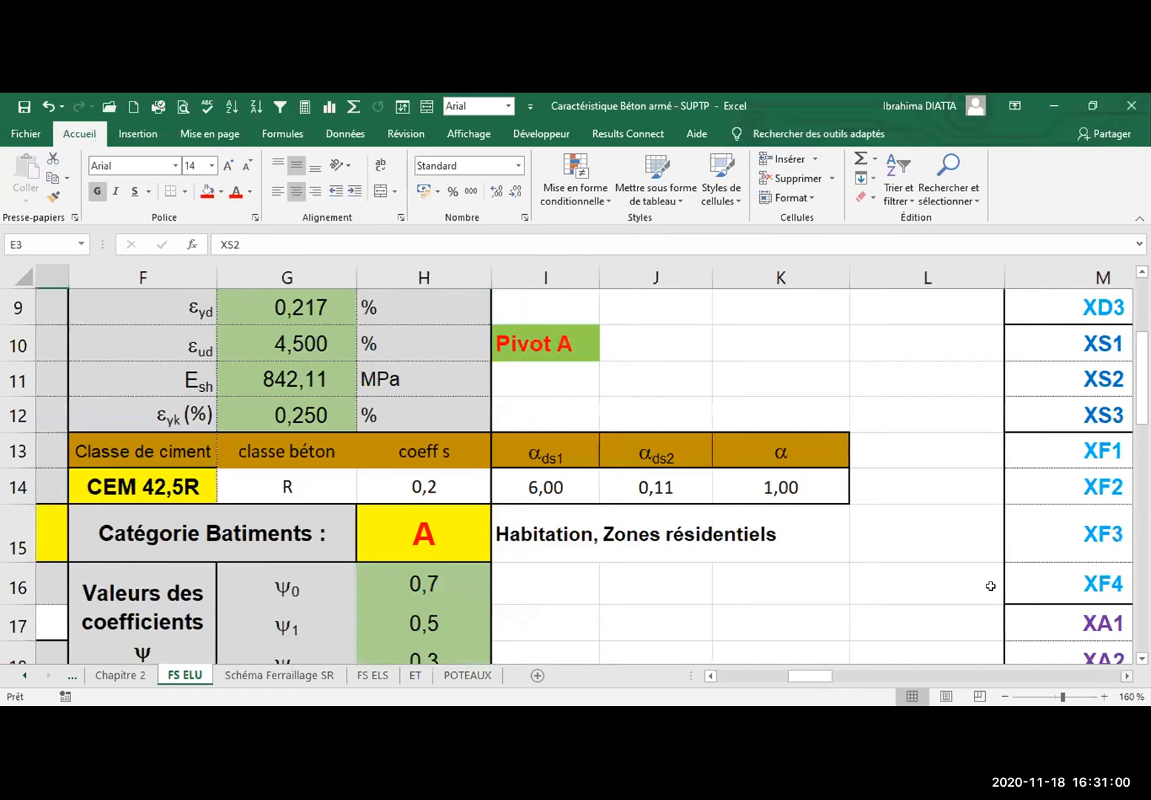
scroll(936, 453, "right", 3)
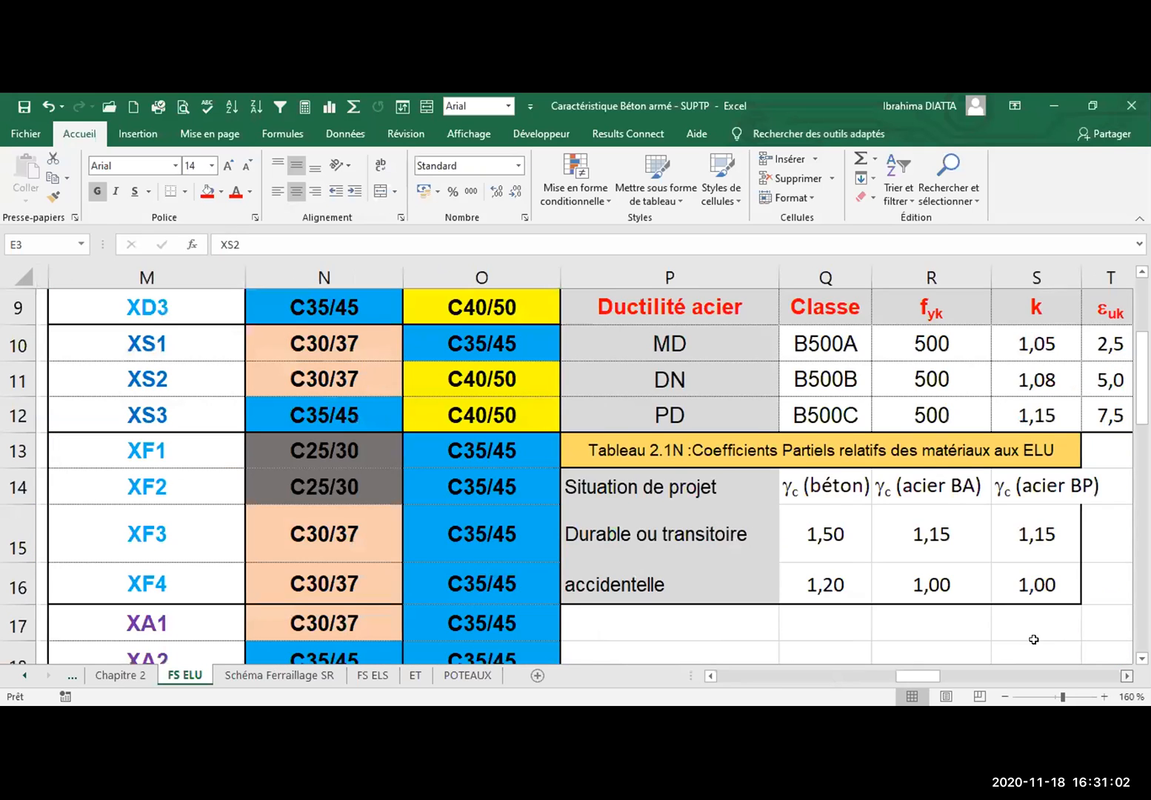
scroll(927, 563, "right", 1)
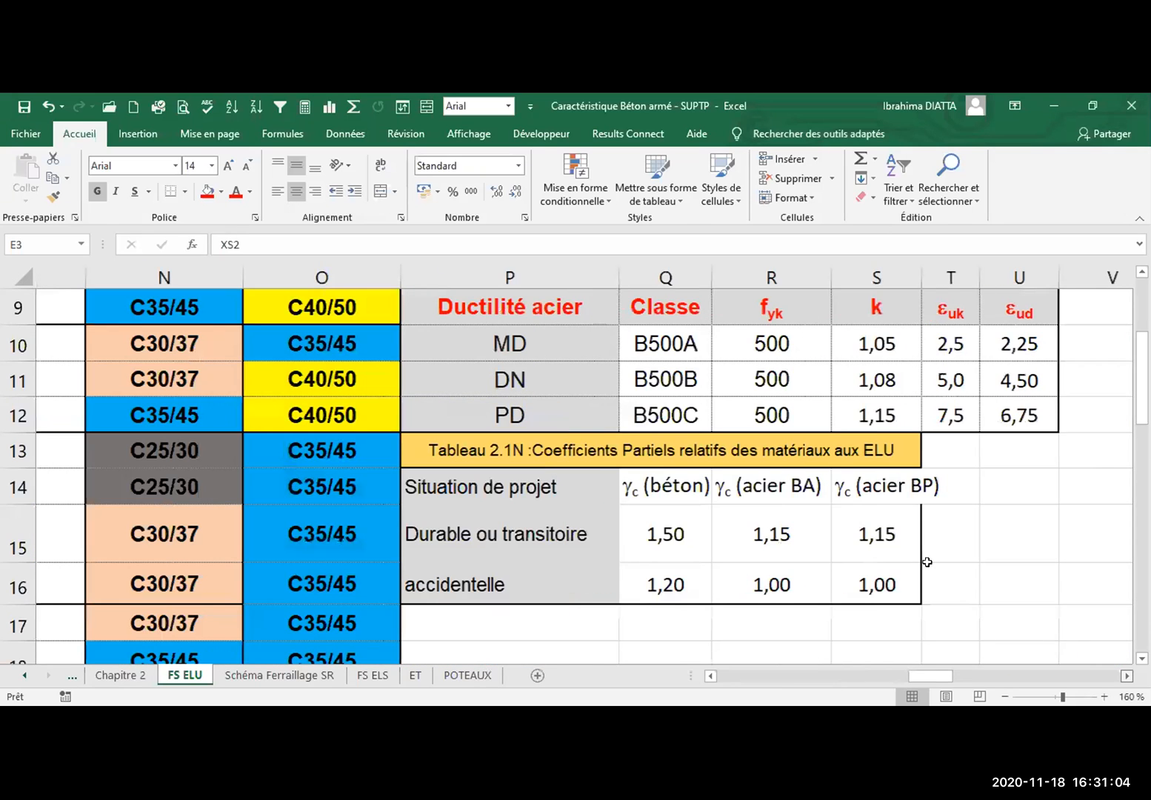
scroll(988, 657, "up", 3)
scroll(989, 656, "right", 1)
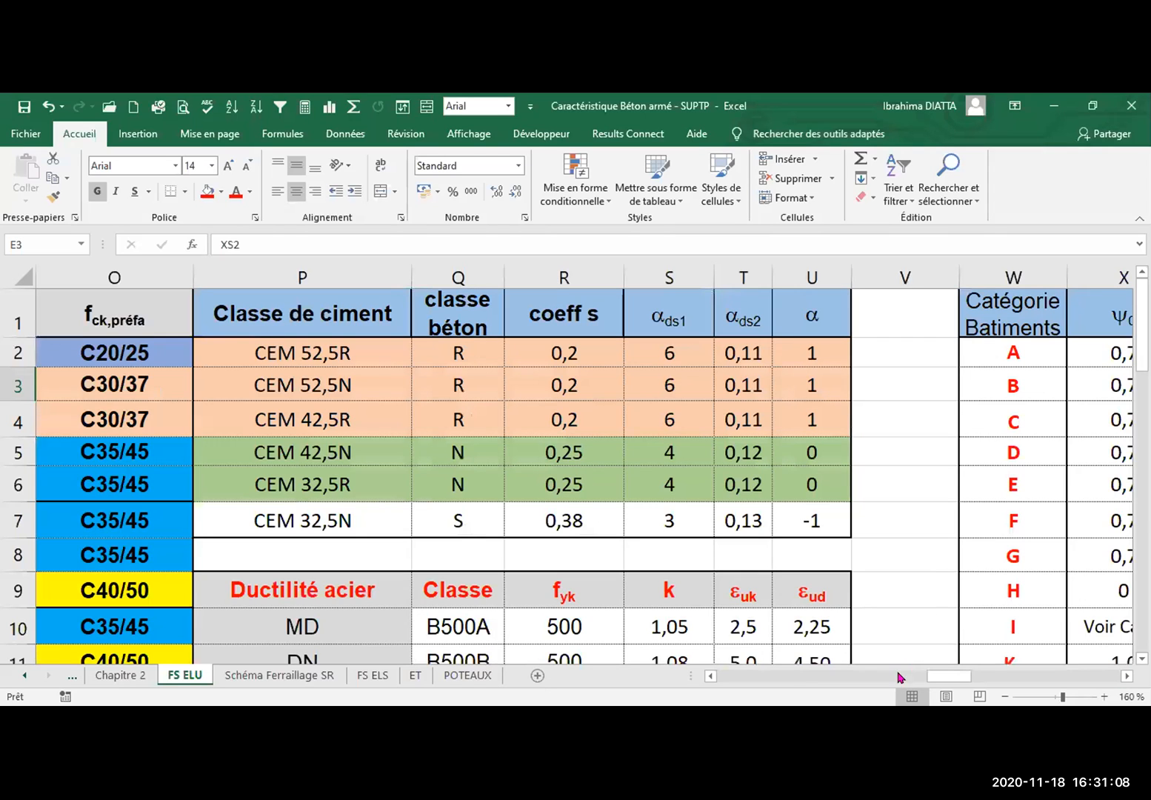
scroll(856, 680, "right", 3)
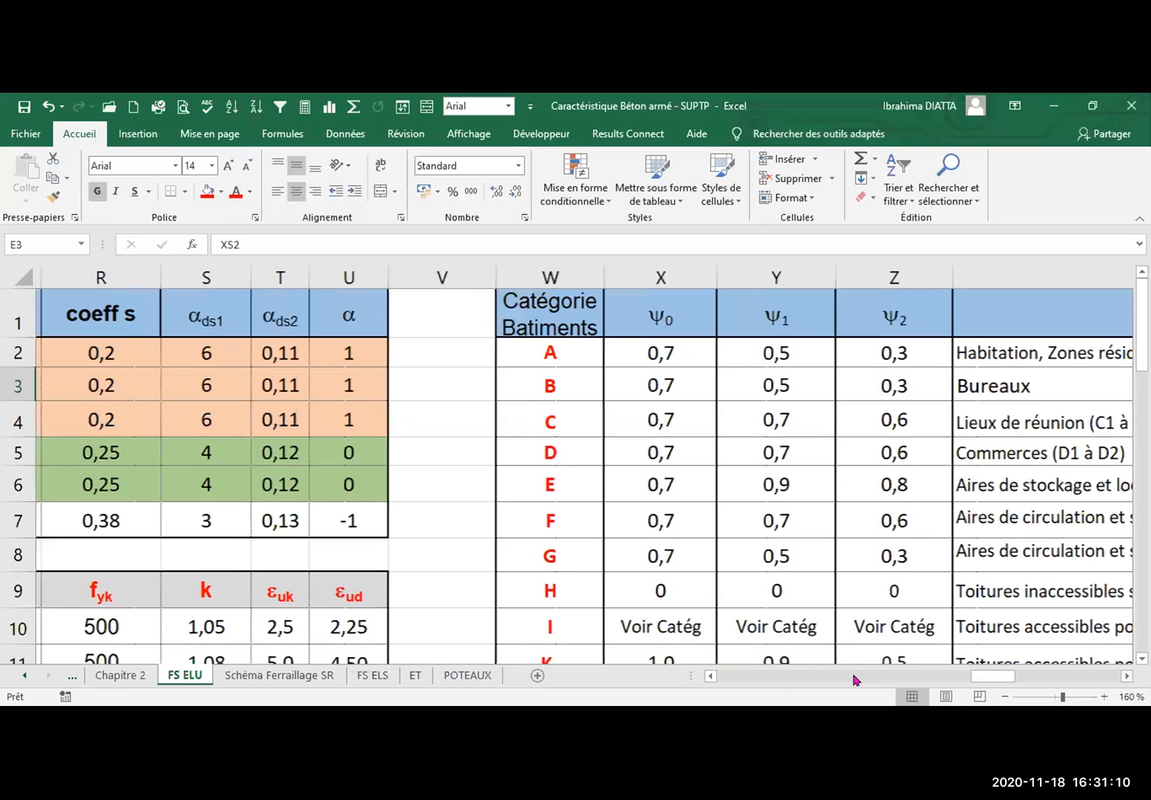
Review the beam geometry, actions, moments and bar area table further down the FS ELU sheet
left_click_drag(986, 677, 791, 678)
scroll(792, 525, "down", 5)
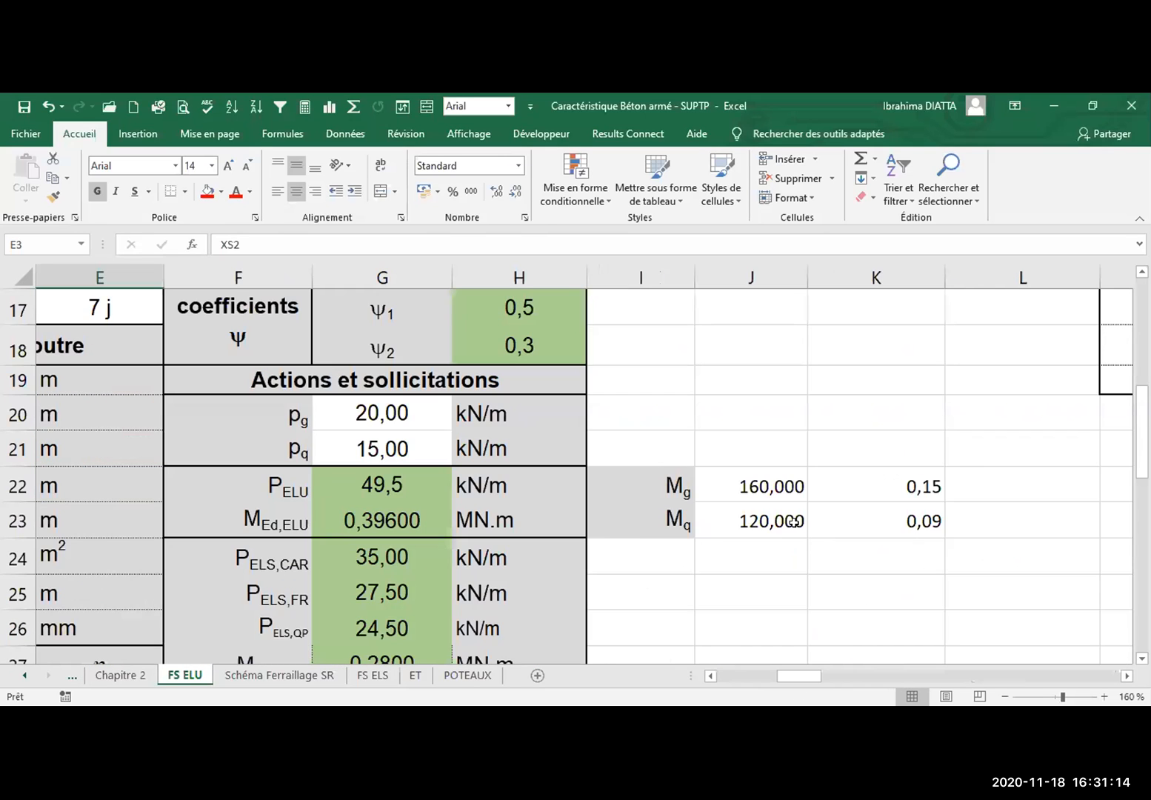
scroll(793, 522, "left", 3)
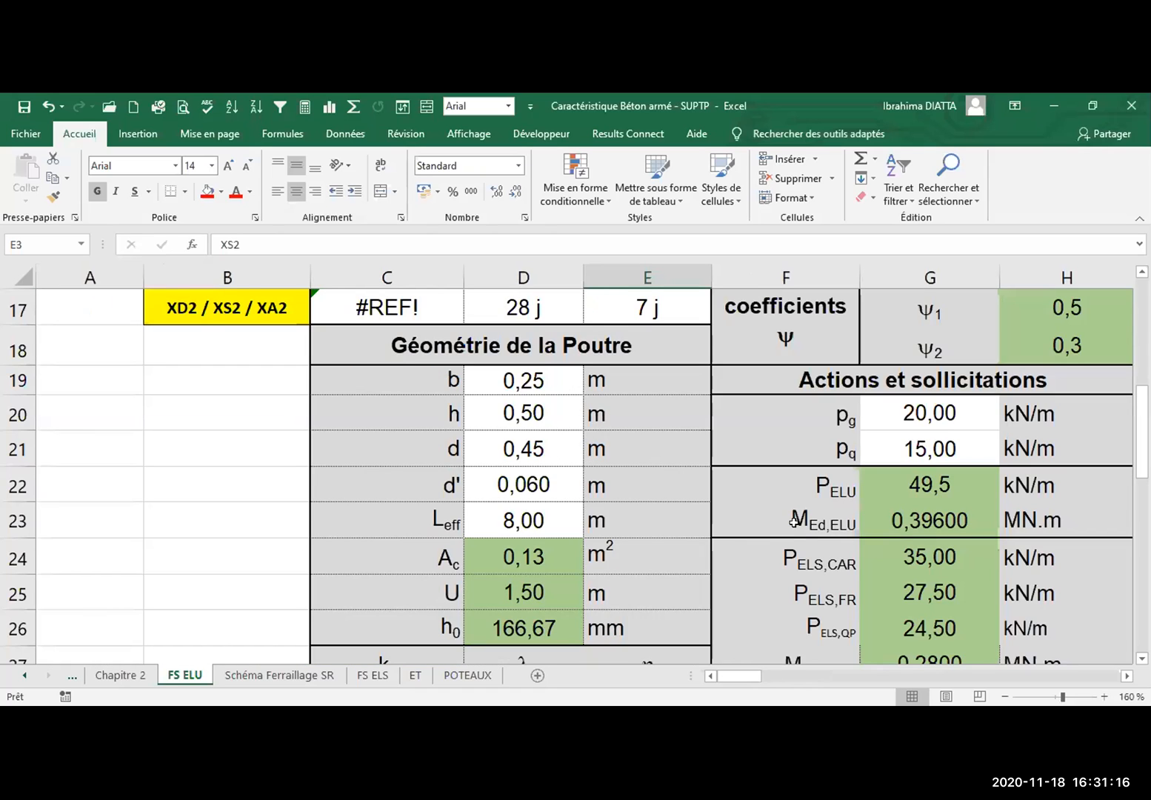
scroll(303, 687, "down", 3)
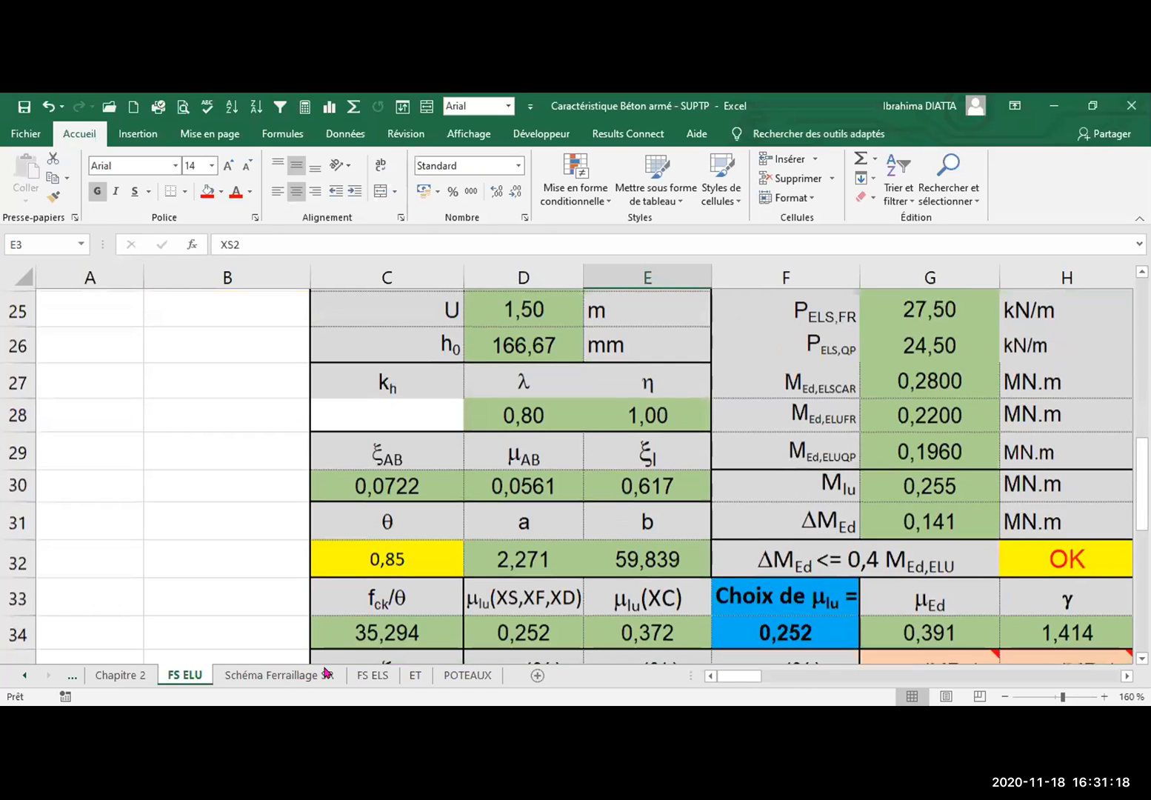
scroll(385, 415, "down", 8)
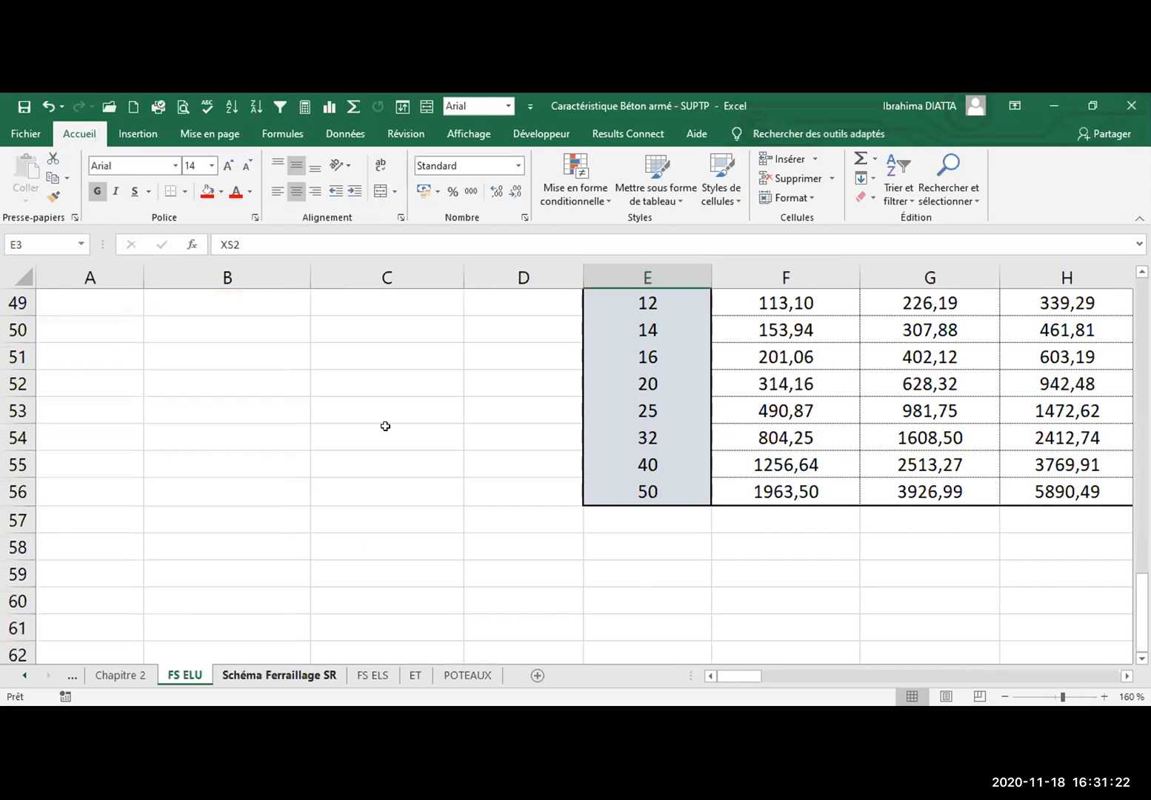
Return to FS ELS and check the α2 formula in C12 and the cement class link in C14
key("ctrl+Page_Down")
key("ctrl+Page_Down")
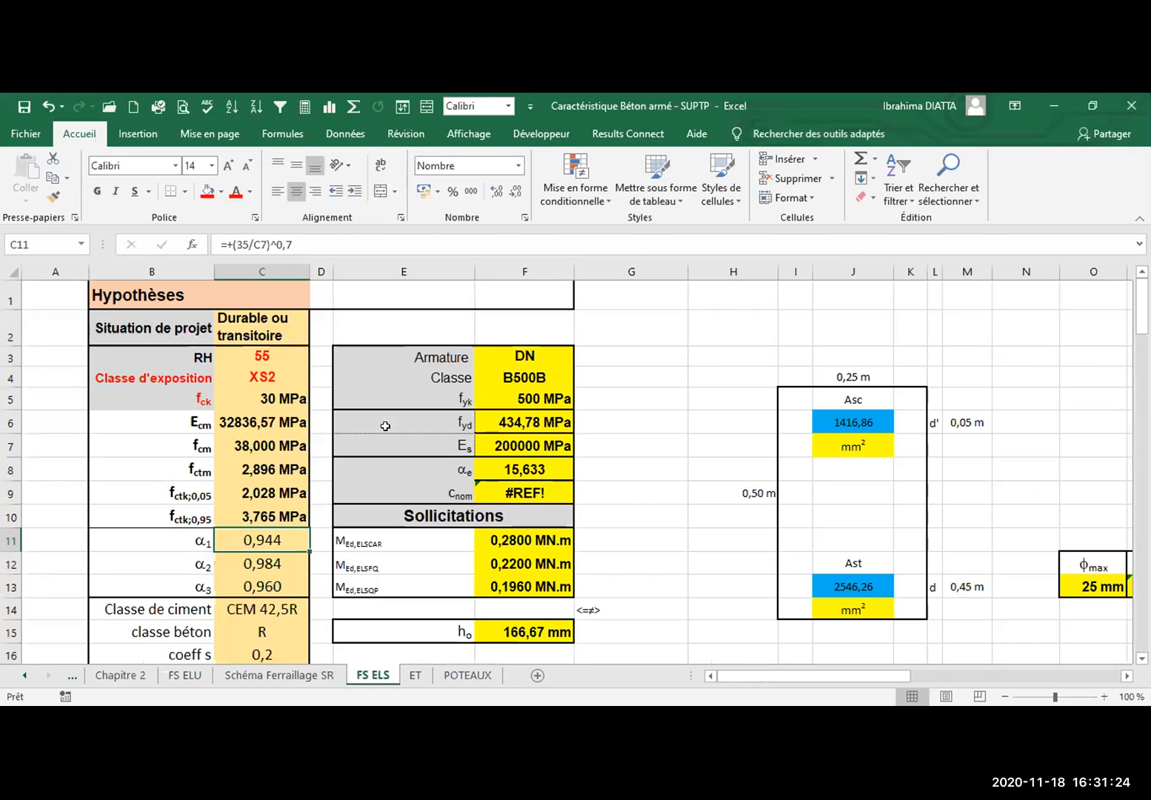
key("Down")
key("F2")
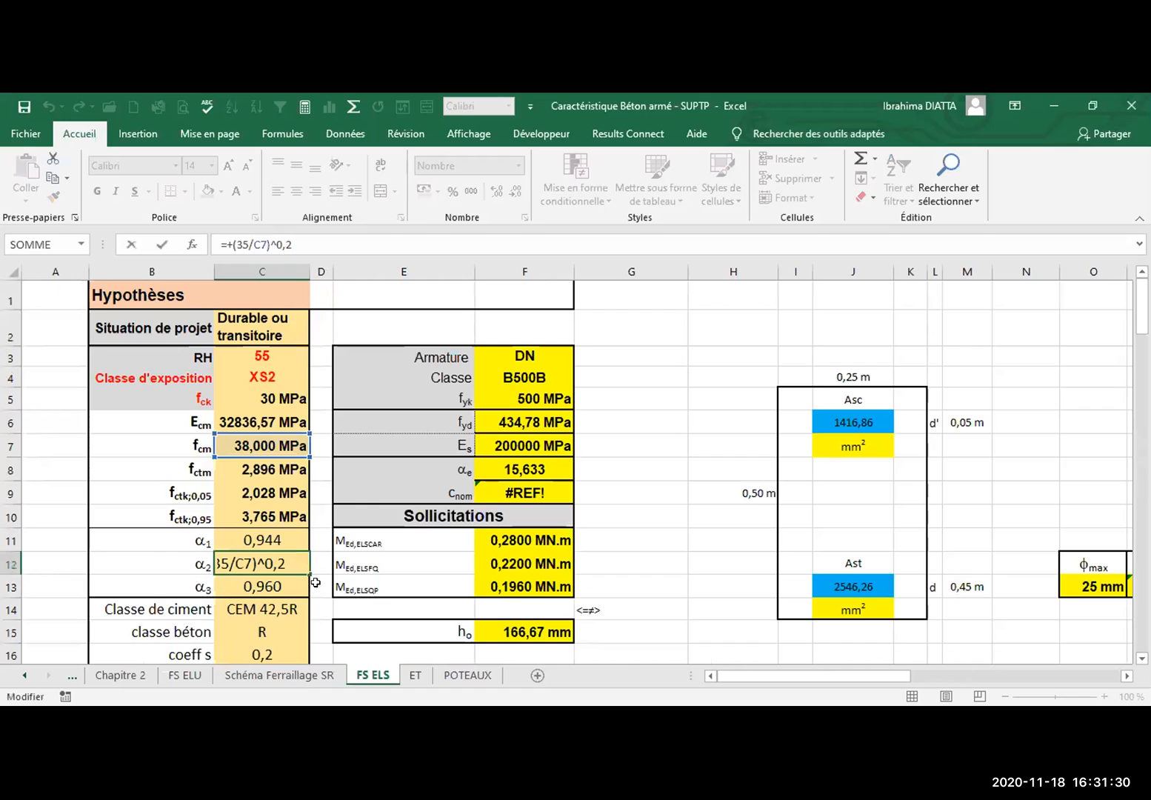
left_click(289, 609)
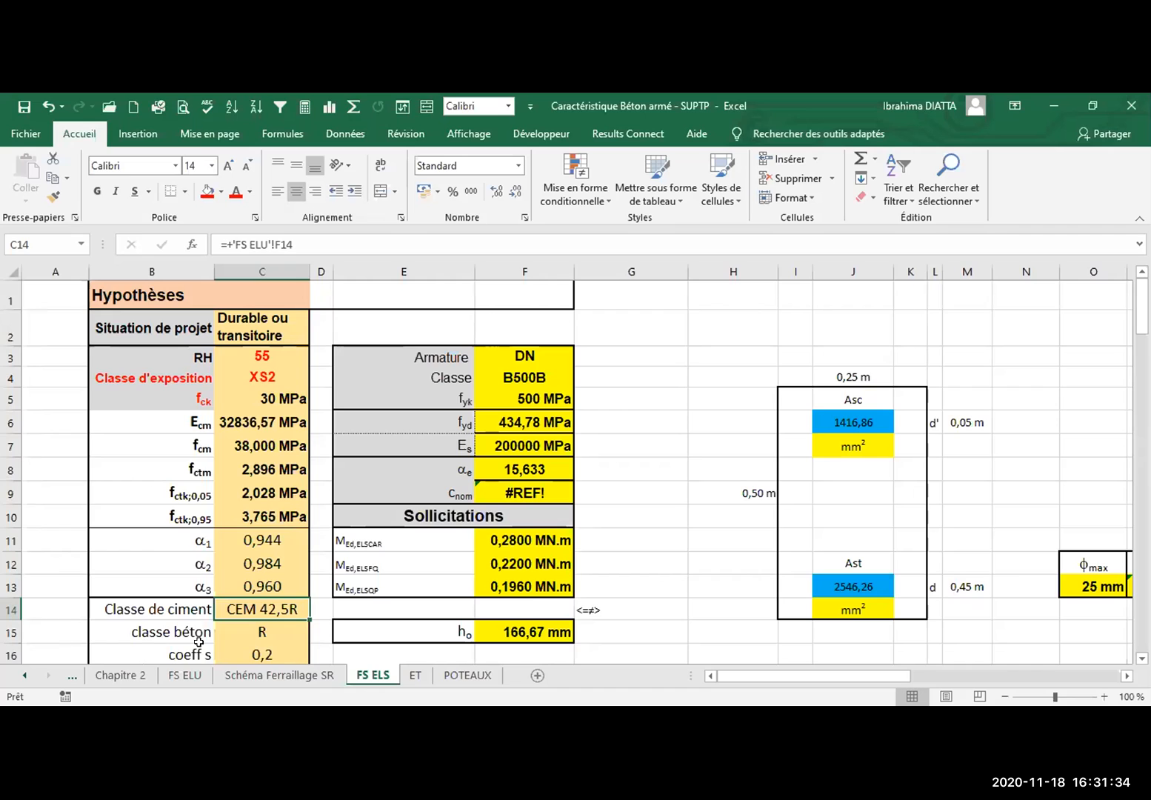
Locate the cement class in F14 of FS ELU and check the RECHERCHEV formula for coeff s in H14
left_click(179, 677)
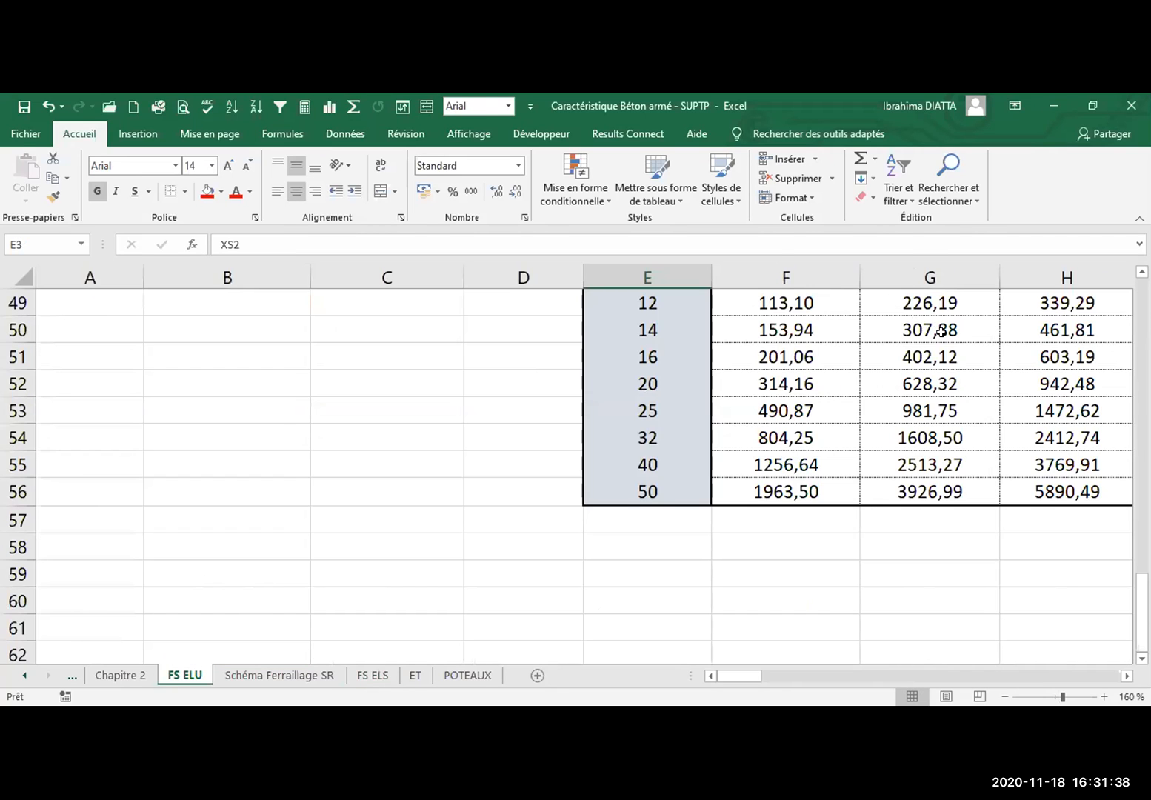
scroll(940, 331, "up", 8)
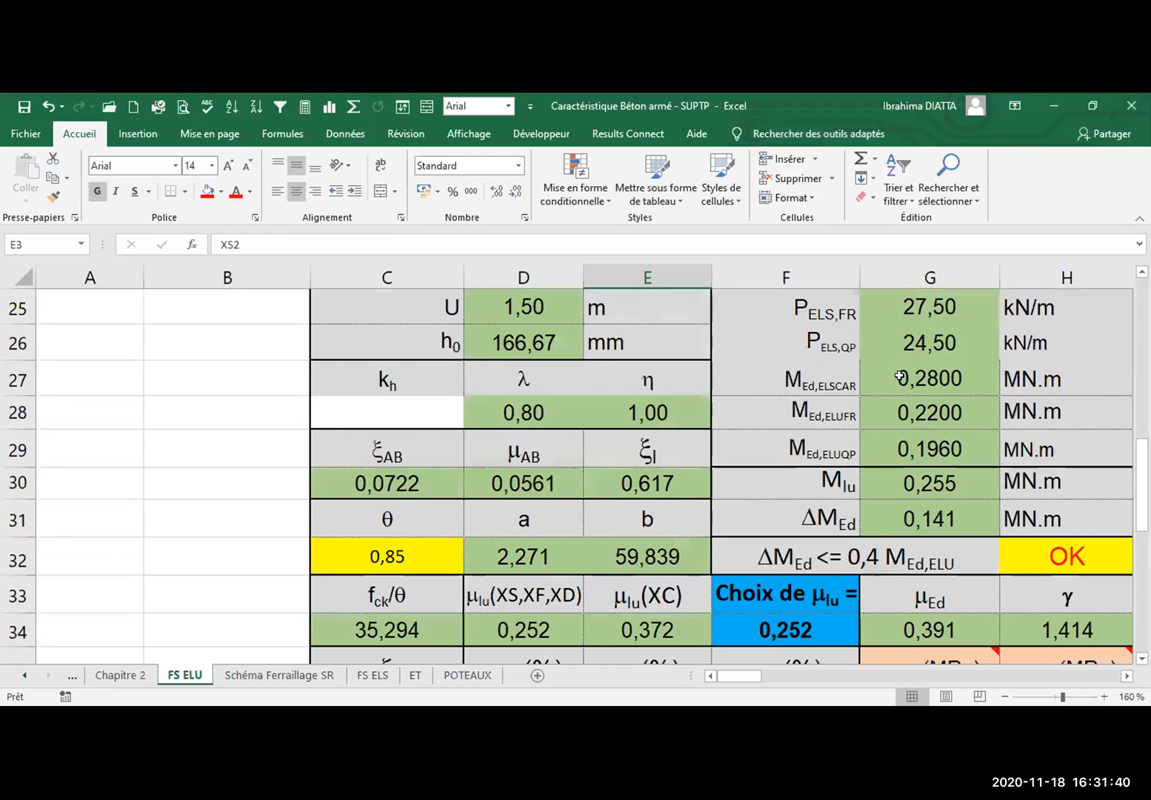
scroll(900, 377, "up", 8)
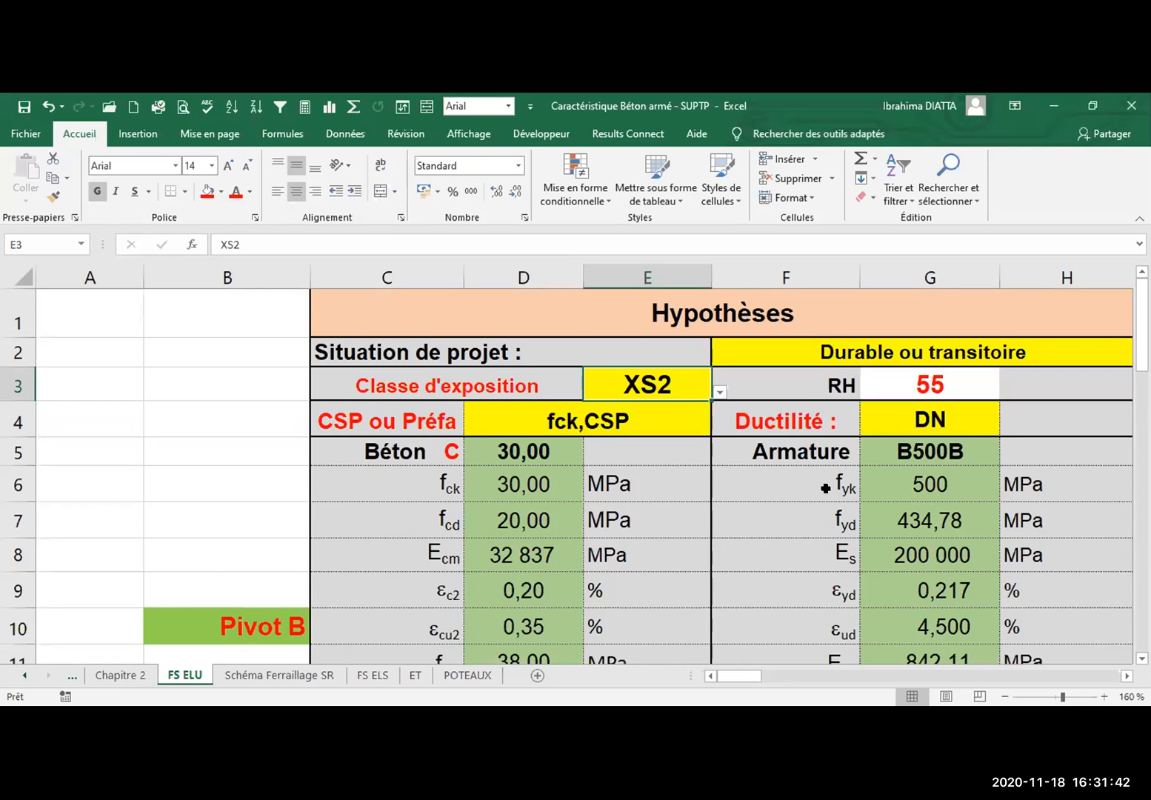
scroll(865, 512, "down", 2)
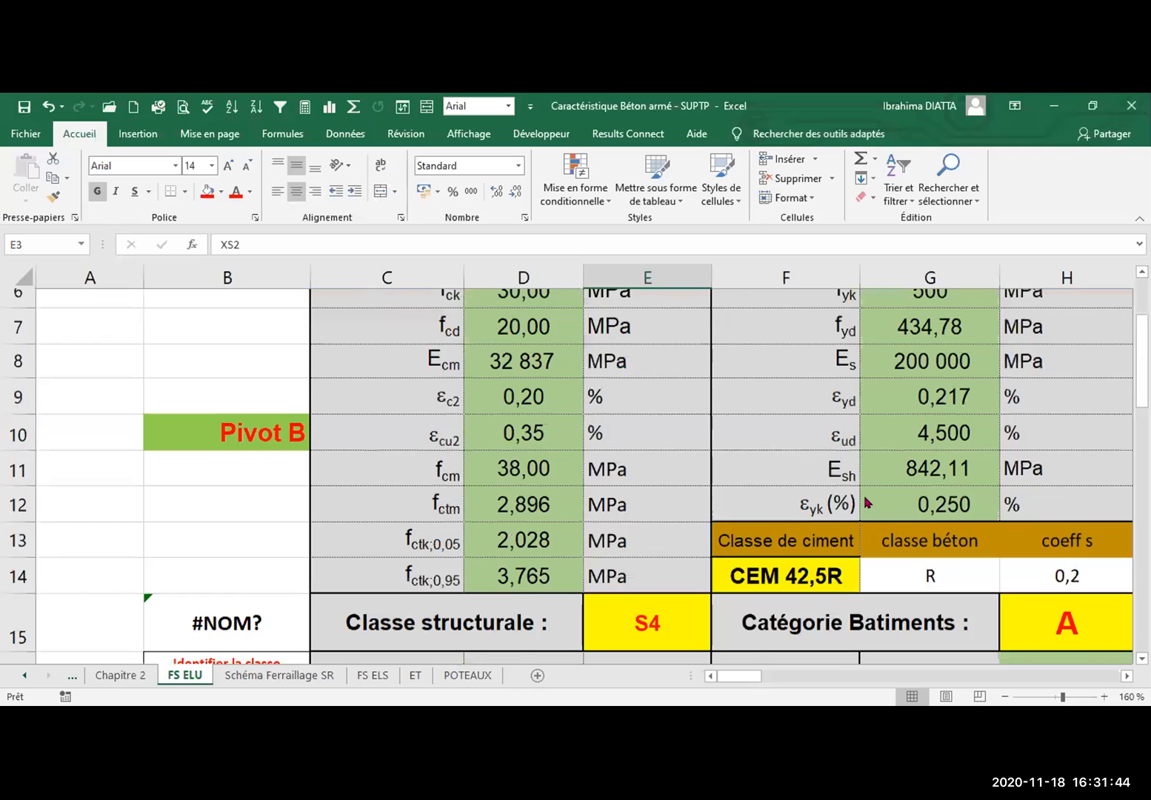
scroll(867, 502, "down", 2)
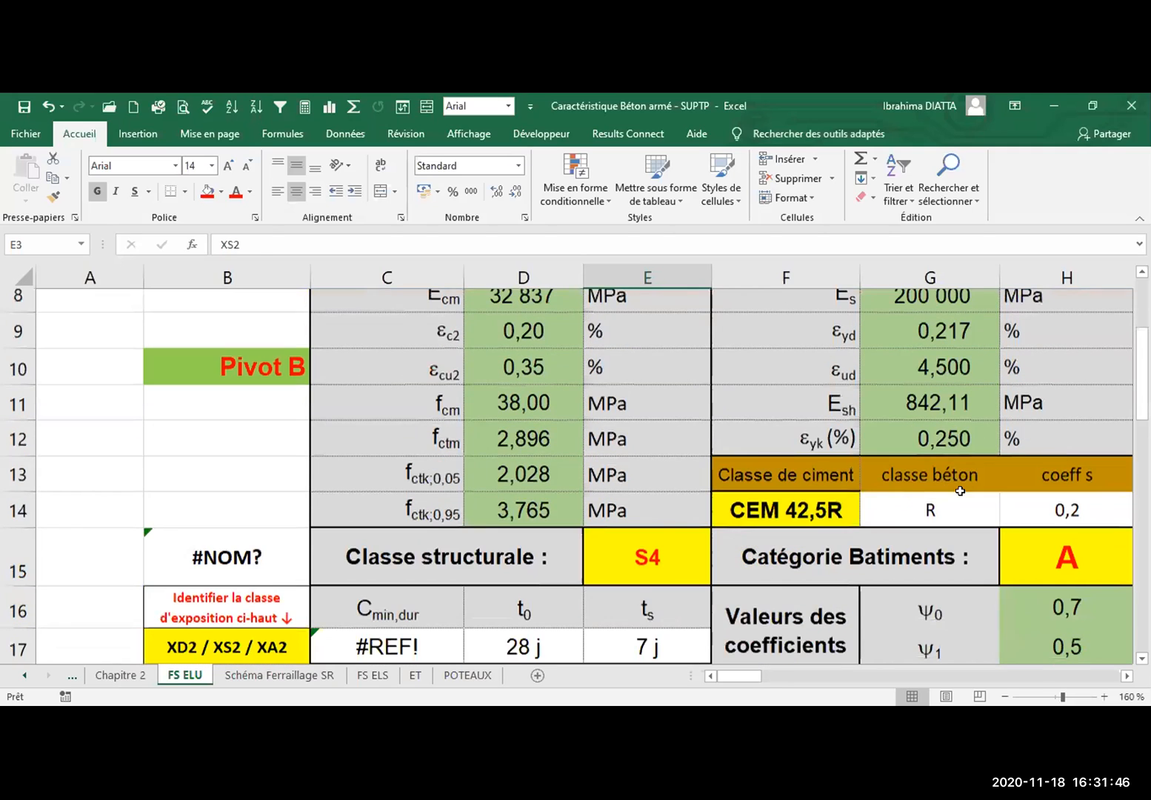
scroll(960, 491, "down", 1)
left_click(815, 509)
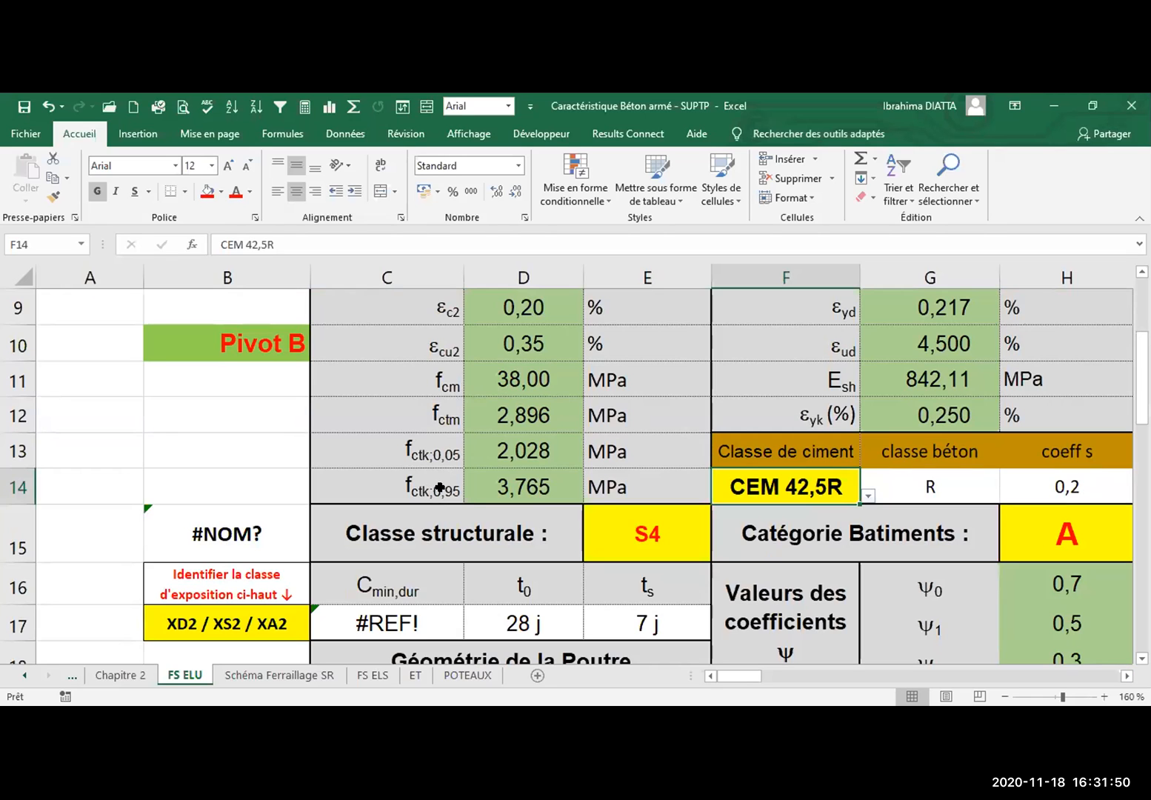
key("Right")
key("Right")
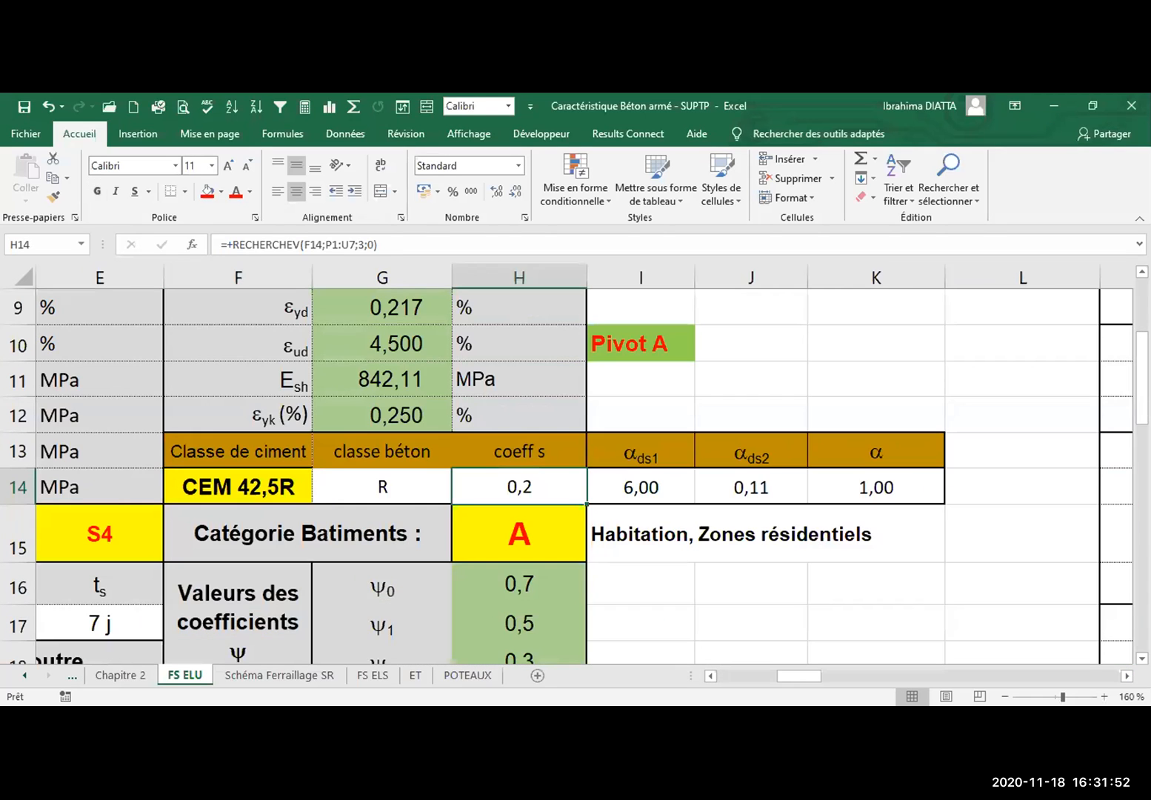
Examine the cement class lookup table in P1:U7 of FS ELU, including the classe béton, coeff s and αds1 columns
left_click(1125, 677)
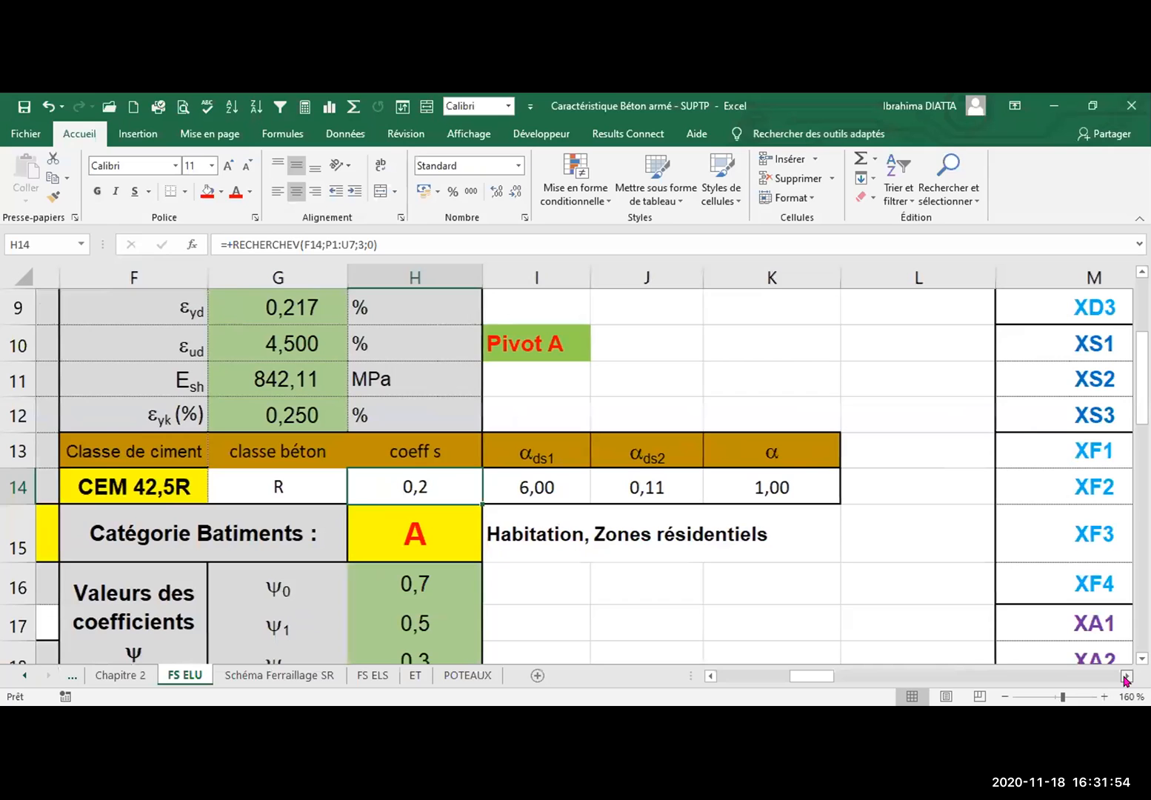
double_click(1125, 677)
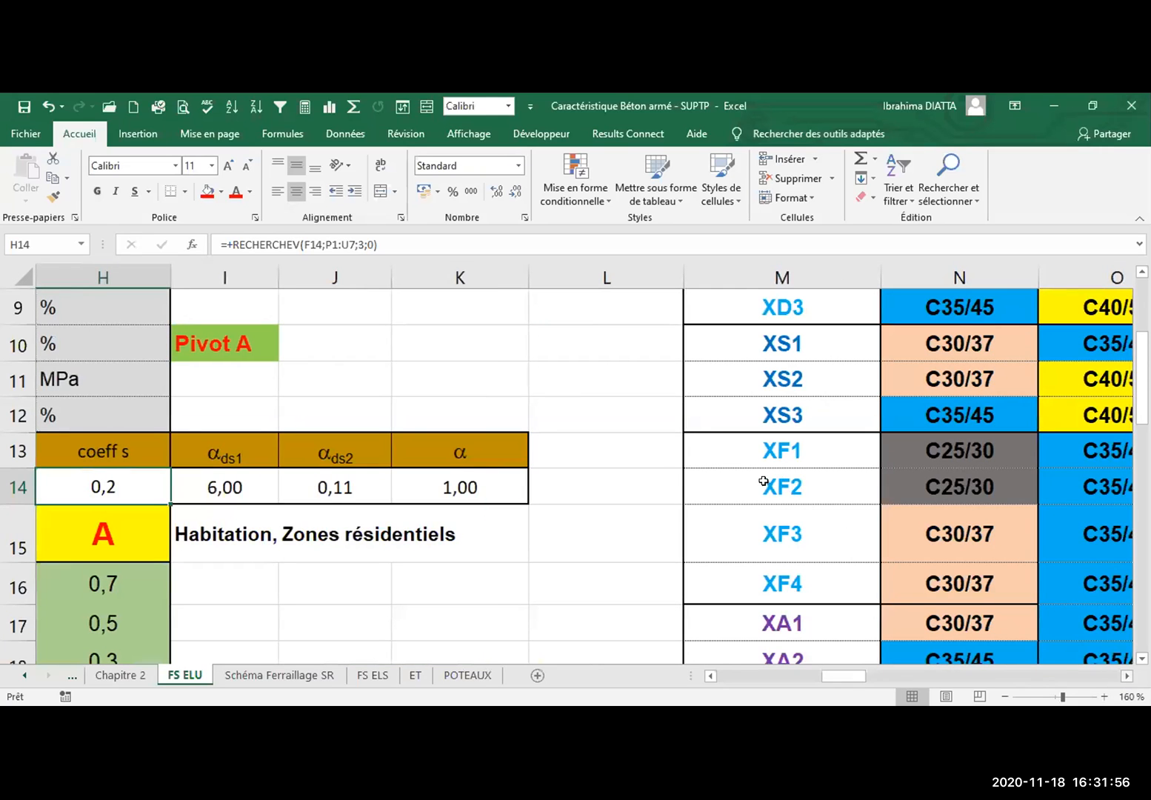
scroll(333, 534, "right", 5)
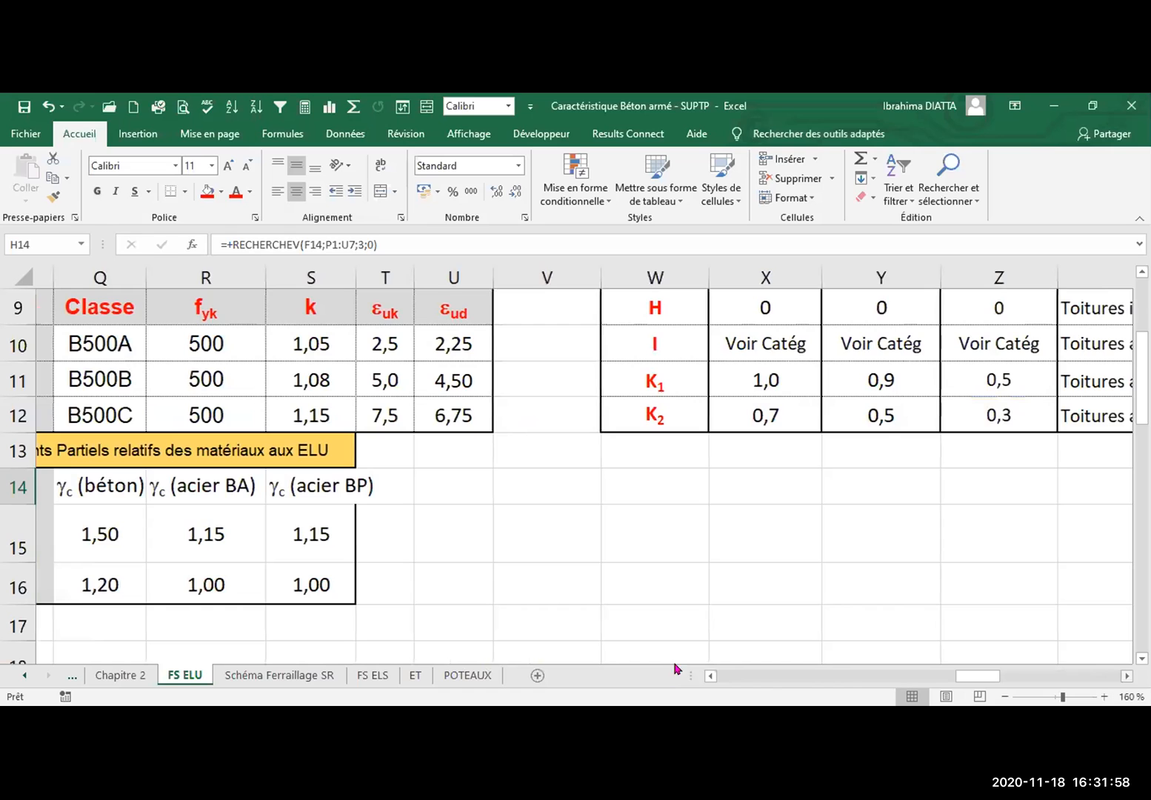
scroll(572, 470, "up", 3)
scroll(572, 470, "left", 2)
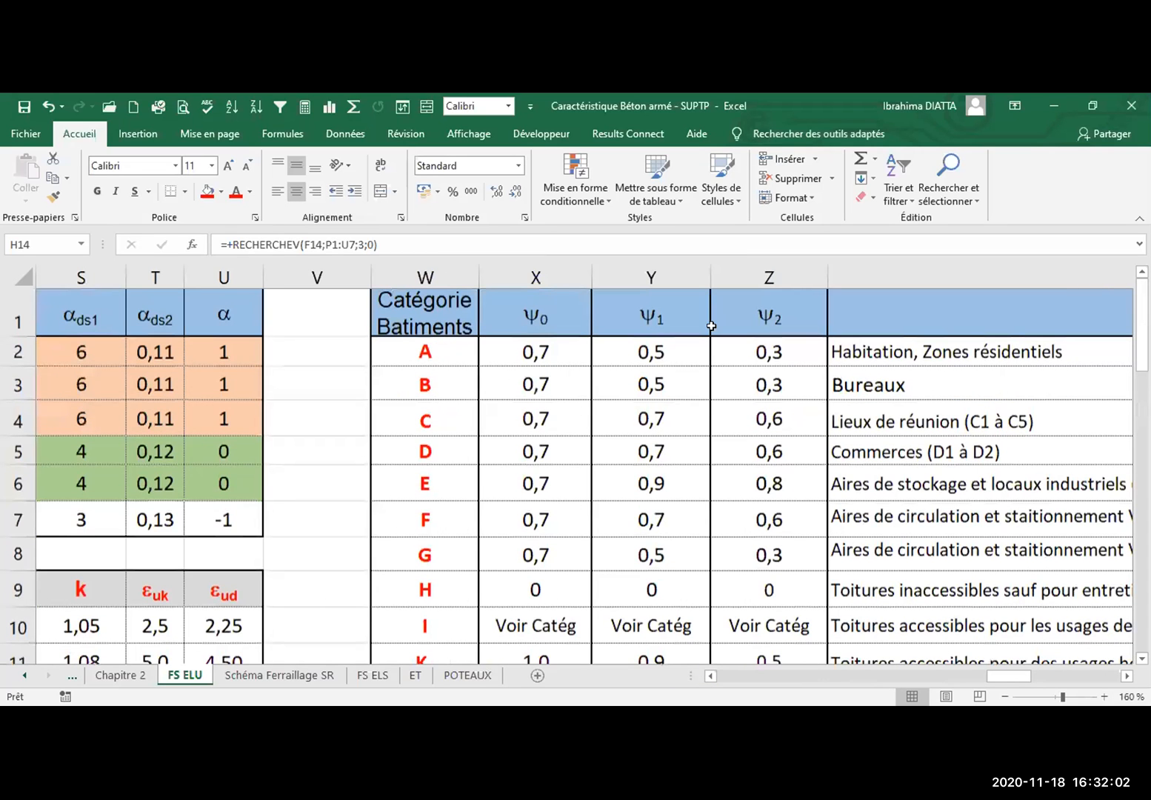
scroll(654, 347, "left", 3)
left_click_drag(460, 352, 474, 554)
left_click_drag(632, 344, 618, 377)
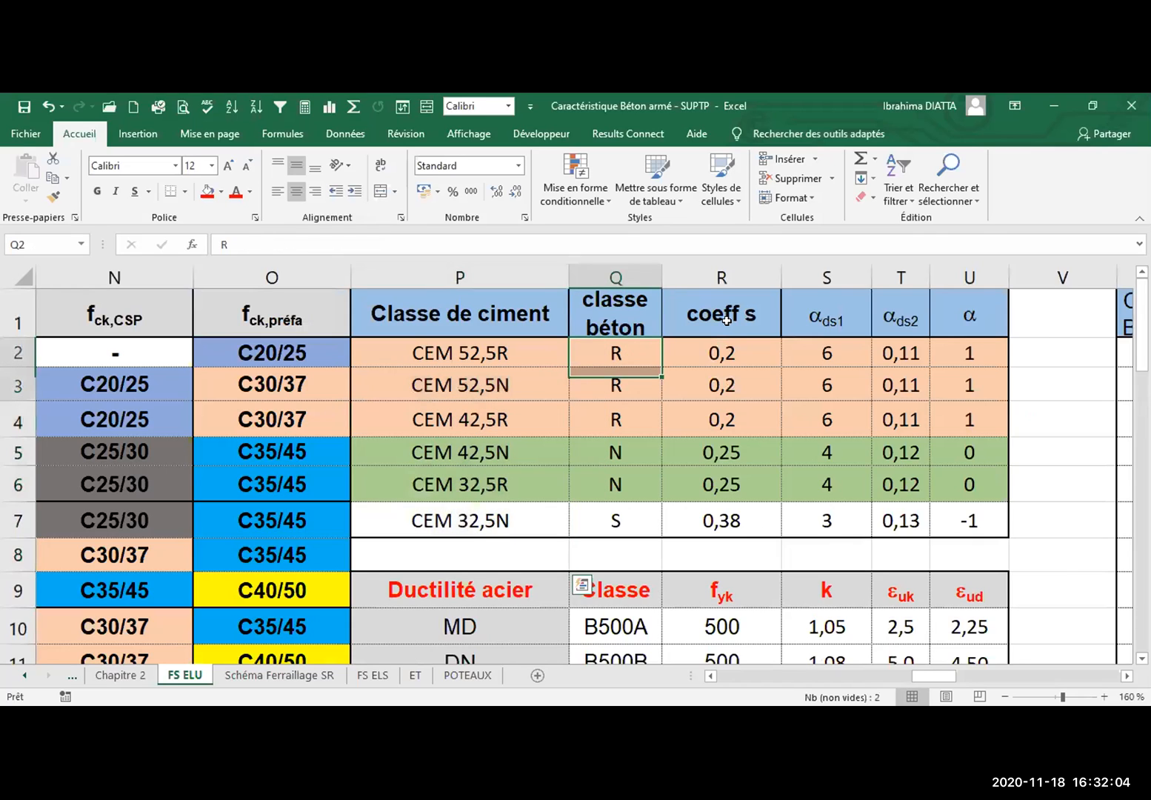
left_click(722, 341)
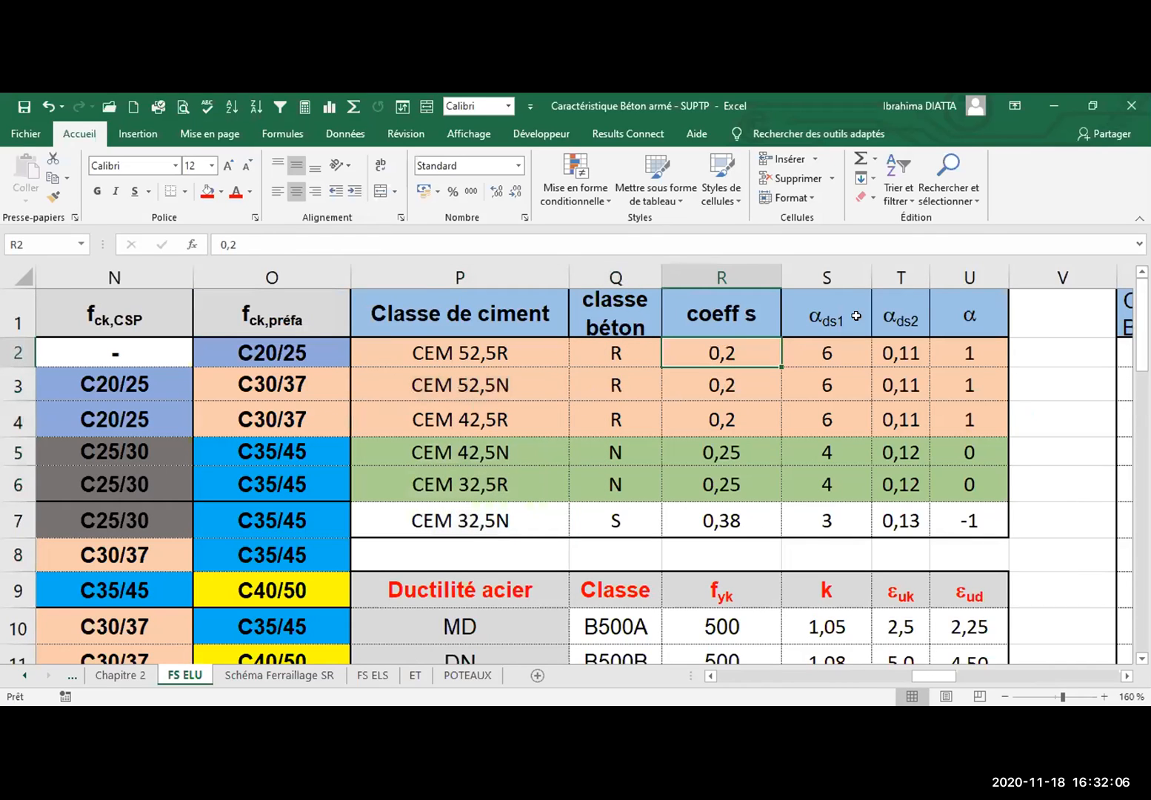
left_click(816, 348)
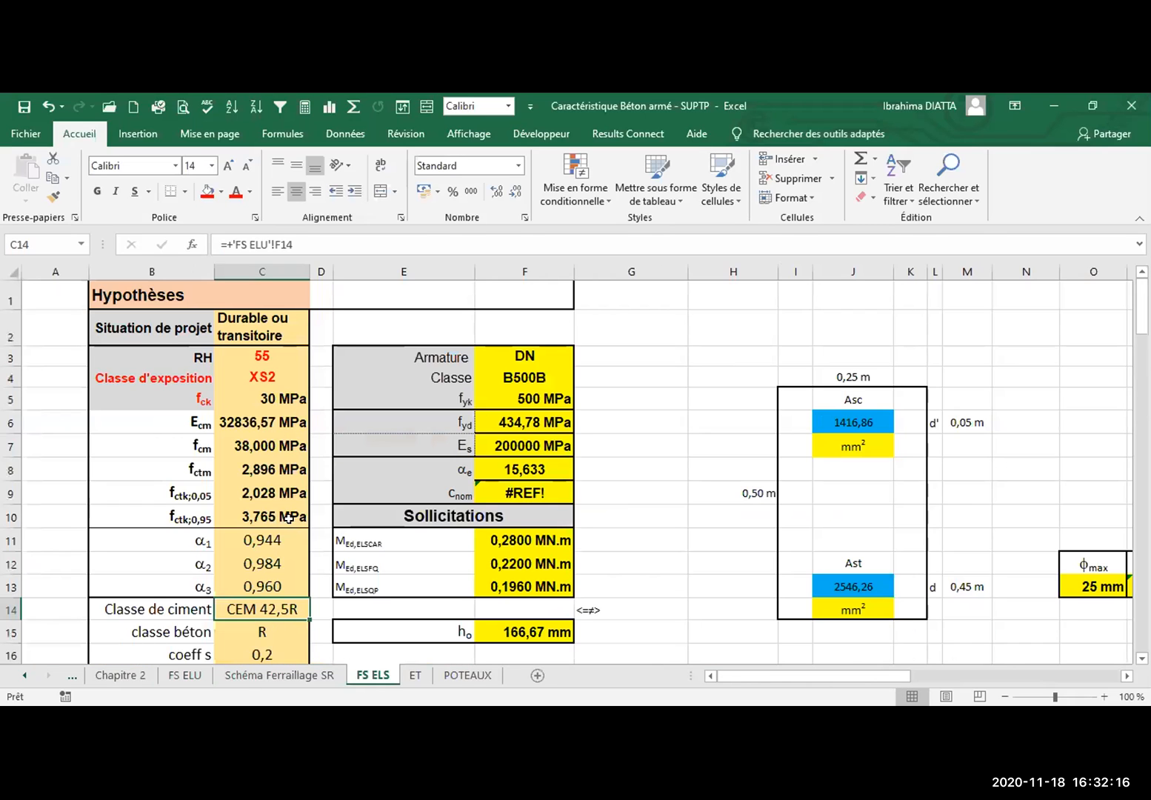
Check the source of the αds2 coefficient in cell C18 of FS ELS
scroll(345, 515, "down", 3)
left_click(261, 510)
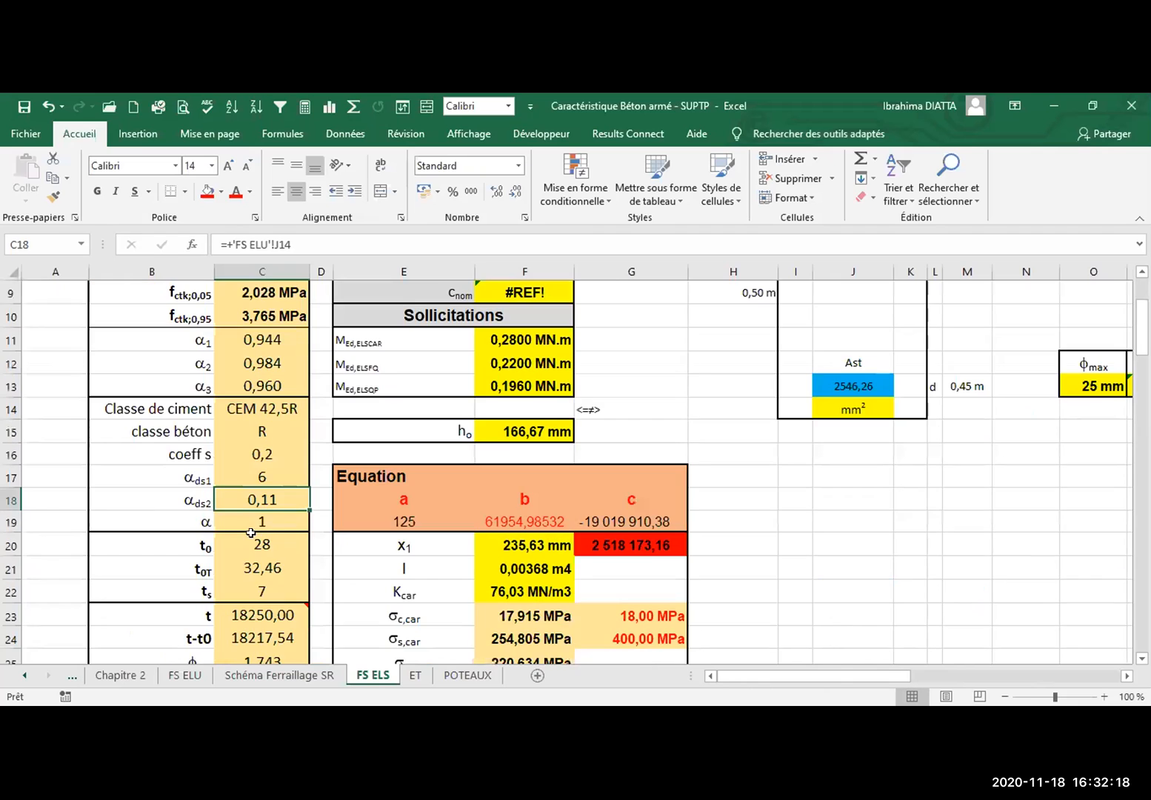
Examine the φRH formula in C25 of FS ELS and the cells it references, leaving the formula as is
scroll(277, 468, "down", 3)
left_click(277, 467)
scroll(278, 467, "down", 1)
left_click(277, 467)
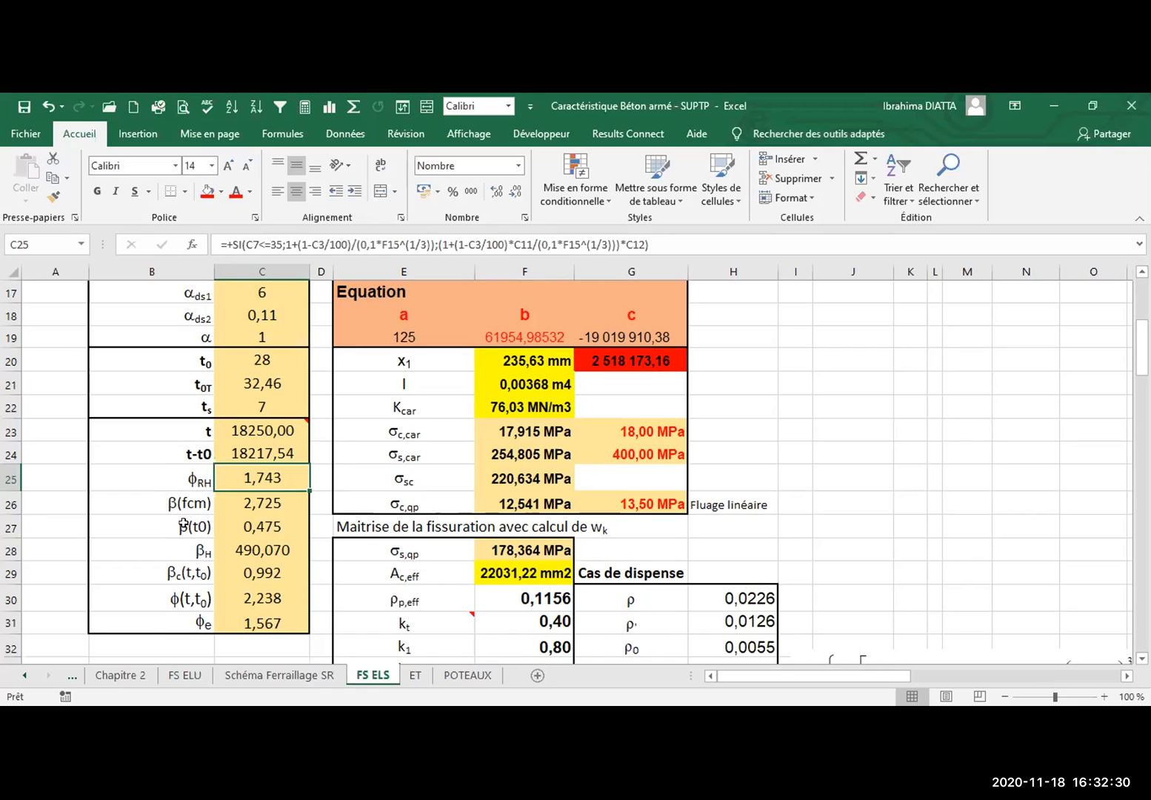
double_click(252, 471)
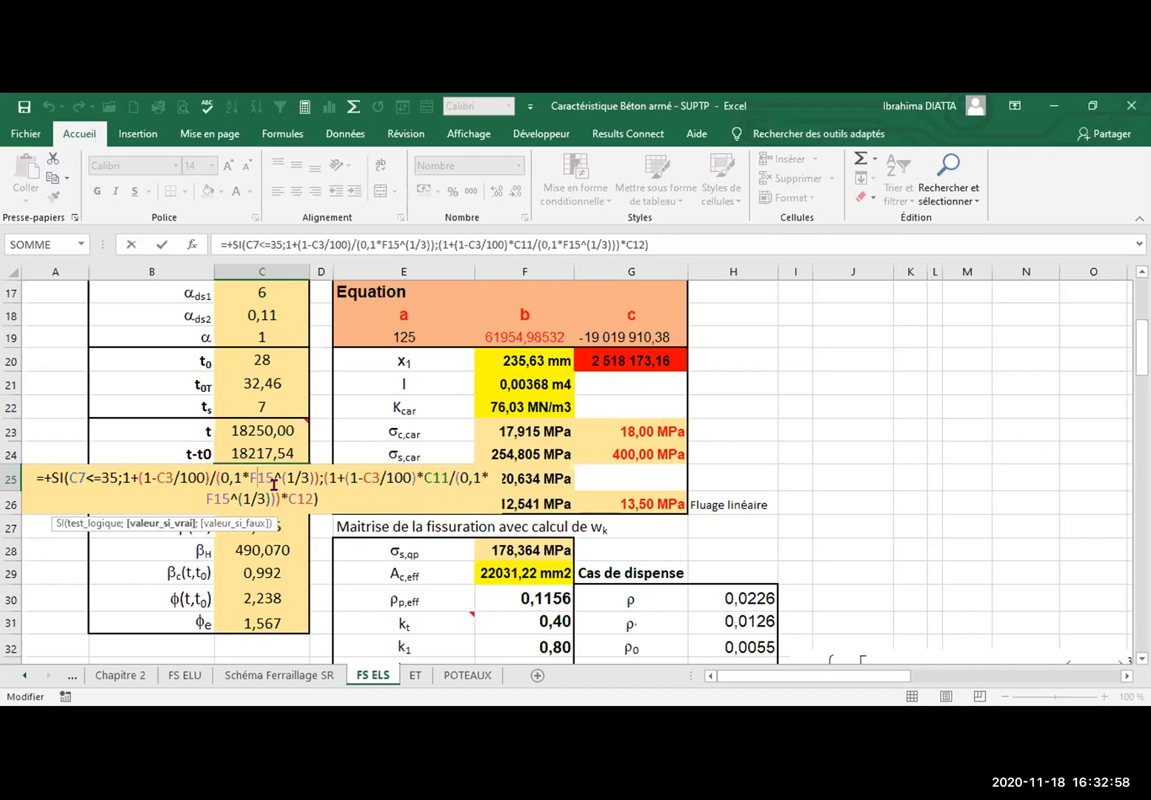
key("Return")
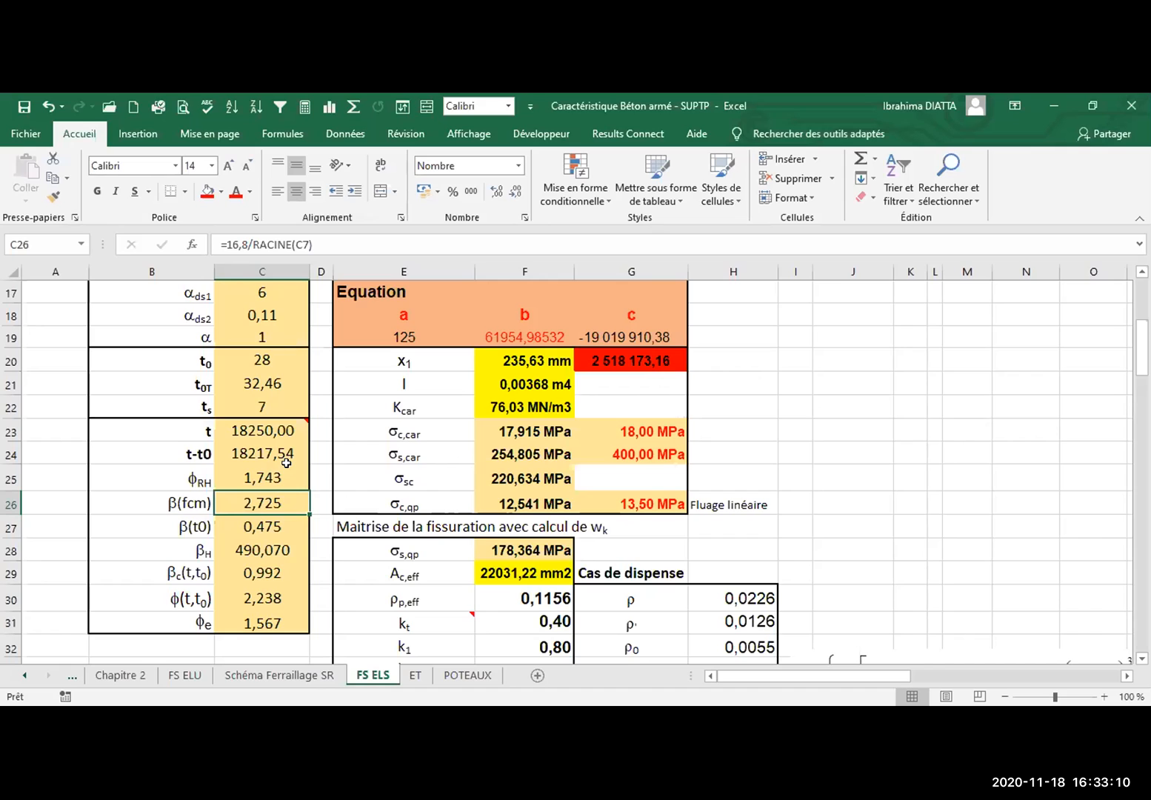
Check the formulas for βH in C28, βc(t,t0) in C29 and φ(t,t0) in C30
left_click(264, 542)
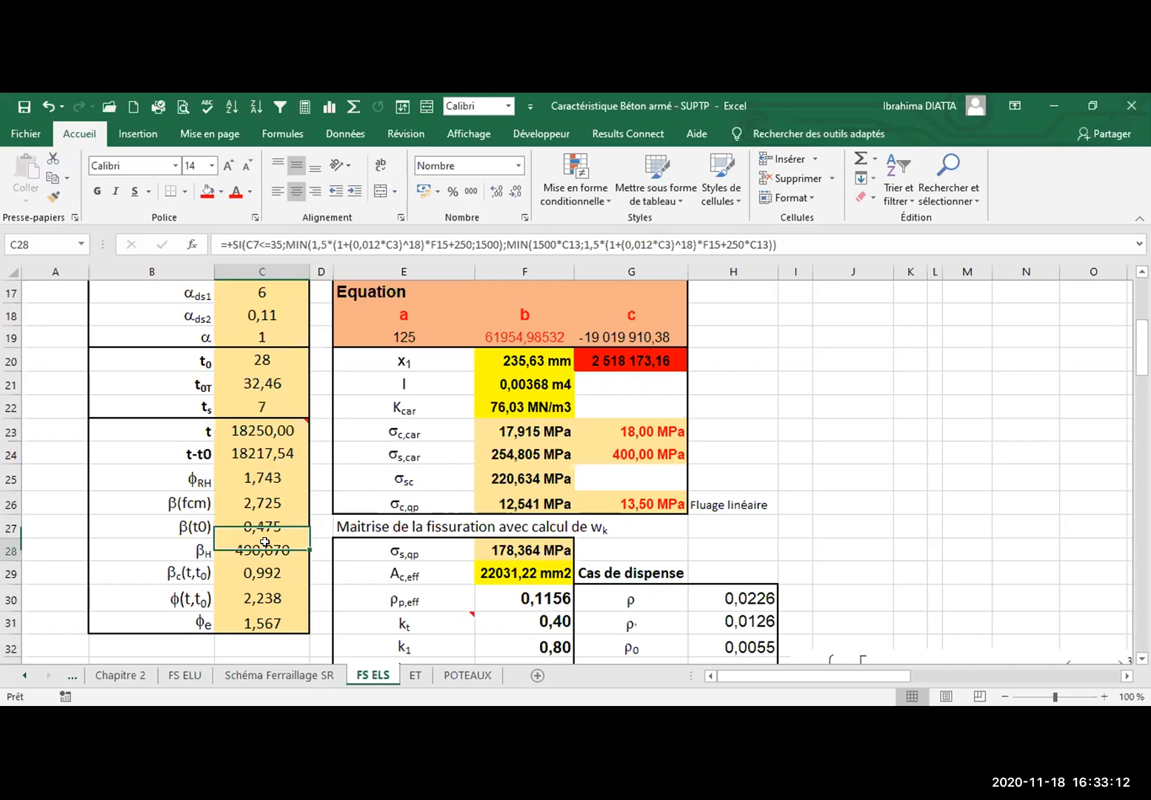
left_click(263, 572)
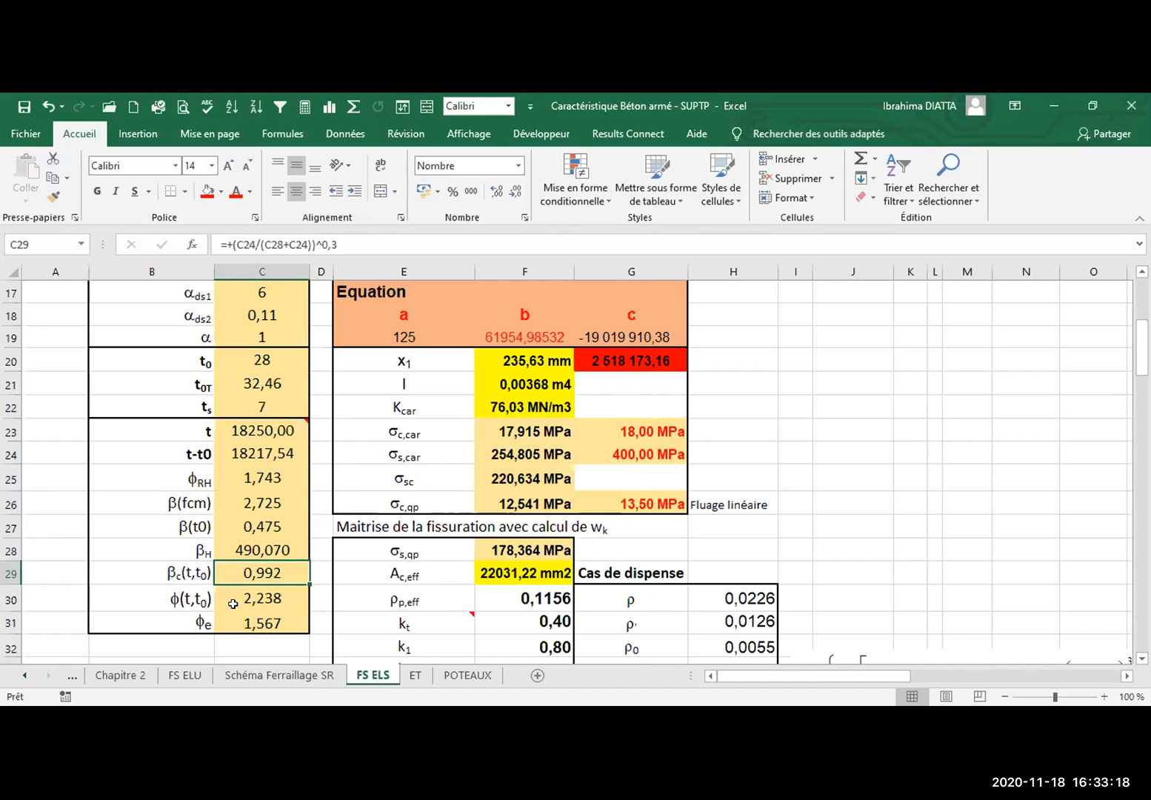
left_click(259, 592)
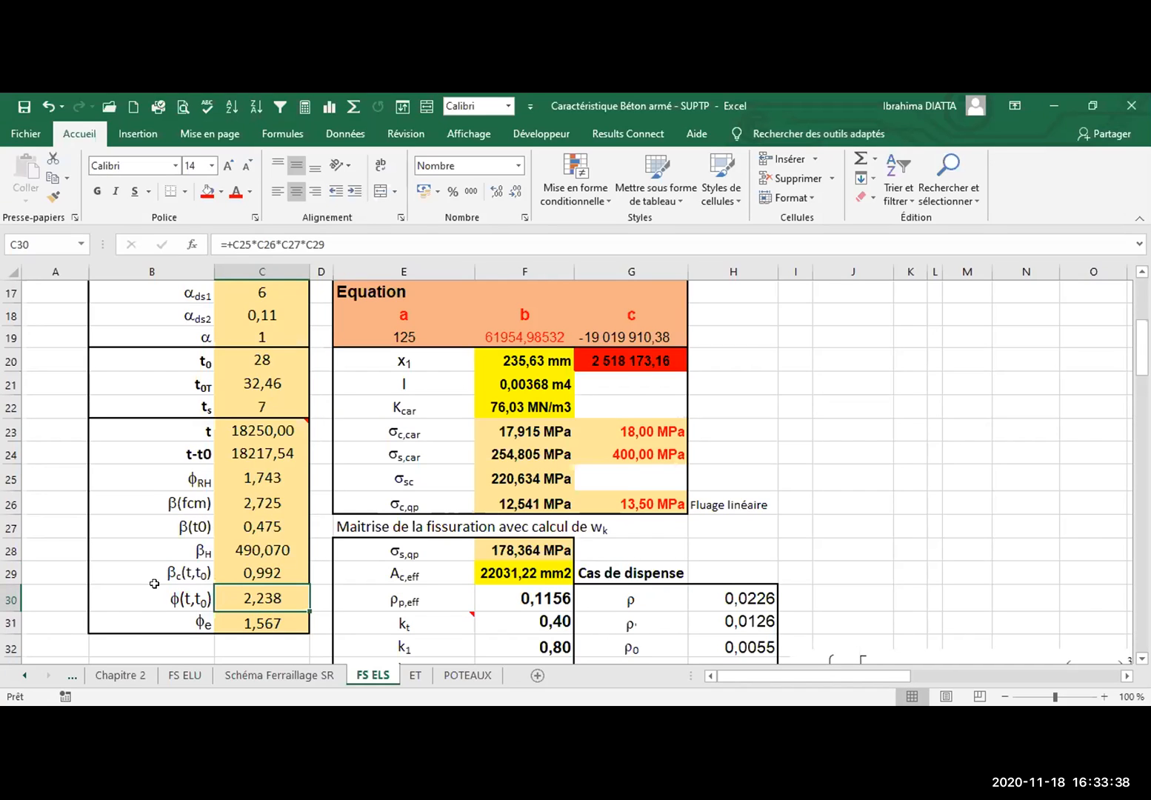
Point out the creep coefficient labels φ(t,t0) and φe in B30 and B31
key("alt+Tab")
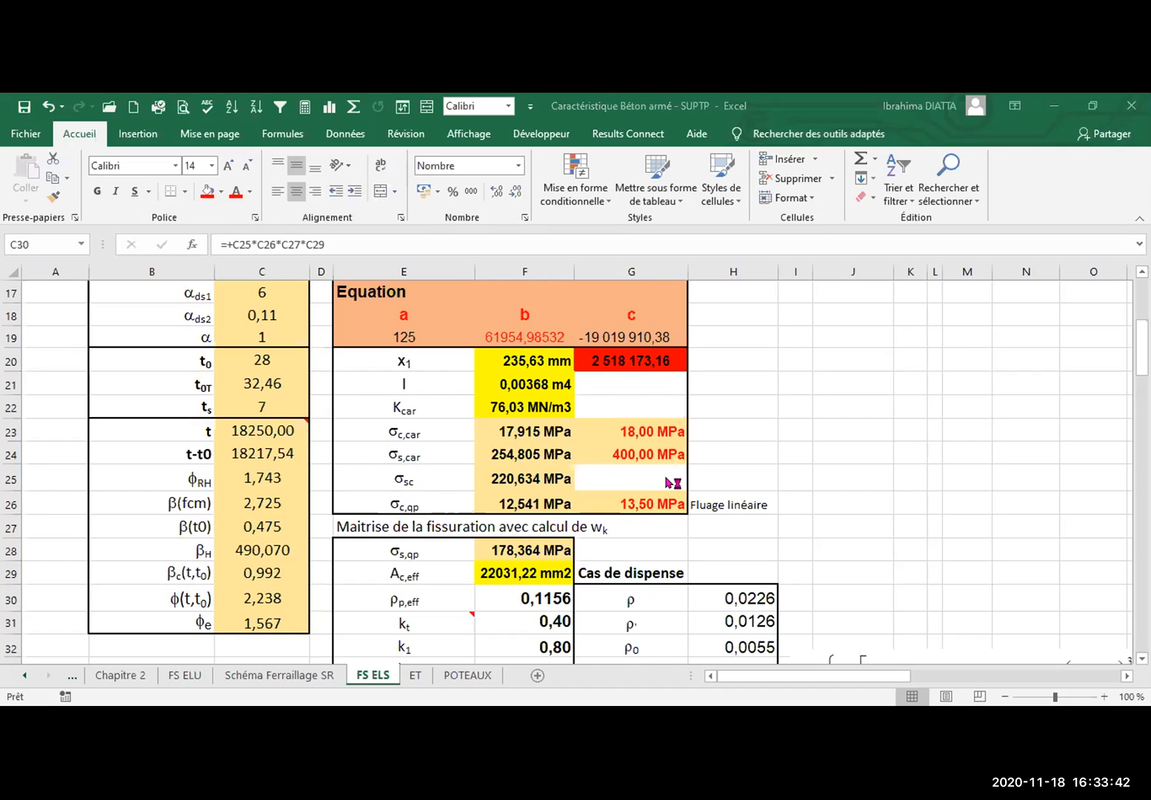
key("alt+Tab")
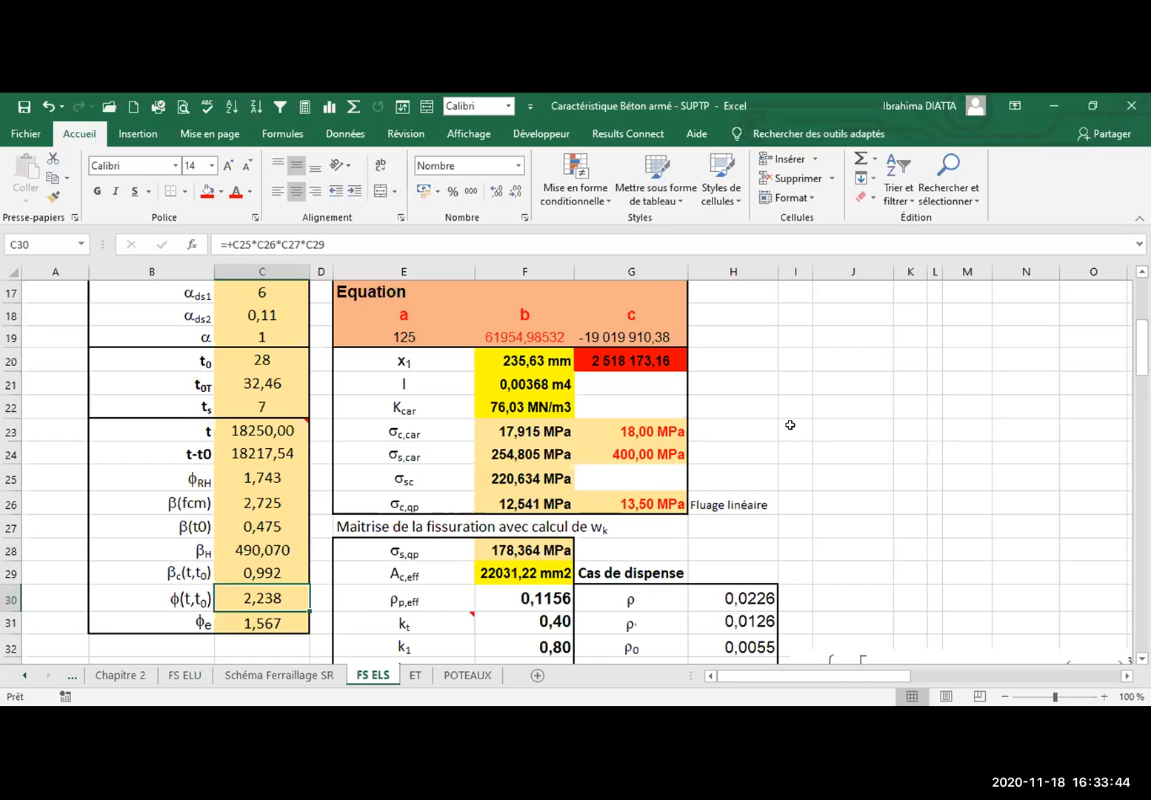
left_click(960, 522)
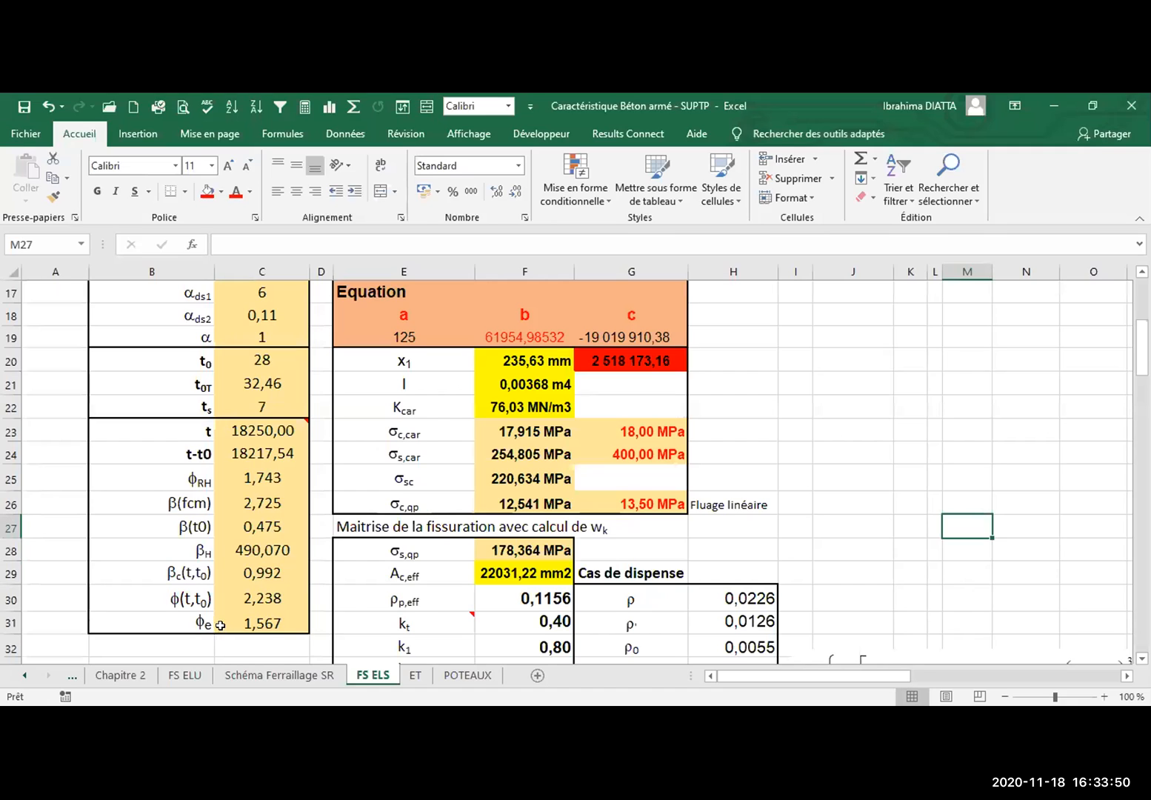
left_click(180, 597)
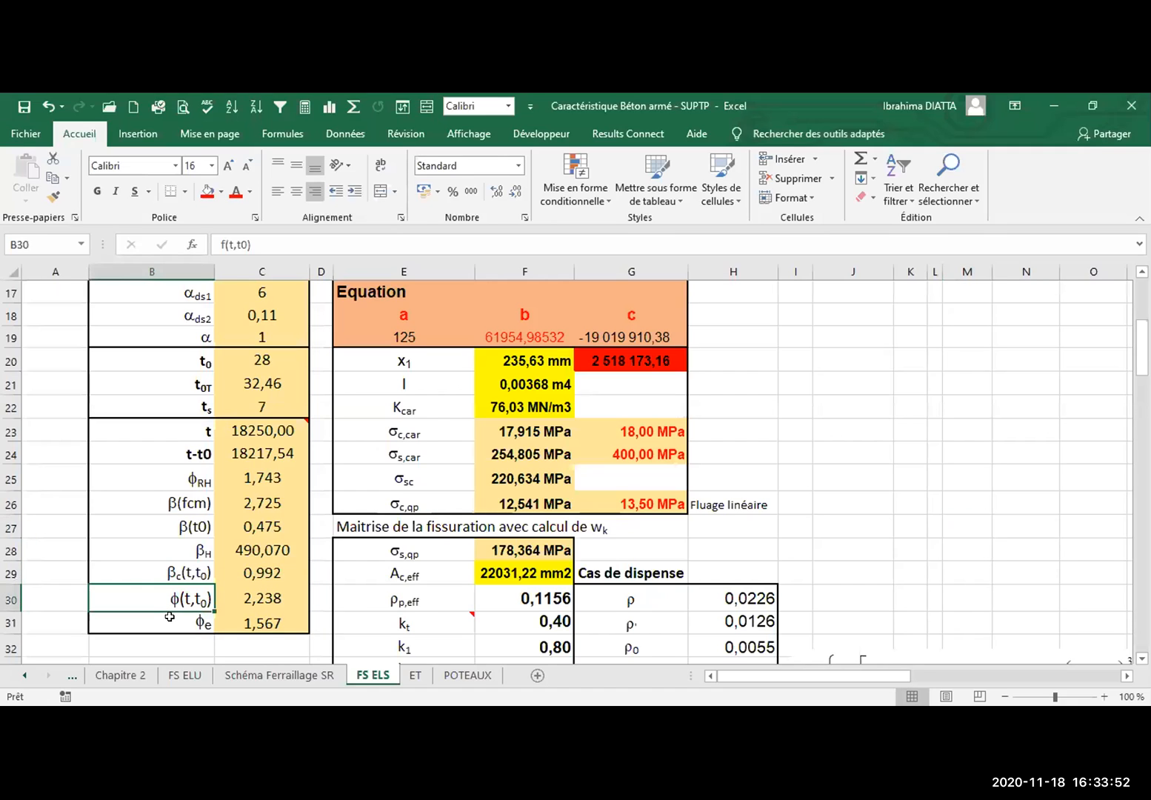
left_click(169, 616)
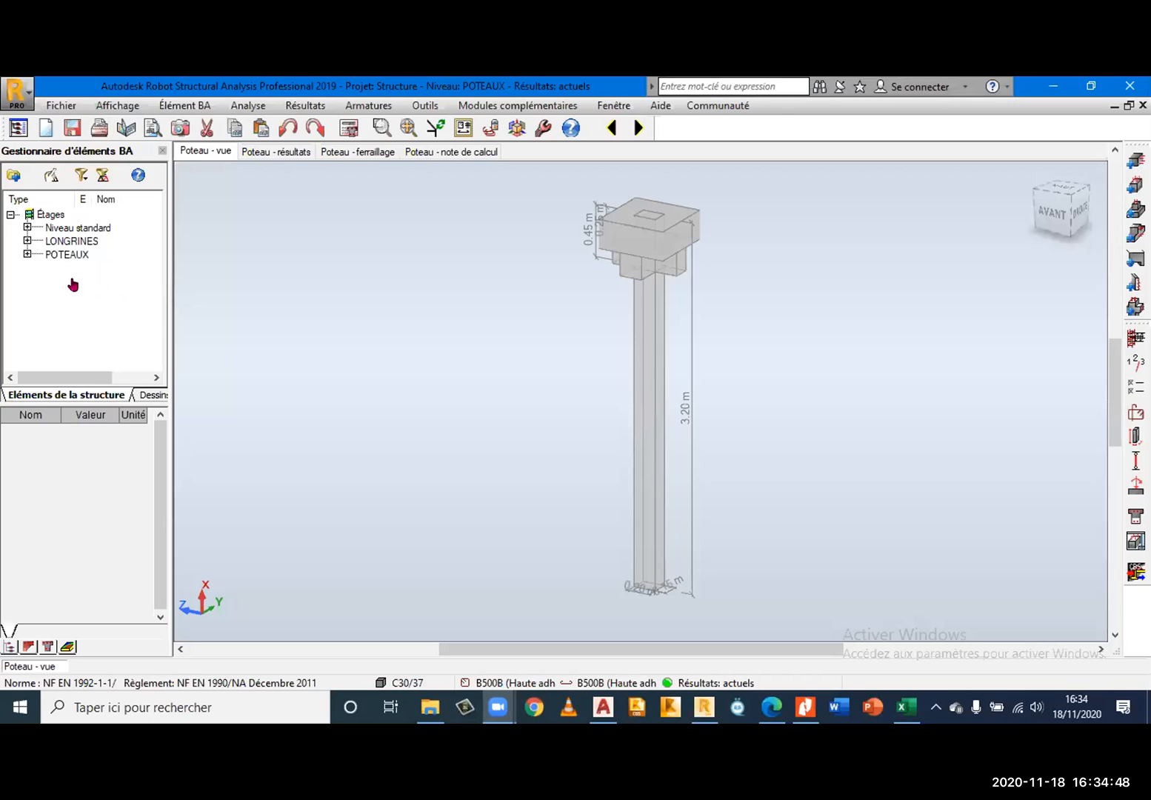
In Robot Structural Analysis, open File 1 under LONGRINES and check the relative humidity setting in the storey parameters, closing them without changes
left_click(29, 232)
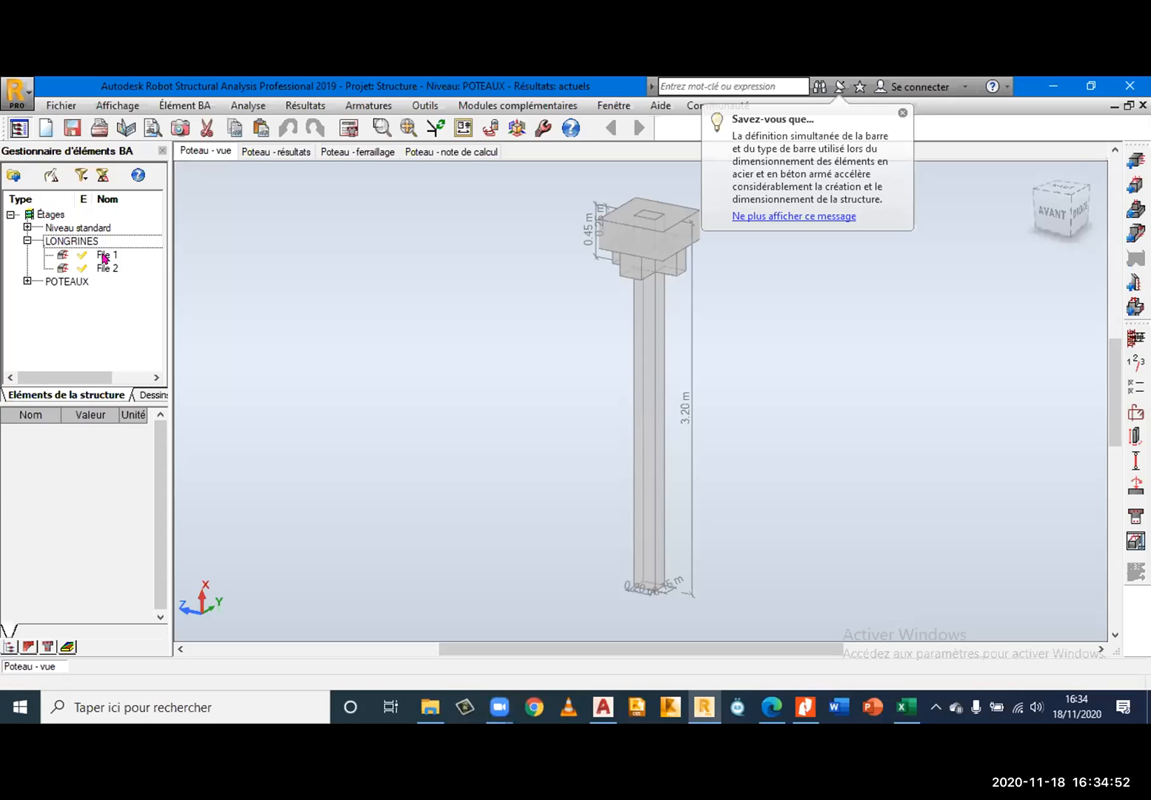
left_click(104, 257)
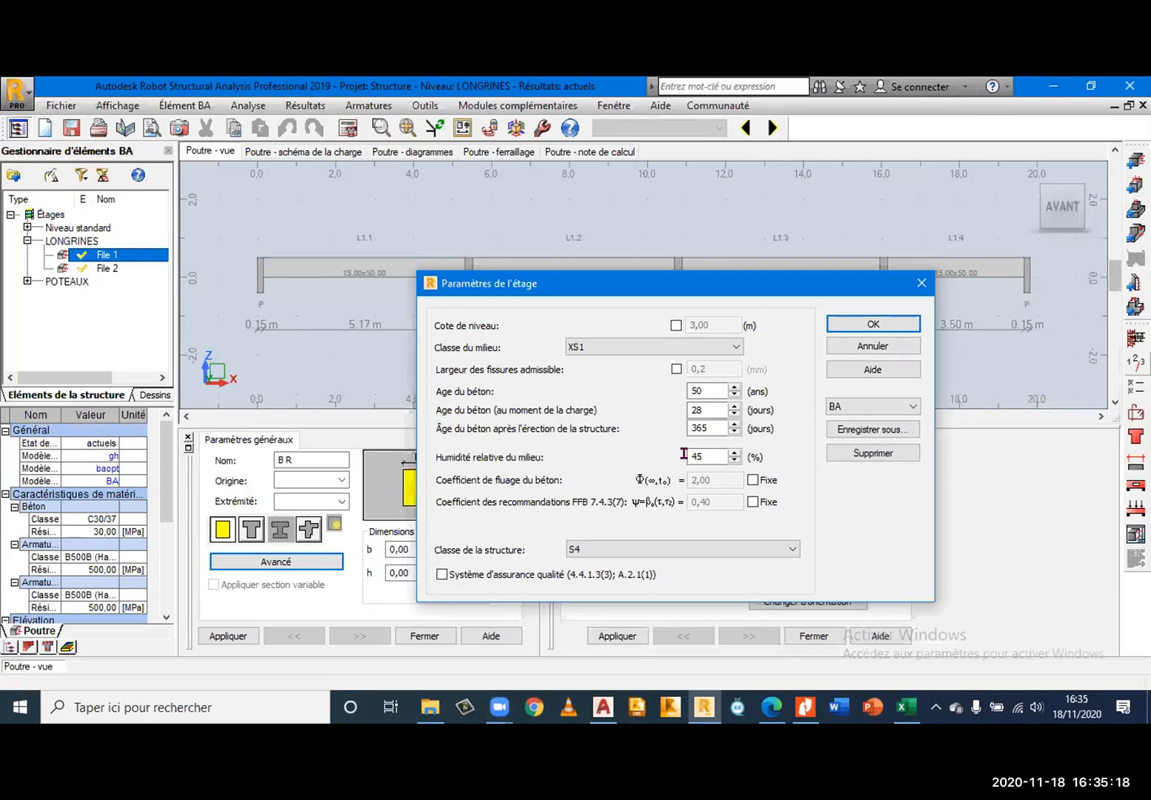
double_click(701, 455)
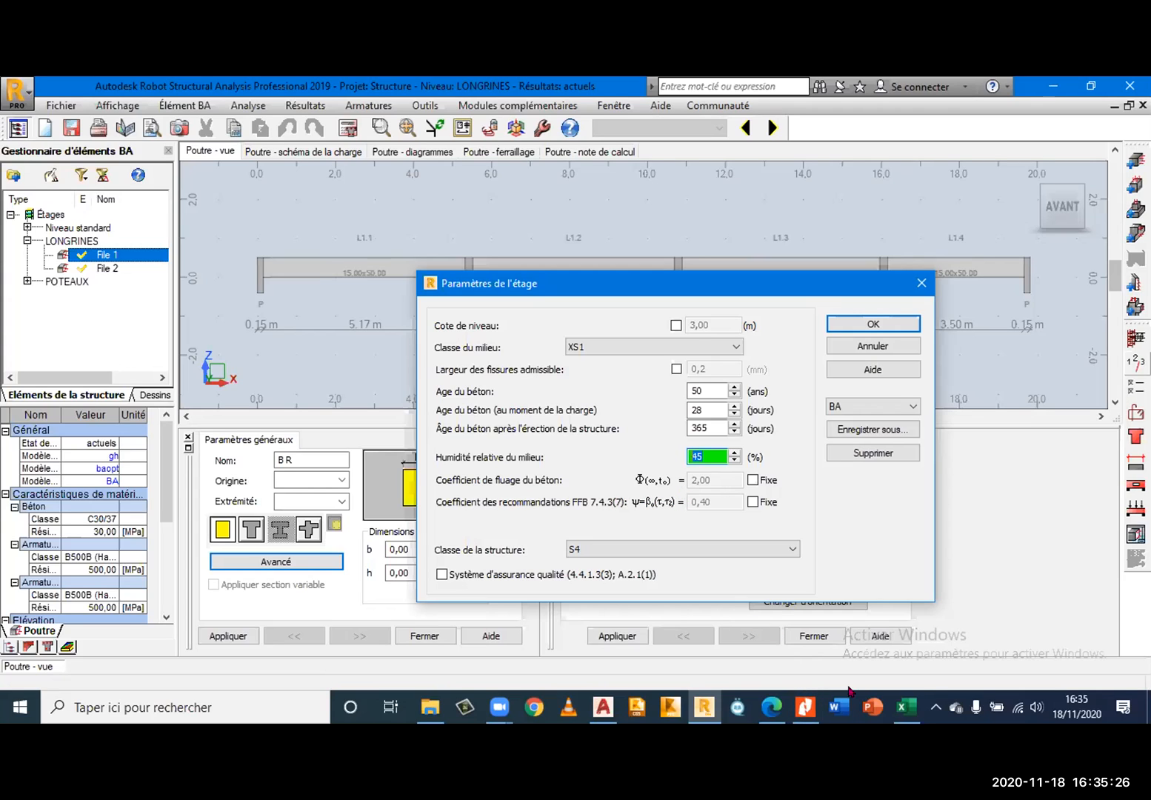
mouse_move(897, 719)
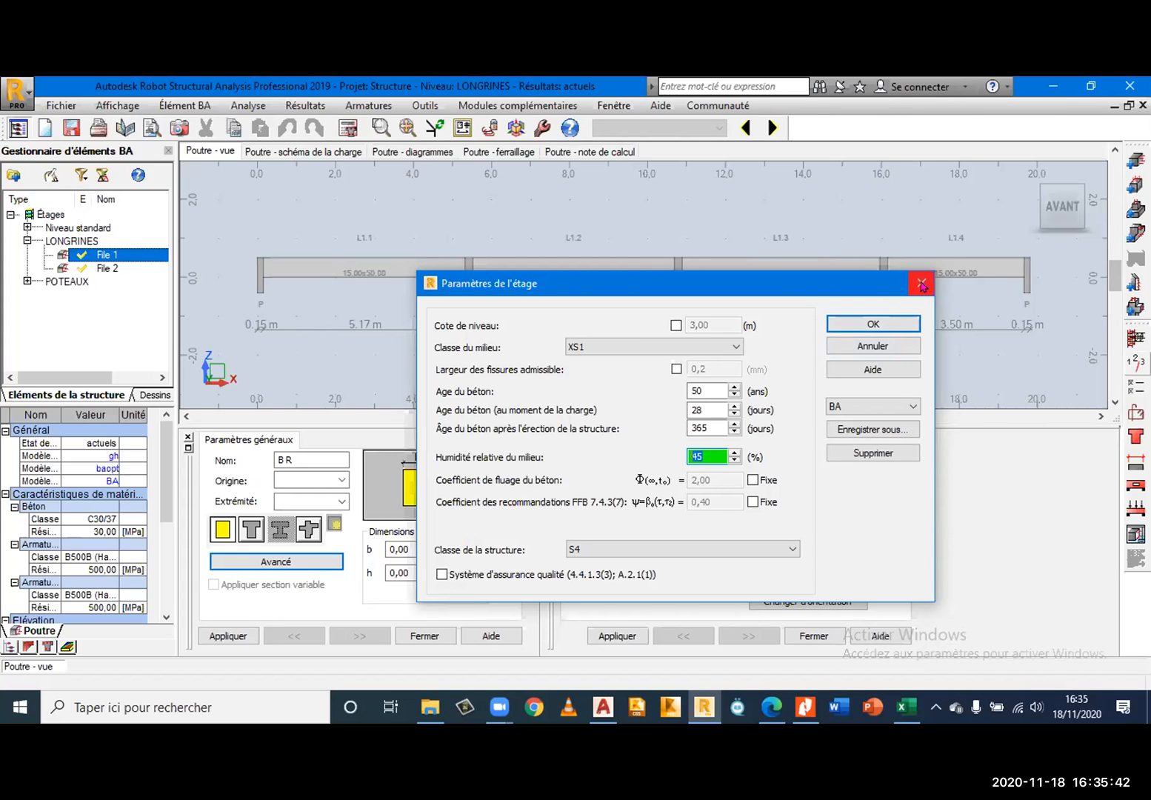
left_click(921, 284)
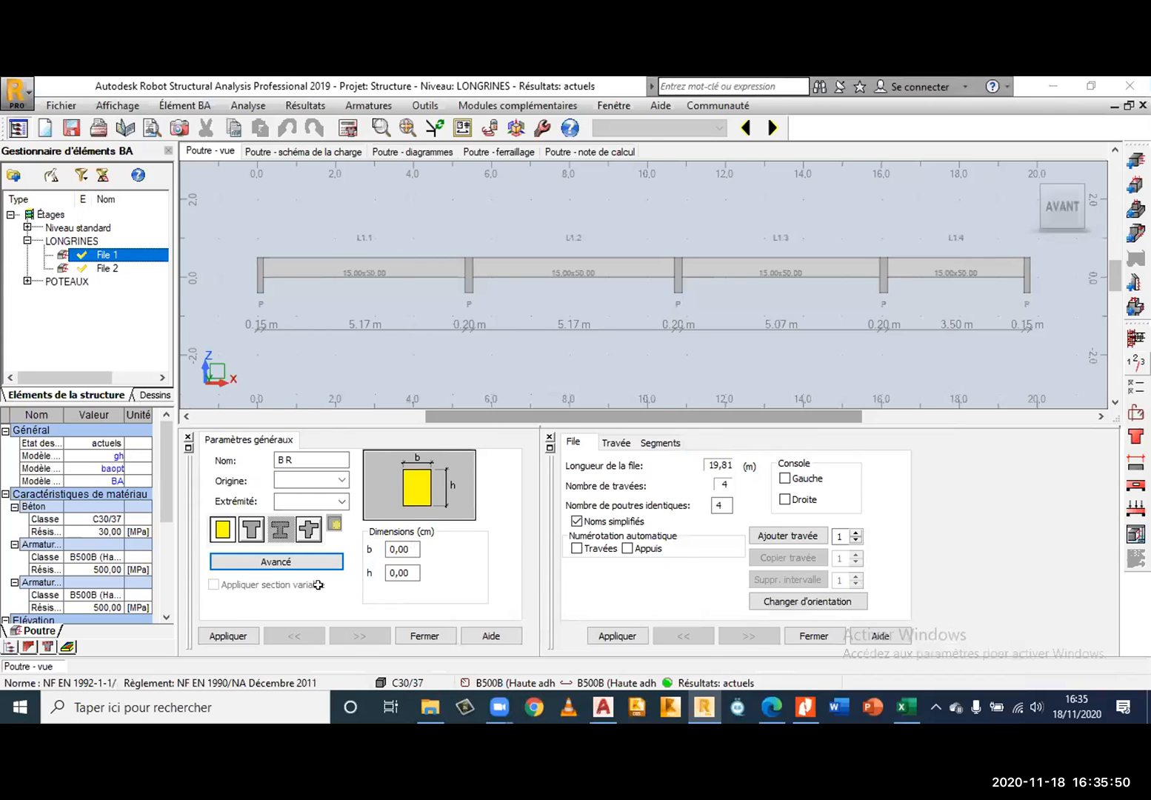
Switch back to the Excel workbook and check the effective creep coefficient φe formula in C31 of FS ELS
key("alt+Tab")
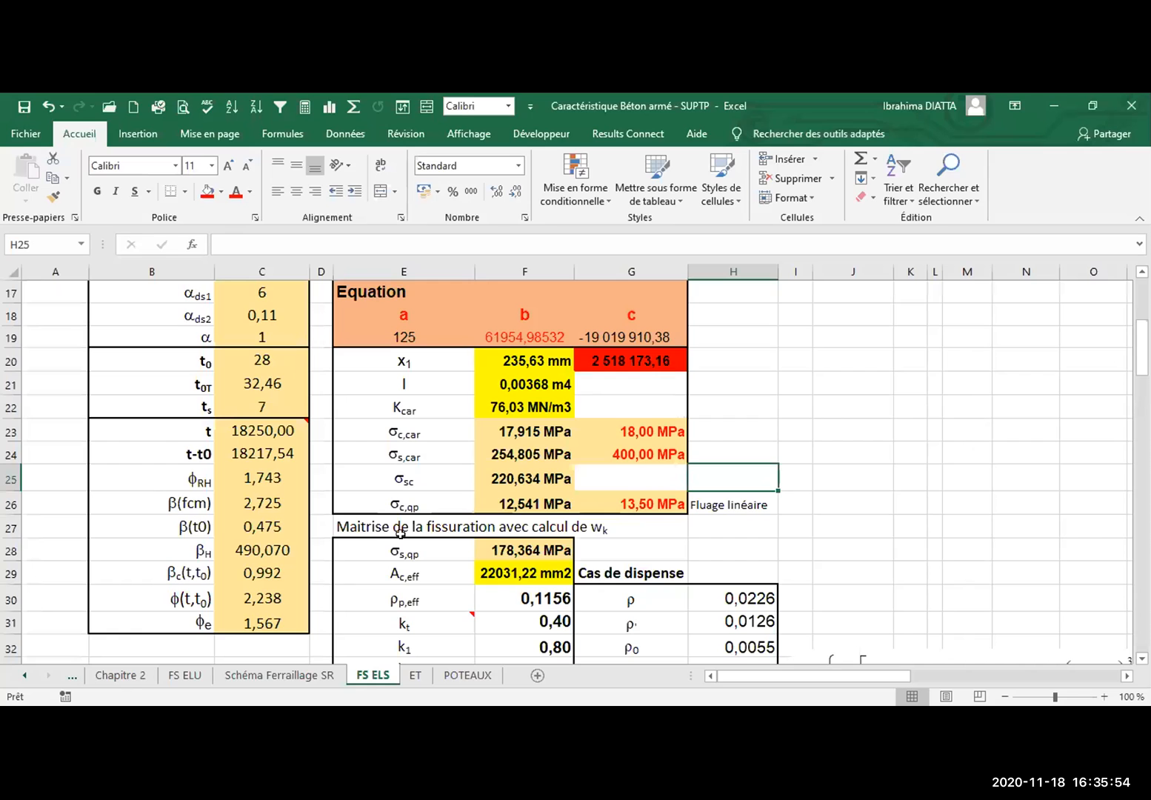
scroll(428, 479, "up", 3)
scroll(428, 478, "down", 3)
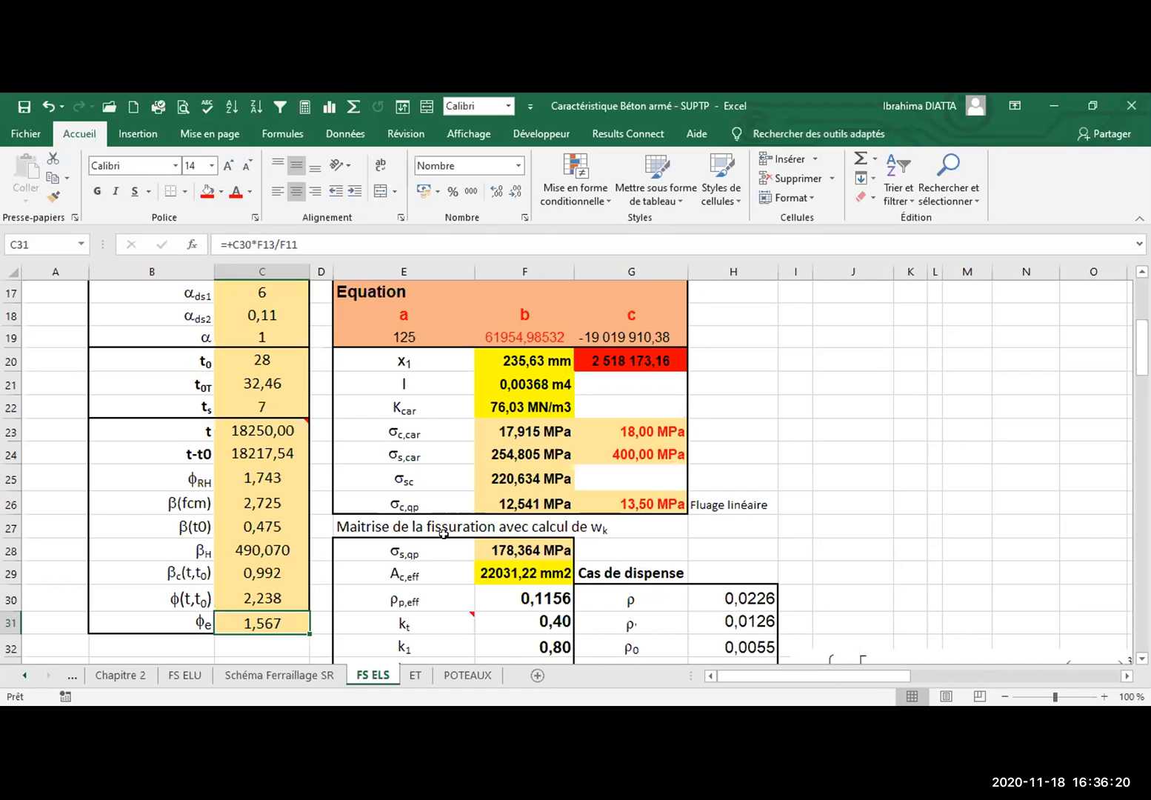
scroll(239, 590, "up", 2)
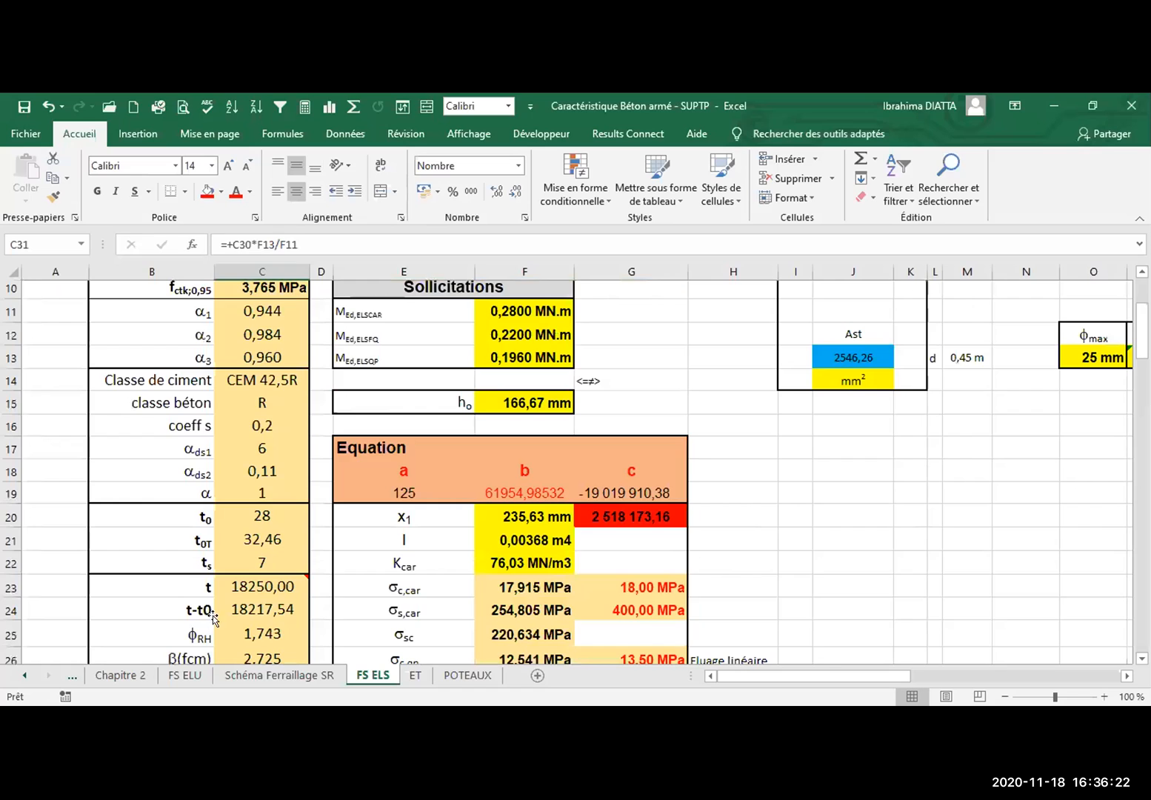
scroll(214, 619, "up", 1)
key("Left")
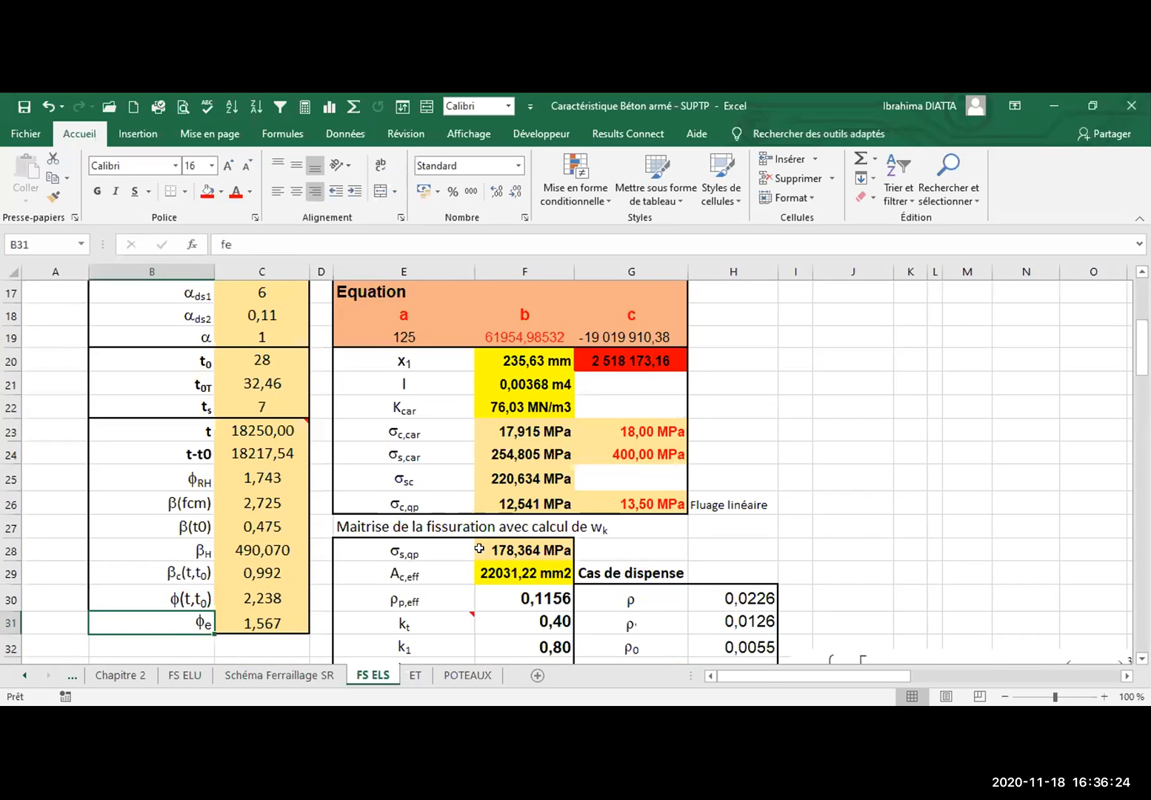
Examine the αe formula in F8 and trace its references to Es in F7, Ecm in C6 and φe in C31
scroll(479, 548, "up", 2)
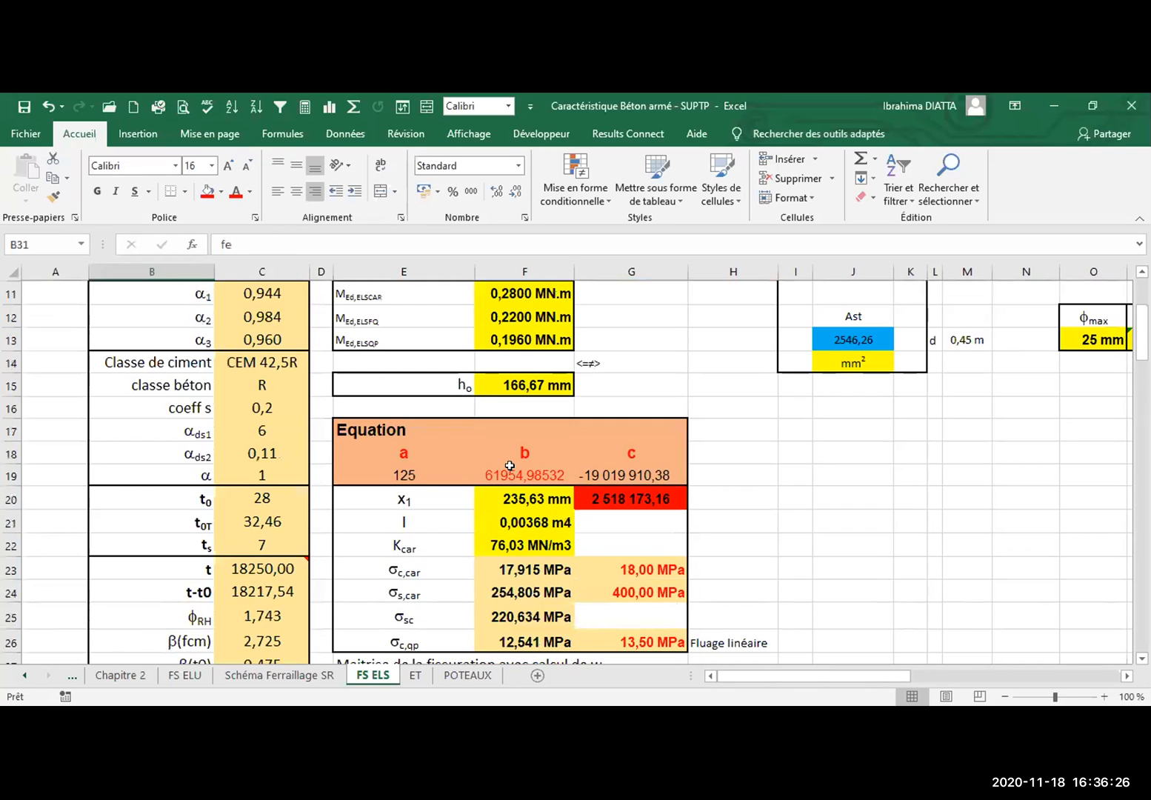
scroll(510, 466, "up", 3)
double_click(510, 469)
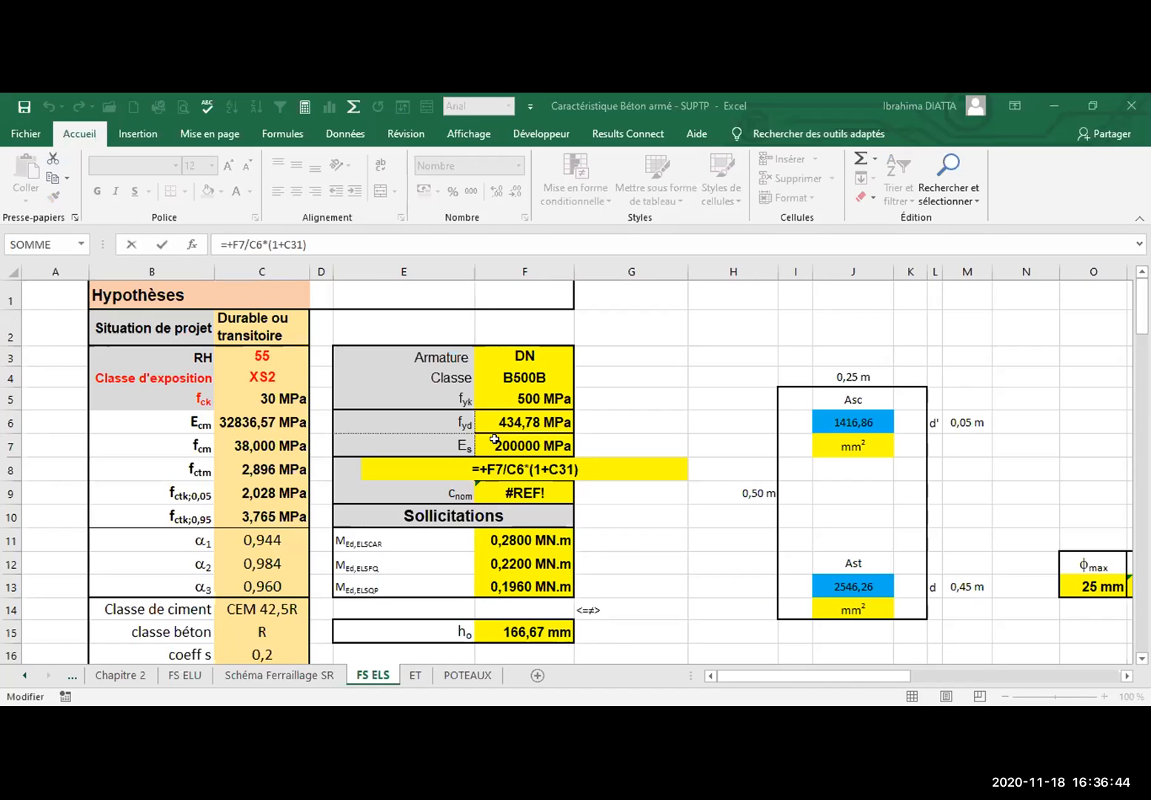
left_click(265, 420)
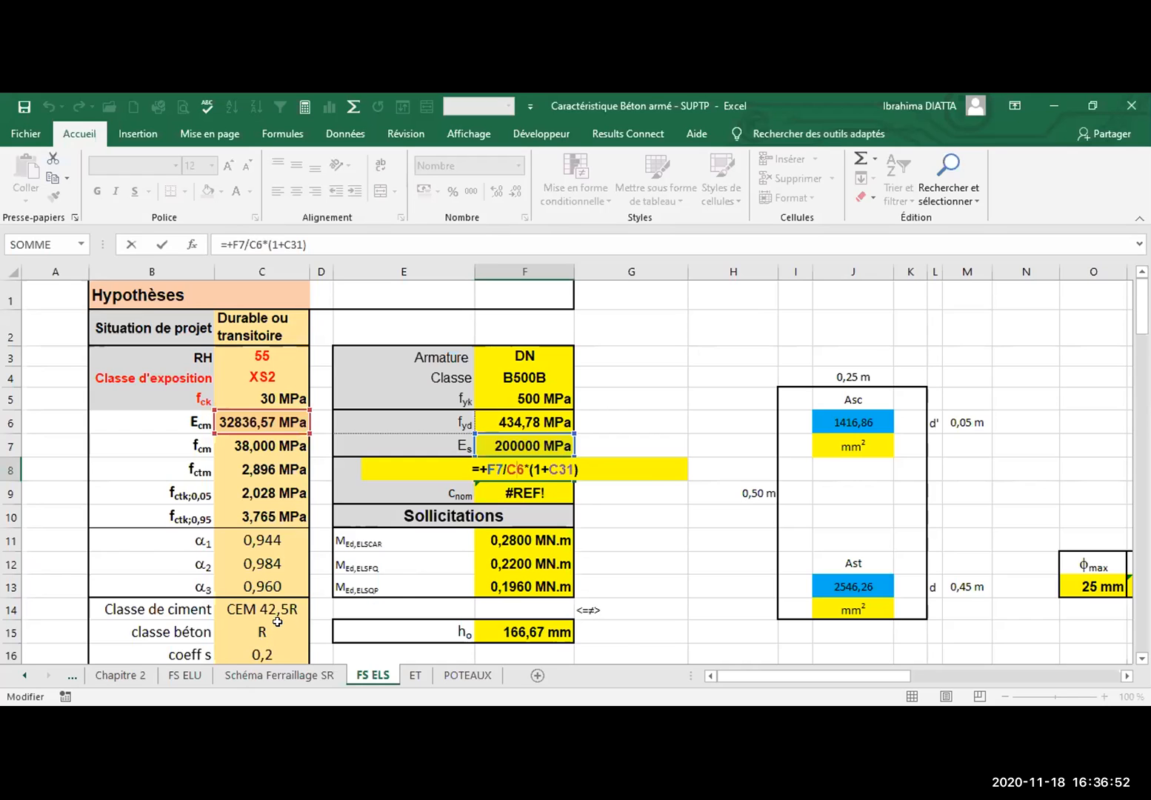
scroll(277, 623, "down", 5)
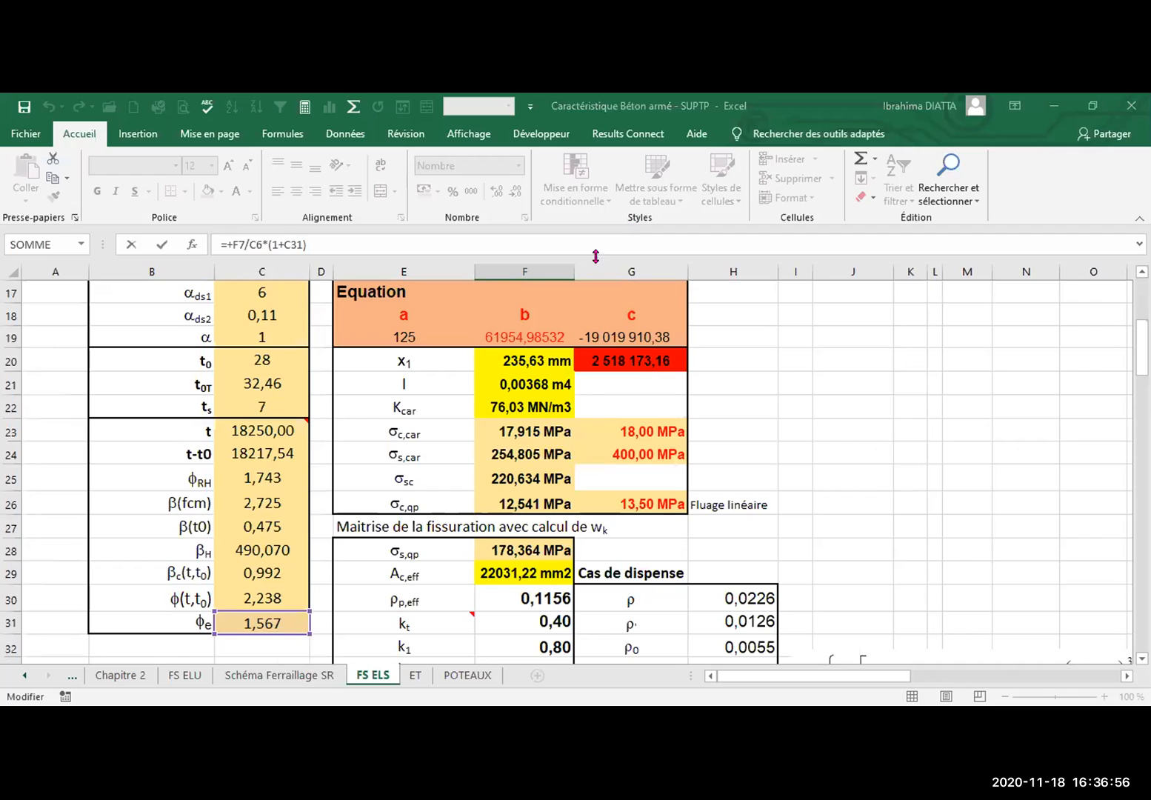
left_click(341, 603)
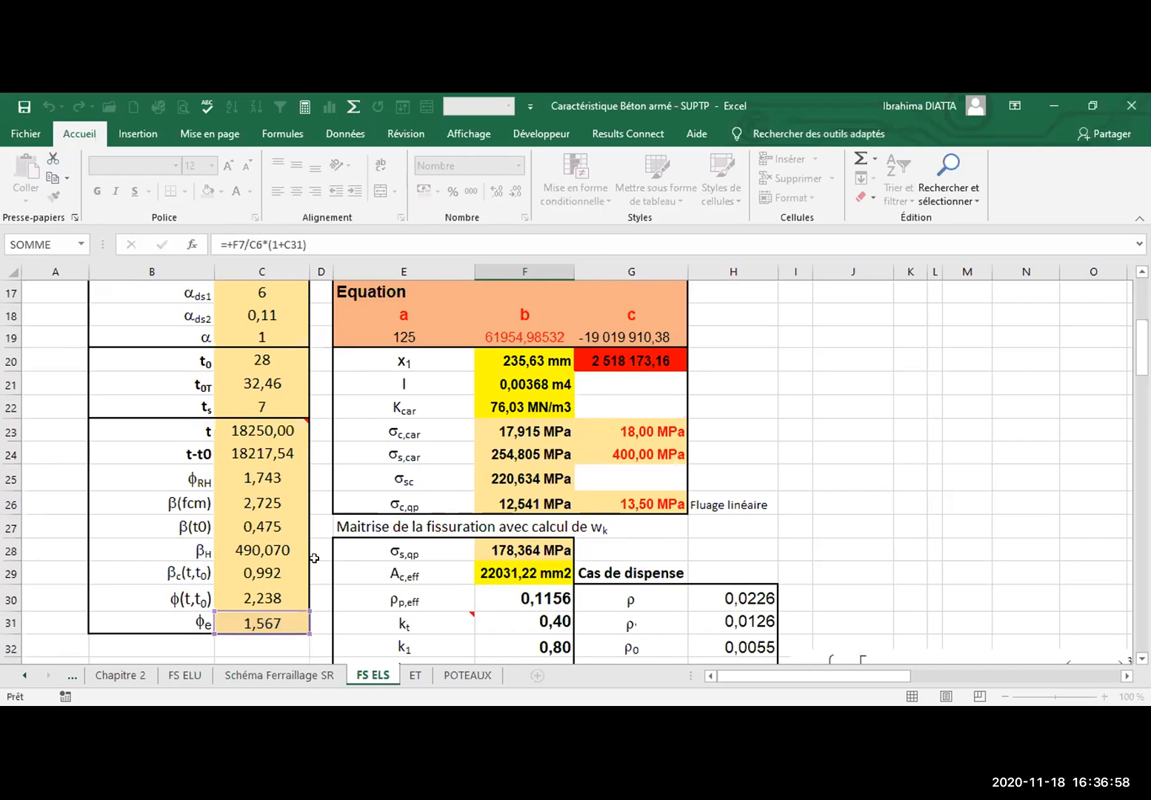
Trace the references of the φe formula in C31 to φ(t,t0) in C30 and the ELS moments in F13 and F11
scroll(256, 587, "up", 2)
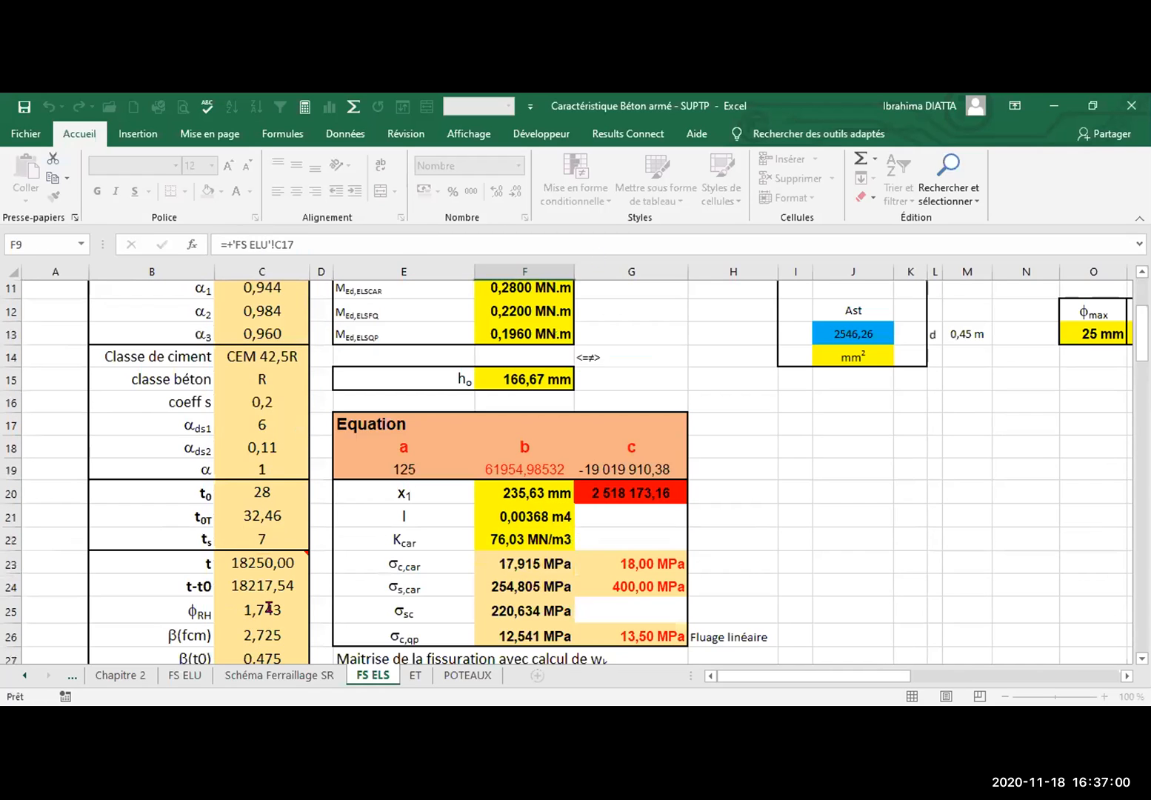
scroll(239, 612, "down", 2)
double_click(247, 622)
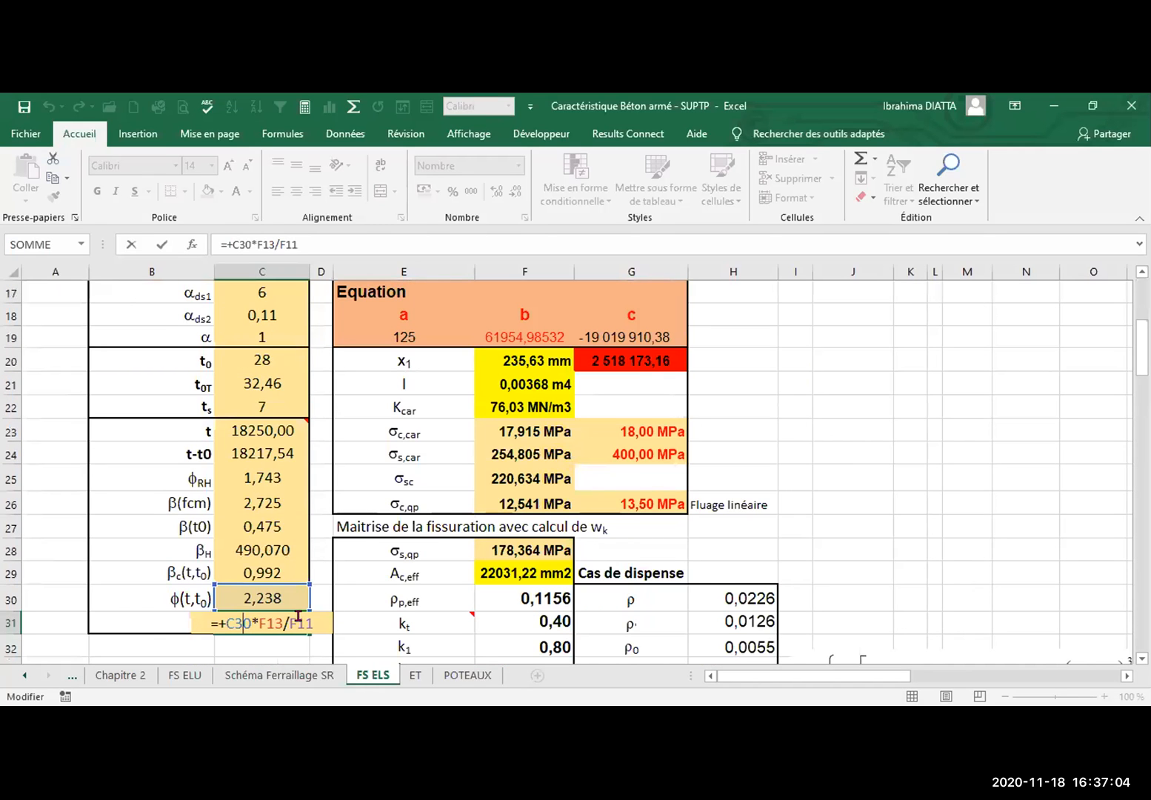
scroll(638, 448, "up", 1)
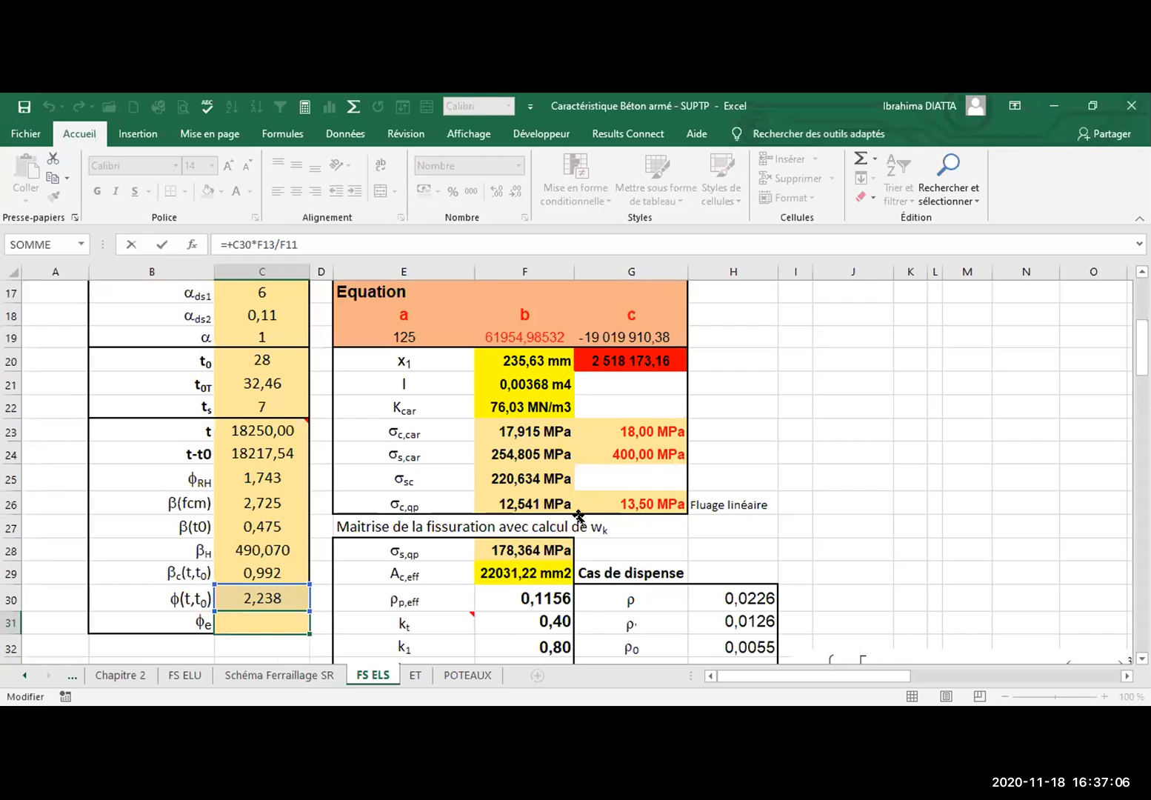
scroll(511, 578, "up", 2)
scroll(517, 533, "up", 4)
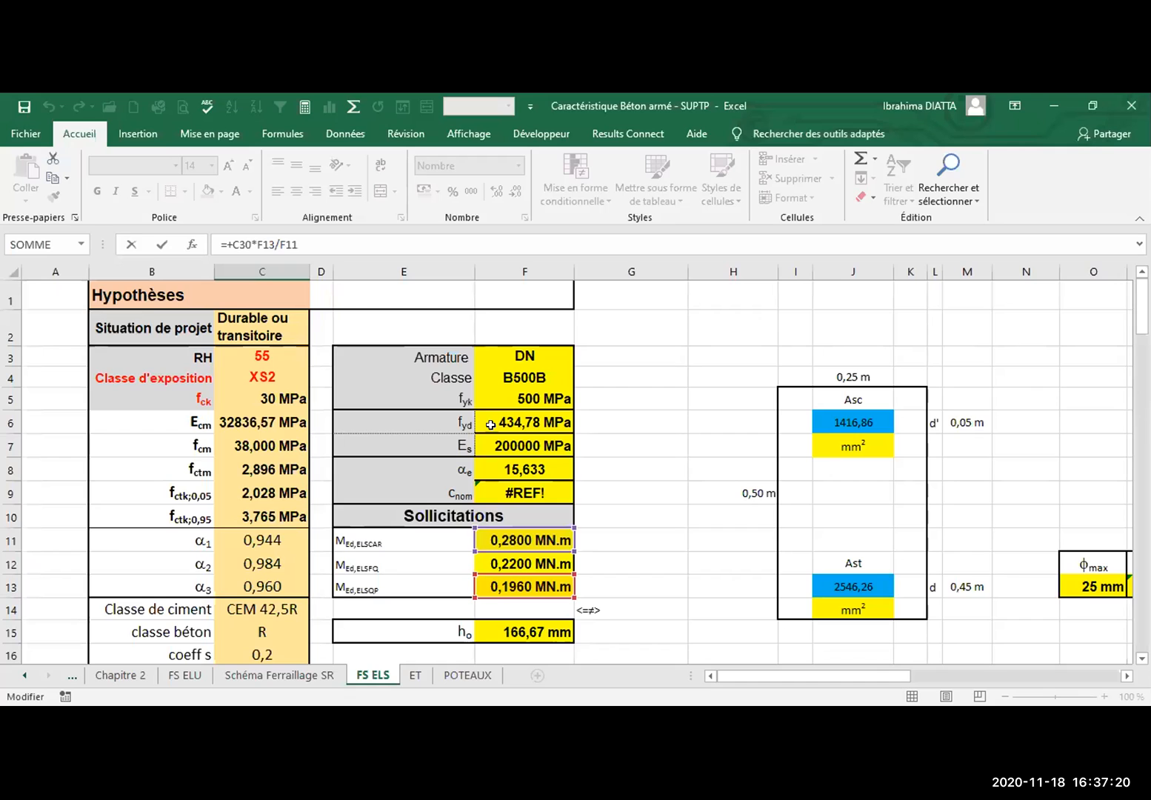
key("Return")
Check the FS ELU links behind cnom in F9 and the characteristic moment MEd,ELSCAR in F11
scroll(276, 626, "down", 4)
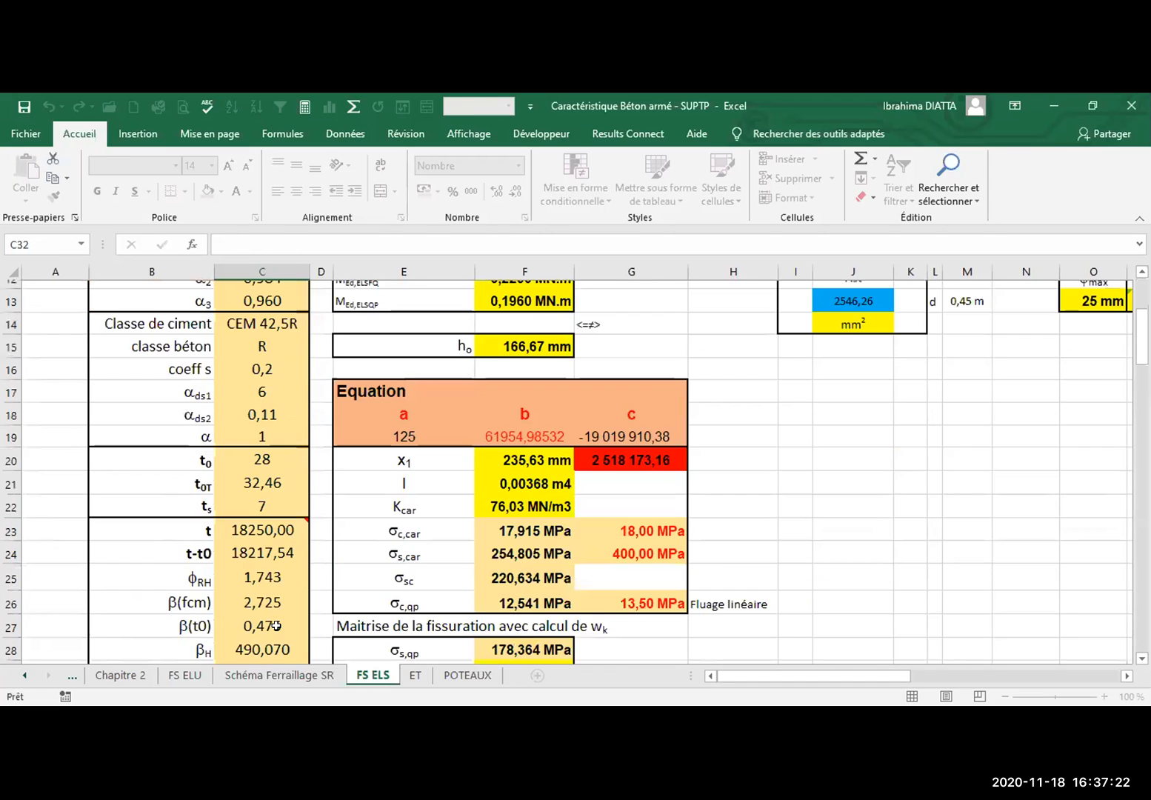
scroll(276, 626, "down", 1)
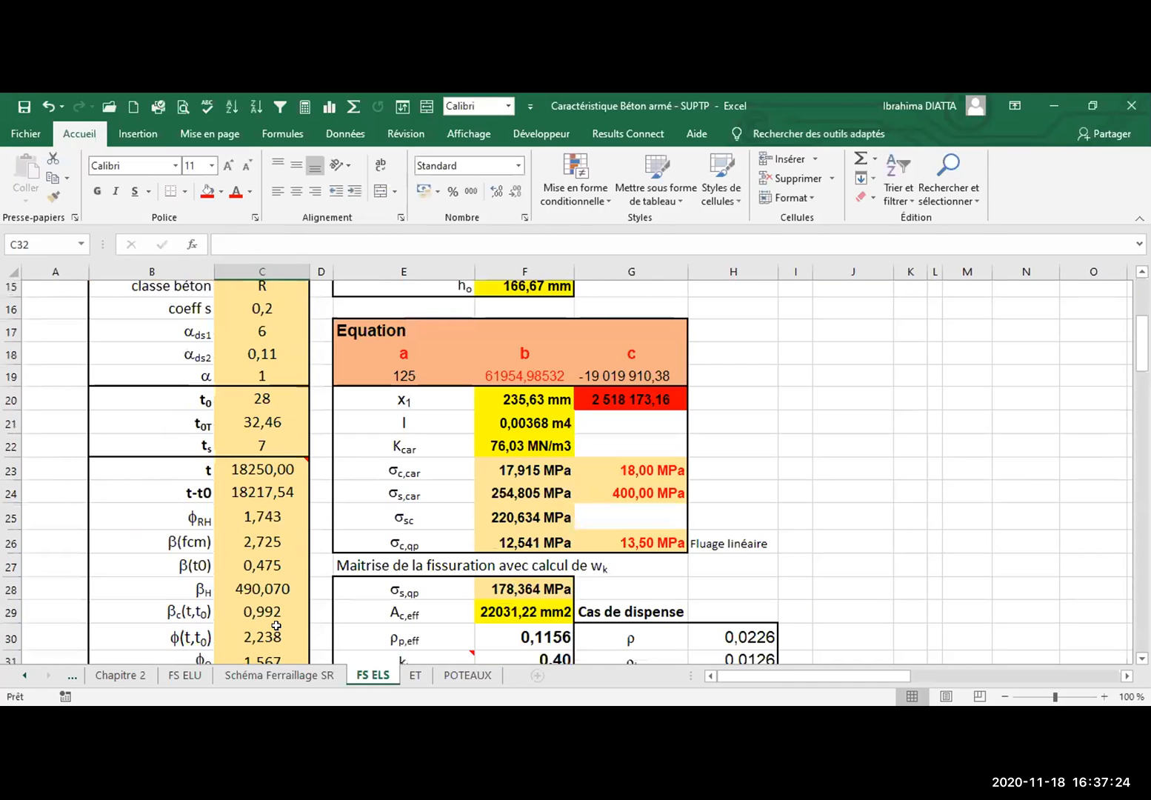
scroll(277, 626, "down", 1)
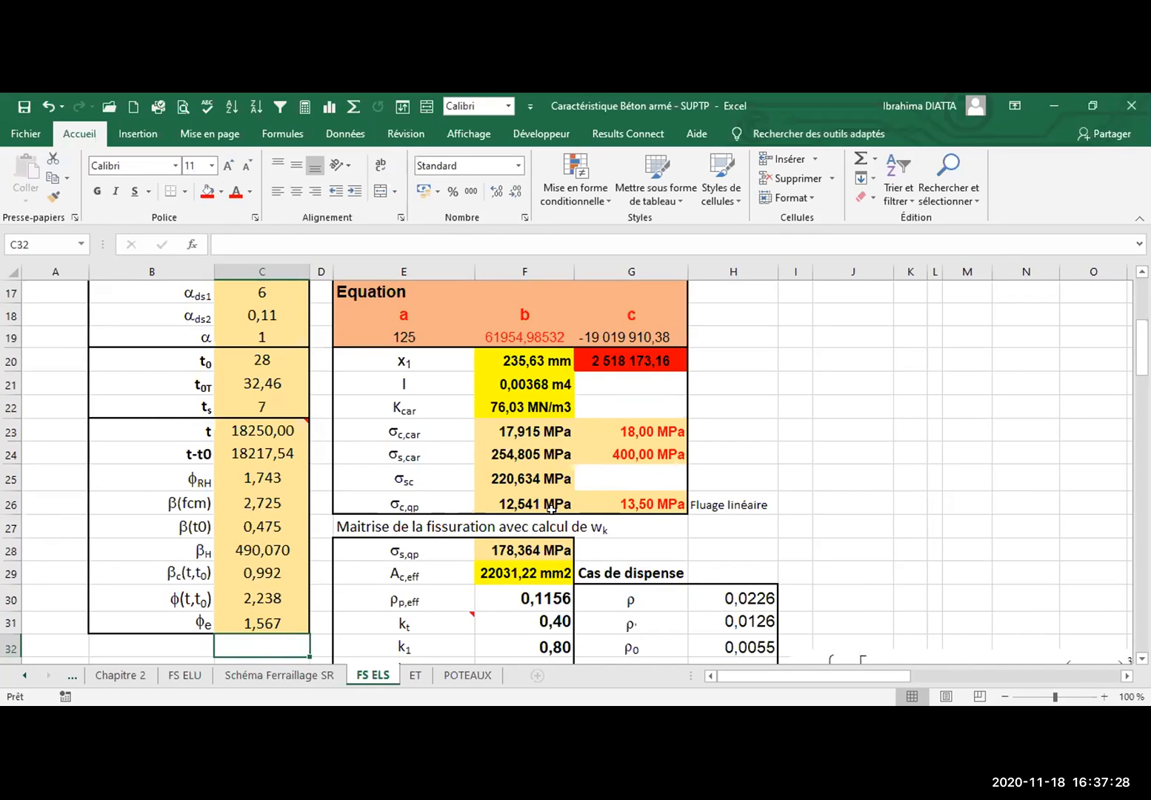
scroll(614, 371, "up", 2)
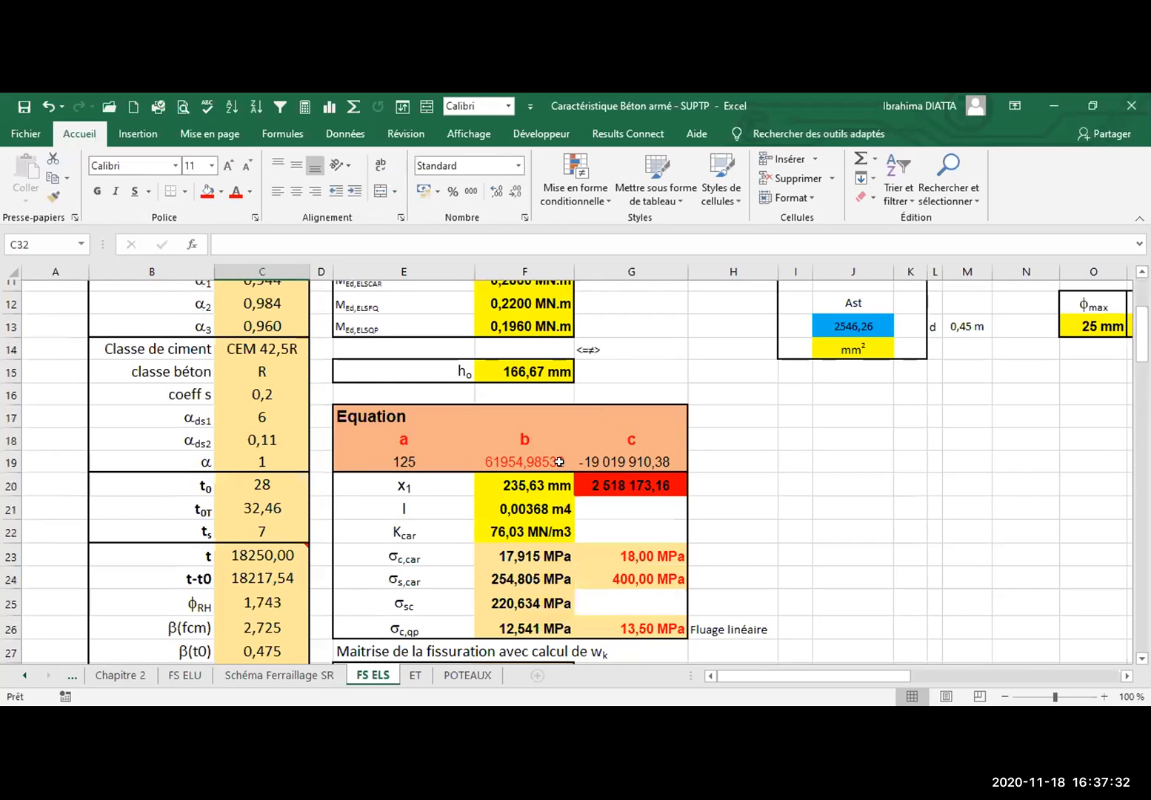
scroll(525, 490, "up", 3)
left_click(522, 492)
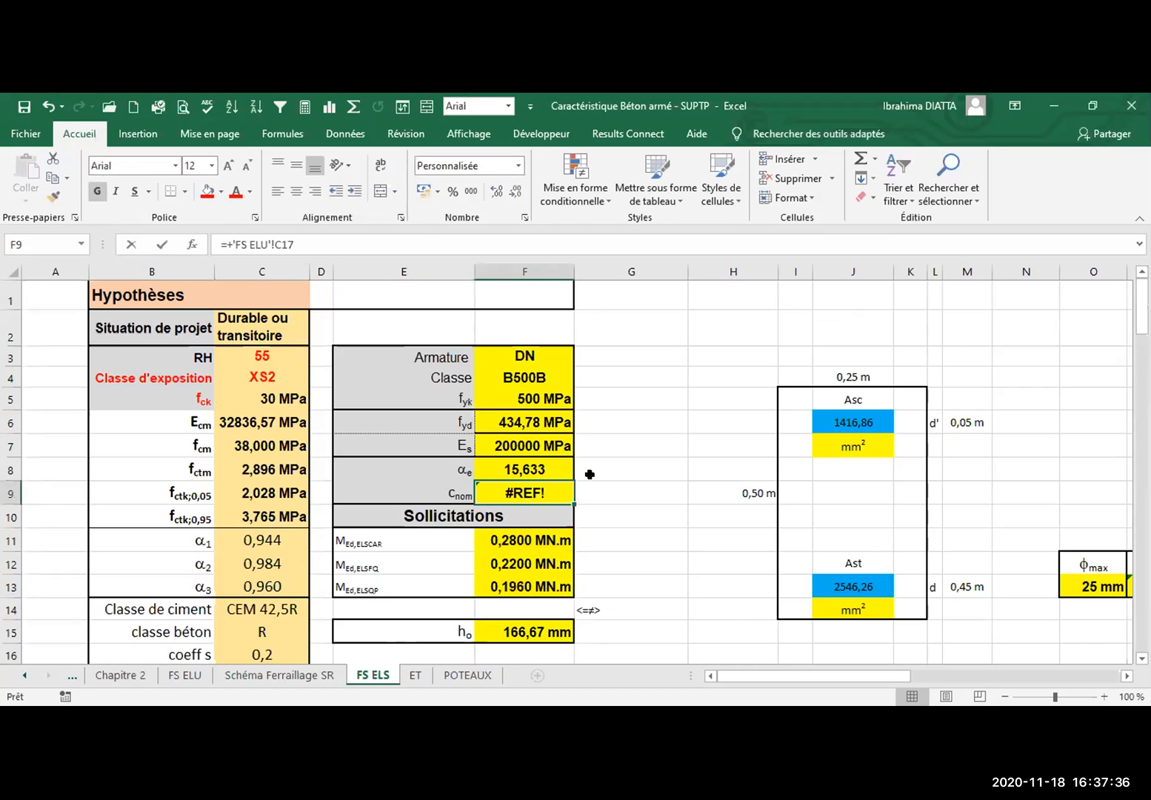
key("F2")
left_click(531, 544)
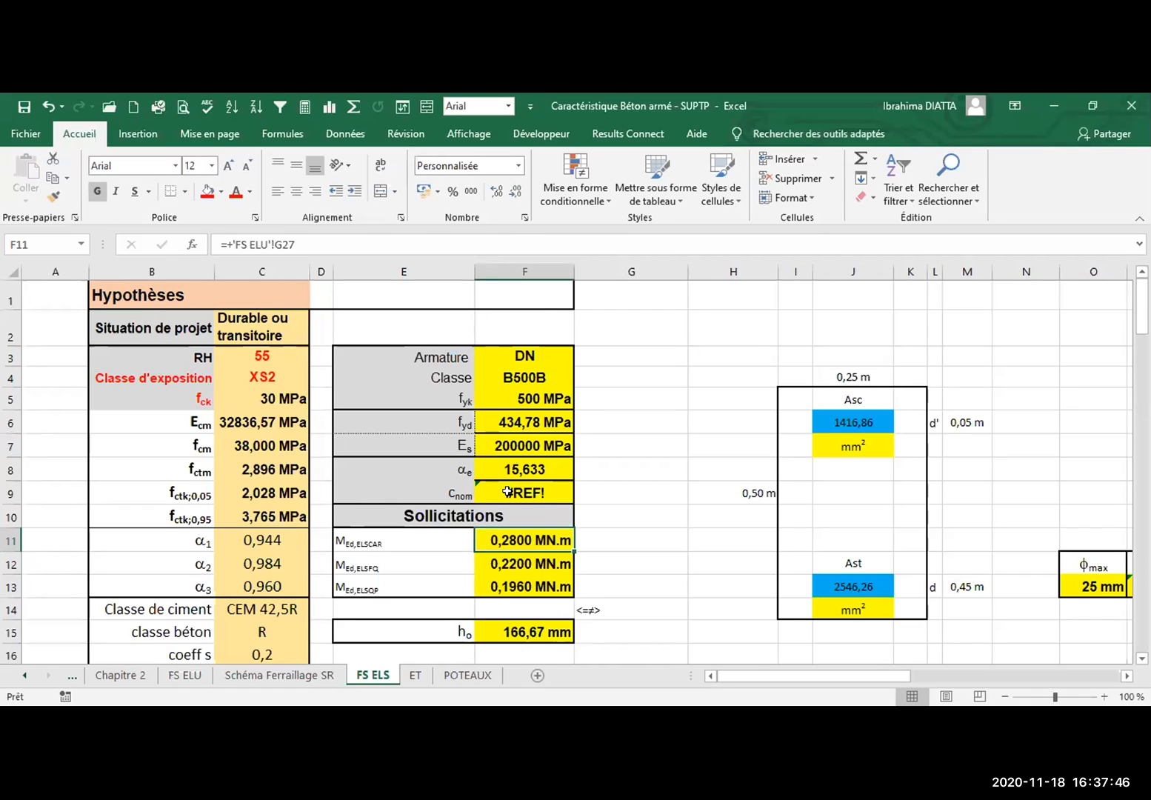
Check the FS ELU links behind the quasi-permanent moment MEd,ELSQP in F13 and the notional size h0 in F15
left_click(496, 562)
left_click(521, 585)
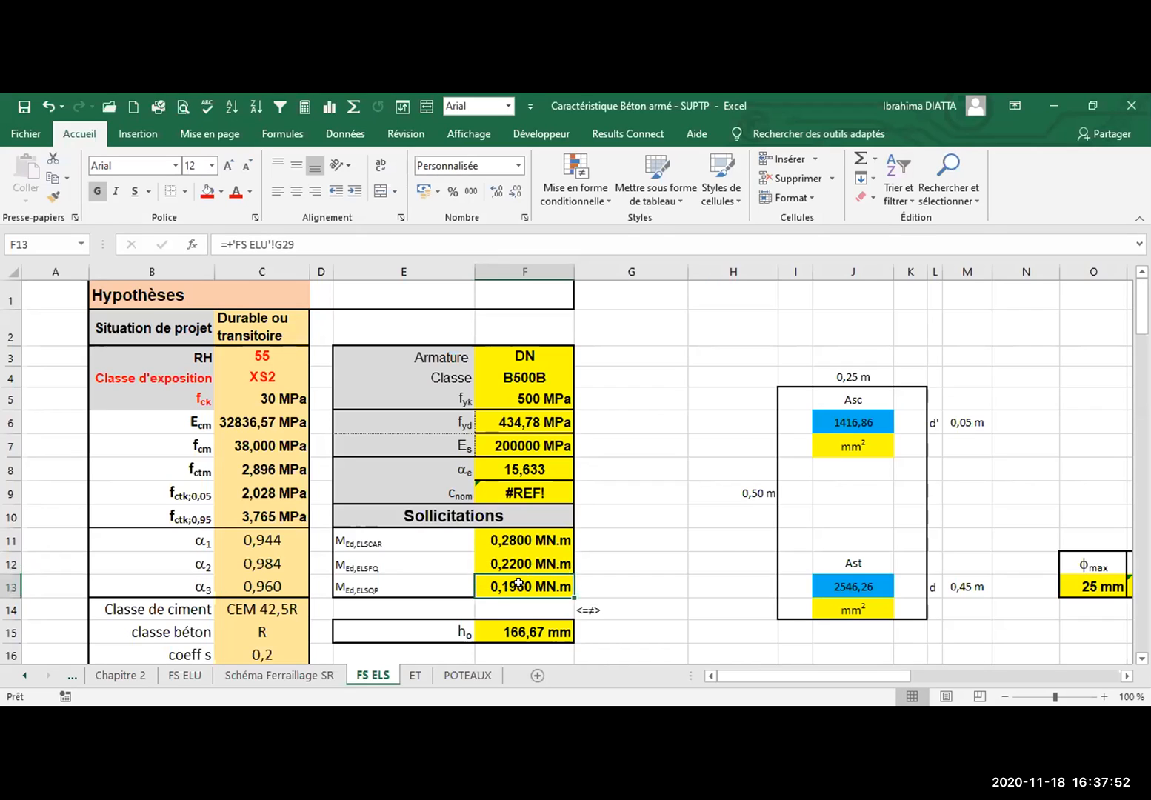
scroll(569, 417, "down", 3)
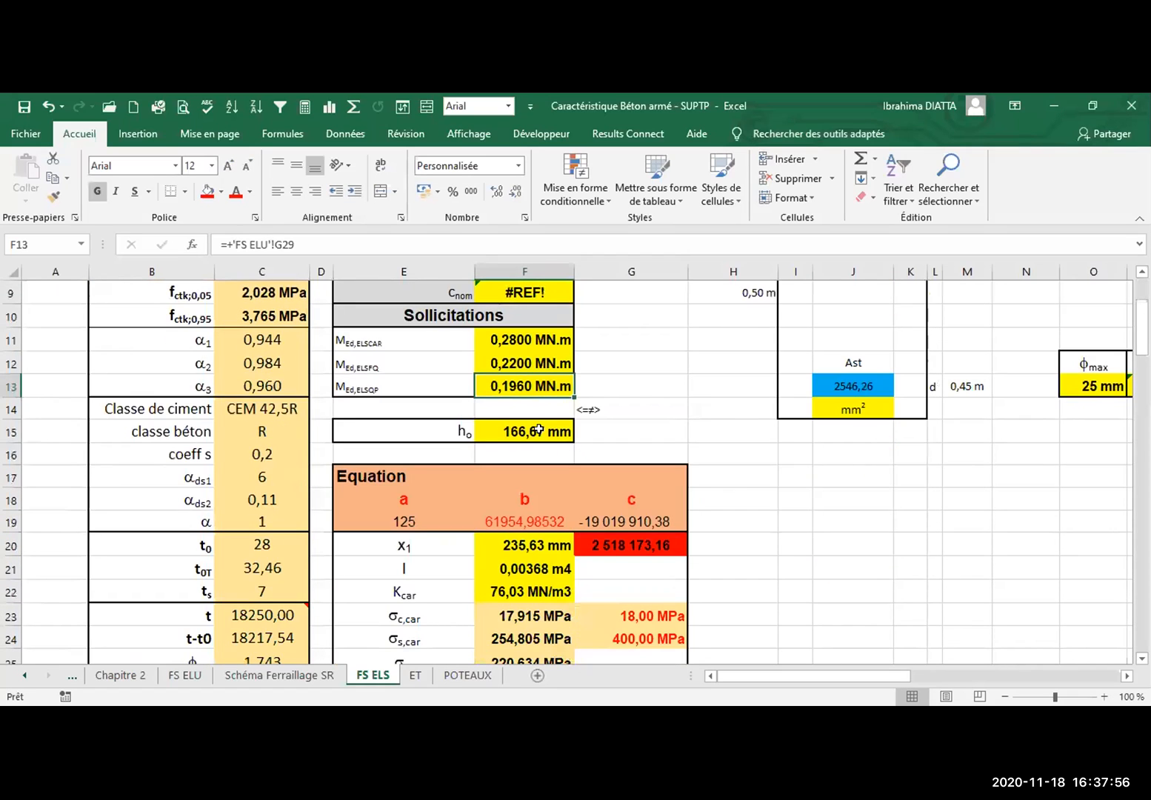
left_click(538, 430)
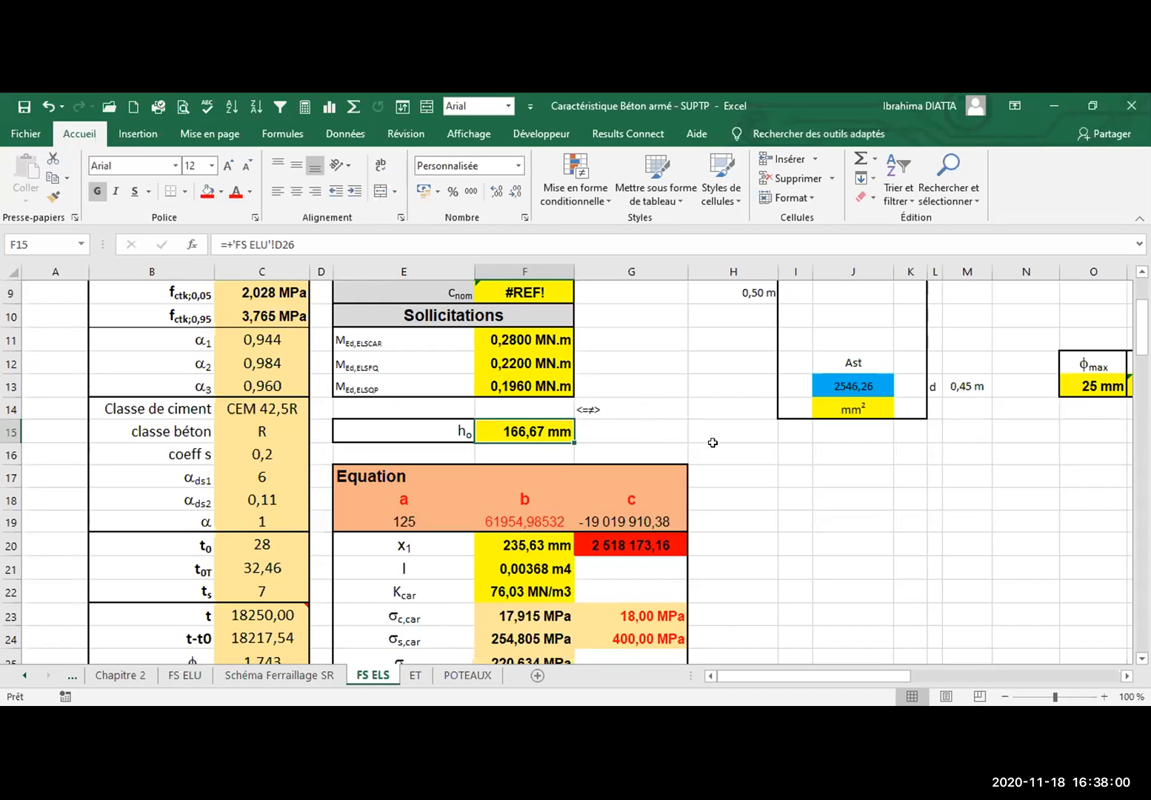
Trace the section width link in J4 to the beam dimensions on the Schéma Ferraillage SR sheet
scroll(815, 438, "up", 3)
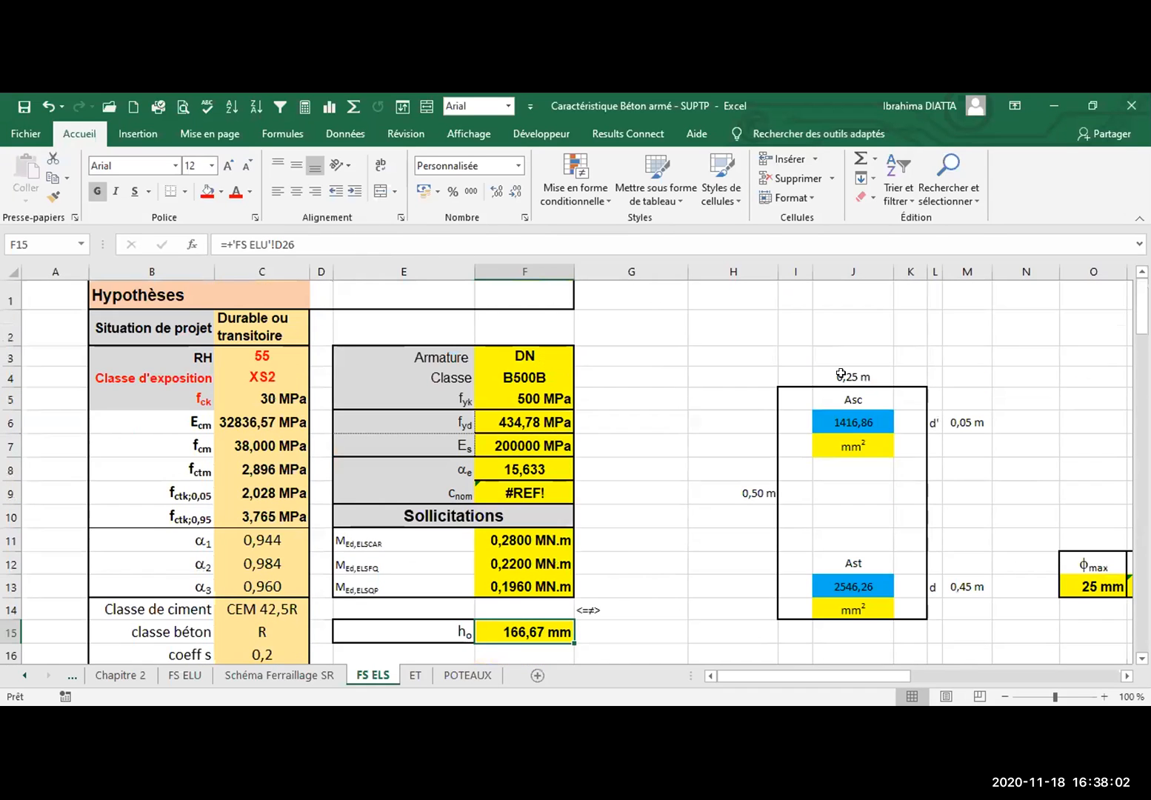
left_click(849, 375)
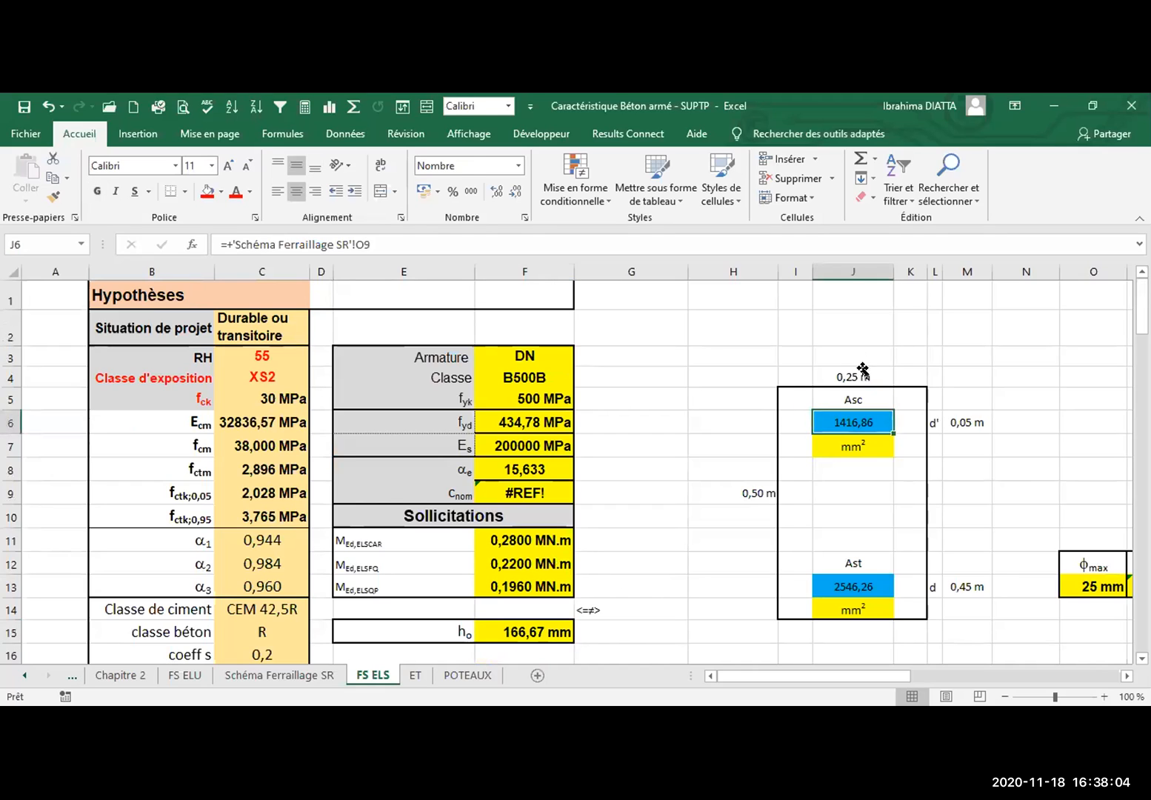
left_click(863, 370)
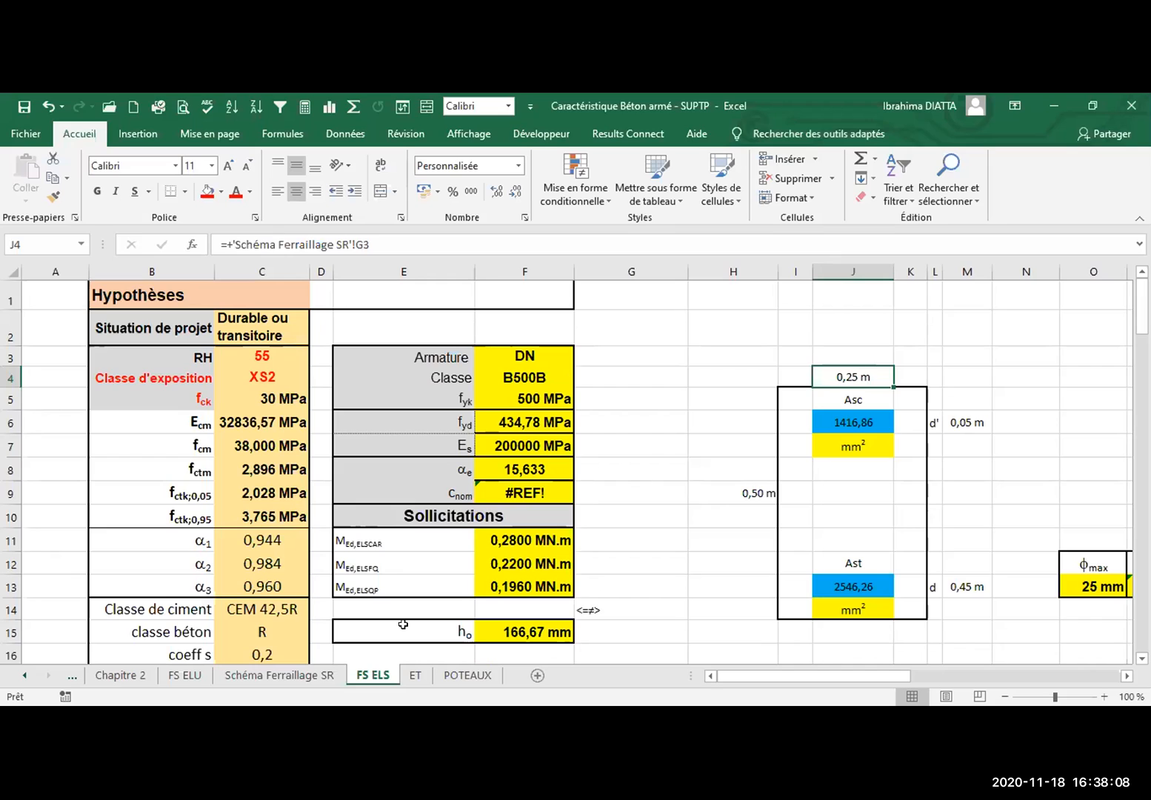
left_click(253, 674)
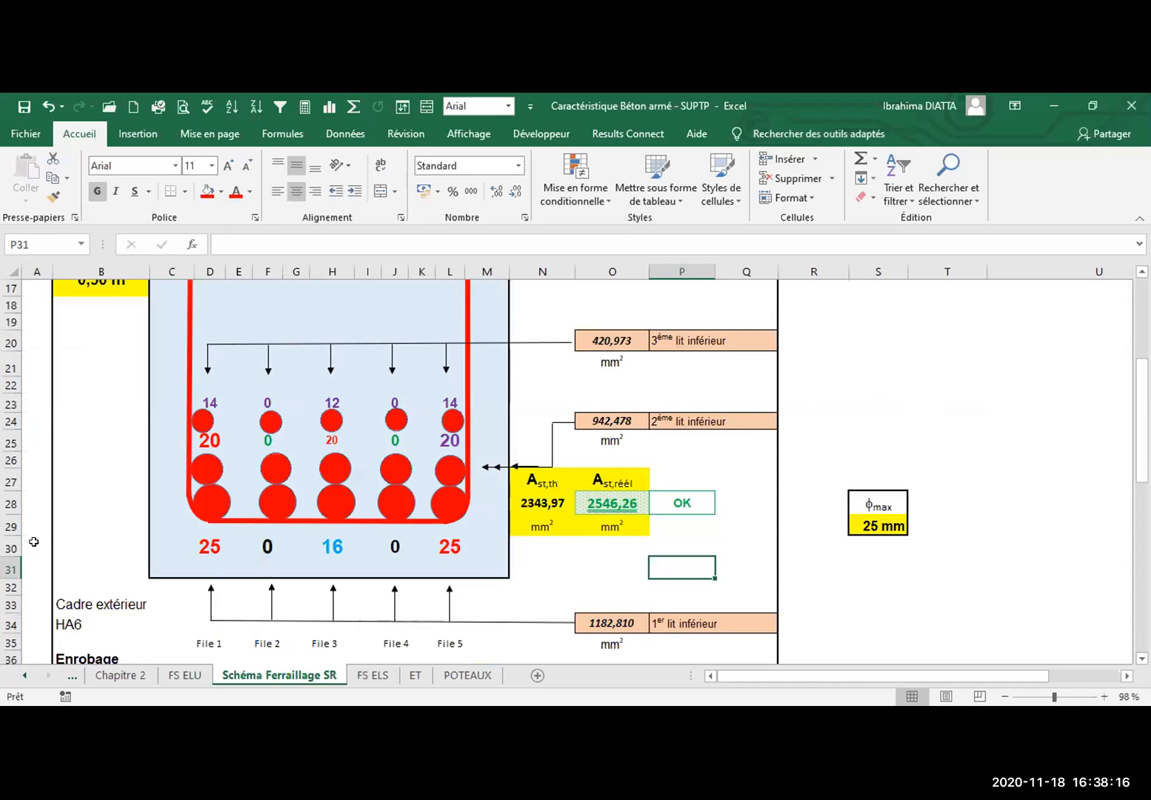
scroll(64, 585, "up", 3)
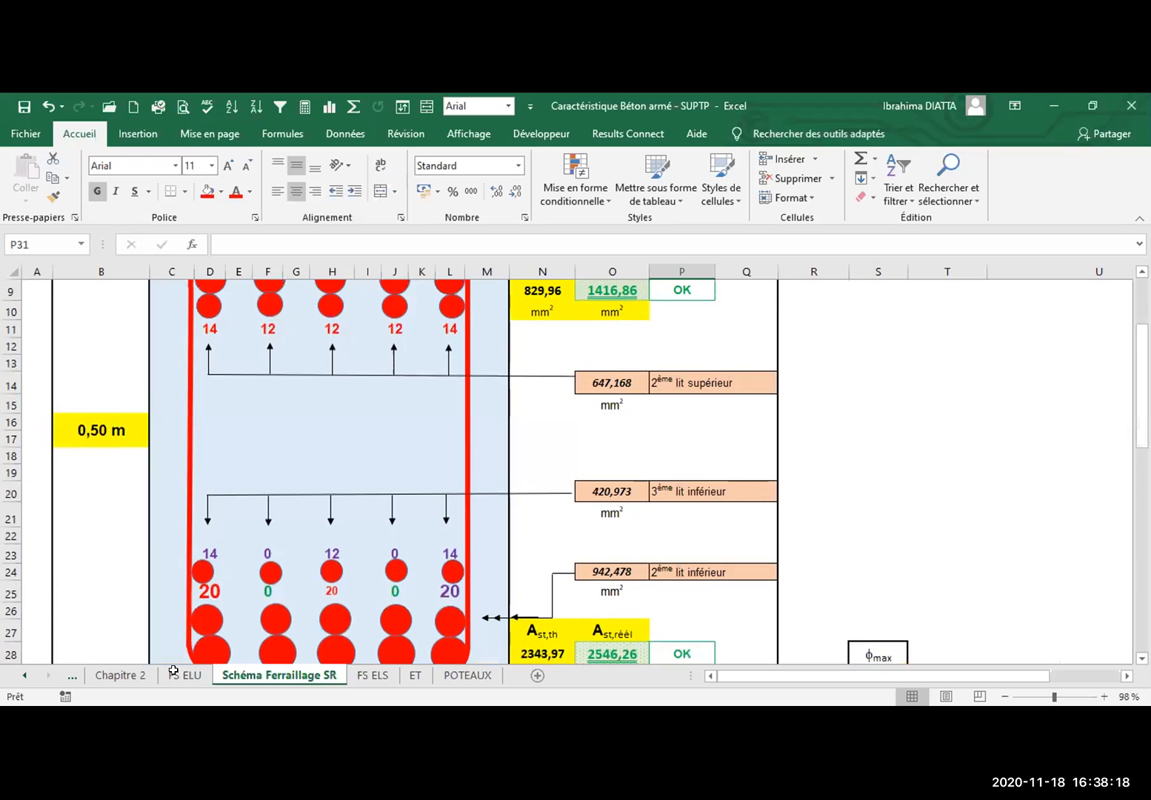
scroll(296, 648, "up", 3)
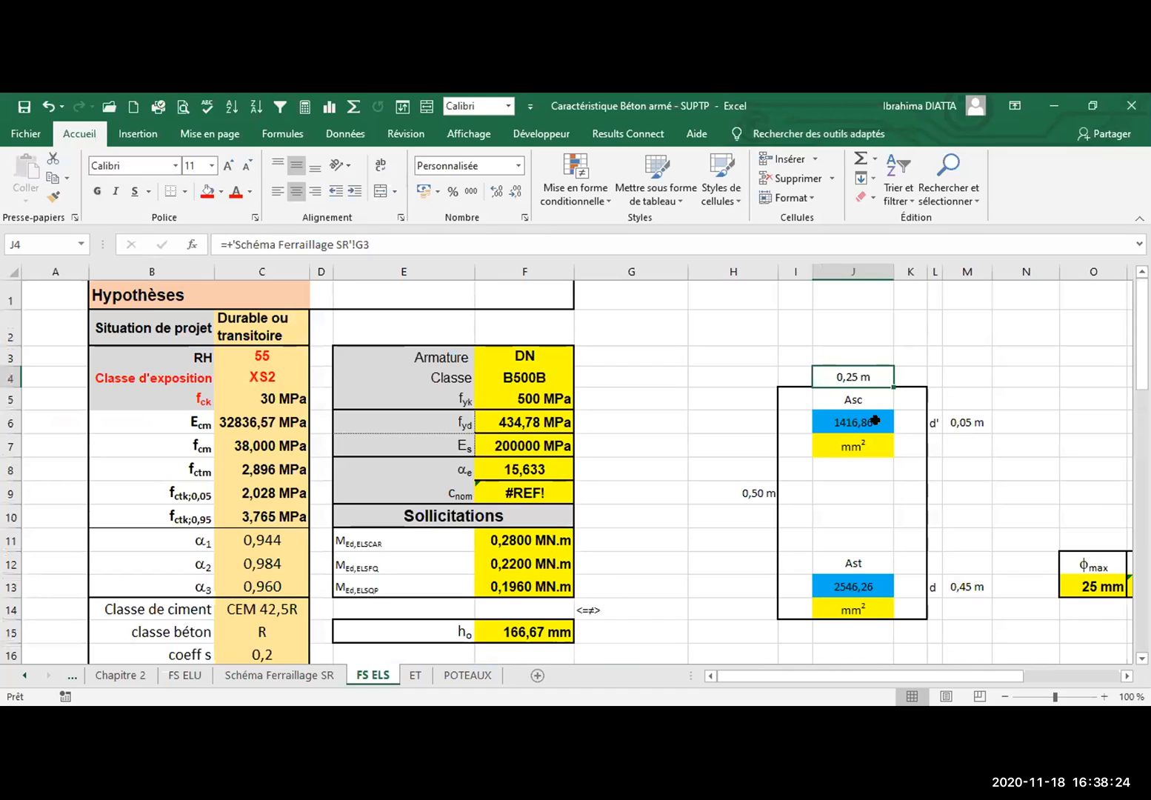
Check the Schéma Ferraillage SR links behind Asc in J6, Ast in J13, φmax in O13 and ch = Smax in P13
left_click(875, 419)
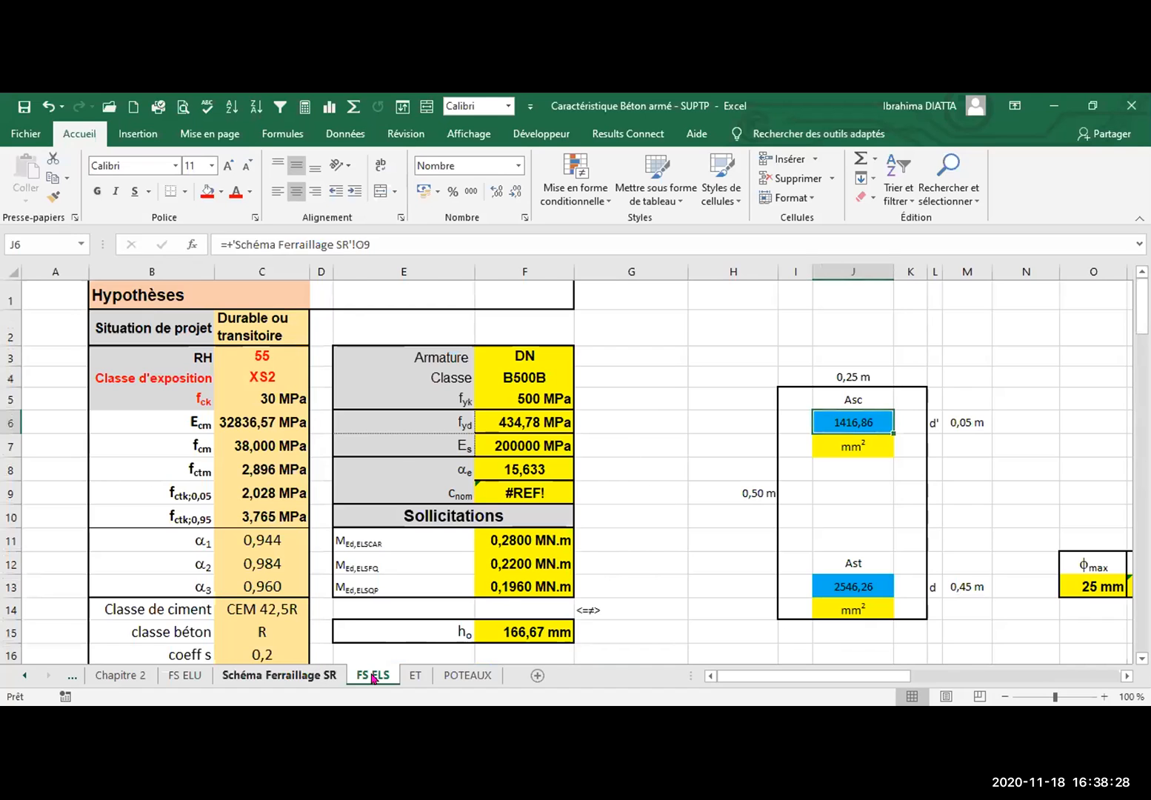
left_click(281, 675)
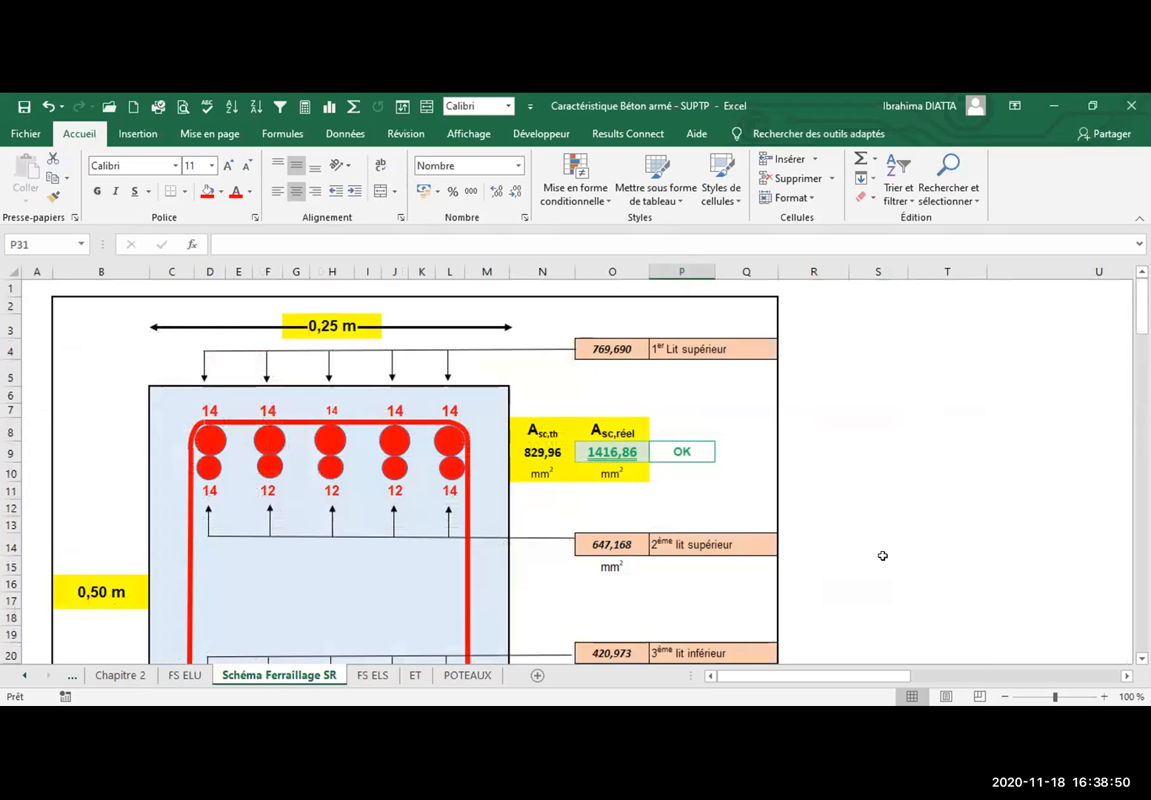
key("ctrl+Page_Down")
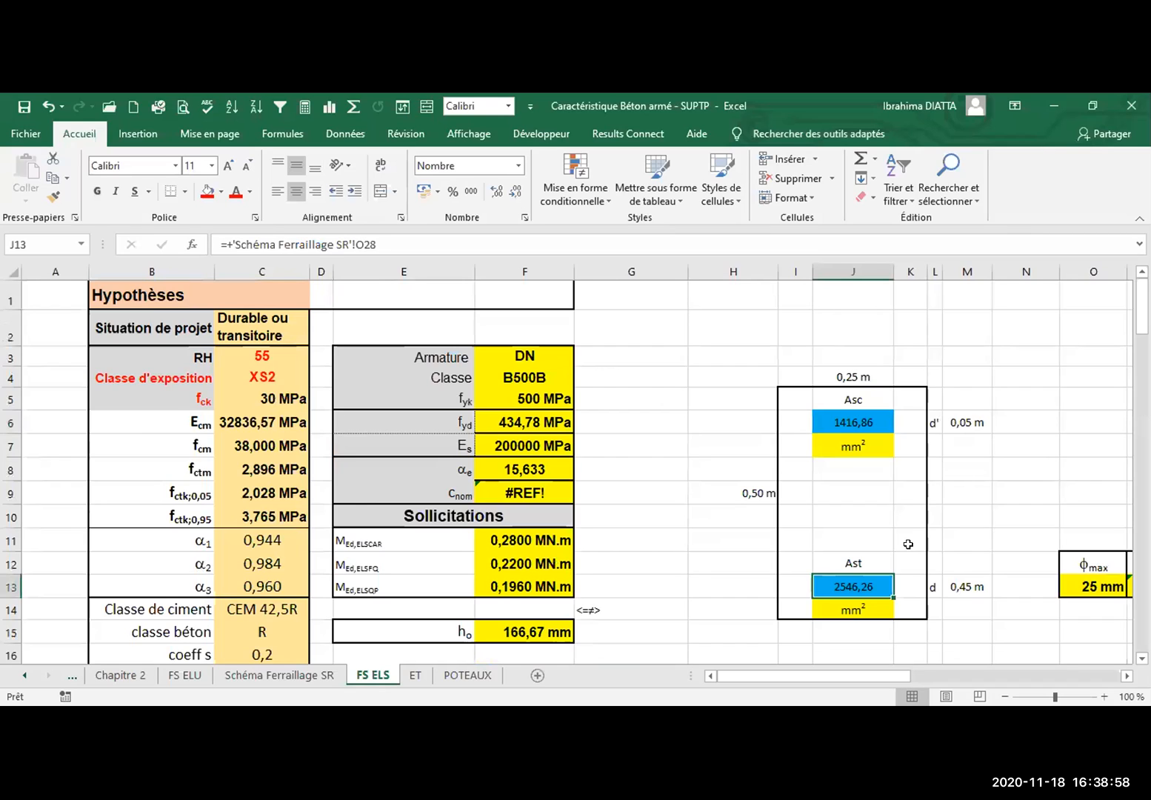
left_click(1101, 586)
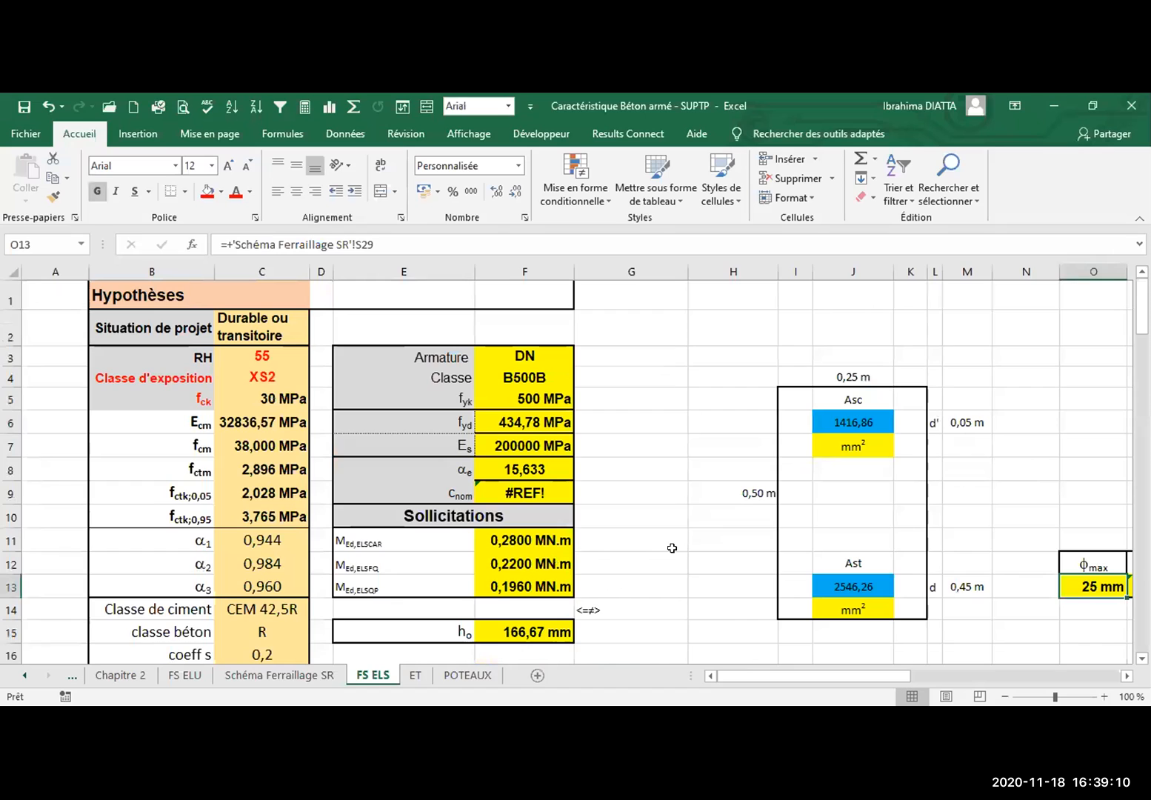
key("Right")
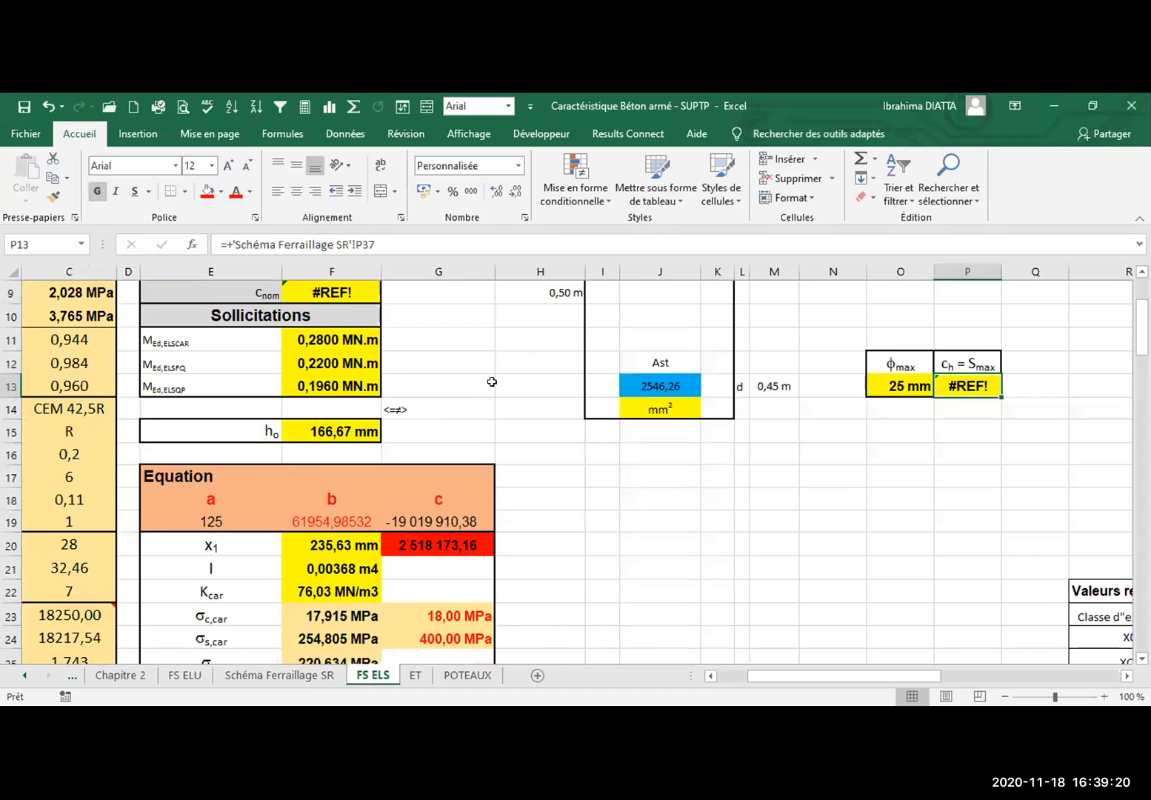
Compare the coefficients a, b and c in E19:G19 with the rectangular-section equation in the Nitro Pro course PDF, returning to Excel
scroll(492, 381, "down", 3)
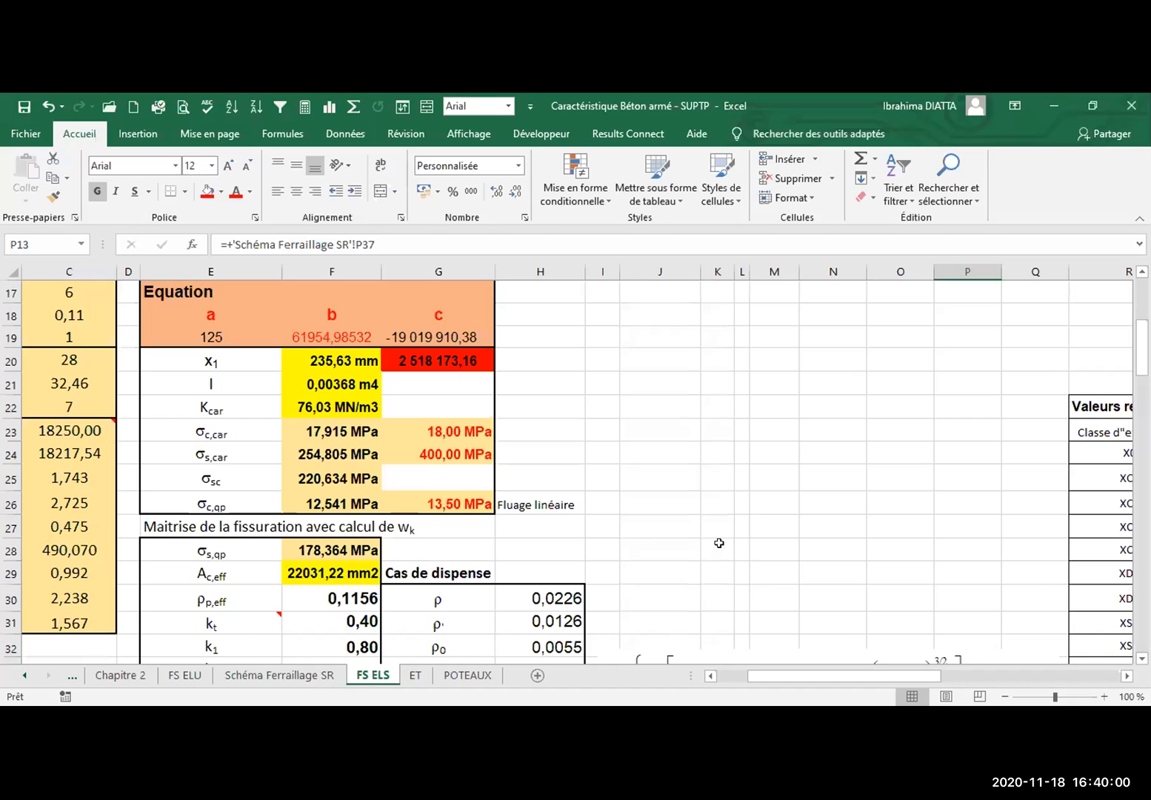
left_click(211, 337)
left_click(331, 337)
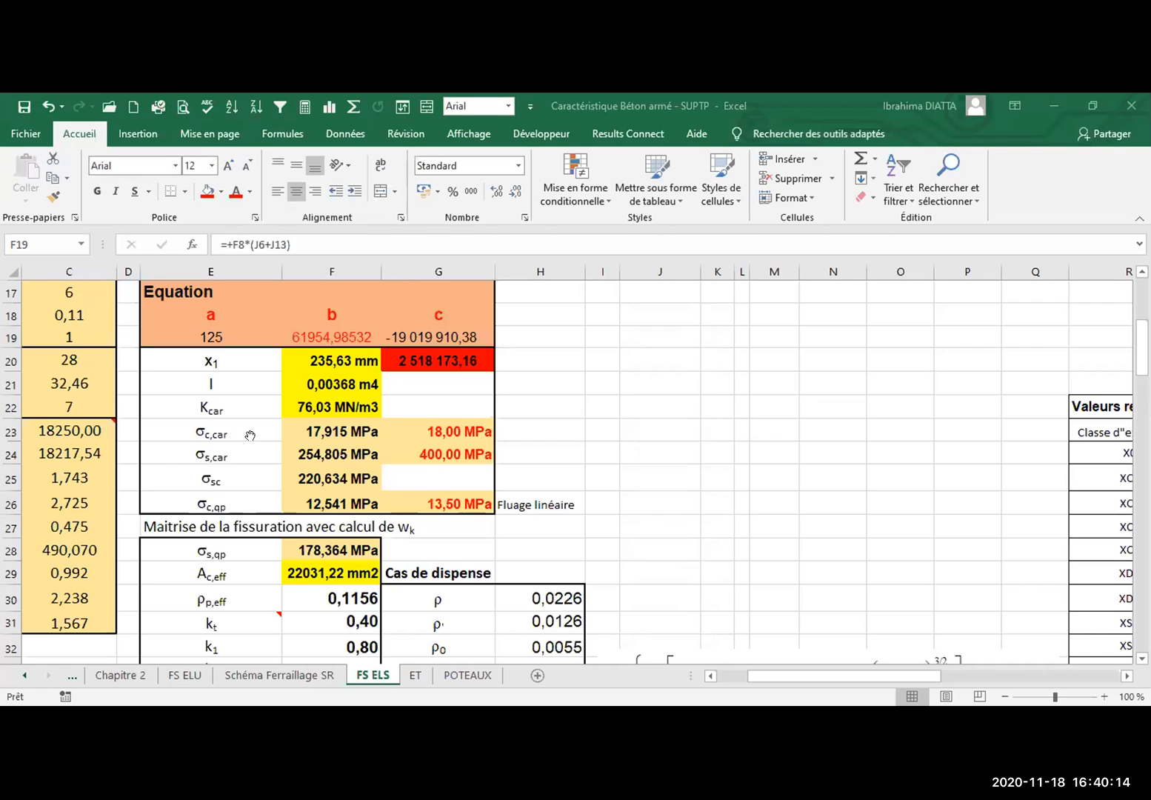
key("alt+Tab")
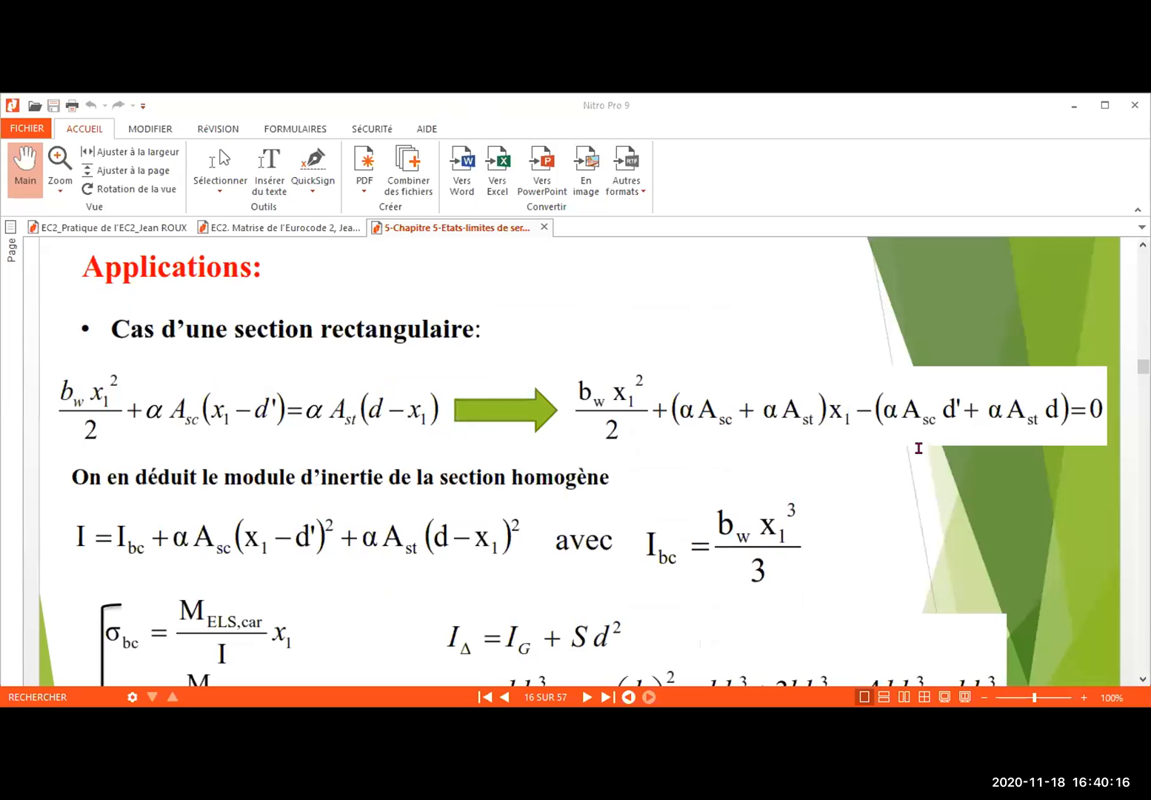
left_click(591, 432)
key("alt+Tab")
left_click(397, 342)
Examine the neutral axis depth x1 in F20 and the equation formula in G20 that depends on it
left_click(342, 361)
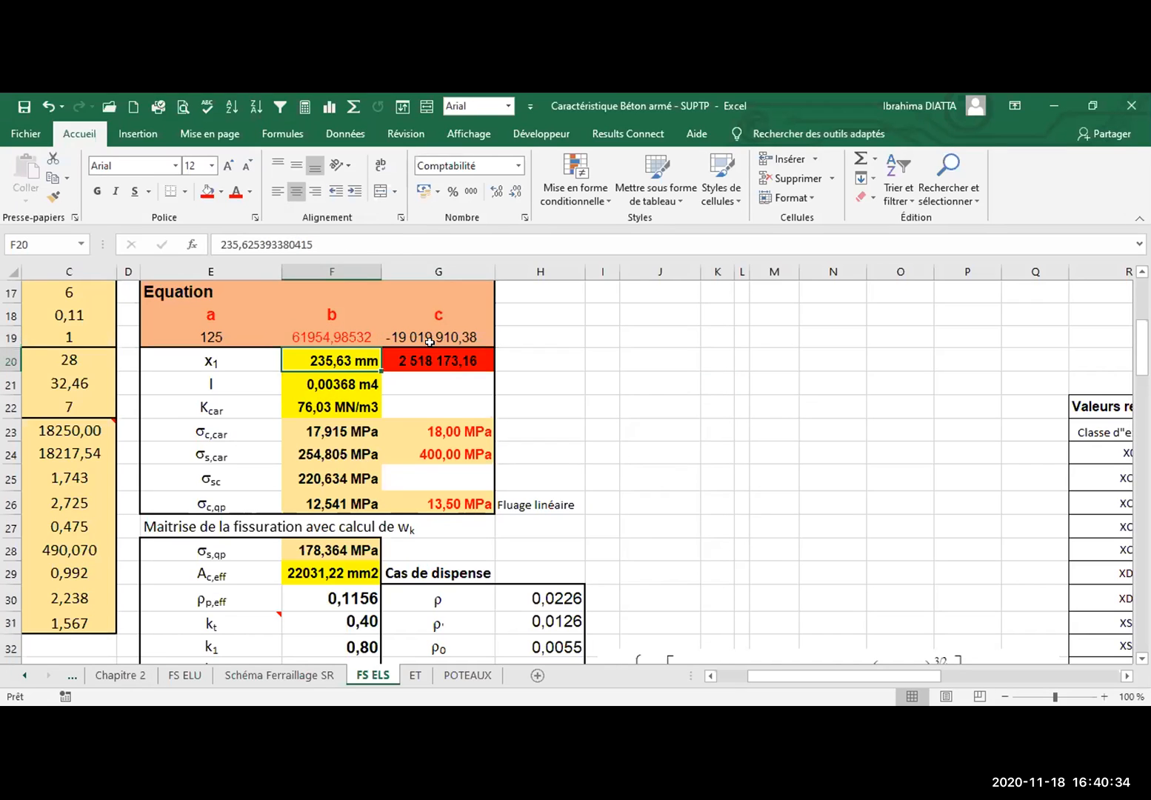
left_click(435, 357)
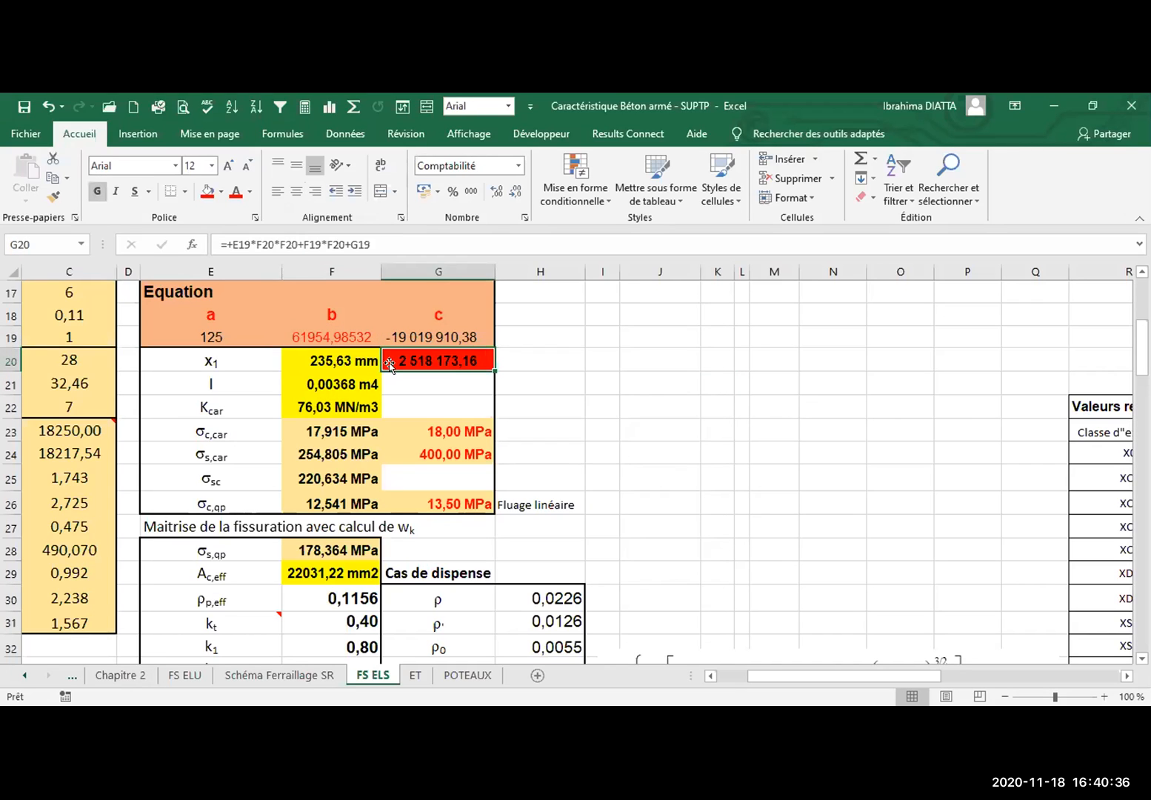
left_click(346, 360)
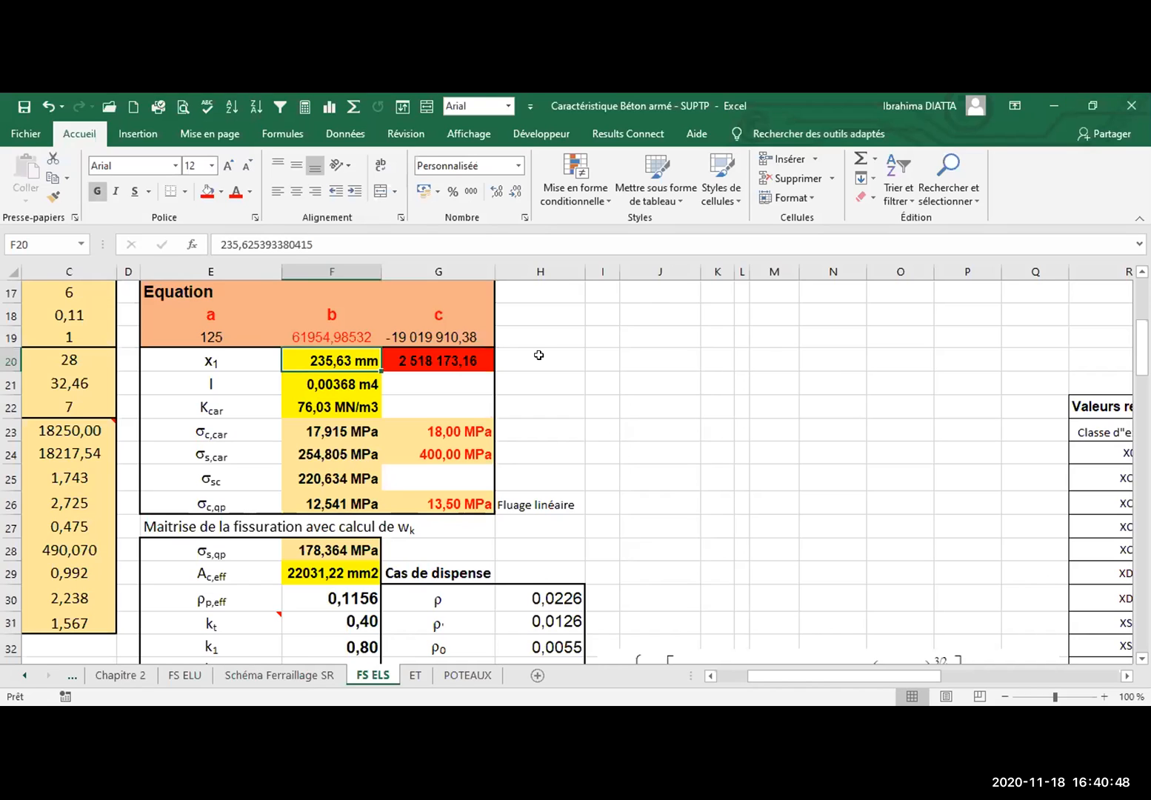
Run the Solver on objective G20 with target value 0, varying F20 under the constraint G20 <= 0, and keep its solution
left_click(544, 134)
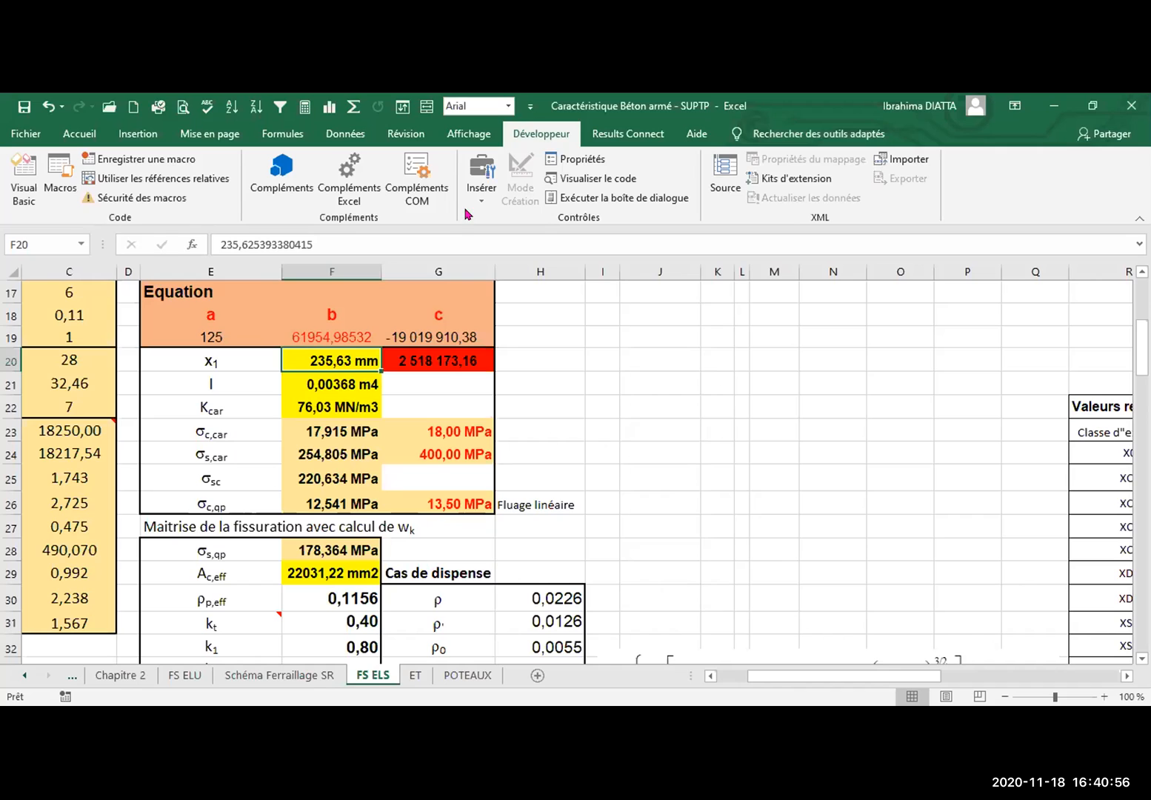
left_click(352, 136)
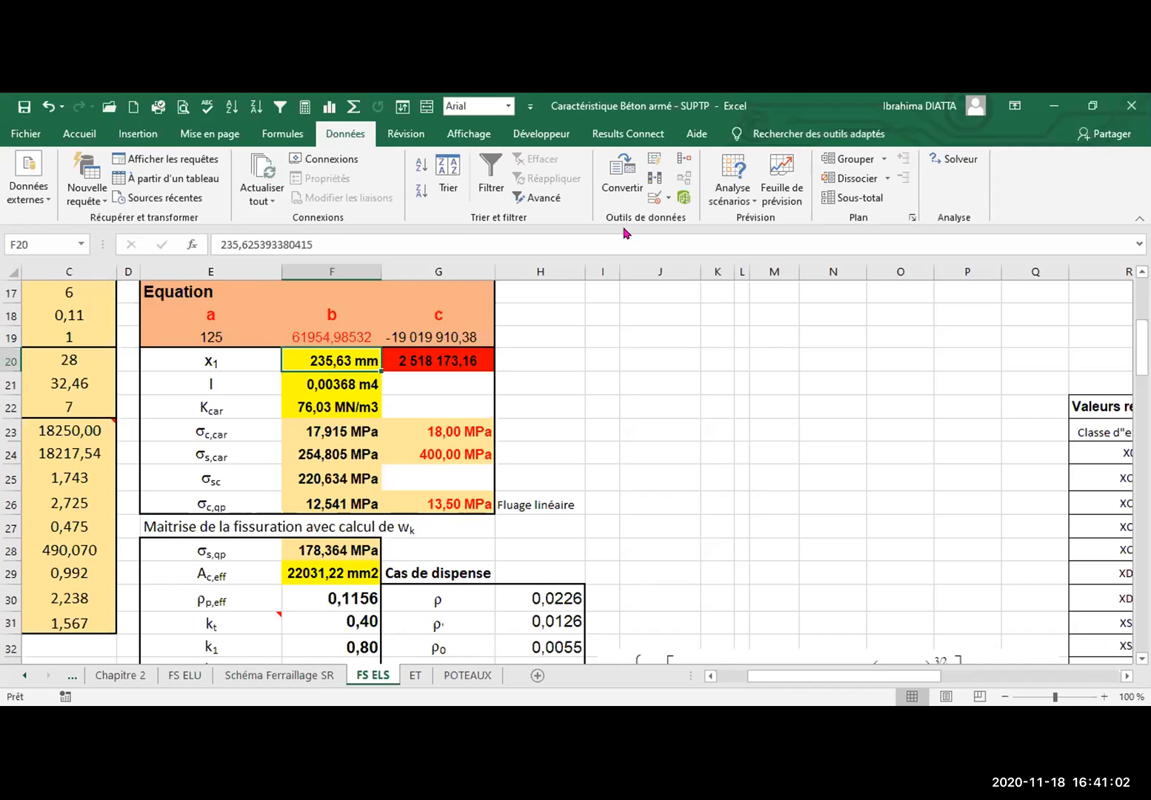
left_click(960, 170)
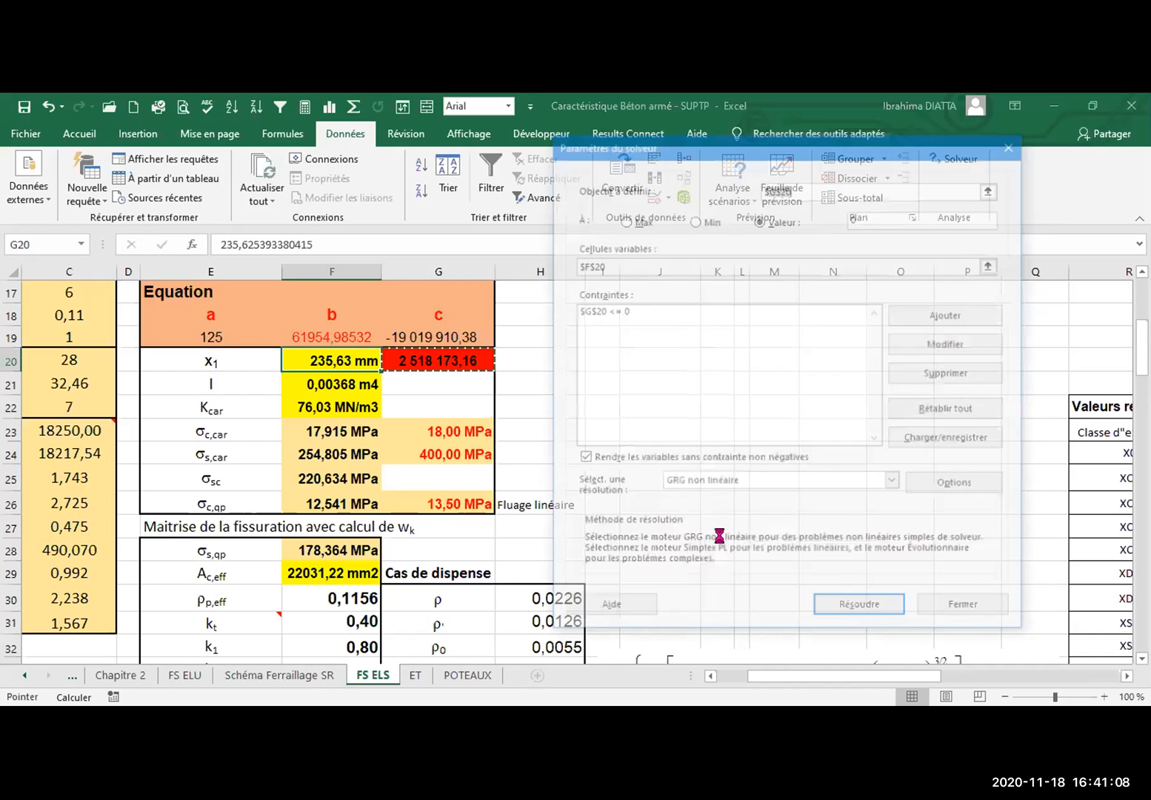
key("Return")
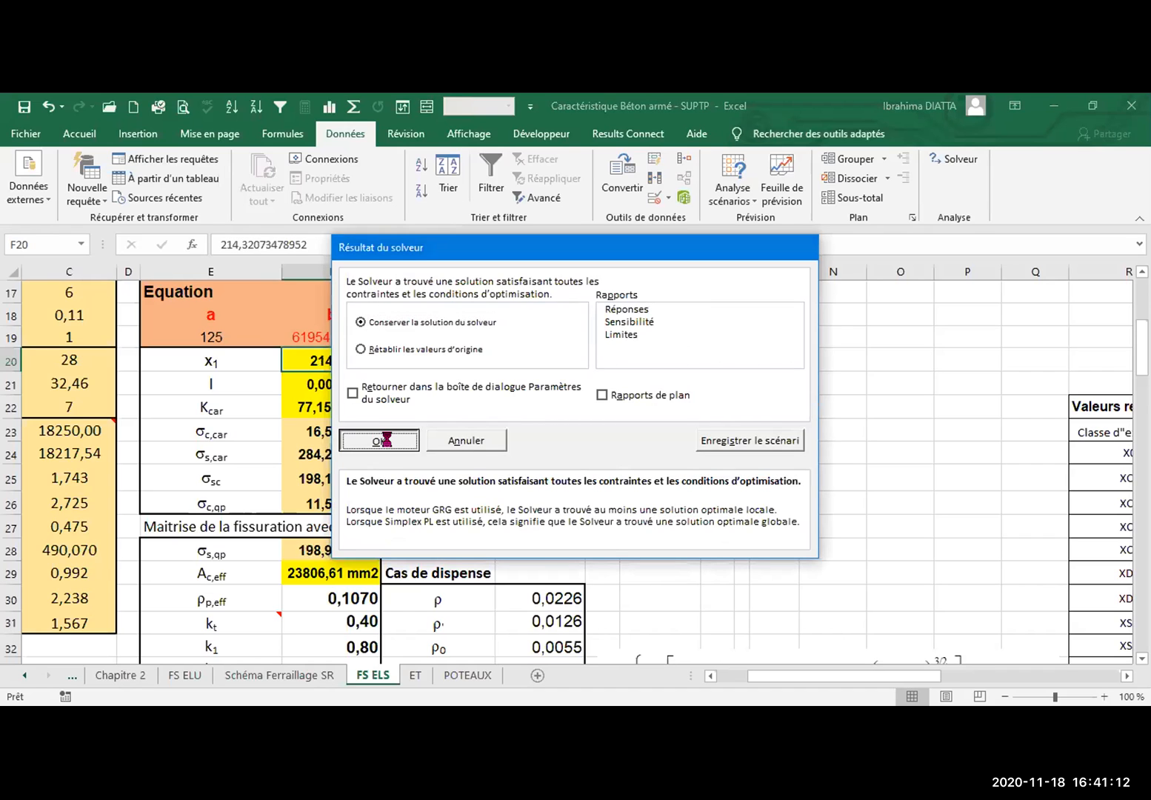
left_click(382, 440)
left_click(660, 383)
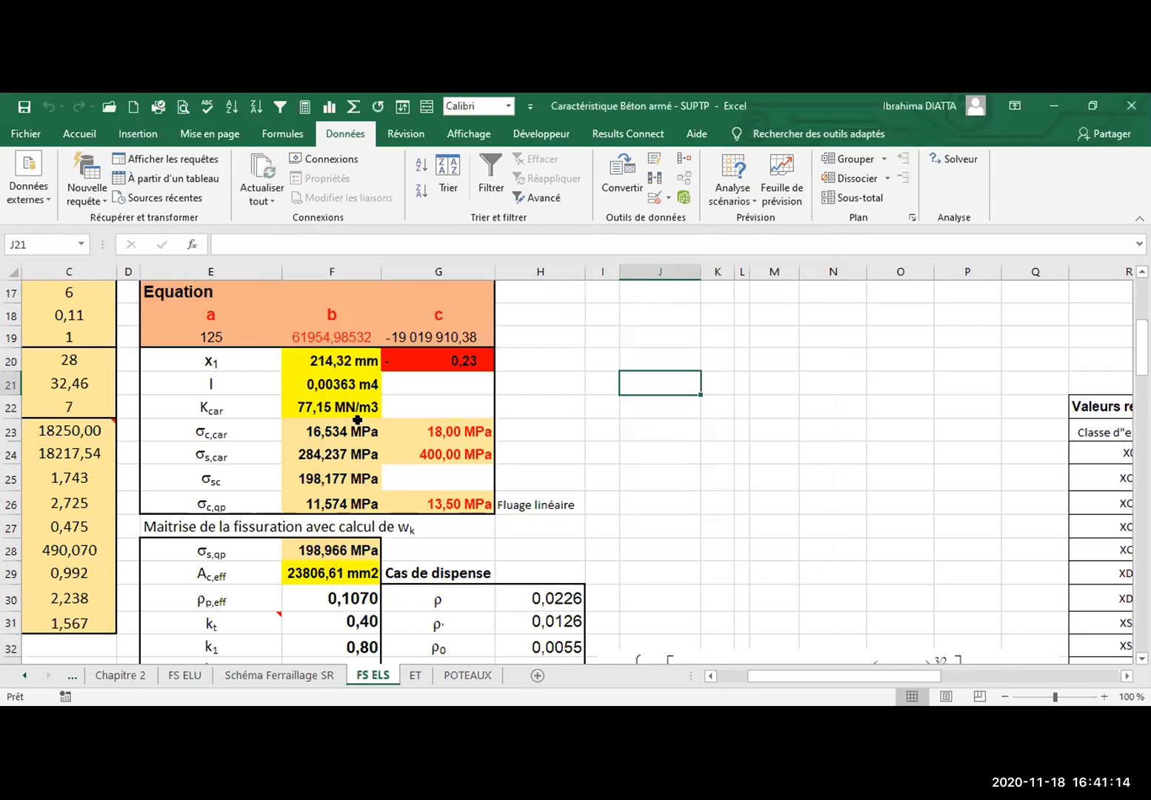
left_click(360, 360)
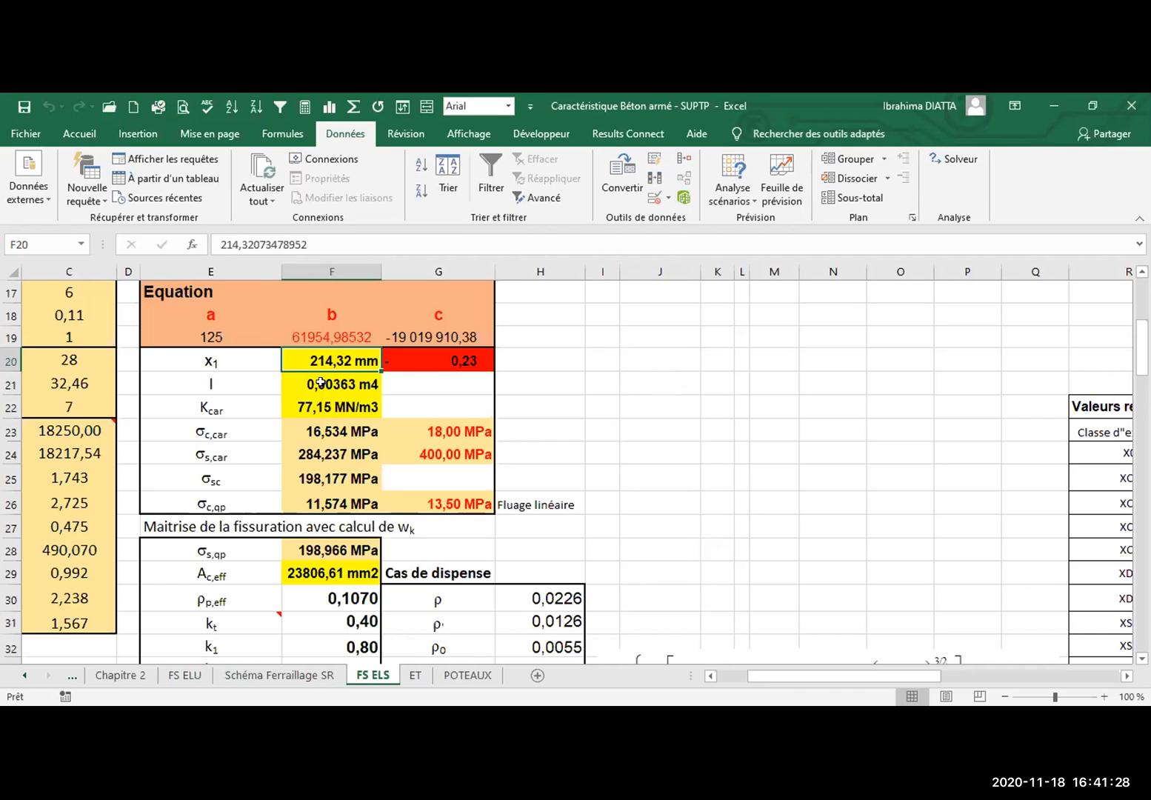
Add the heading "D" in H18 beside the equation coefficients, formatted like the a, b and c headings
left_click(521, 332)
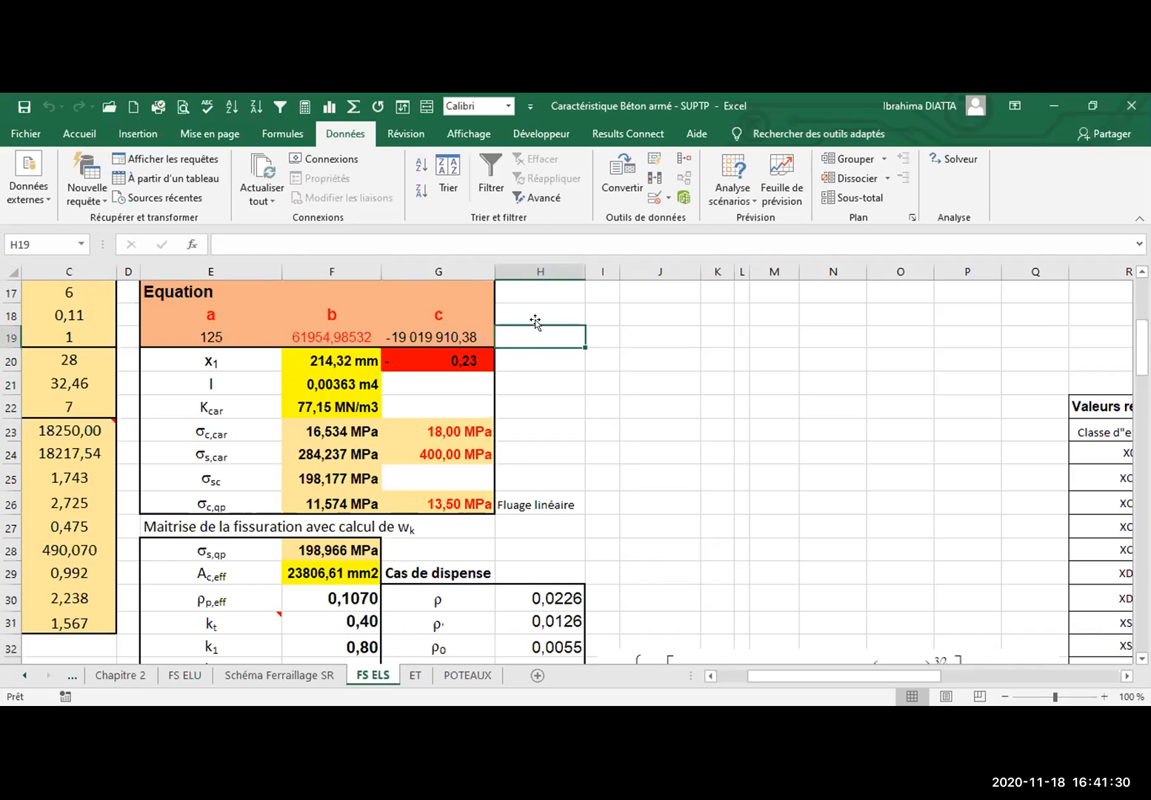
left_click(546, 307)
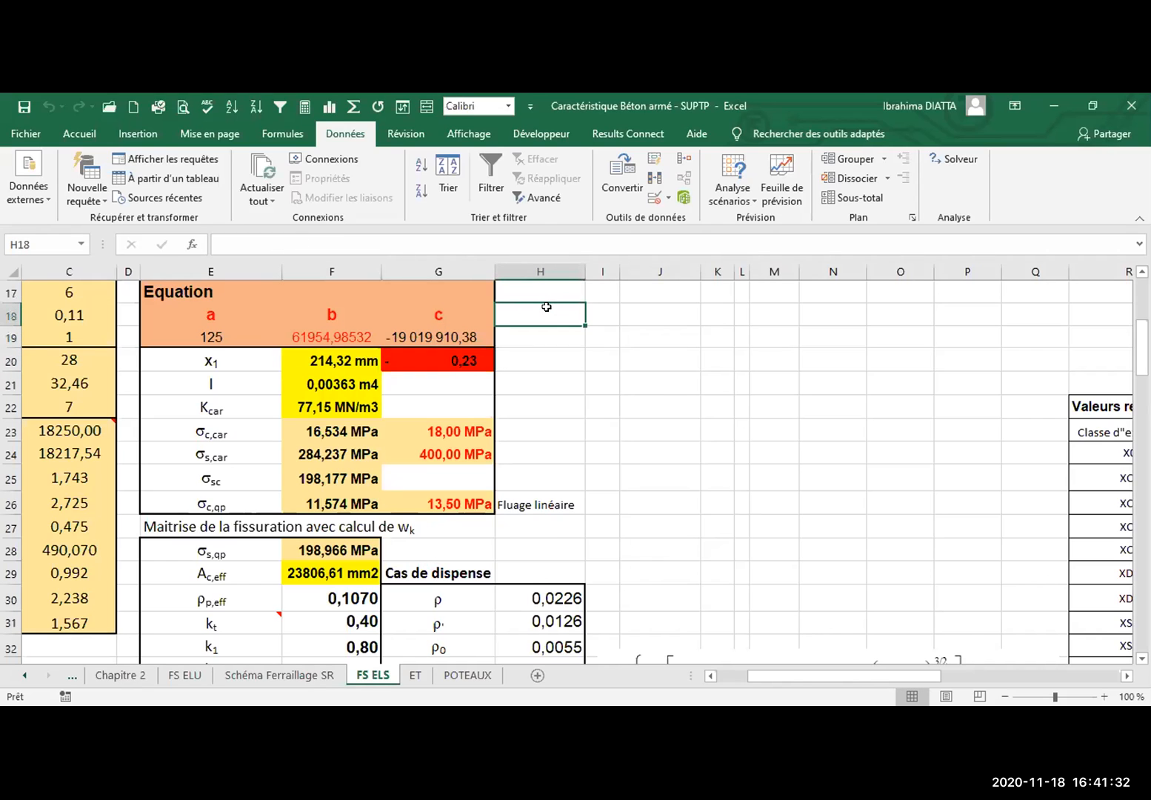
type("S")
key("BackSpace")
type("D")
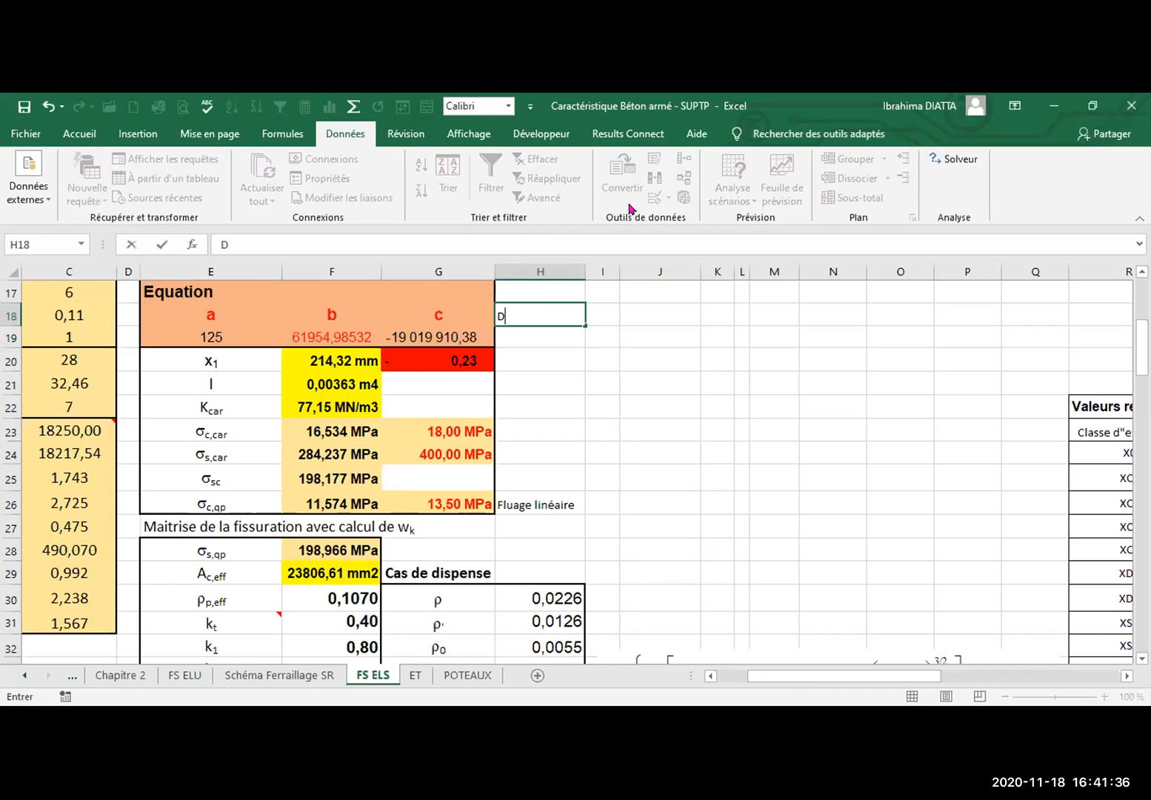
left_click(531, 335)
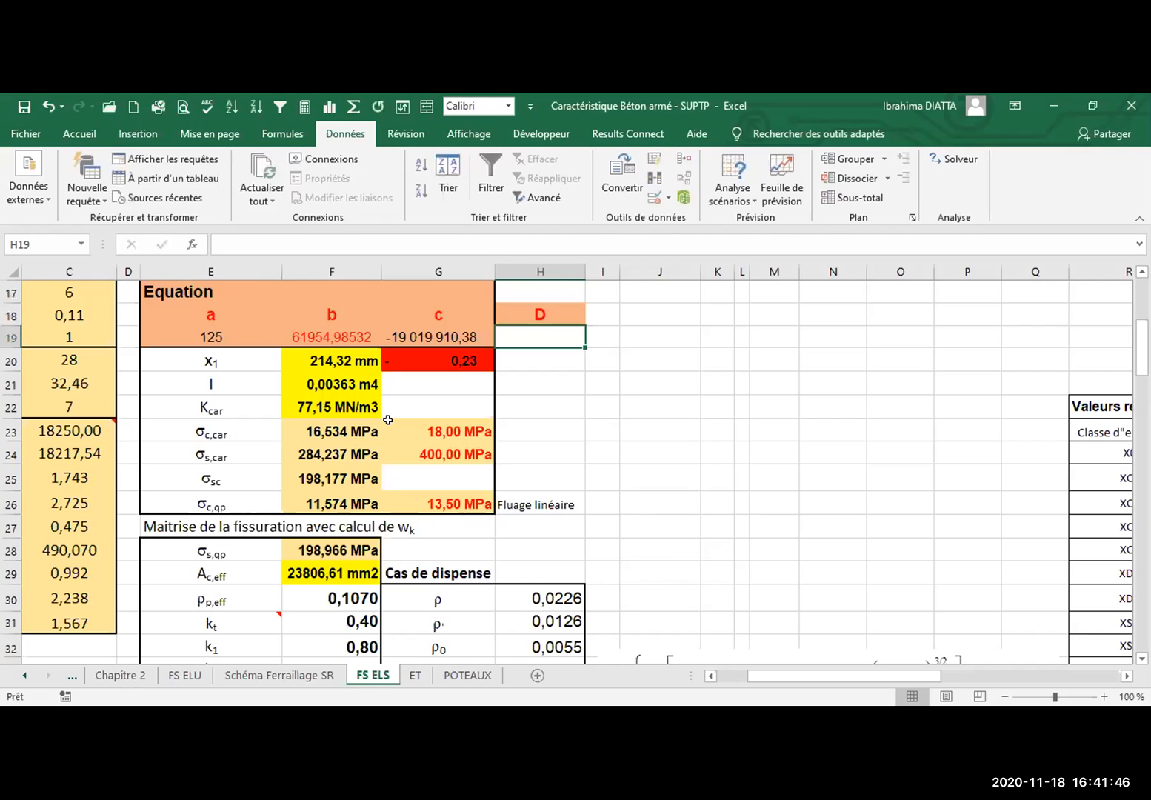
Examine the formulas for the inertia I in F21, Kcar in F22 and the concrete stress σc,car in F23
left_click(355, 367)
key("Down")
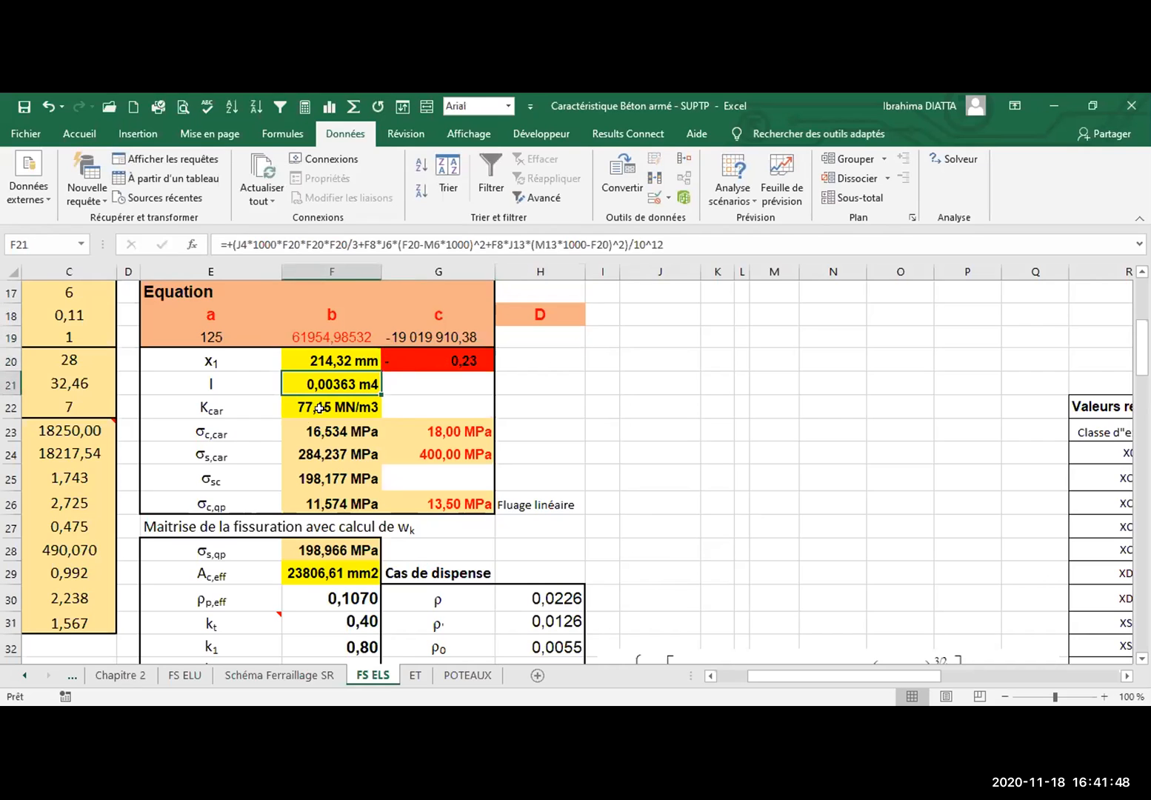
key("Down")
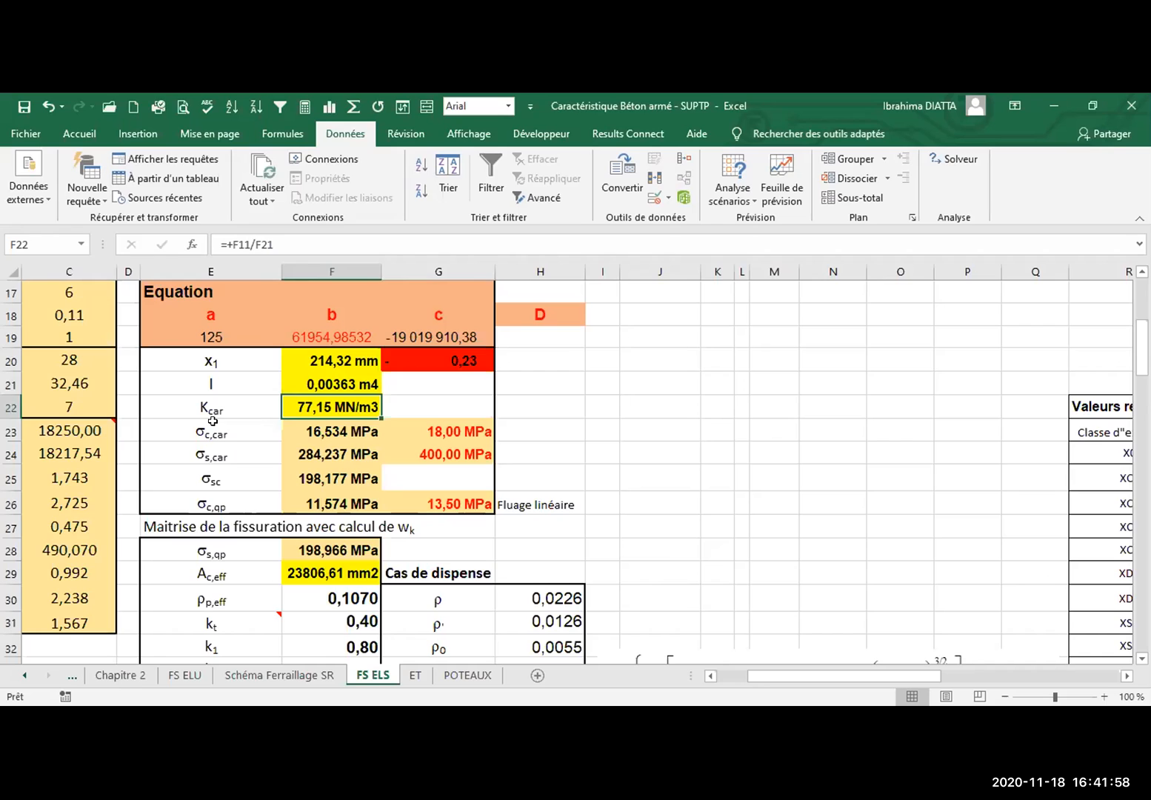
key("Down")
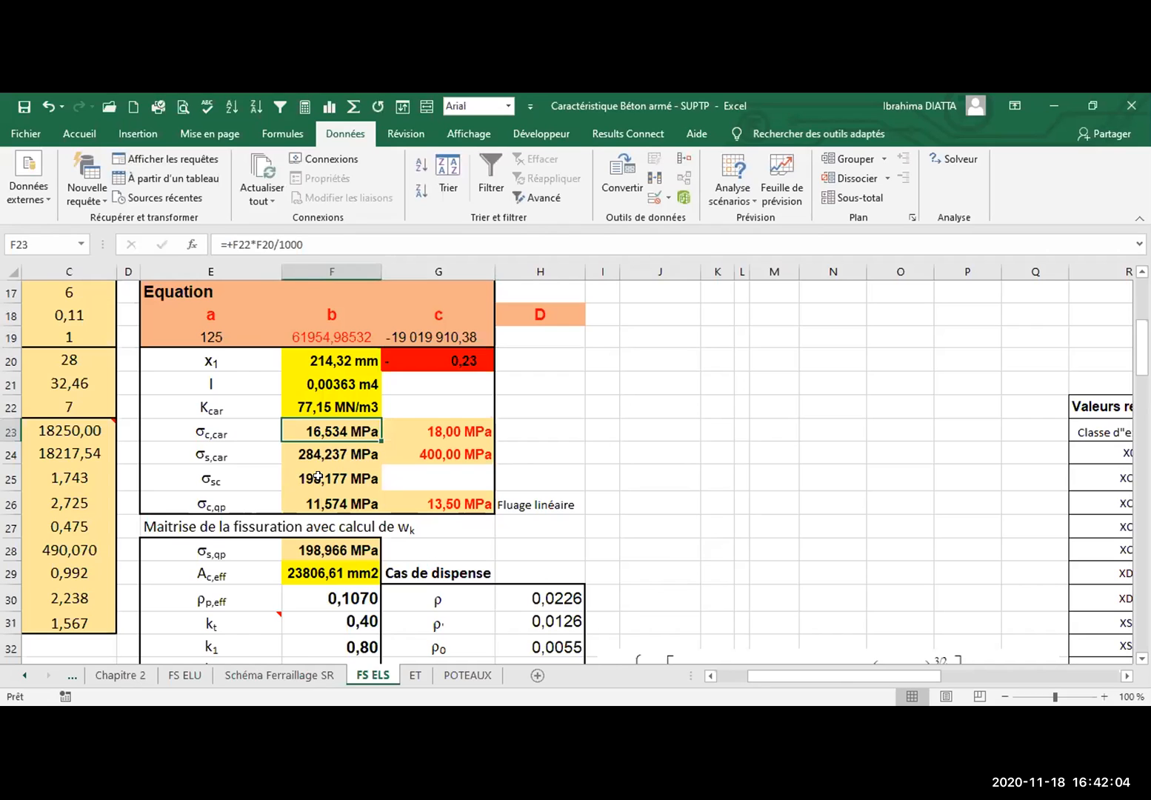
Examine the quasi-permanent concrete stress formula in F26 and the linear or non-linear creep test in H26
left_click(230, 479)
left_click(326, 503)
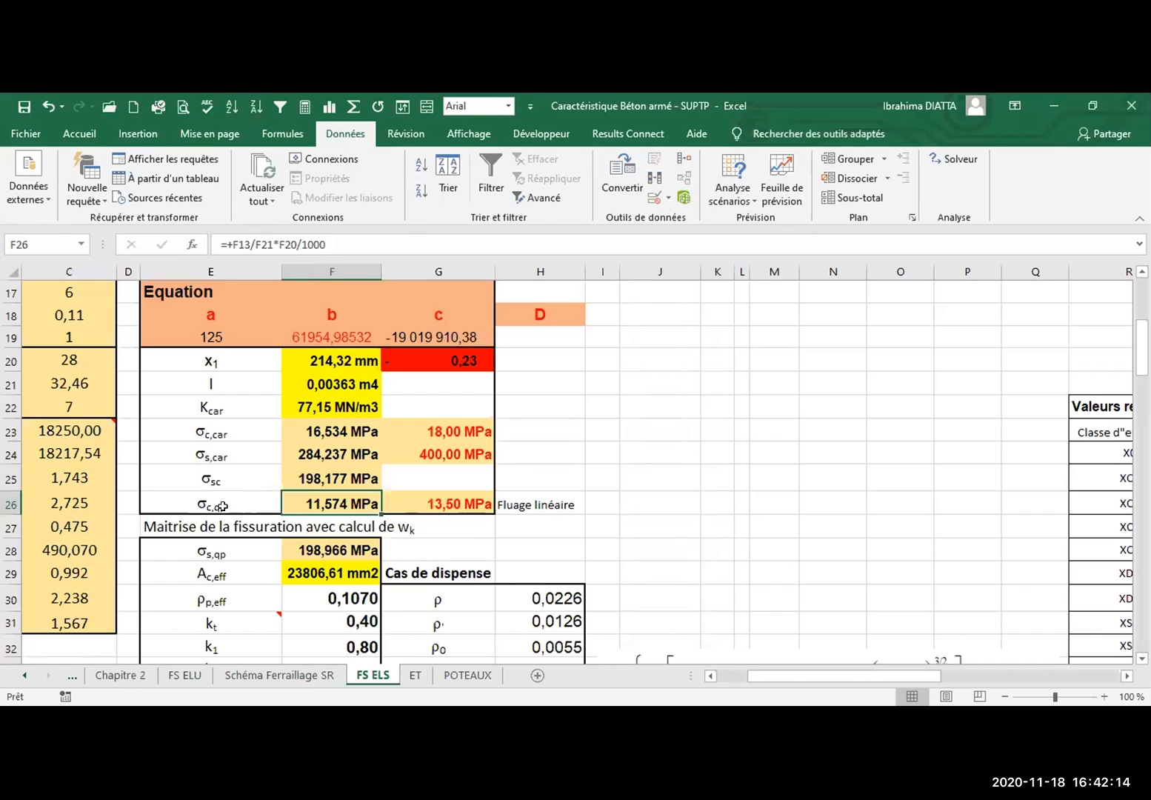
left_click(536, 504)
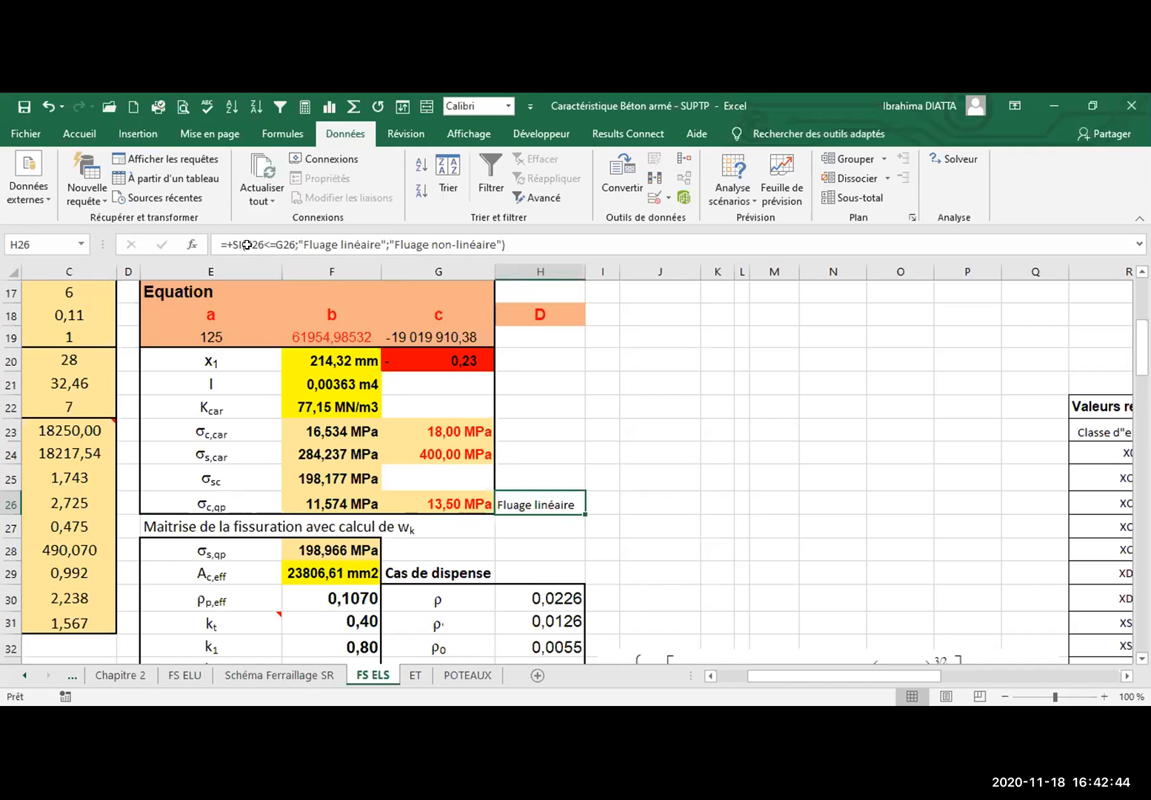
Check the quasi-permanent stress limit formula in G26 and the cell references of the creep test in H26
key("Left")
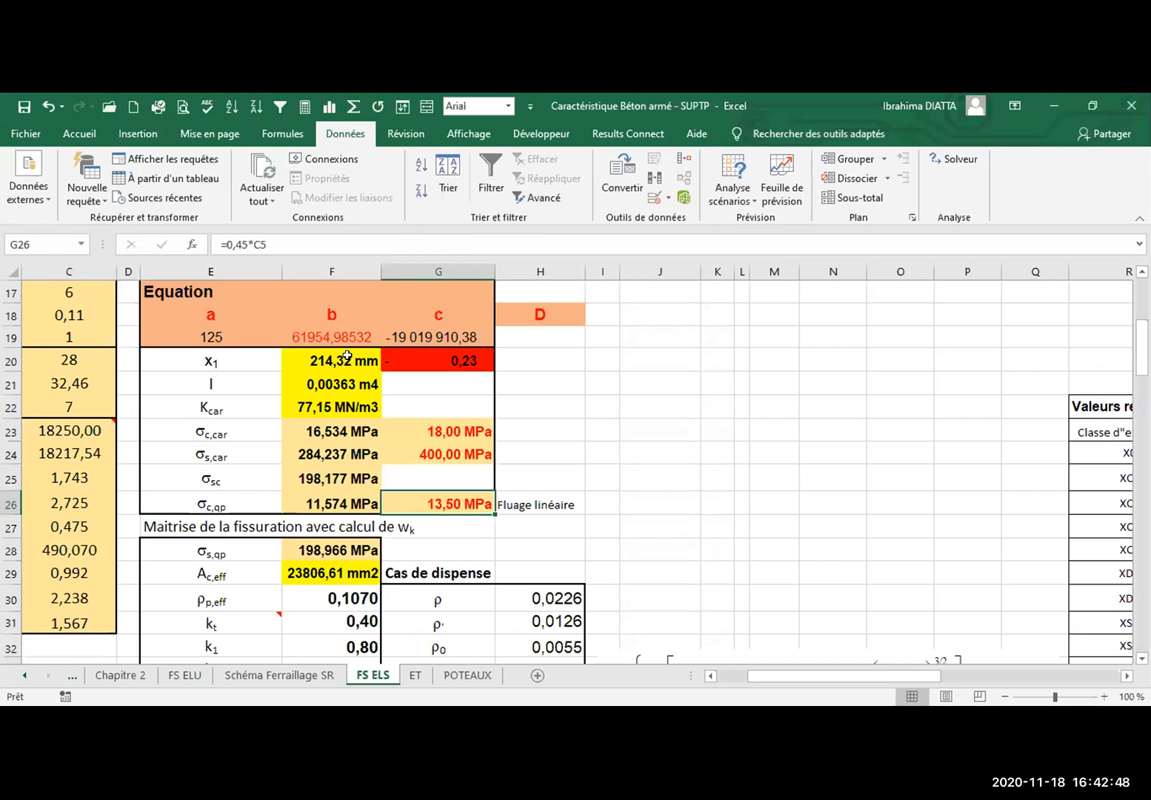
key("Right")
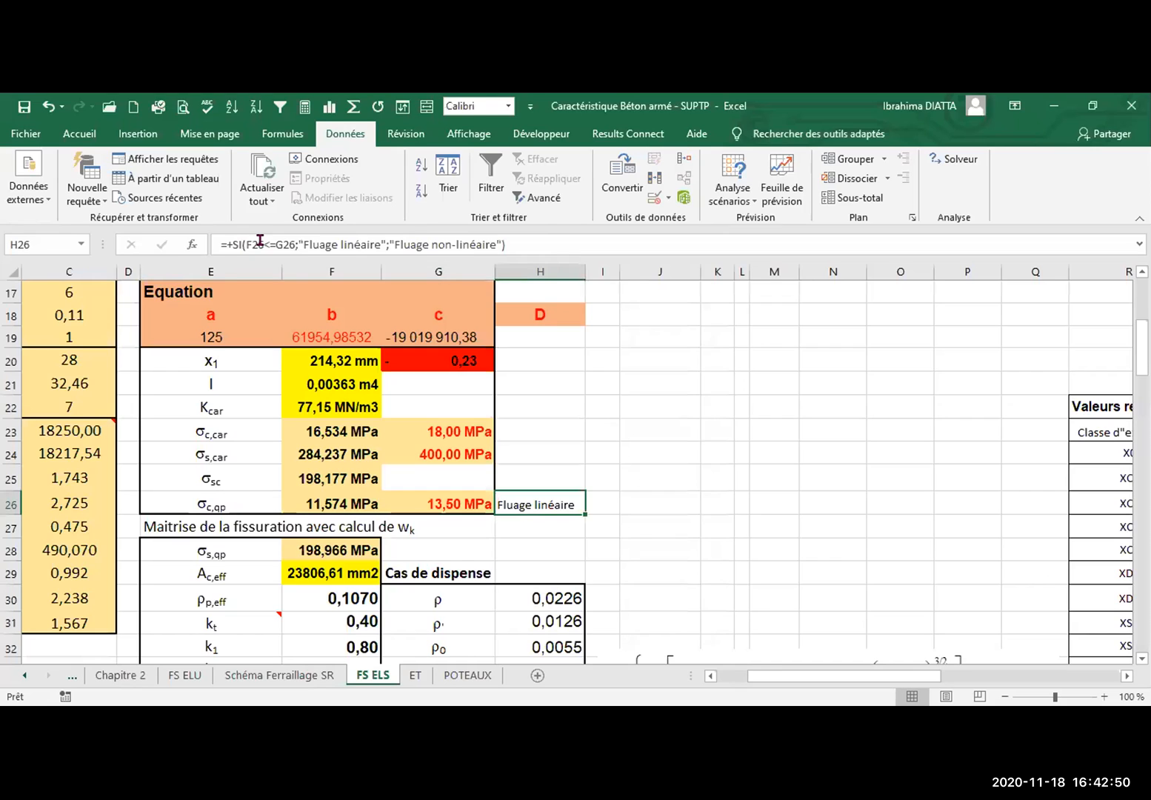
left_click(538, 239)
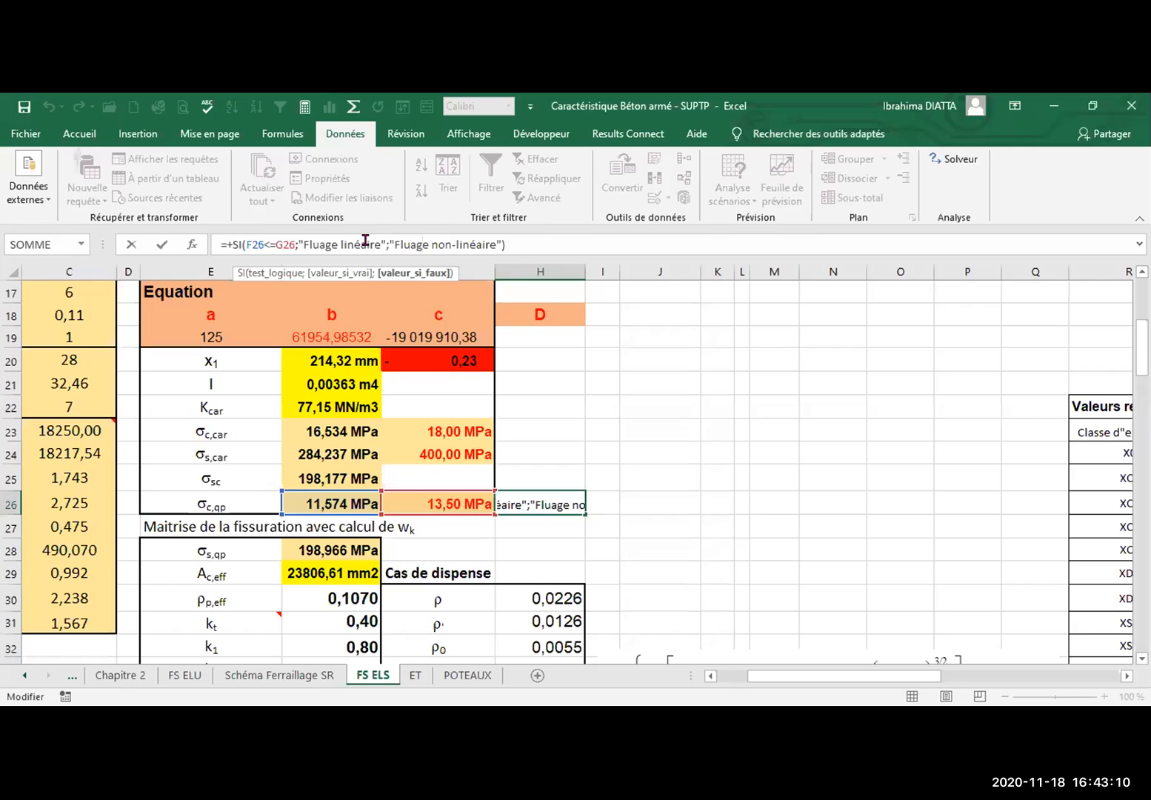
key("Return")
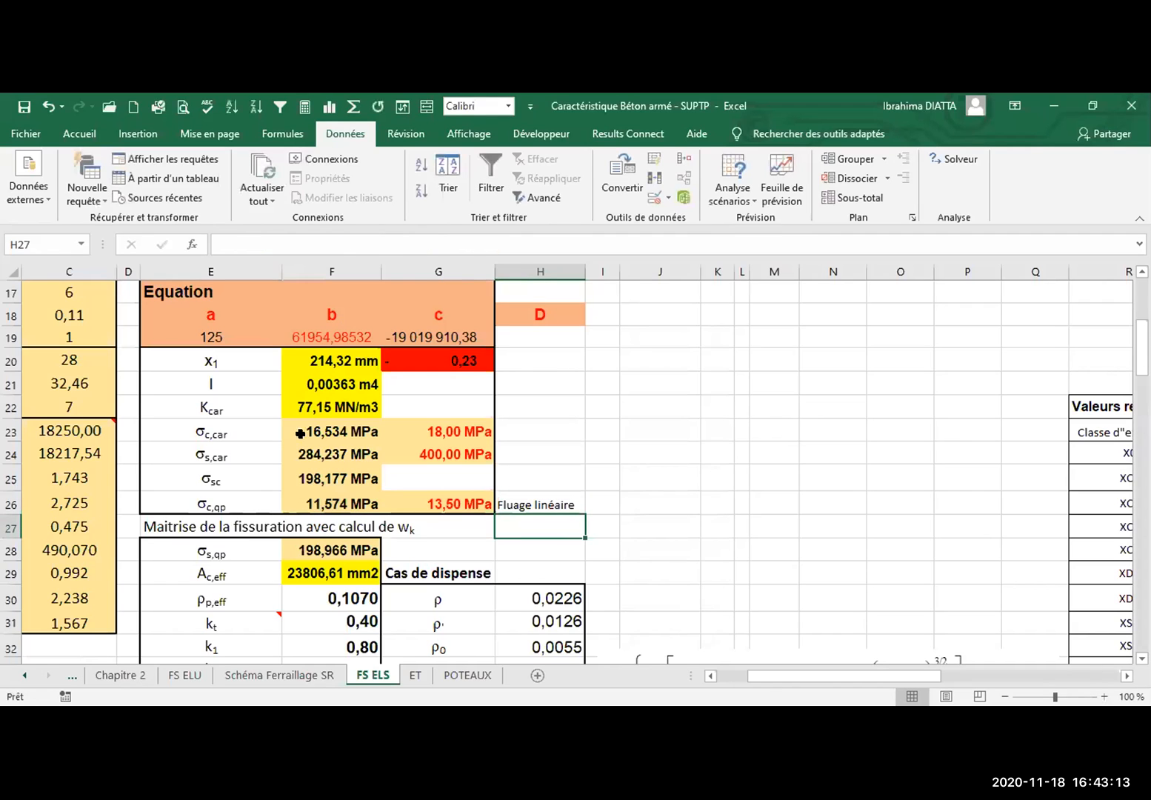
Examine the quasi-permanent steel stress formula in F28 of the crack control section
left_click(304, 554)
scroll(537, 480, "down", 3)
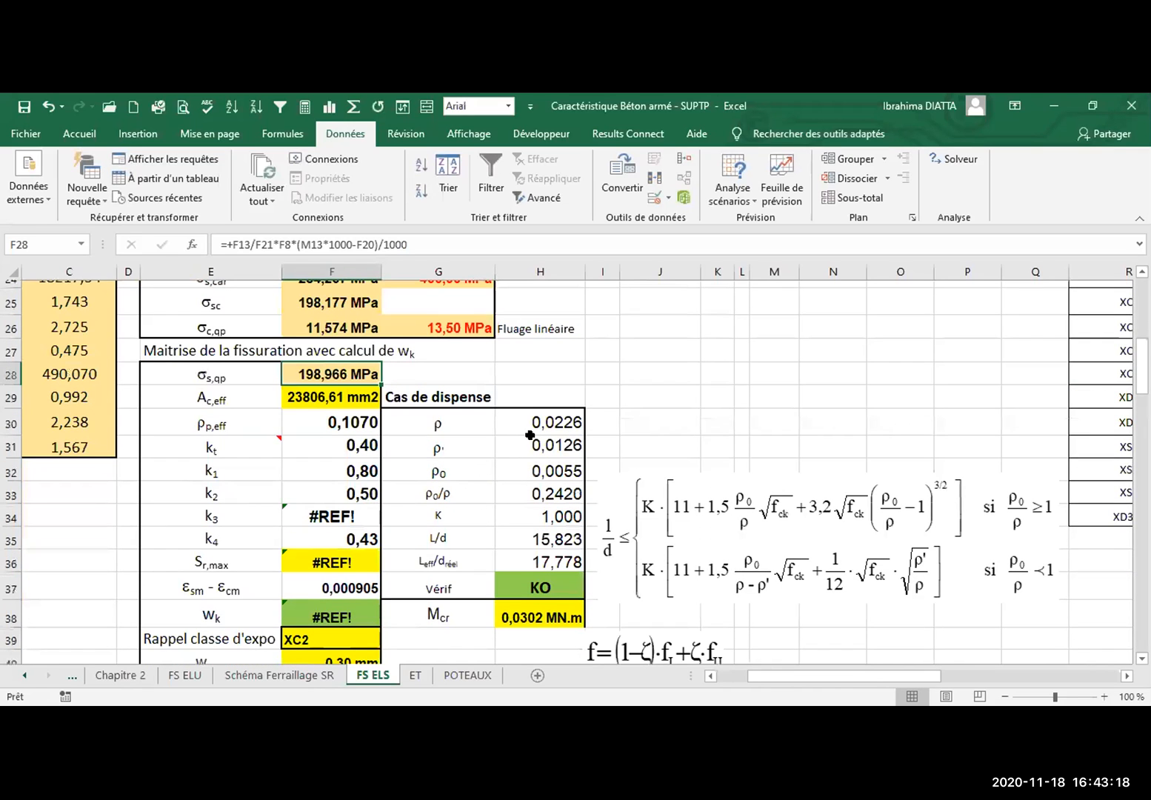
scroll(426, 403, "down", 1)
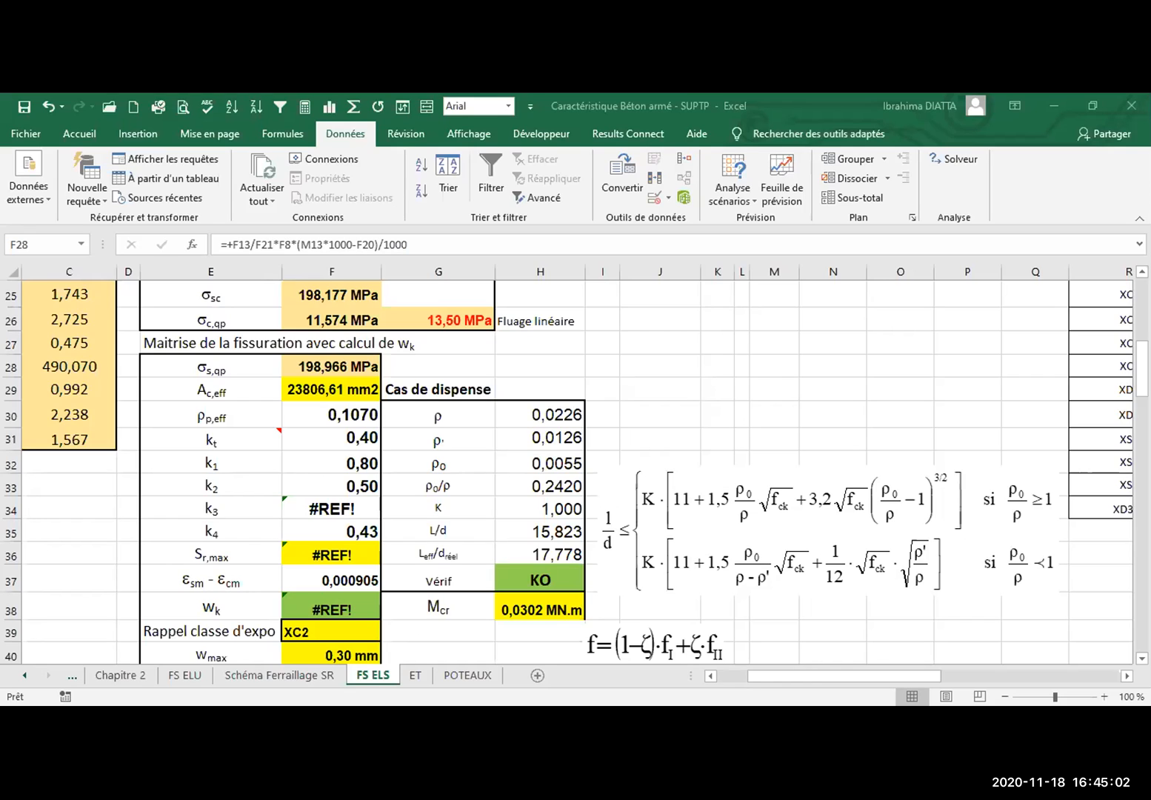
left_click(778, 195)
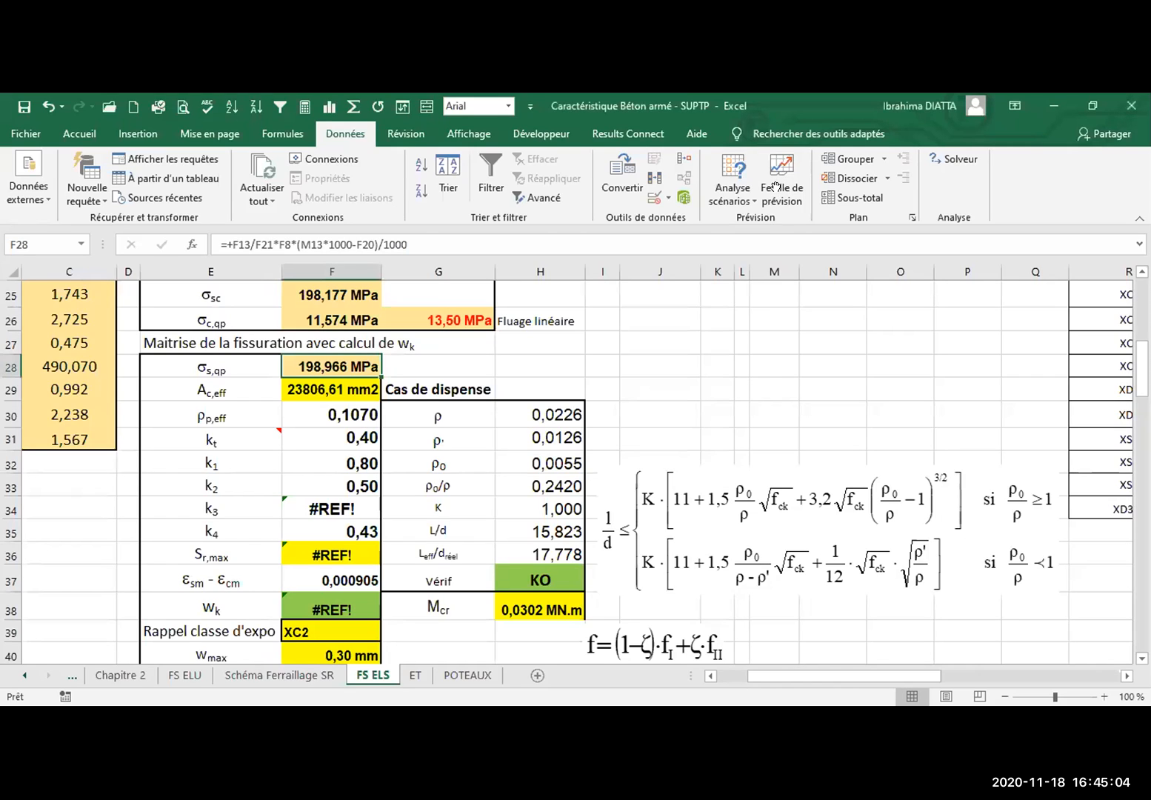
left_click(719, 343)
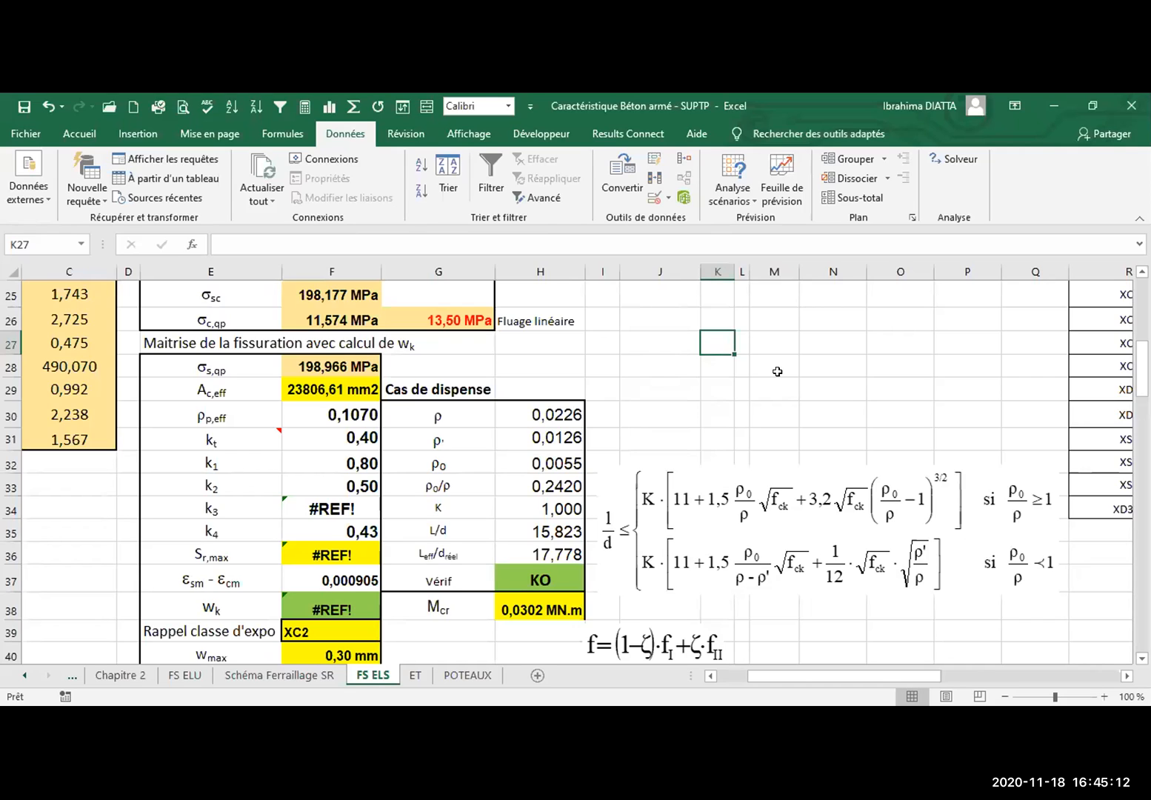
left_click(752, 393)
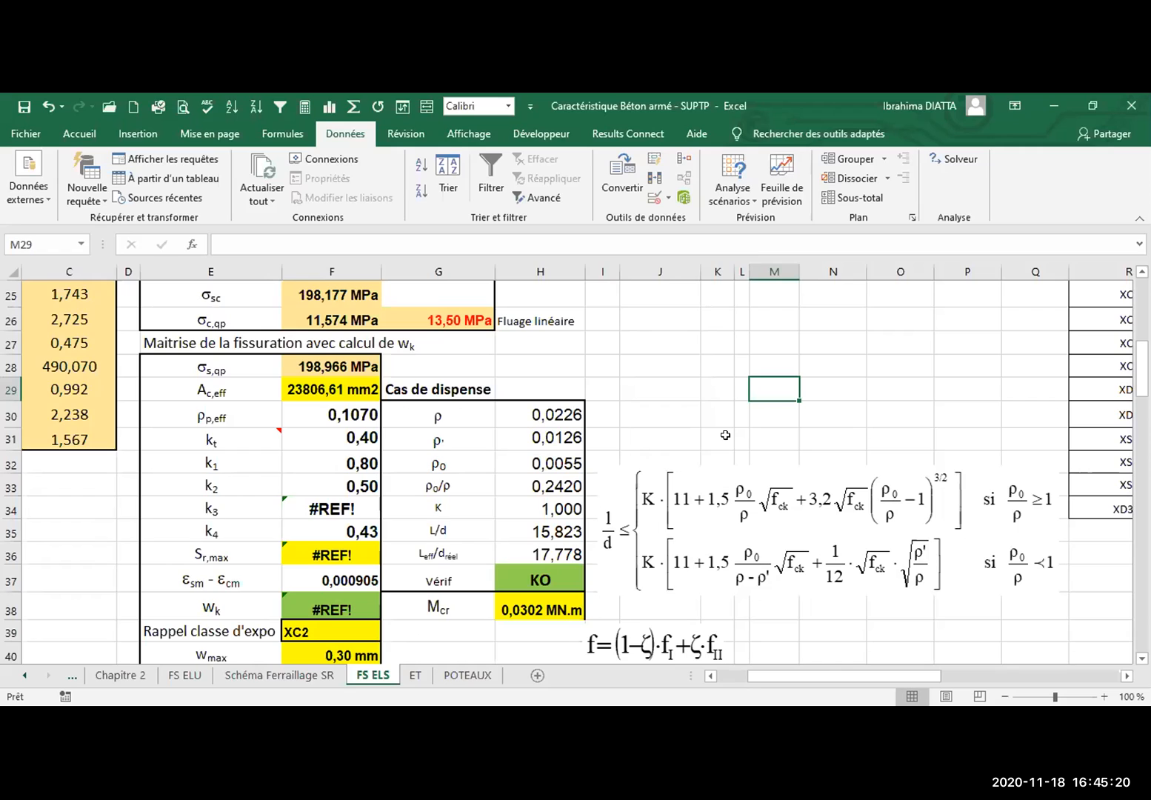
left_click(709, 408)
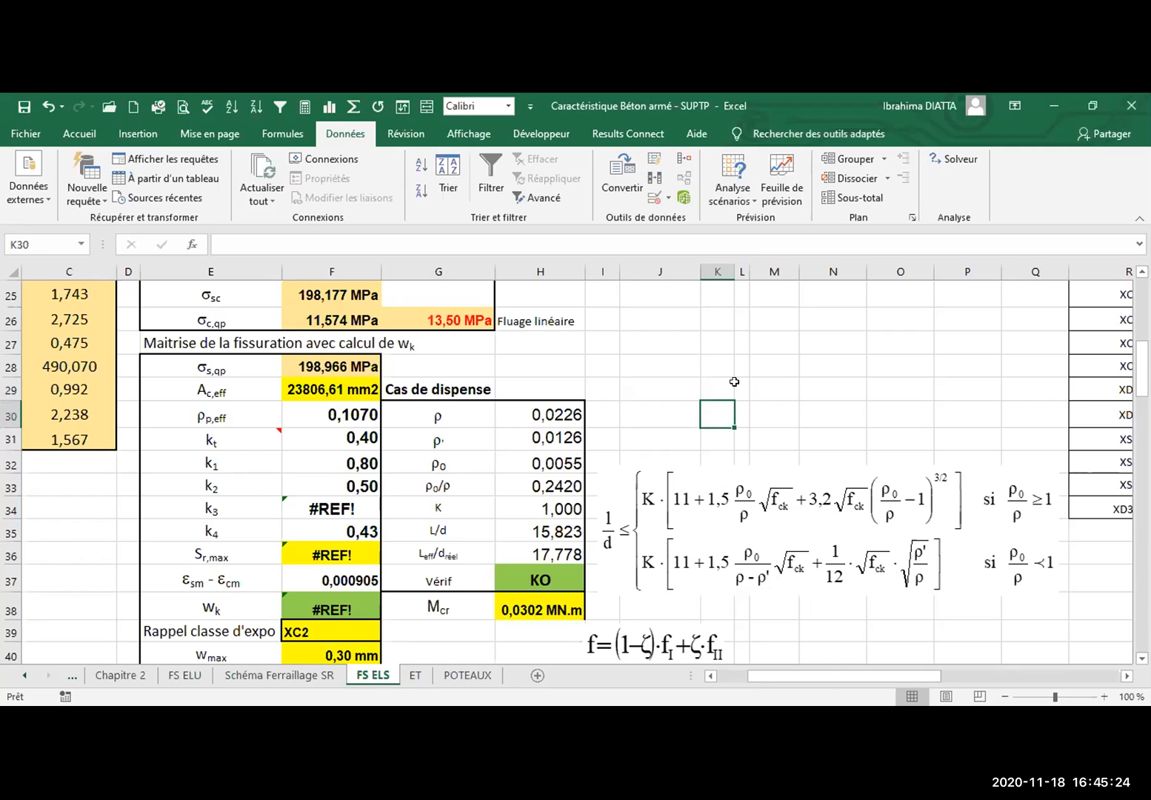
left_click(778, 386)
left_click(772, 415)
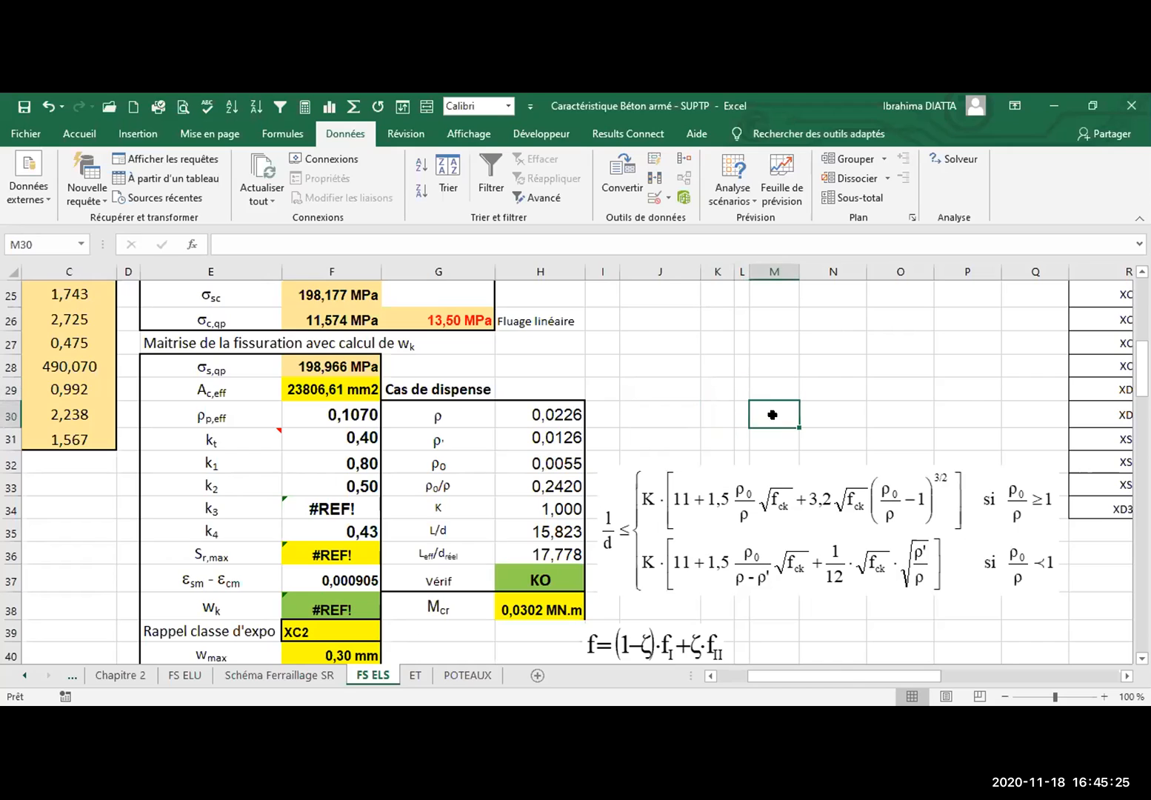
left_click(715, 390)
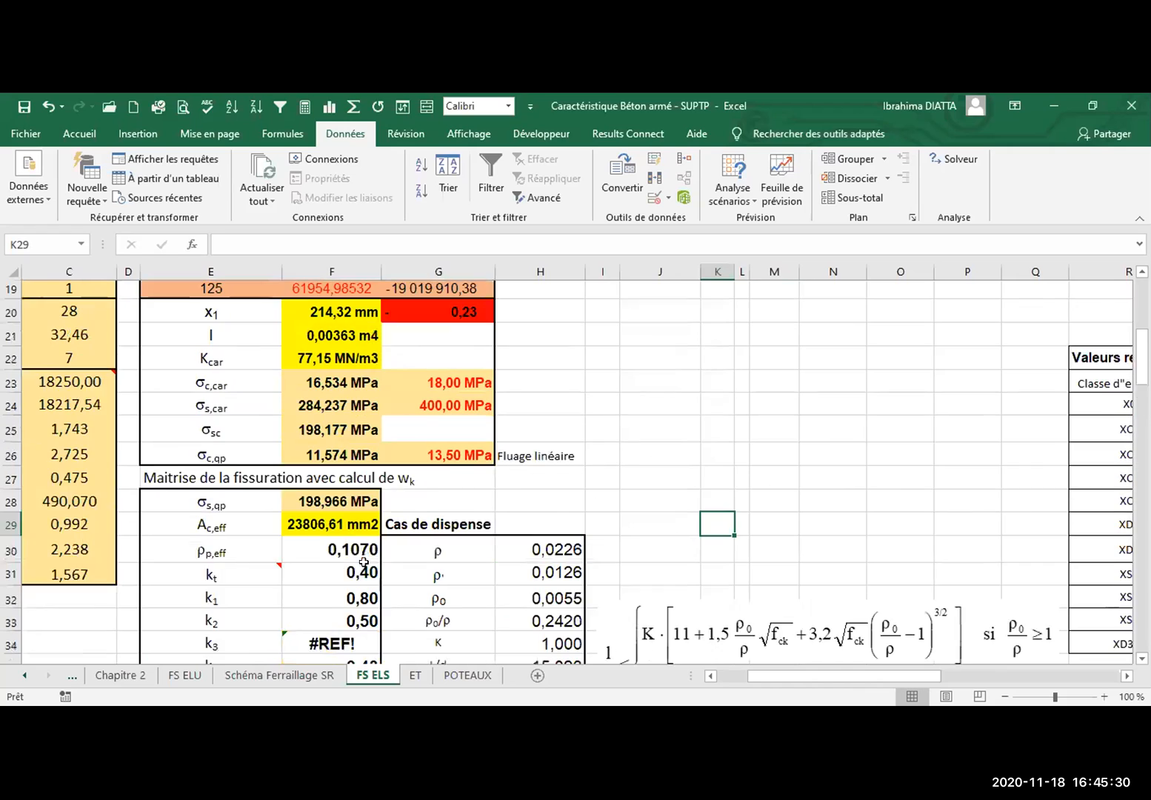
Examine the effective concrete area formula for Ac,eff in F29
scroll(403, 537, "up", 3)
scroll(333, 573, "up", 1)
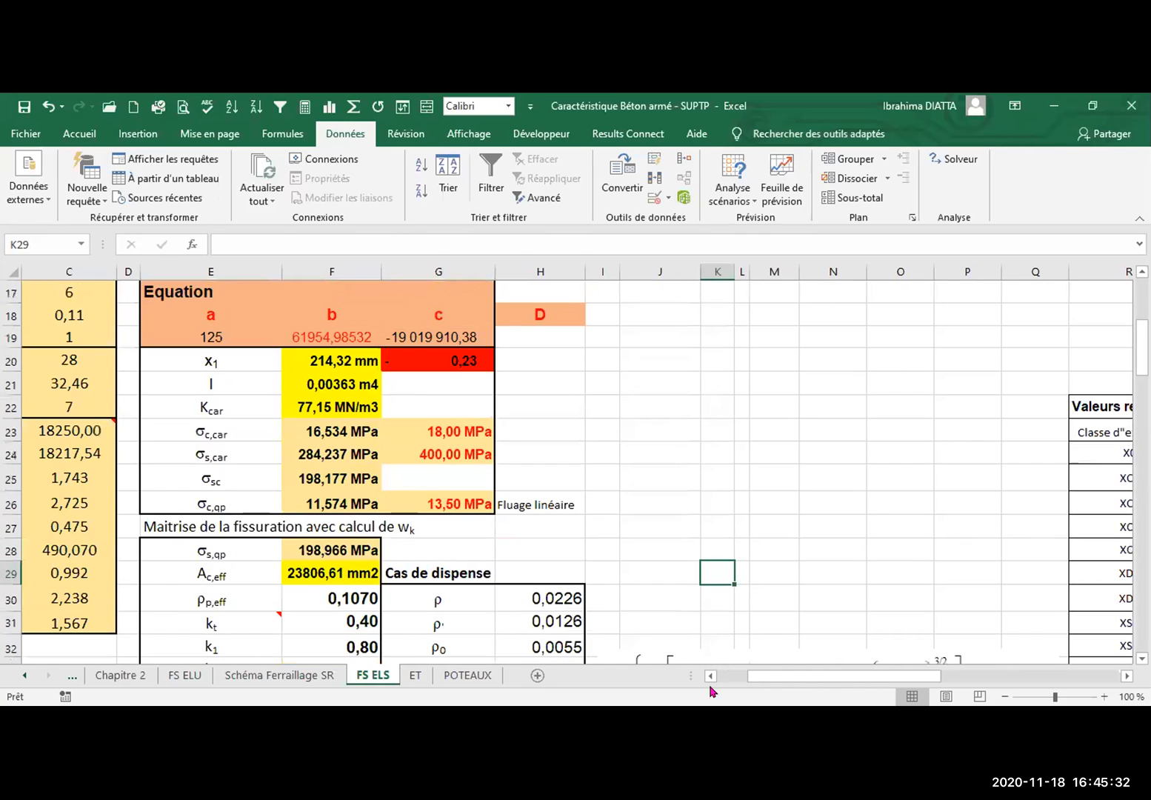
left_click(334, 572)
key("alt+Tab")
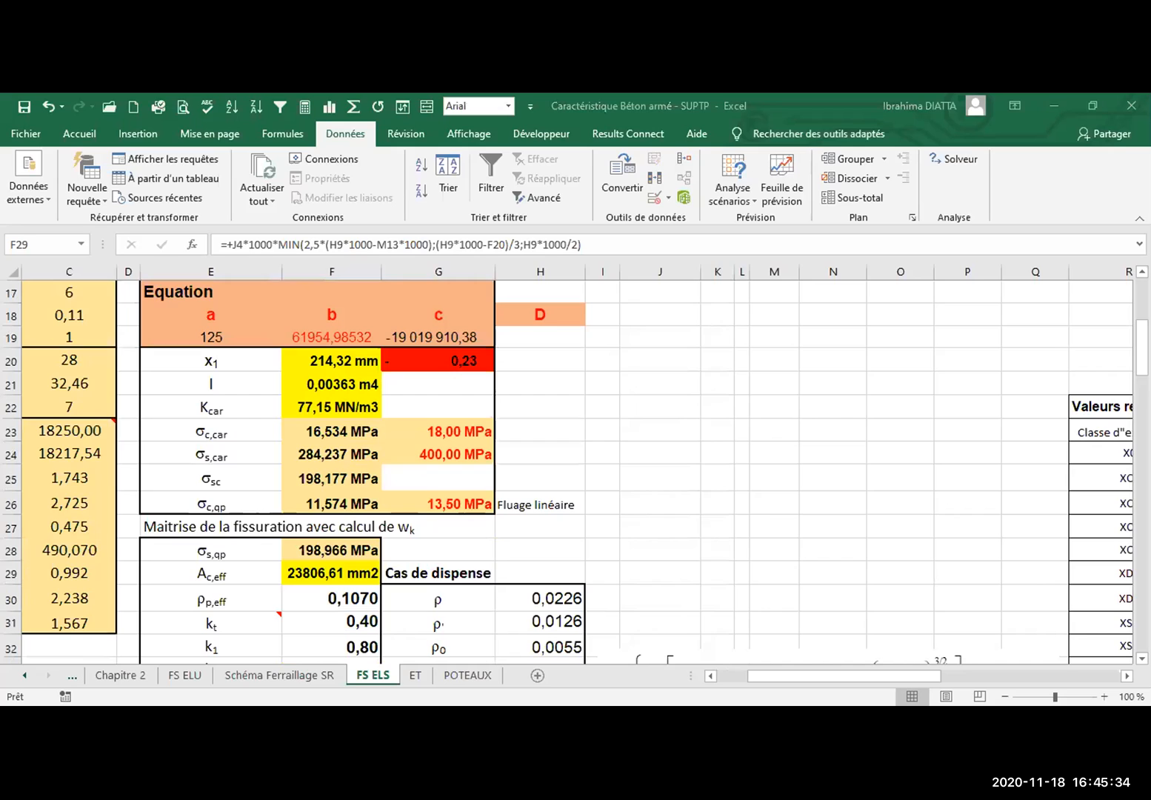
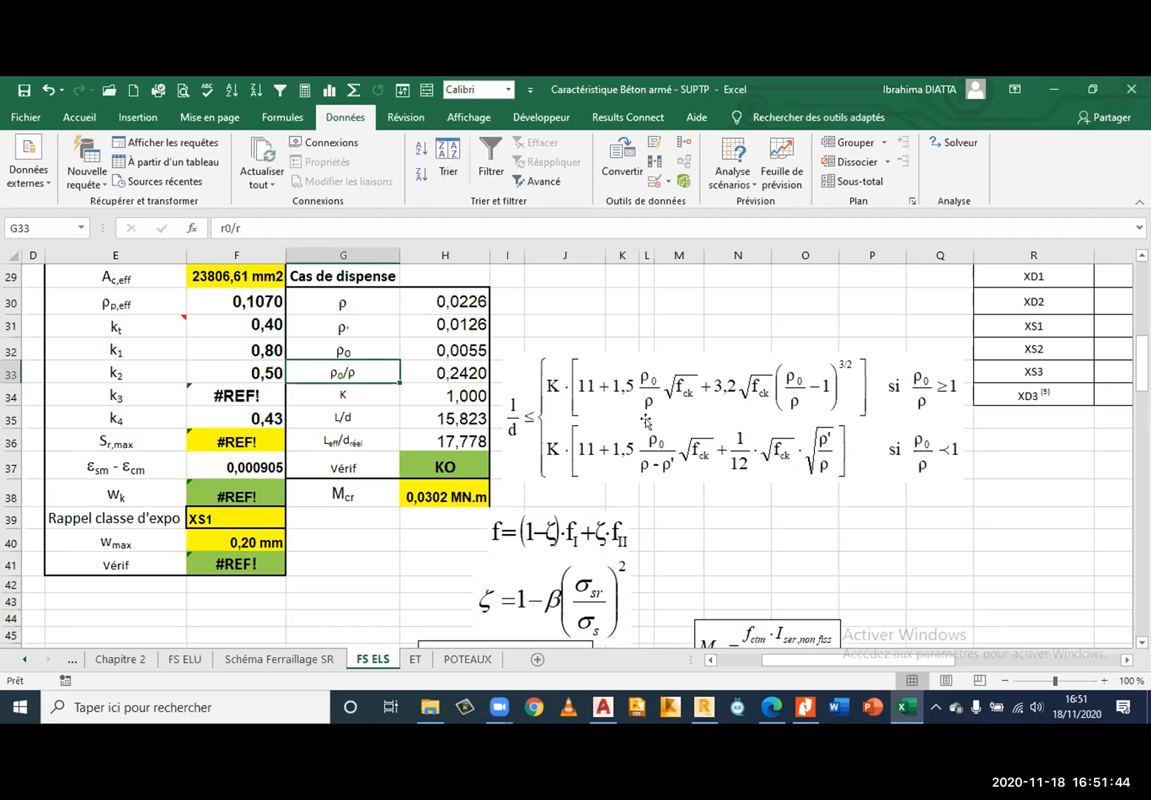
Examine the K coefficient in H34, the limiting L/d formula in H35 and the actual Leff/d ratio formula in H36
left_click(450, 392)
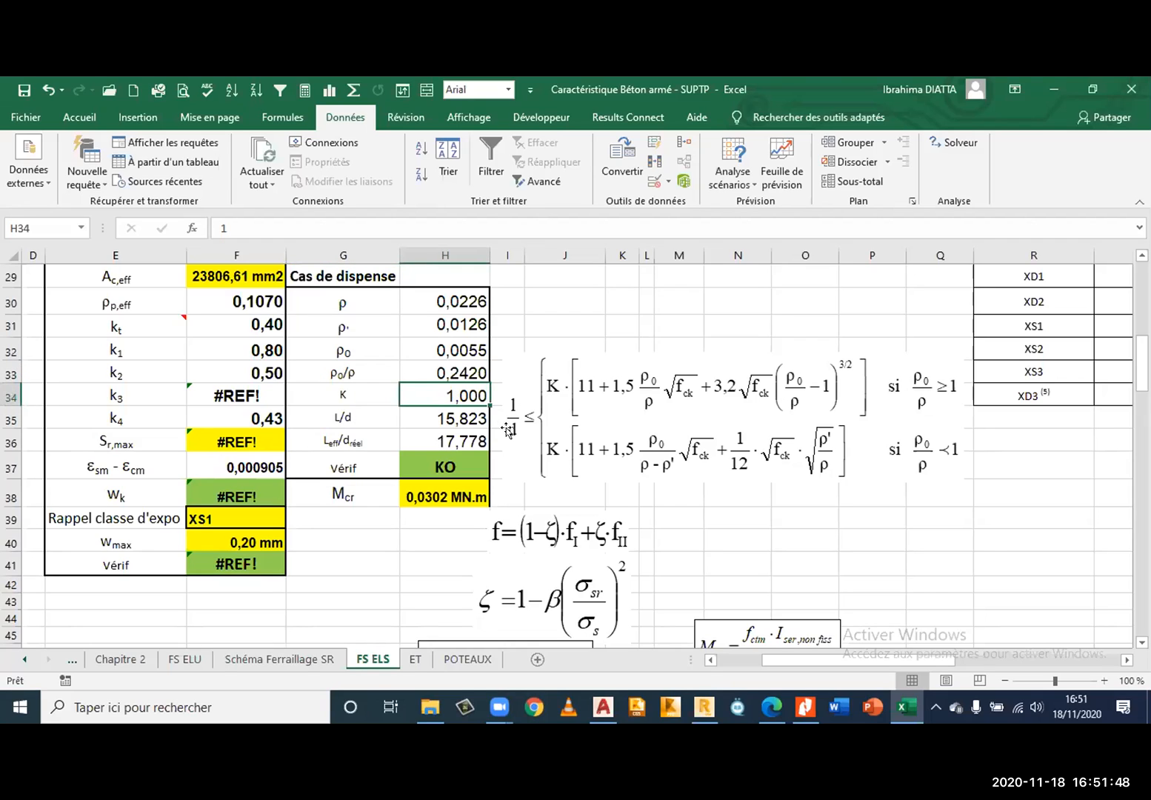
left_click(432, 418)
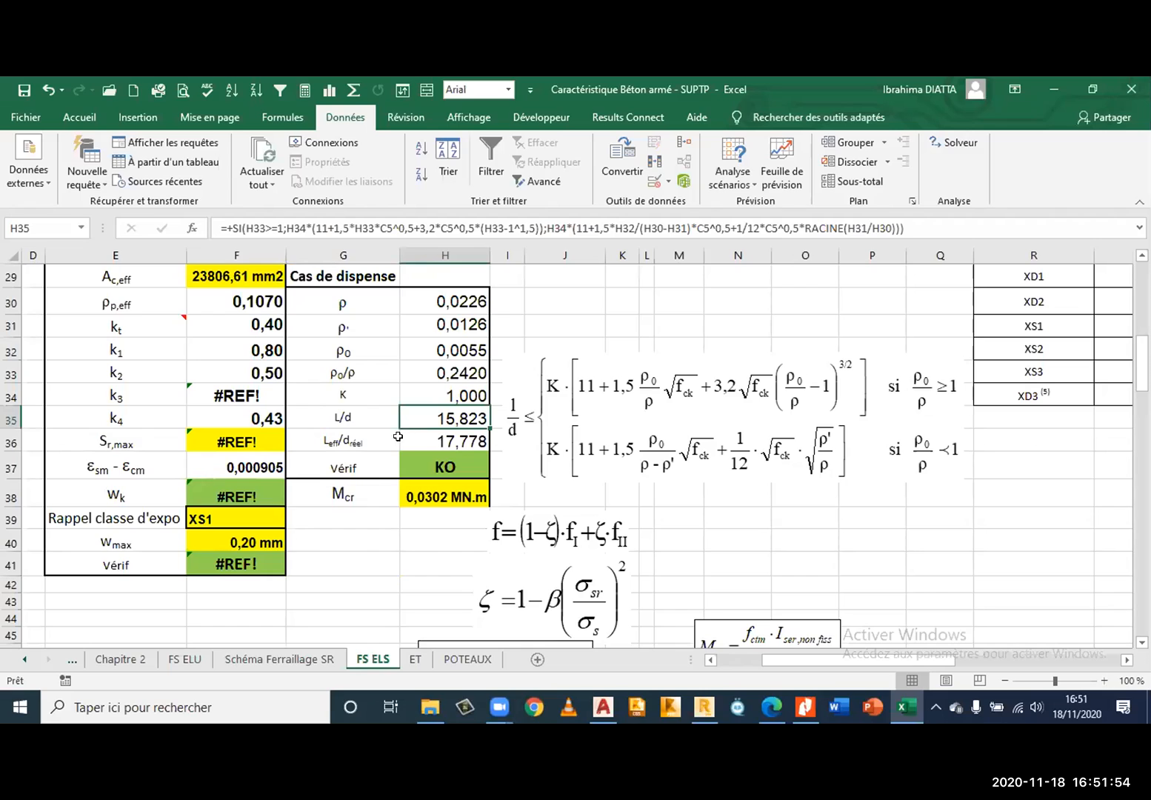
left_click(333, 417)
left_click(423, 437)
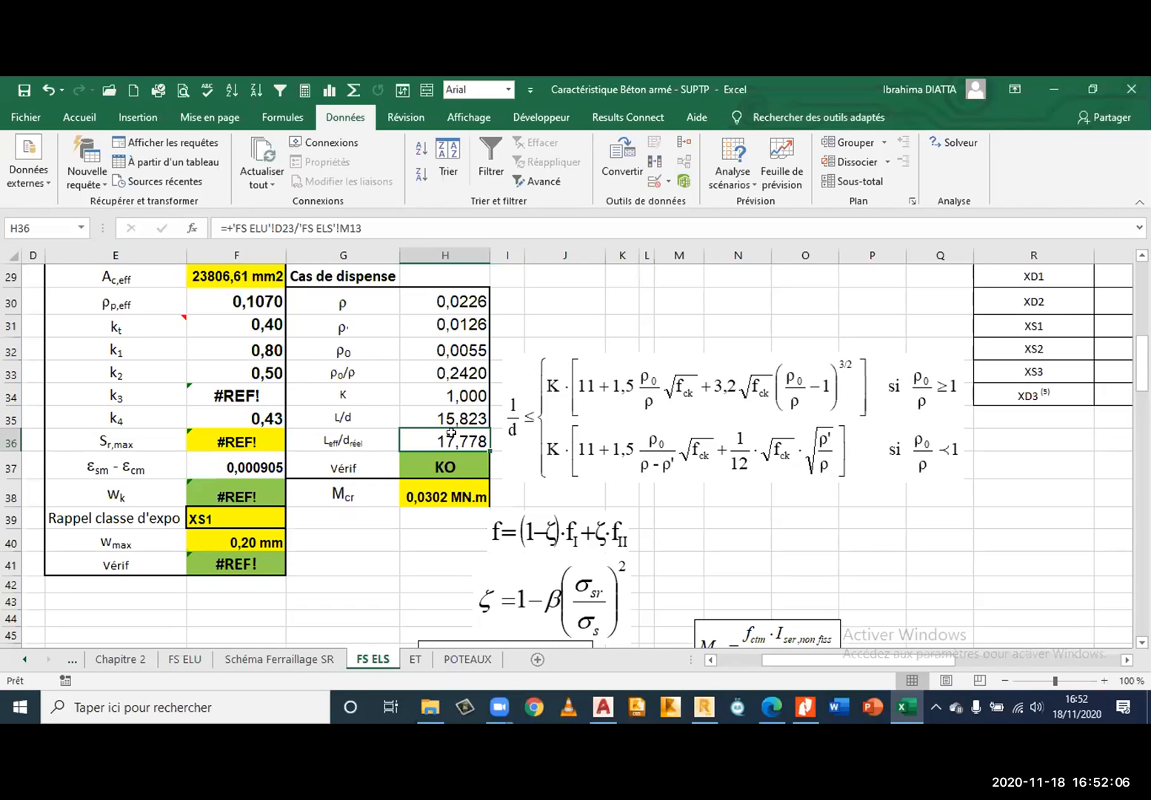
left_click(648, 202)
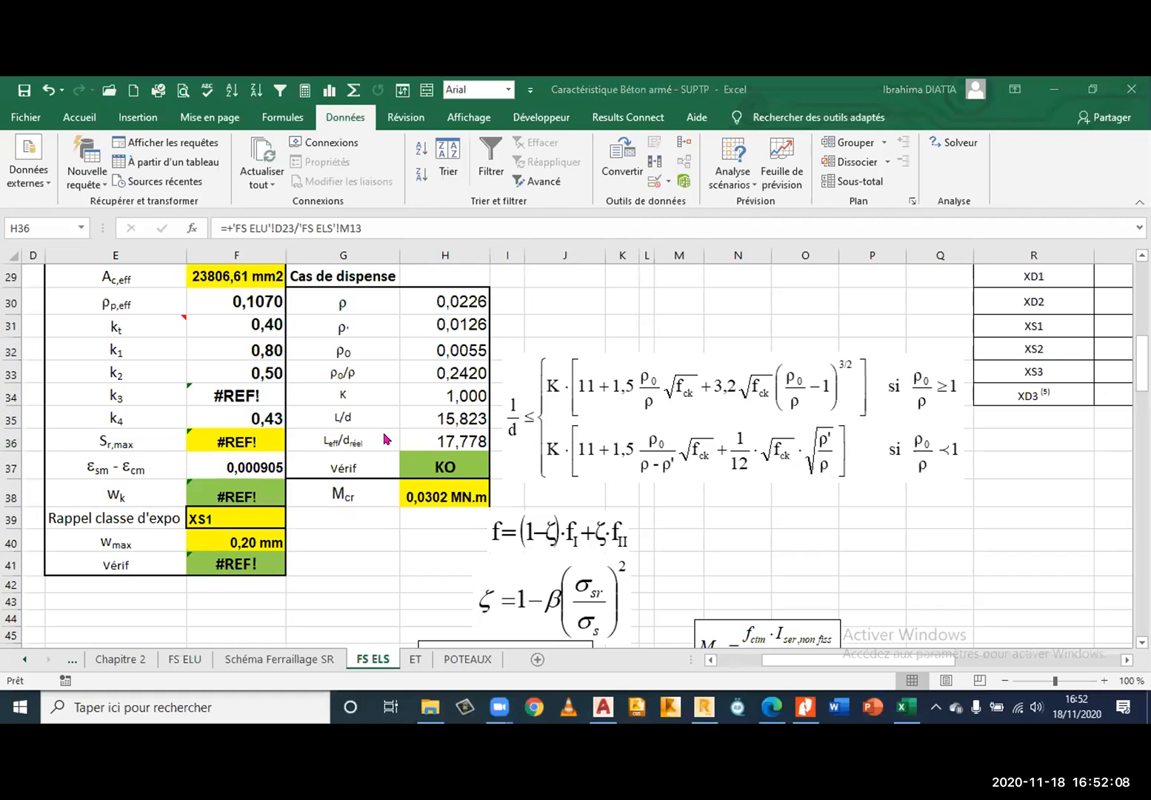
key("Escape")
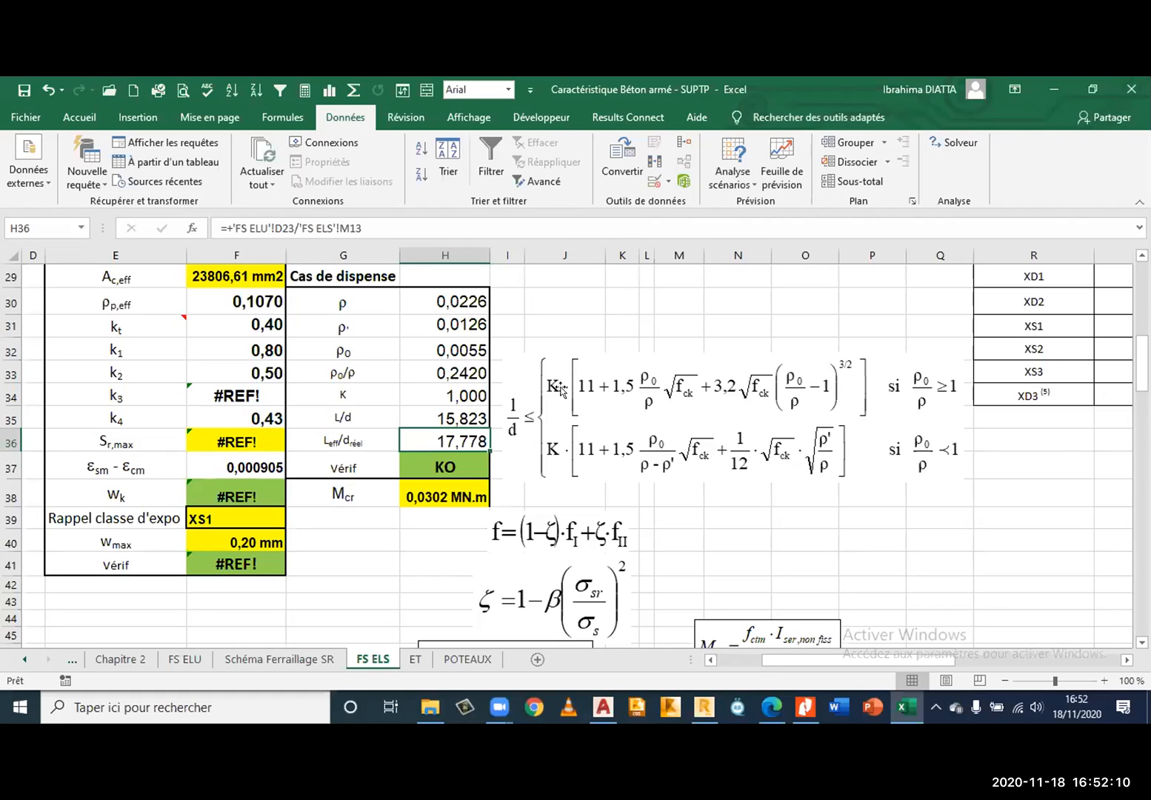
Examine the OK/KO check in H37 of the "Cas de dispense" table, comparing the actual slenderness in H36 with the limit in H35
left_click(449, 464)
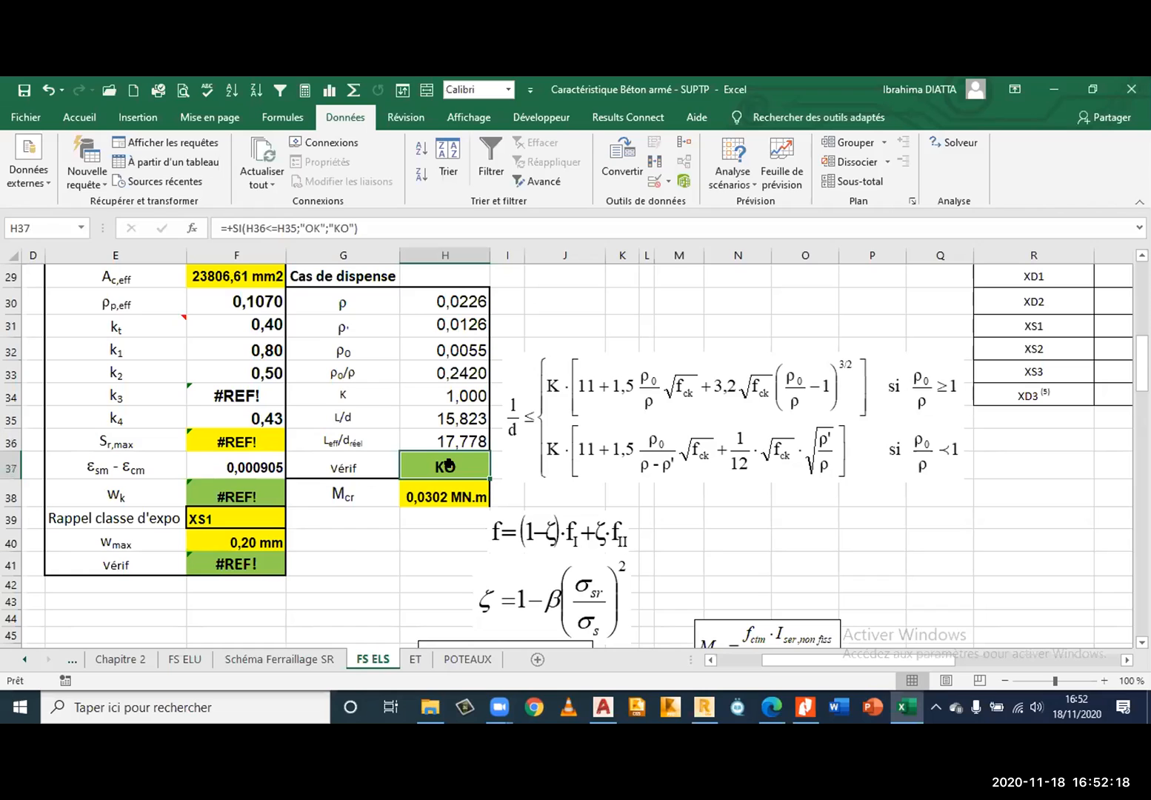
double_click(448, 465)
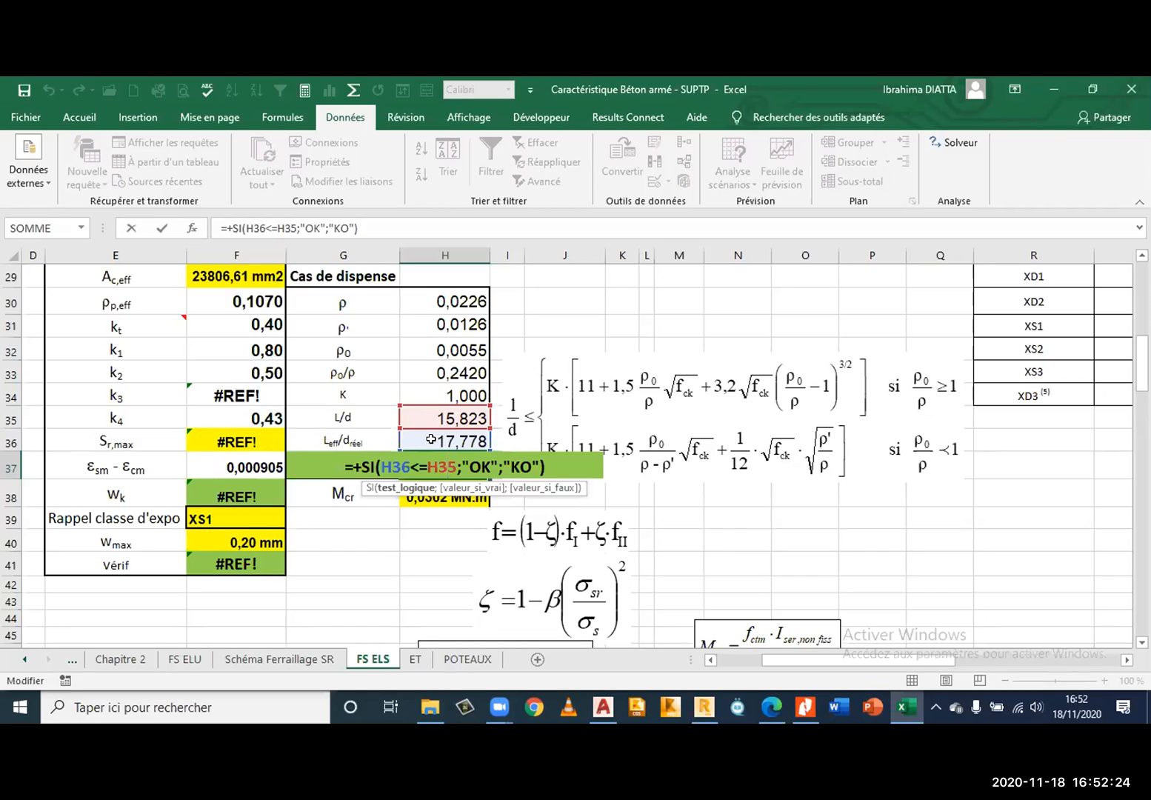
key("Return")
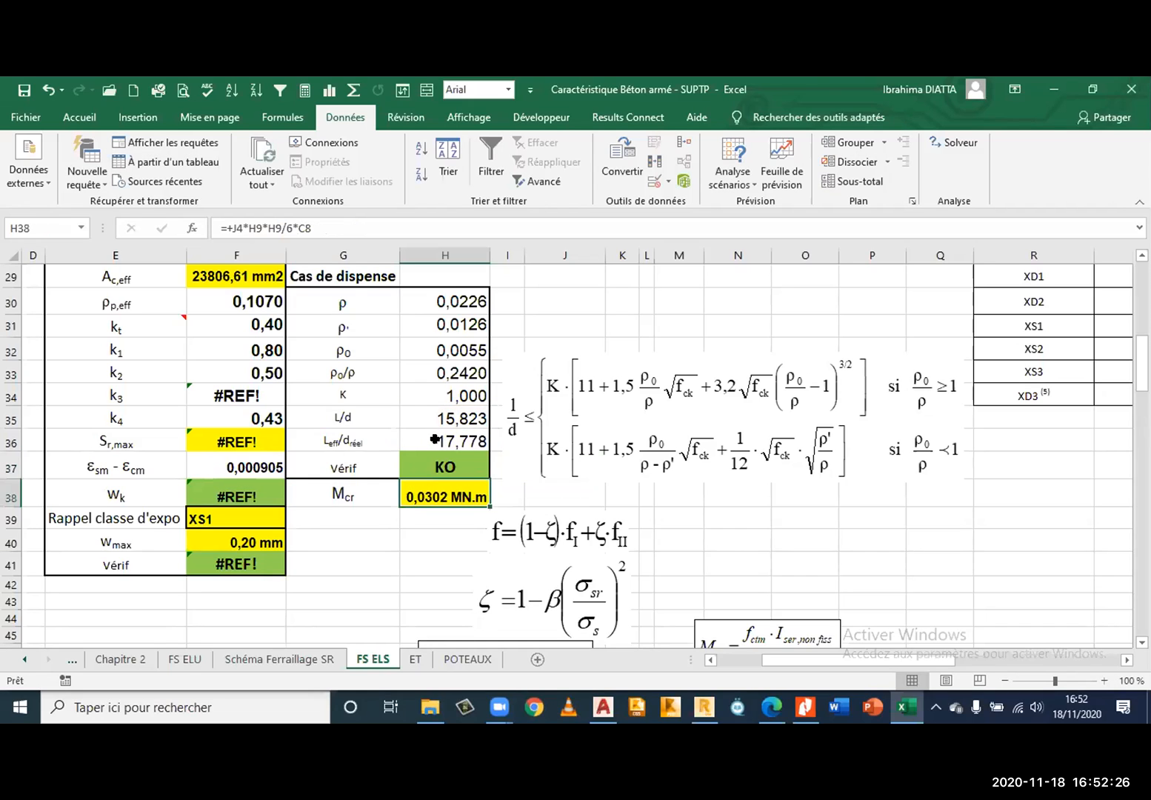
left_click(435, 440)
left_click(456, 409)
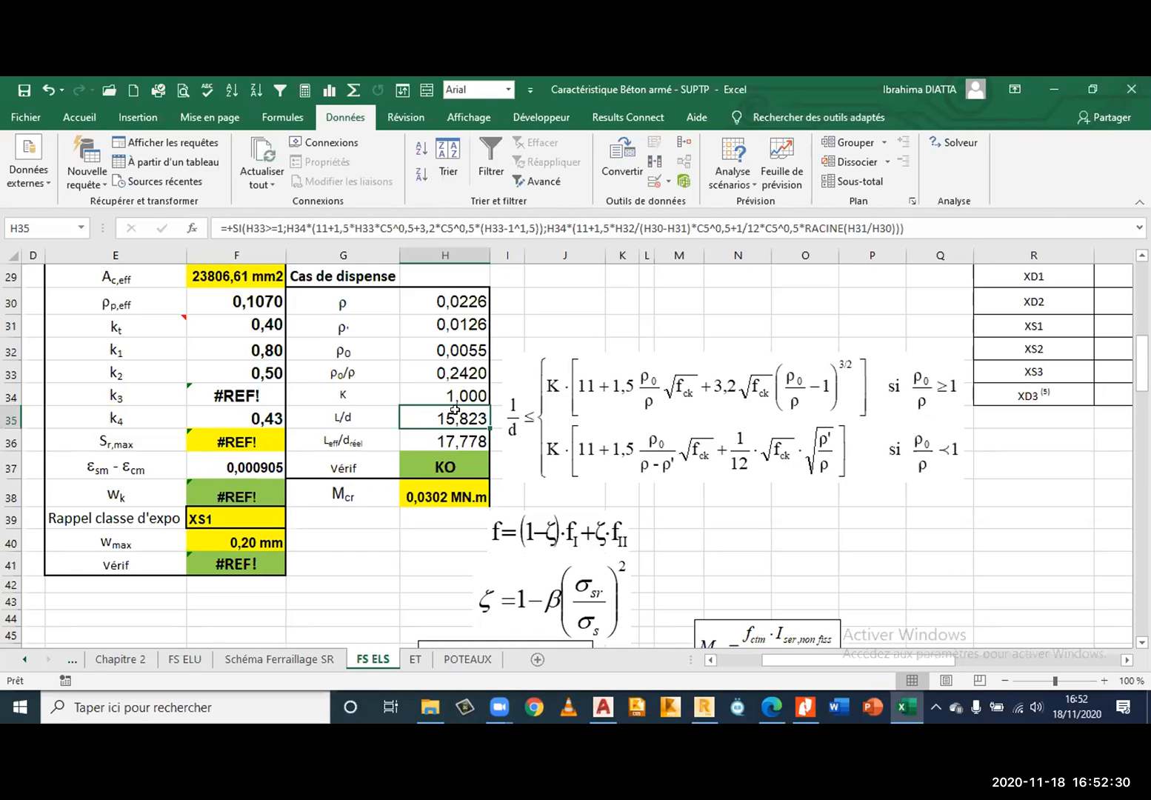
left_click(437, 465)
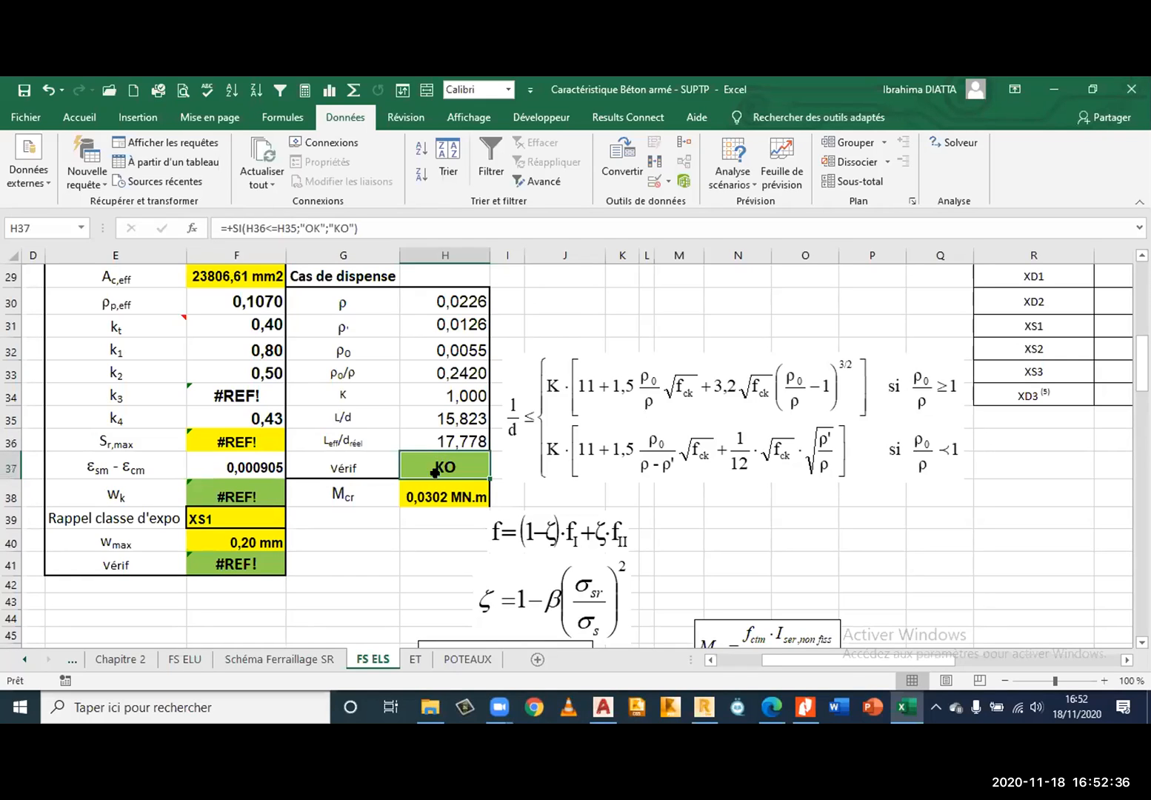
left_click(465, 440)
left_click(440, 466)
left_click(349, 272)
left_click(469, 269)
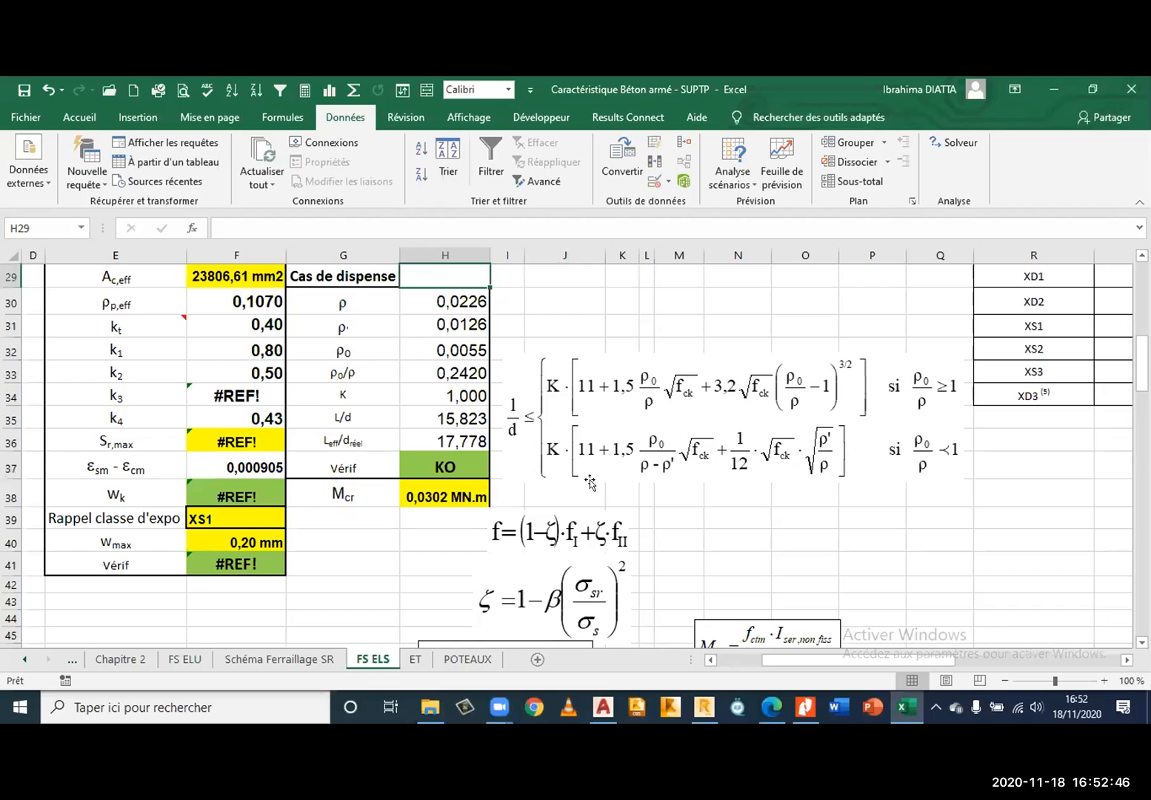
Review the deflection formulas for f, ζ, Mcr and the "Cas d'une poutre isostatique" expressions below the tables
scroll(631, 506, "down", 3)
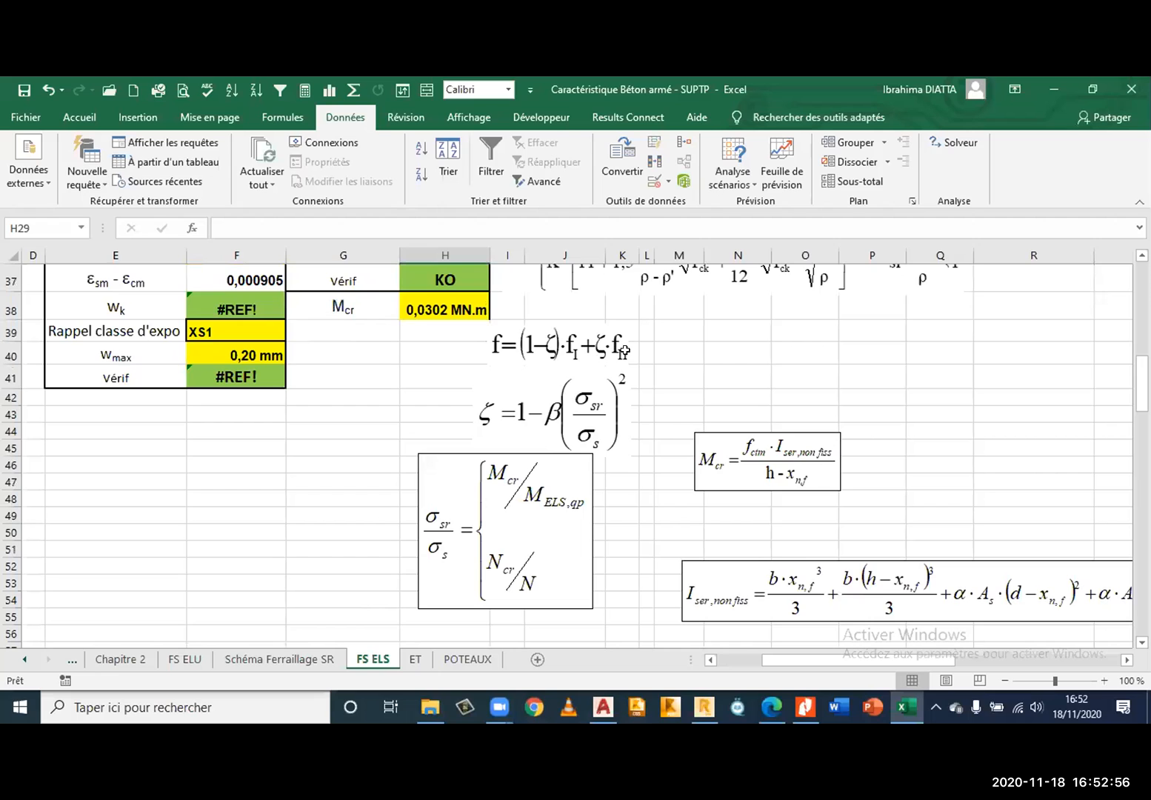
scroll(680, 419, "down", 5)
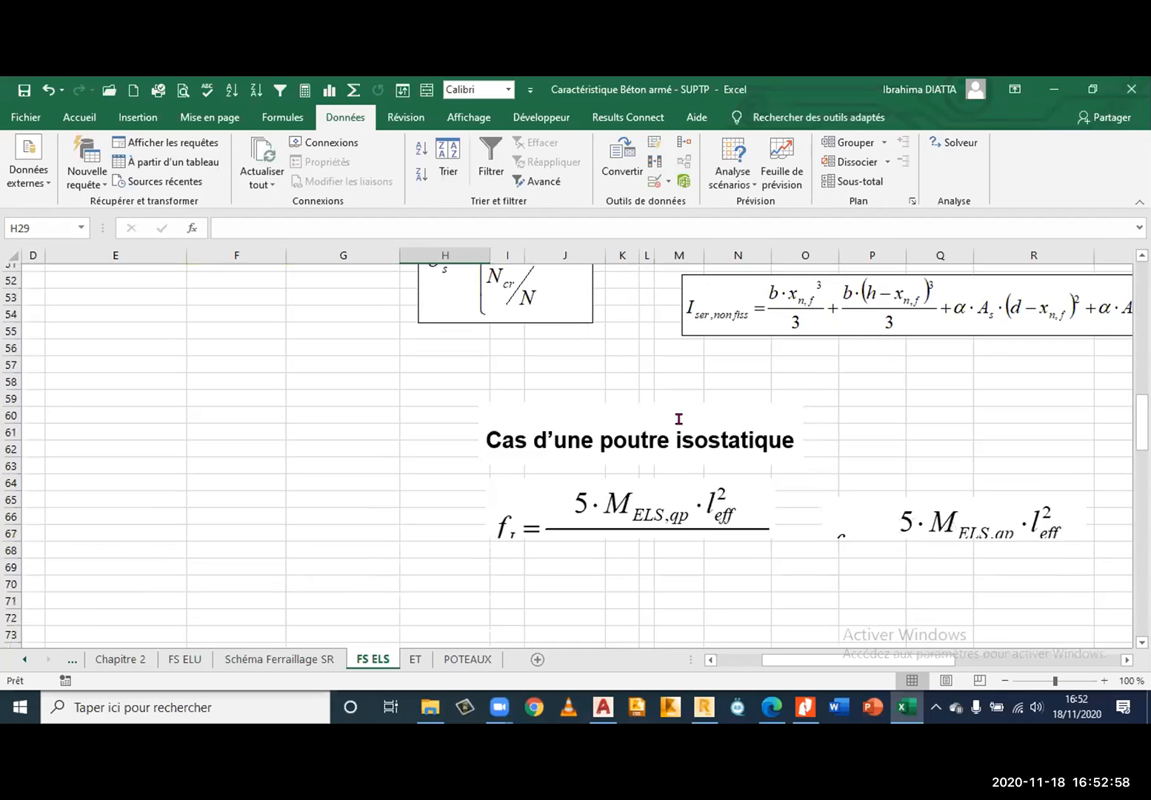
scroll(679, 419, "down", 1)
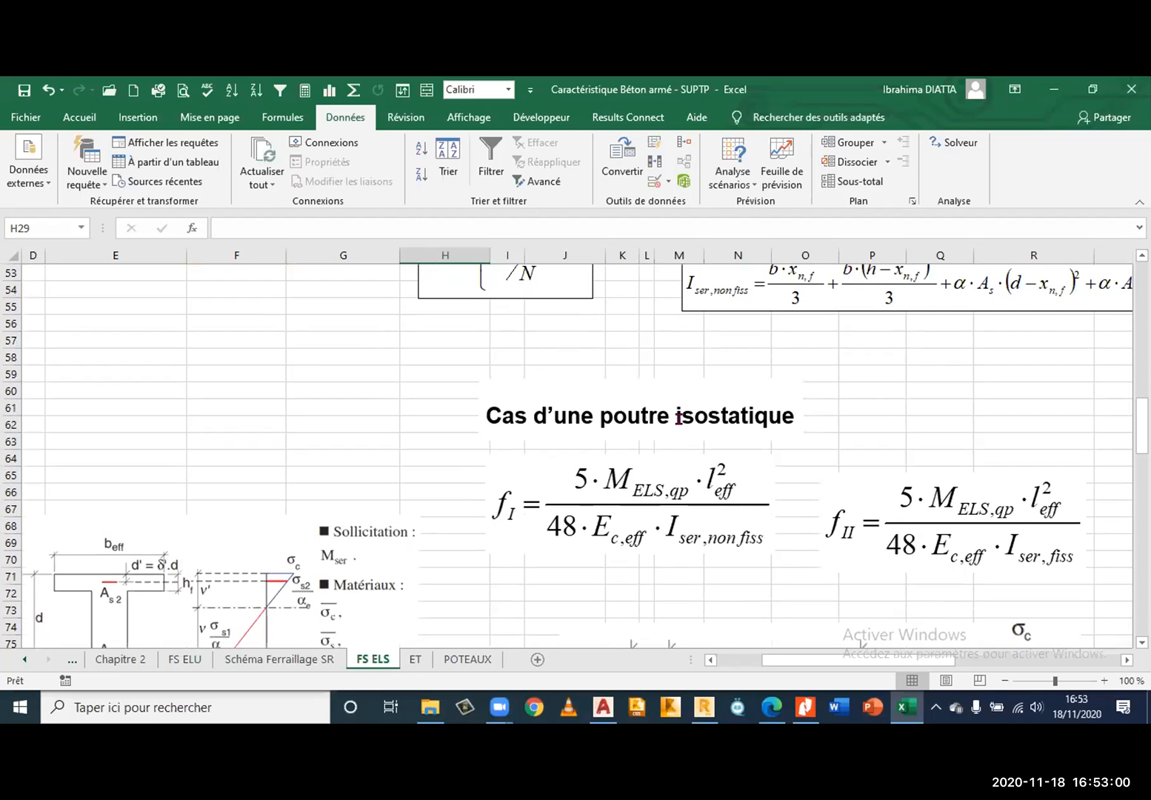
left_click(678, 418)
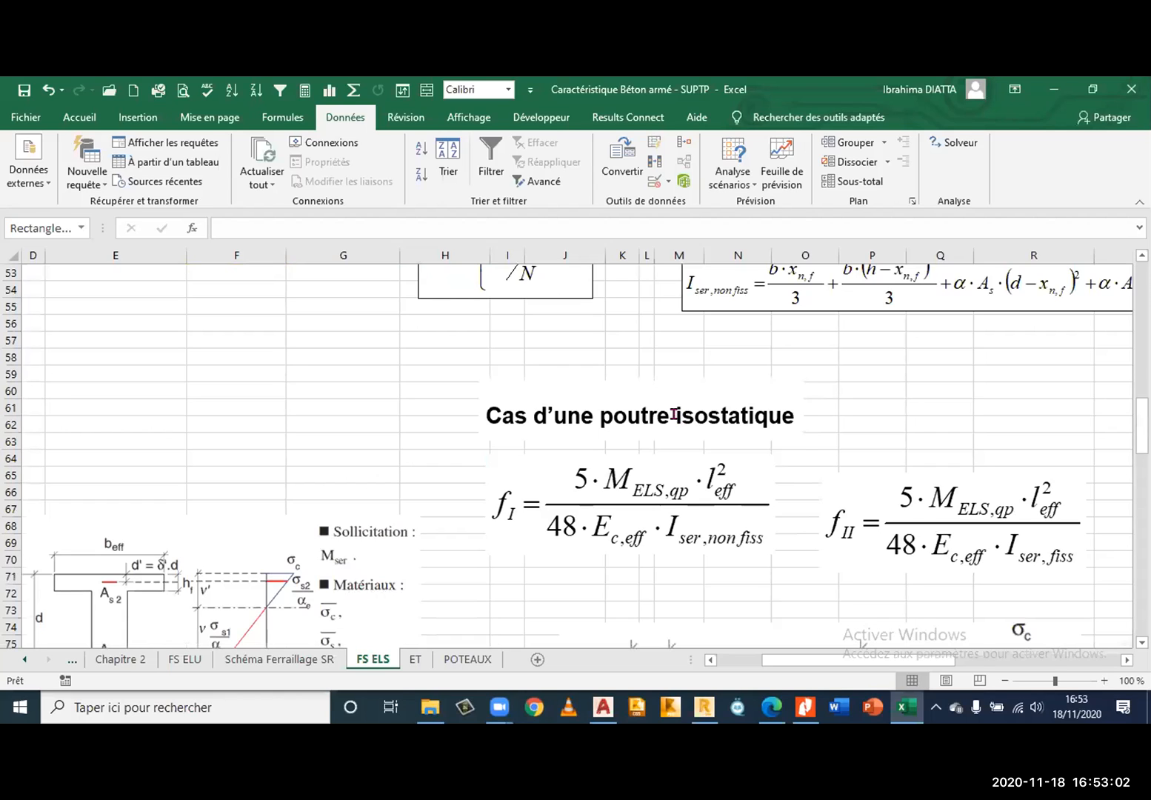
left_click(889, 419)
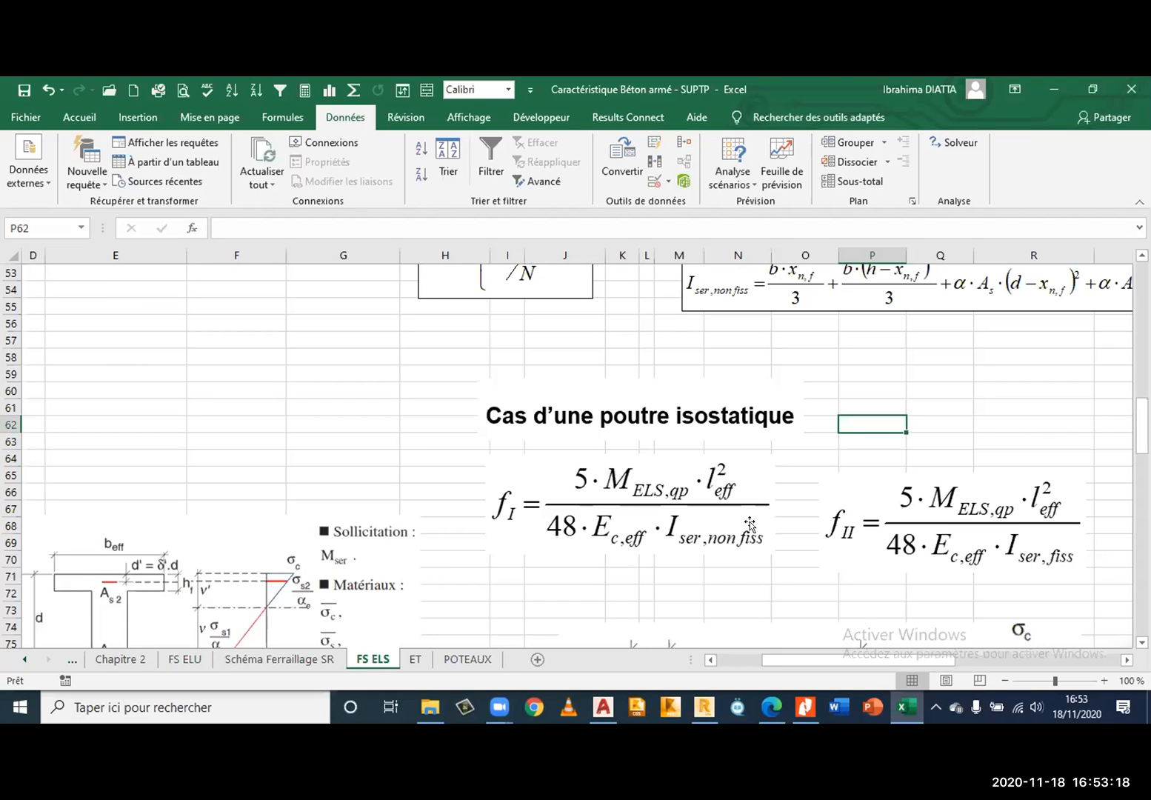
scroll(760, 522, "down", 5)
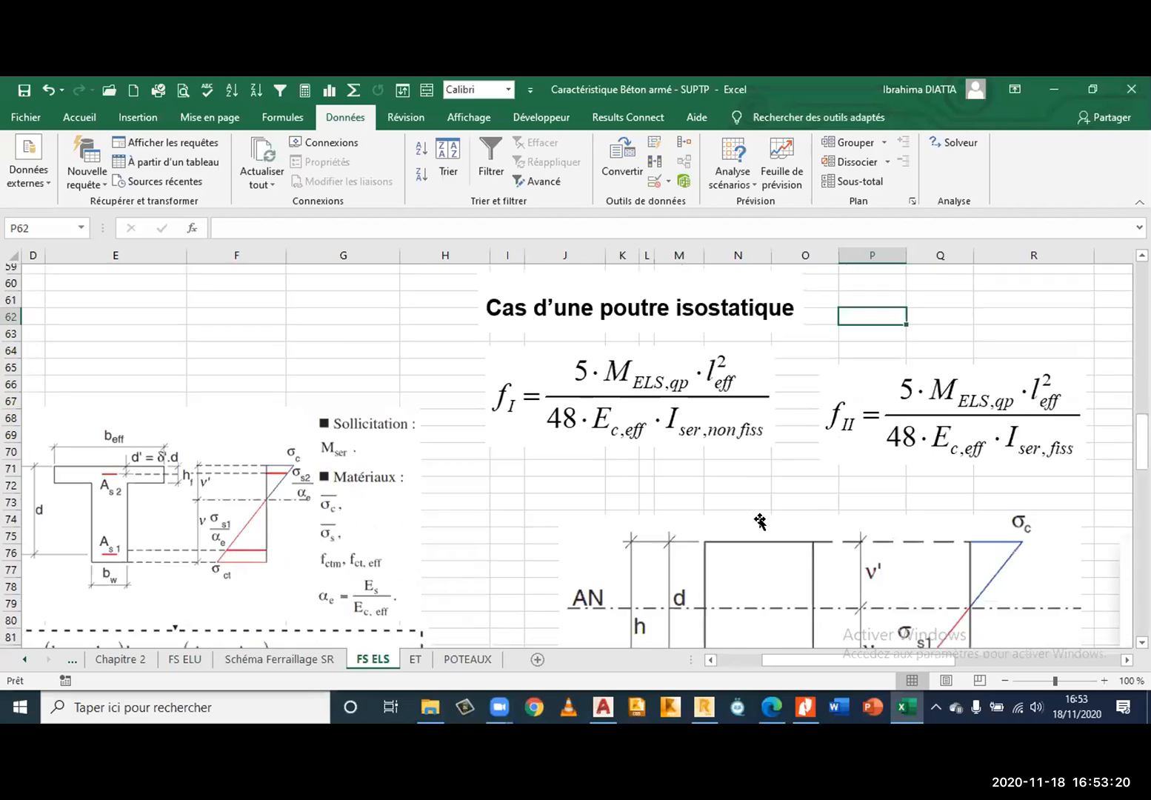
Move the boxed uncracked inertia formula (I ser,non fiss) to just above the "Cas d'une poutre isostatique" heading
scroll(760, 522, "up", 7)
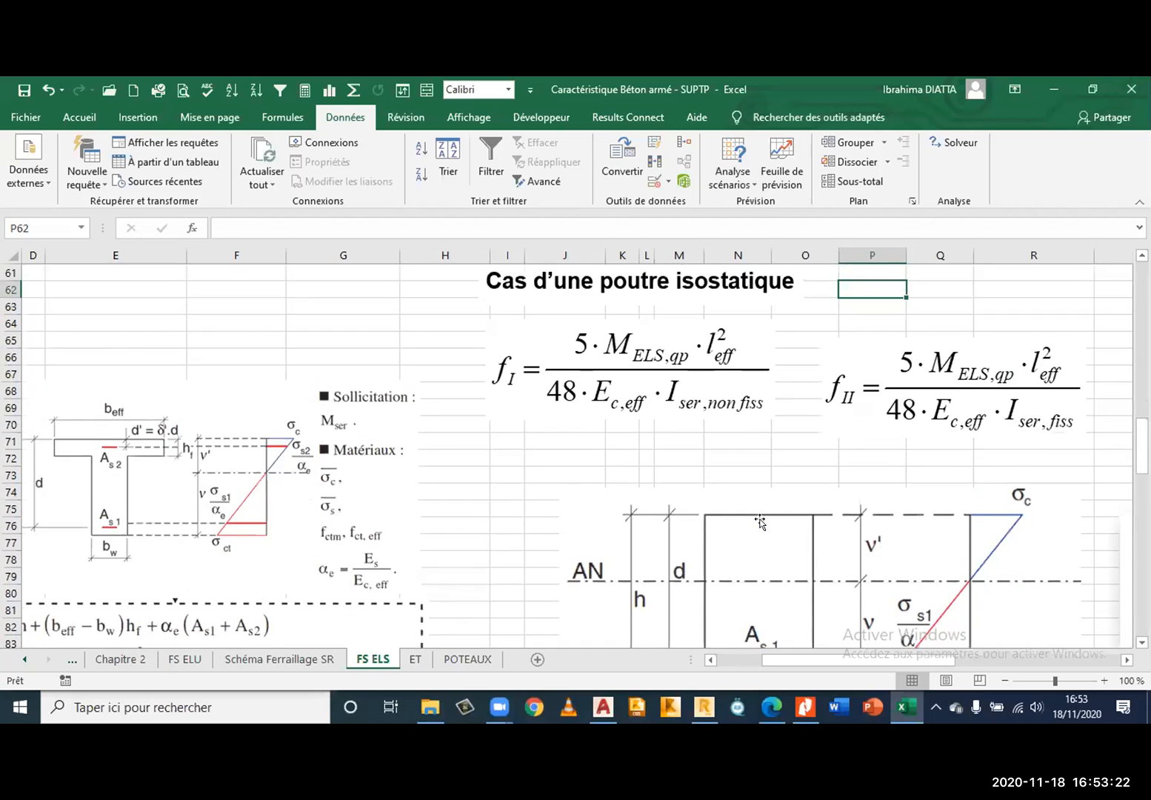
scroll(846, 474, "up", 1)
left_click_drag(888, 409, 677, 466)
left_click(848, 374)
scroll(845, 481, "down", 3)
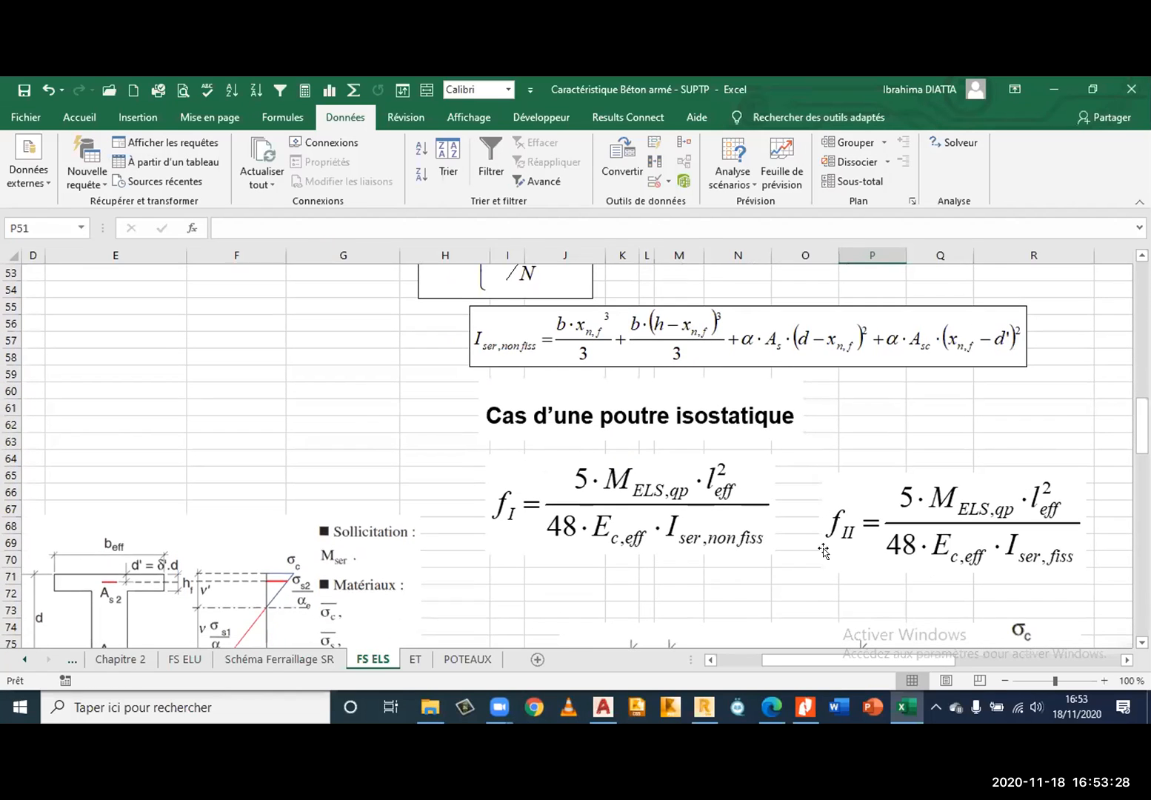
left_click(744, 663)
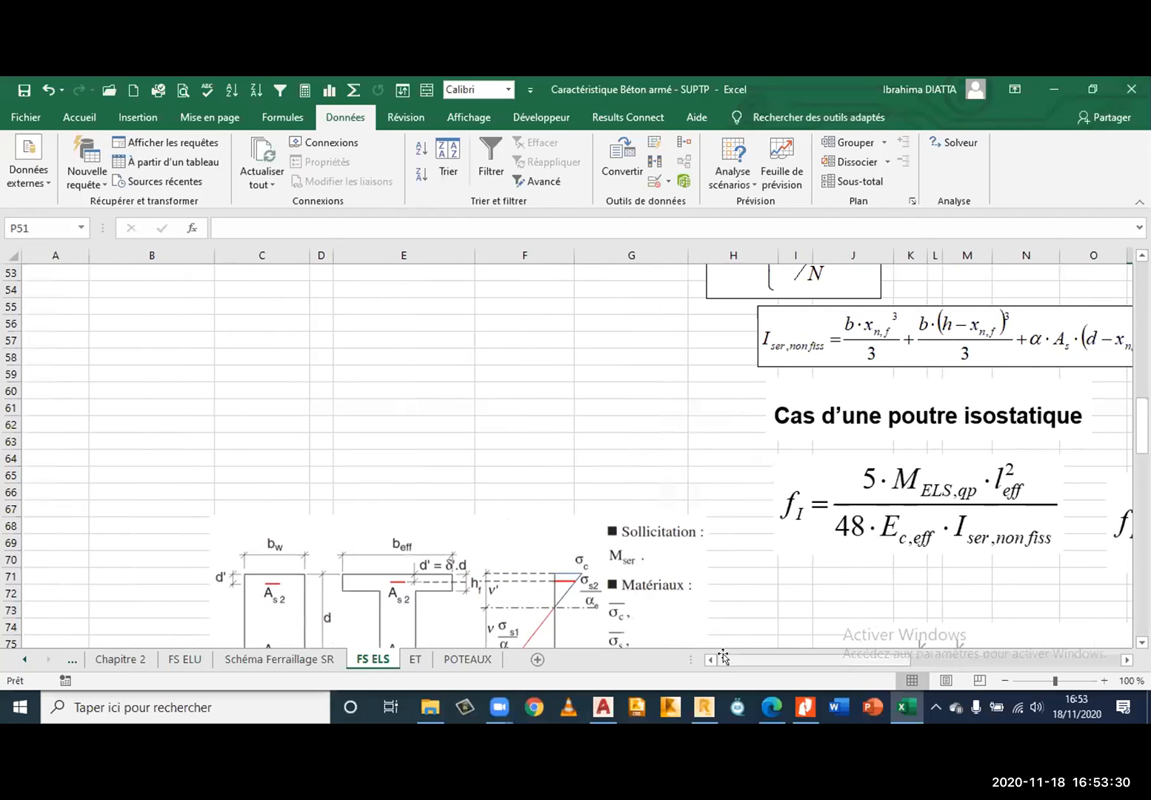
Return from the deflection formulas to the upper rows of the FS ELS sheet
left_click(565, 433)
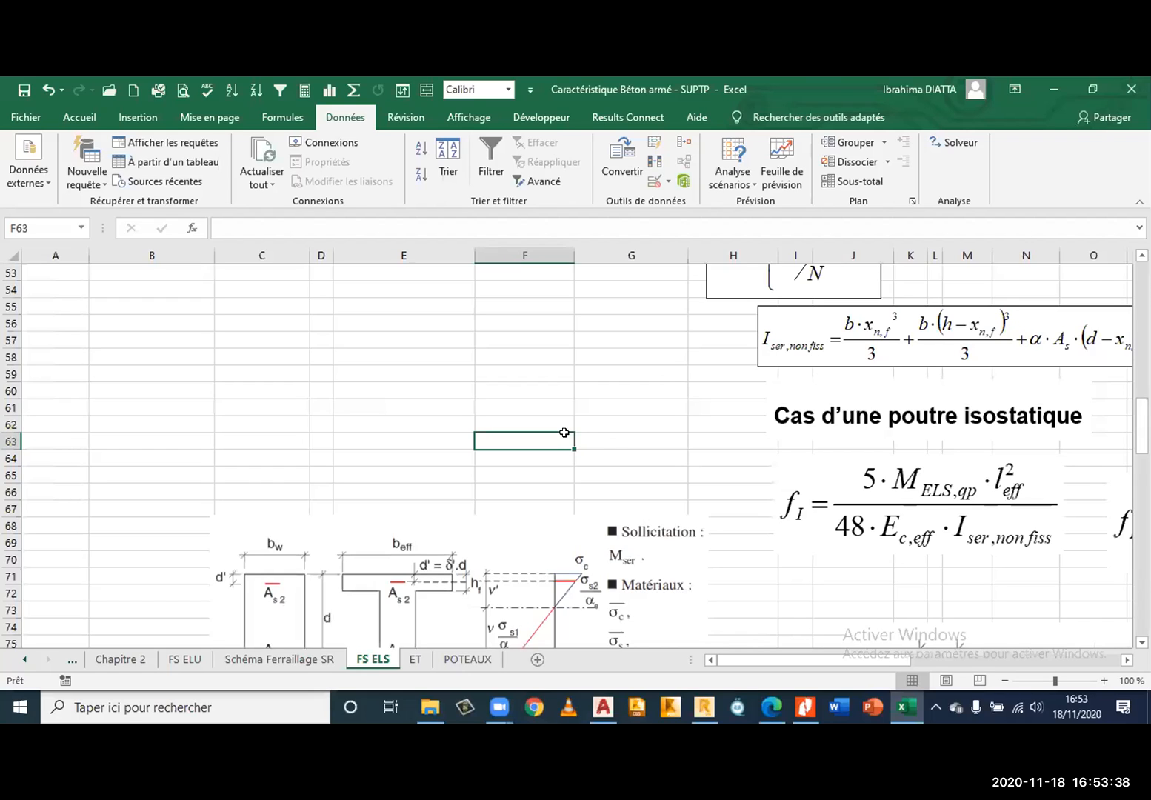
scroll(565, 433, "up", 5)
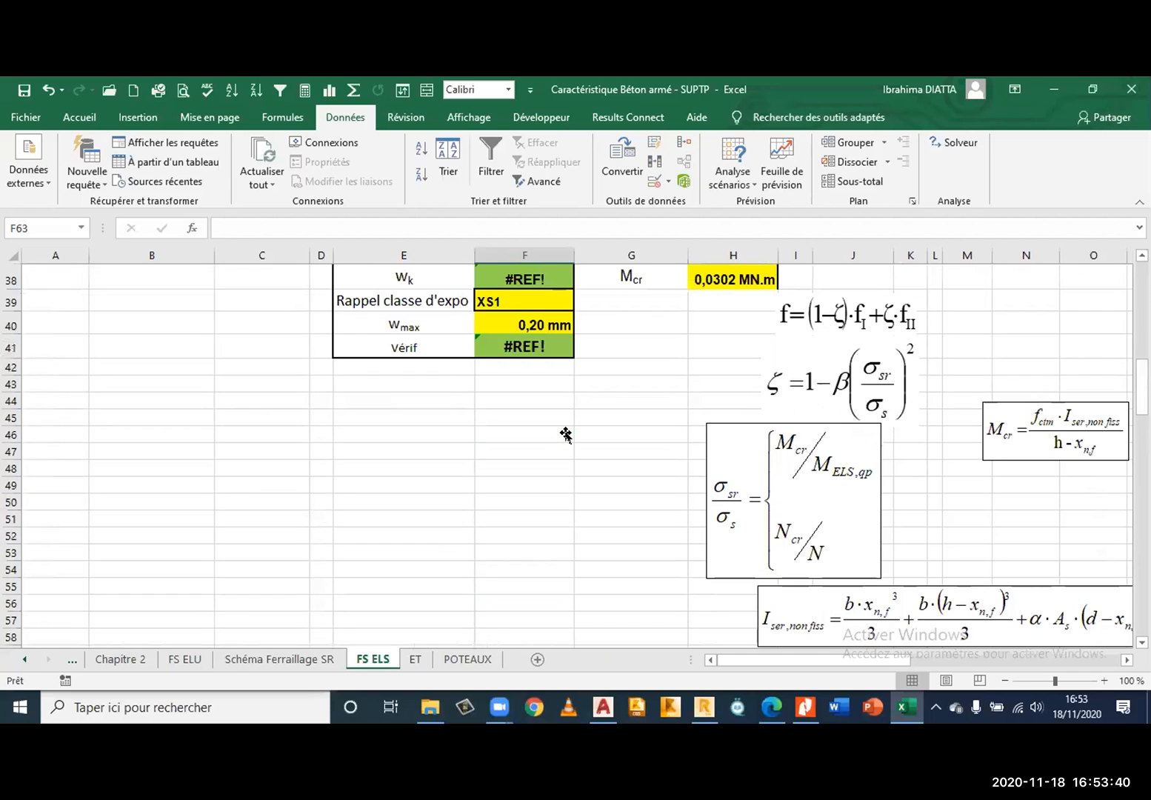
scroll(681, 387, "up", 6)
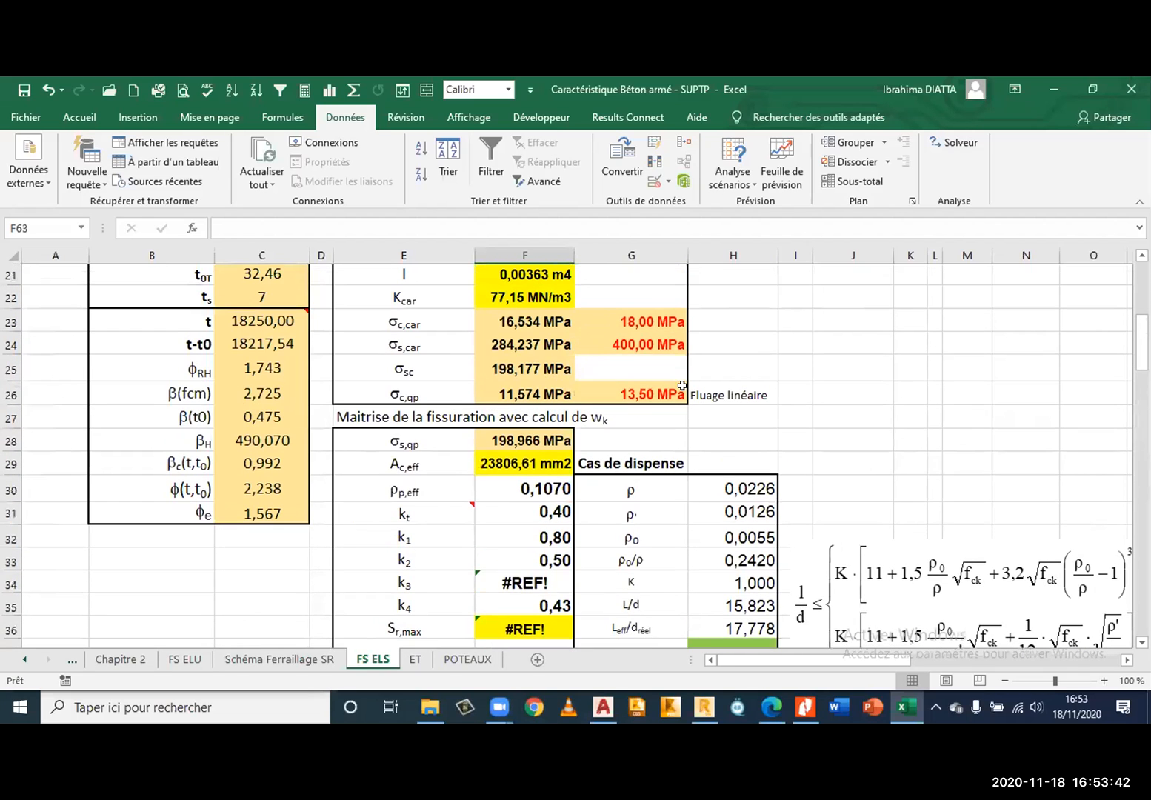
scroll(688, 395, "up", 7)
left_click(689, 401)
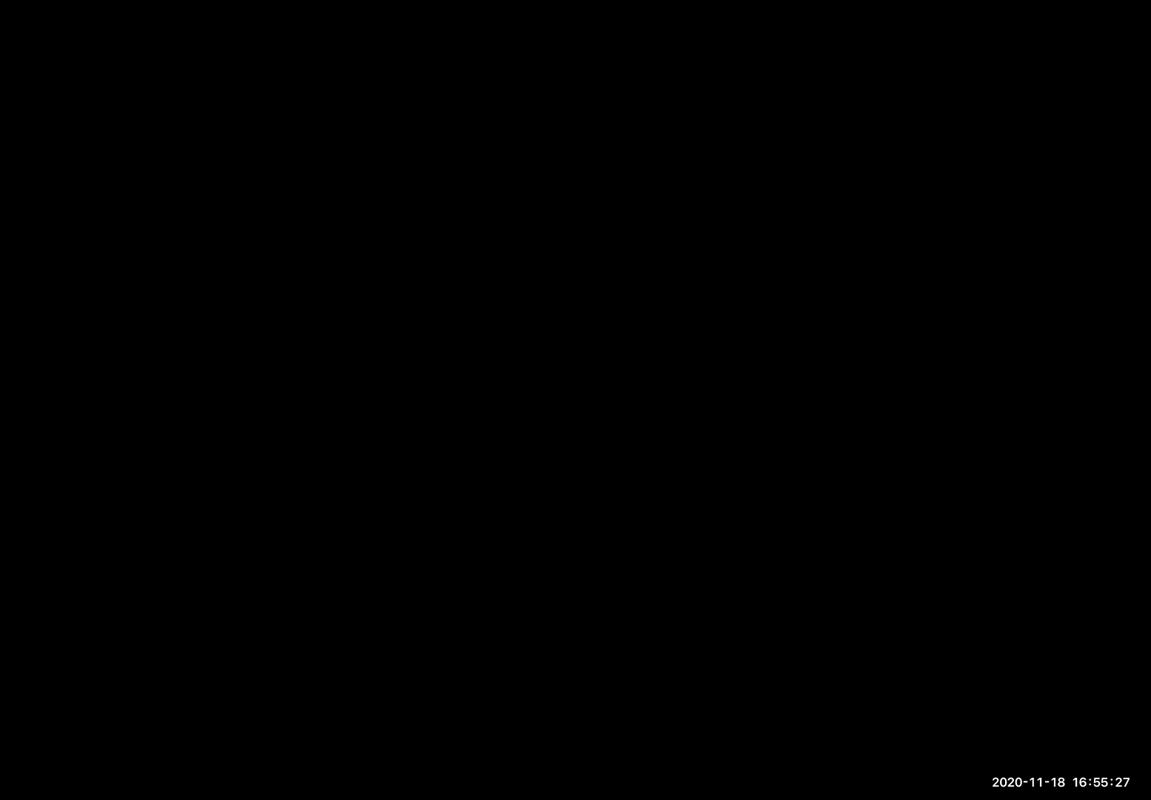
Examine the crack control results on FS ELS, including the OK/KO check in F41 and the exposure class in F39
scroll(530, 514, "down", 3)
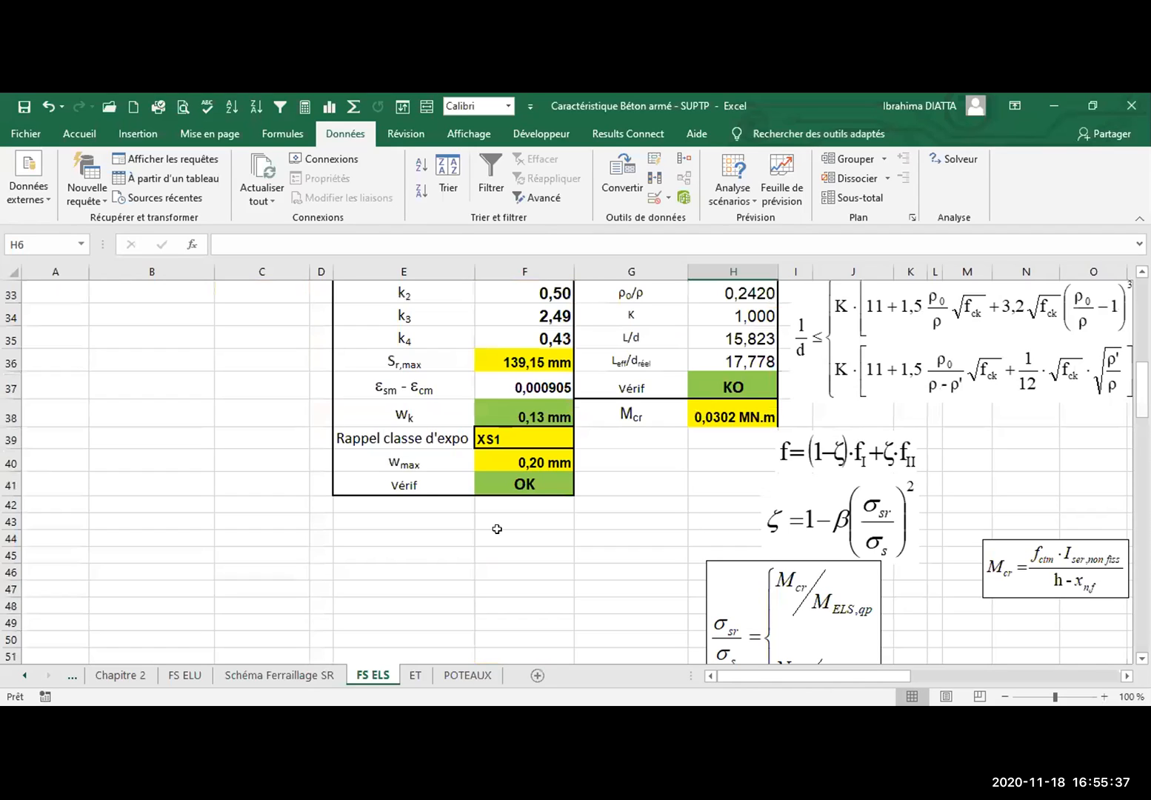
left_click(468, 538)
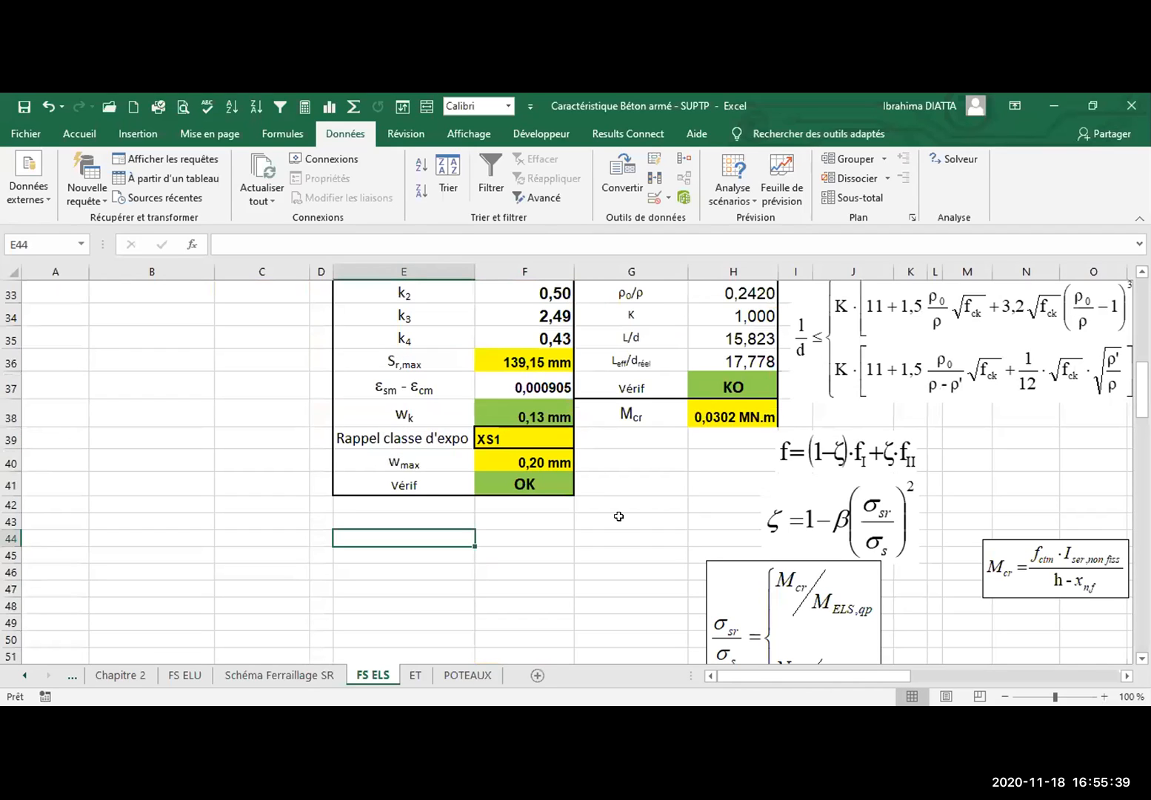
left_click(524, 485)
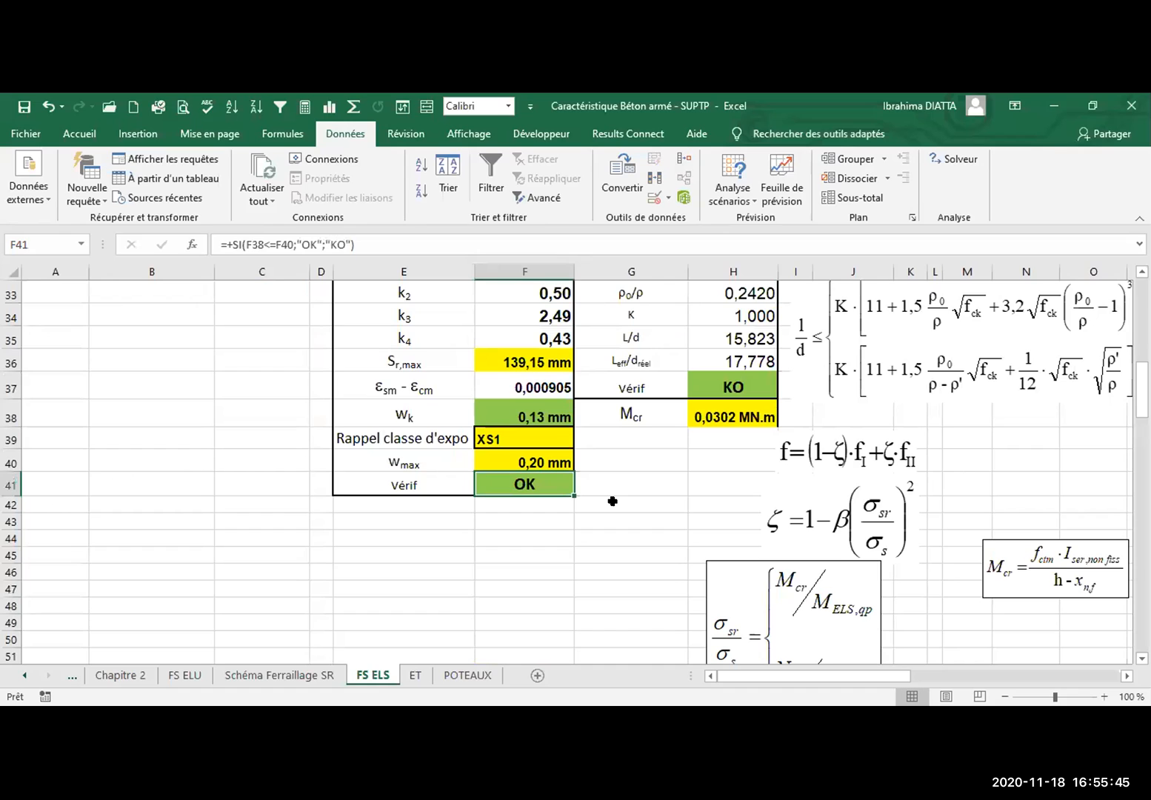
scroll(413, 414, "up", 3)
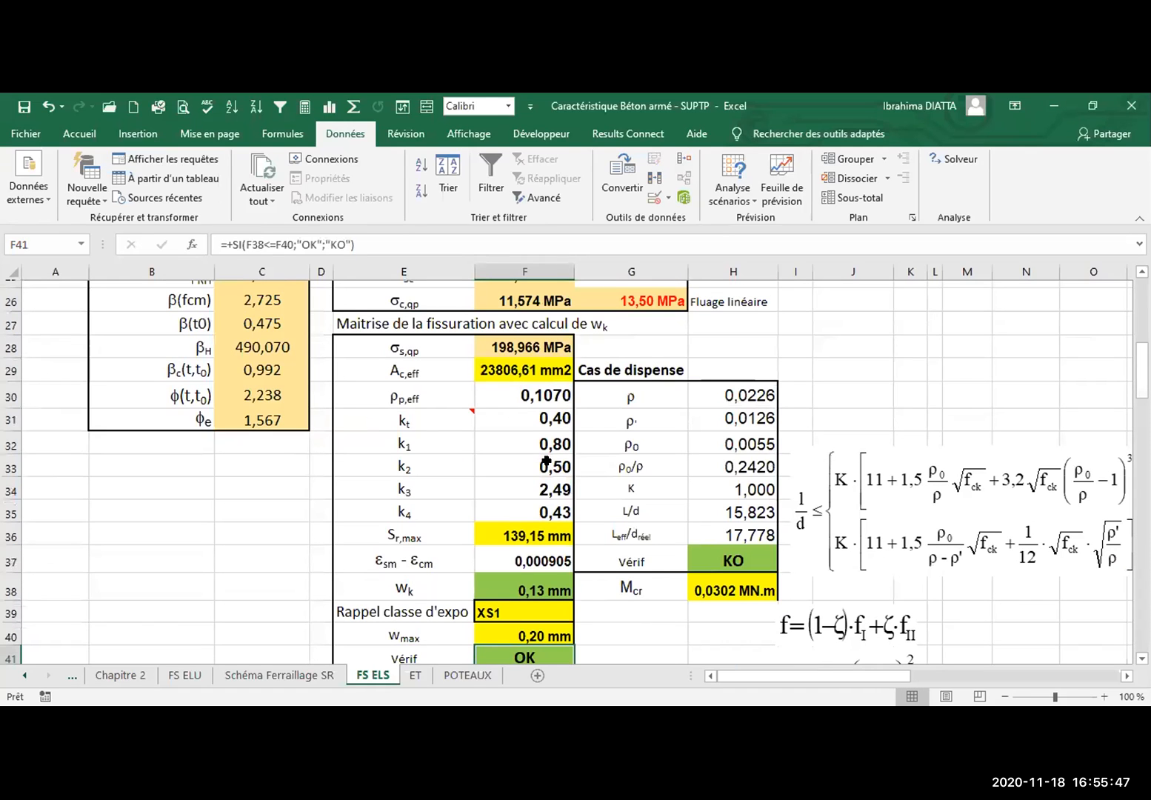
scroll(509, 424, "down", 3)
left_click(510, 425)
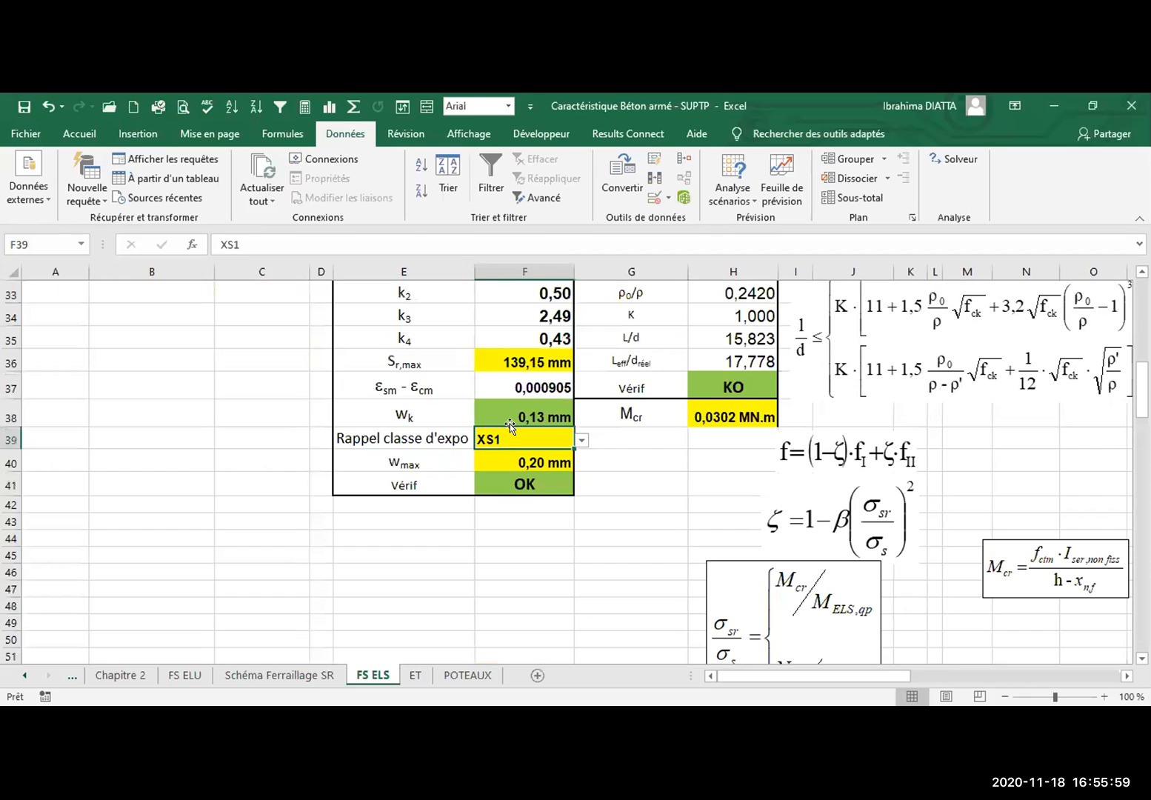
Review the "Cas de dispense" check in H37 and the "Cas d'une poutre isostatique" deflection formulas below it
left_click(631, 539)
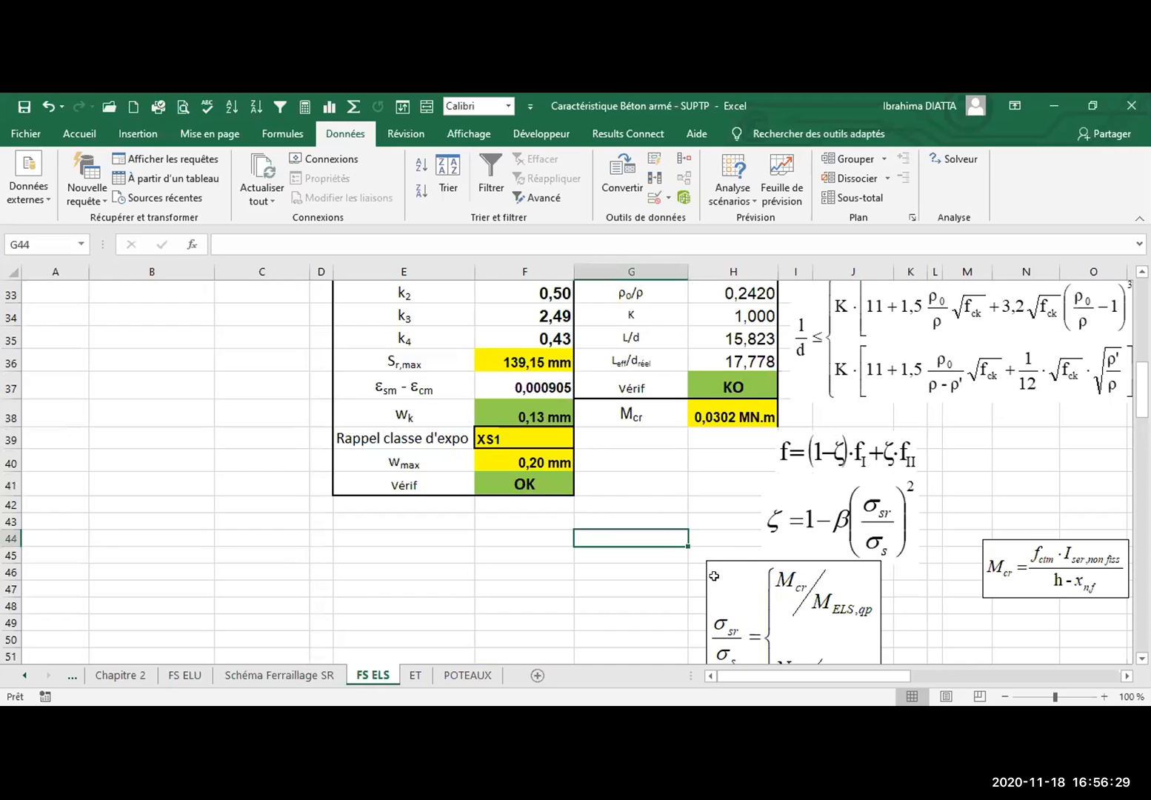
scroll(856, 476, "up", 2)
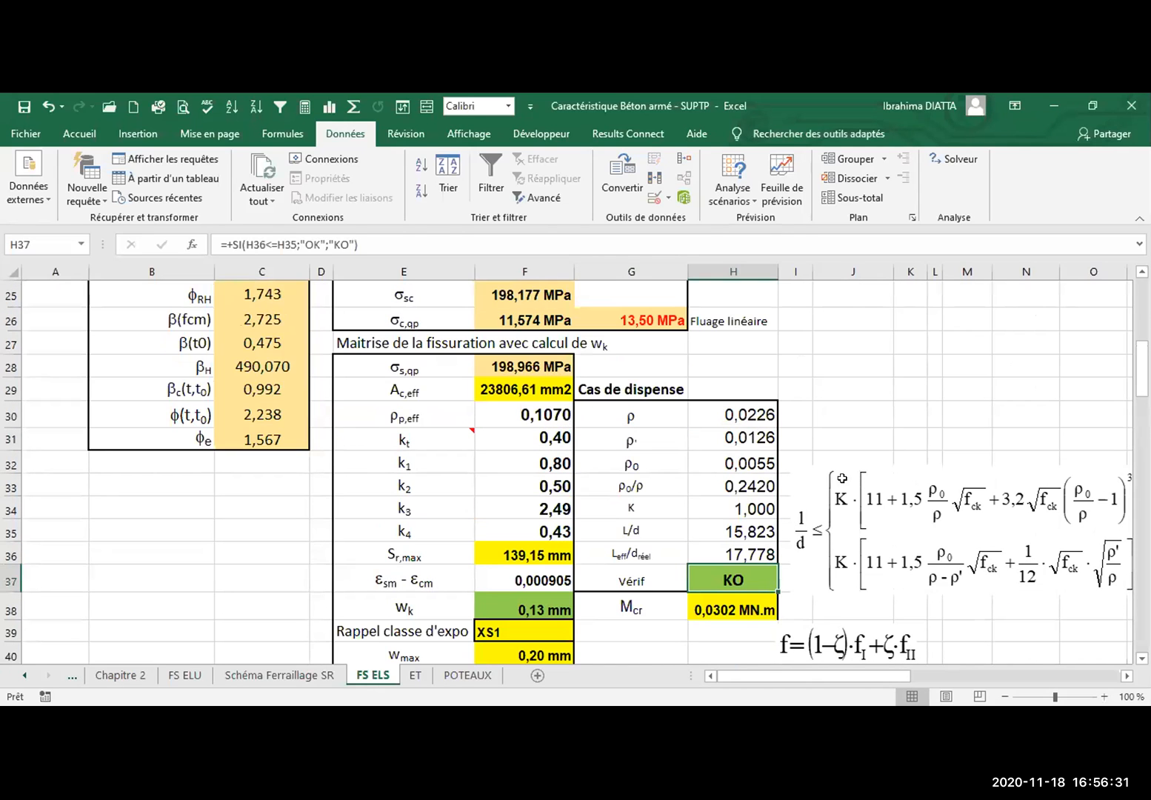
scroll(856, 476, "down", 9)
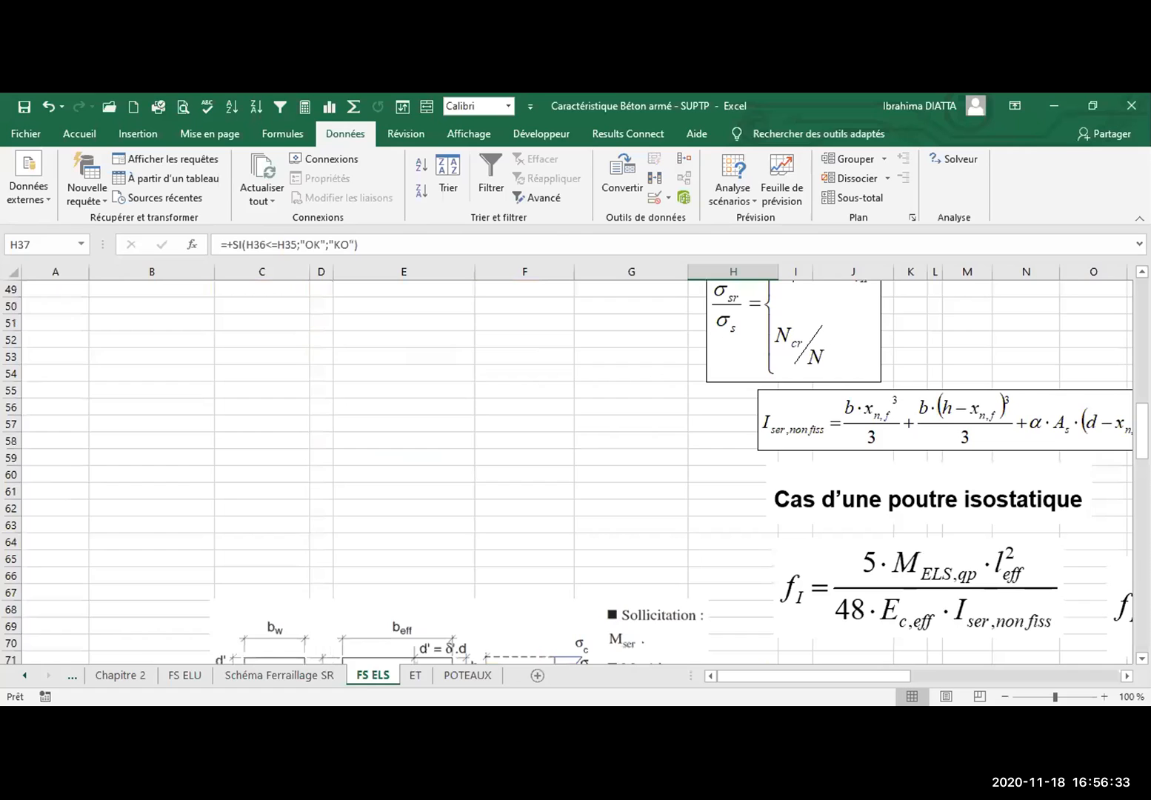
Calculate 40/3 in cell D42 of the FS ELU sheet
left_click(185, 675)
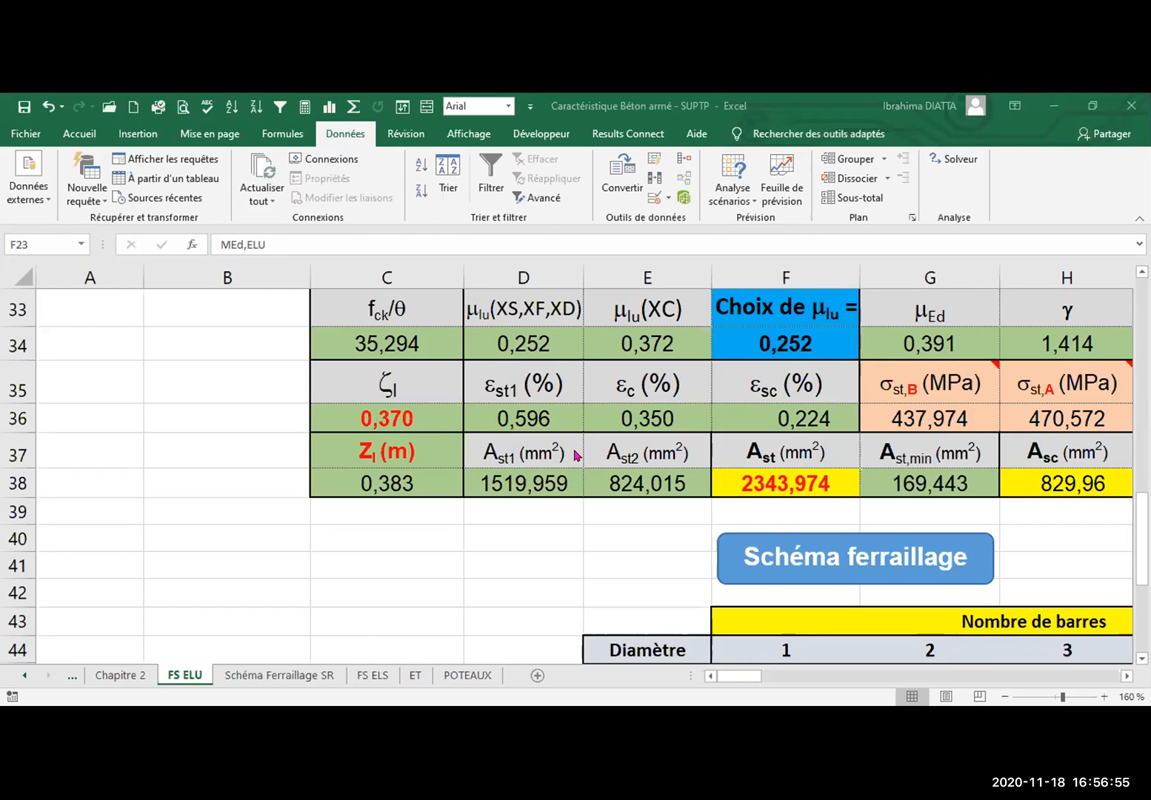
left_click(533, 191)
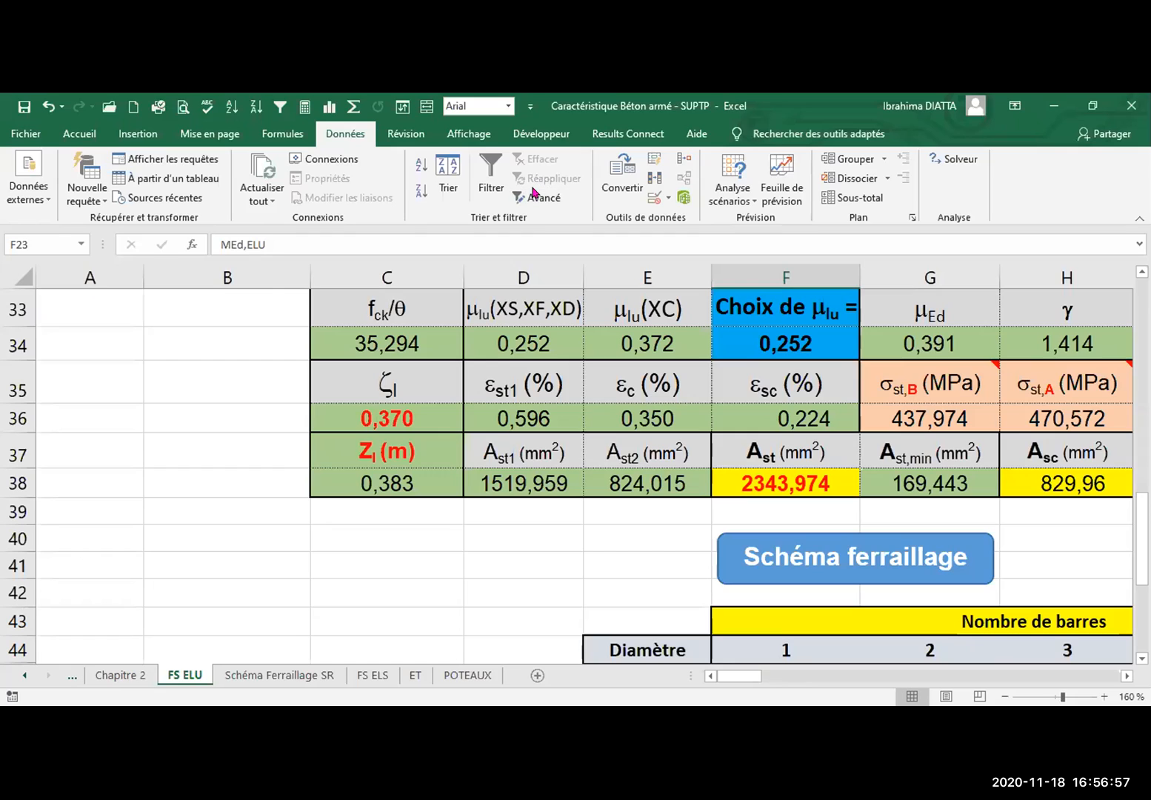
left_click(747, 363)
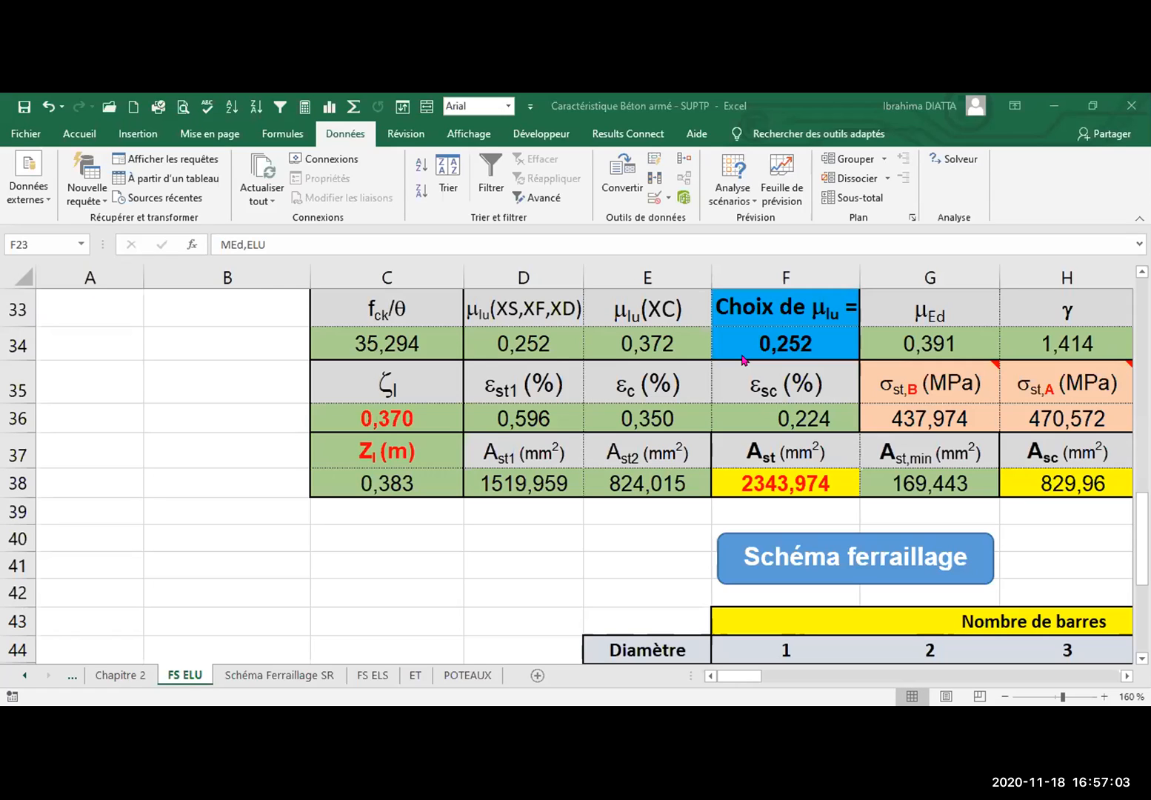
left_click(516, 590)
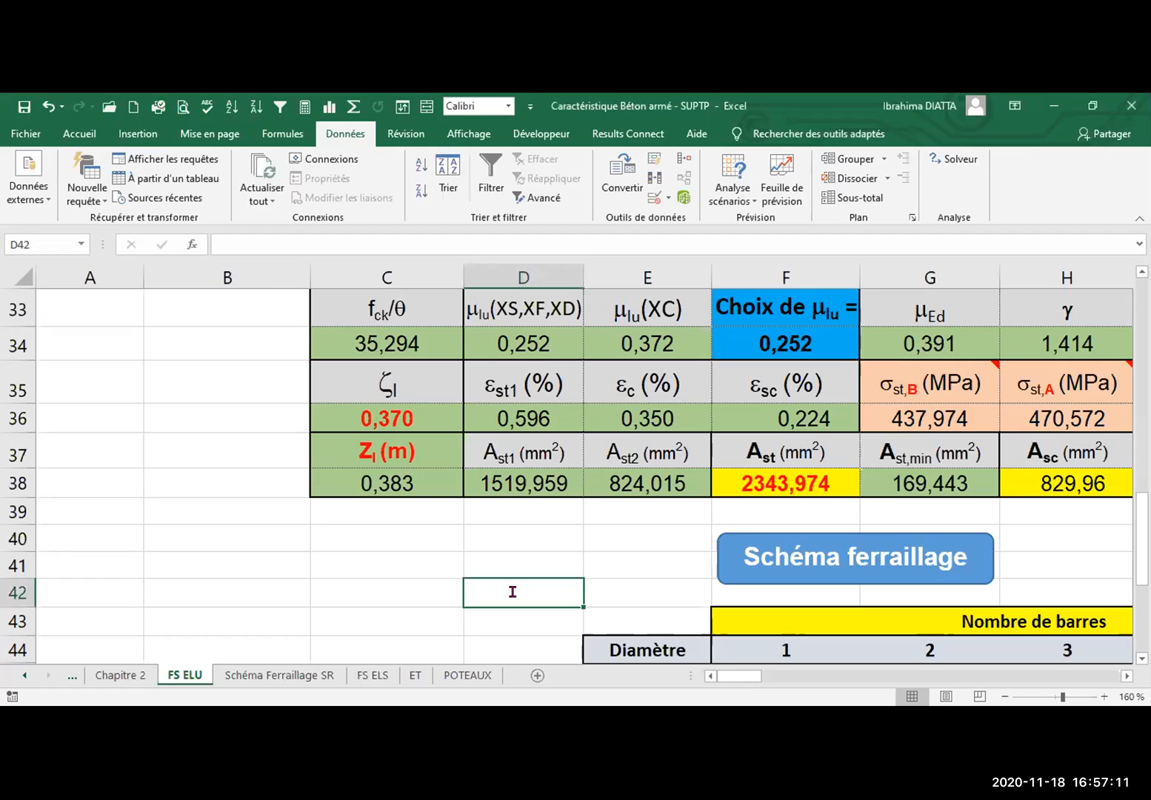
type("+40/3")
key("Return")
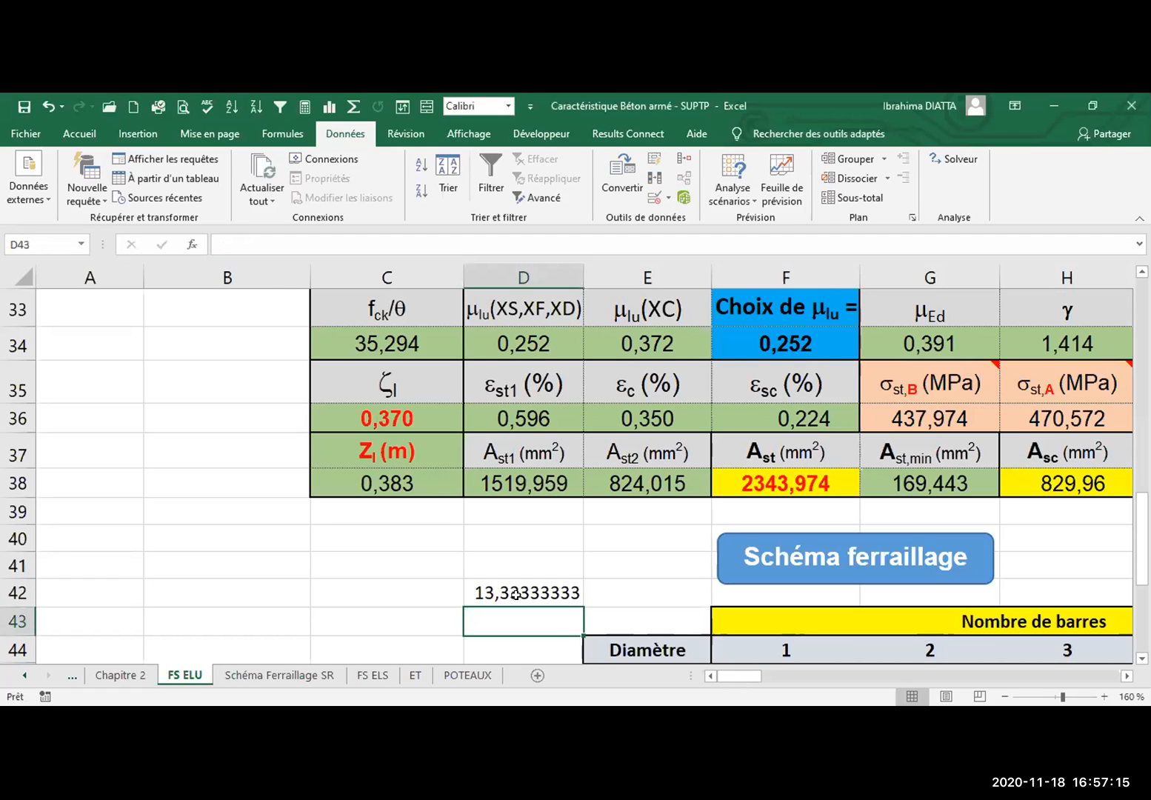
left_click(516, 595)
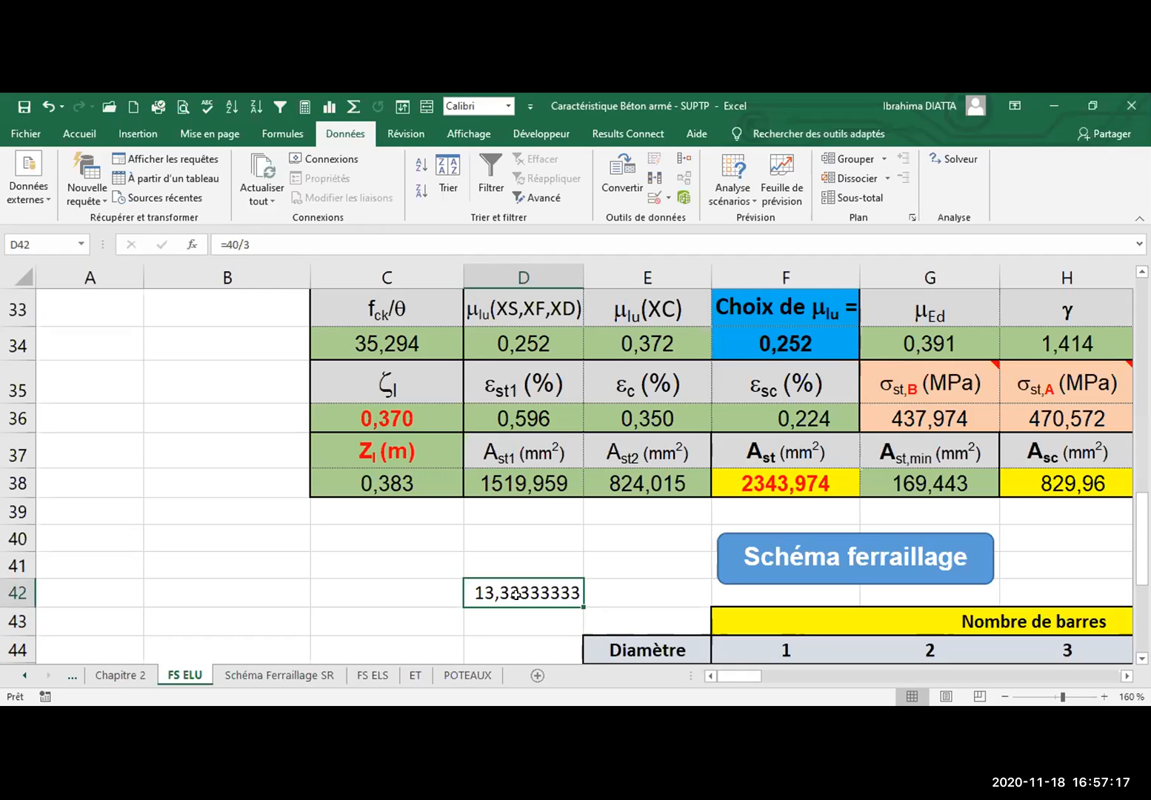